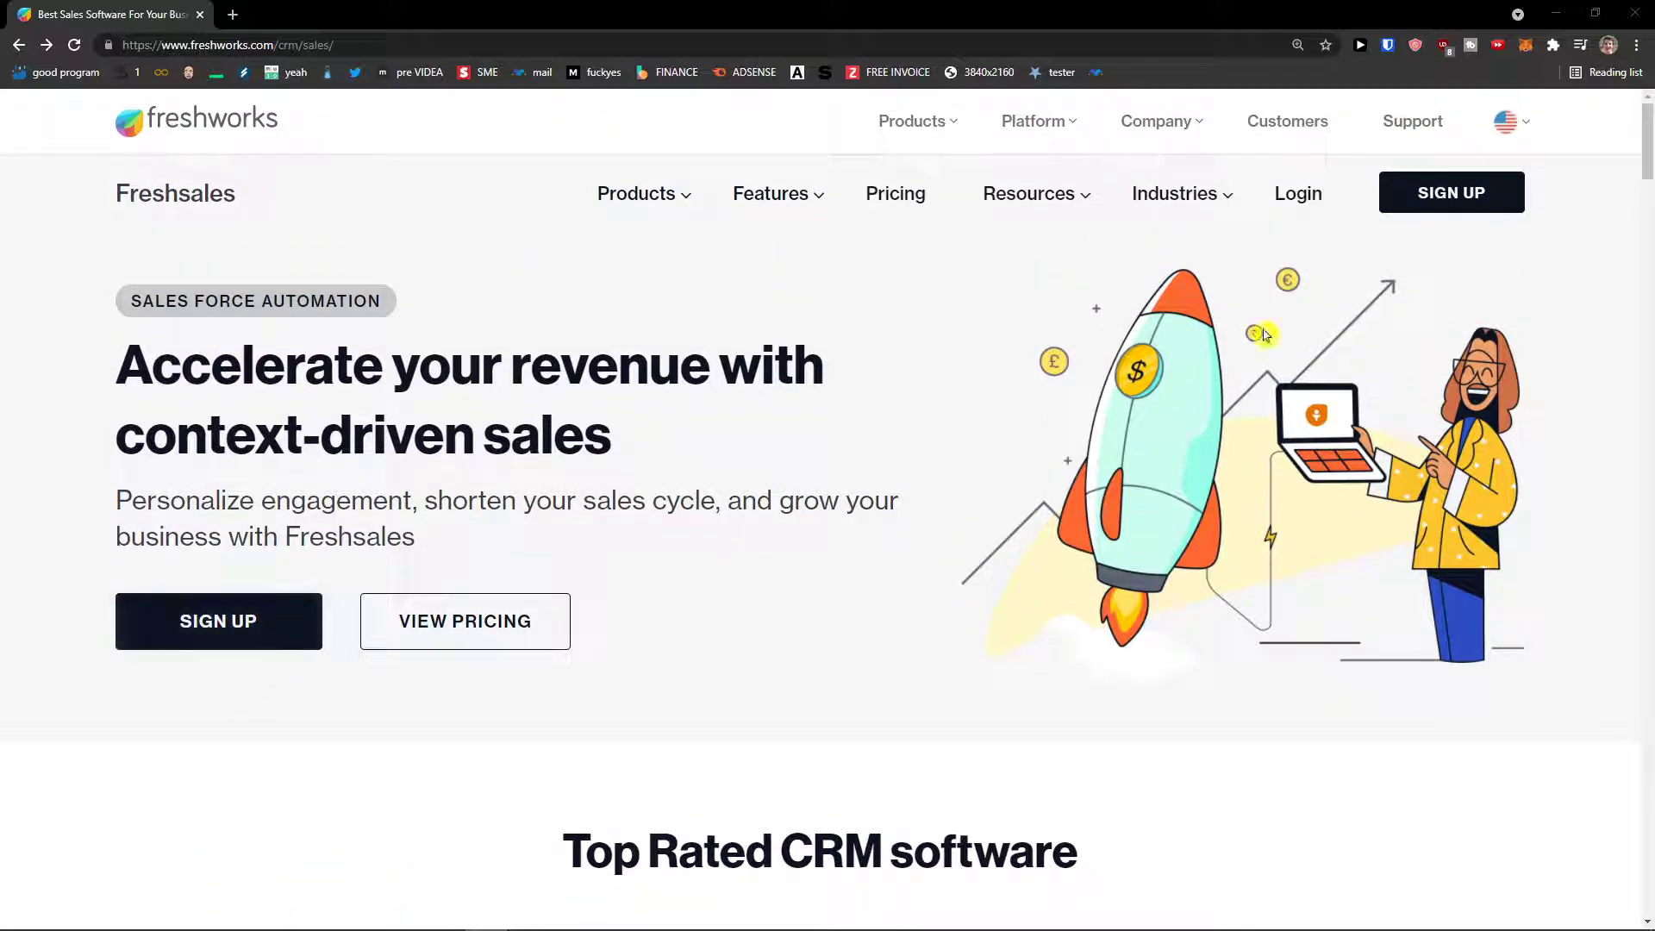
# - Open the Freshsales free-trial signup form and check the prefilled name and e-mail entries
pyautogui.click(228, 622)
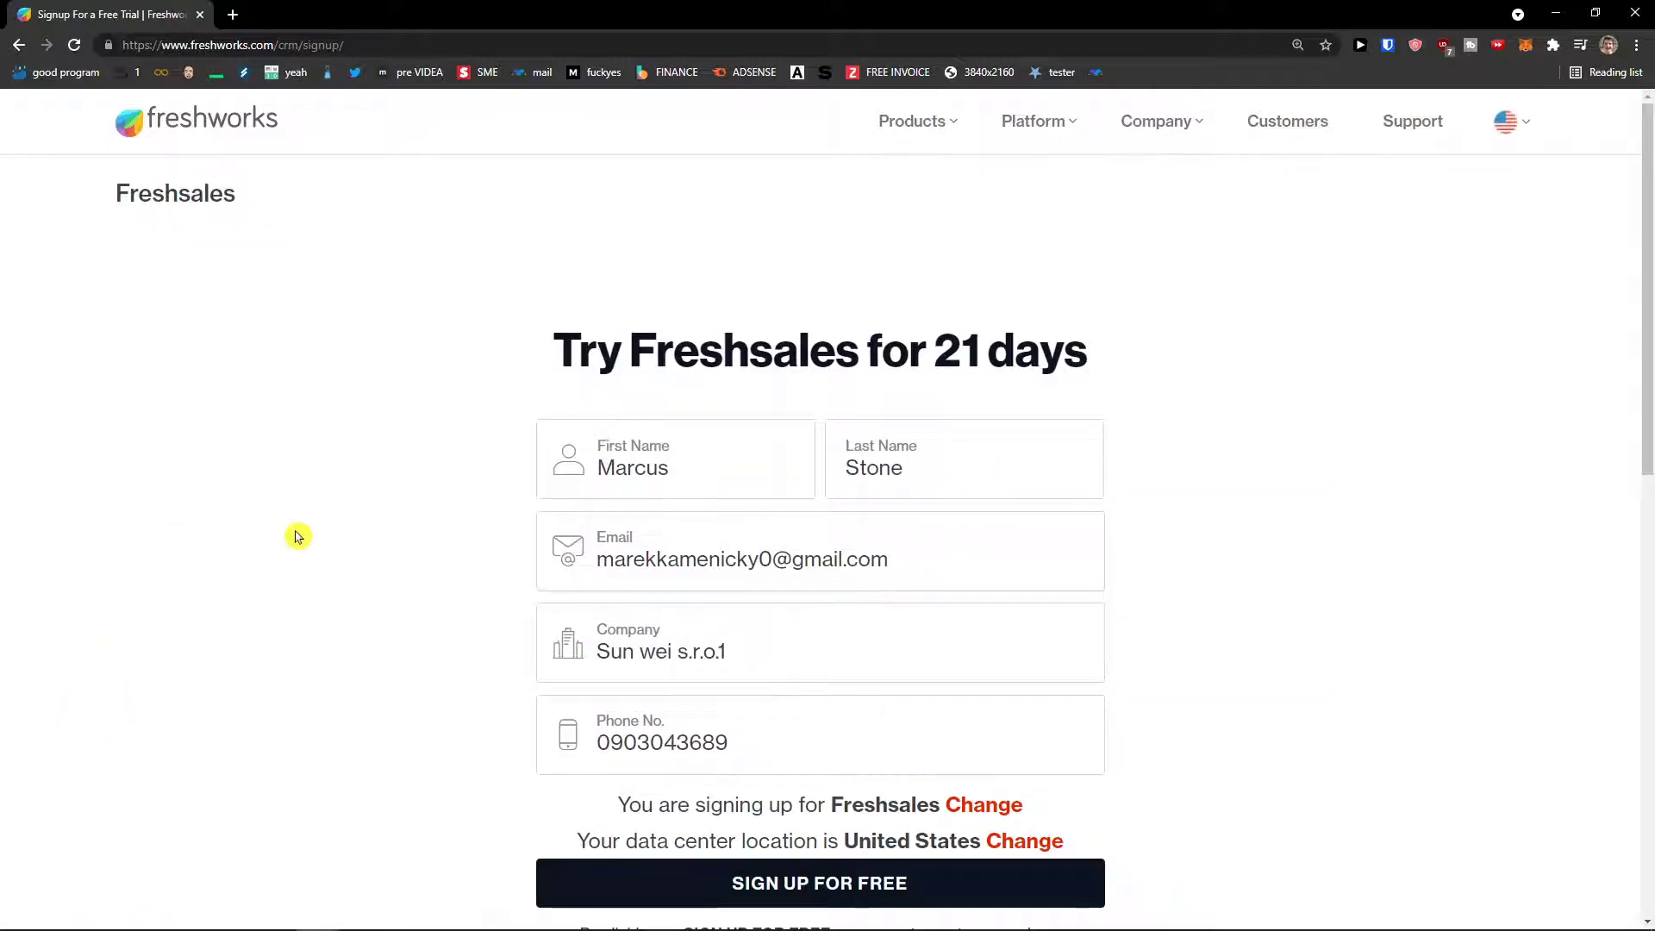
pyautogui.scroll(-2, 300, 536)
pyautogui.scroll(1, 362, 500)
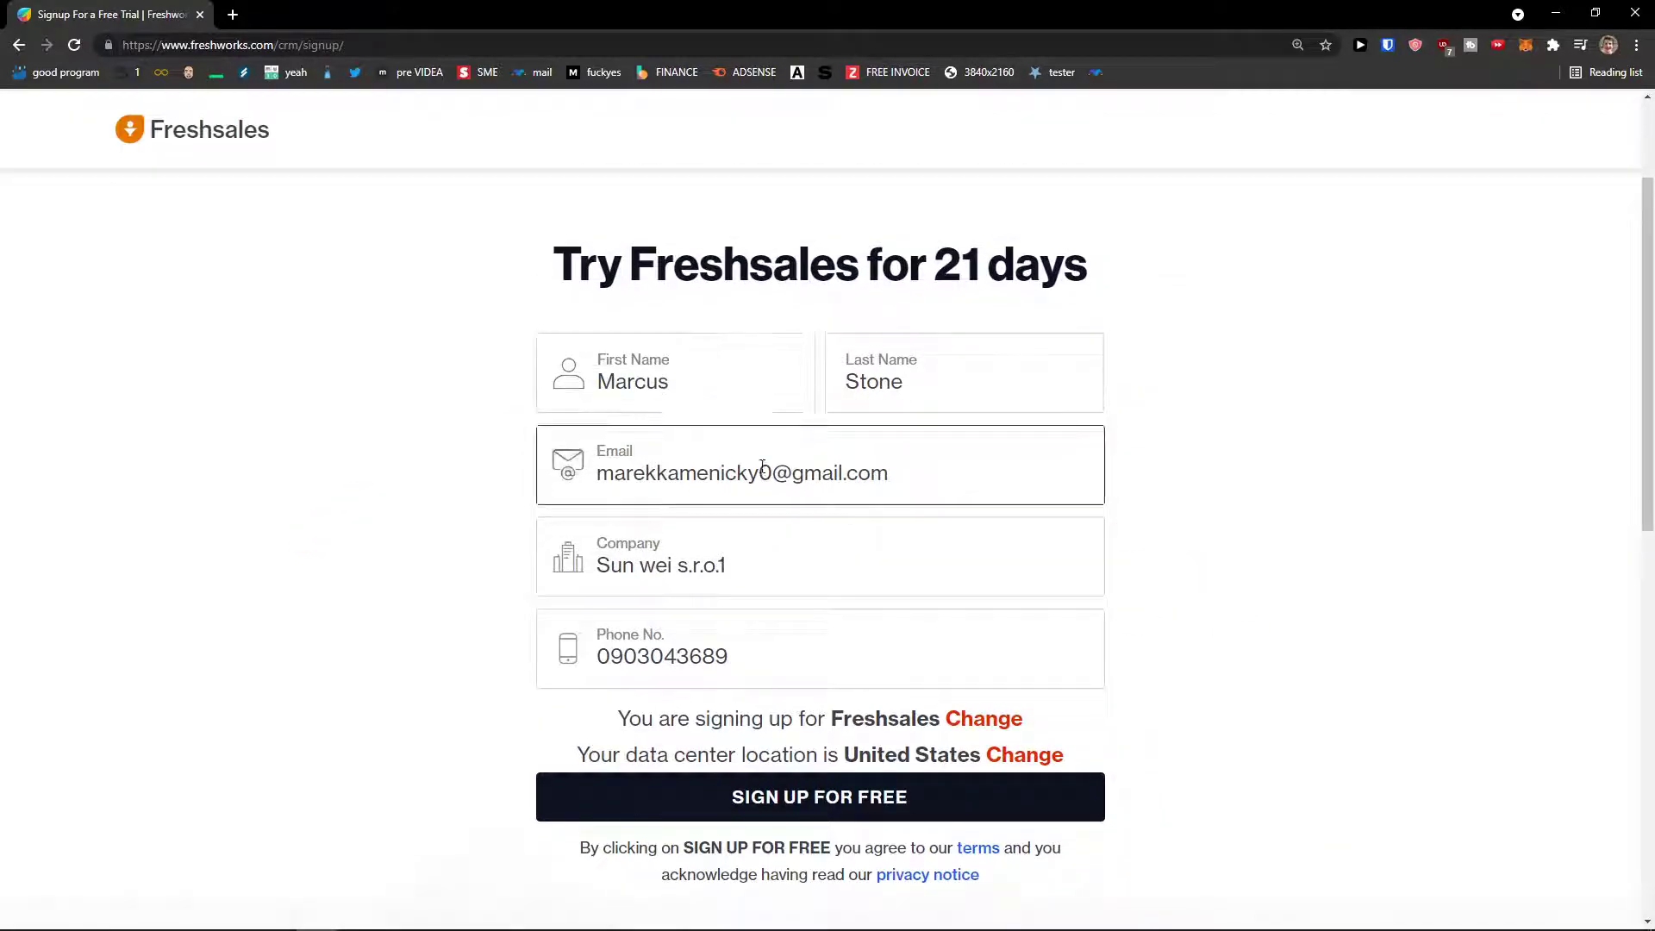
pyautogui.doubleClick(667, 380)
pyautogui.doubleClick(937, 381)
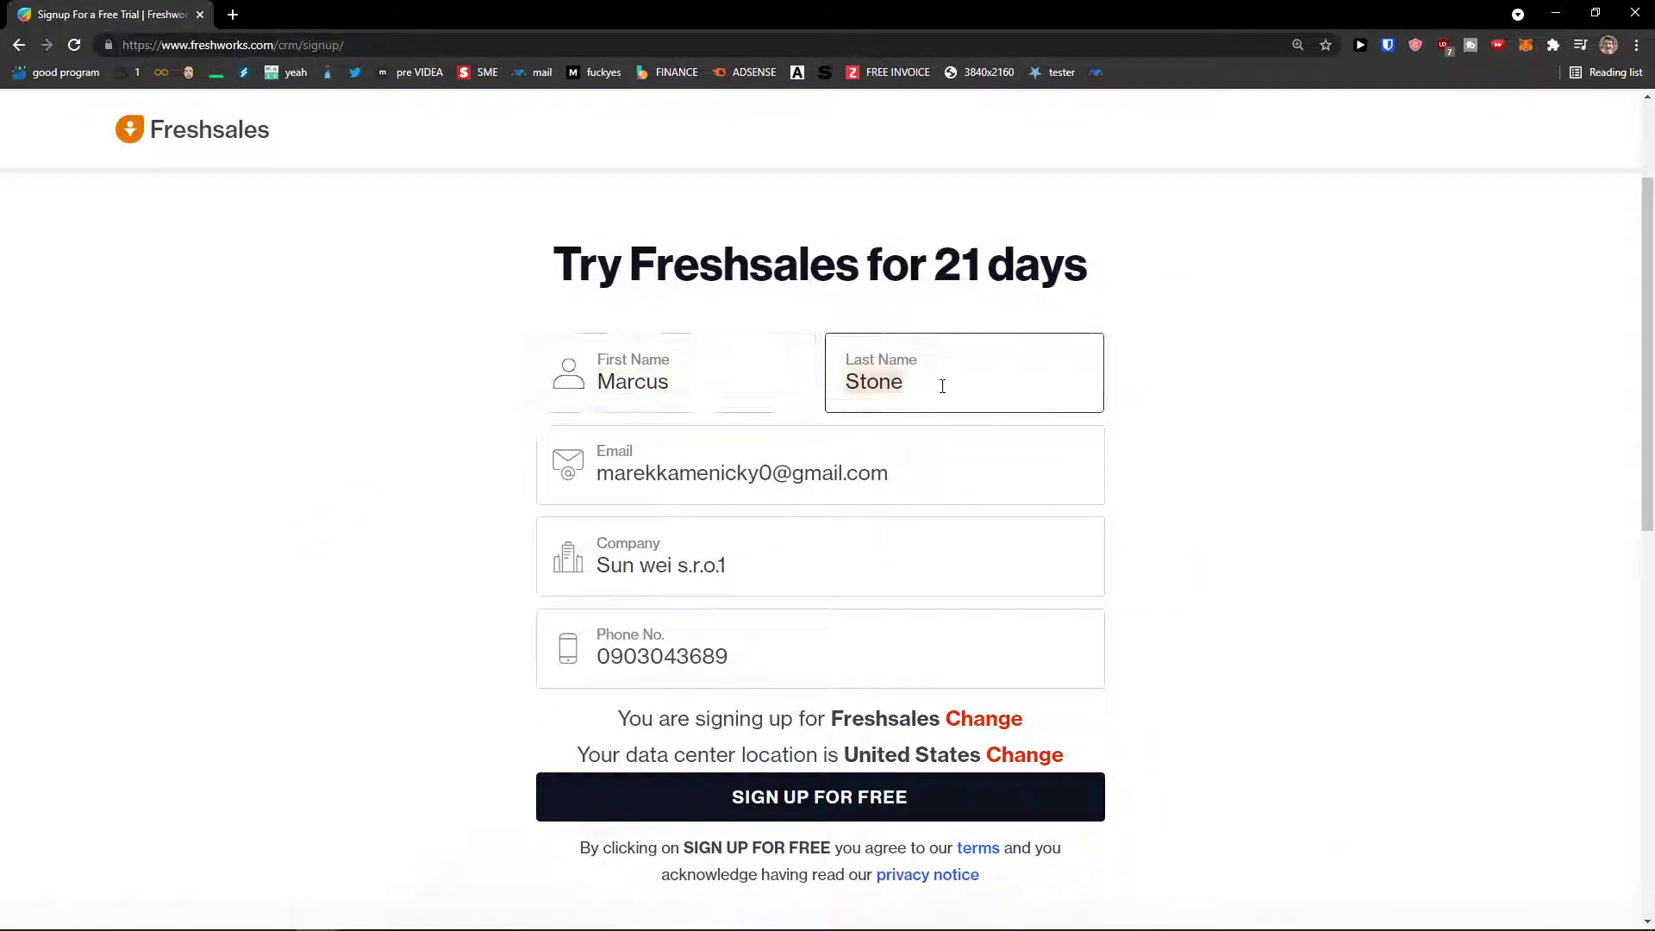
pyautogui.doubleClick(780, 473)
pyautogui.scroll(-1, 683, 548)
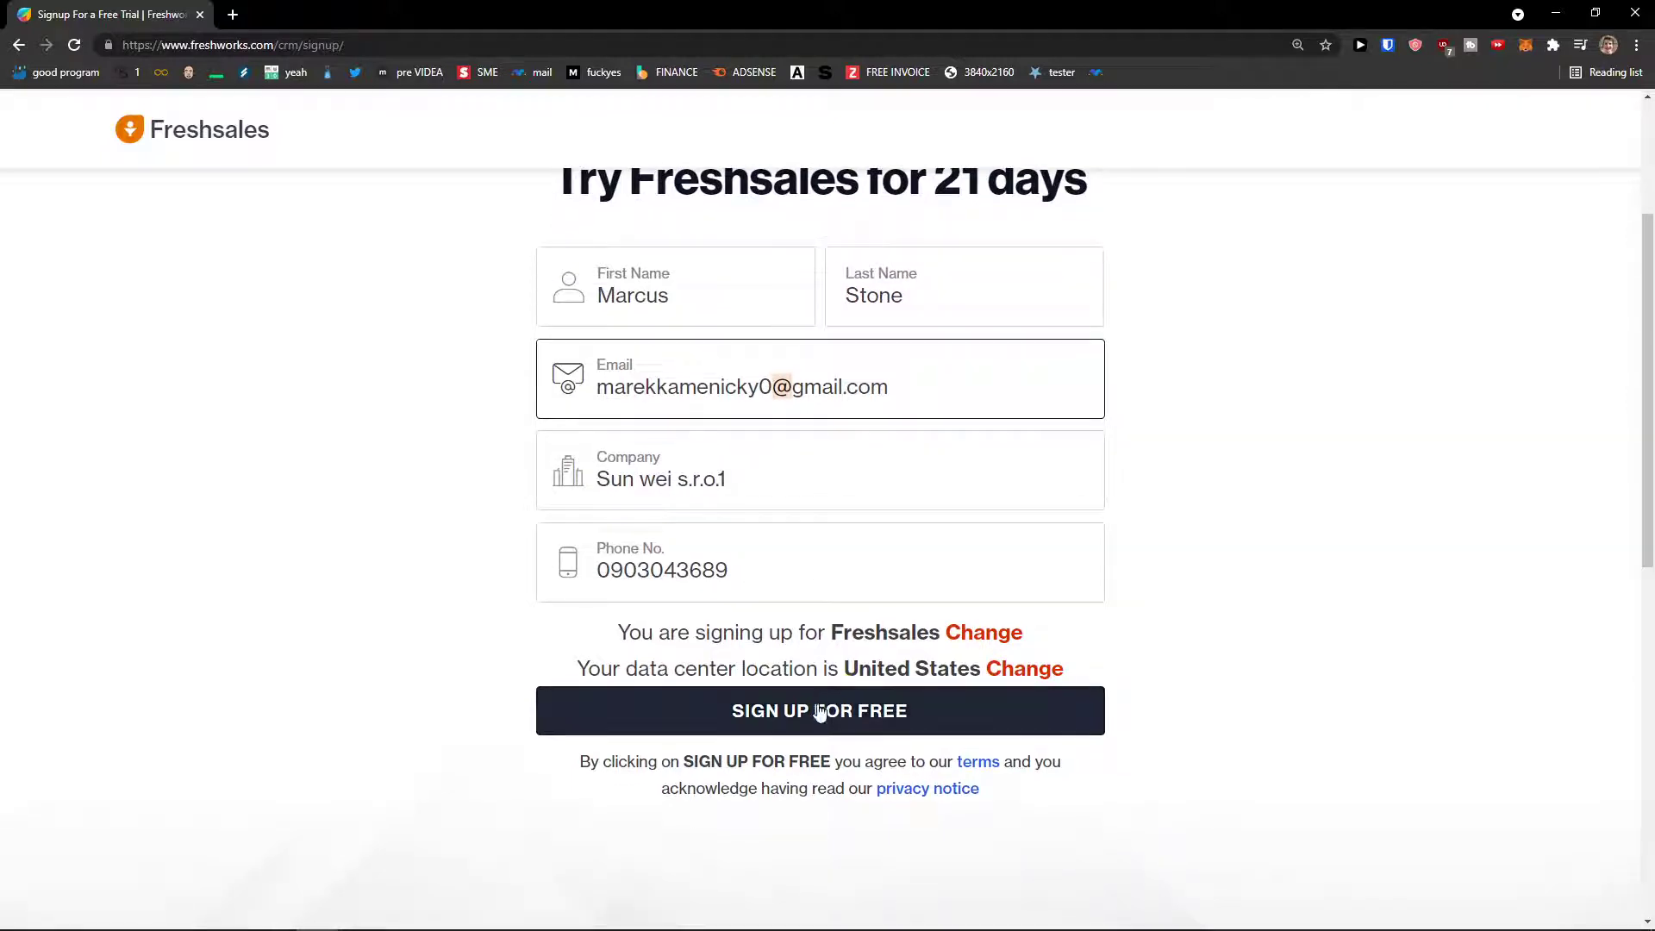
pyautogui.scroll(-1, 991, 603)
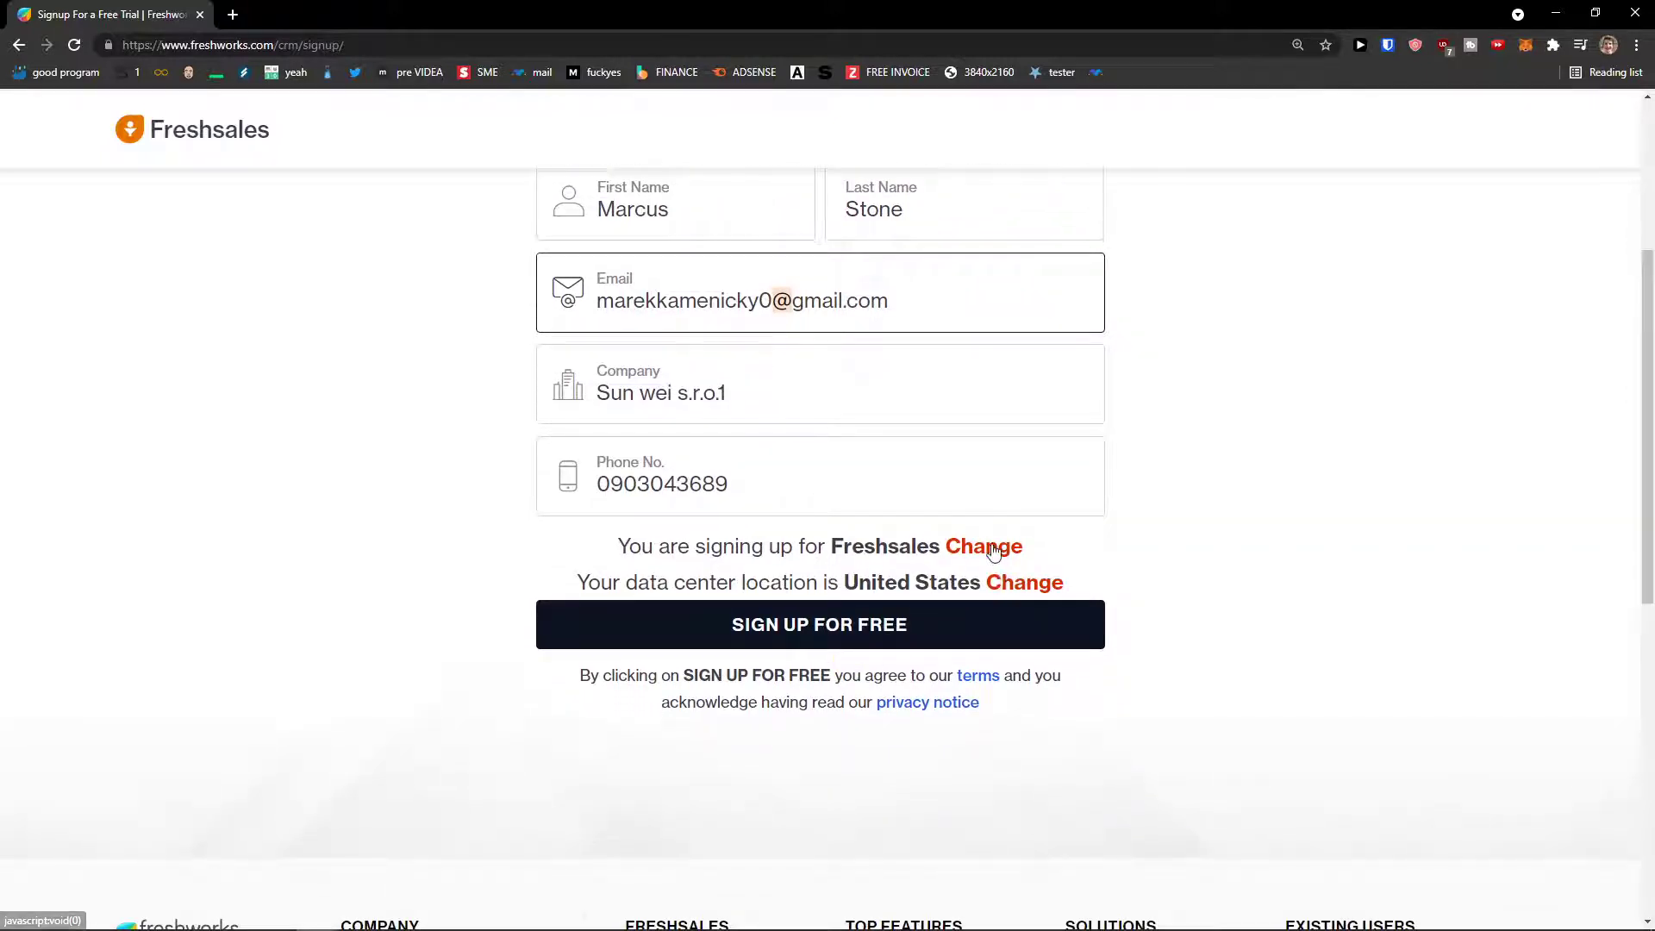
# - Keep Freshsales as the product, set the data center to Europe, and submit the signup
pyautogui.click(994, 549)
pyautogui.click(994, 551)
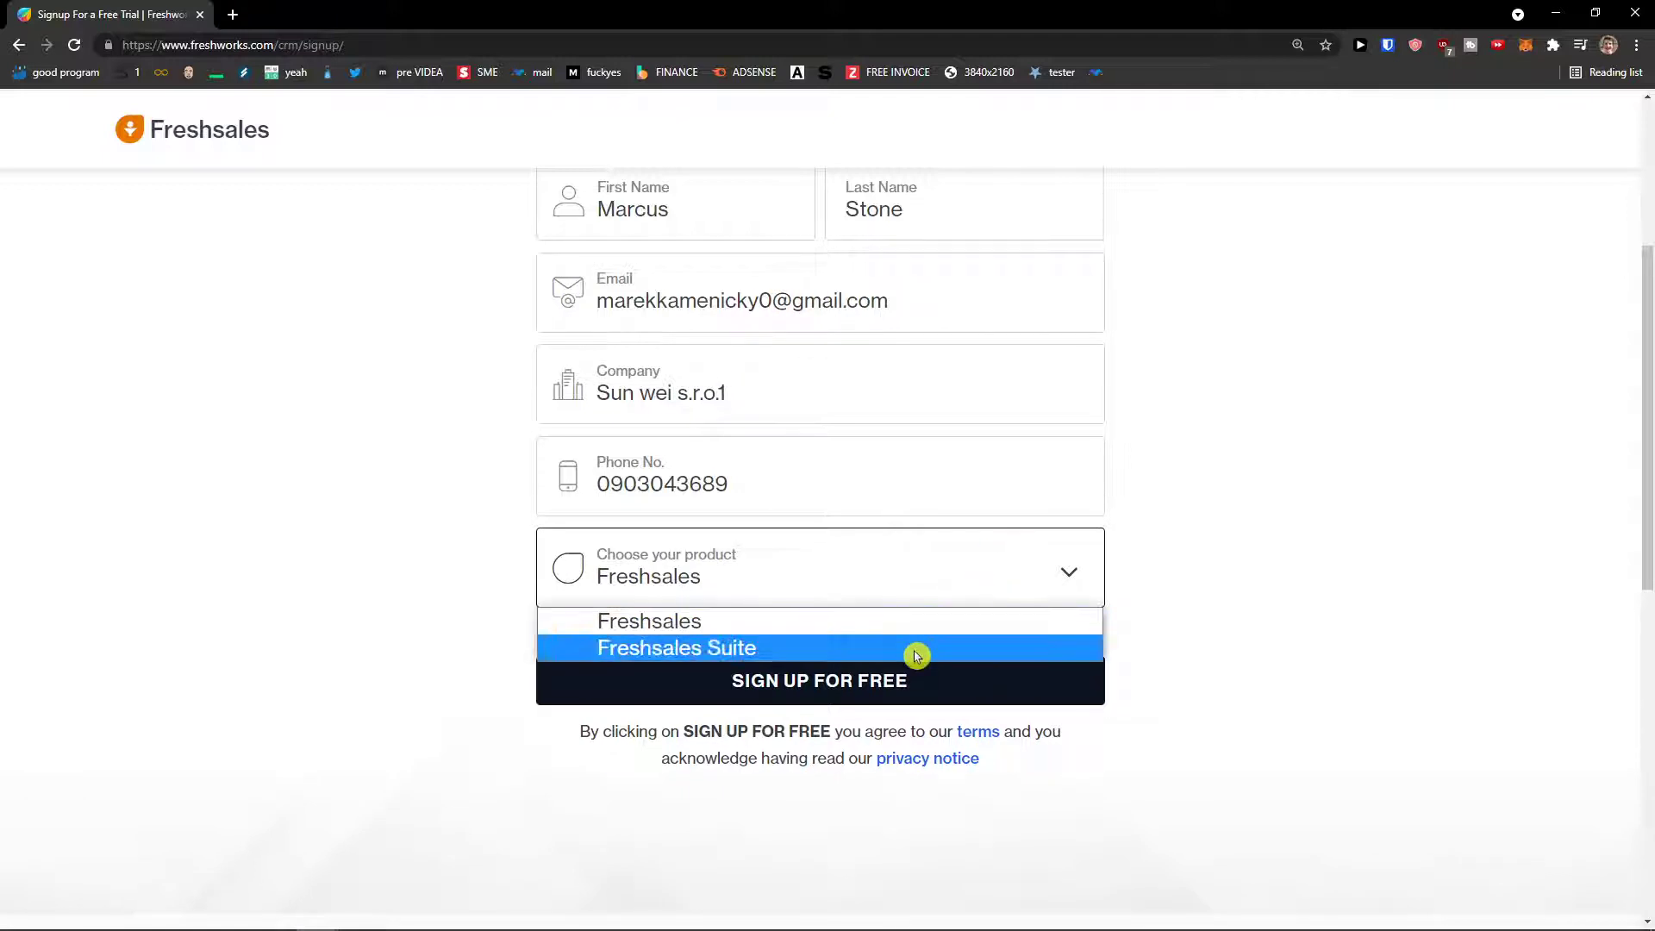
pyautogui.click(883, 588)
pyautogui.click(1000, 642)
pyautogui.click(957, 664)
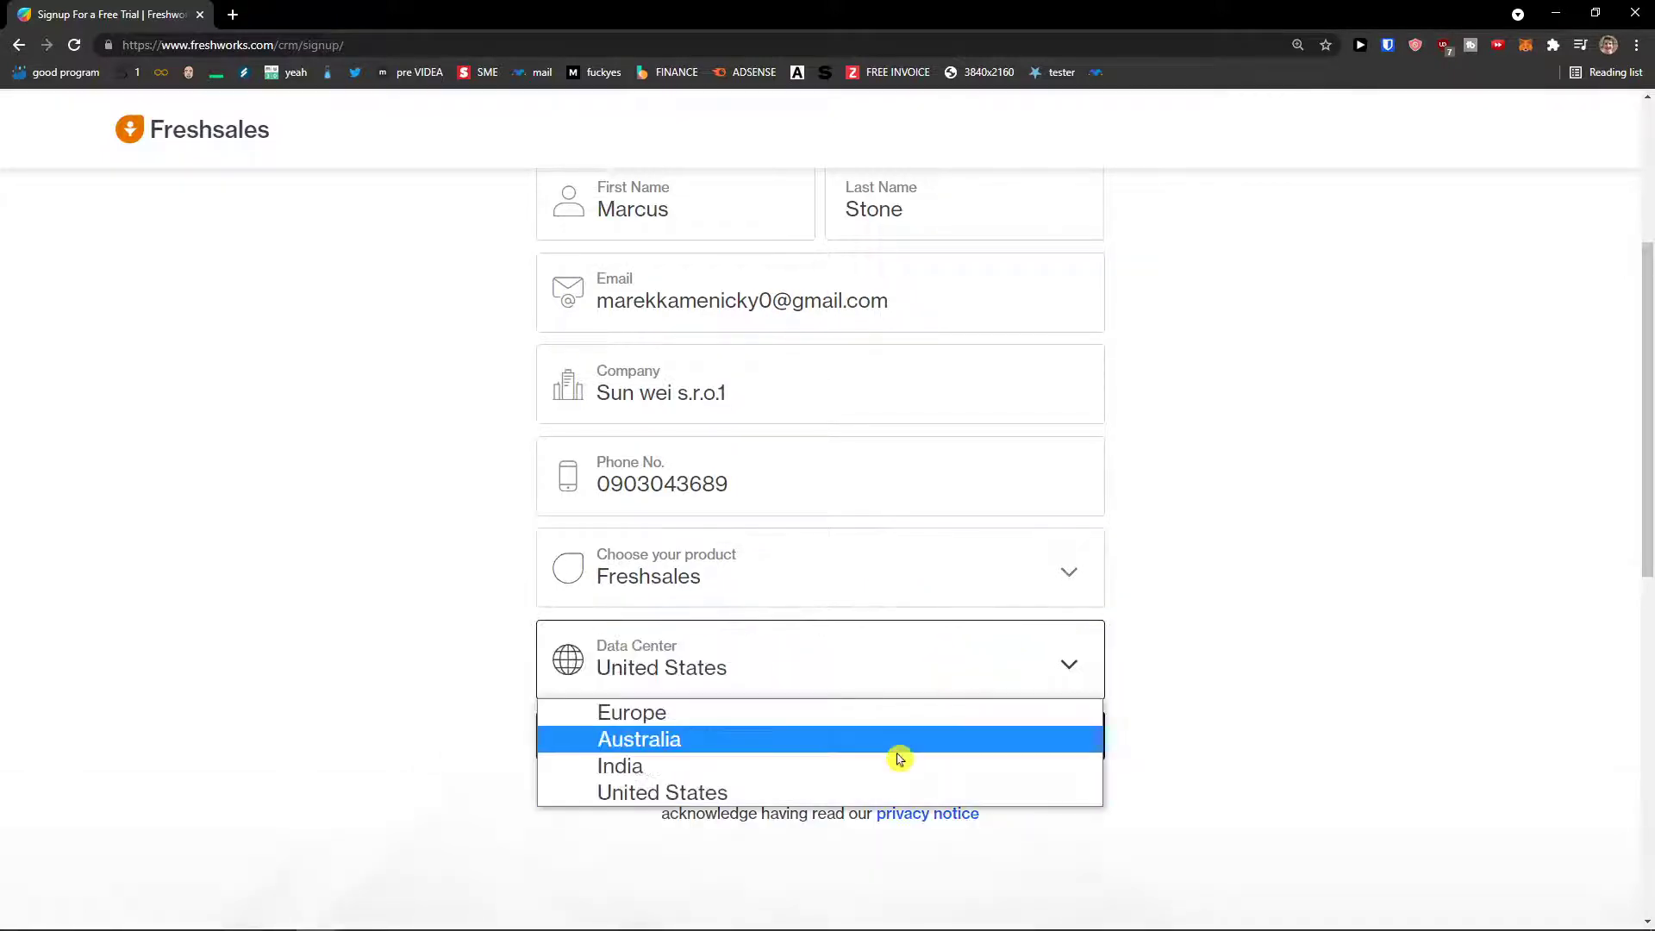
pyautogui.click(845, 712)
pyautogui.click(843, 683)
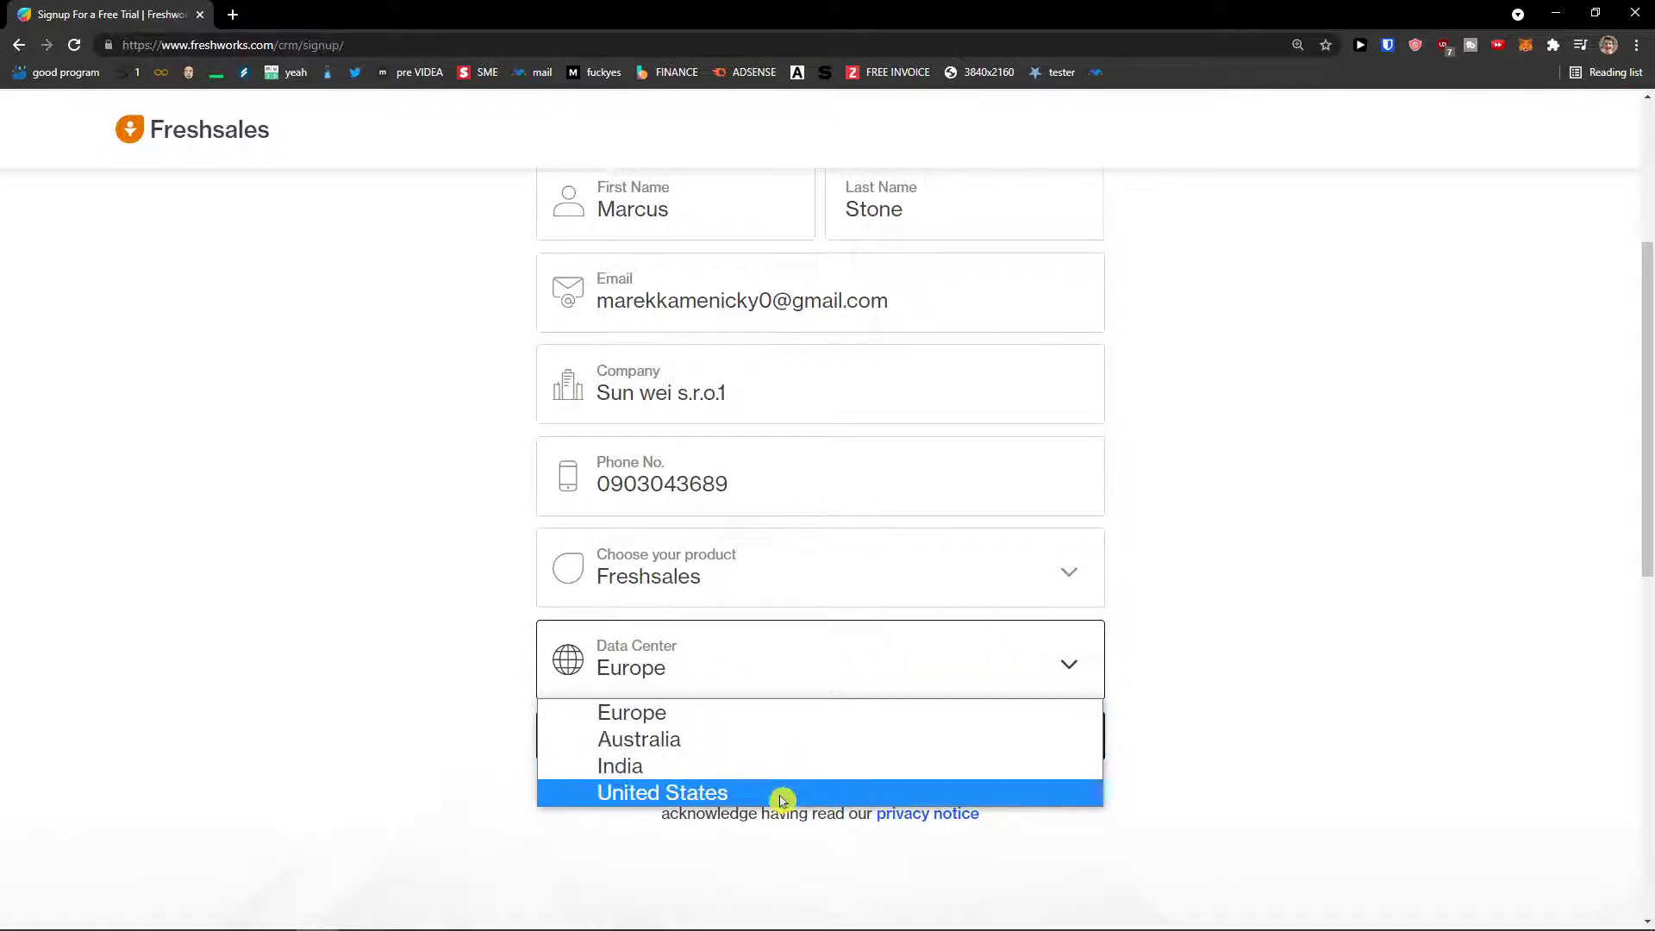
pyautogui.click(409, 679)
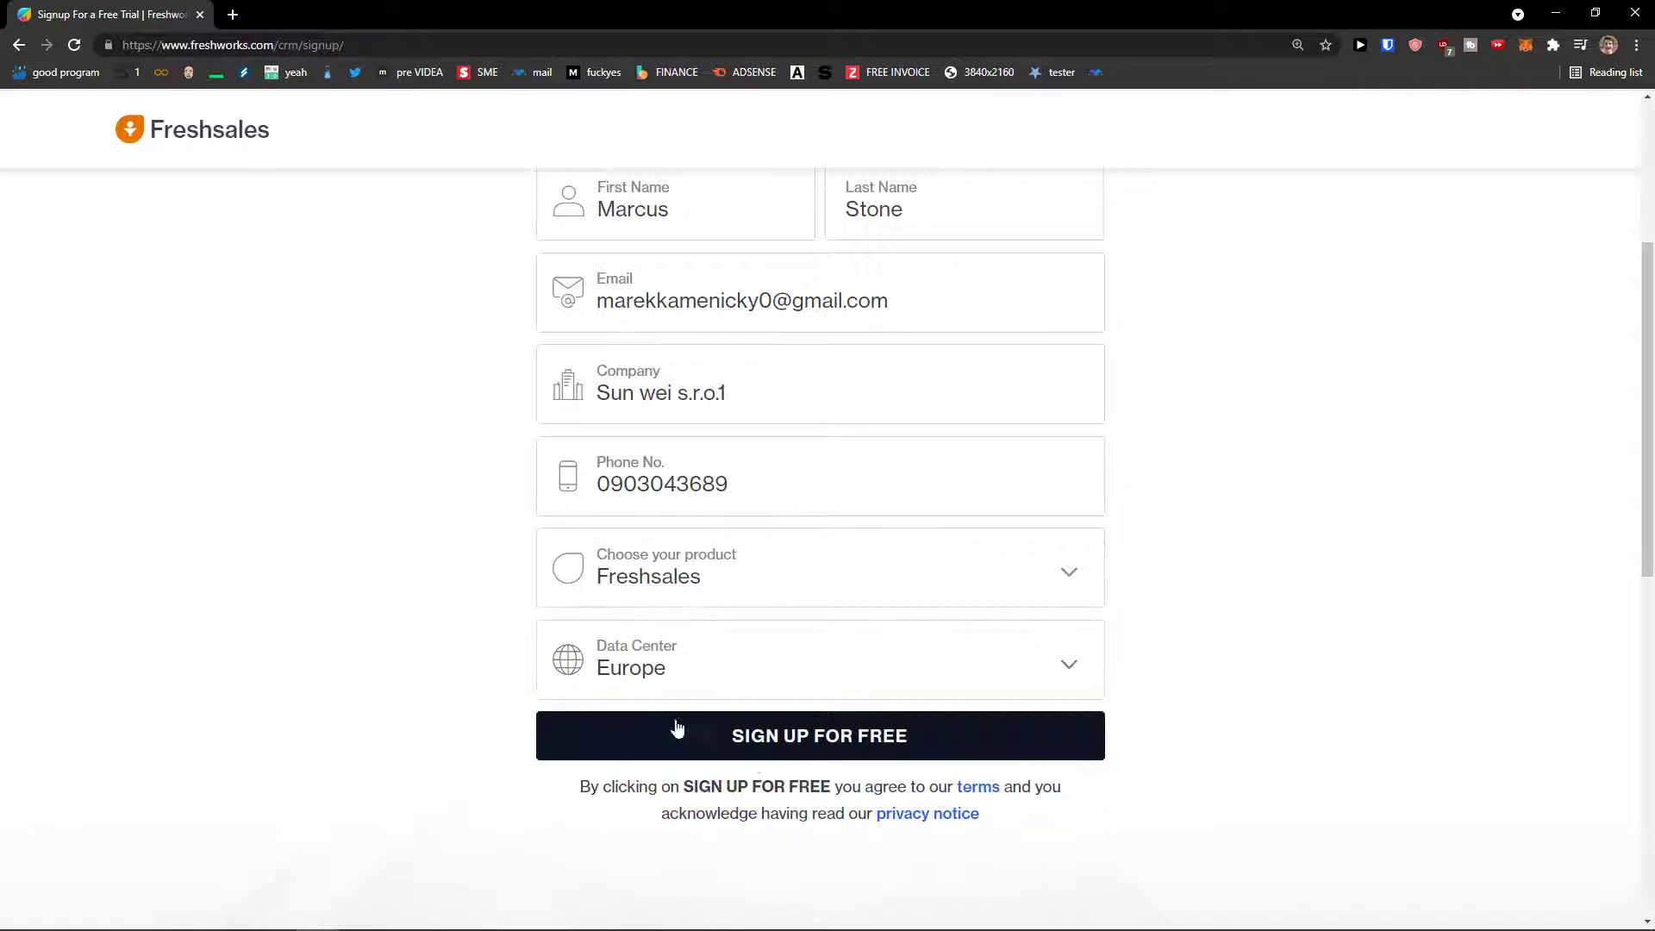
pyautogui.click(758, 747)
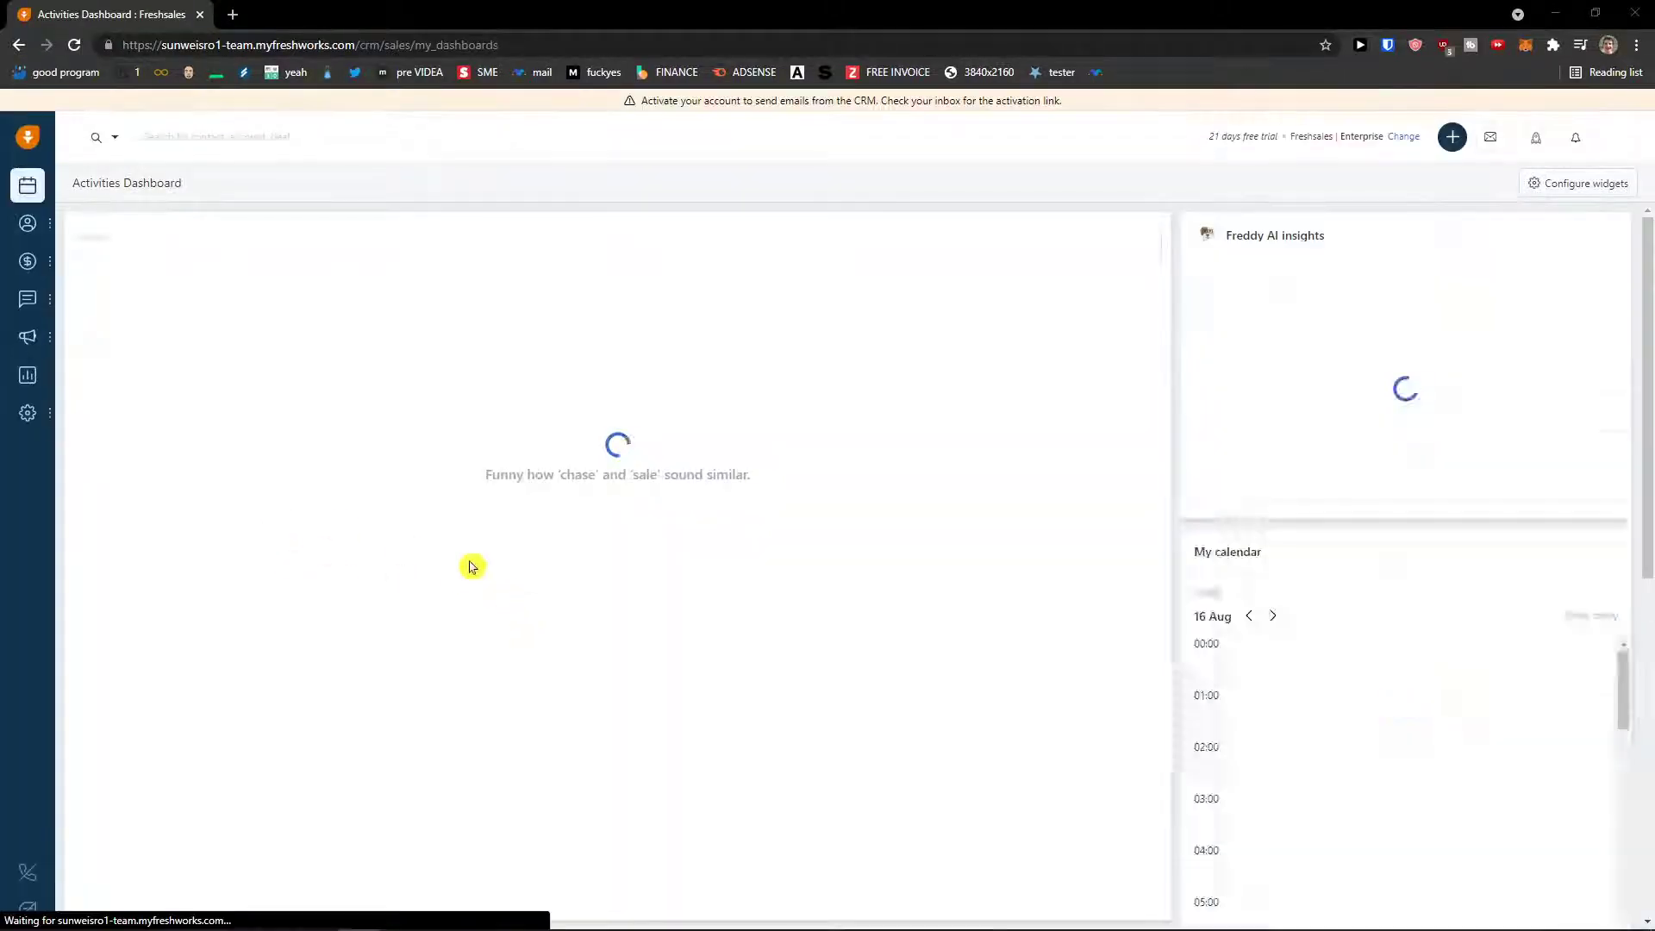
# - Read the account activation notice on the new dashboard and open a new browser tab
pyautogui.moveTo(20, 231)
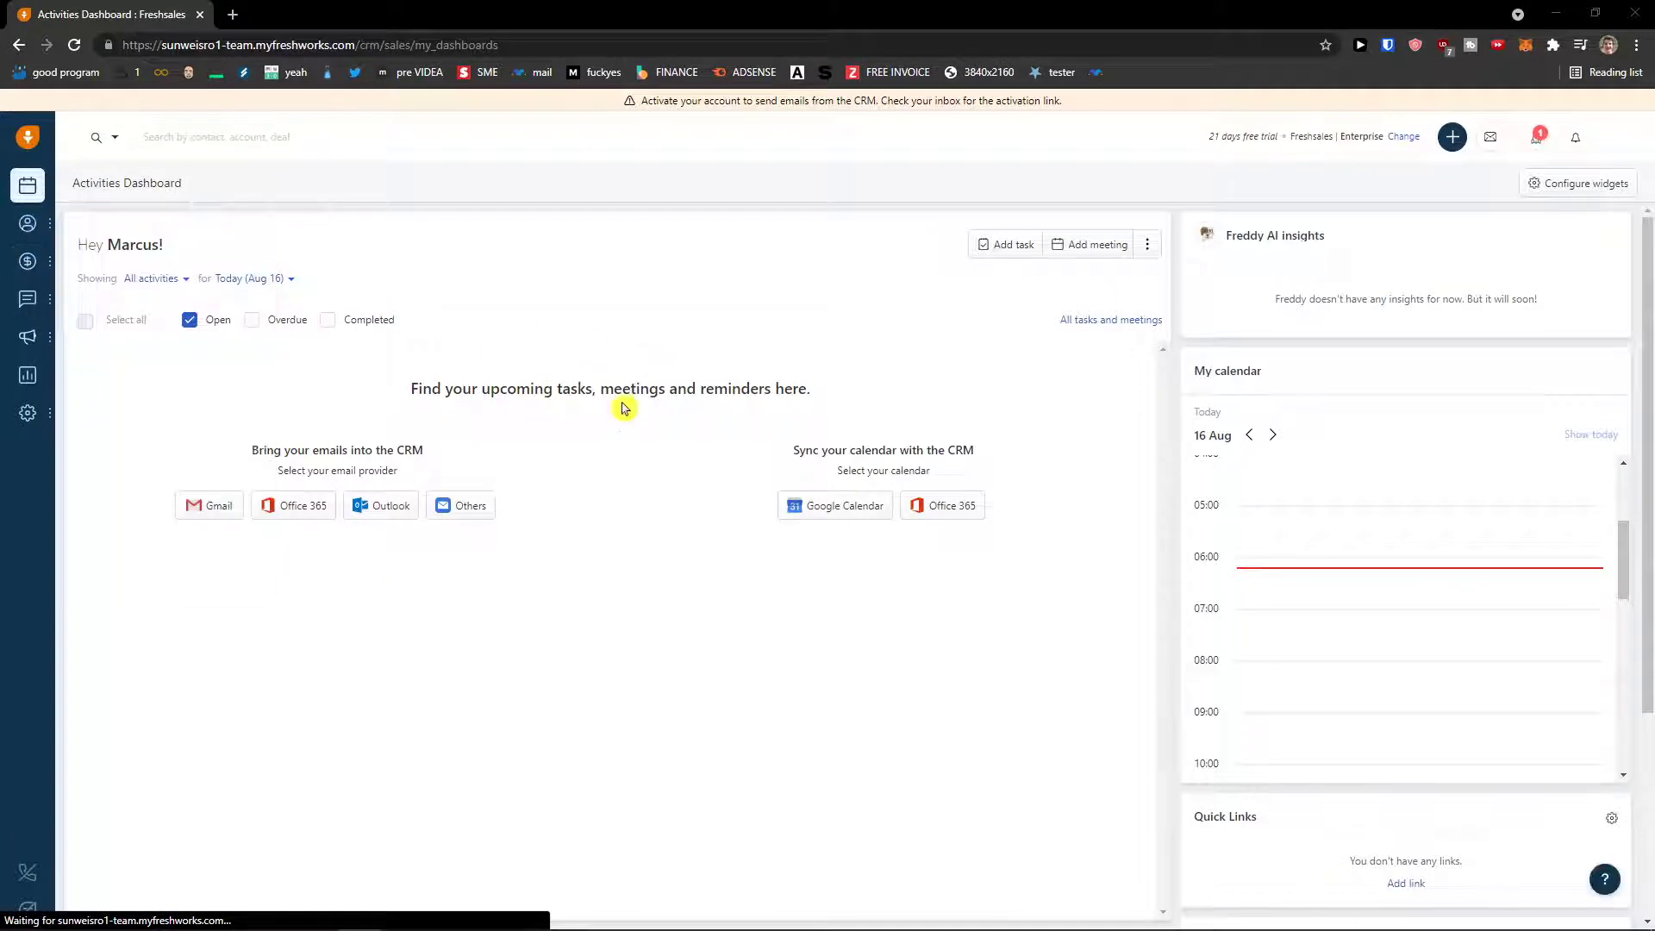
pyautogui.moveTo(648, 100); pyautogui.dragTo(1058, 104)
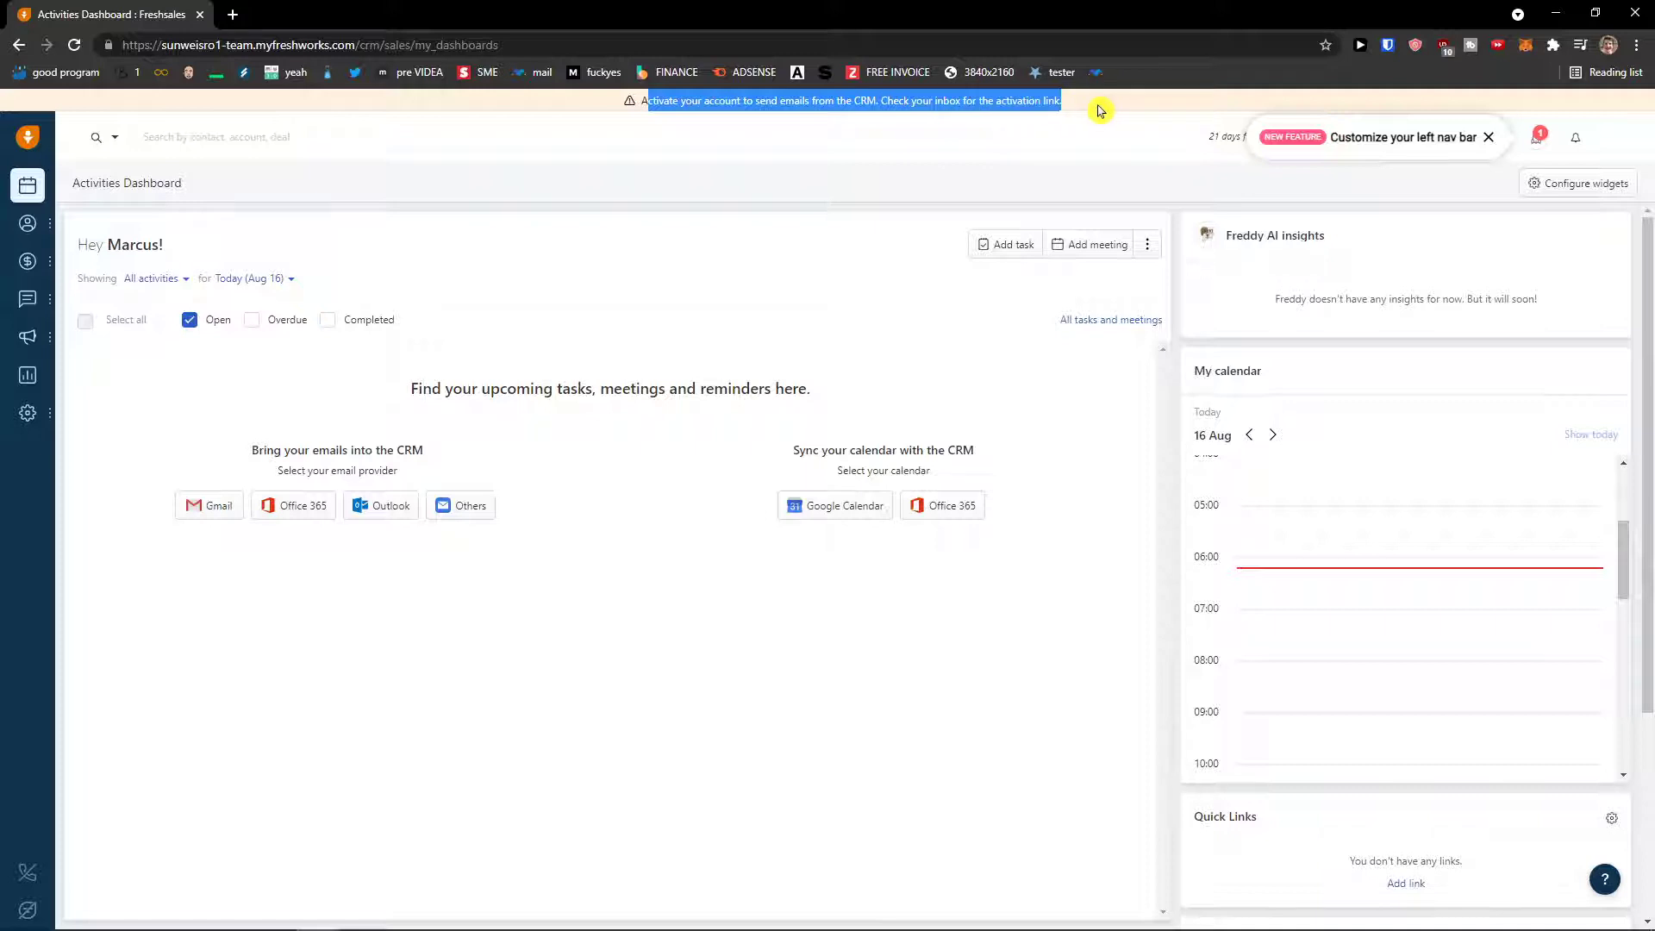
pyautogui.click(233, 13)
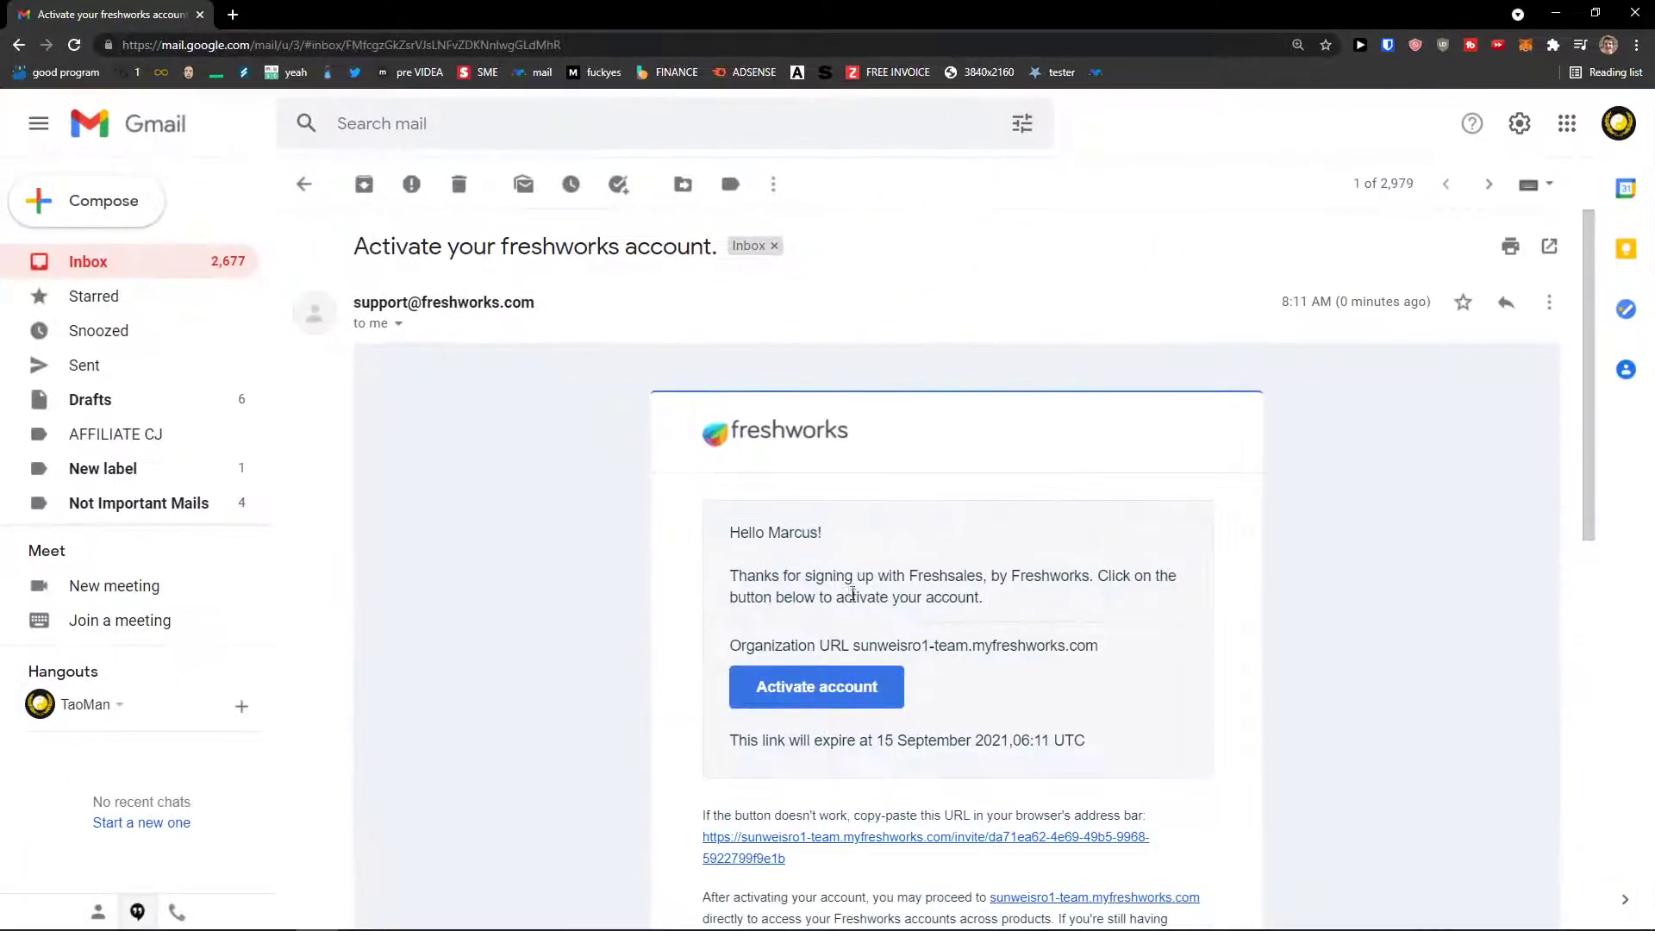
# - Follow the Activate account link in the 'Activate your freshworks account' e-mail
pyautogui.scroll(-1, 833, 691)
pyautogui.moveTo(891, 489); pyautogui.dragTo(991, 527)
pyautogui.click(993, 545)
pyautogui.click(847, 605)
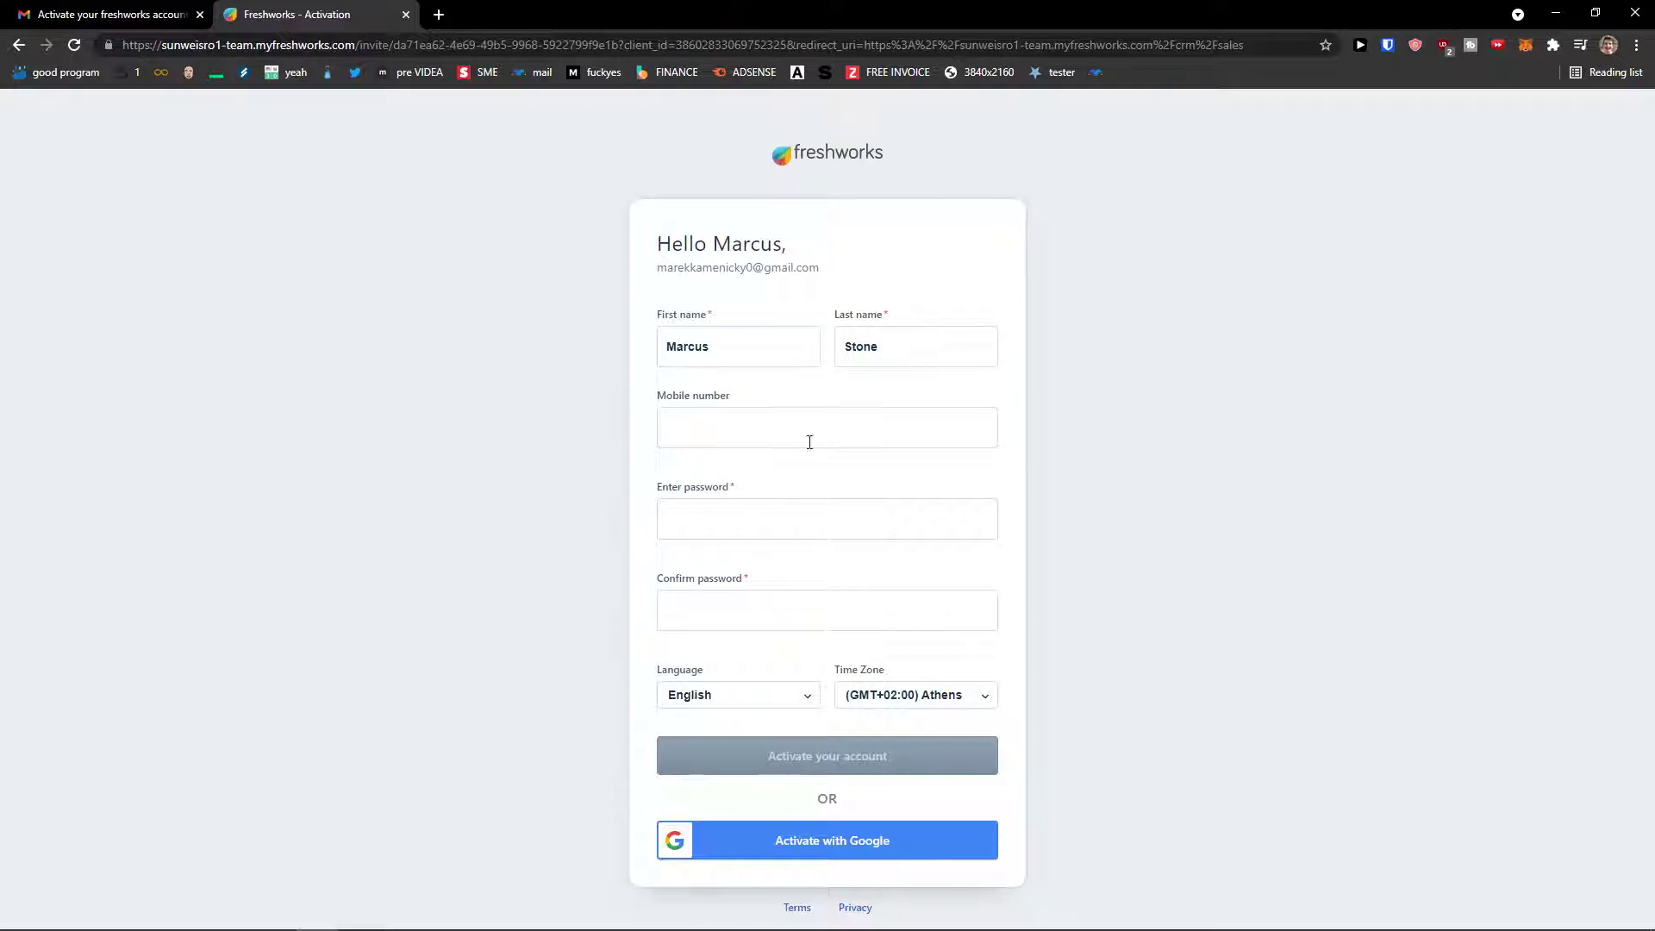
# - Activate the account with a mobile number and a confirmed password, then skip two-factor setup
pyautogui.click(754, 427)
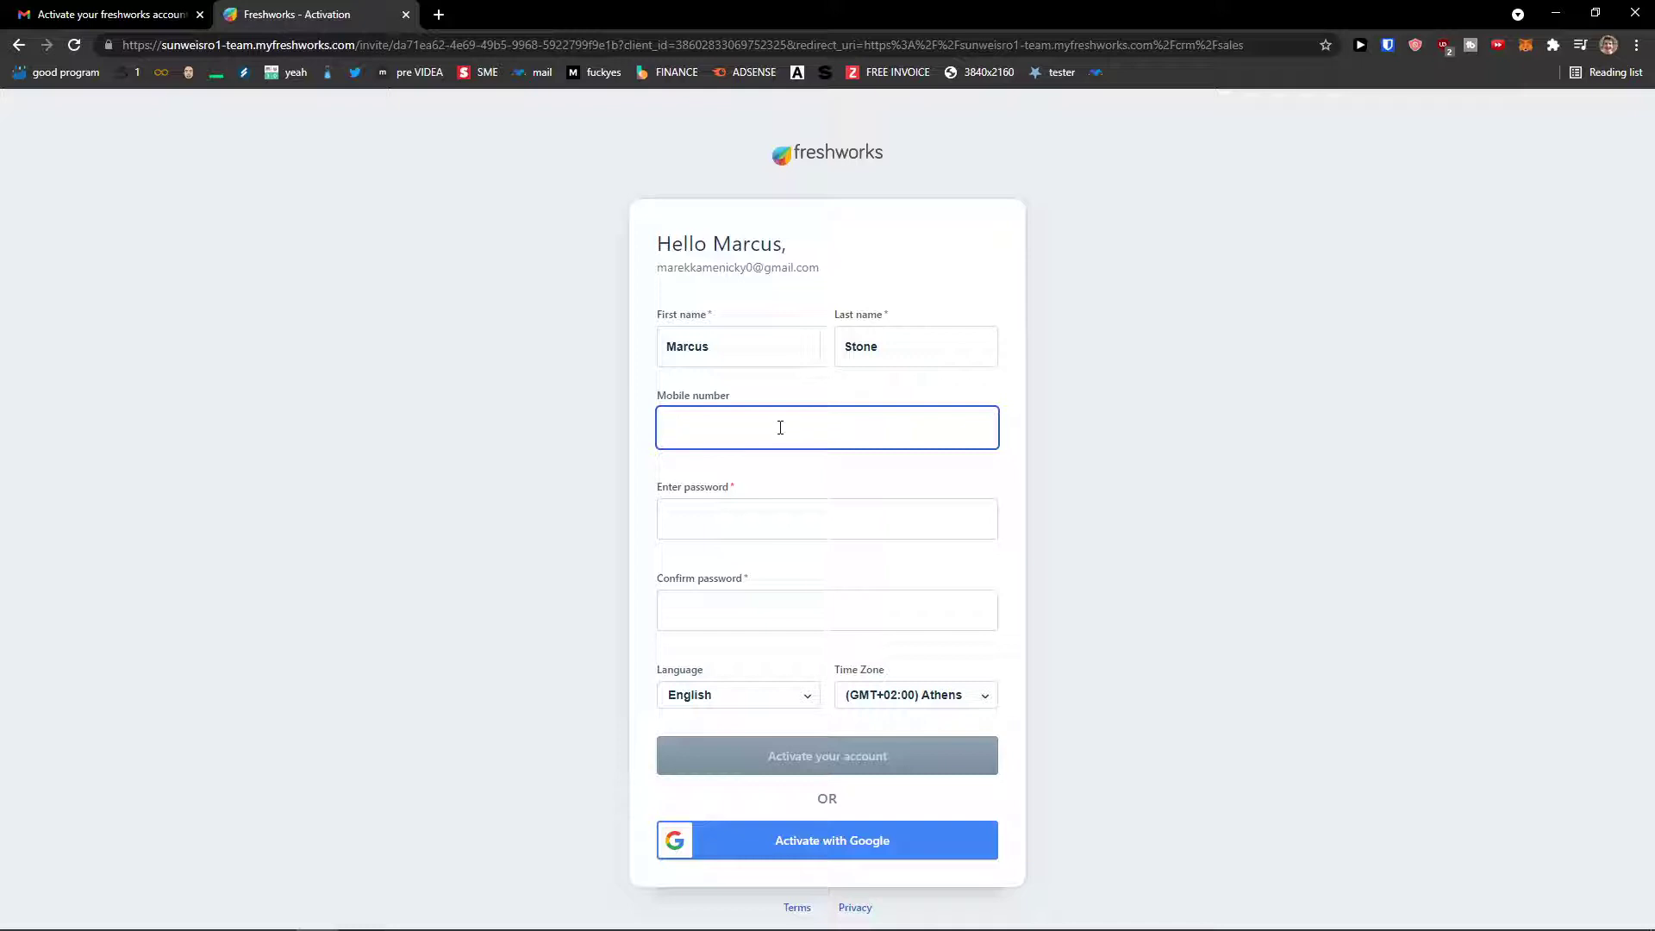
pyautogui.press('Tab')
pyautogui.write('•')
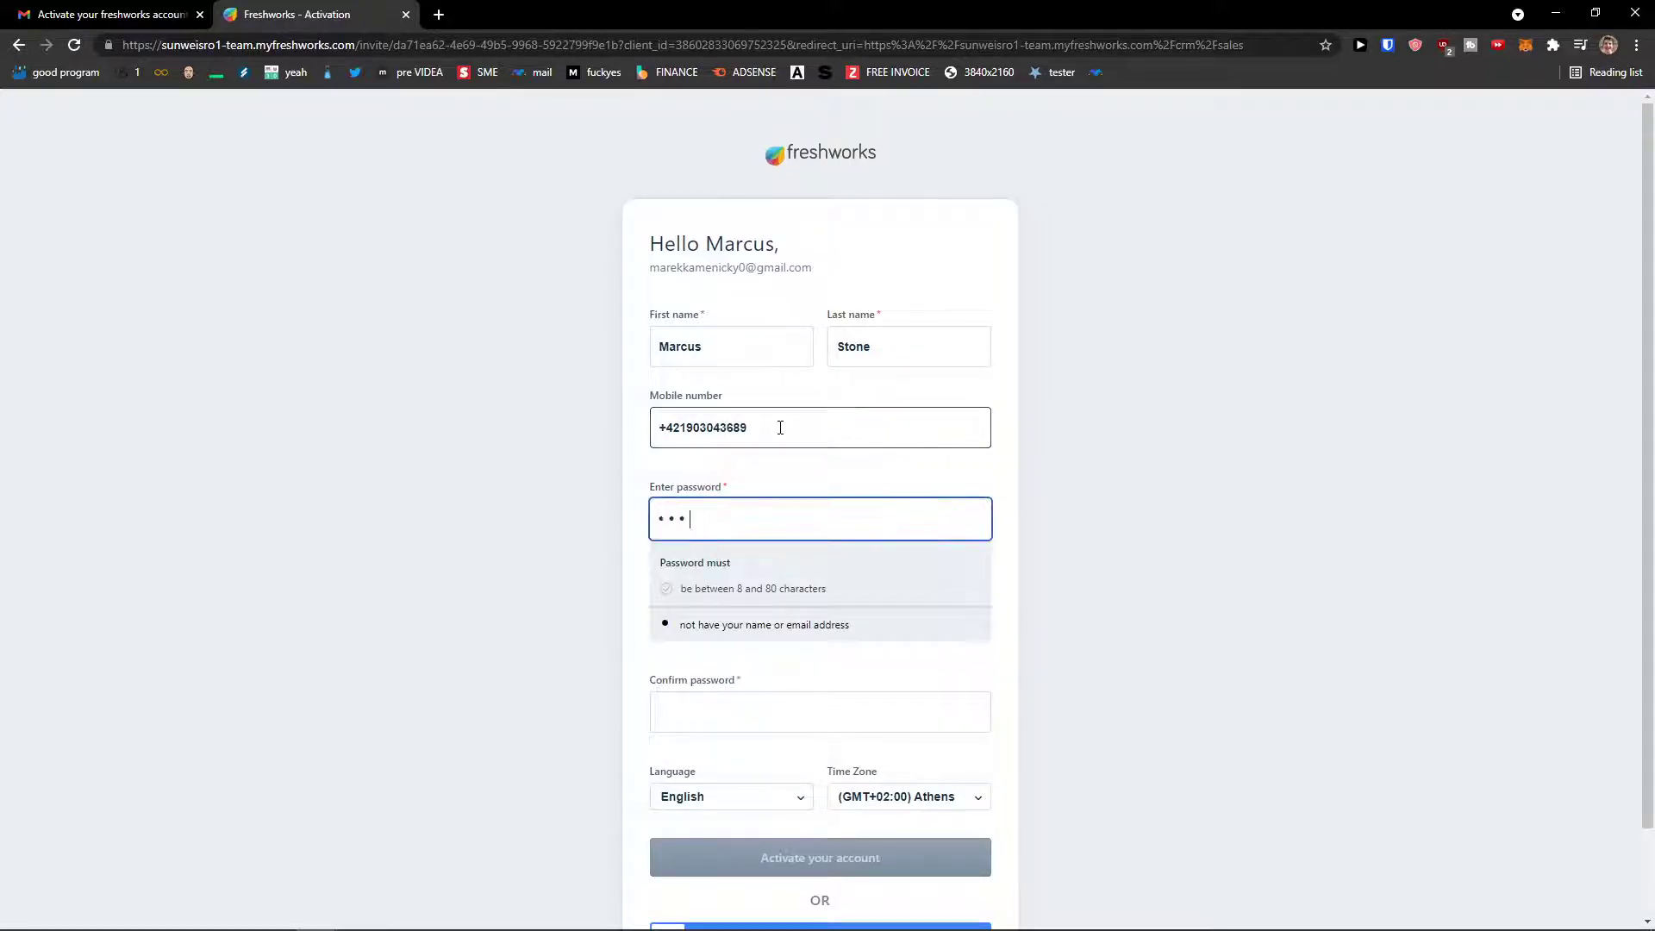
pyautogui.press('Tab')
pyautogui.write('•••••••')
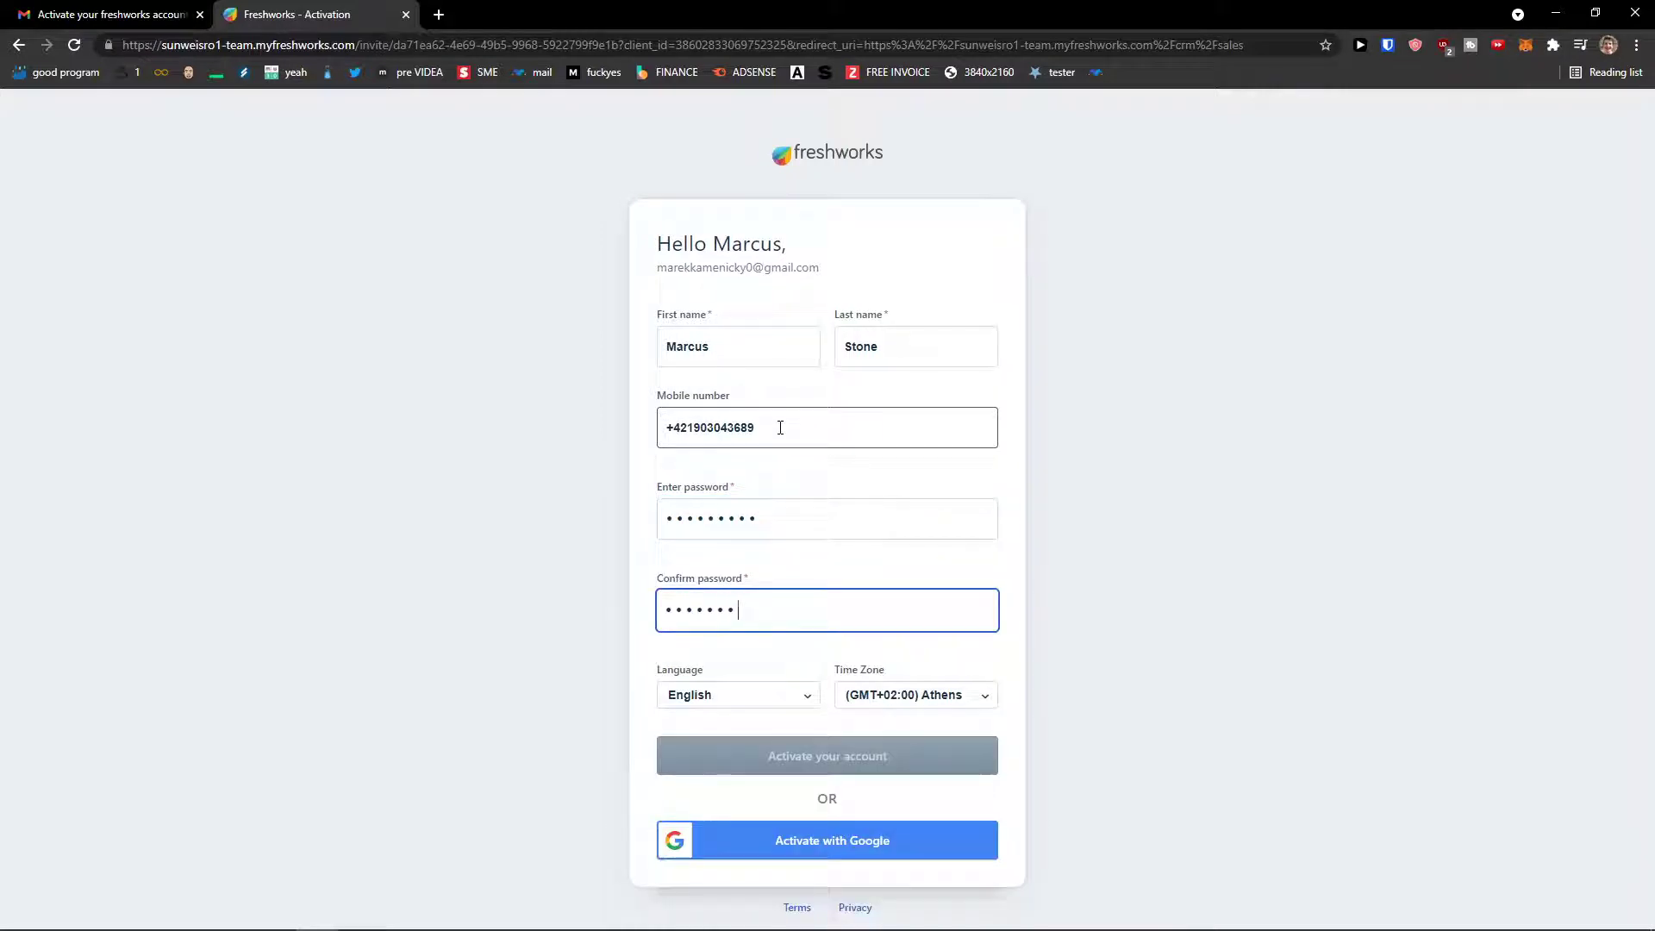
pyautogui.write('••')
pyautogui.click(821, 767)
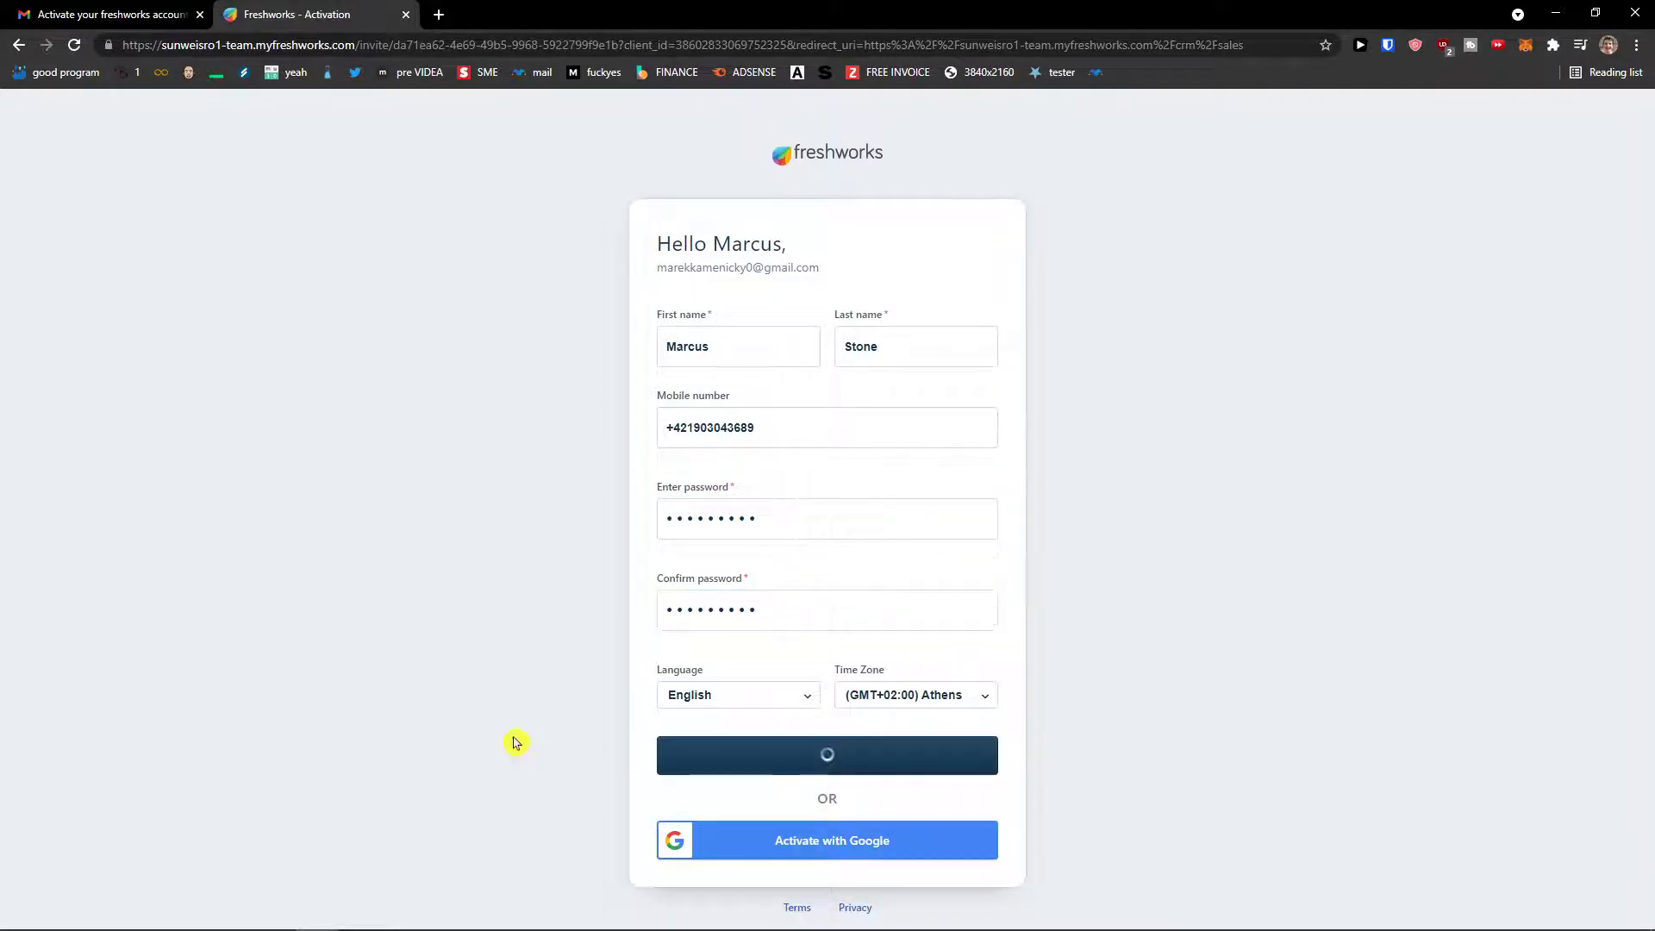
pyautogui.click(827, 775)
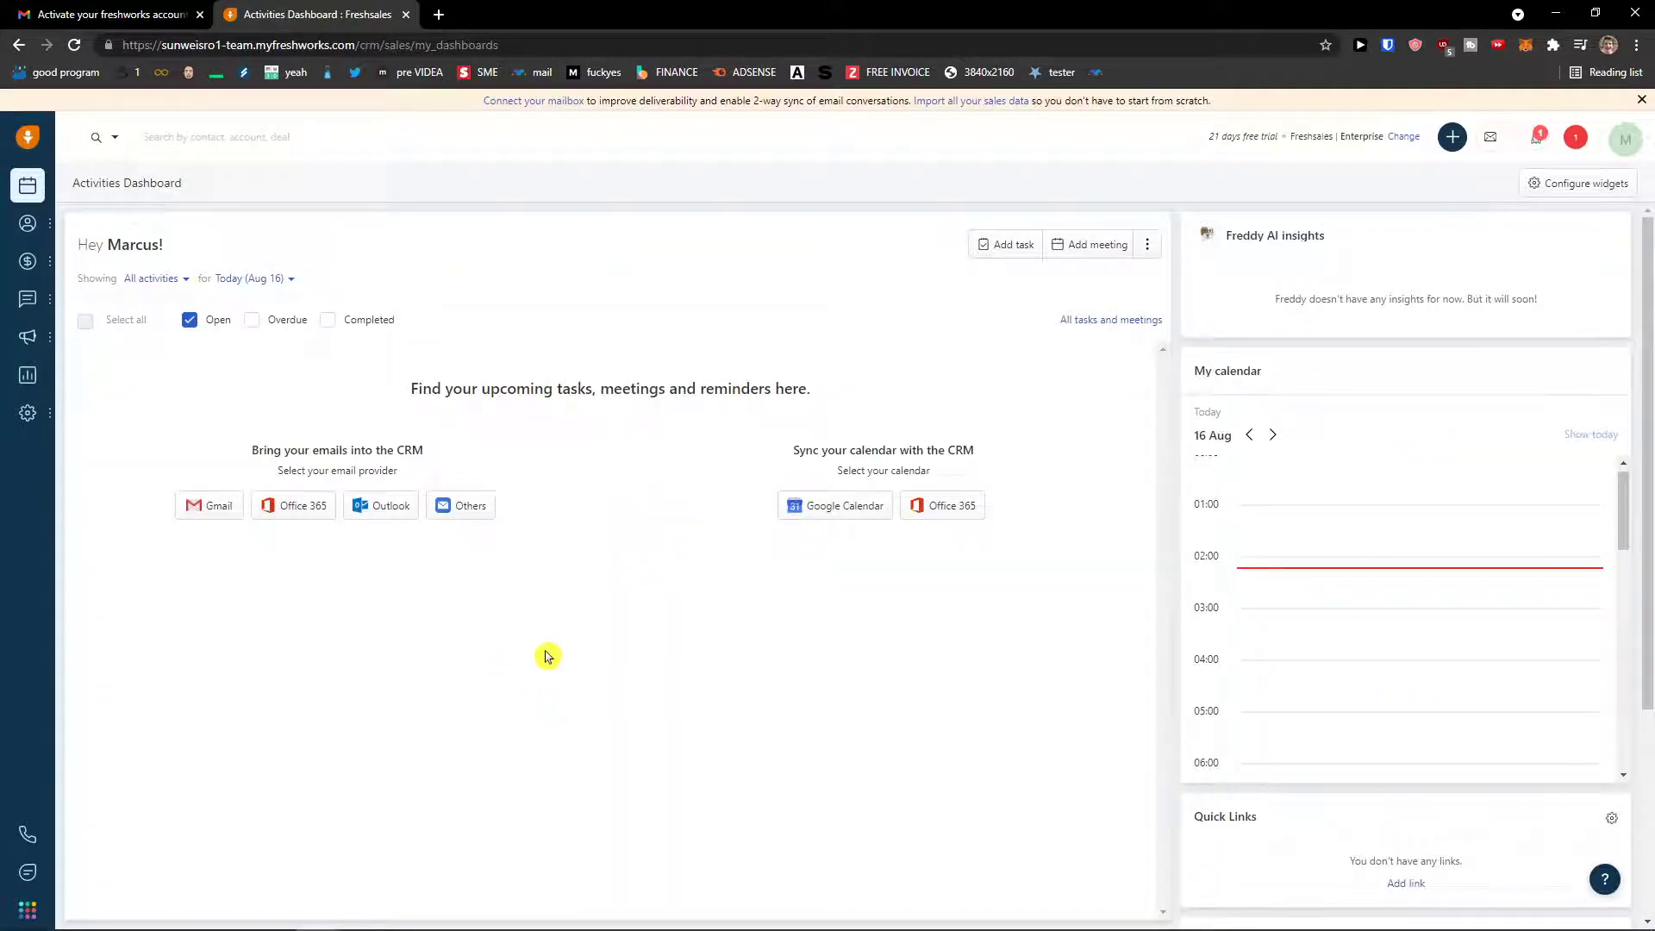
# - Dismiss the mailbox connection notice, reload the dashboard, and close the Gmail tab
pyautogui.click(1641, 100)
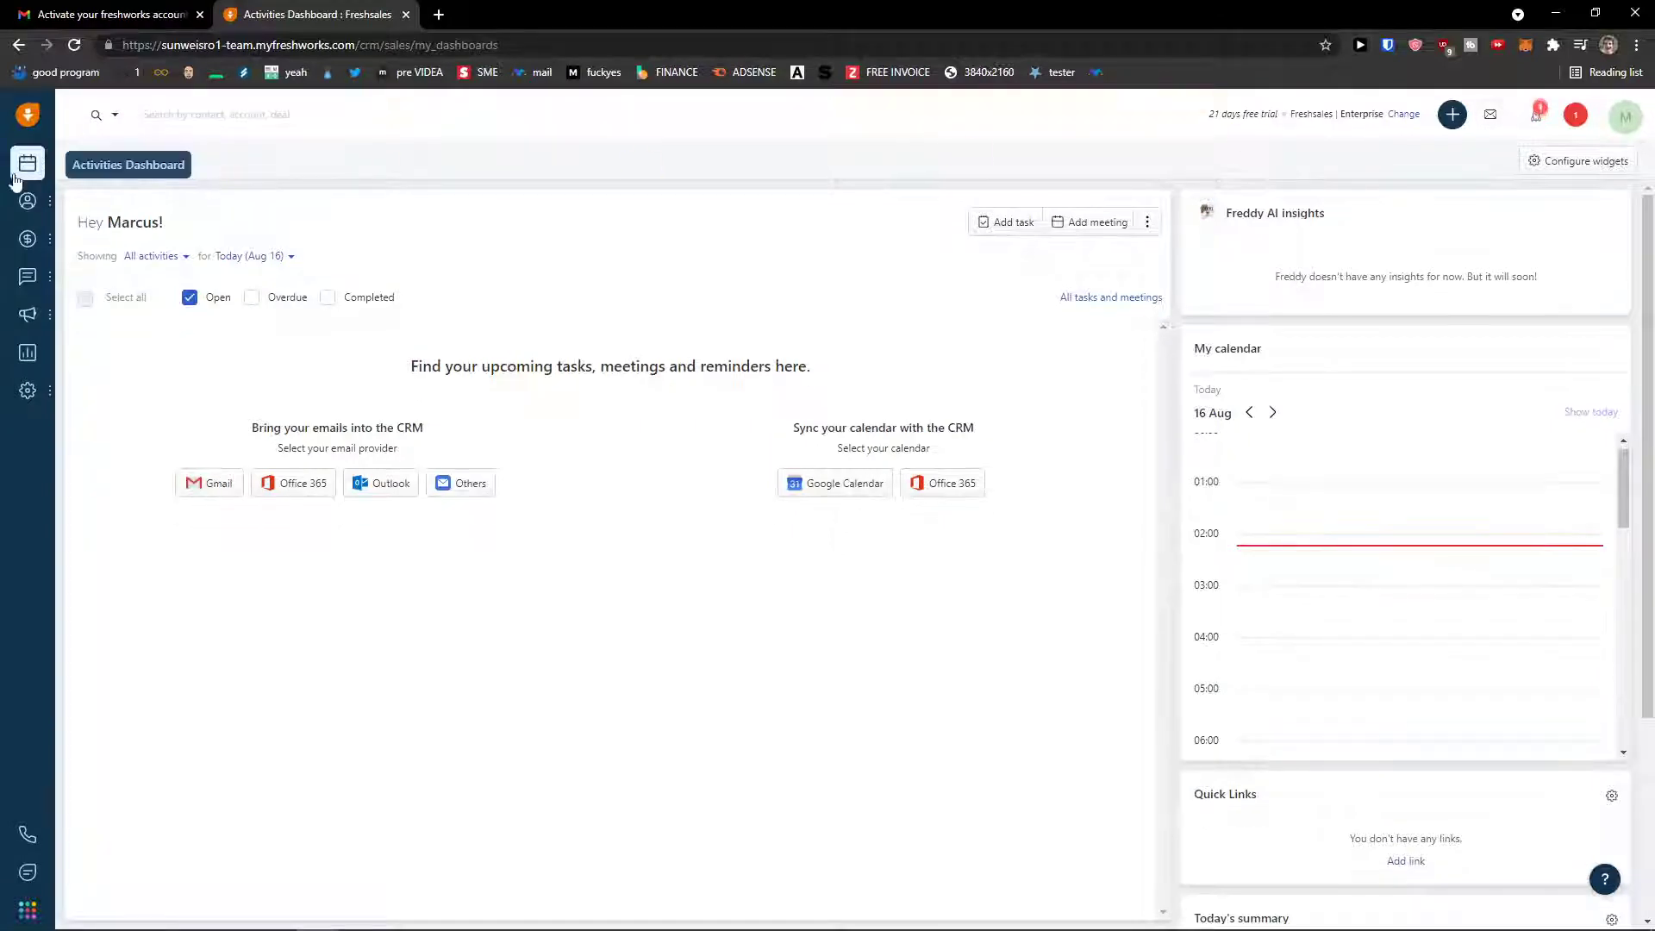
pyautogui.click(74, 46)
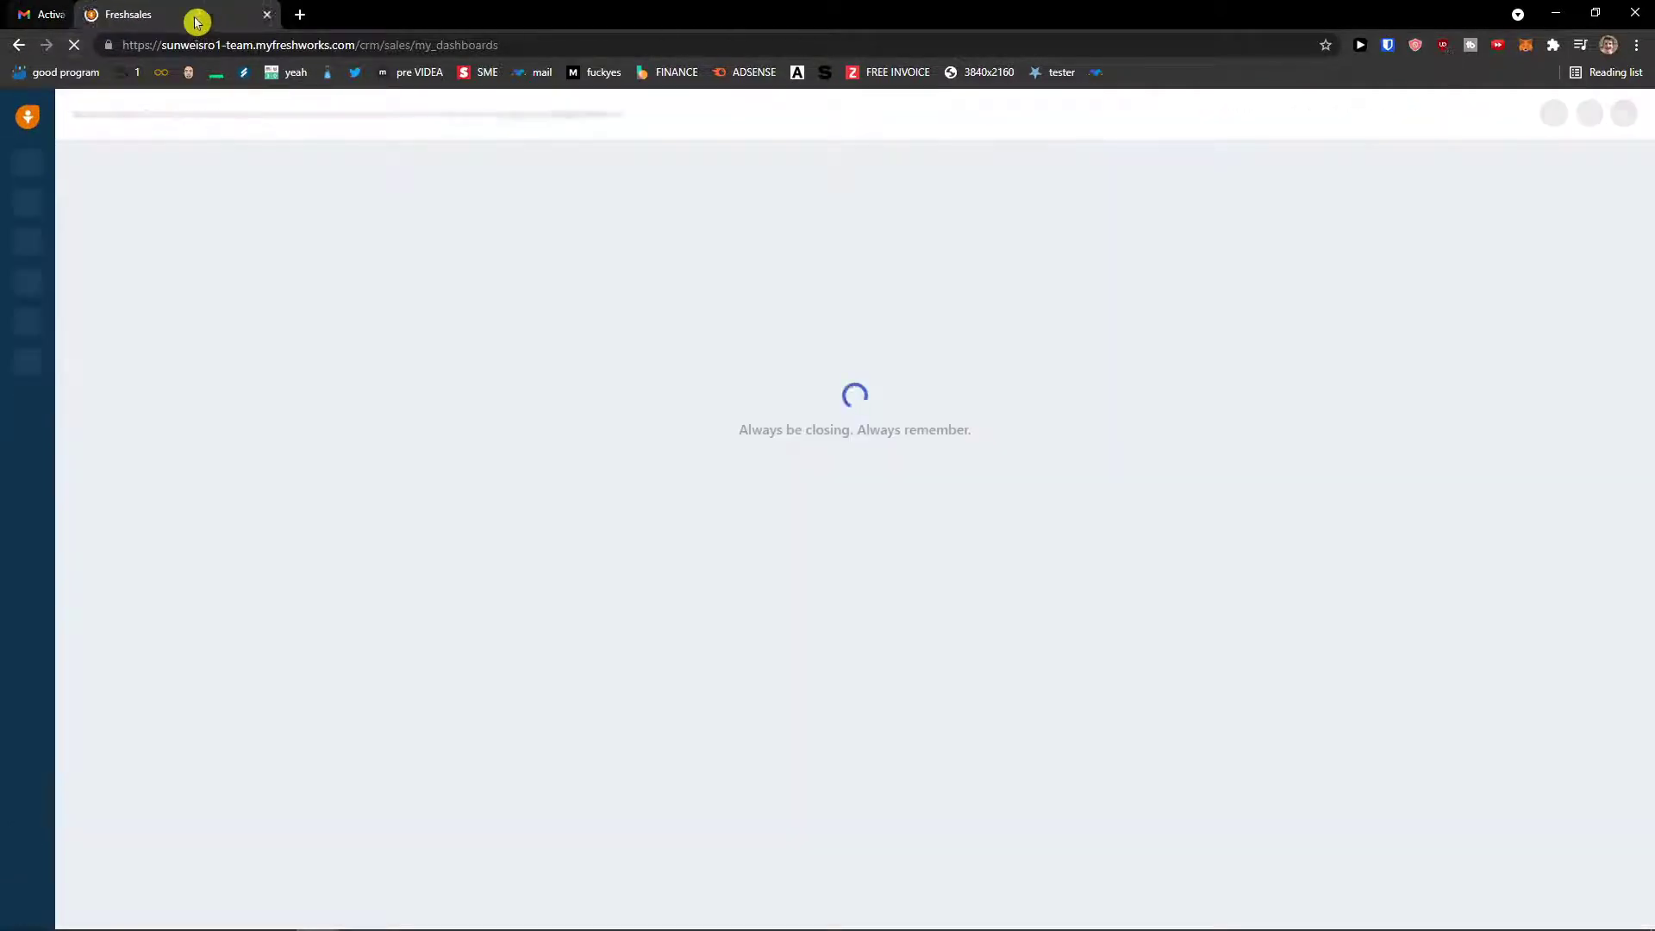
pyautogui.click(200, 15)
# - Zoom the page to 125% and open the My Contacts list from the sidebar
pyautogui.moveTo(48, 226)
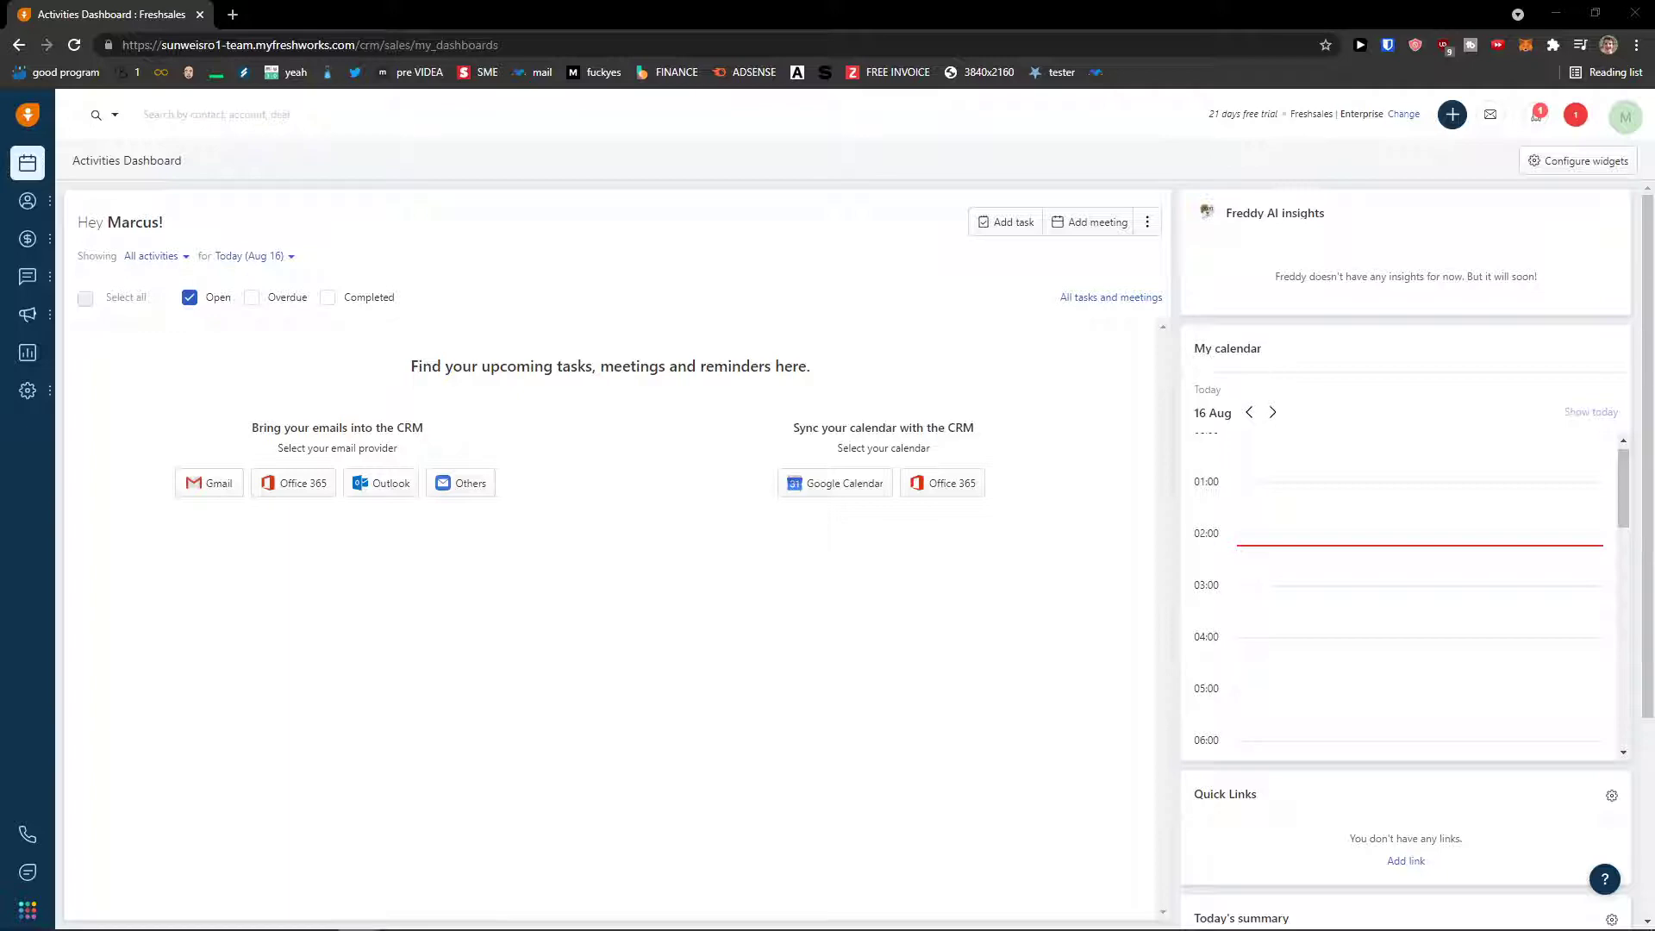
pyautogui.hotkey('ctrl', '+')
pyautogui.hotkey('ctrl', '+')
pyautogui.hotkey('ctrl', '+')
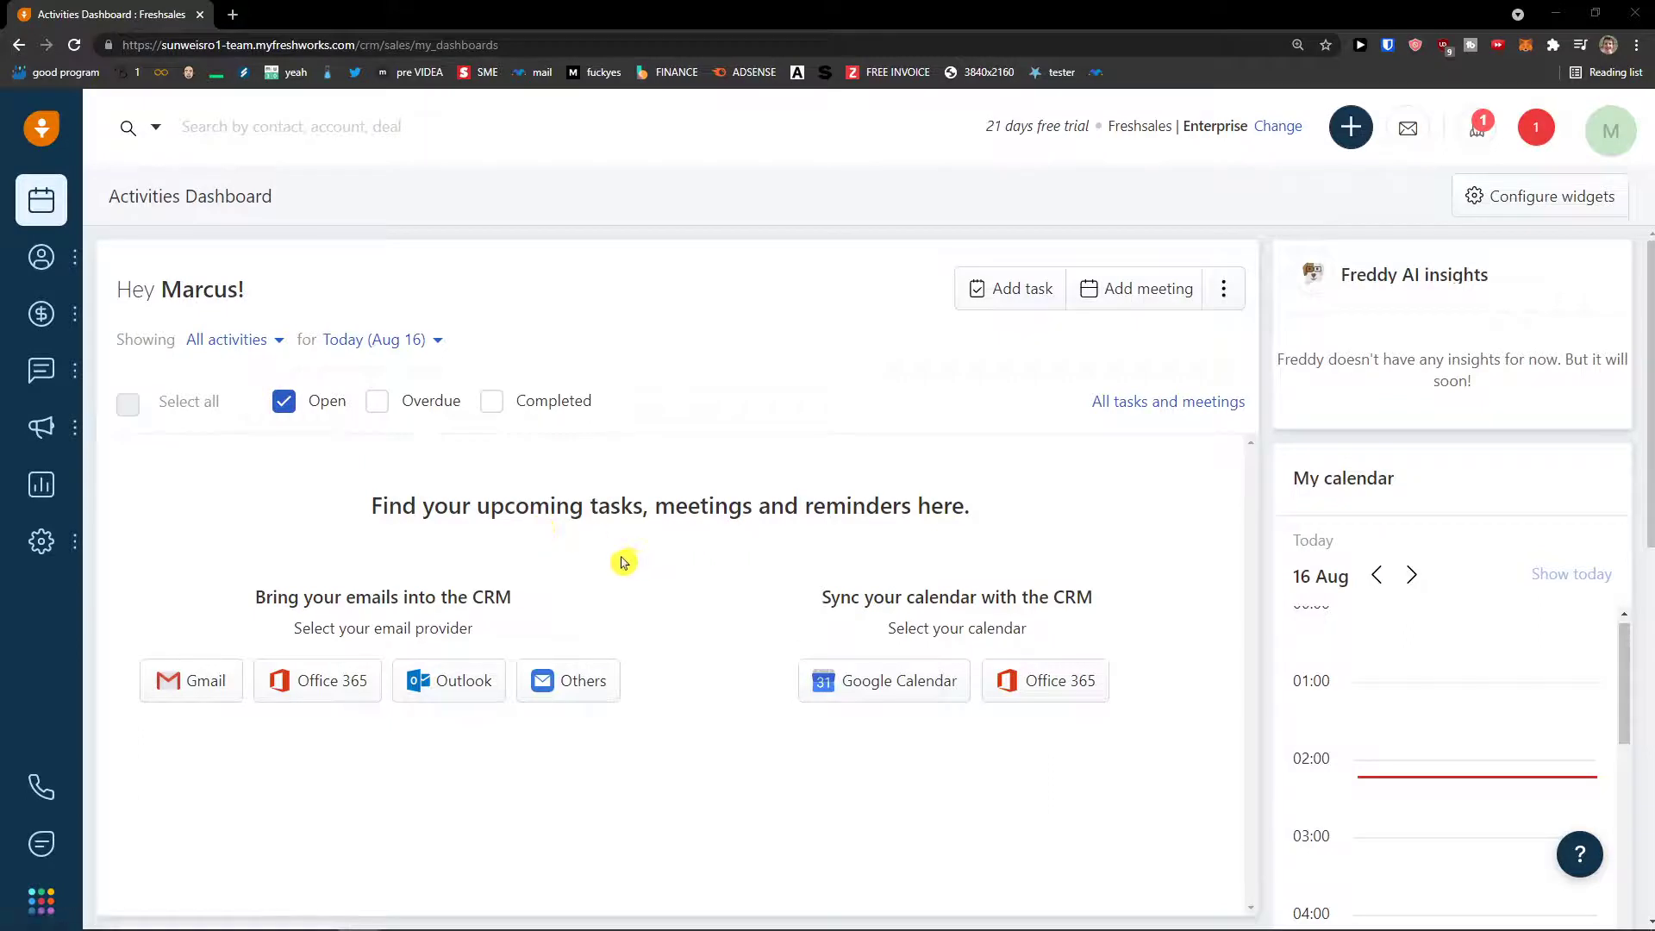
pyautogui.moveTo(556, 506); pyautogui.dragTo(711, 510)
pyautogui.click(712, 514)
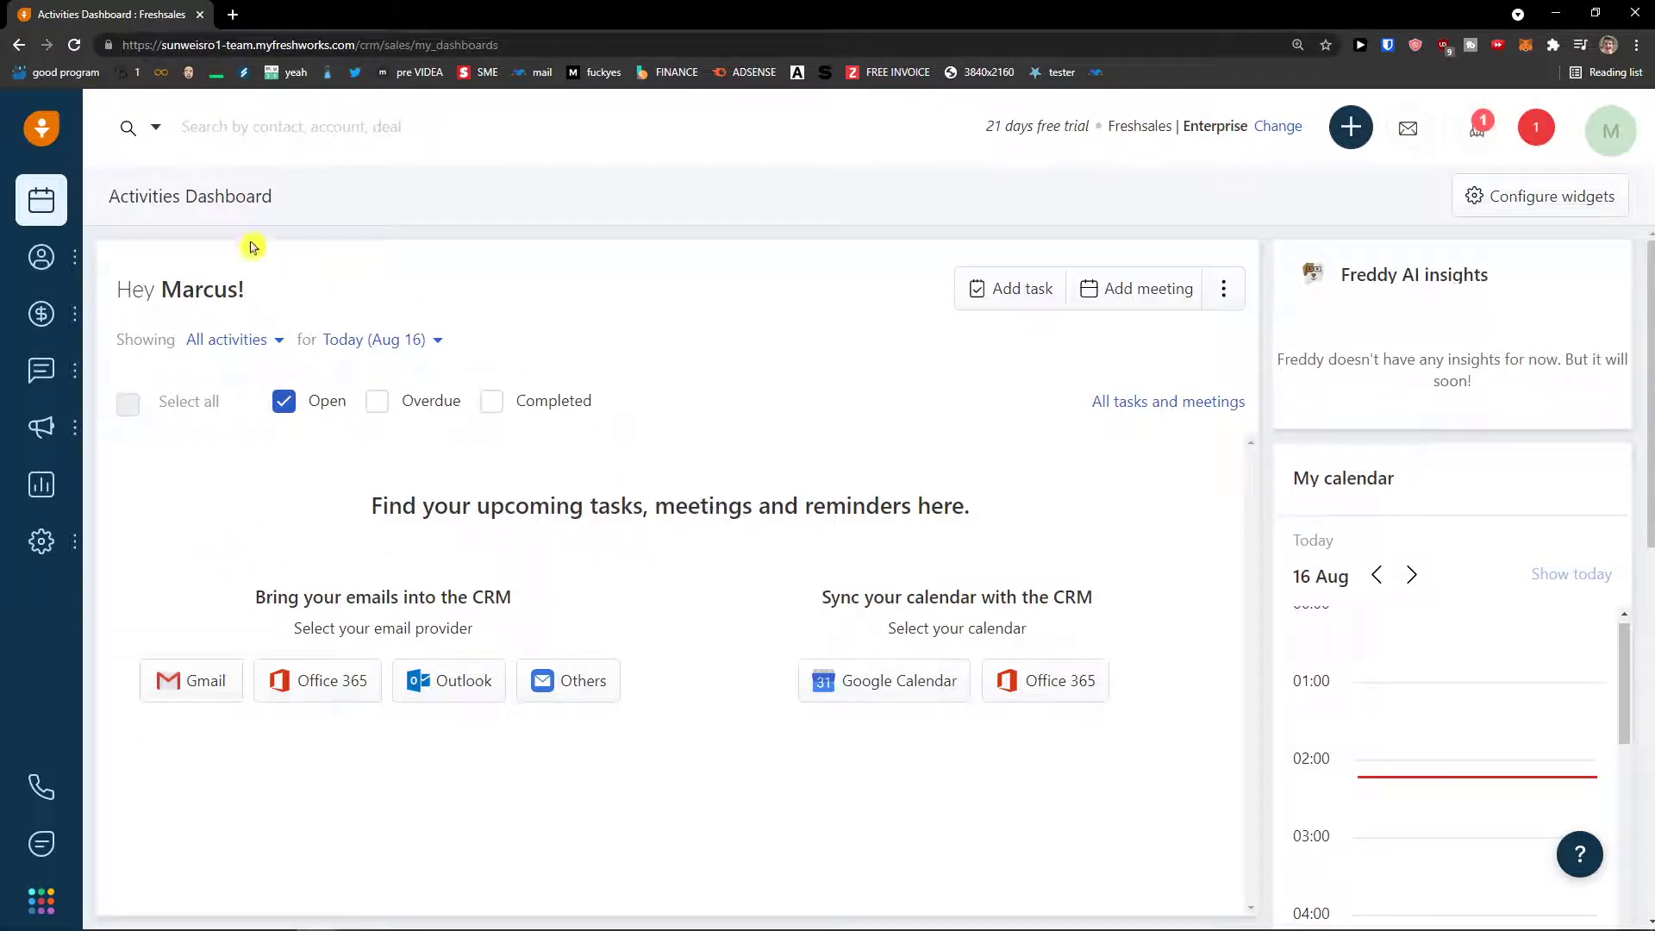
pyautogui.moveTo(50, 256)
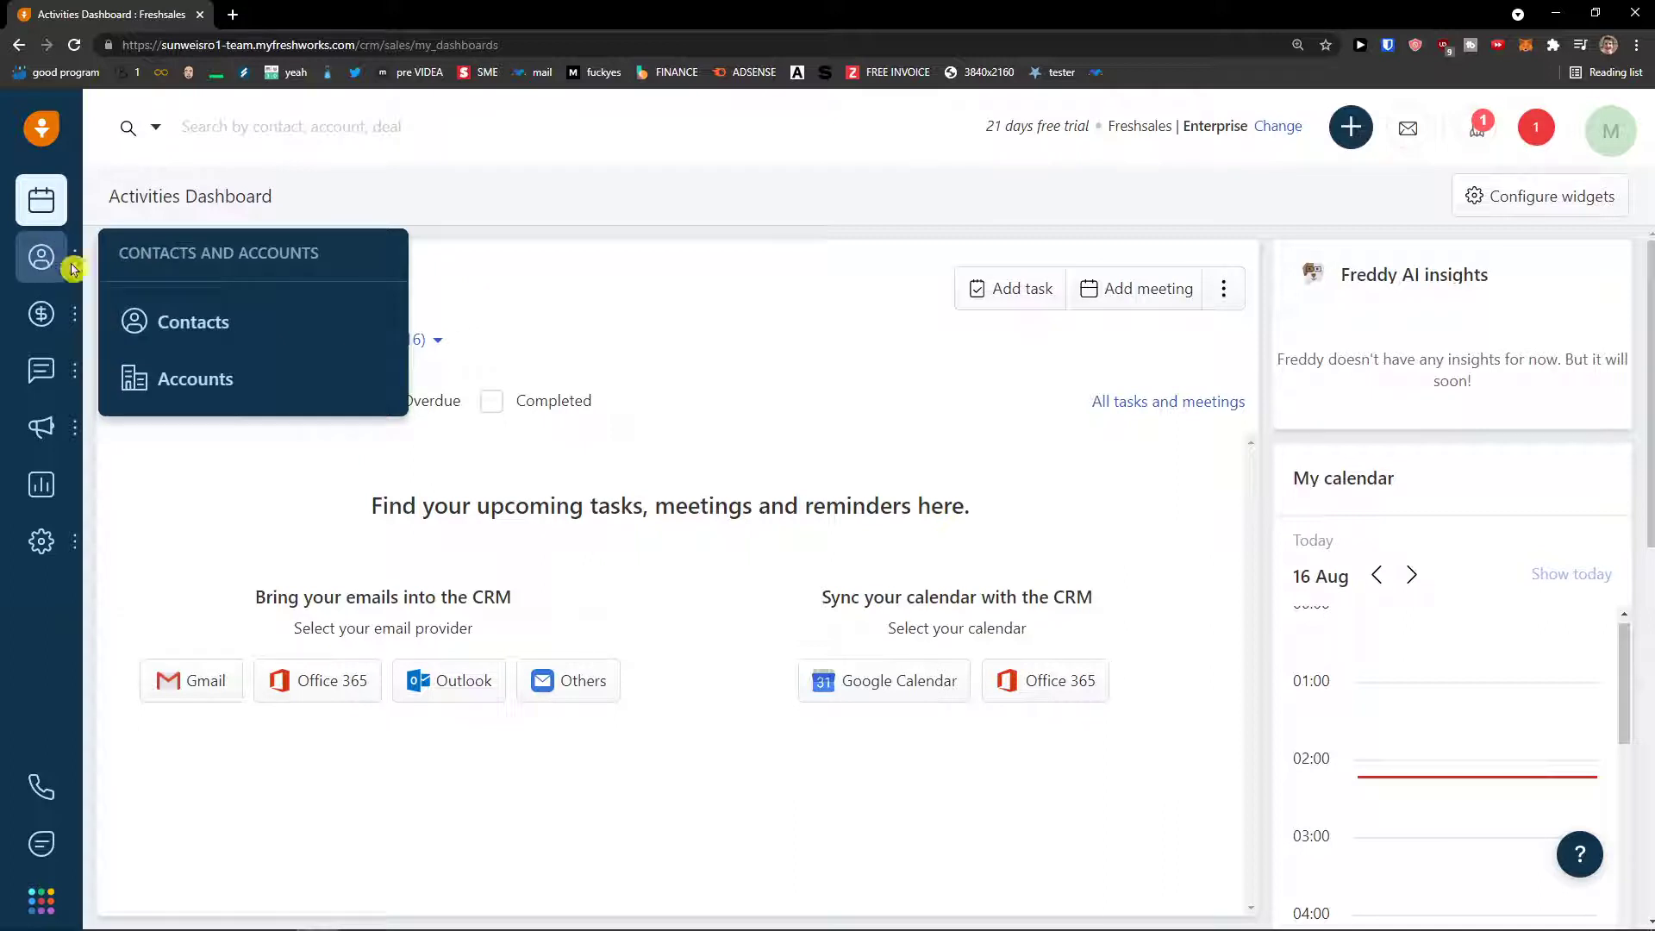
pyautogui.click(204, 323)
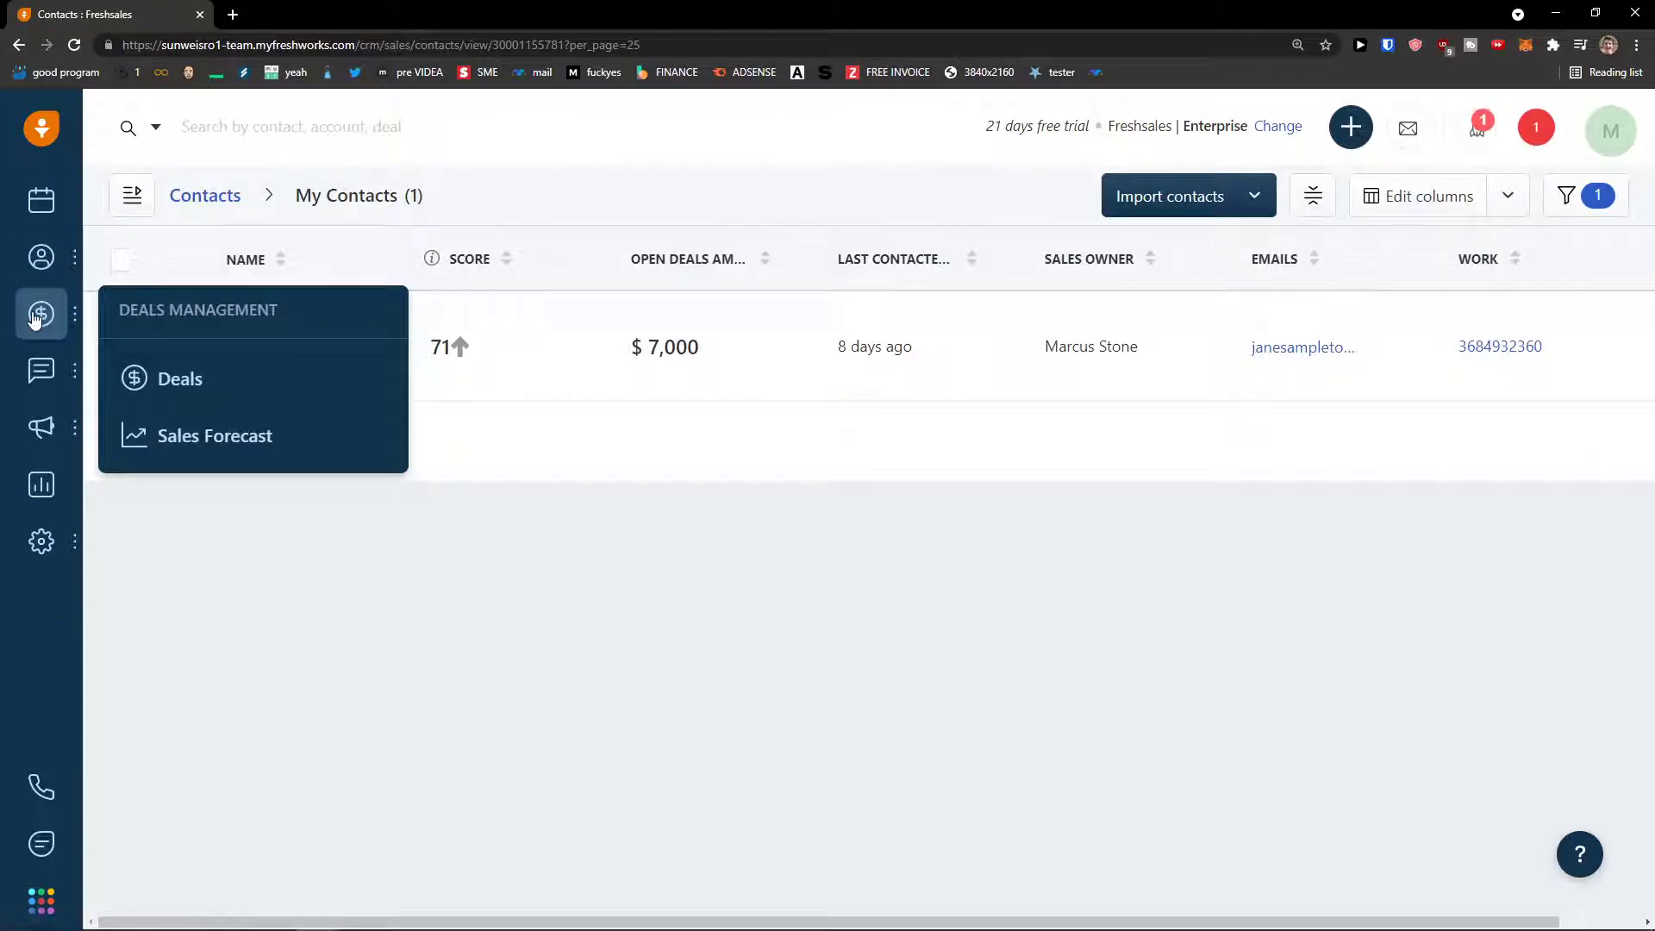
# - Open the Open Deals pipeline, inspect its view, owner, sort and settings menus, and dismiss the filters notice
pyautogui.moveTo(48, 334)
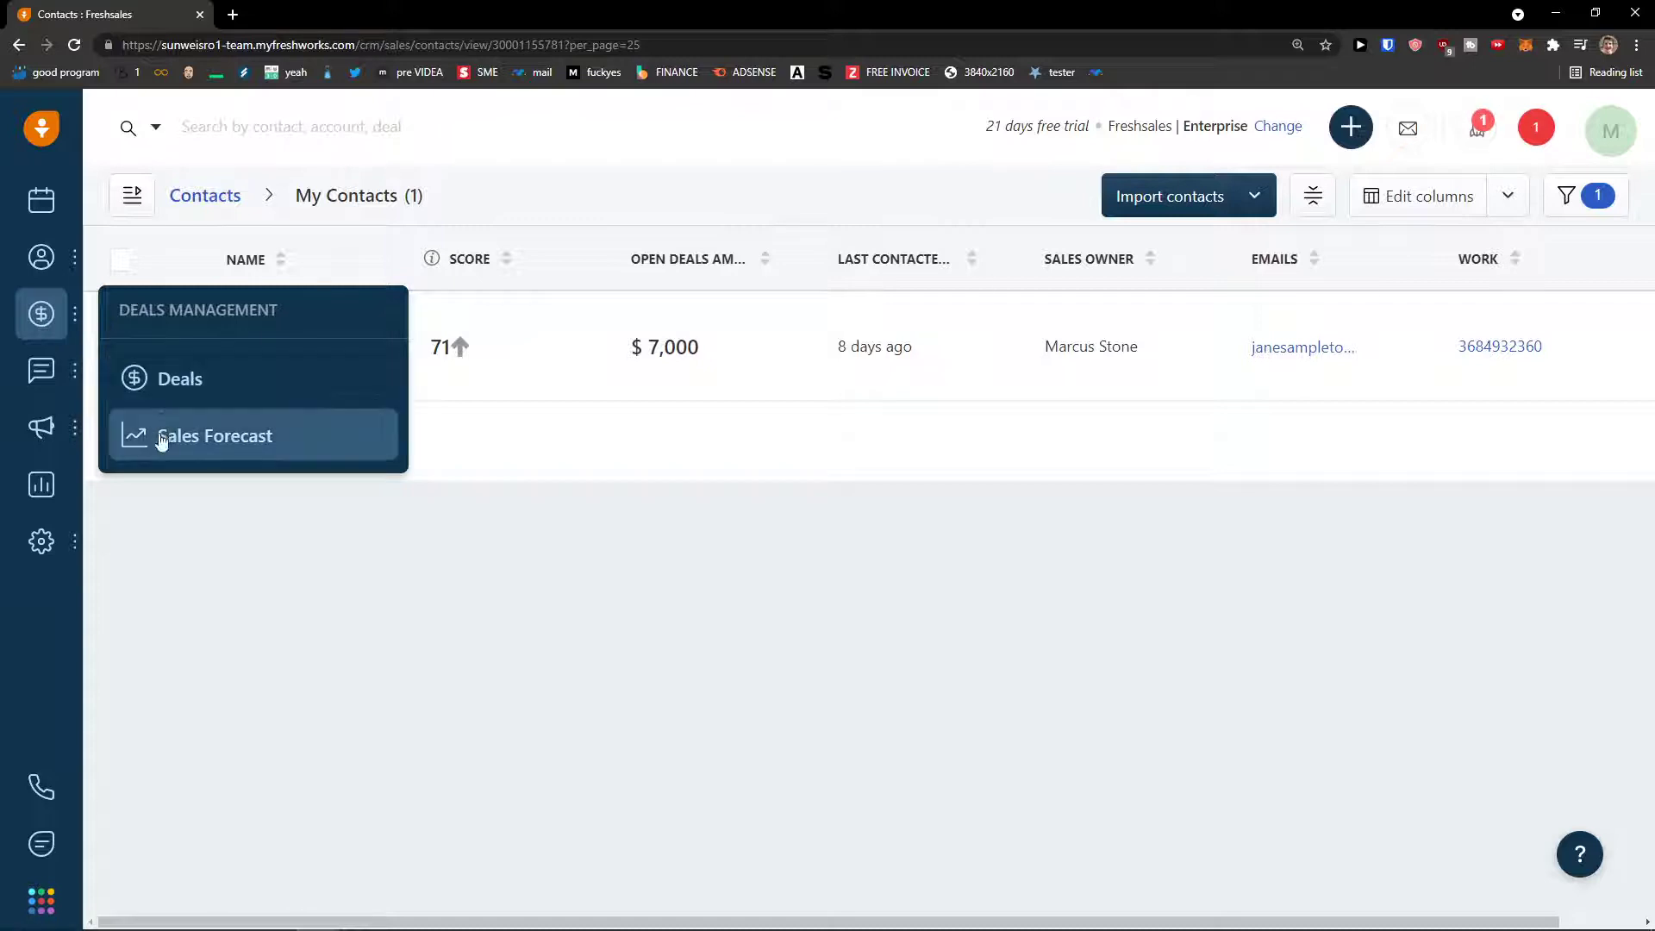
pyautogui.click(174, 387)
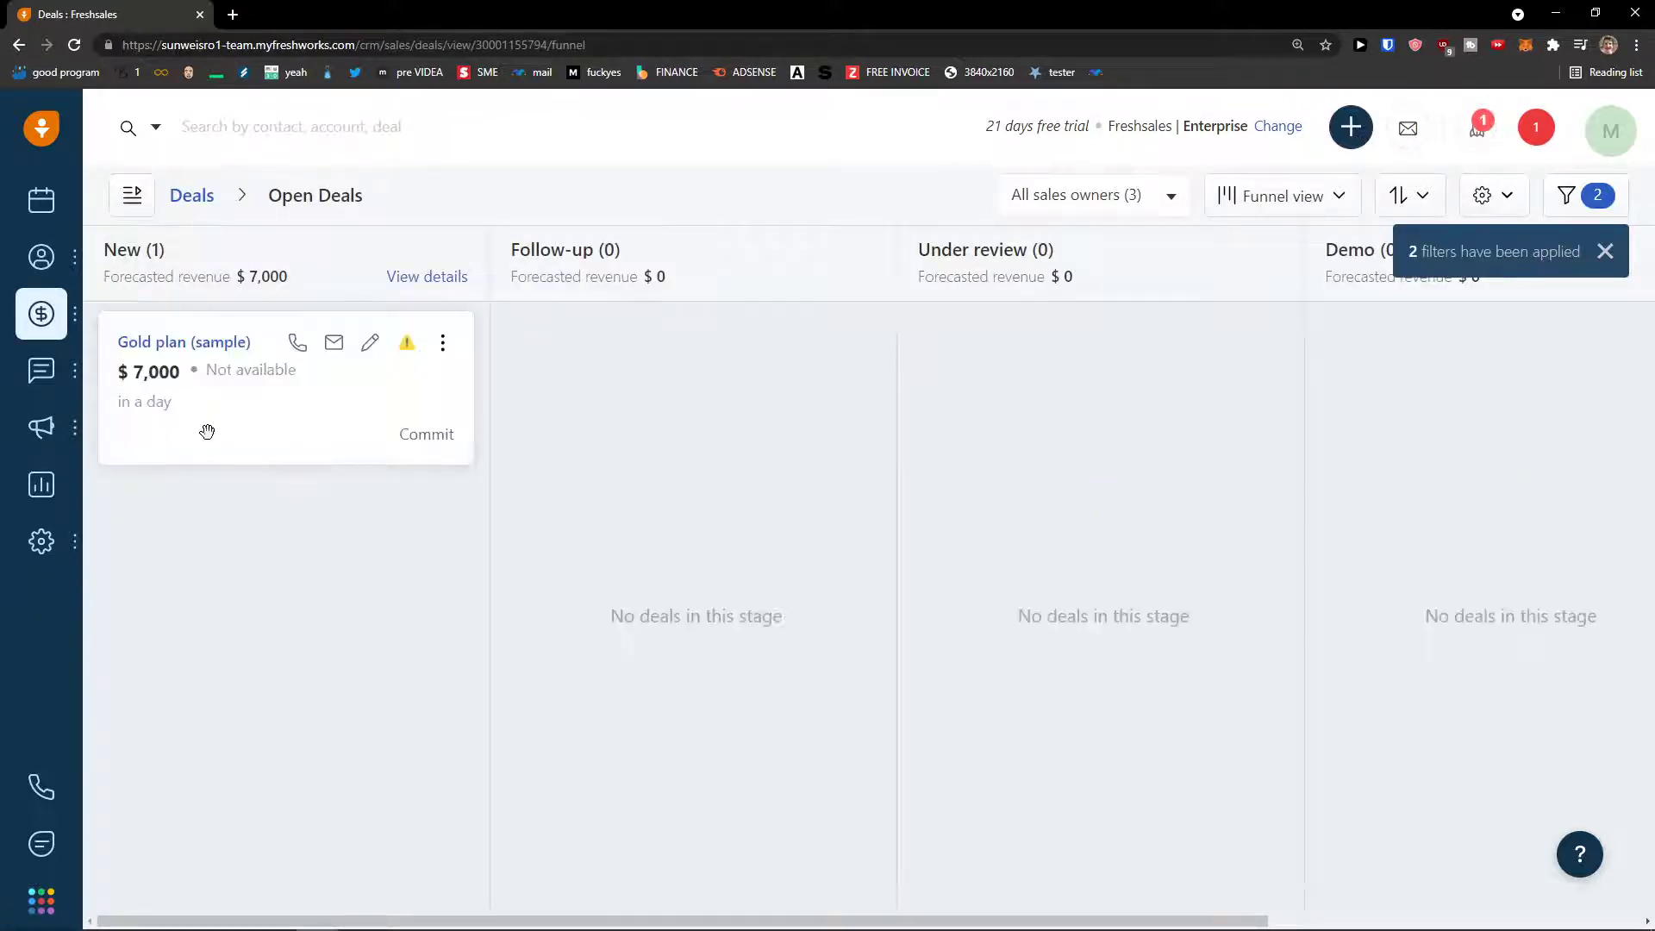
pyautogui.click(1310, 205)
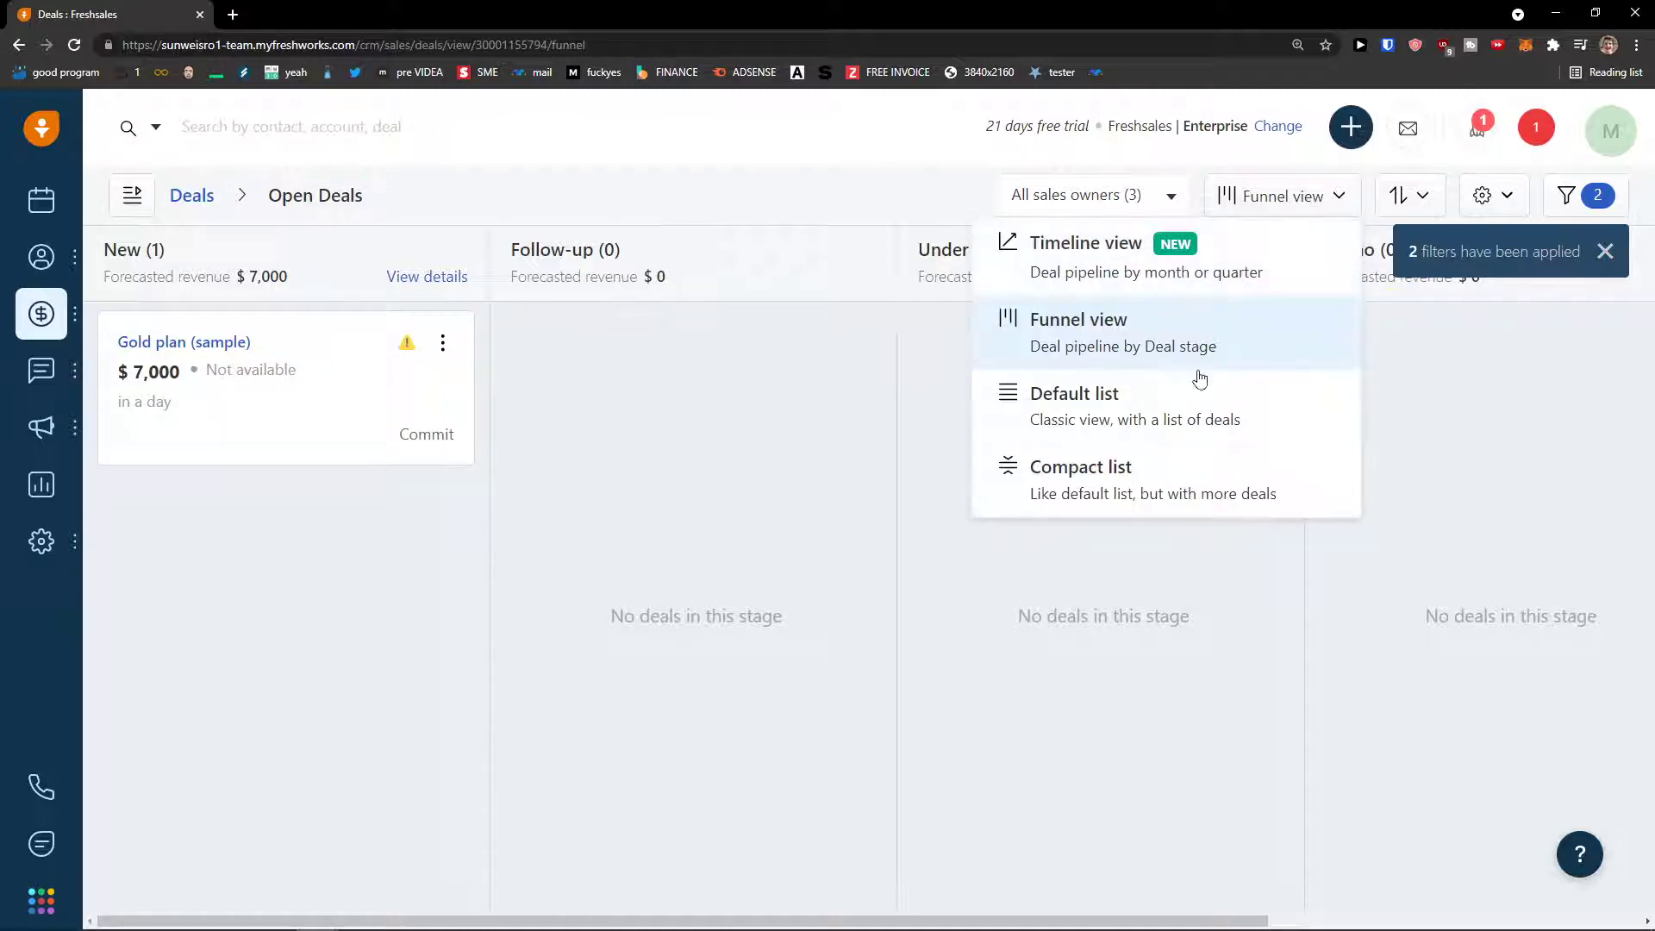
pyautogui.click(1172, 200)
pyautogui.click(1172, 202)
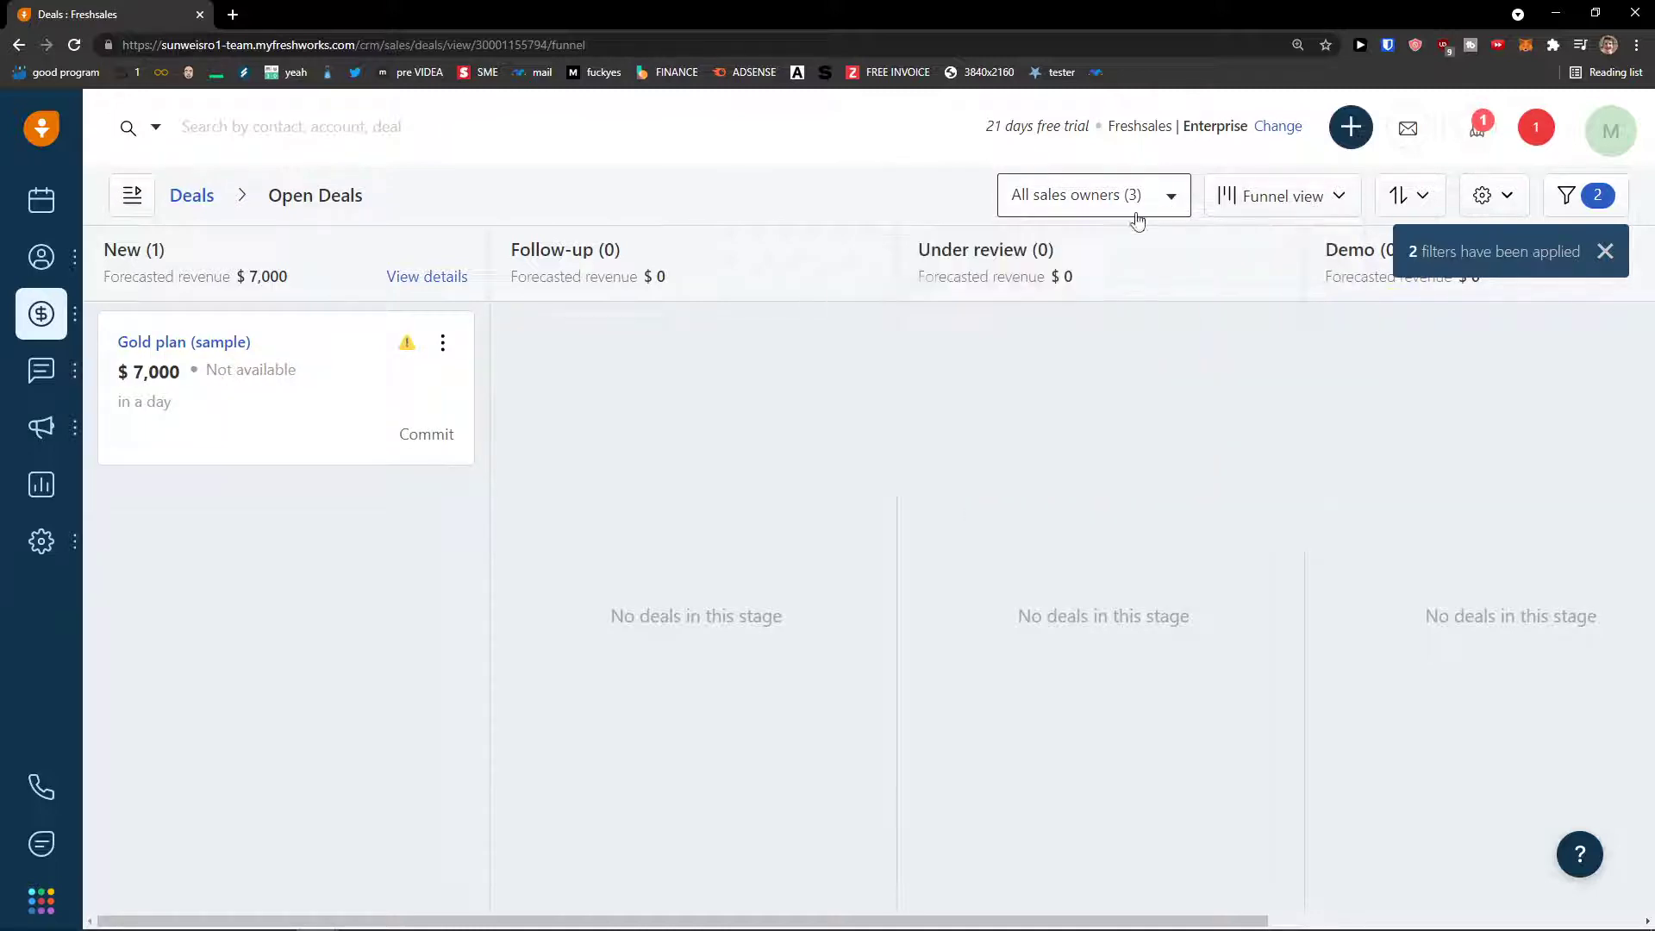
pyautogui.click(1413, 197)
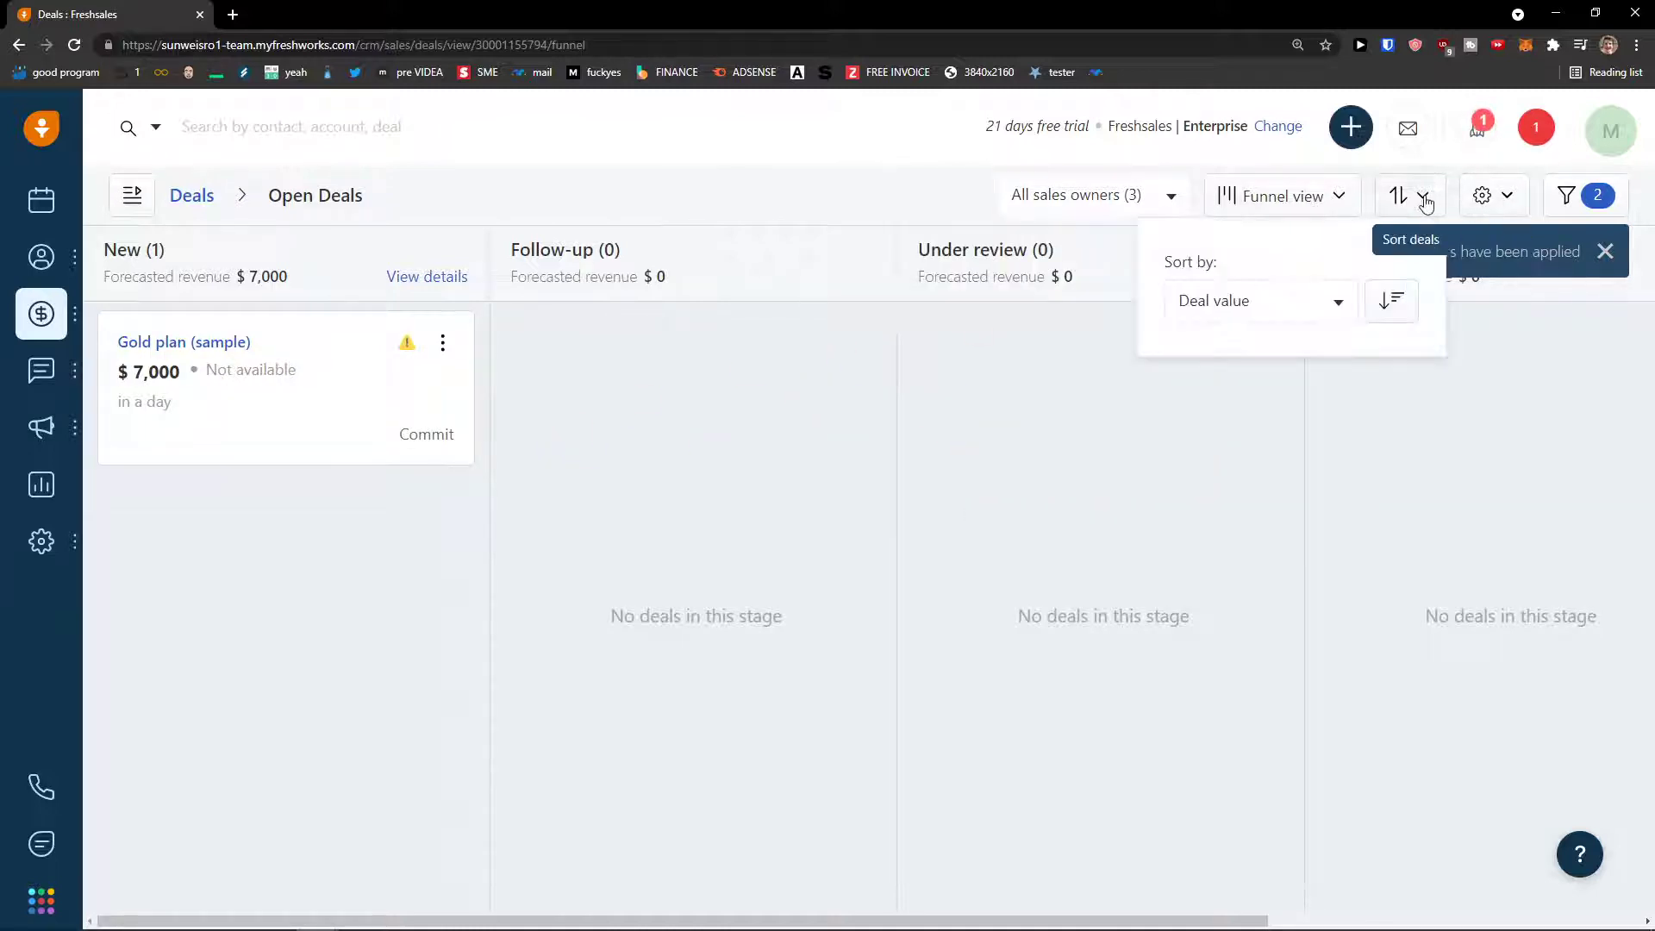
pyautogui.click(1489, 195)
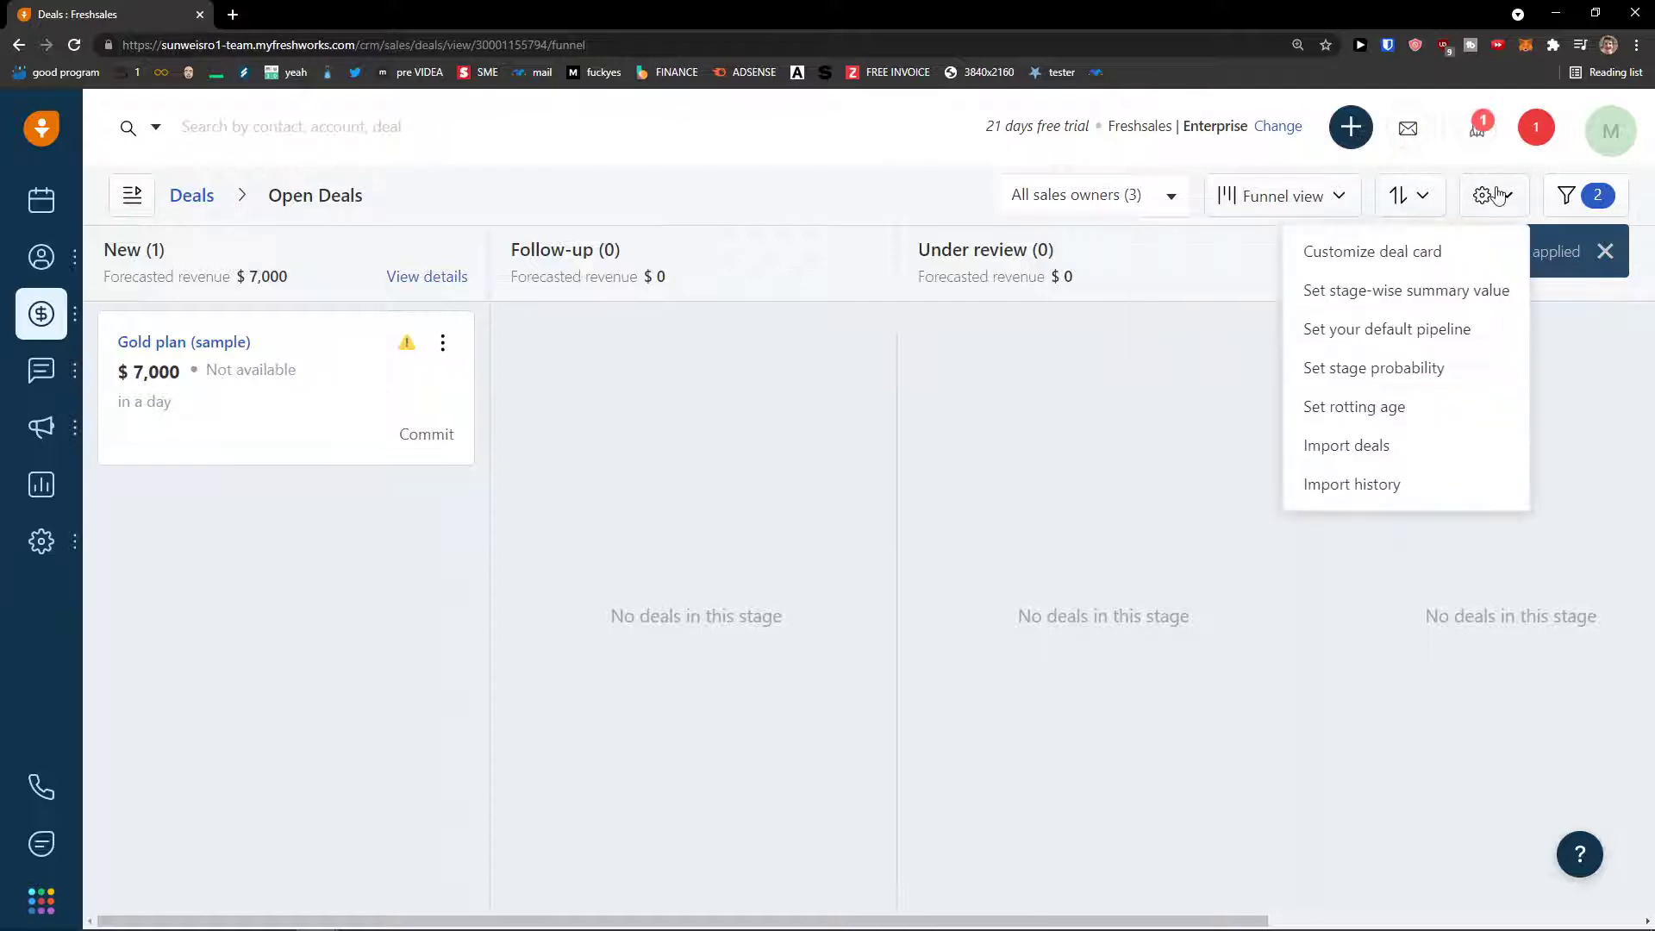
pyautogui.click(1599, 257)
pyautogui.click(1604, 253)
# - Zoom the page back out and go to the Activities Dashboard via the calendar icon
pyautogui.moveTo(61, 386)
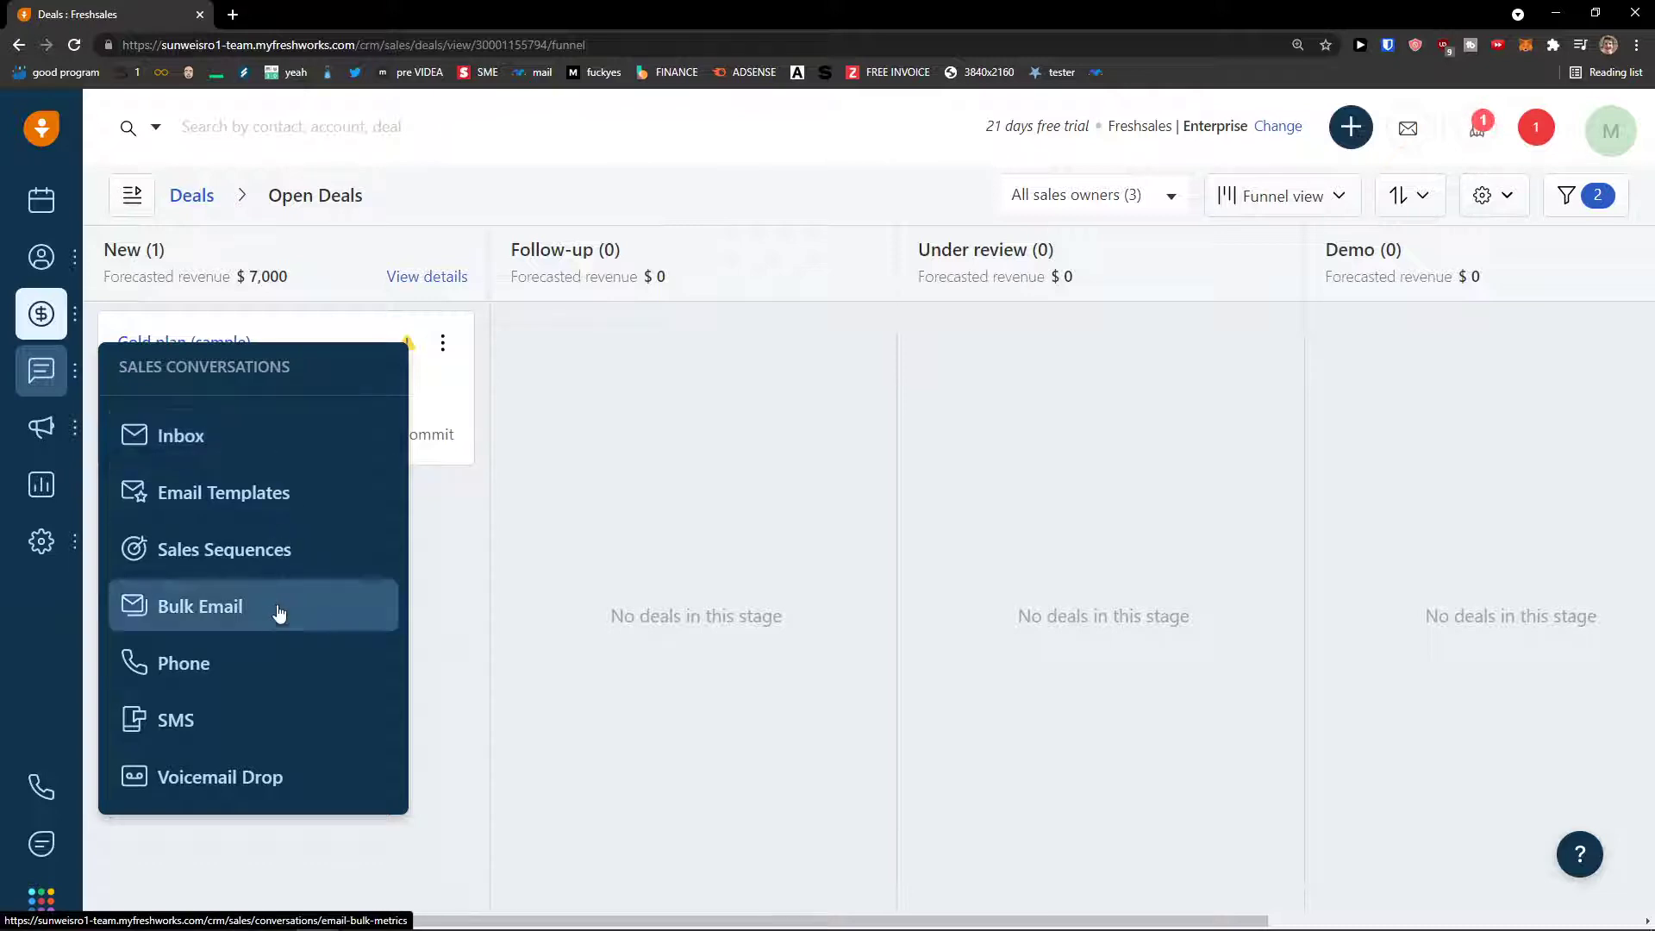
pyautogui.moveTo(47, 426)
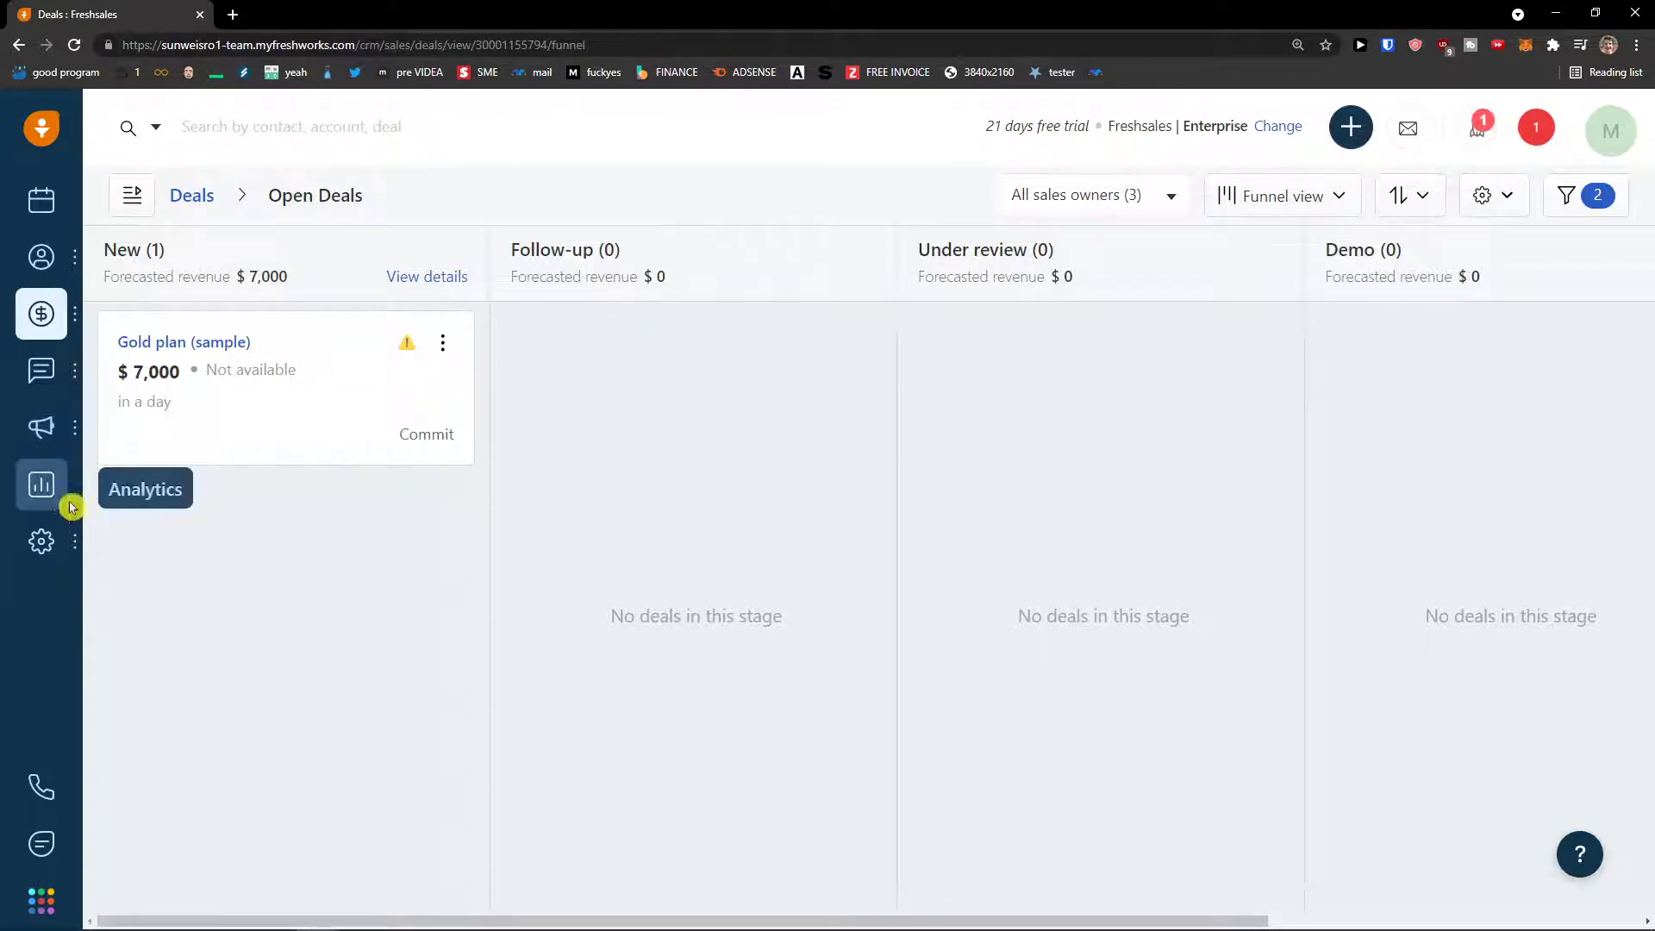
pyautogui.moveTo(45, 544)
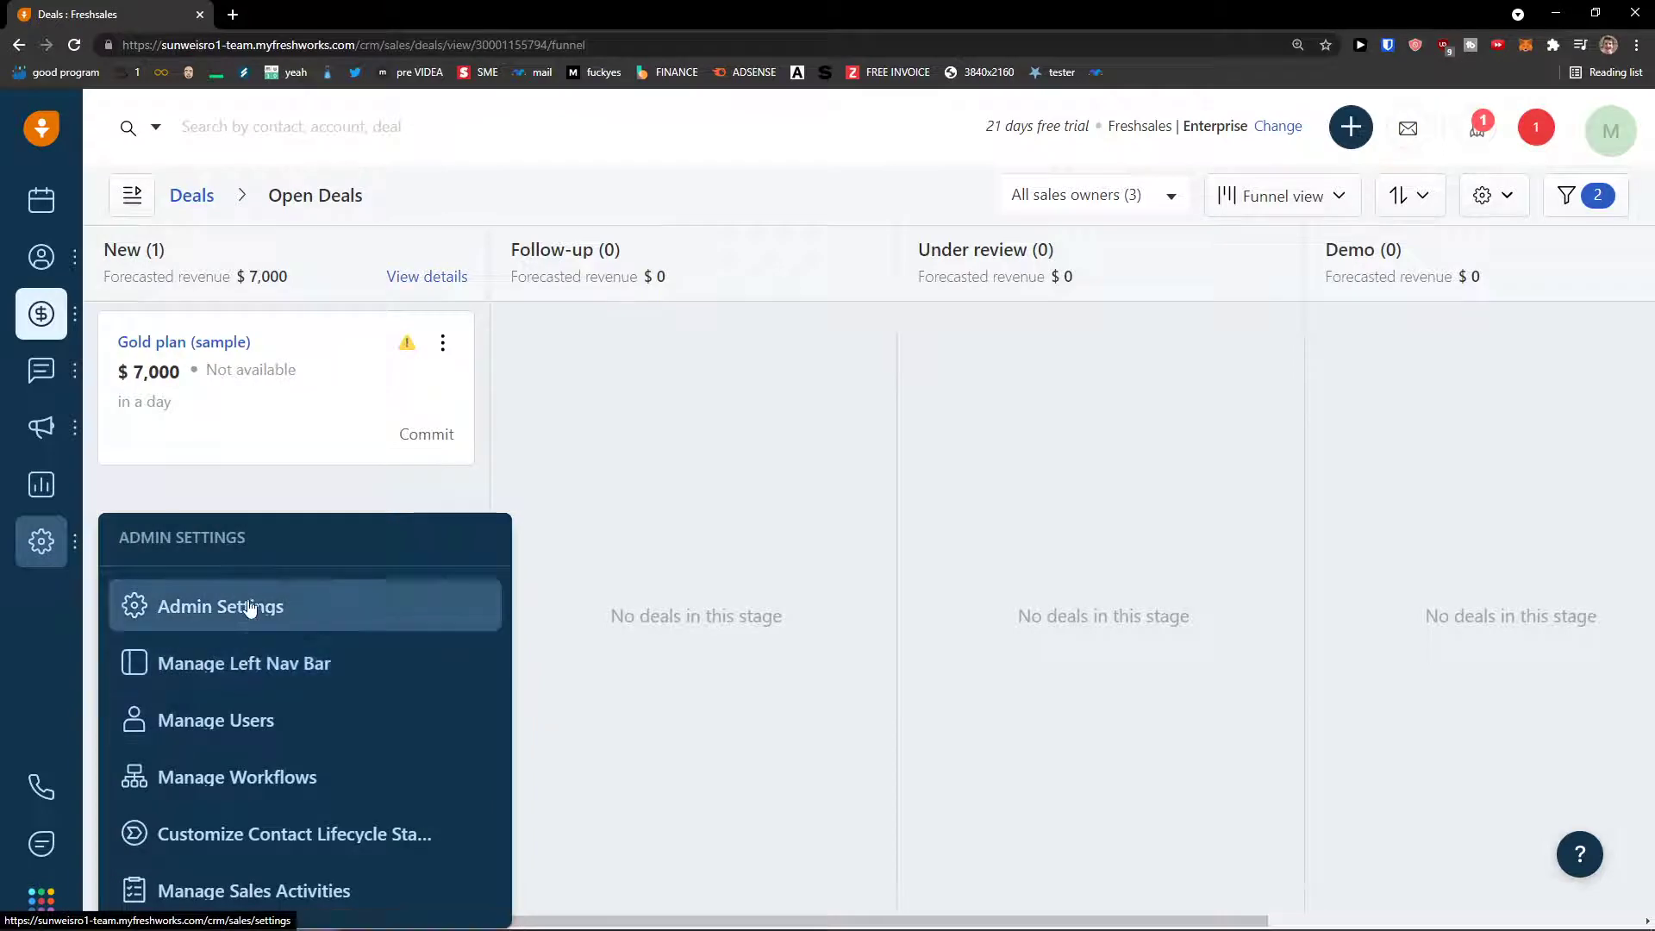
pyautogui.hotkey('ctrl', '-')
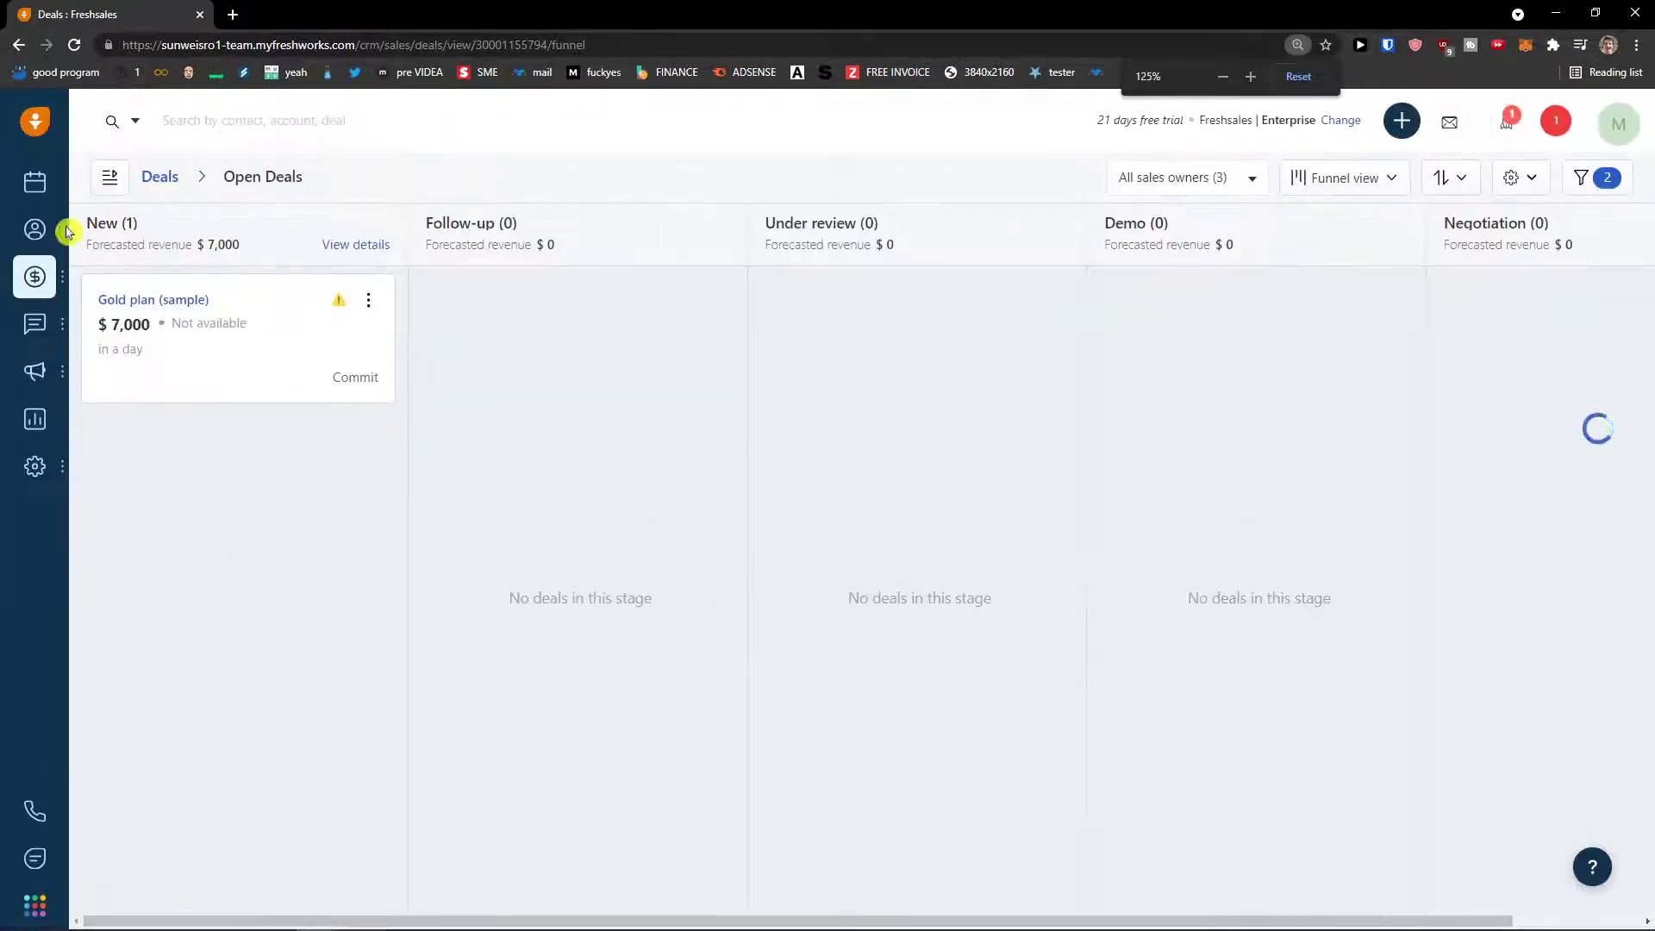
pyautogui.click(34, 181)
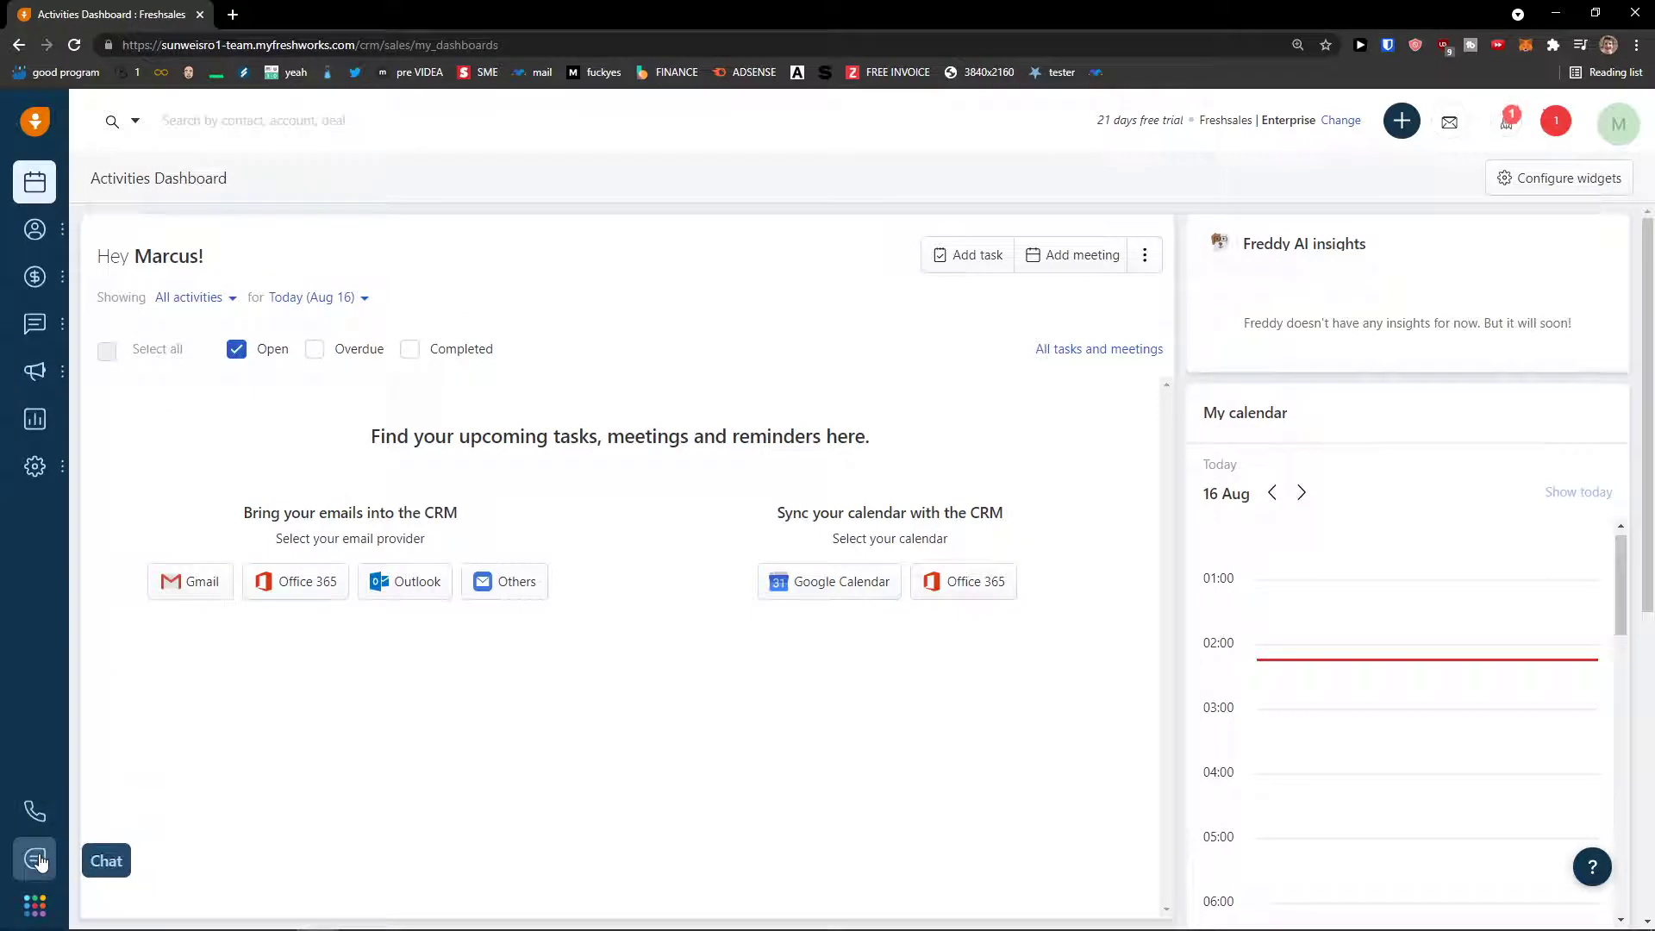
pyautogui.click(37, 903)
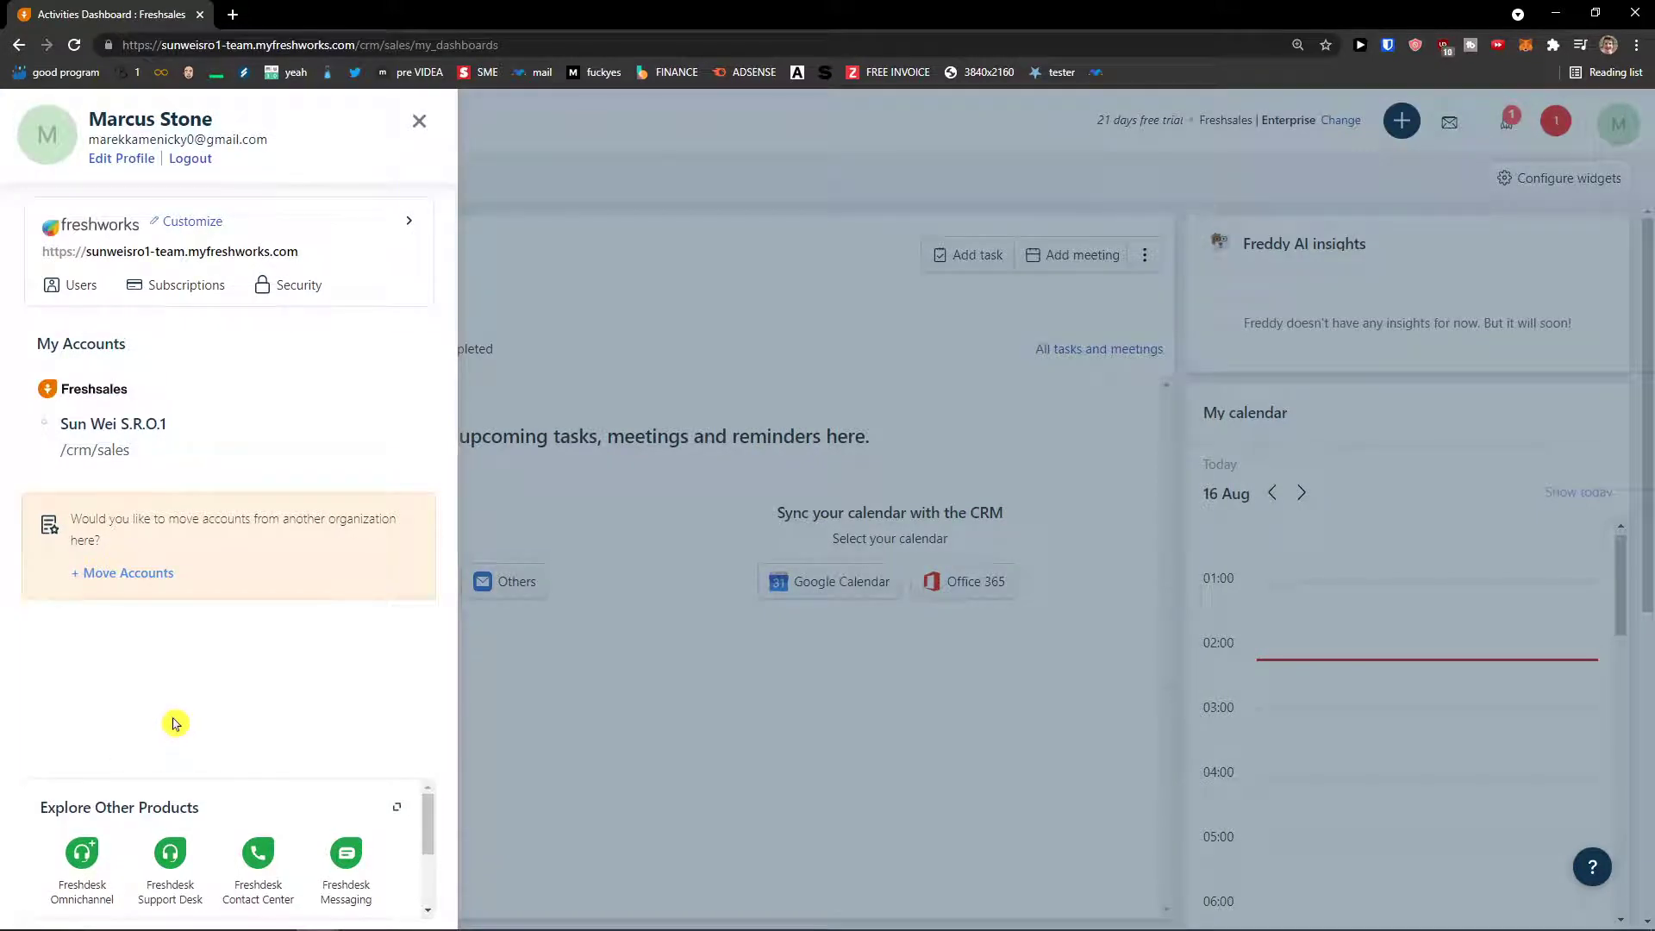
pyautogui.scroll(-1, 314, 840)
pyautogui.scroll(1, 418, 830)
pyautogui.click(556, 814)
pyautogui.click(1620, 136)
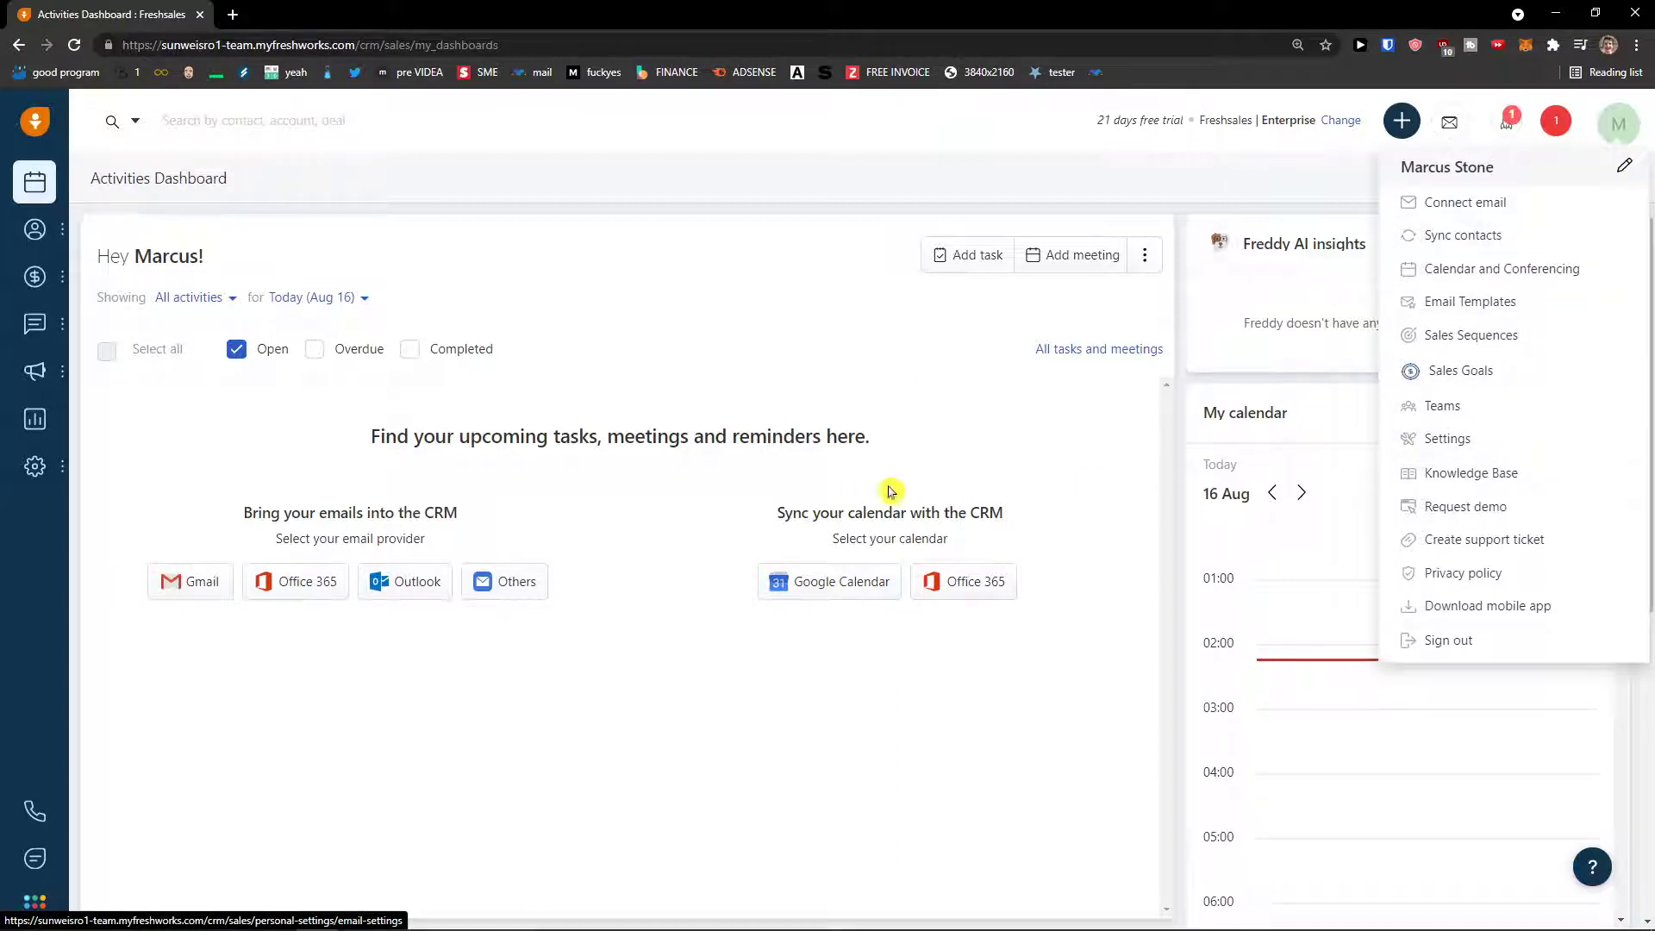
pyautogui.click(634, 603)
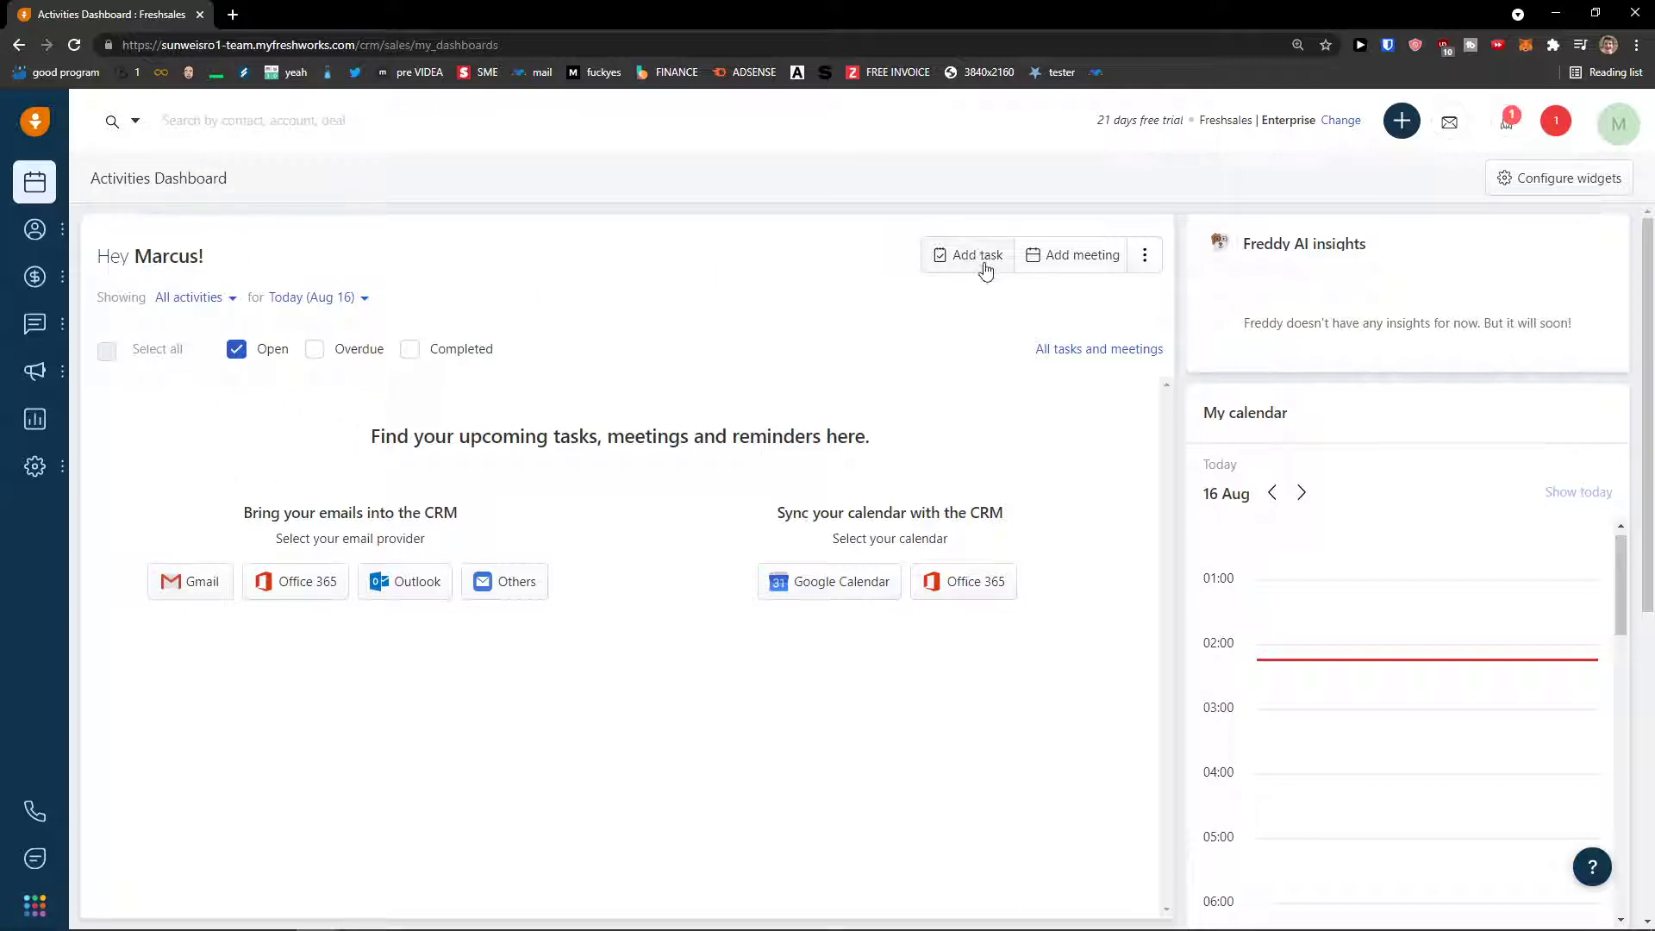
pyautogui.scroll(-3, 1311, 509)
pyautogui.scroll(5, 1311, 509)
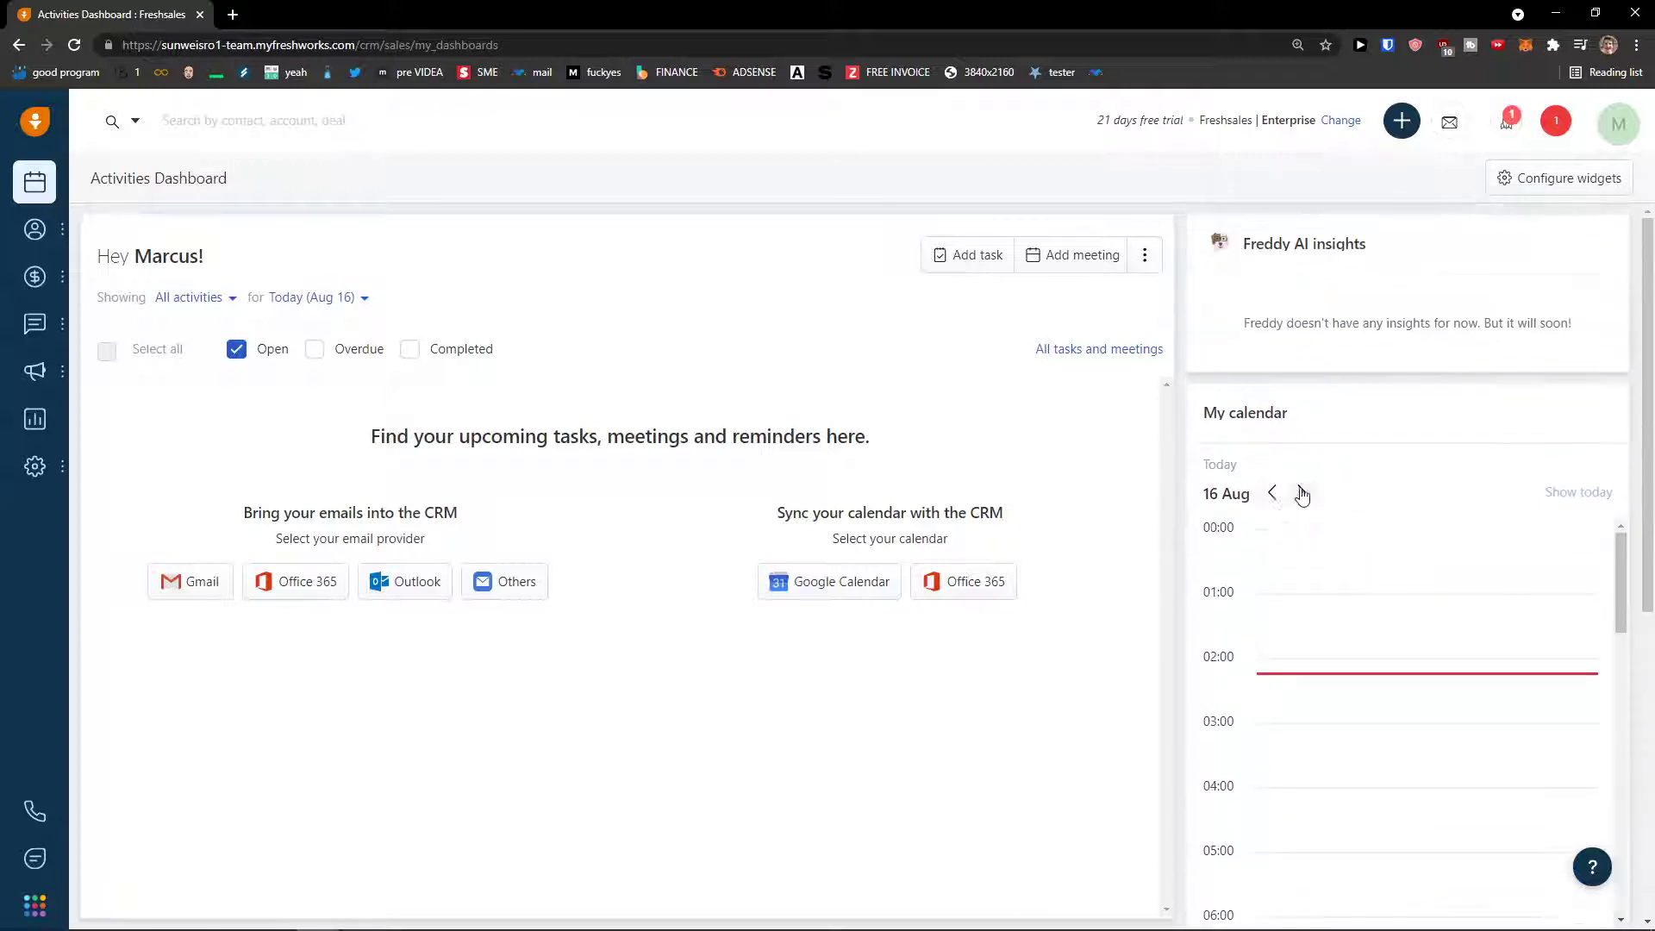
pyautogui.scroll(-6, 1221, 494)
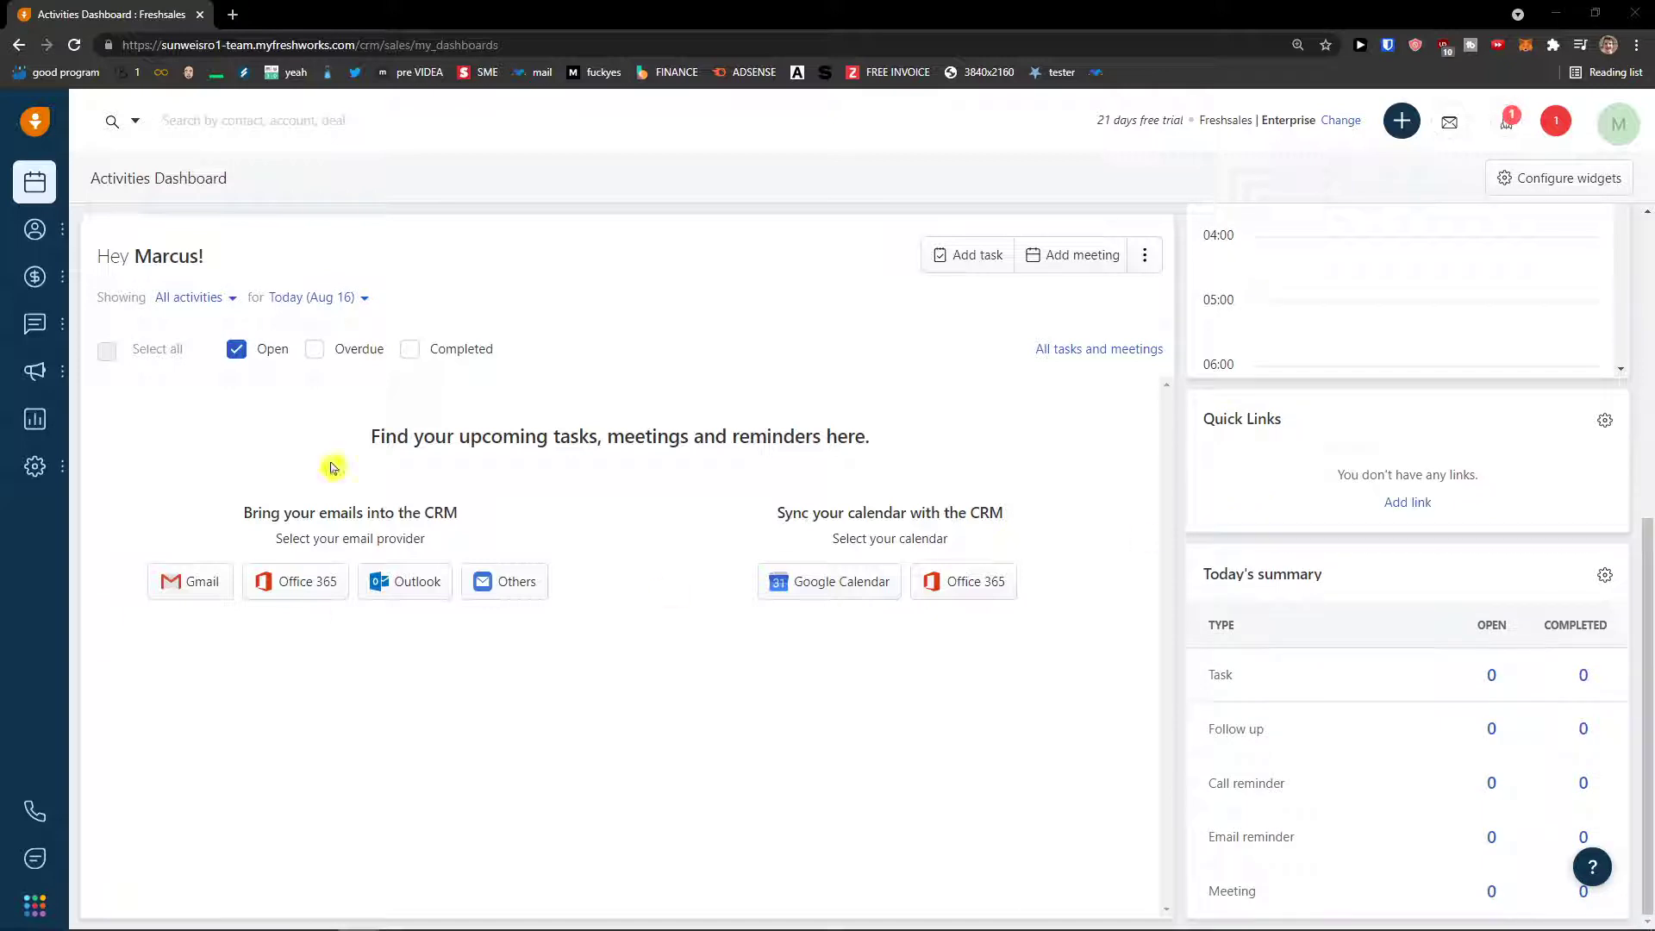
pyautogui.scroll(6, 1459, 399)
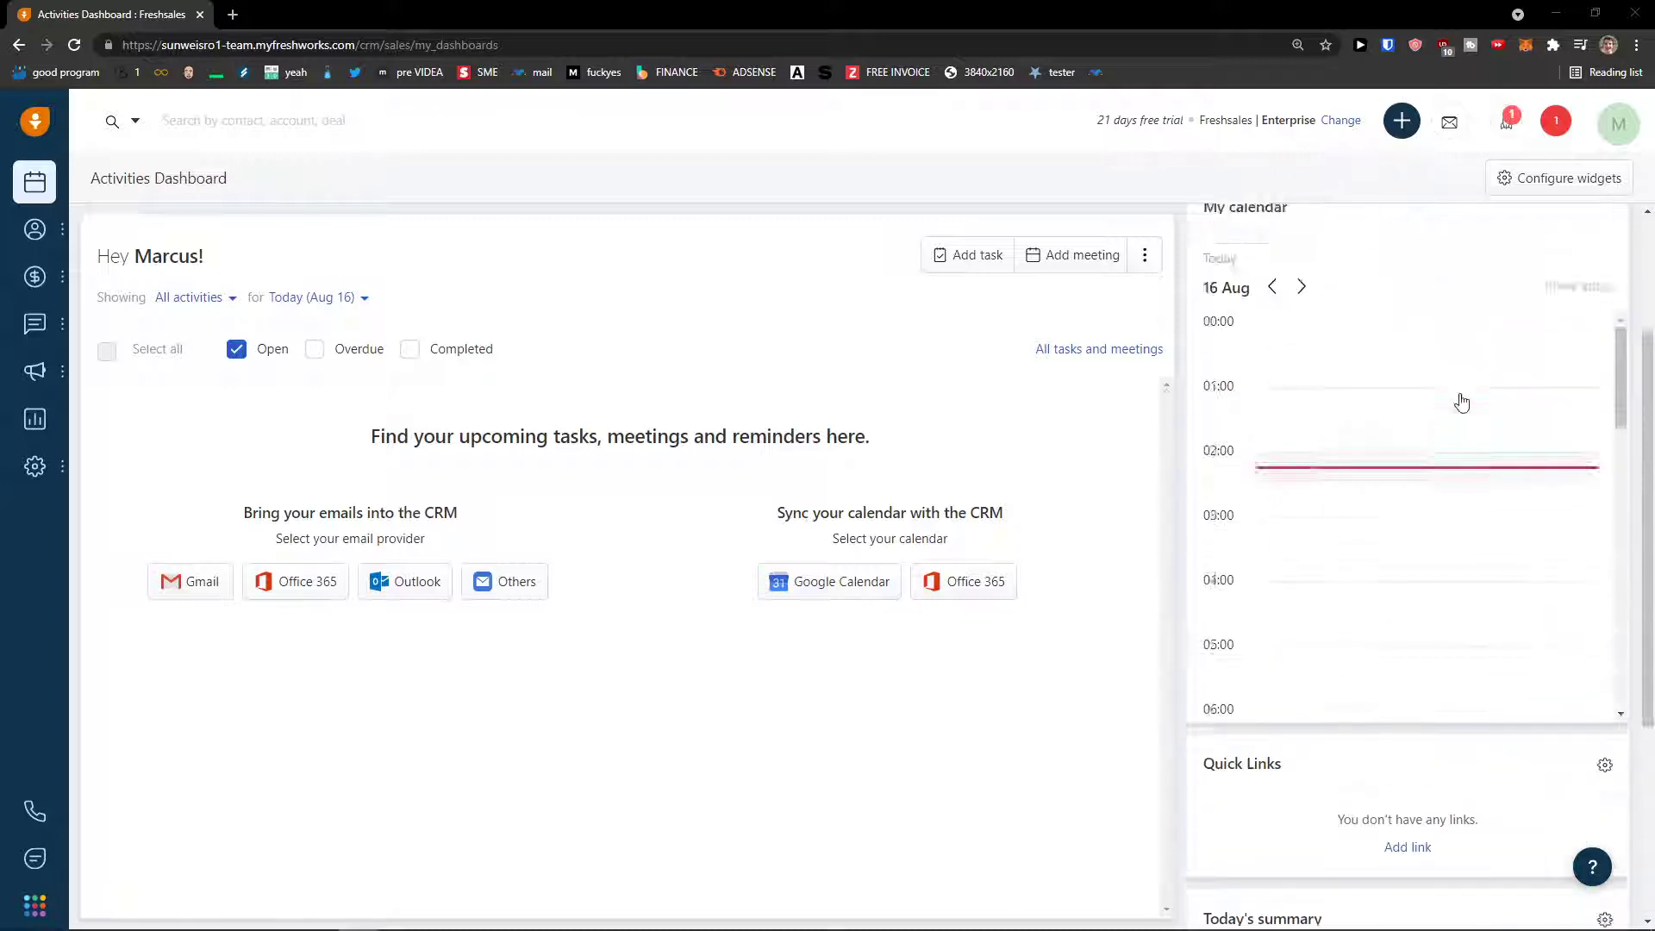
# - In Configure widgets, try and clear a 'ta' search, then drag Freddy AI insights below My calendar
pyautogui.click(1561, 181)
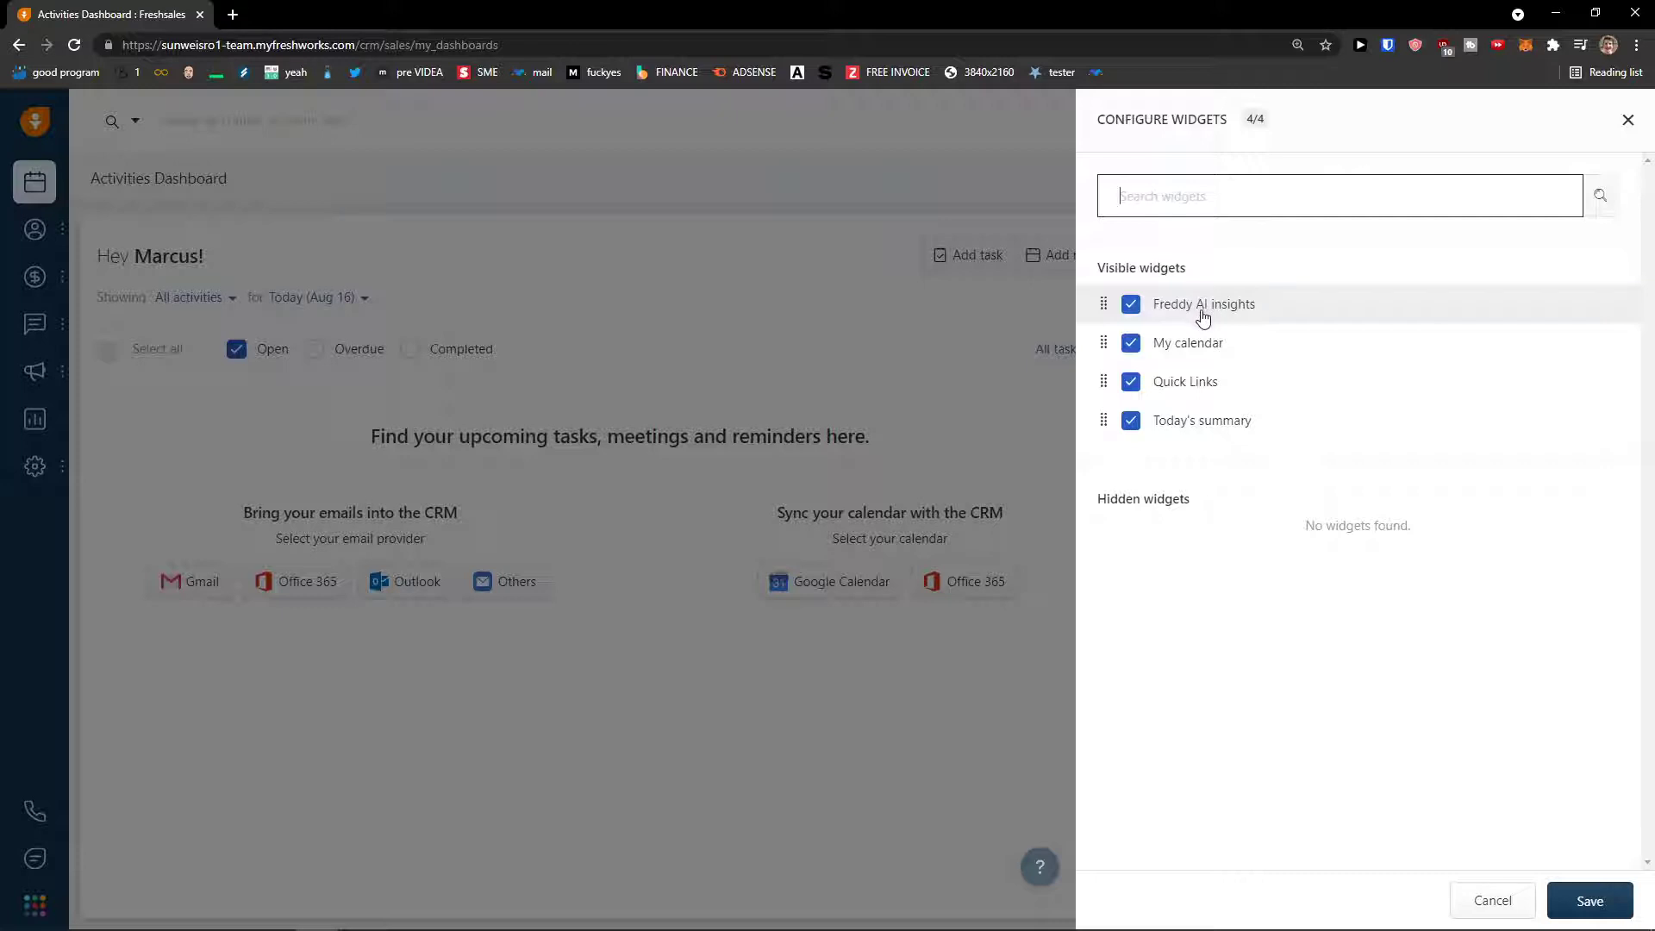
pyautogui.click(1265, 537)
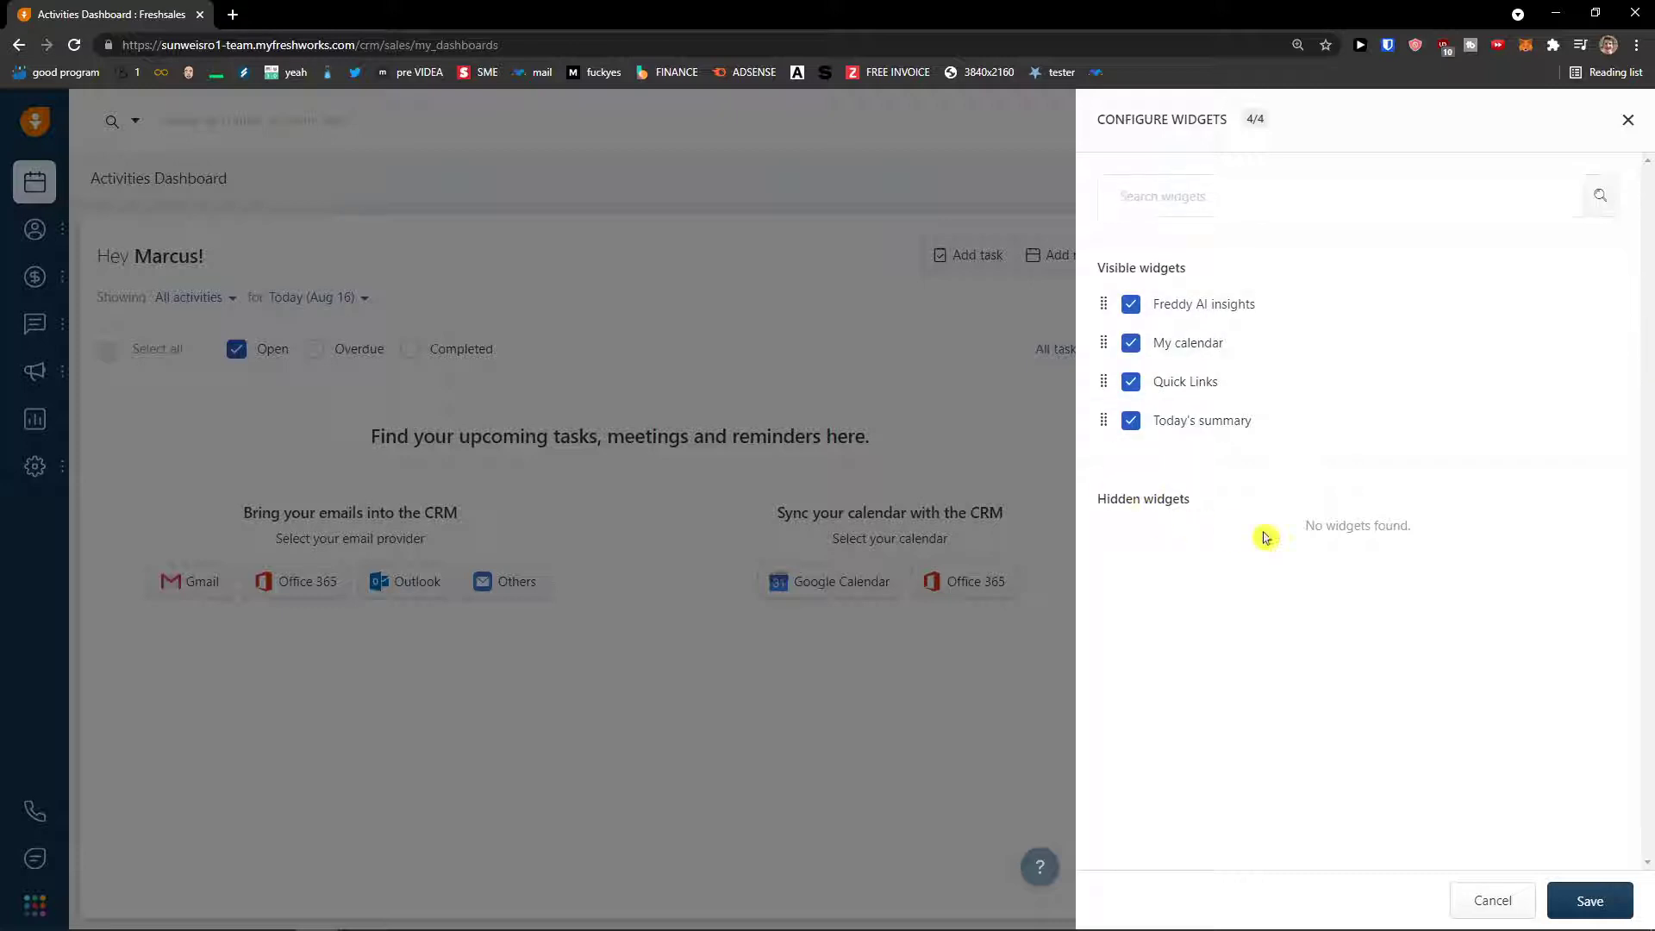
pyautogui.click(1181, 207)
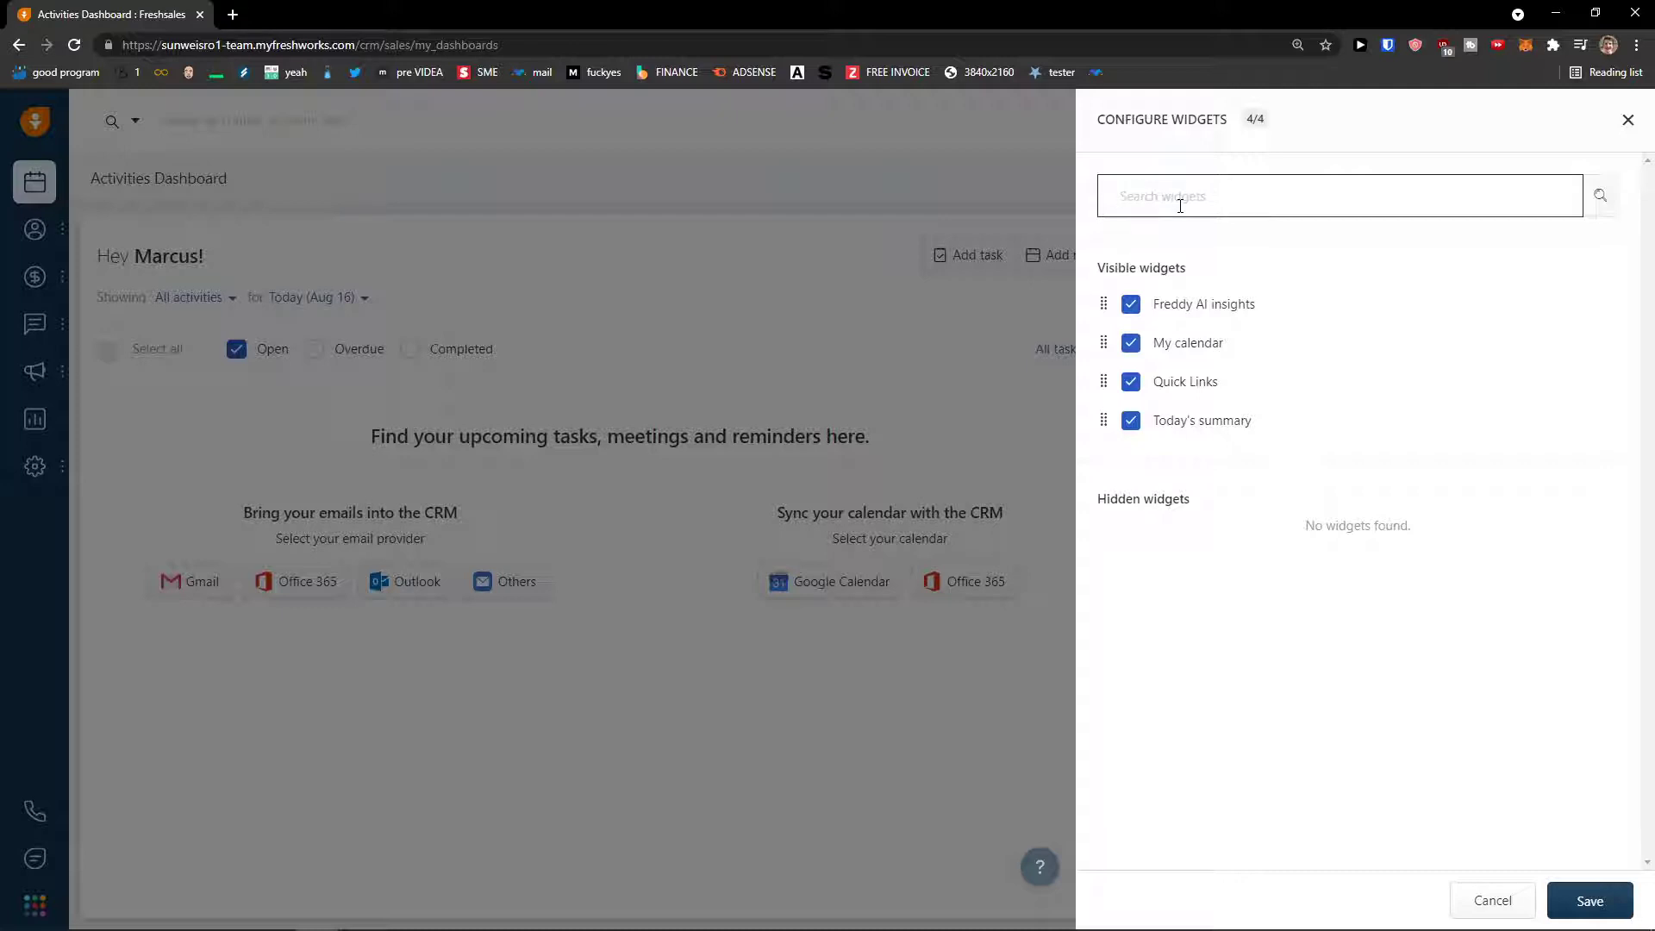
pyautogui.write('ta')
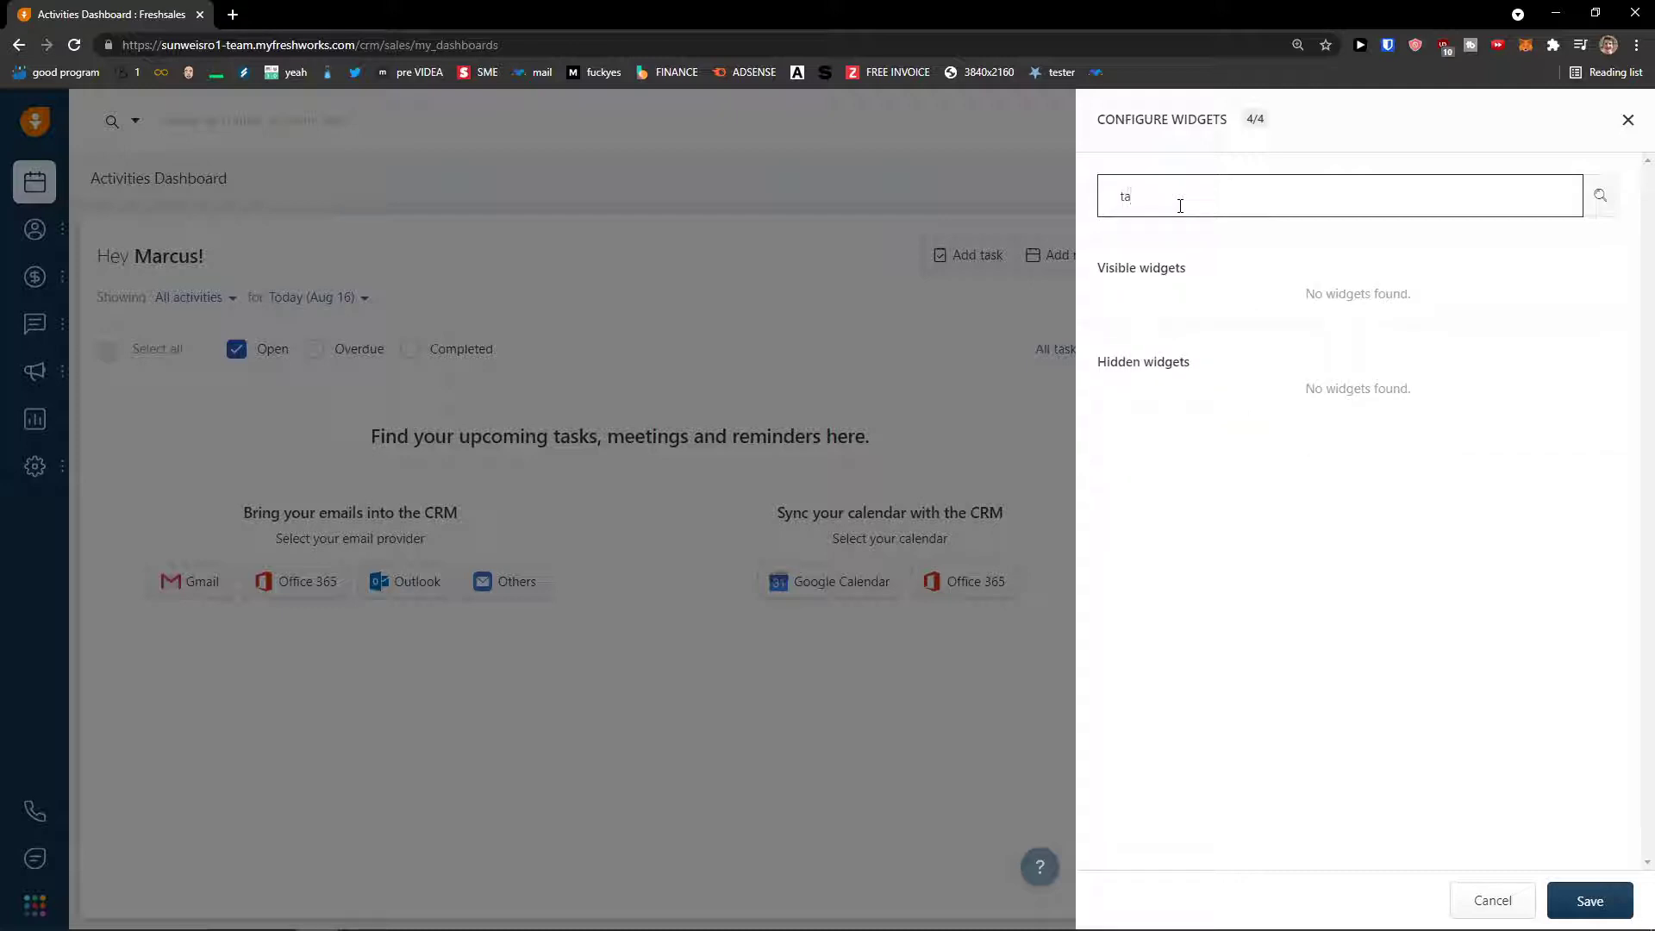
pyautogui.press('BackSpace')
pyautogui.press('BackSpace')
pyautogui.moveTo(1104, 303); pyautogui.dragTo(1103, 345)
# - Save the widget arrangement, scroll through the reordered dashboard, and open the + quick-add menu
pyautogui.click(1590, 901)
pyautogui.scroll(-7, 1310, 586)
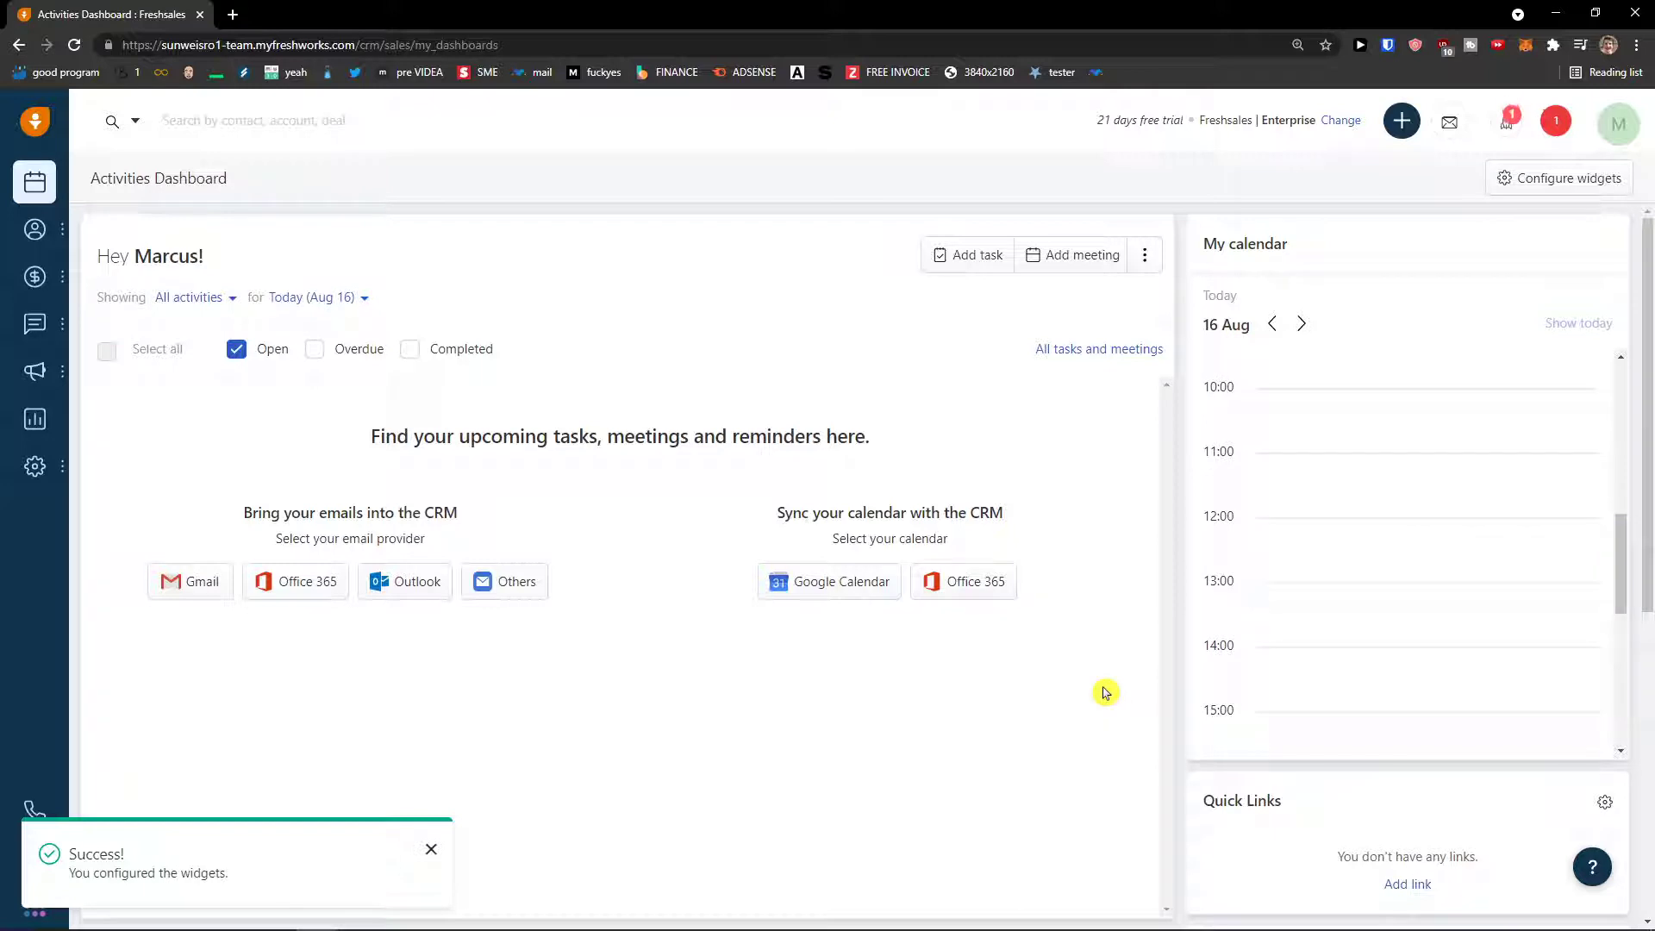
pyautogui.scroll(-6, 1248, 724)
pyautogui.scroll(14, 1248, 724)
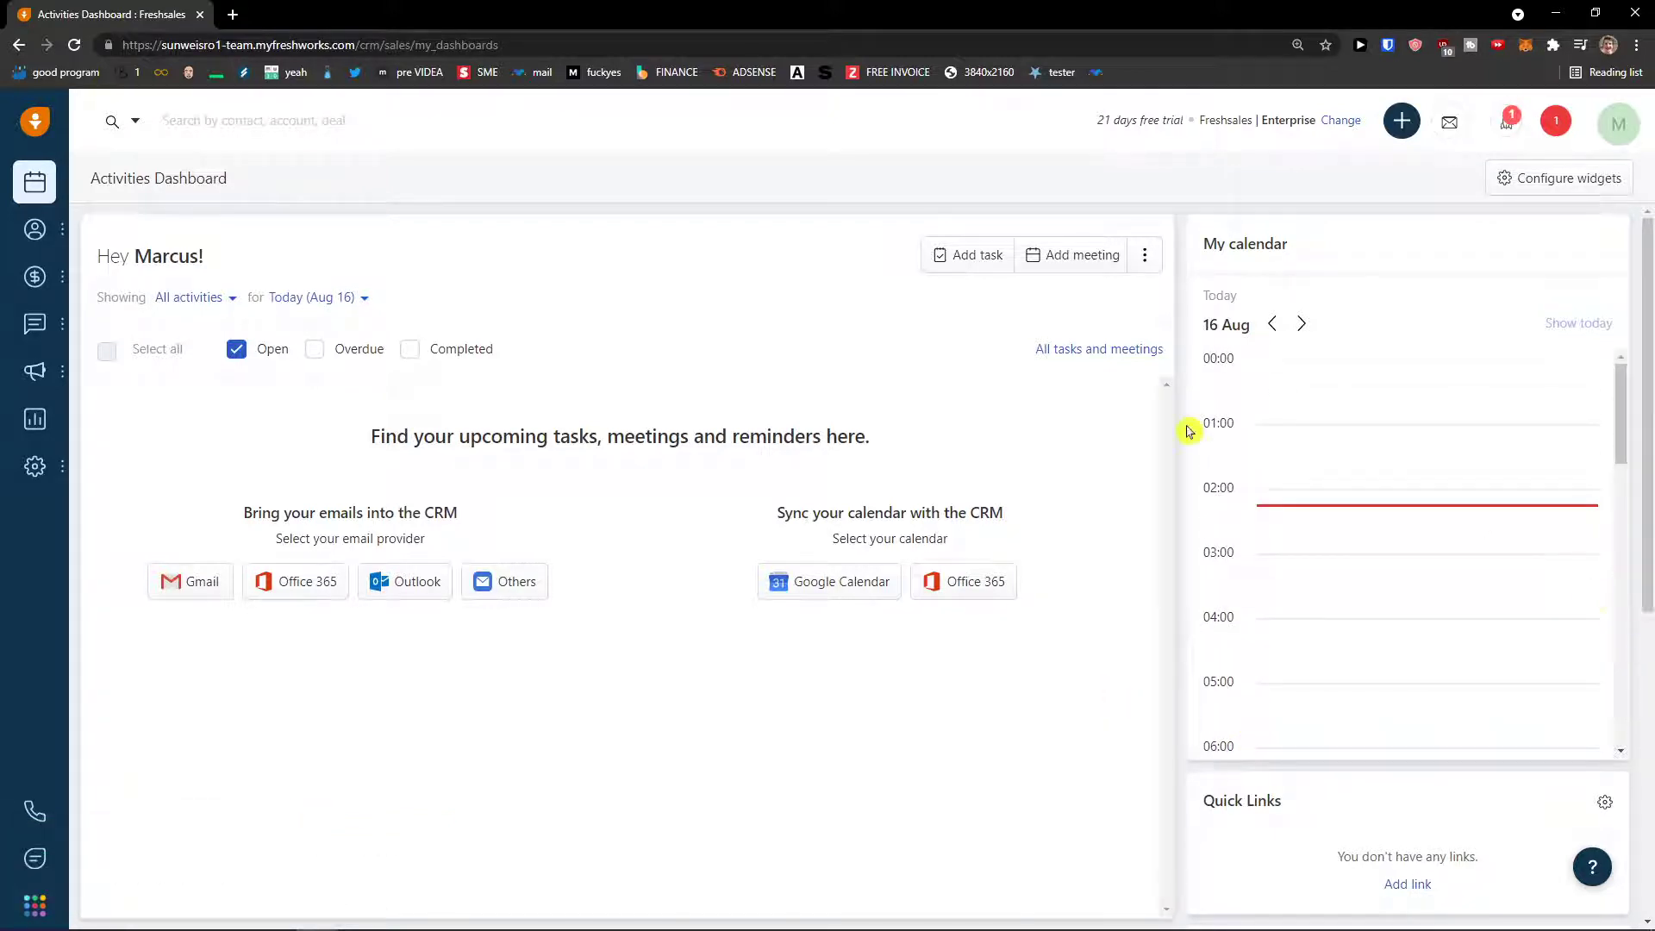
pyautogui.click(1404, 125)
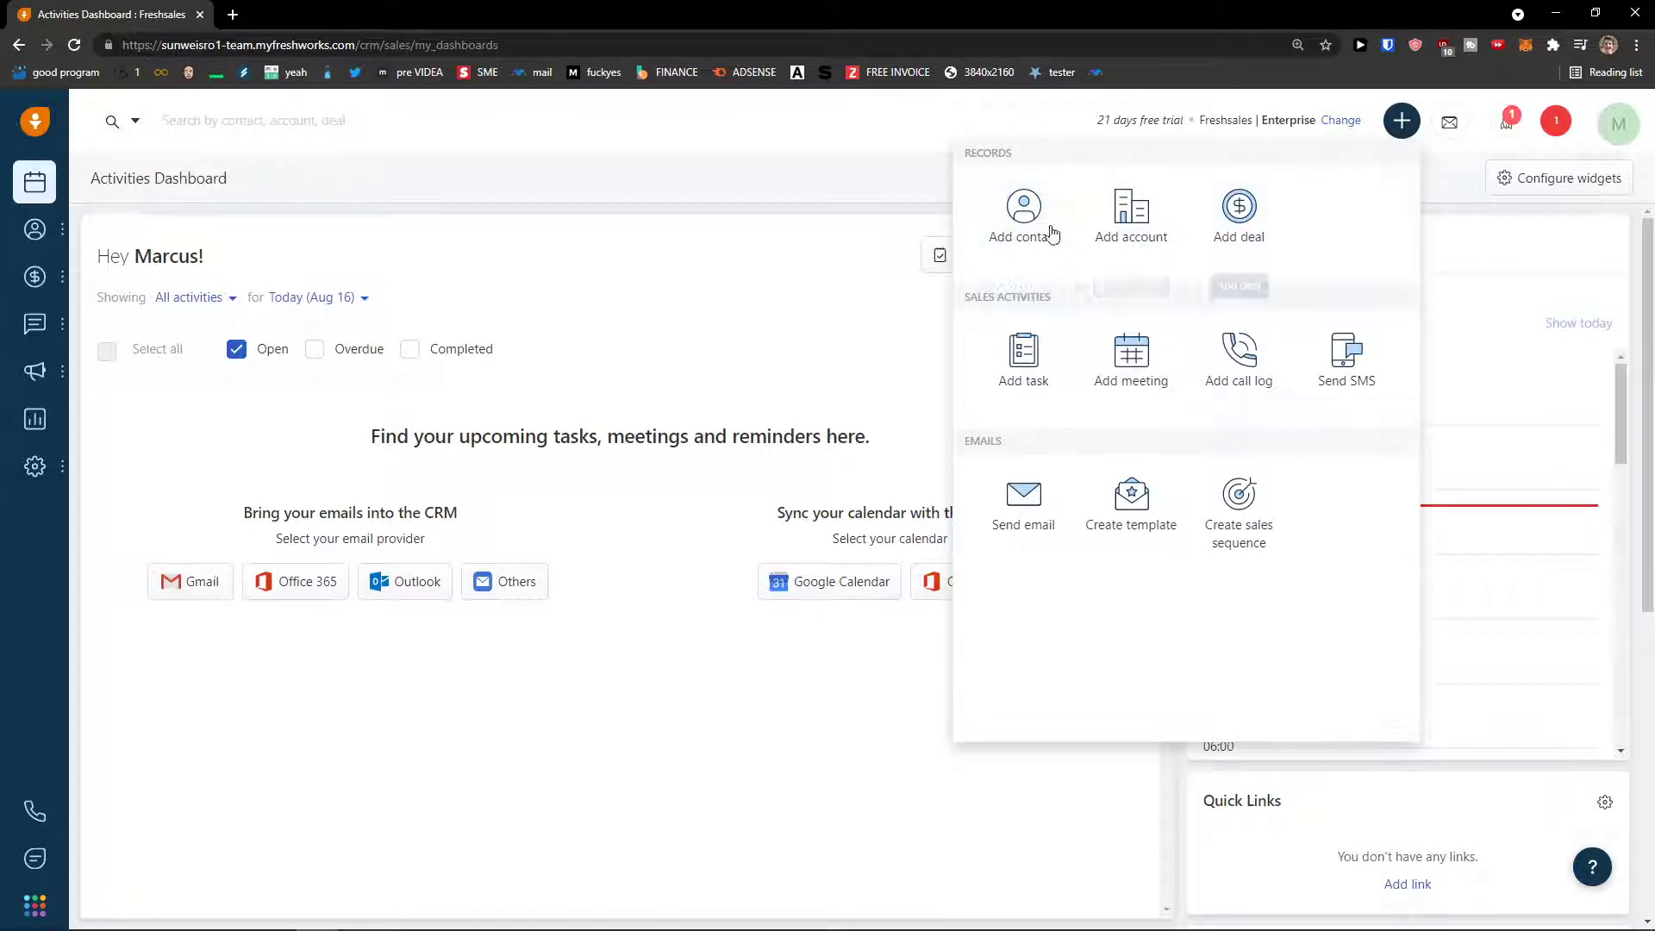
pyautogui.moveTo(56, 249)
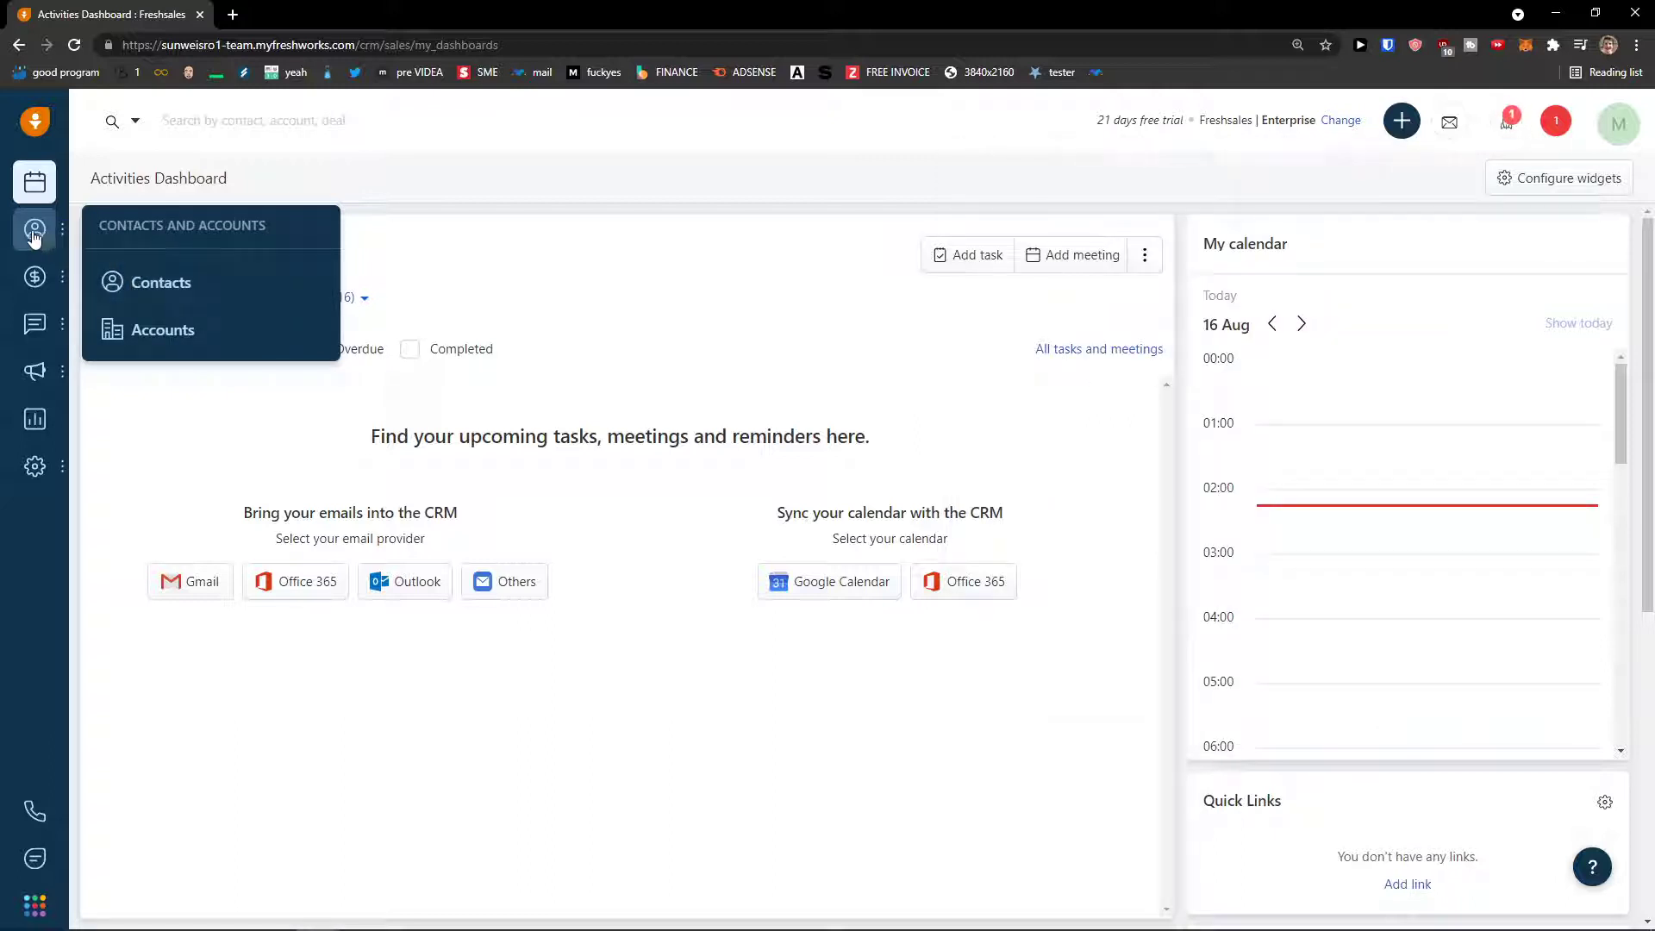
# - On My Contacts, look over the Import dropdown, Edit columns chooser and Import contacts panel
pyautogui.click(159, 298)
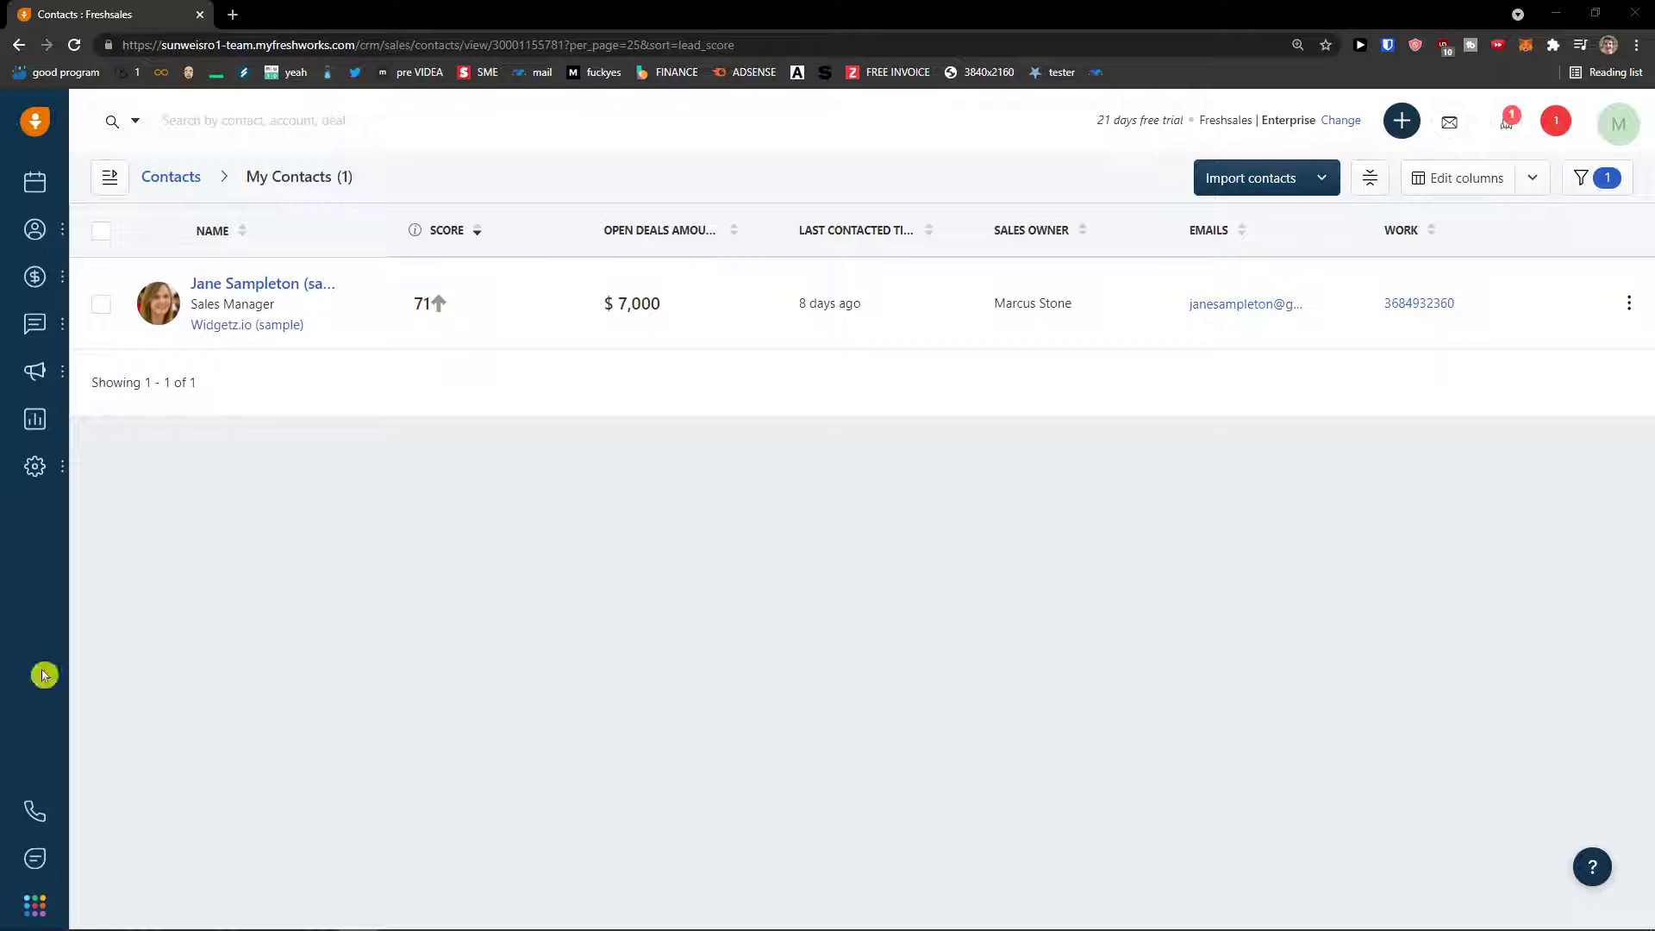
pyautogui.click(1320, 179)
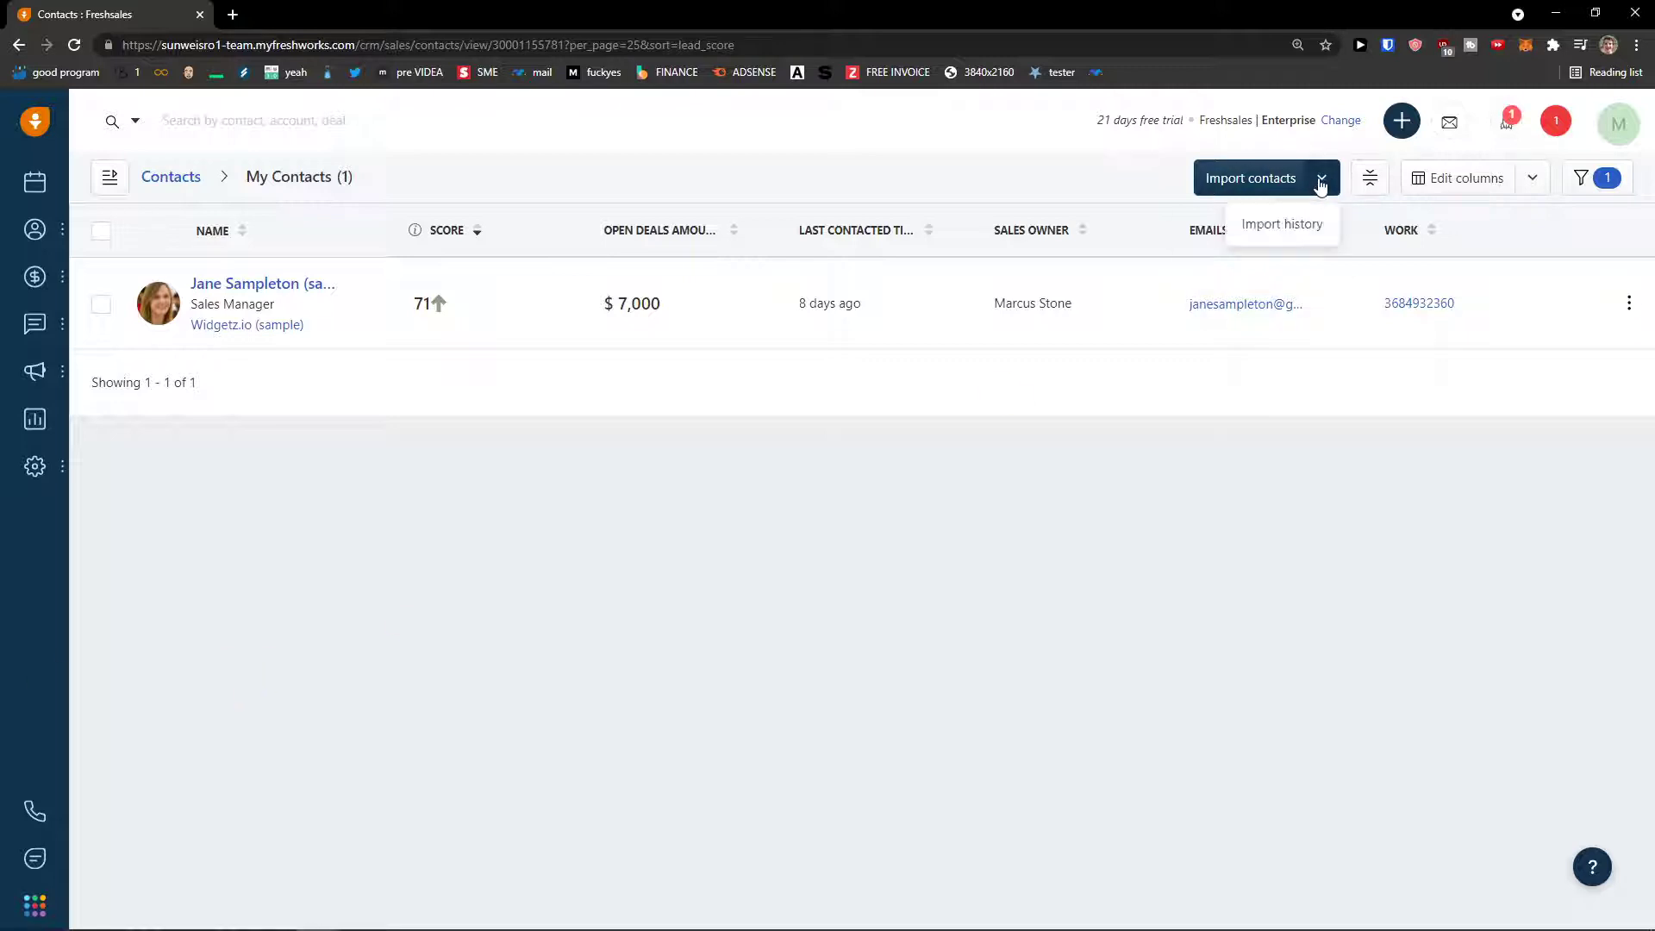
pyautogui.click(1321, 185)
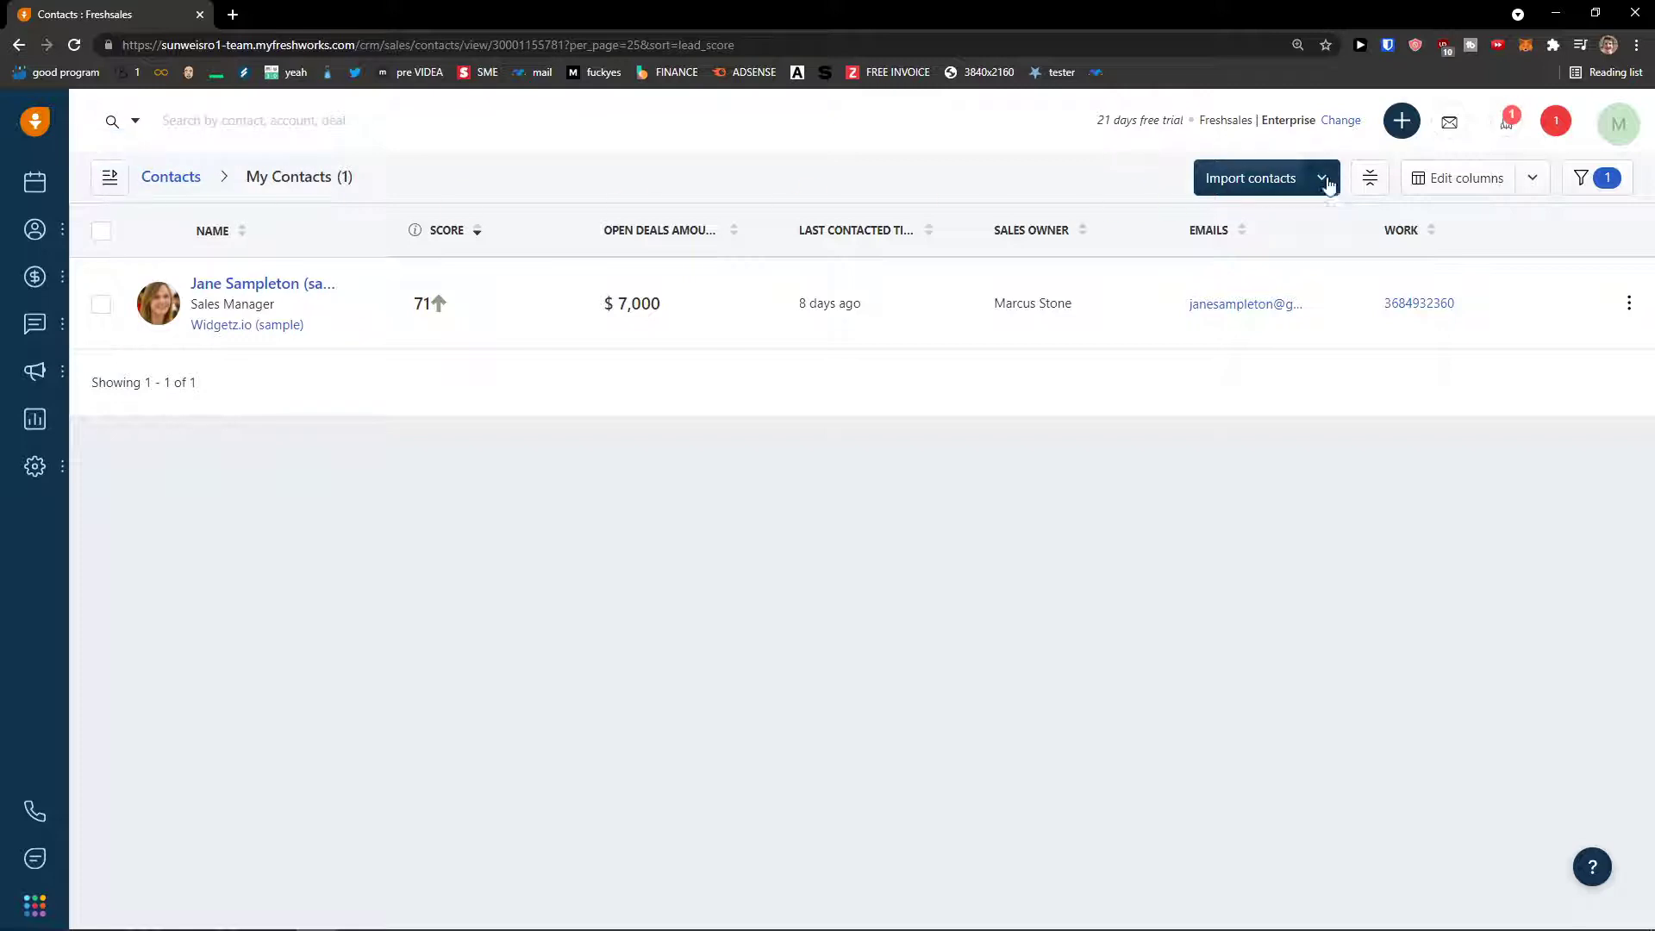
pyautogui.click(1498, 183)
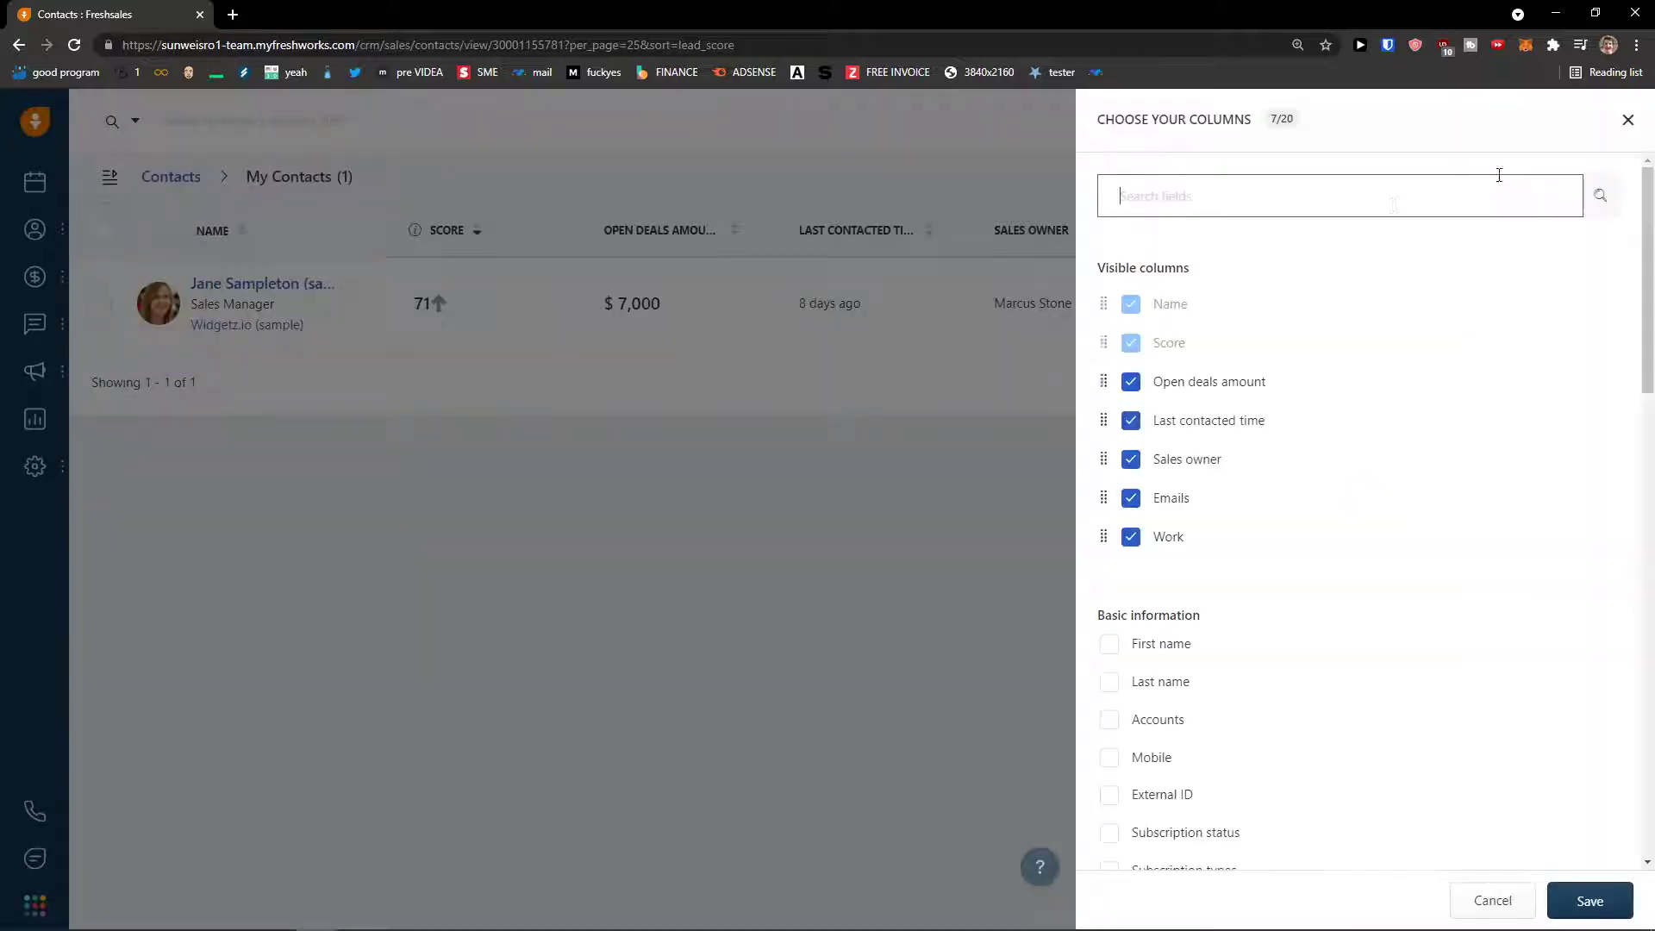
pyautogui.click(1627, 121)
pyautogui.click(1223, 178)
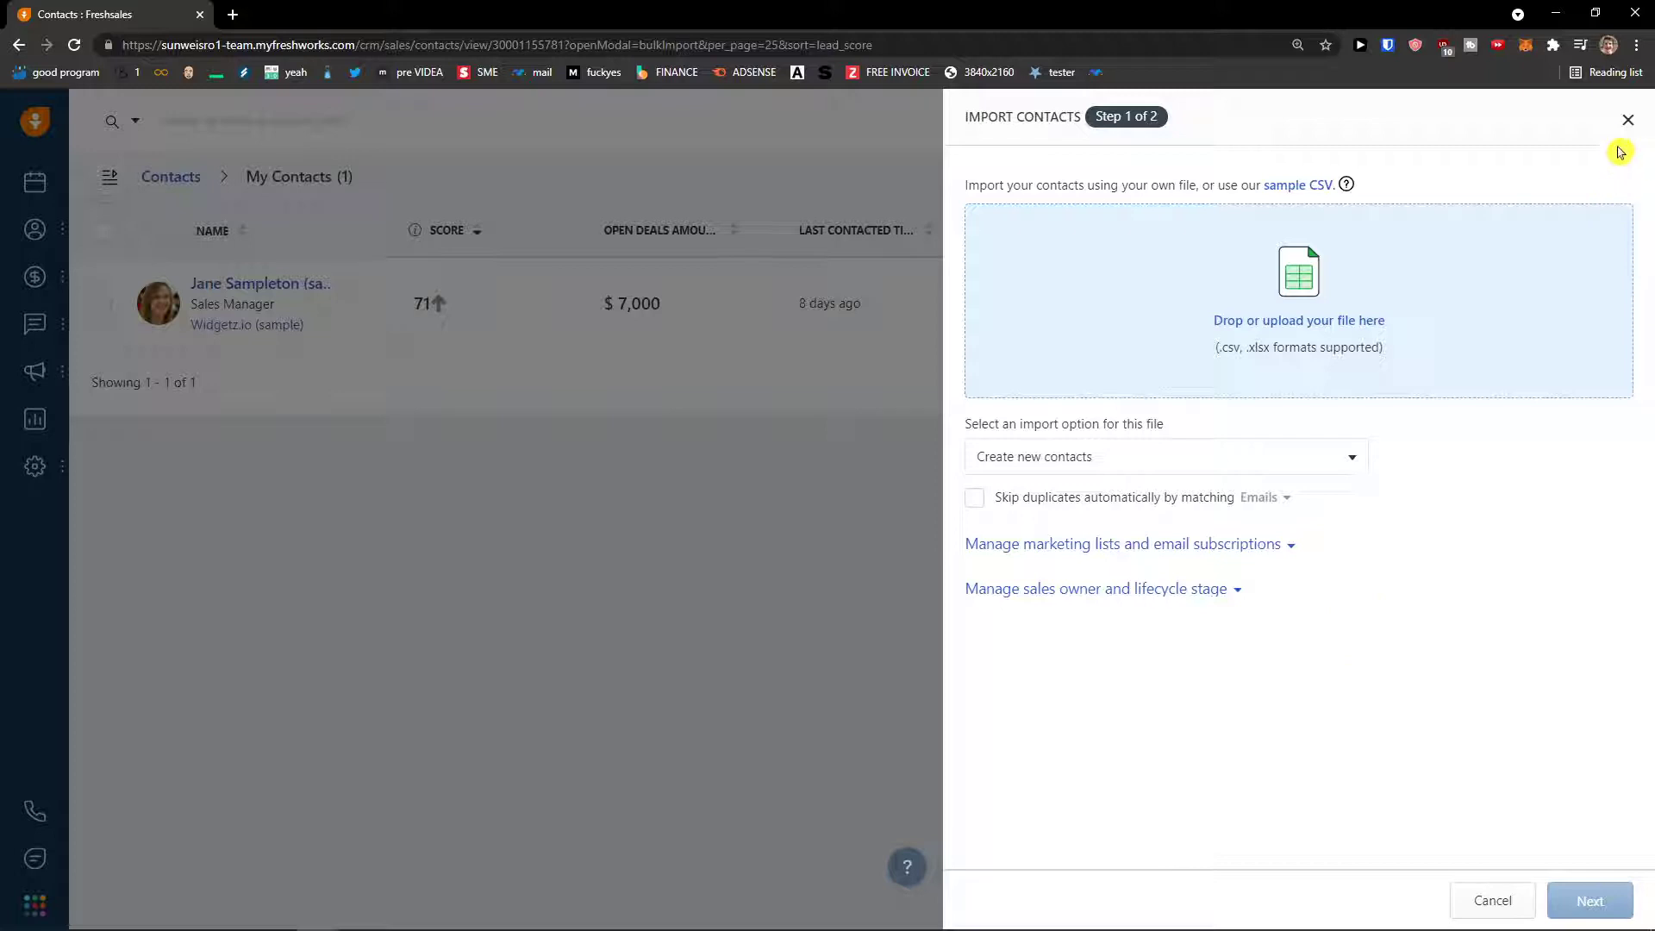
pyautogui.click(1629, 122)
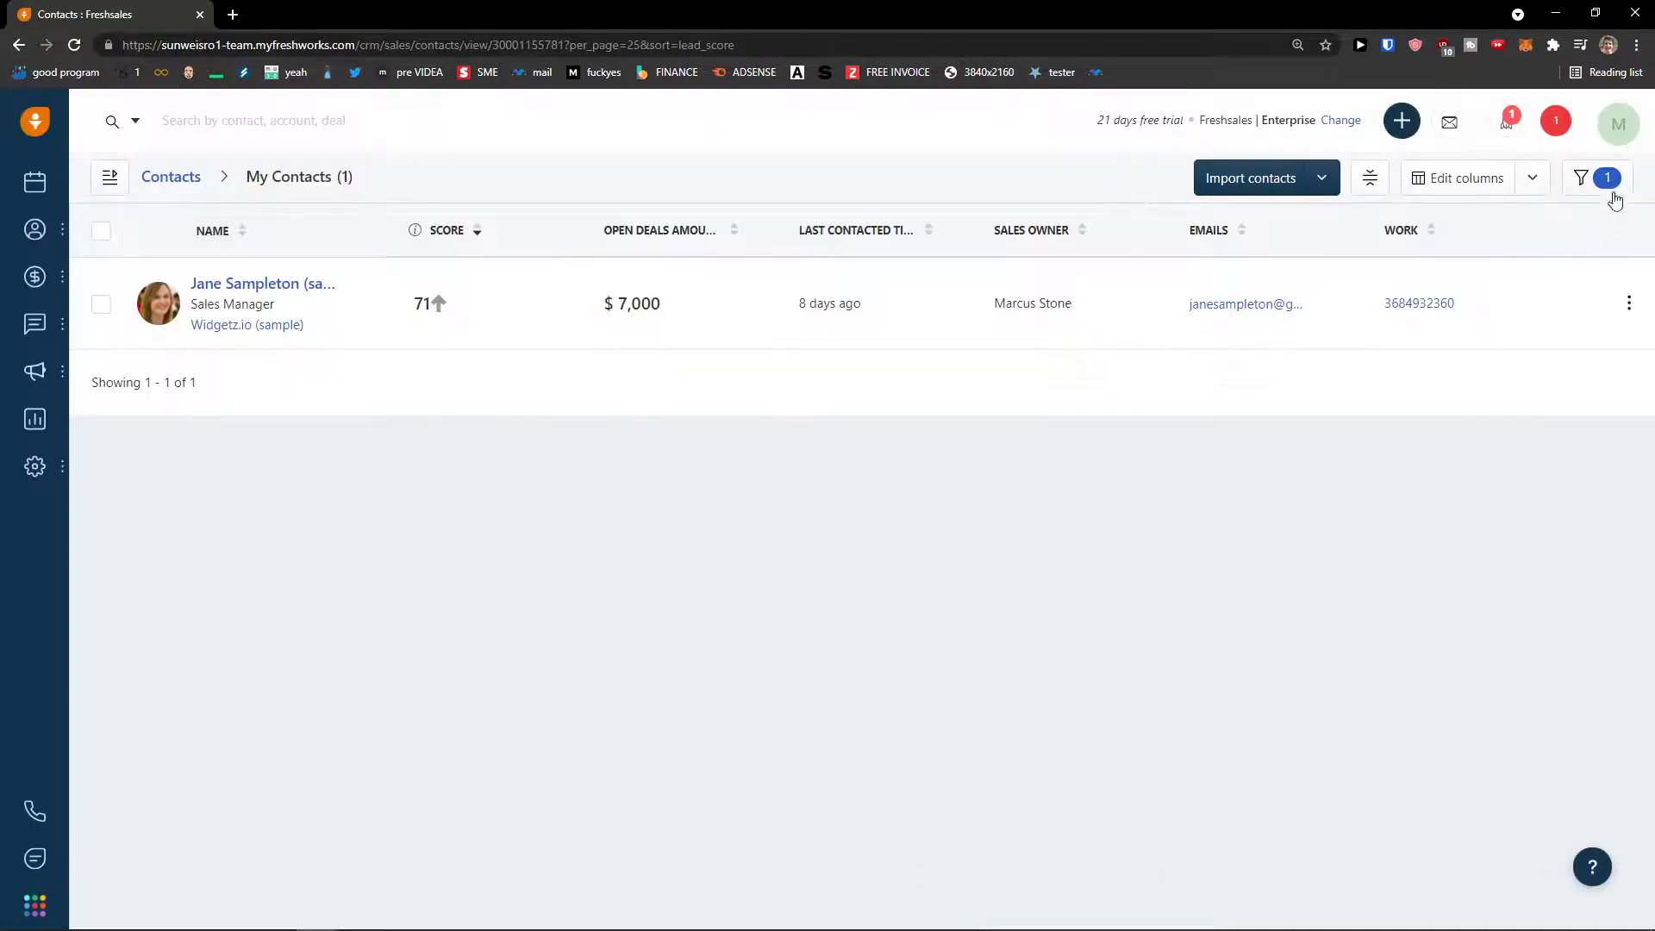
# - View the sample contact's row actions, then open the My Accounts list showing Widgetz.io (sample)
pyautogui.click(1623, 302)
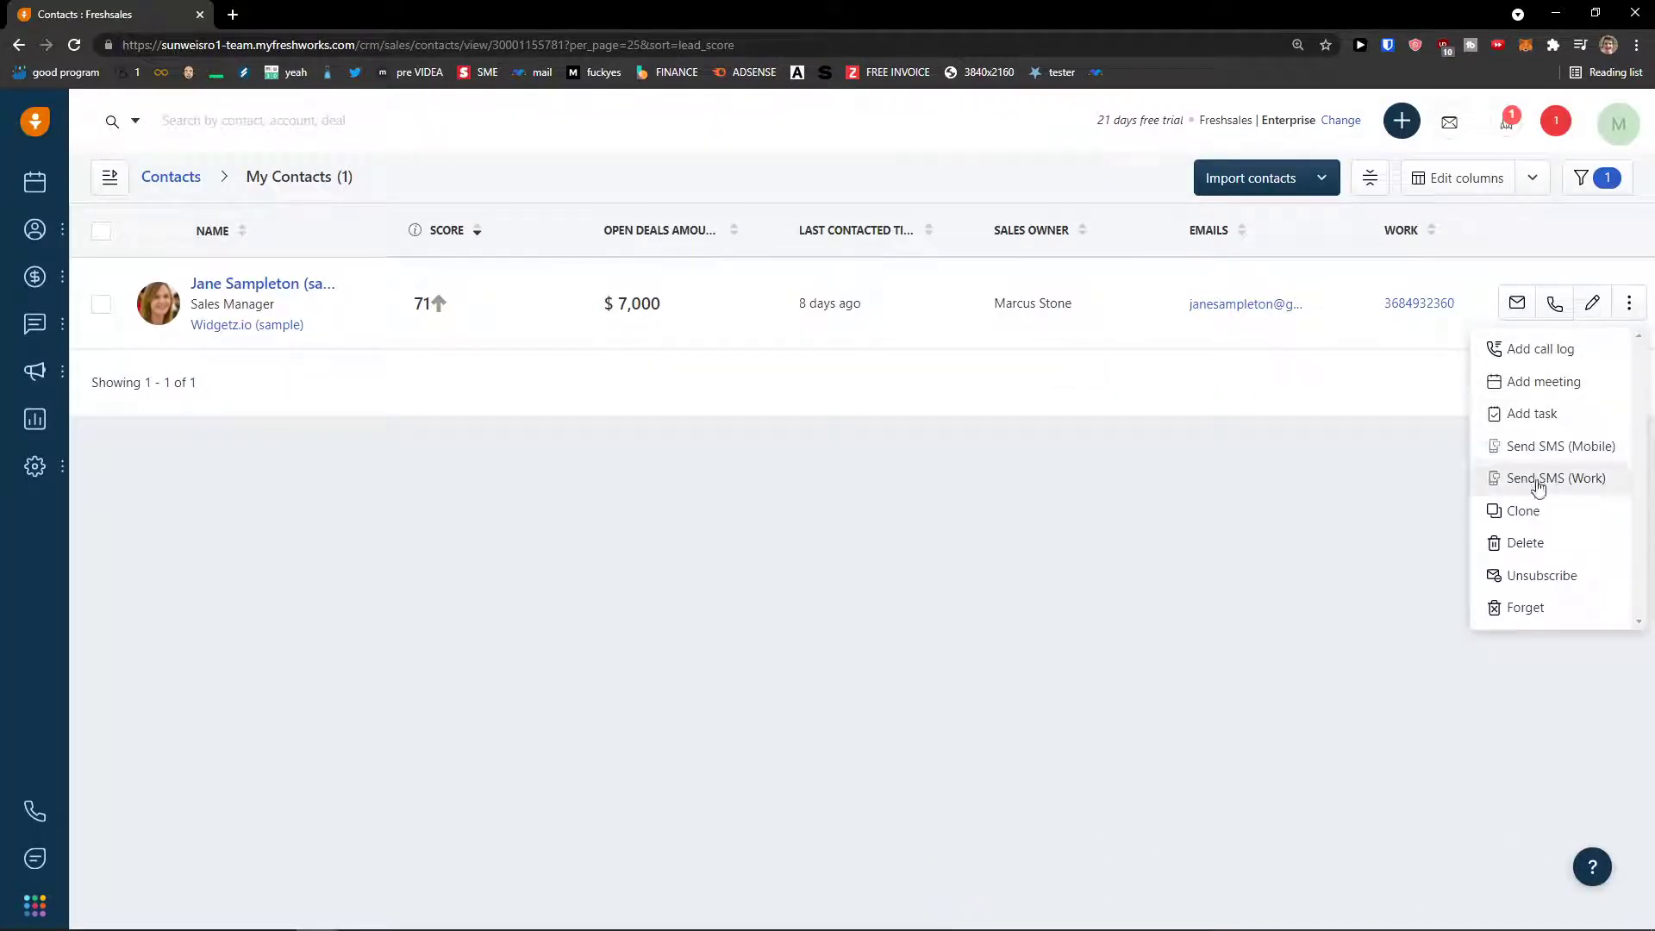
pyautogui.click(713, 502)
pyautogui.click(129, 326)
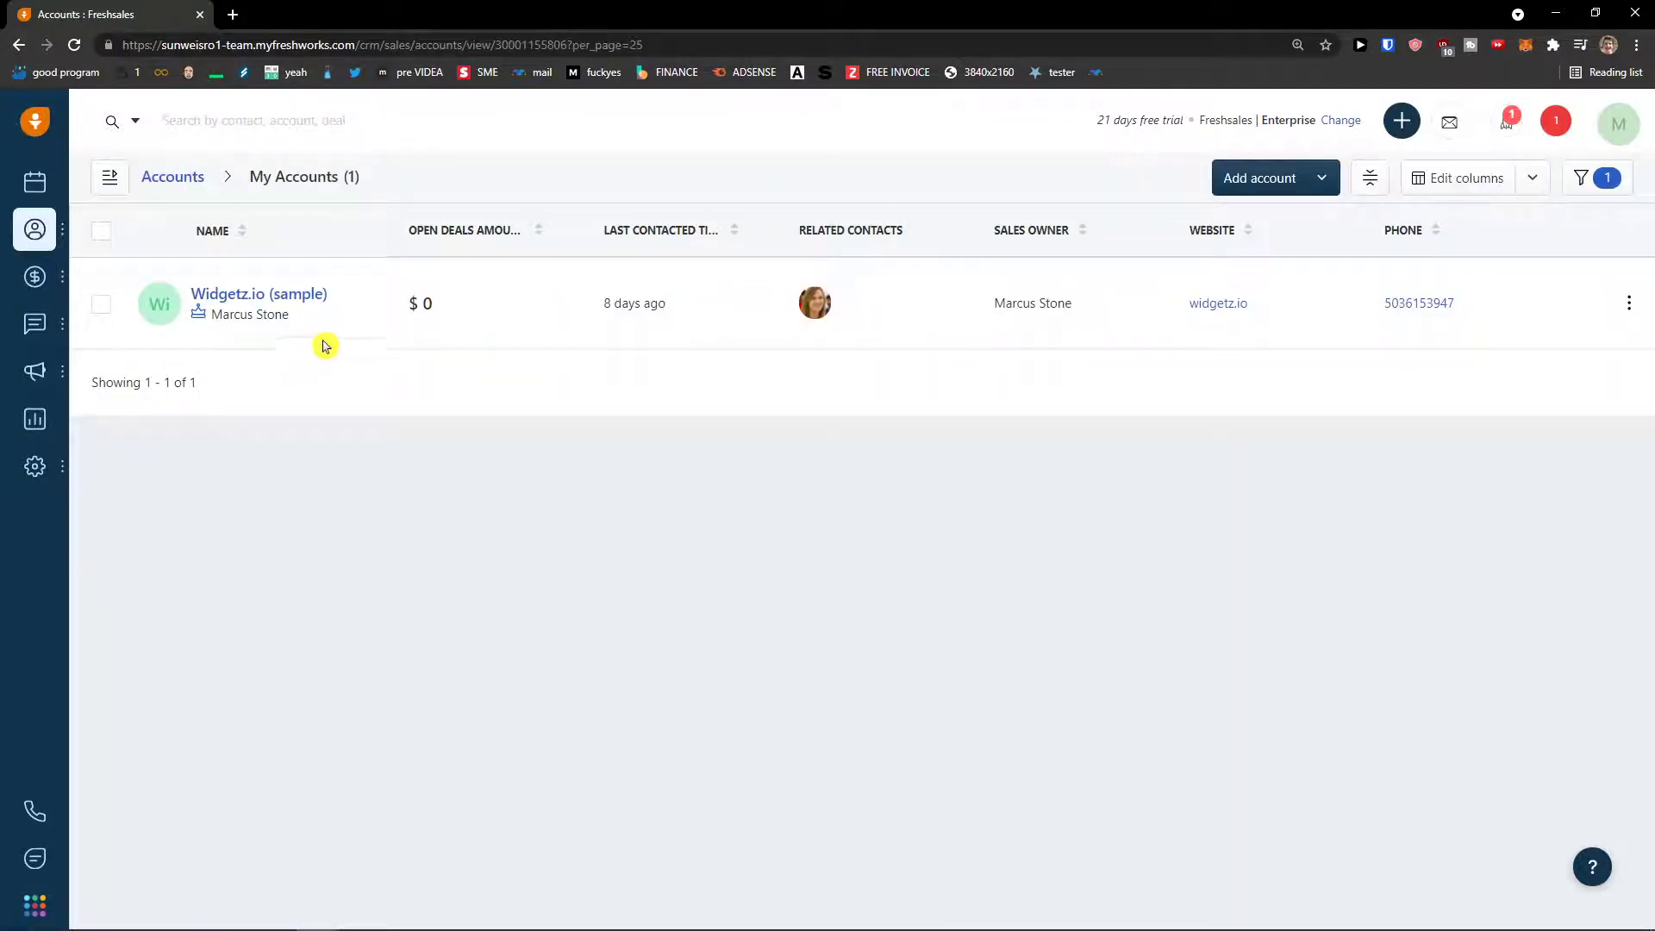
# - Switch from Contacts back to Accounts, start a new account, and open the Accounts fields settings
pyautogui.moveTo(53, 231)
pyautogui.click(210, 299)
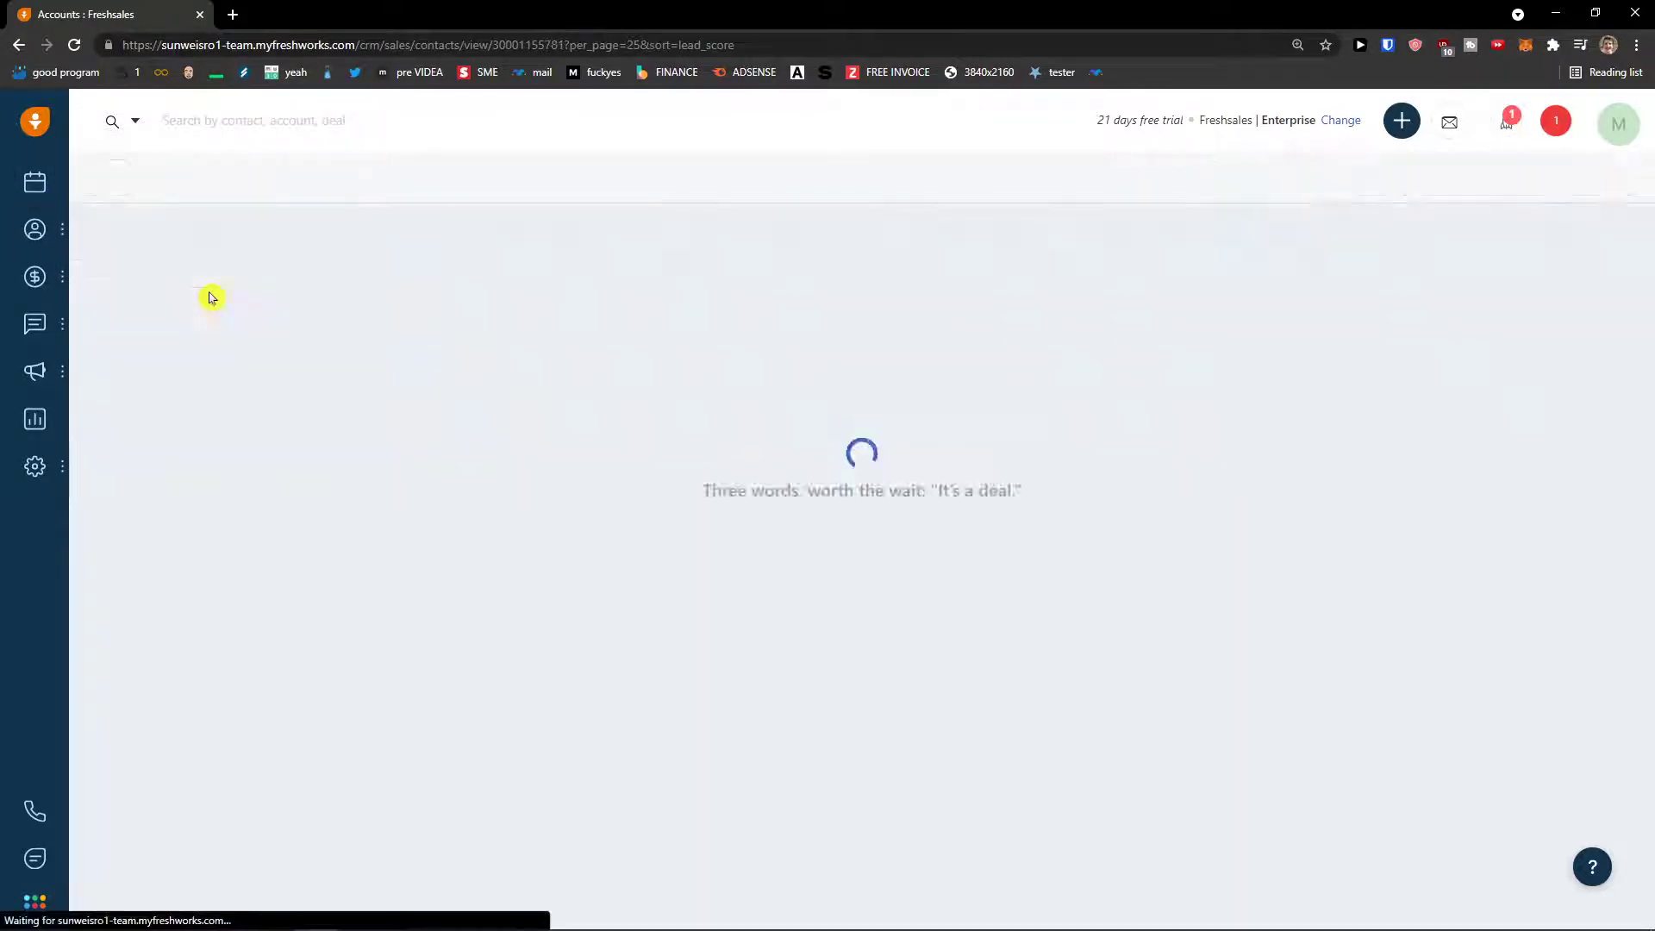
pyautogui.moveTo(52, 229)
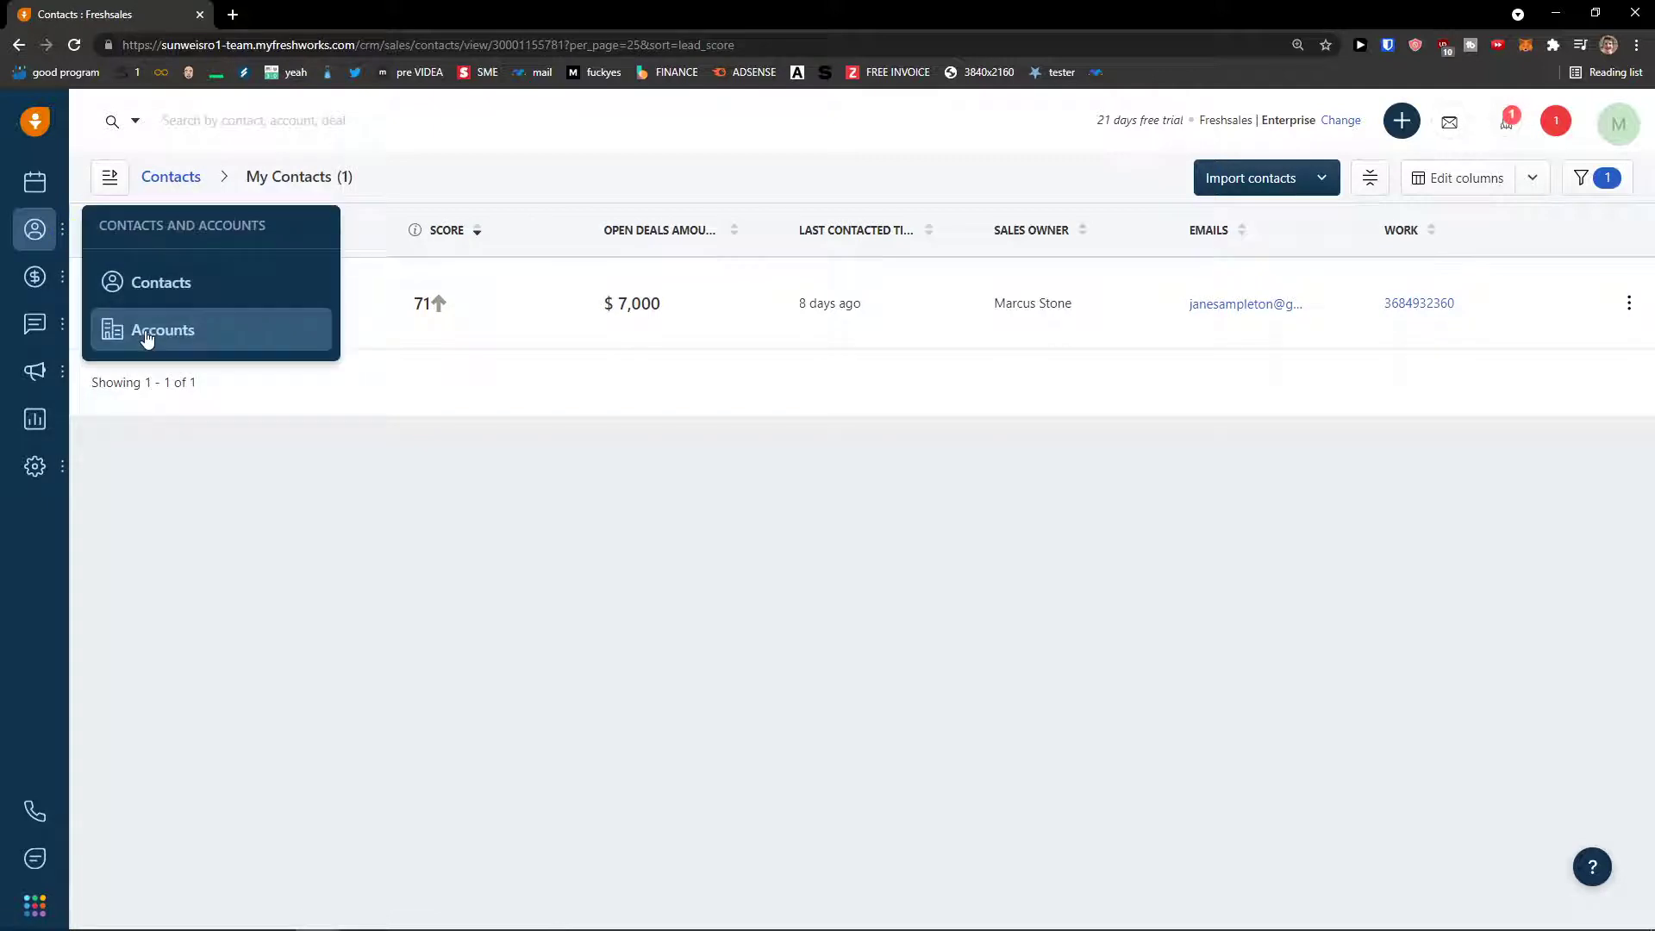
pyautogui.click(121, 334)
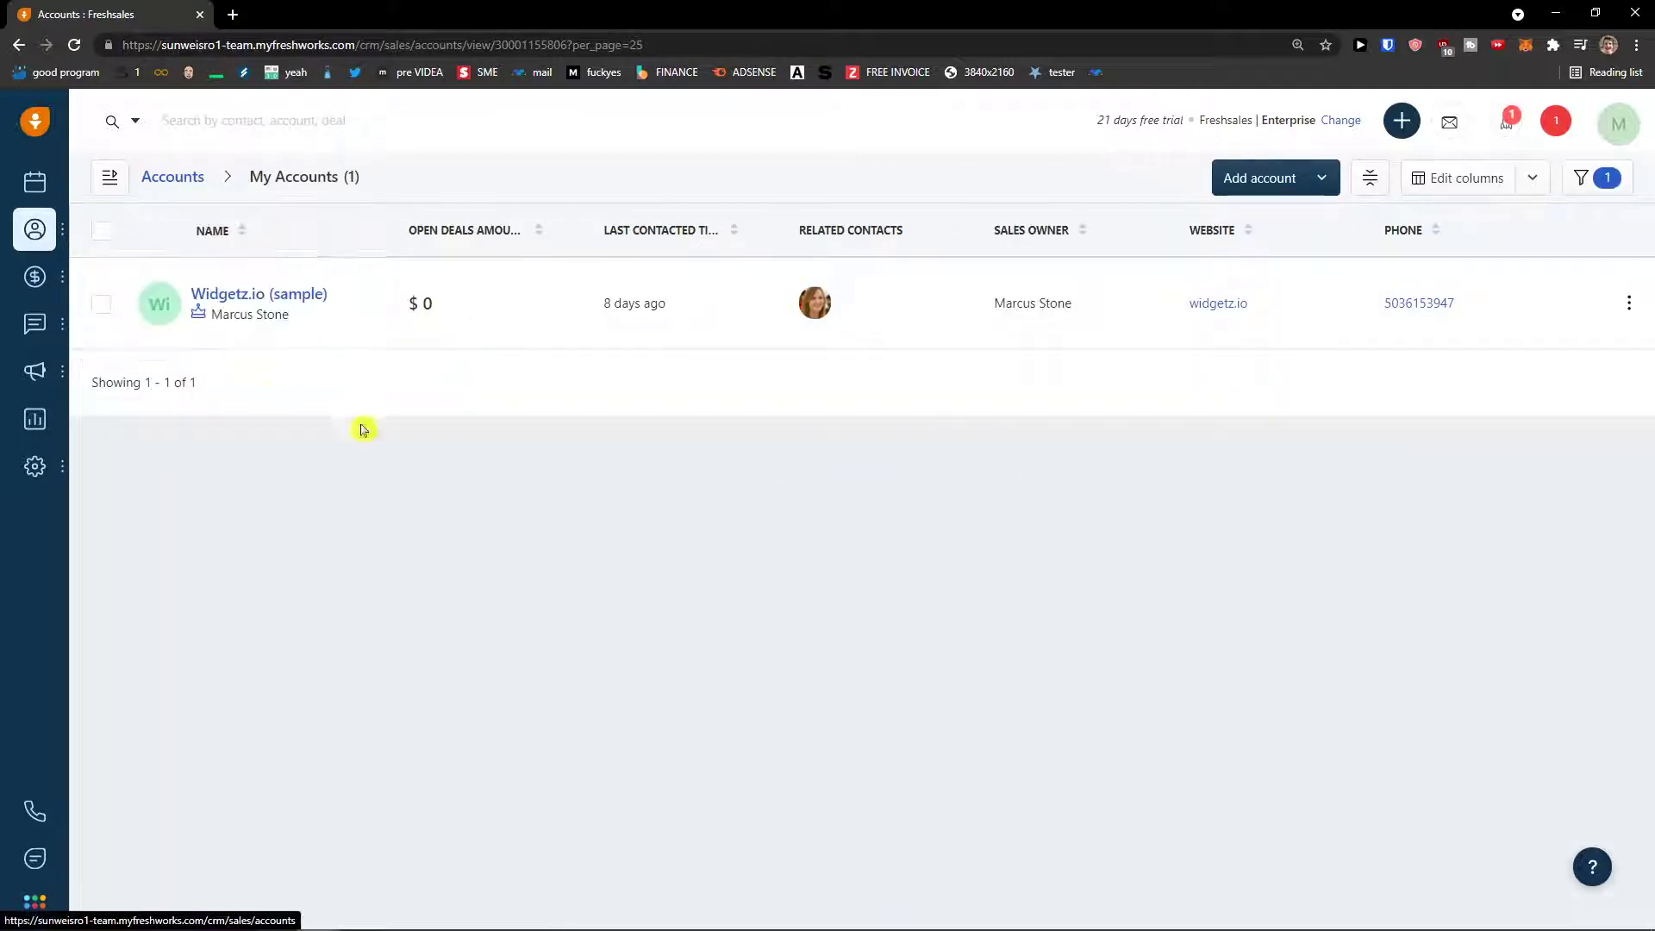
pyautogui.click(1237, 183)
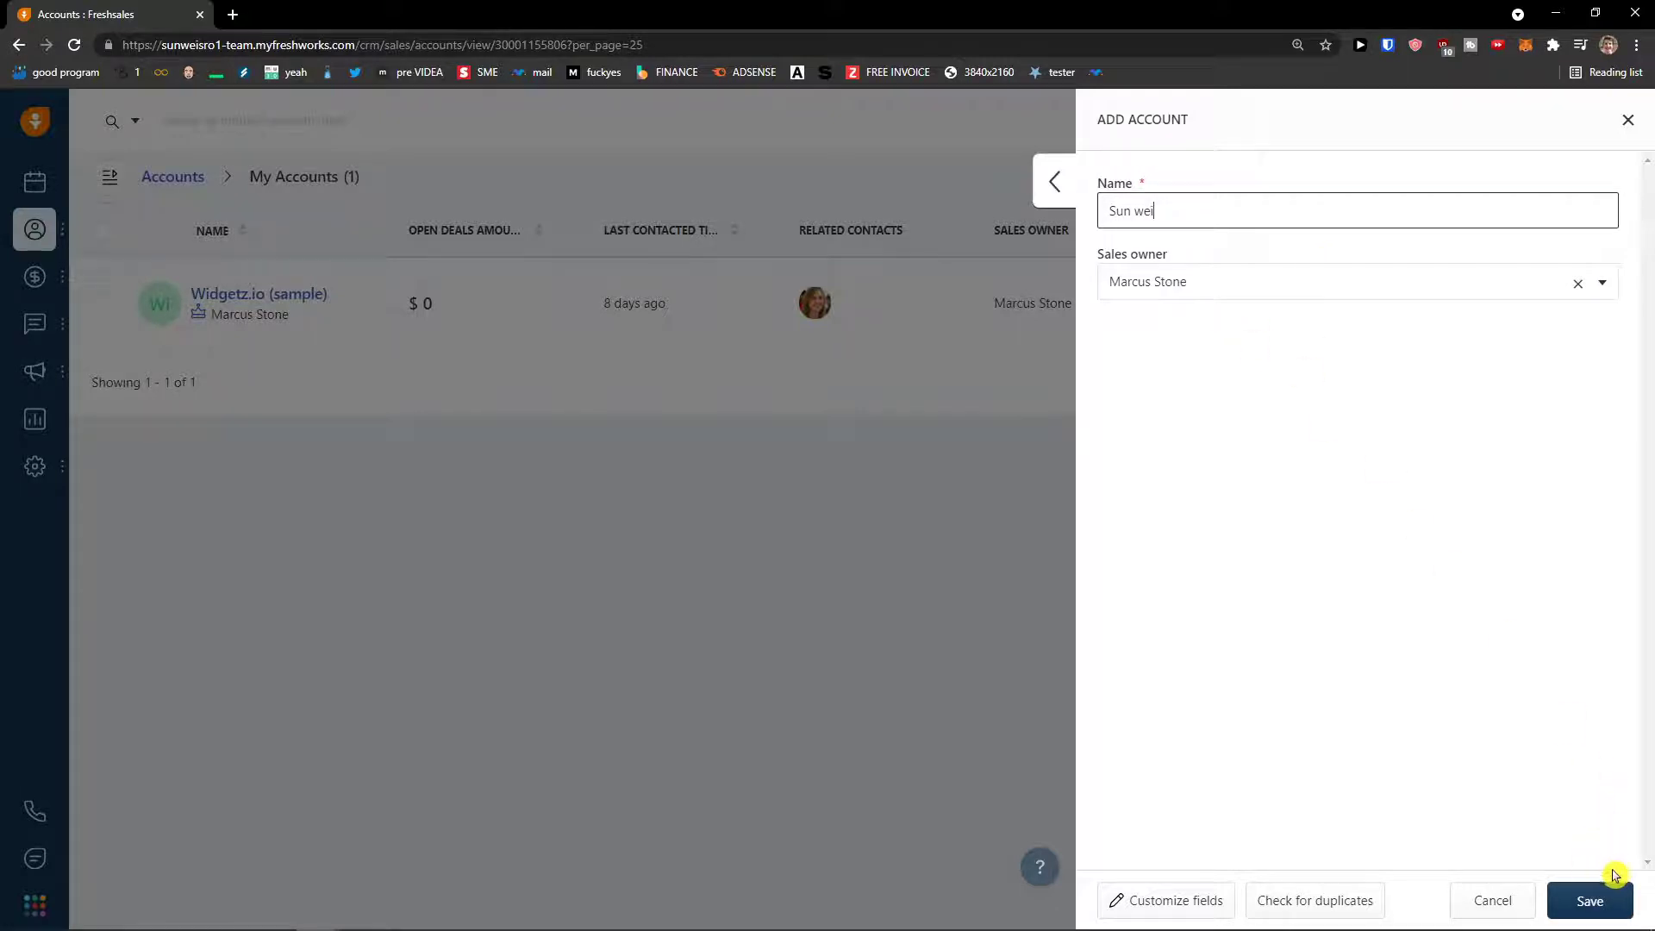
pyautogui.click(1228, 899)
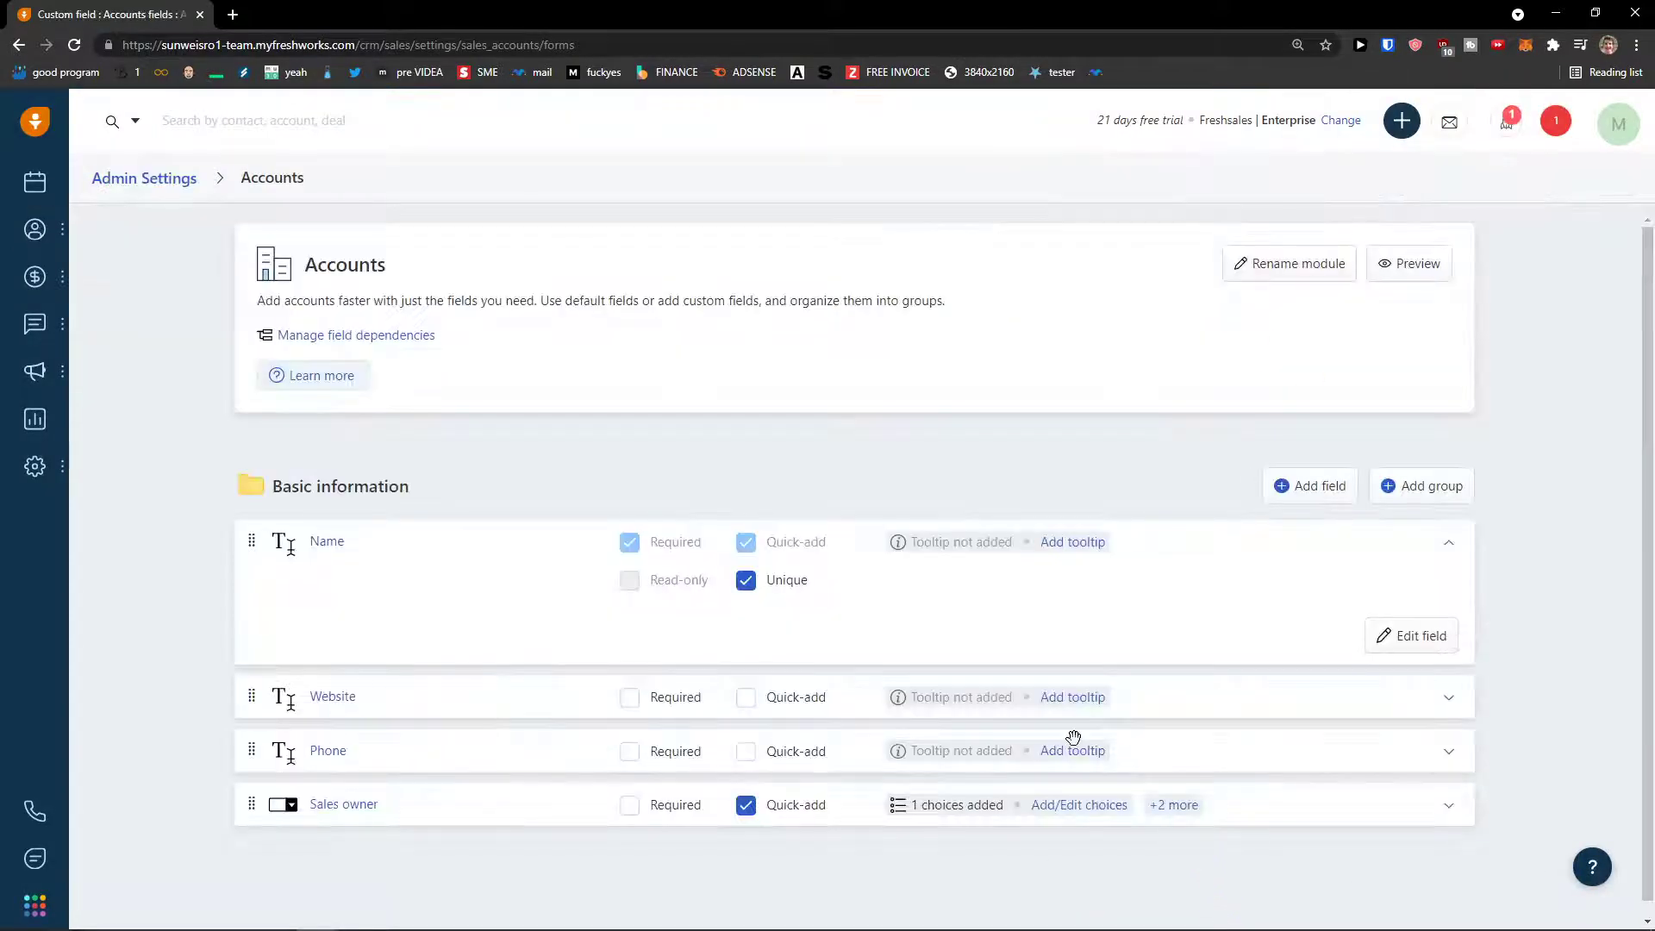
# - Tick Quick-add for the Website and Phone account fields without making Website required, then return to My Accounts
pyautogui.scroll(-1, 1073, 736)
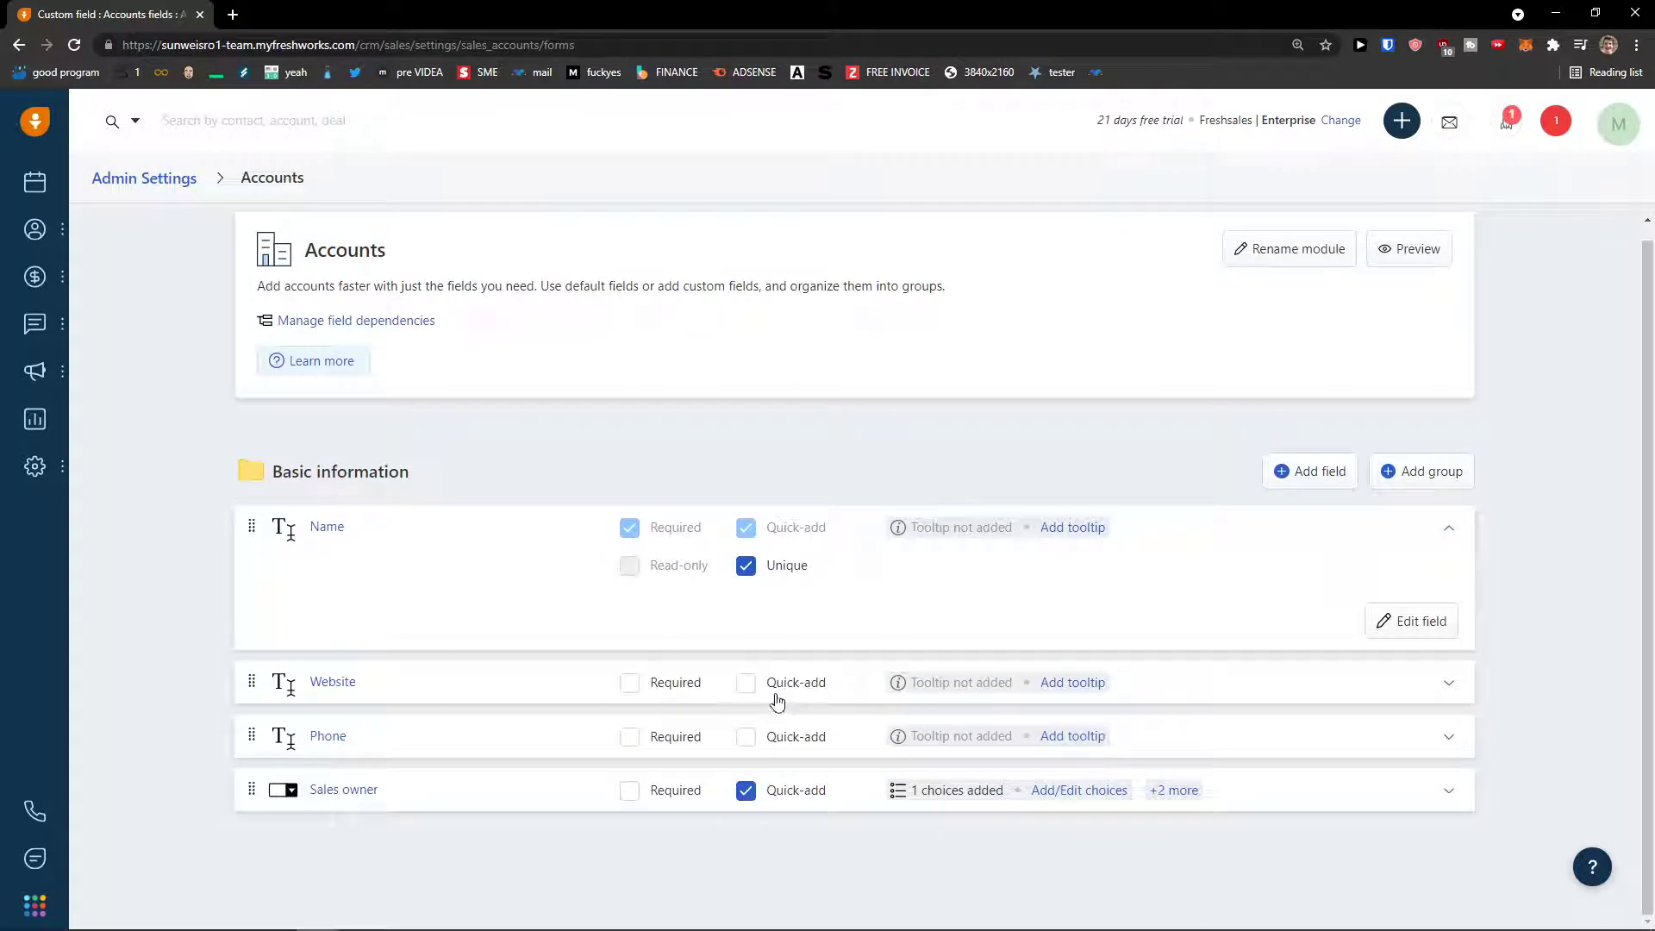
pyautogui.click(677, 685)
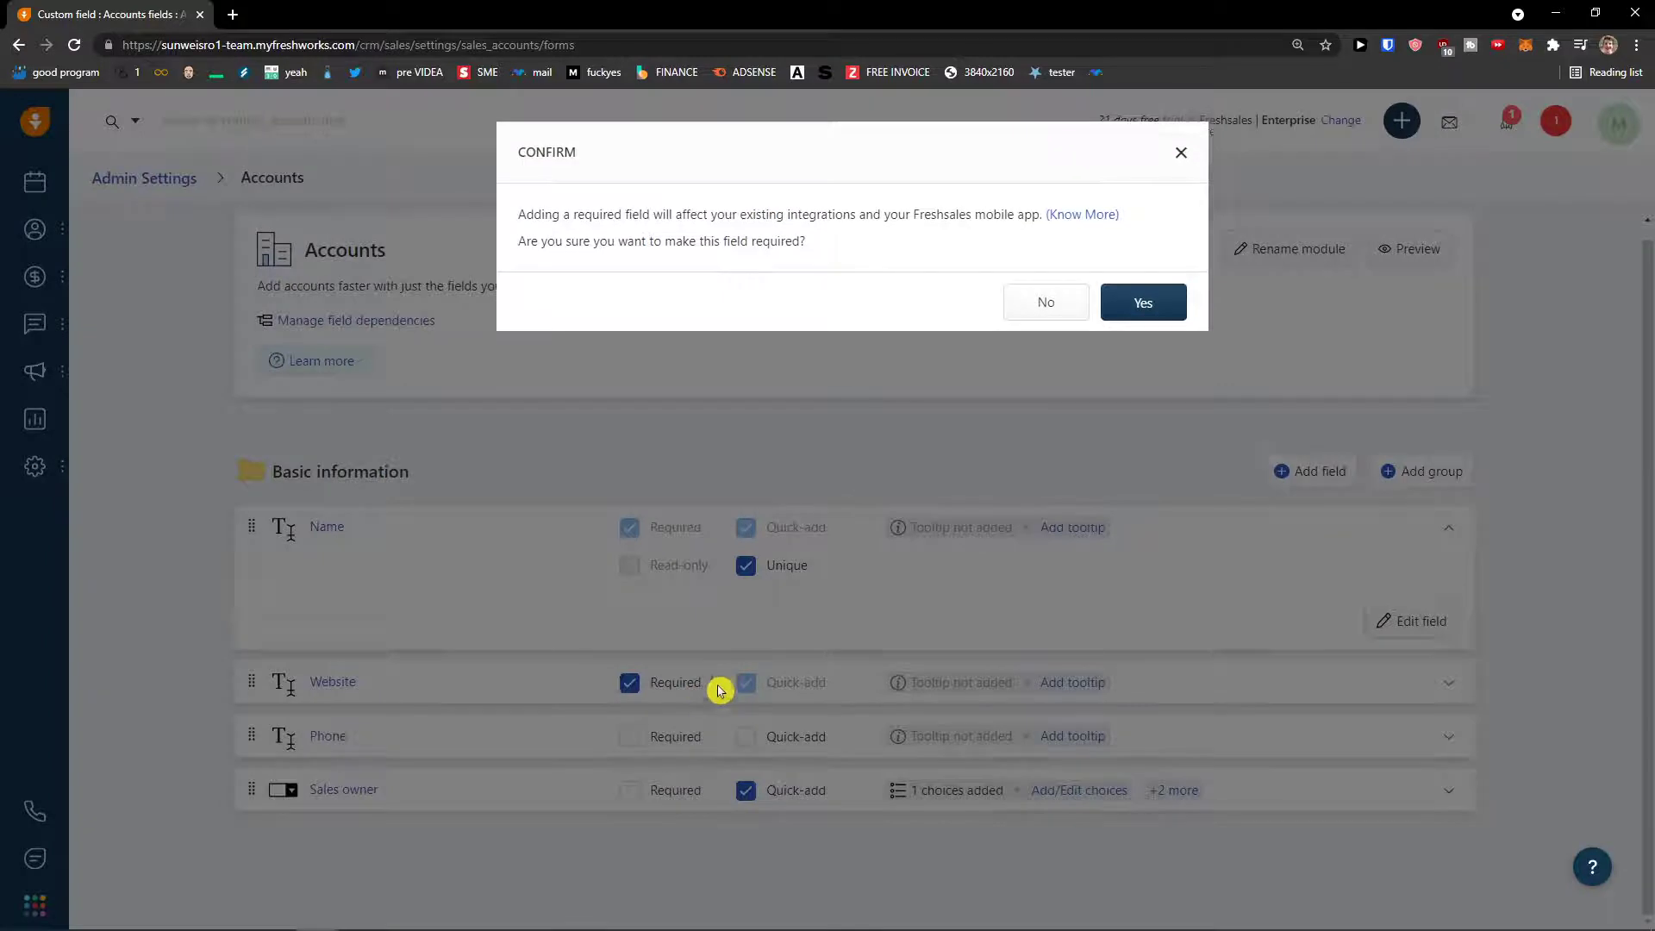
pyautogui.click(1051, 308)
pyautogui.click(793, 698)
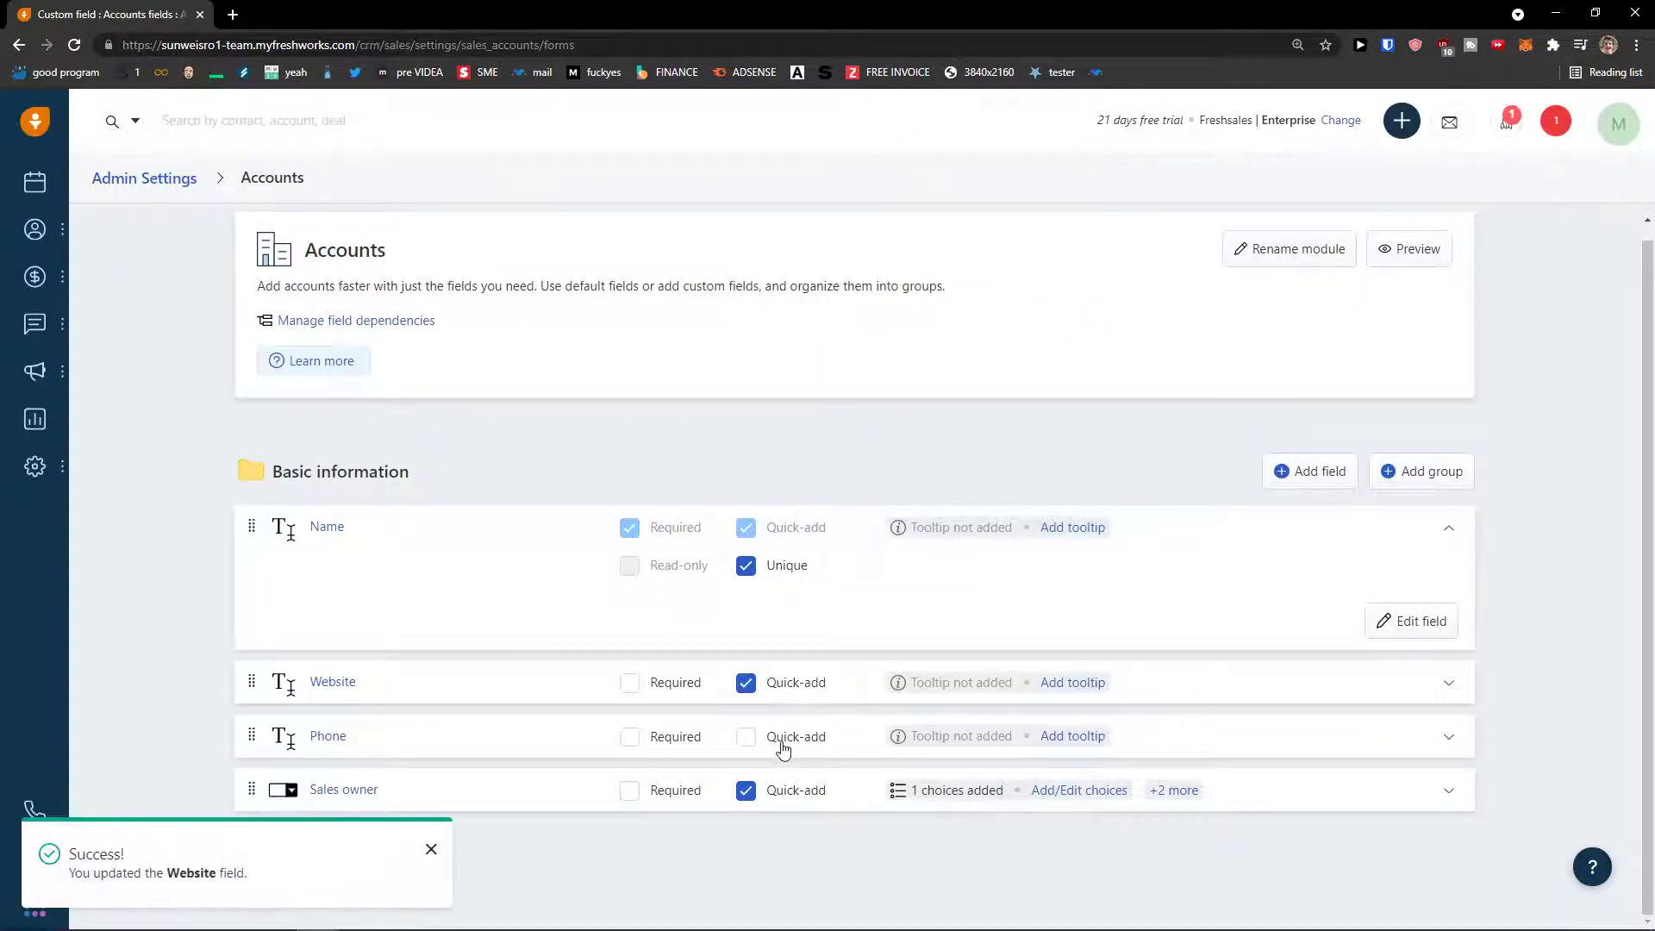
pyautogui.click(780, 737)
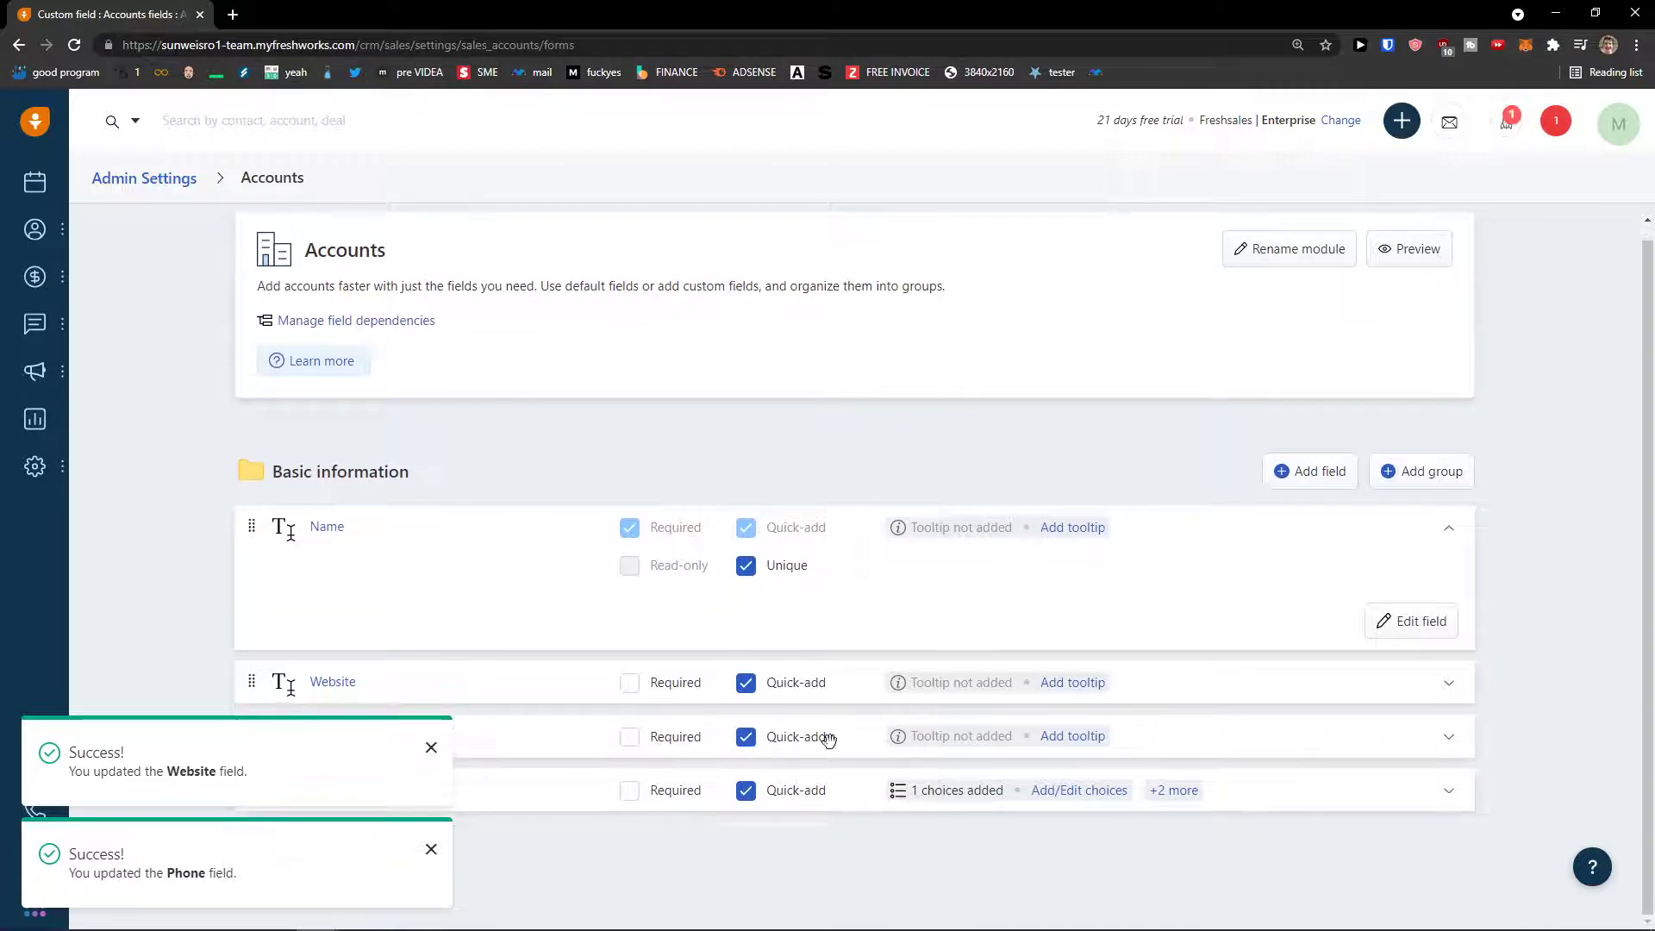
pyautogui.click(27, 54)
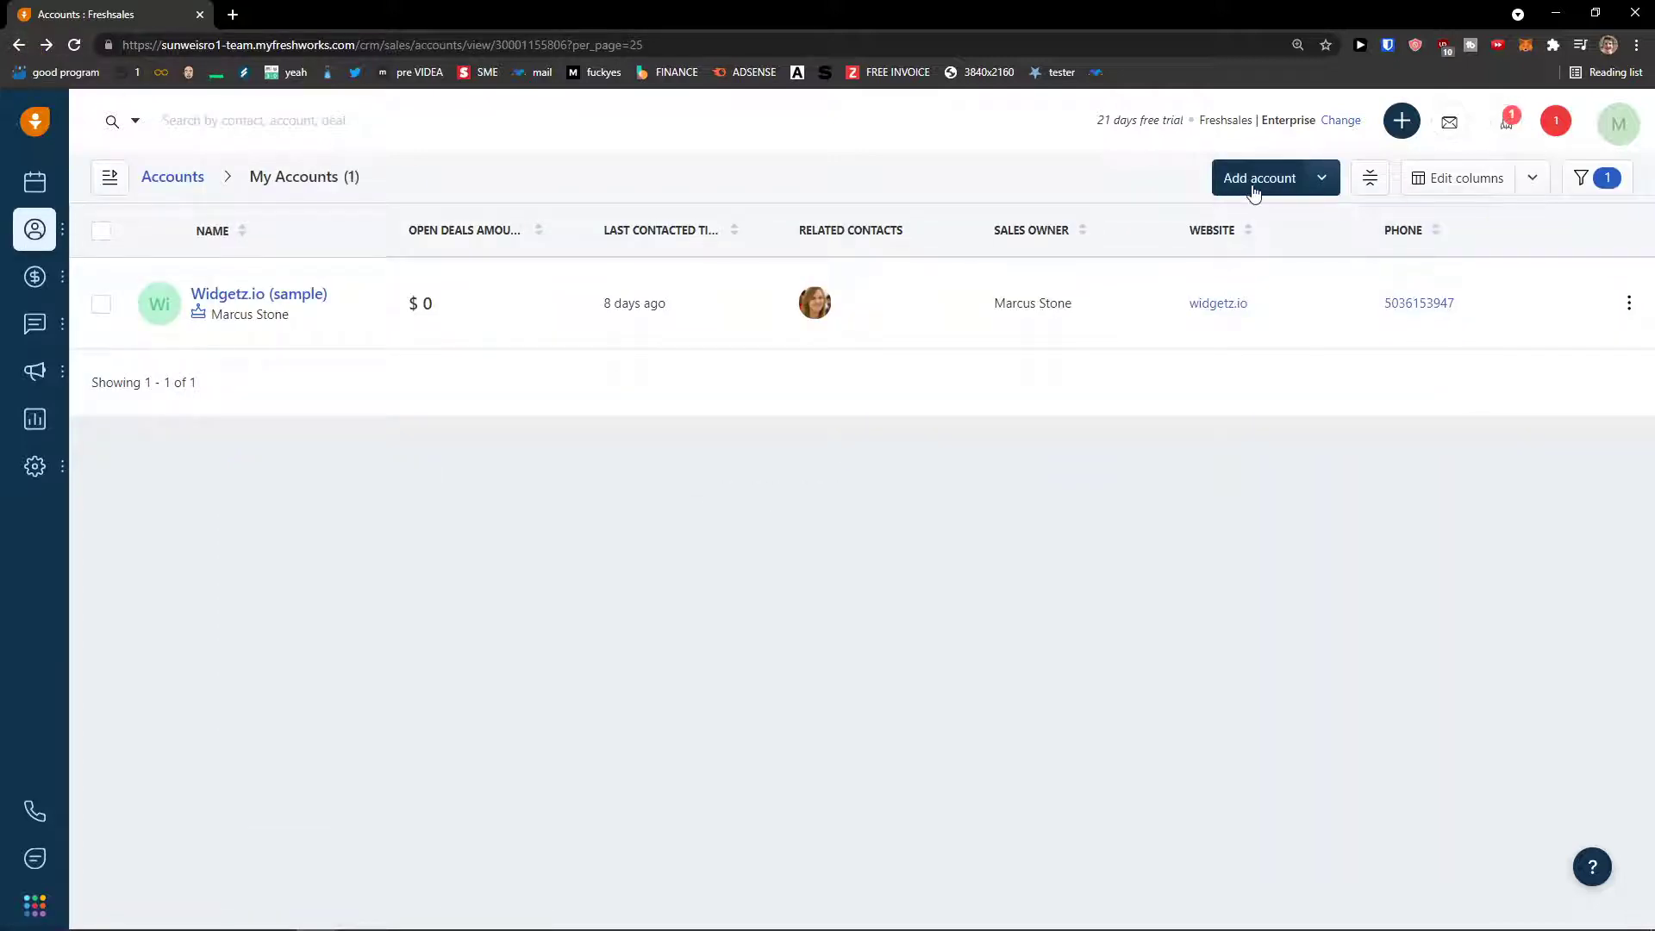
# - Create a new account by entering its name and saving it
pyautogui.click(1246, 180)
pyautogui.click(1173, 283)
pyautogui.click(1157, 212)
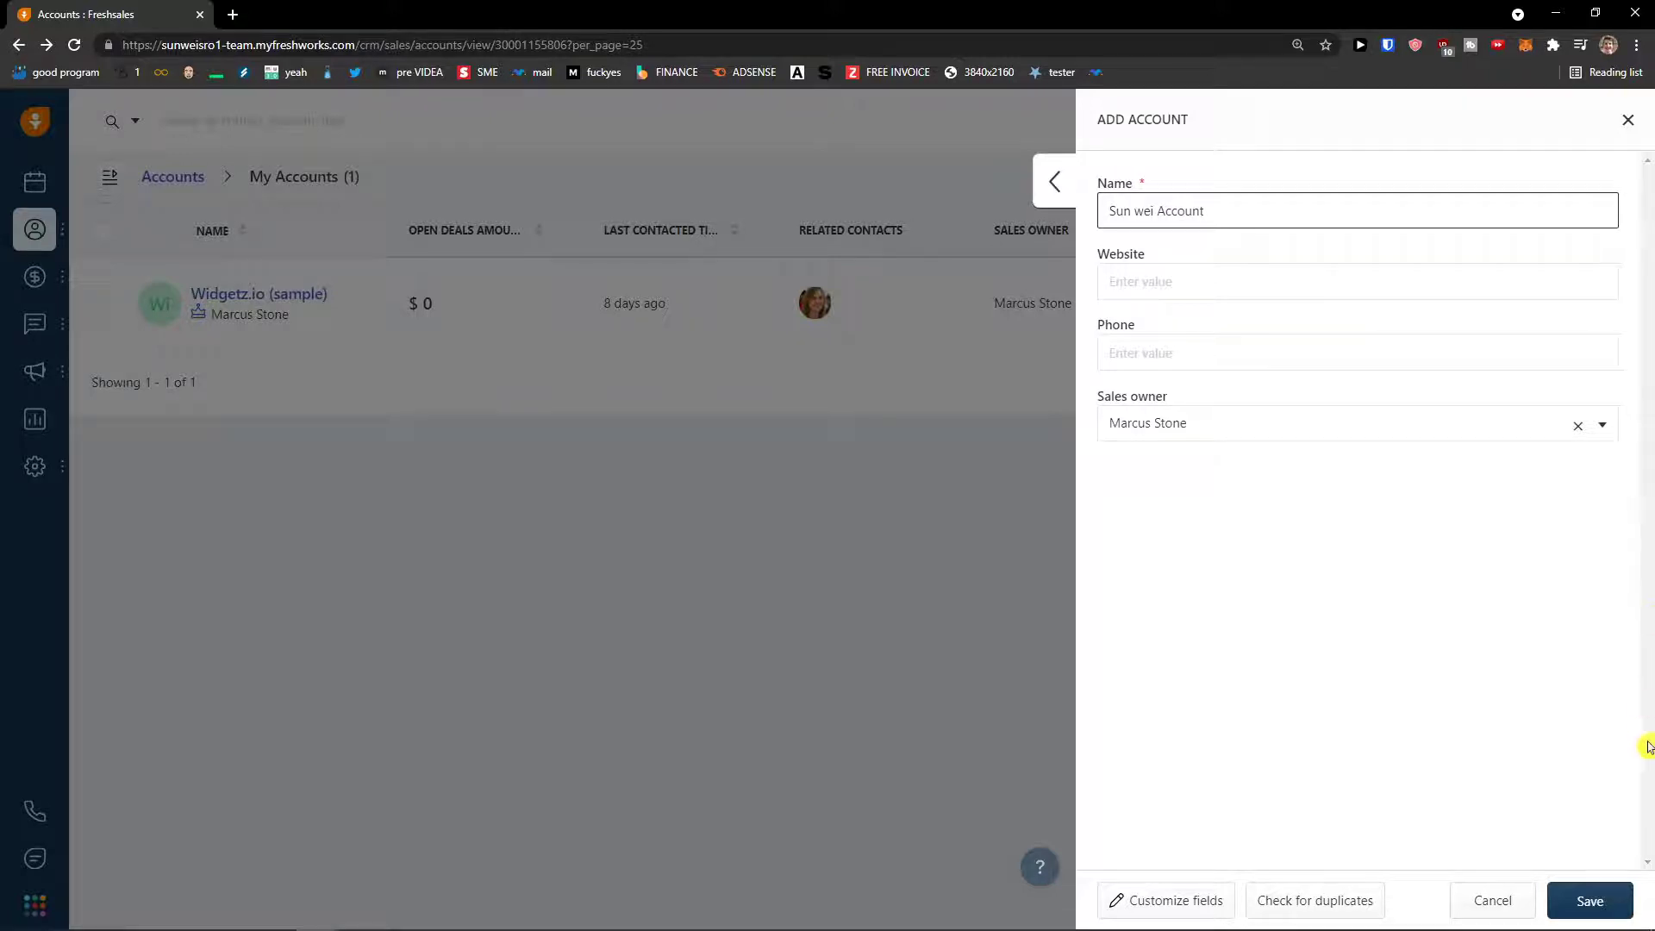
pyautogui.click(1592, 900)
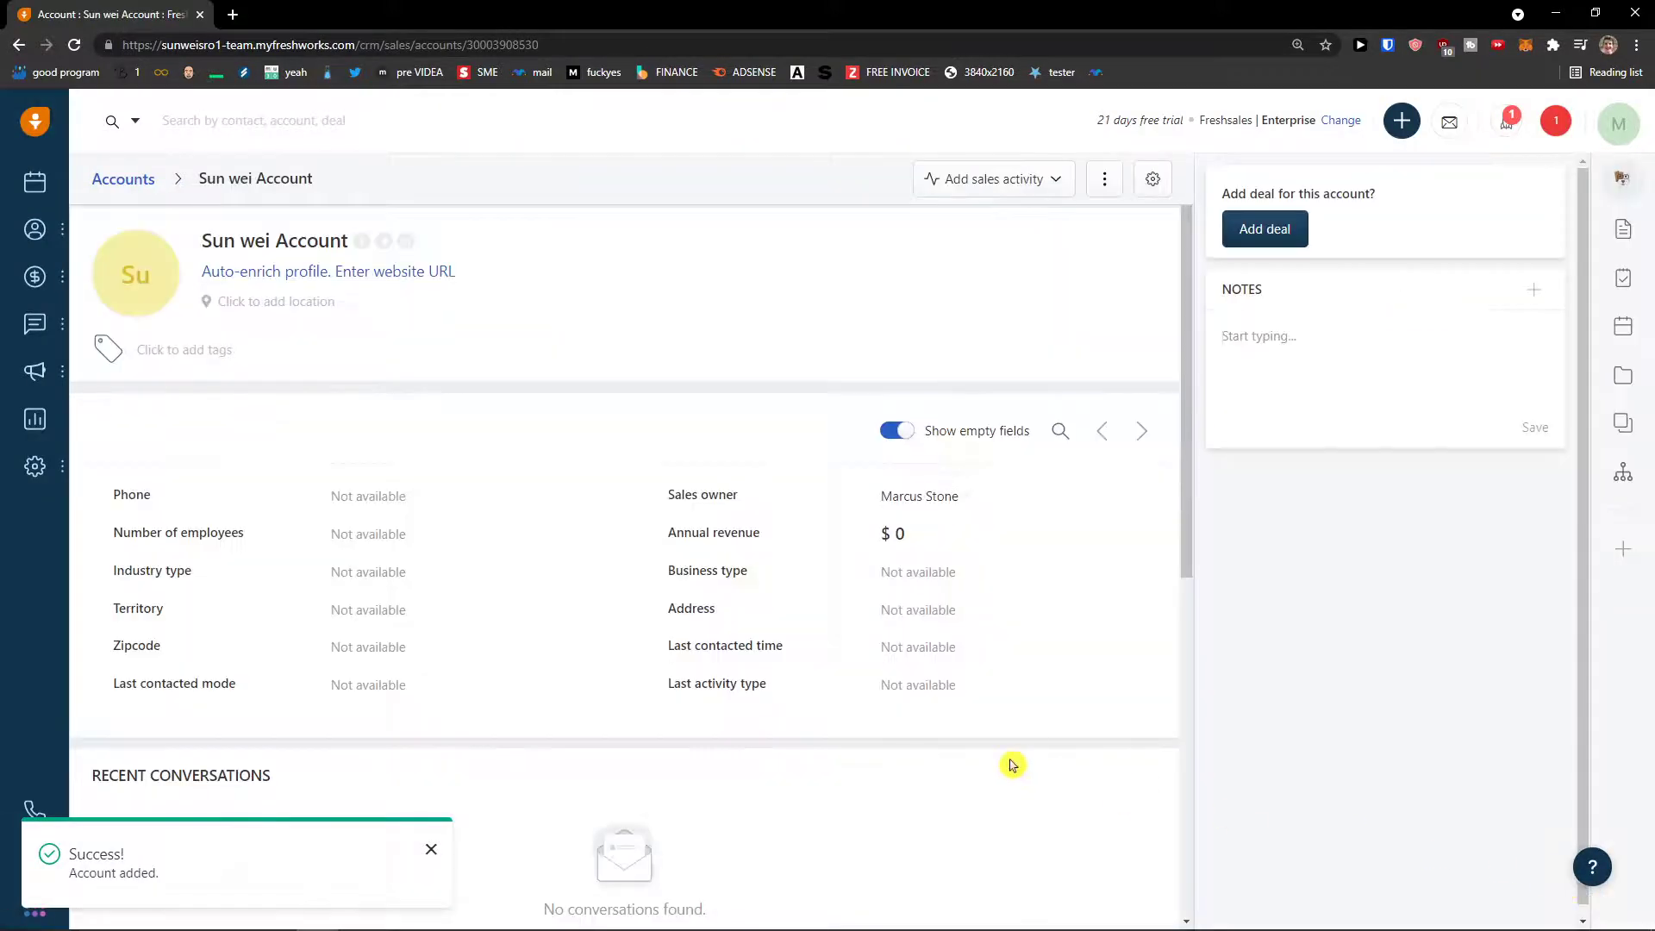
# - Change the new account's Annual revenue inline to 10000
pyautogui.scroll(-5, 1009, 765)
pyautogui.scroll(5, 1010, 762)
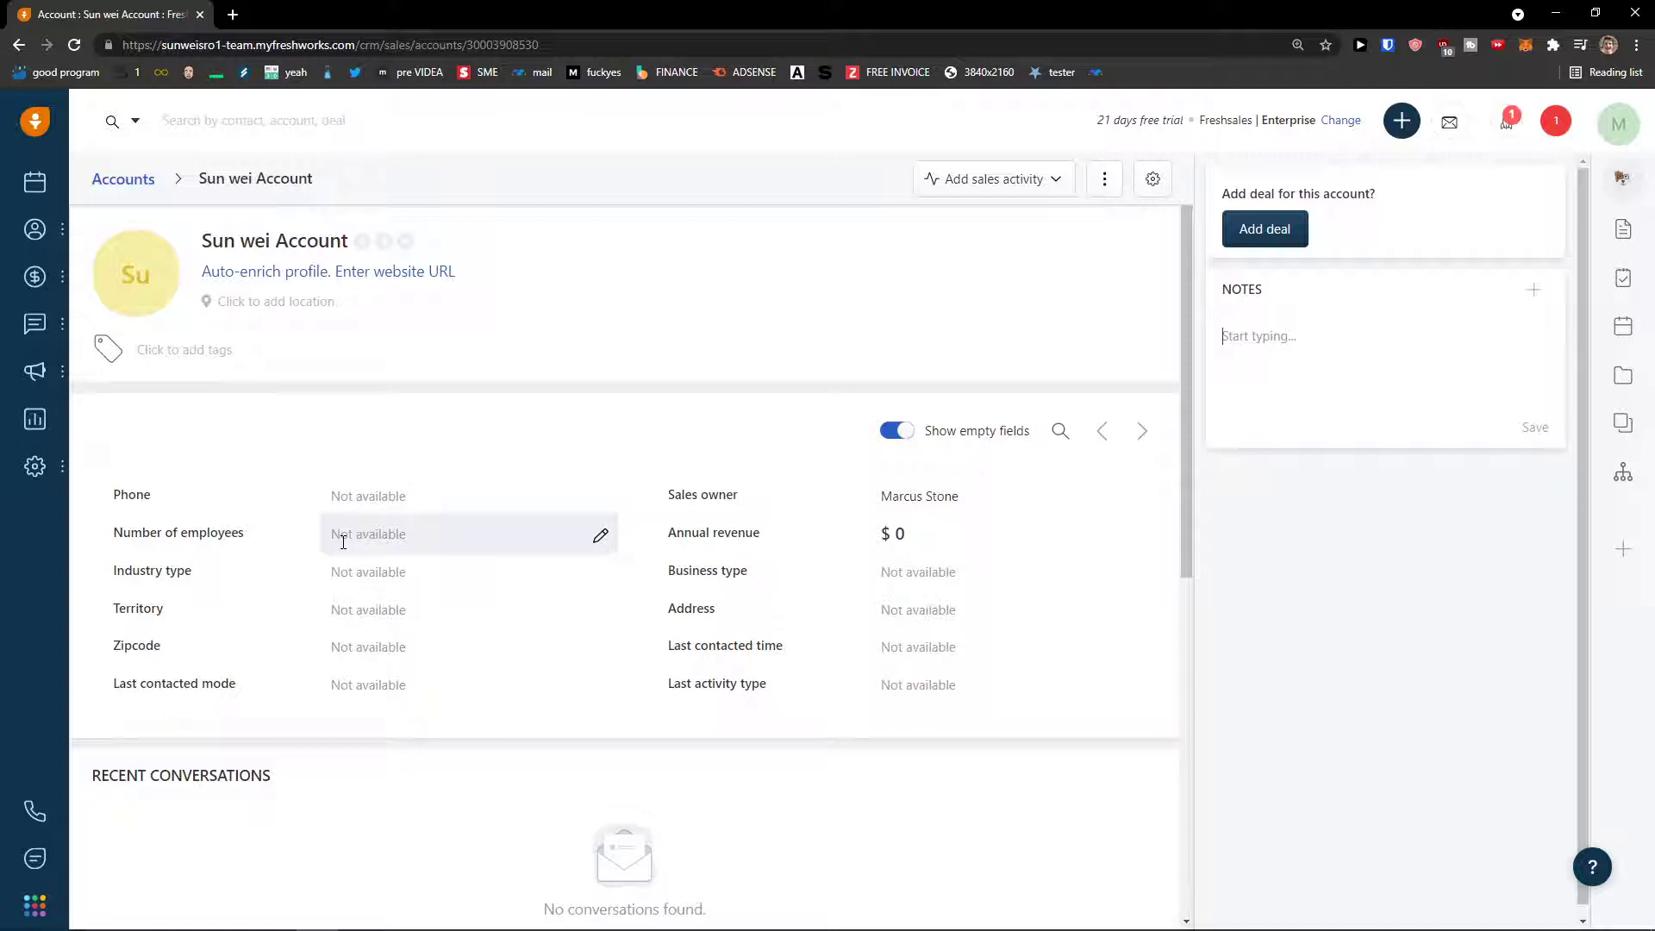
pyautogui.scroll(-1, 349, 517)
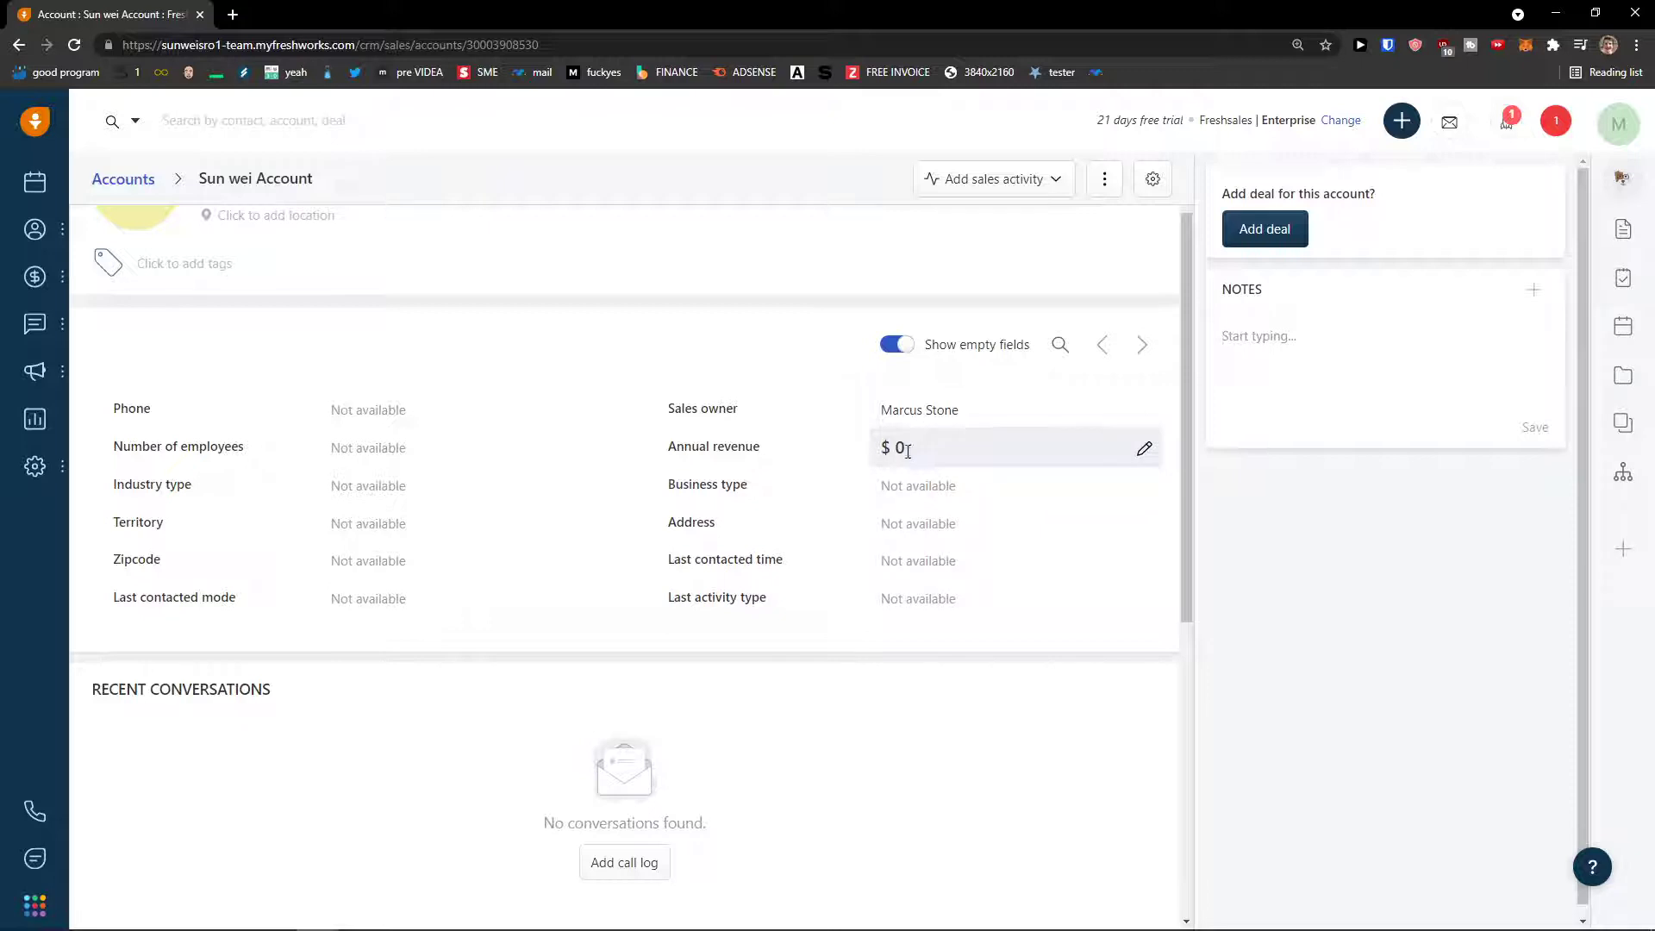
pyautogui.click(1145, 448)
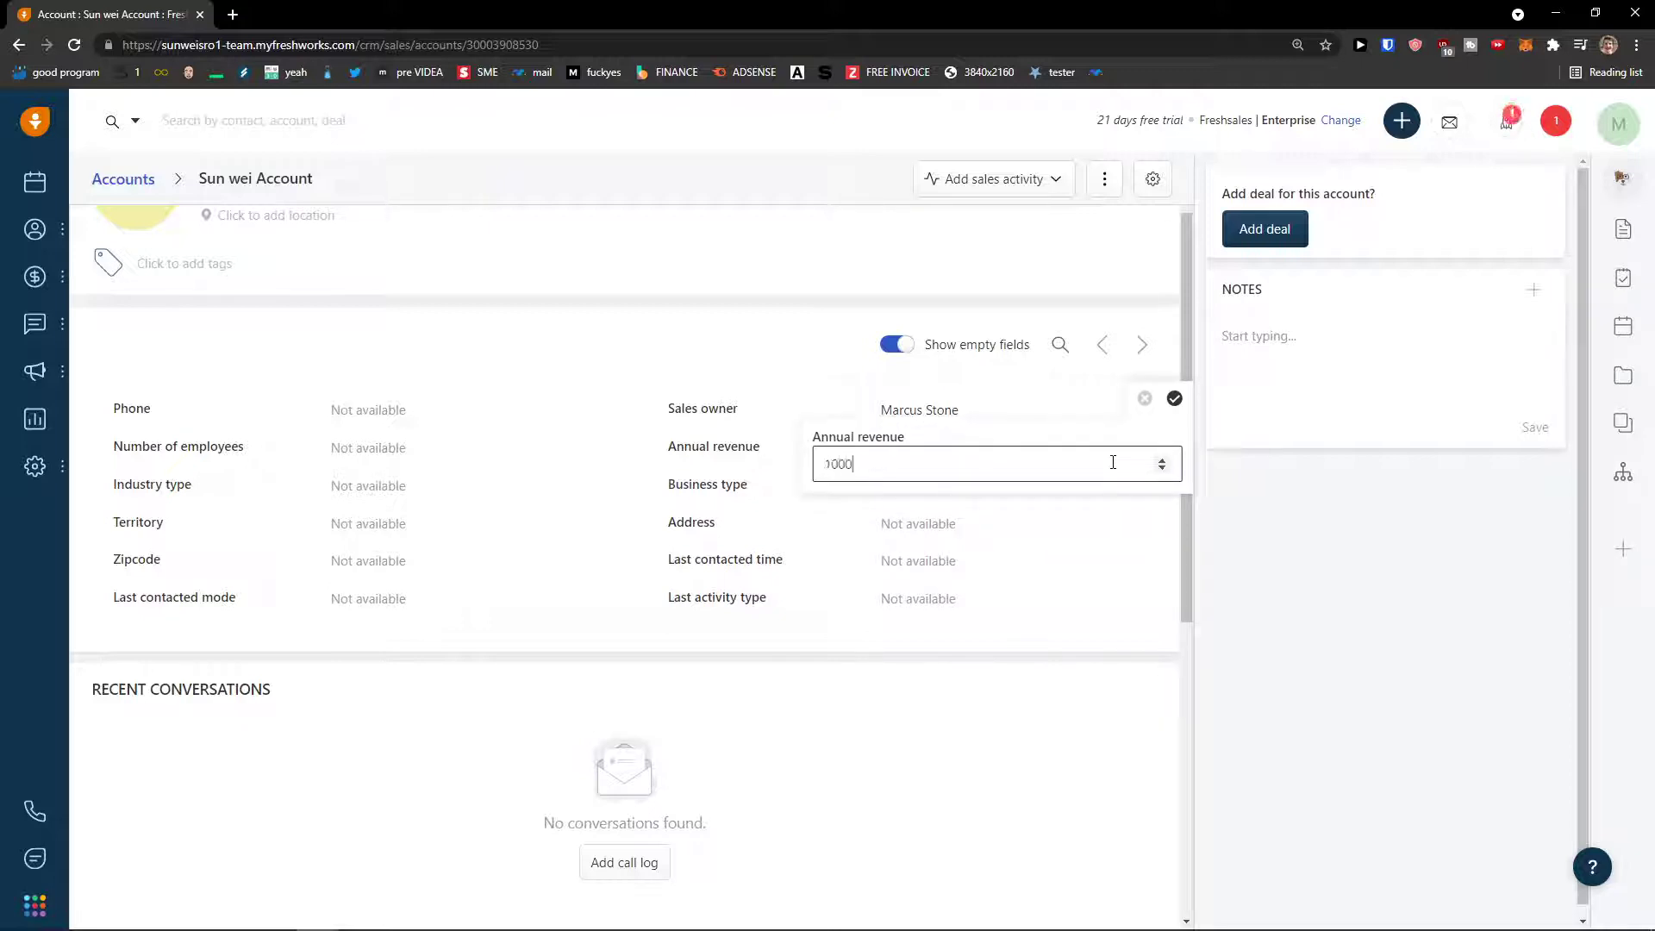
pyautogui.press('Return')
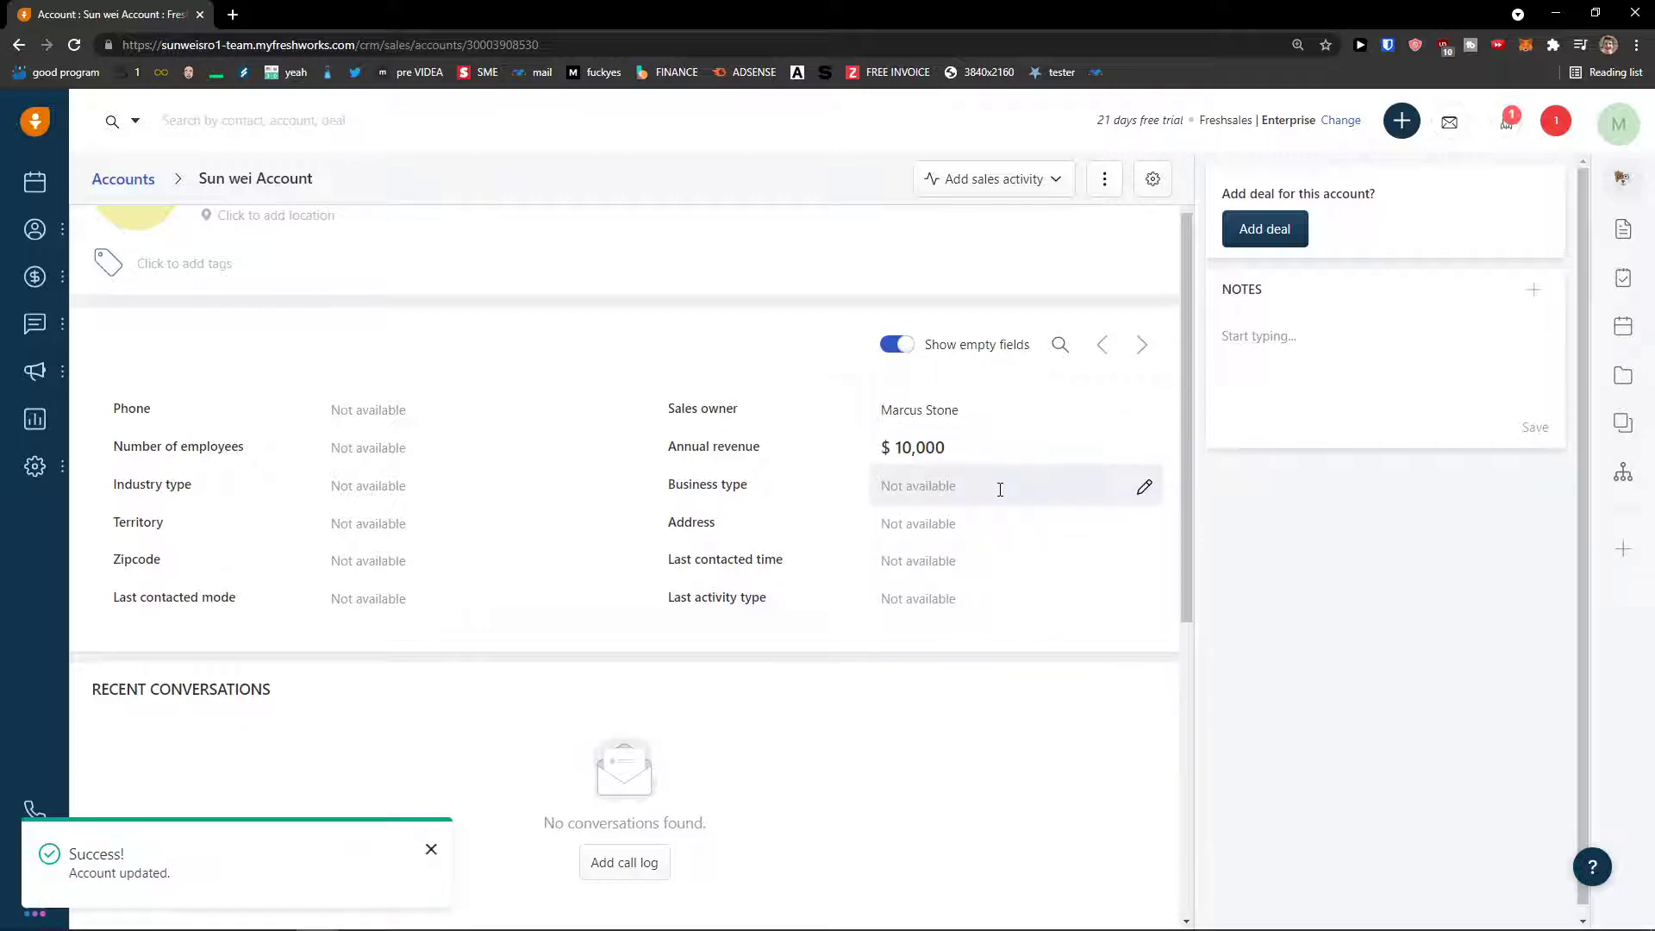
pyautogui.scroll(-1, 994, 493)
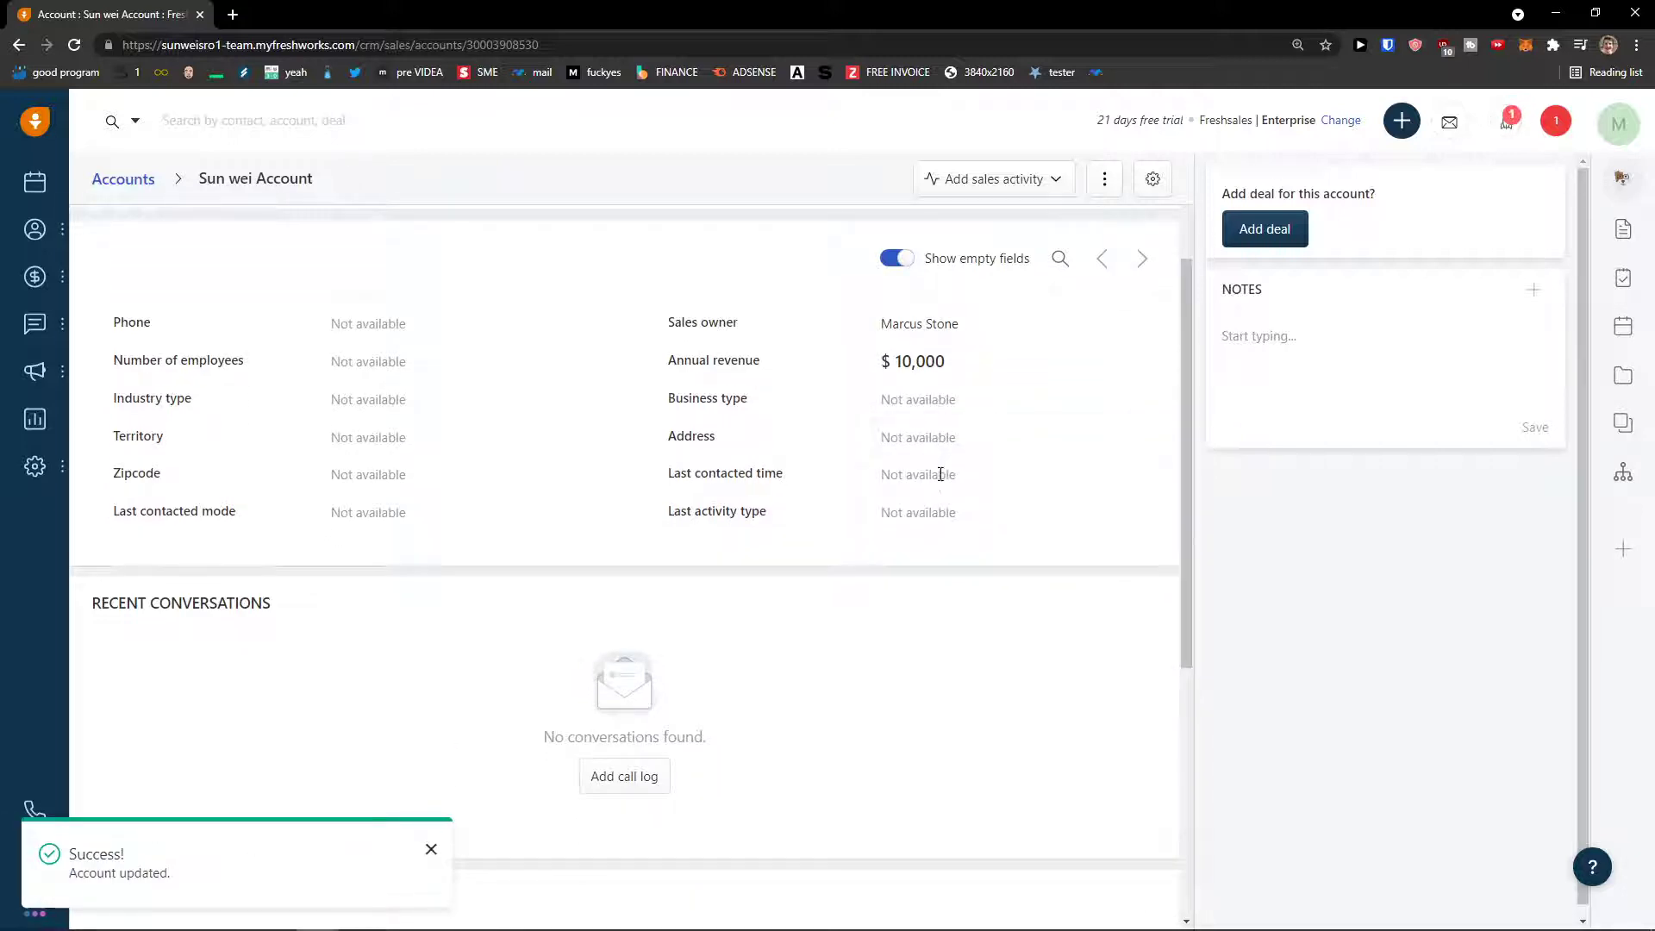
pyautogui.scroll(-5, 936, 488)
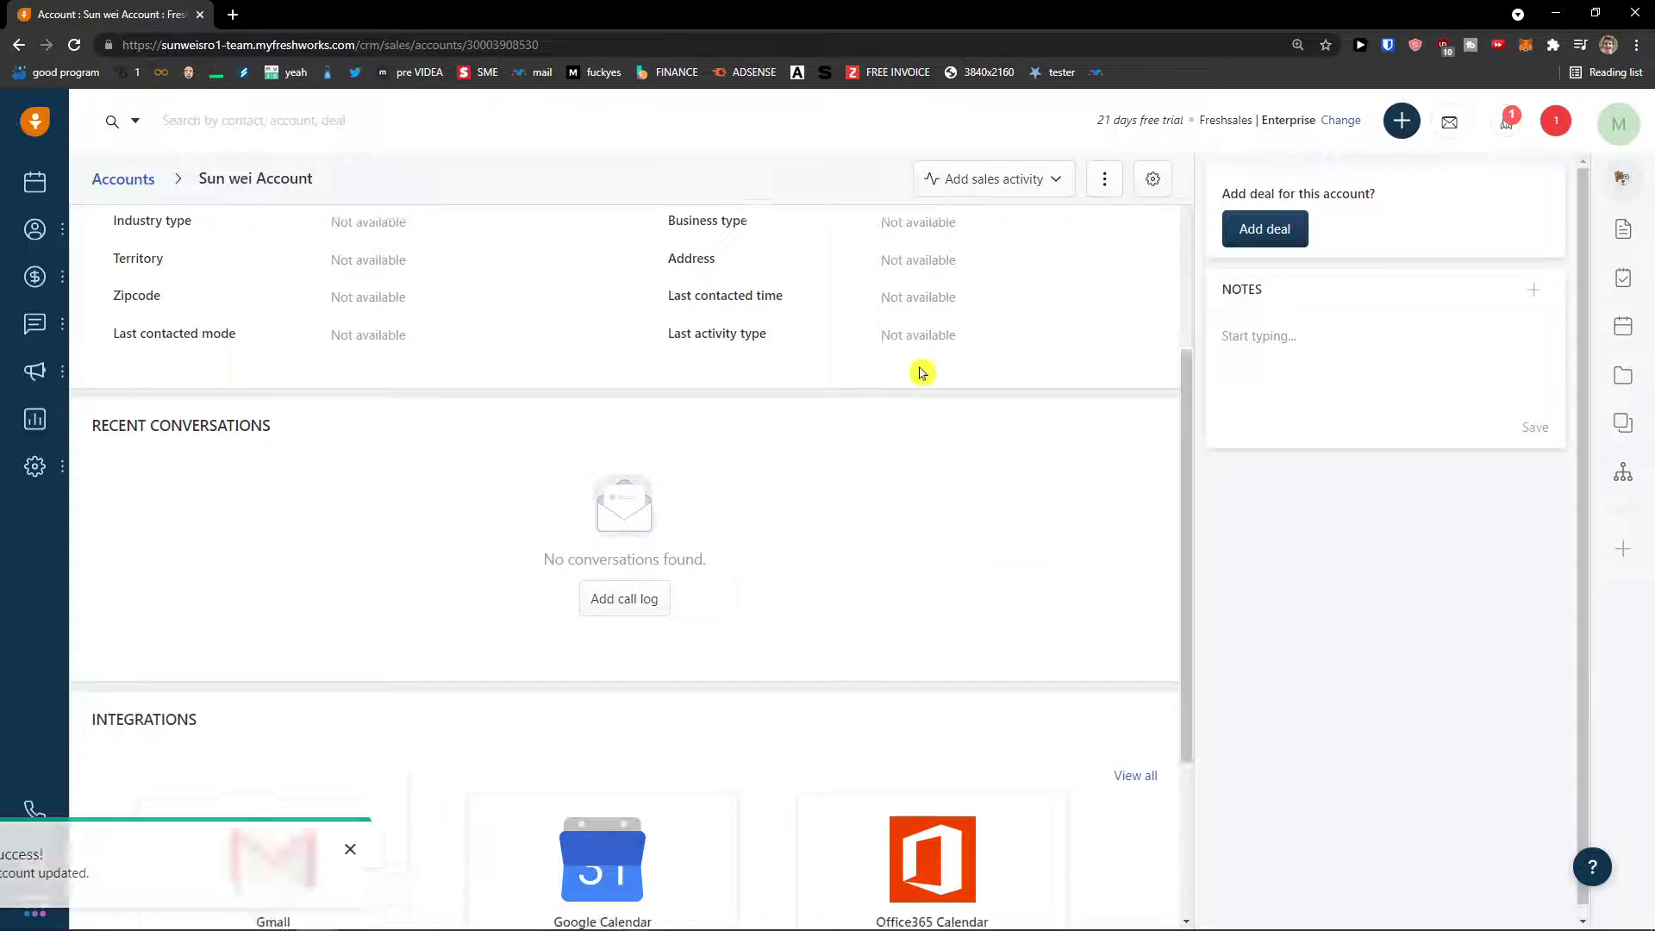
pyautogui.scroll(1, 748, 565)
pyautogui.scroll(-1, 751, 566)
pyautogui.scroll(10, 704, 582)
# - Go to the Contacts list and switch it to compact view
pyautogui.moveTo(39, 263)
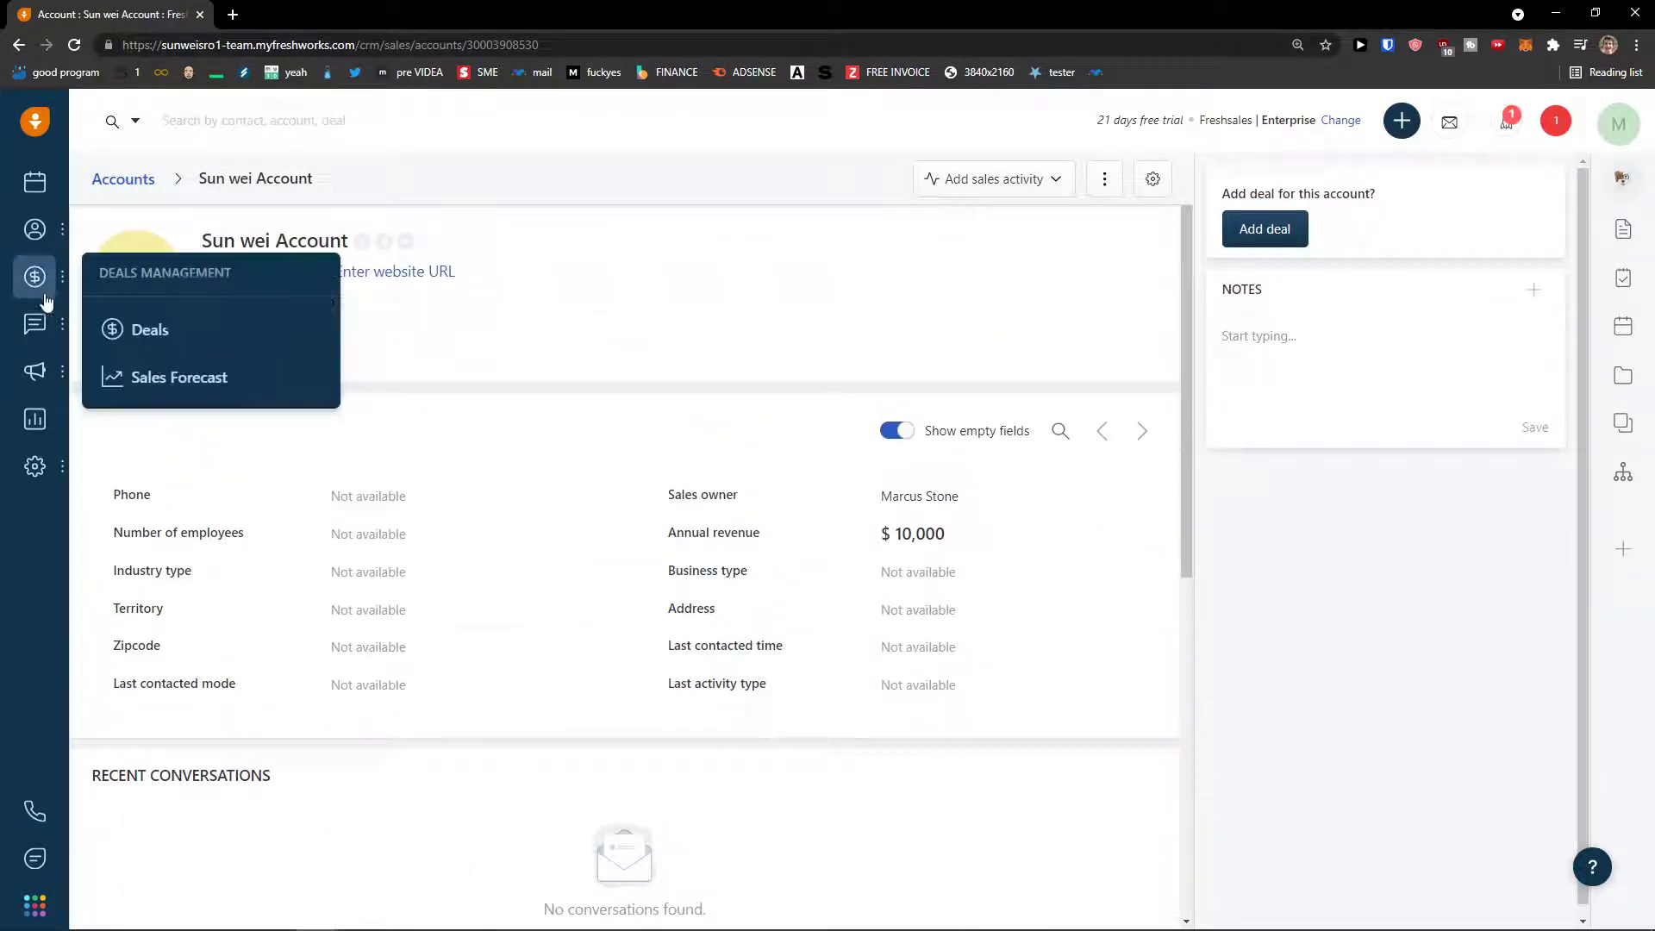
pyautogui.moveTo(34, 229)
pyautogui.click(121, 328)
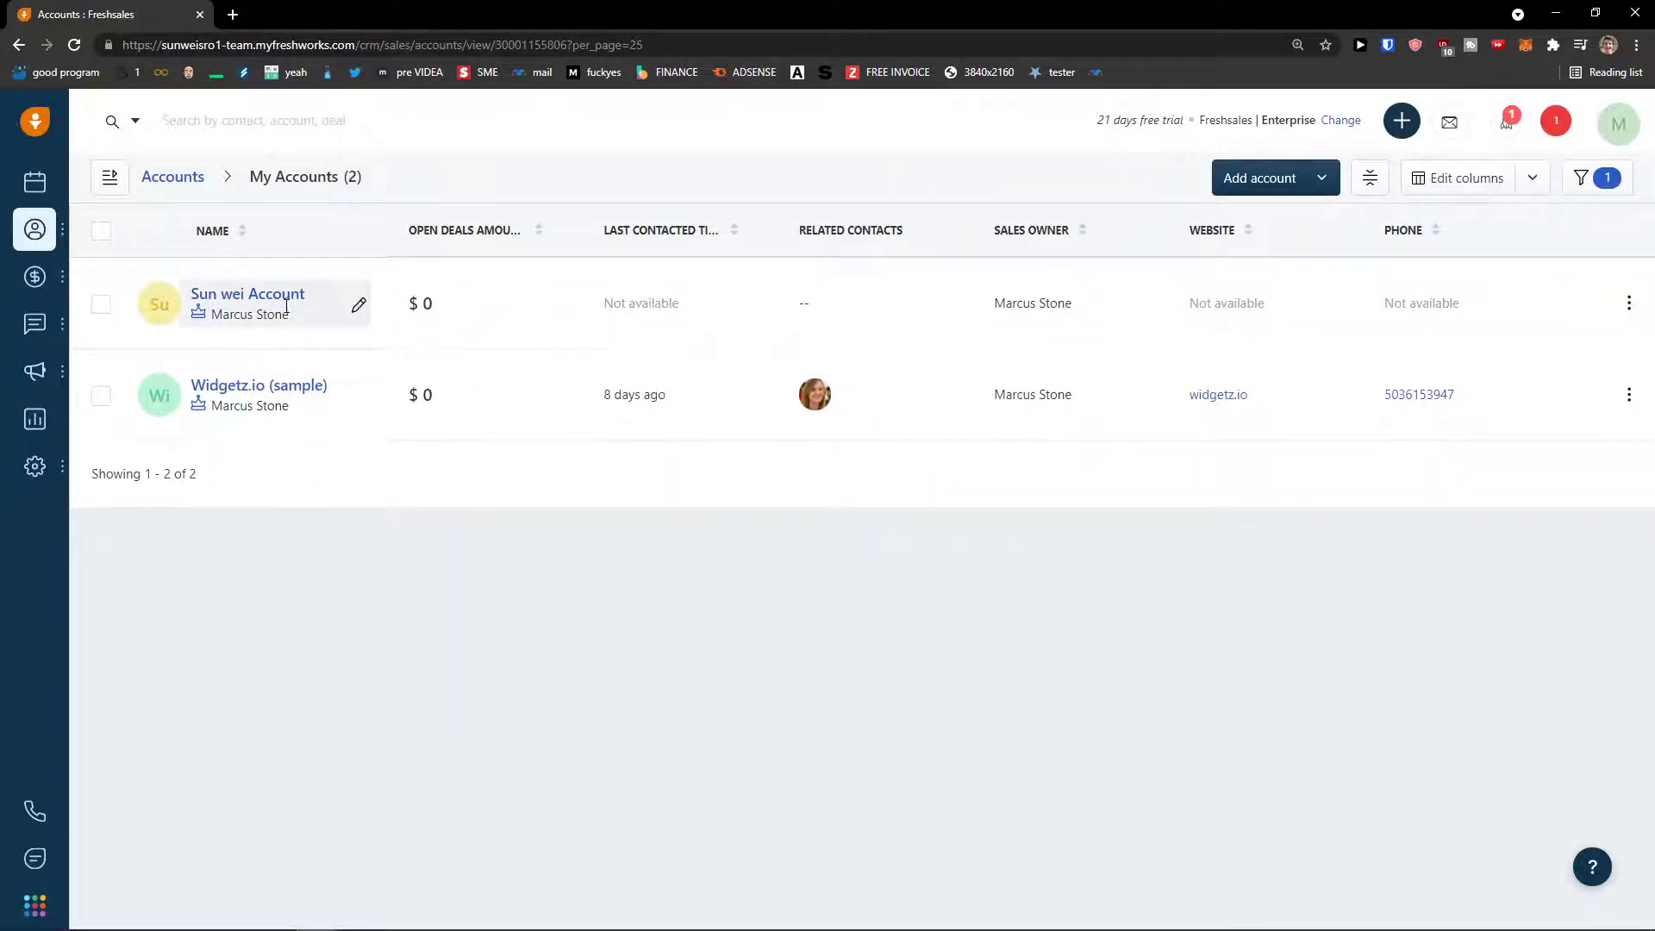
pyautogui.moveTo(34, 229)
pyautogui.click(138, 279)
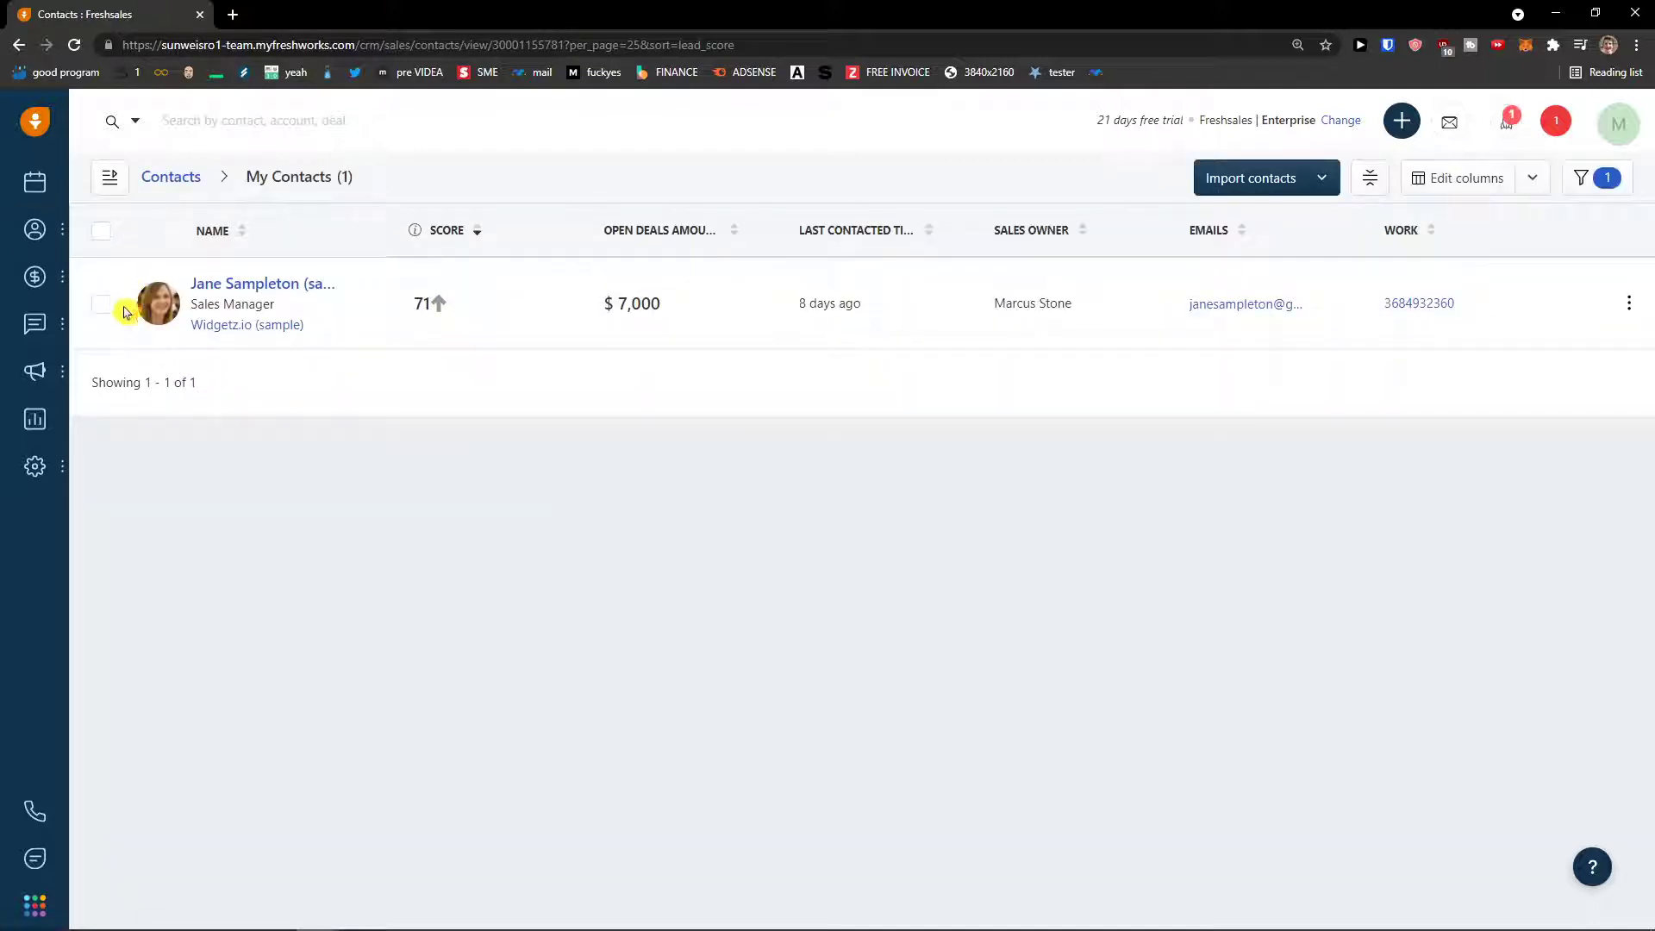
pyautogui.click(1362, 179)
pyautogui.click(1363, 179)
pyautogui.click(1363, 179)
# - Check the import options and saved views, then delete the Sales owner contains Me filter
pyautogui.click(1324, 189)
pyautogui.click(107, 177)
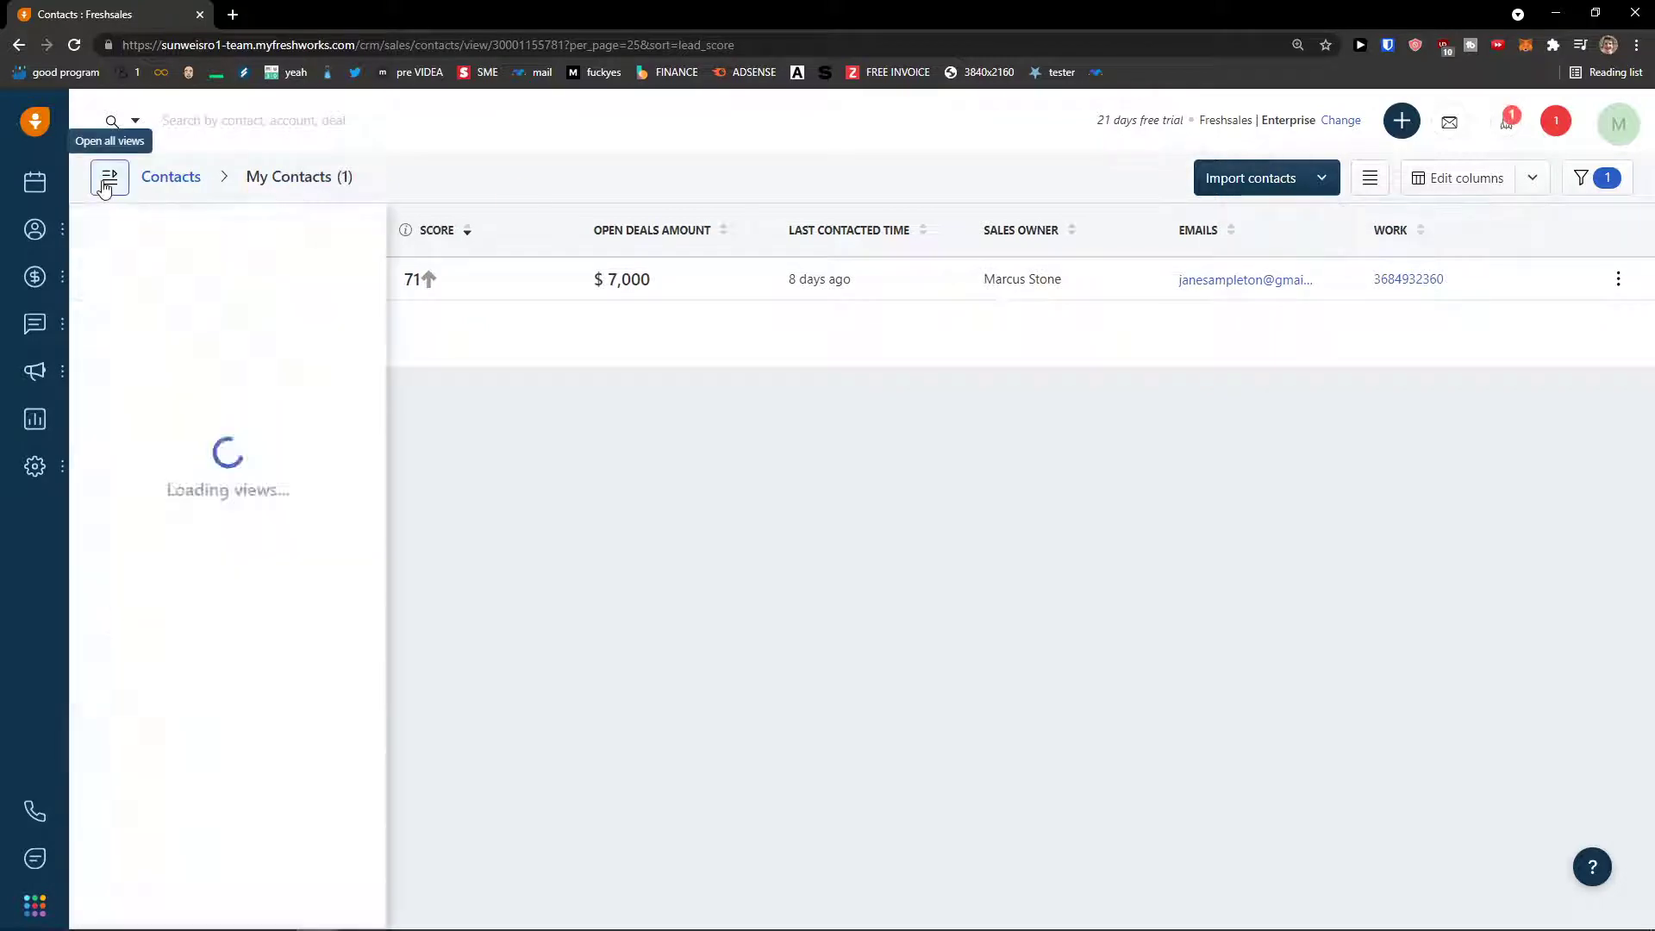
pyautogui.click(107, 177)
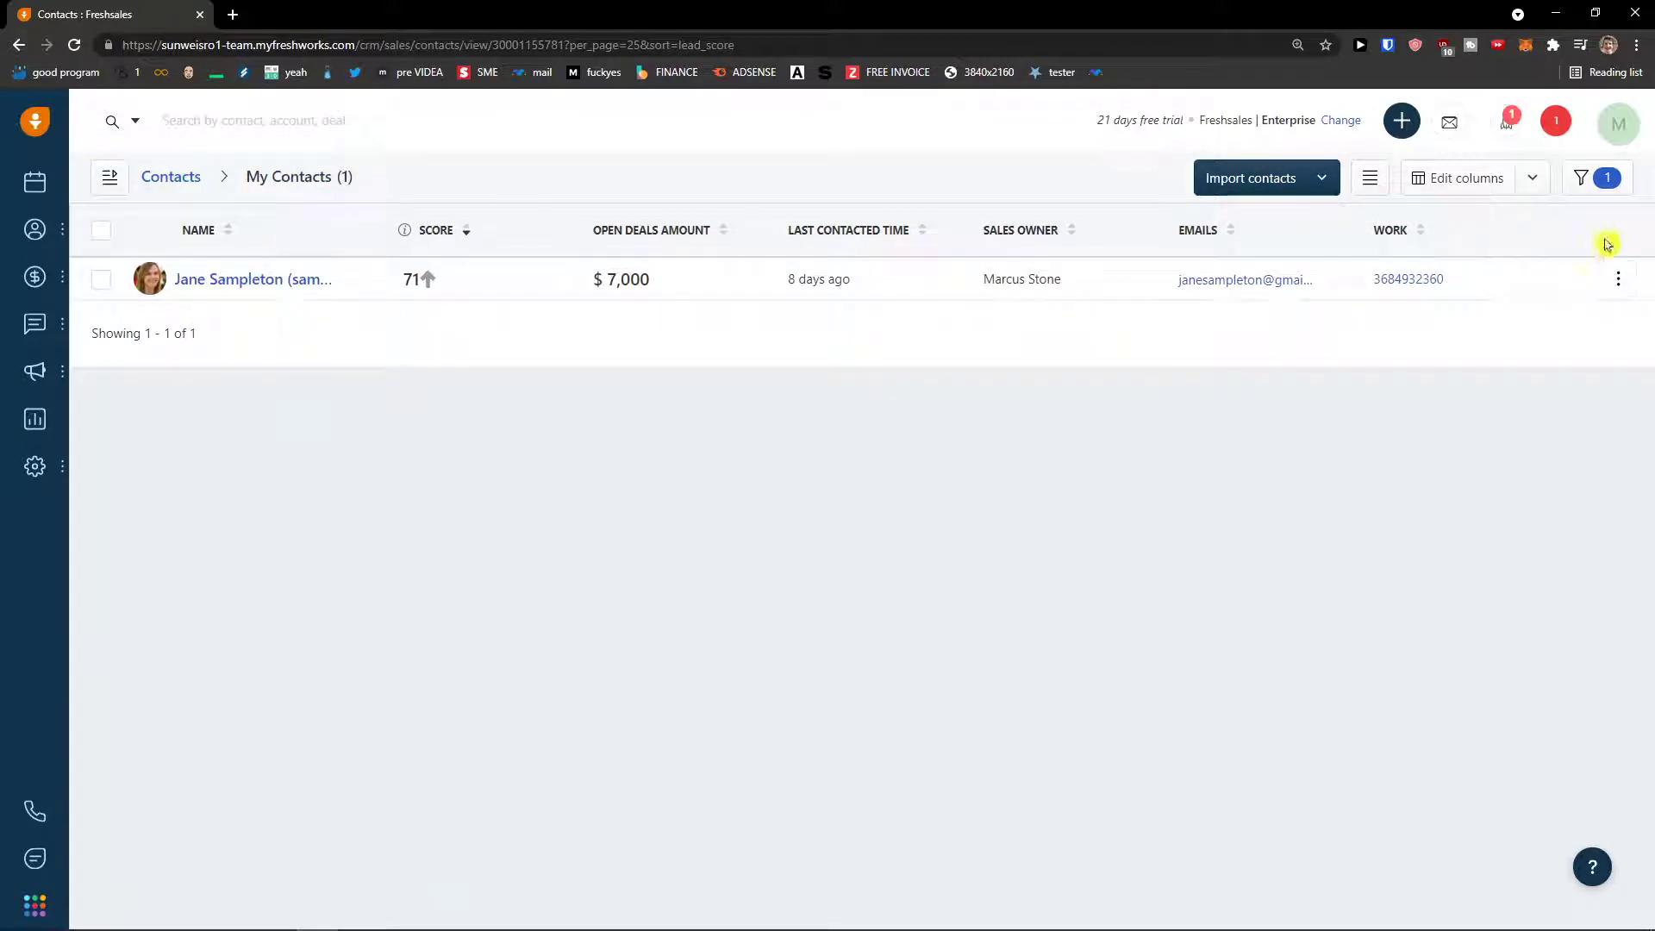
pyautogui.click(1600, 185)
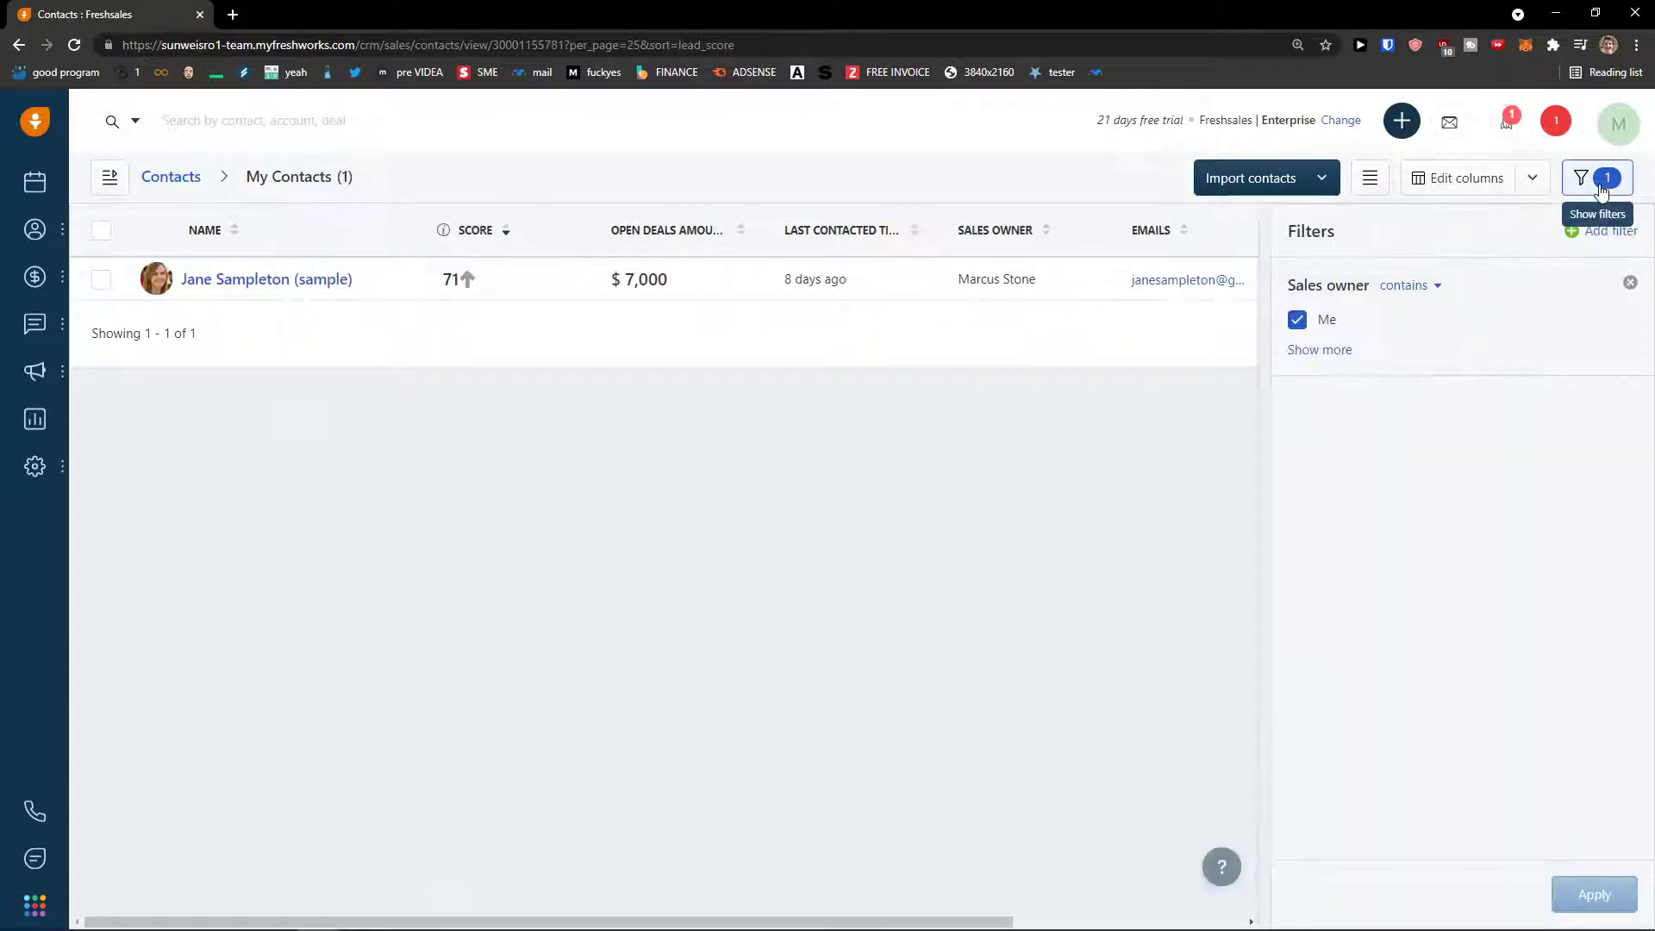
pyautogui.click(1630, 283)
# - Preview the full new-contact form, close it and Filters, then reopen the create-new menu
pyautogui.click(1402, 121)
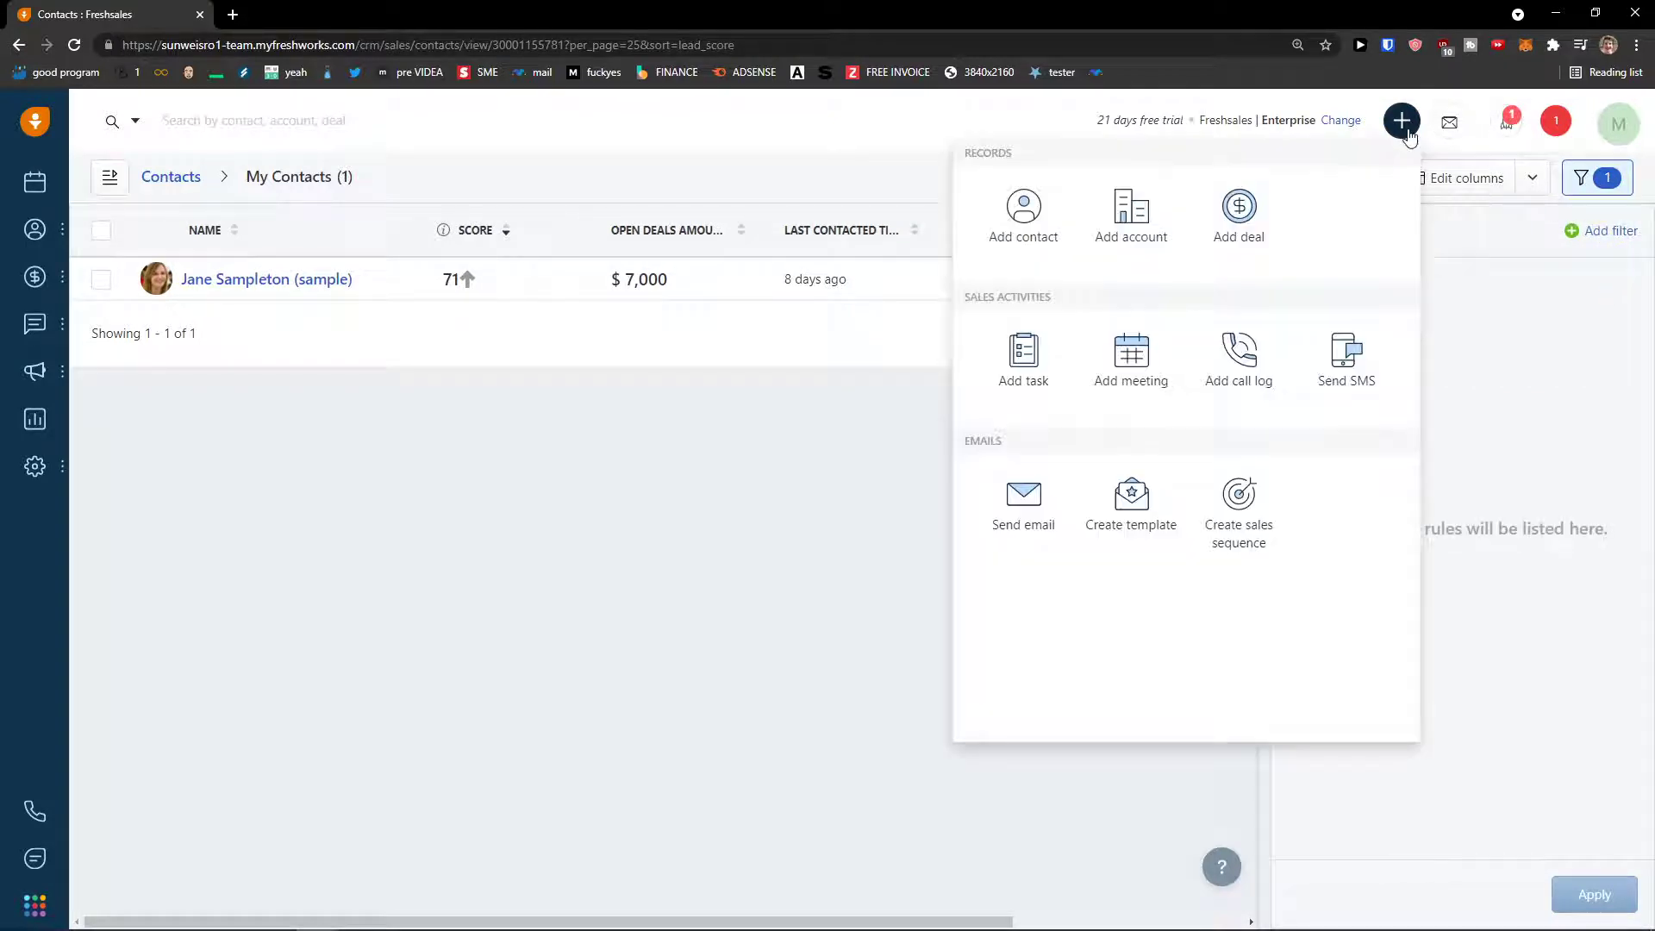
pyautogui.click(1011, 225)
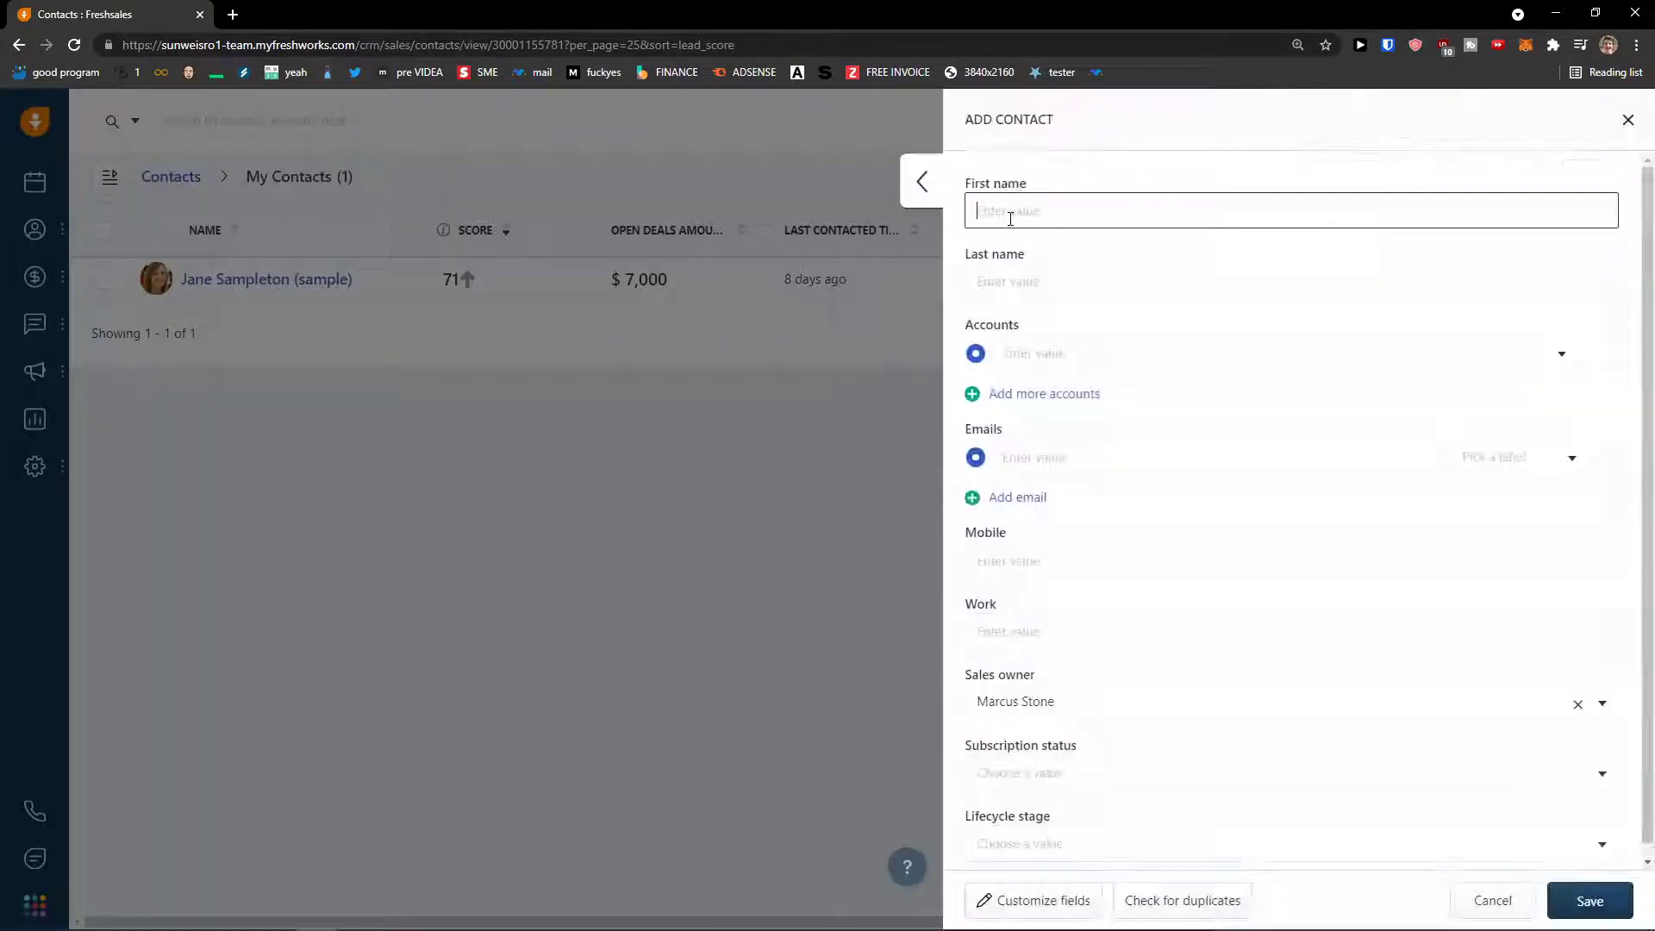
pyautogui.click(918, 183)
pyautogui.click(1627, 120)
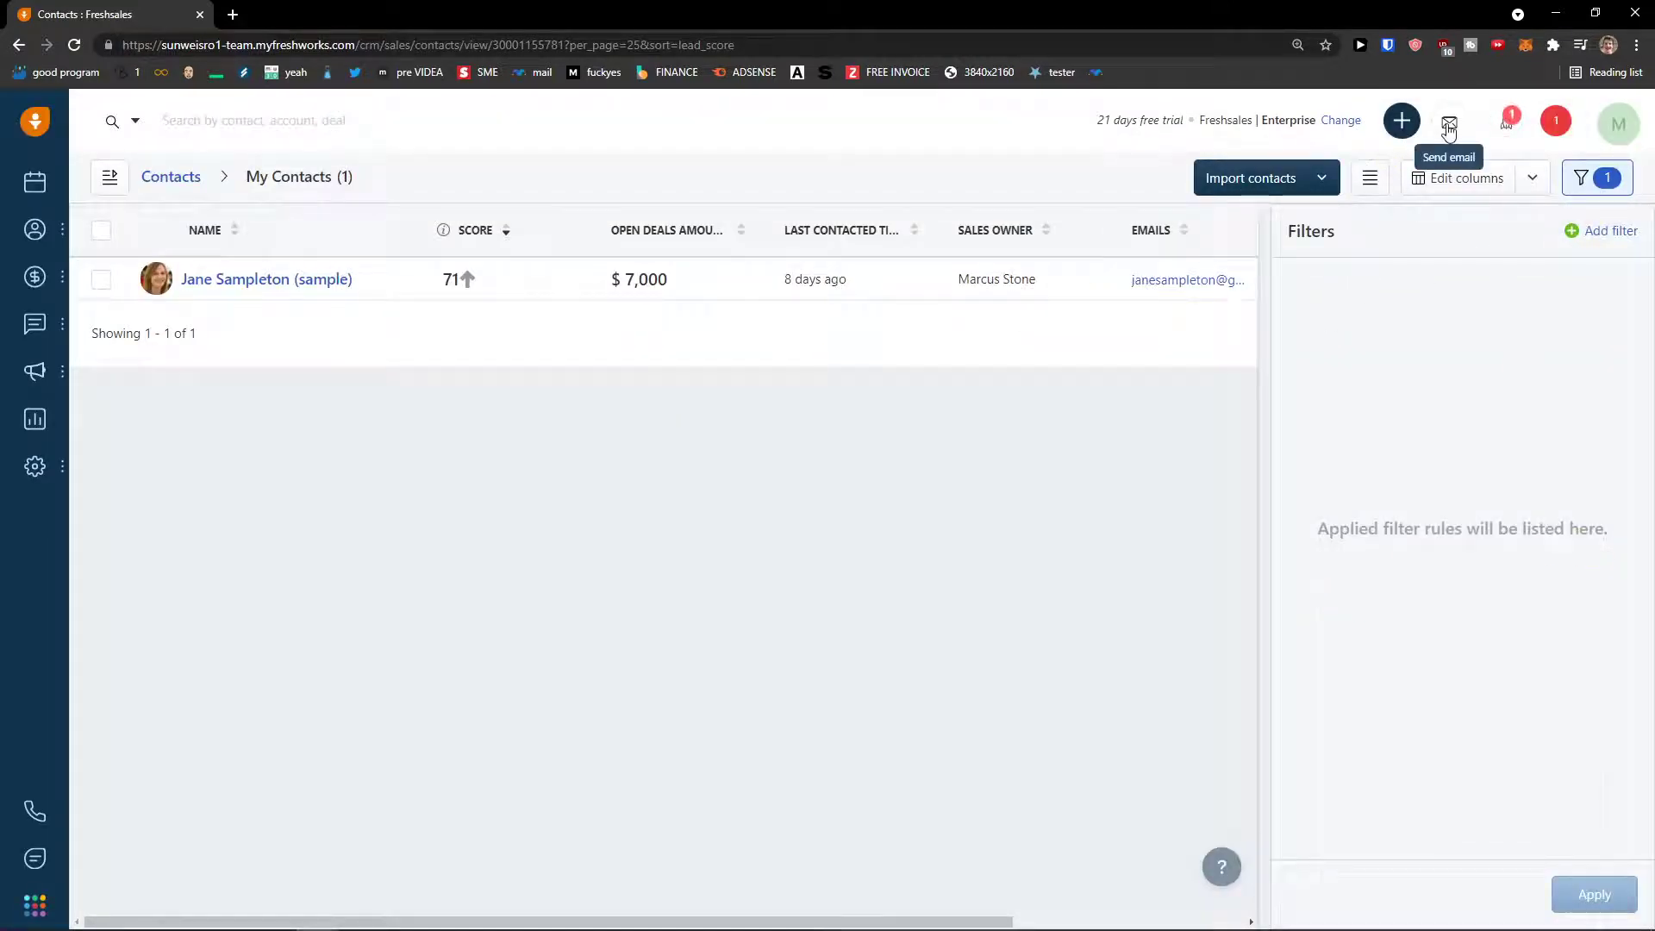
pyautogui.click(1595, 177)
pyautogui.click(1401, 122)
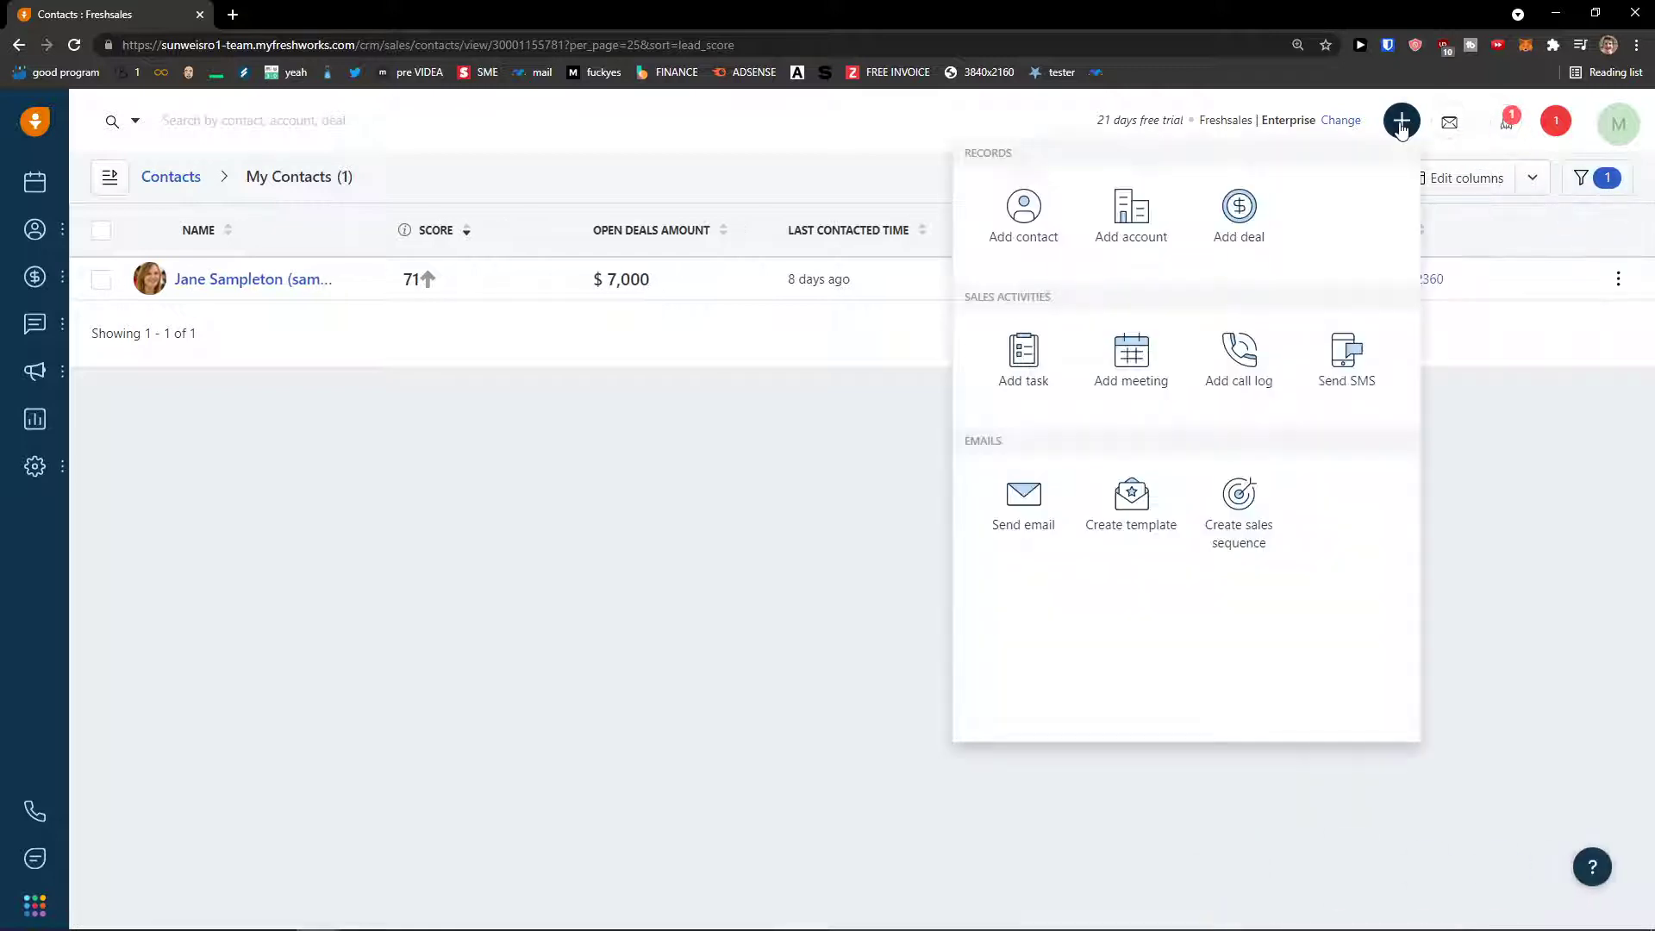
# - Start a new contact at 175% zoom and enter its first and last name
pyautogui.click(1036, 233)
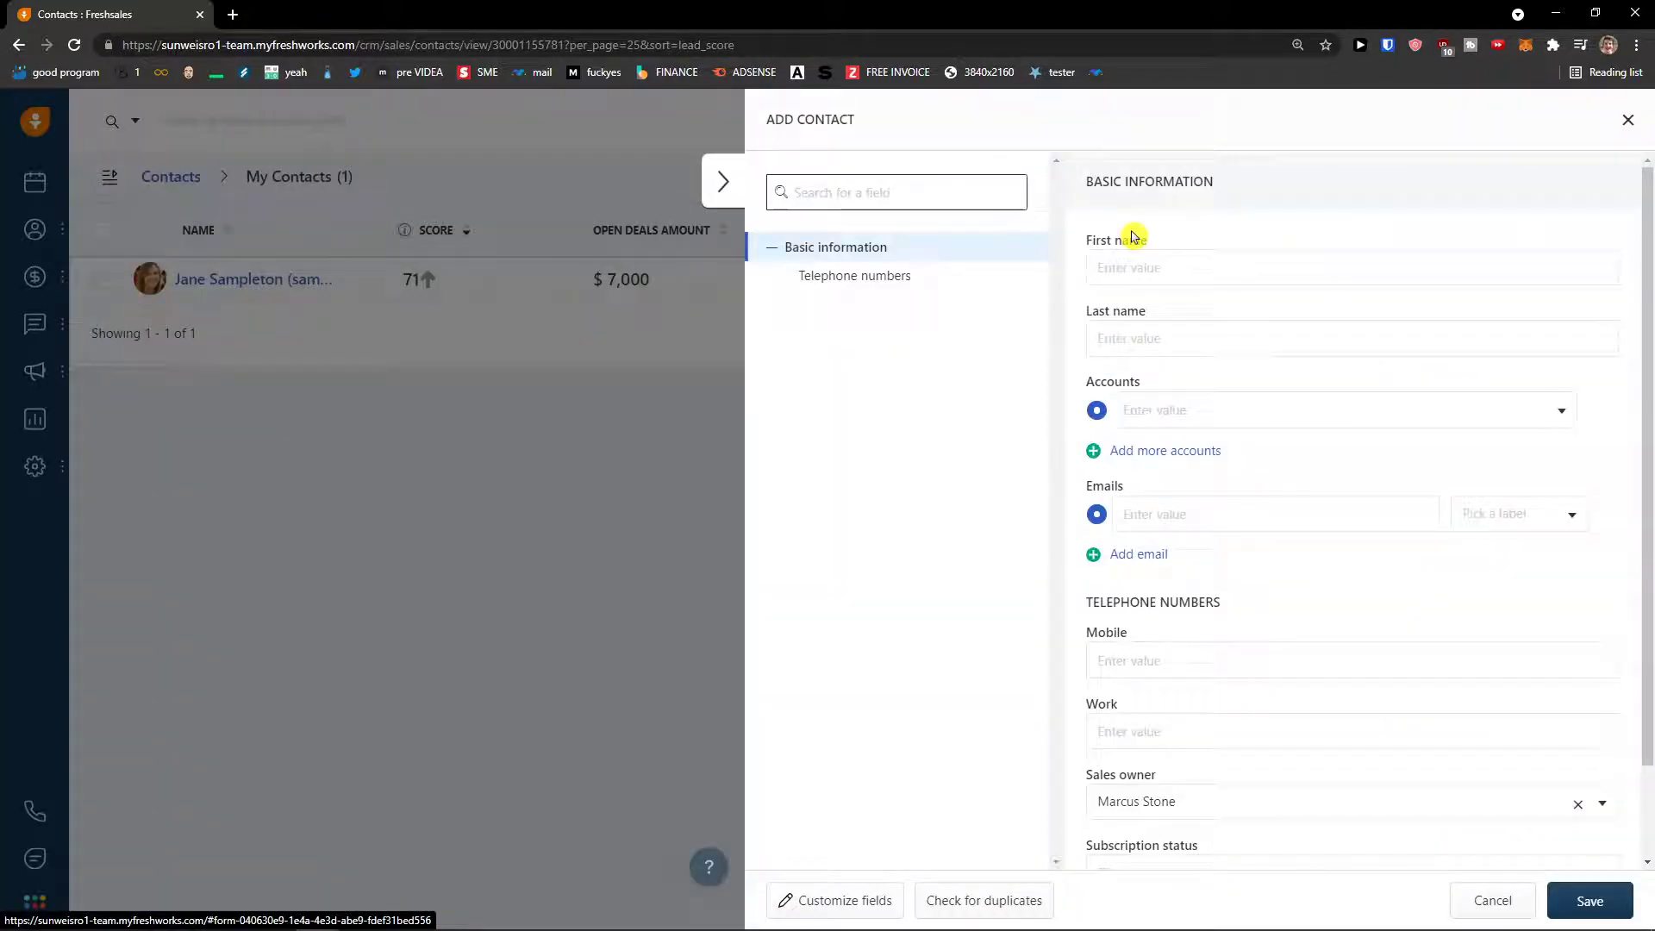
pyautogui.click(1197, 271)
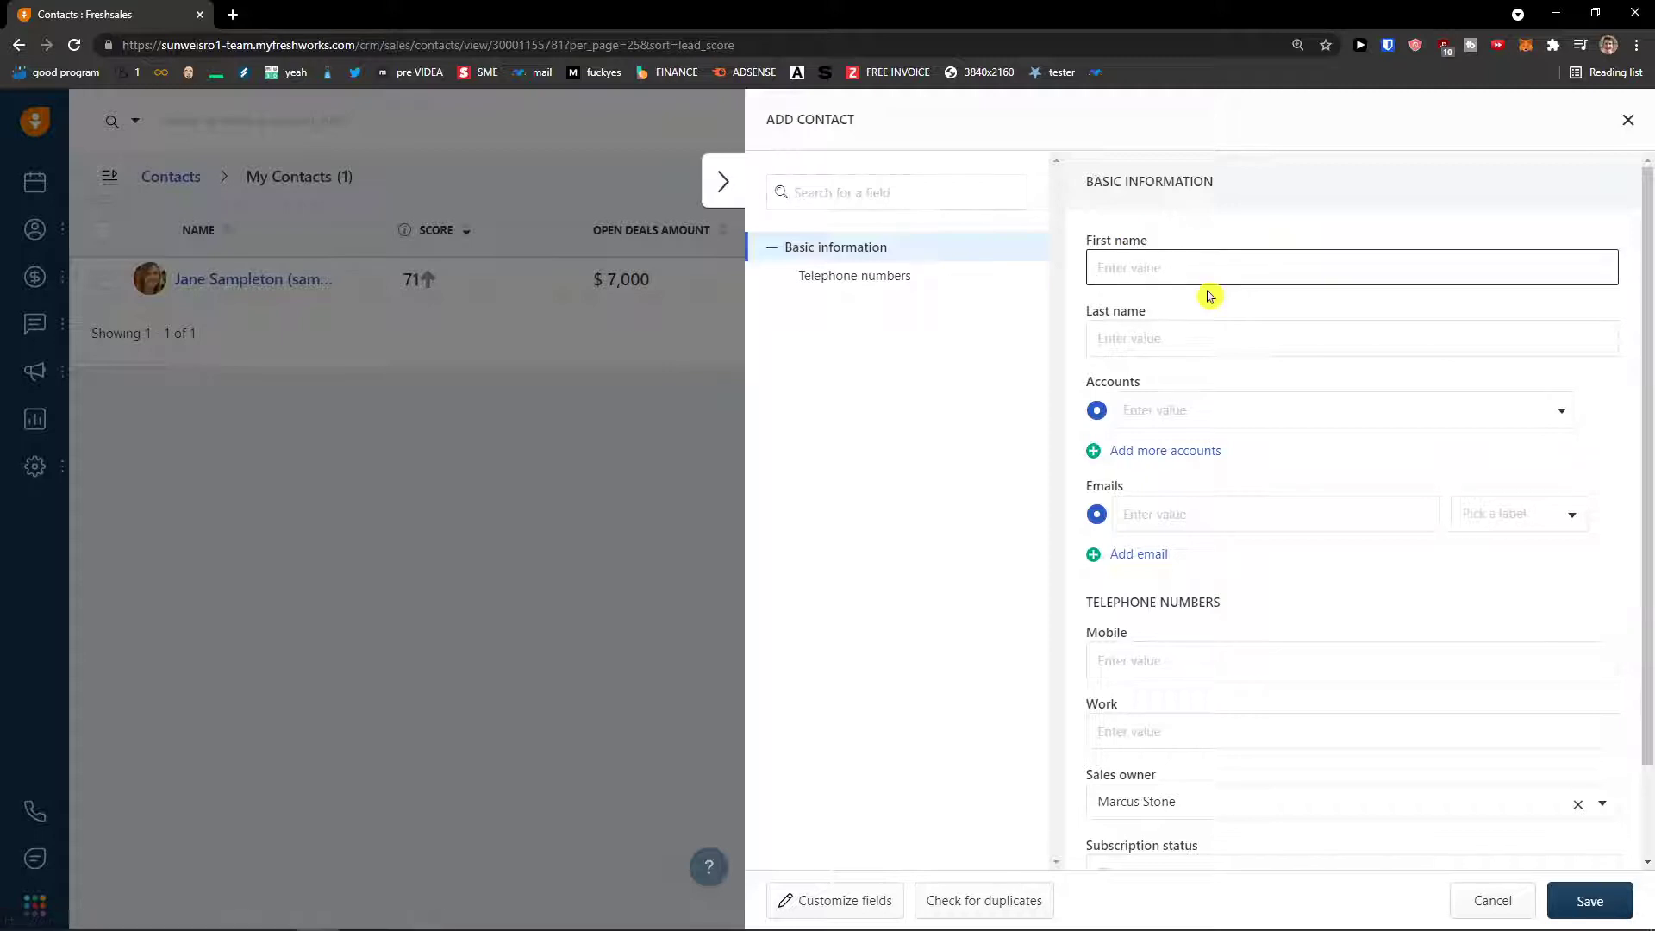
pyautogui.hotkey('ctrl', '+')
pyautogui.hotkey('ctrl', '+')
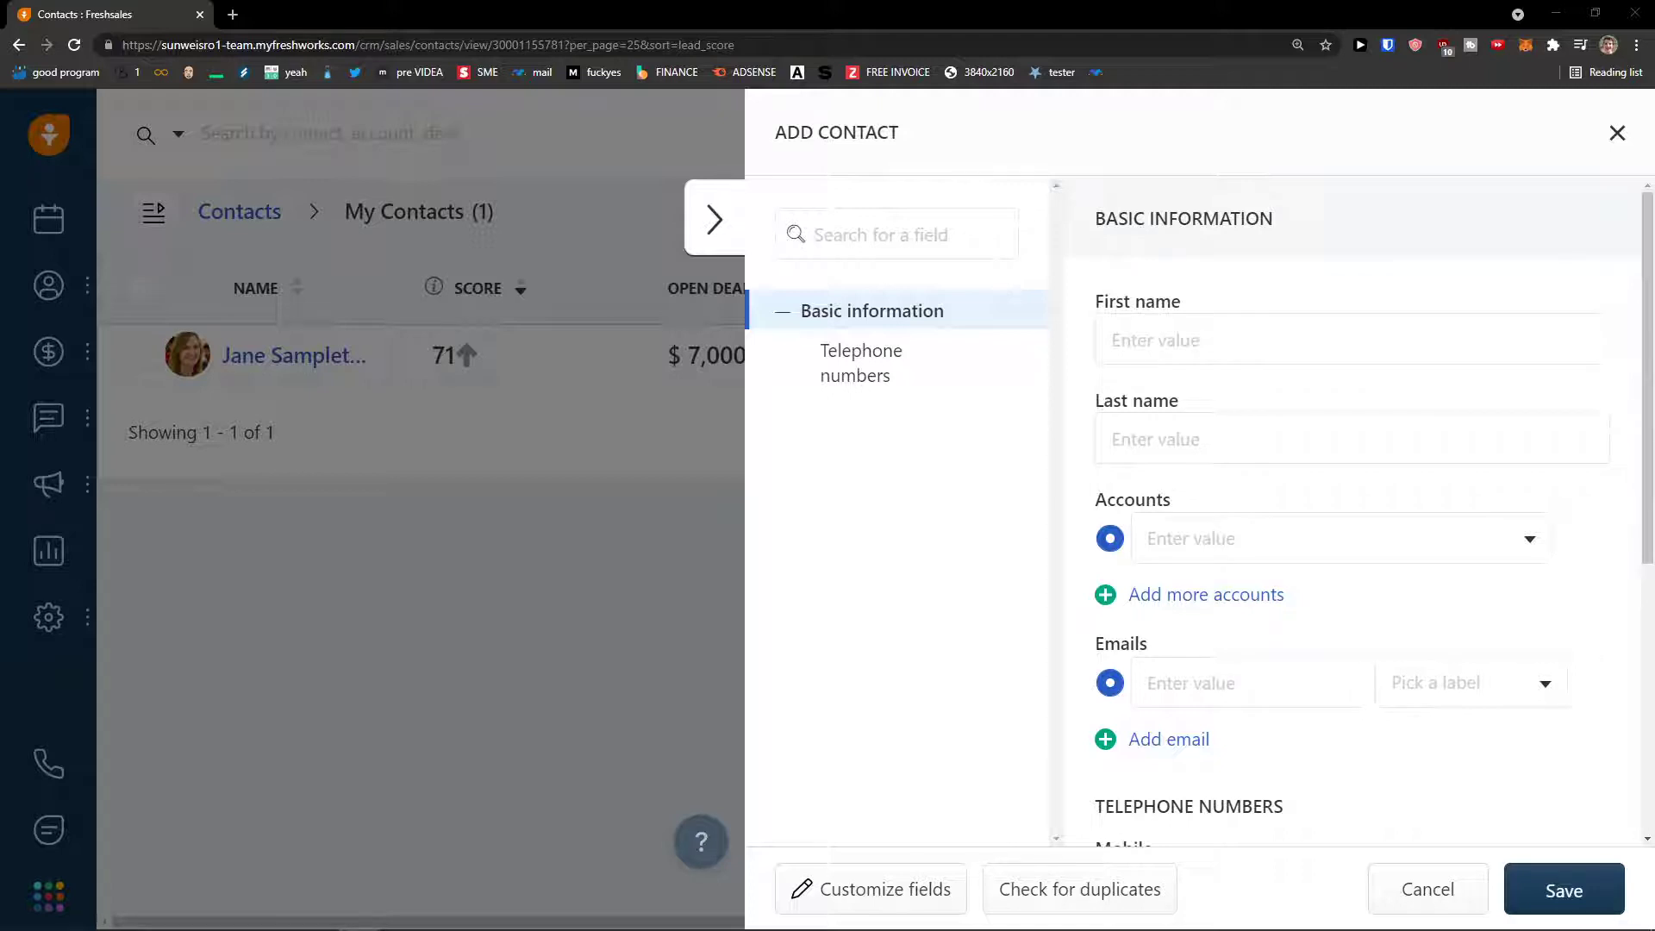
pyautogui.click(1149, 360)
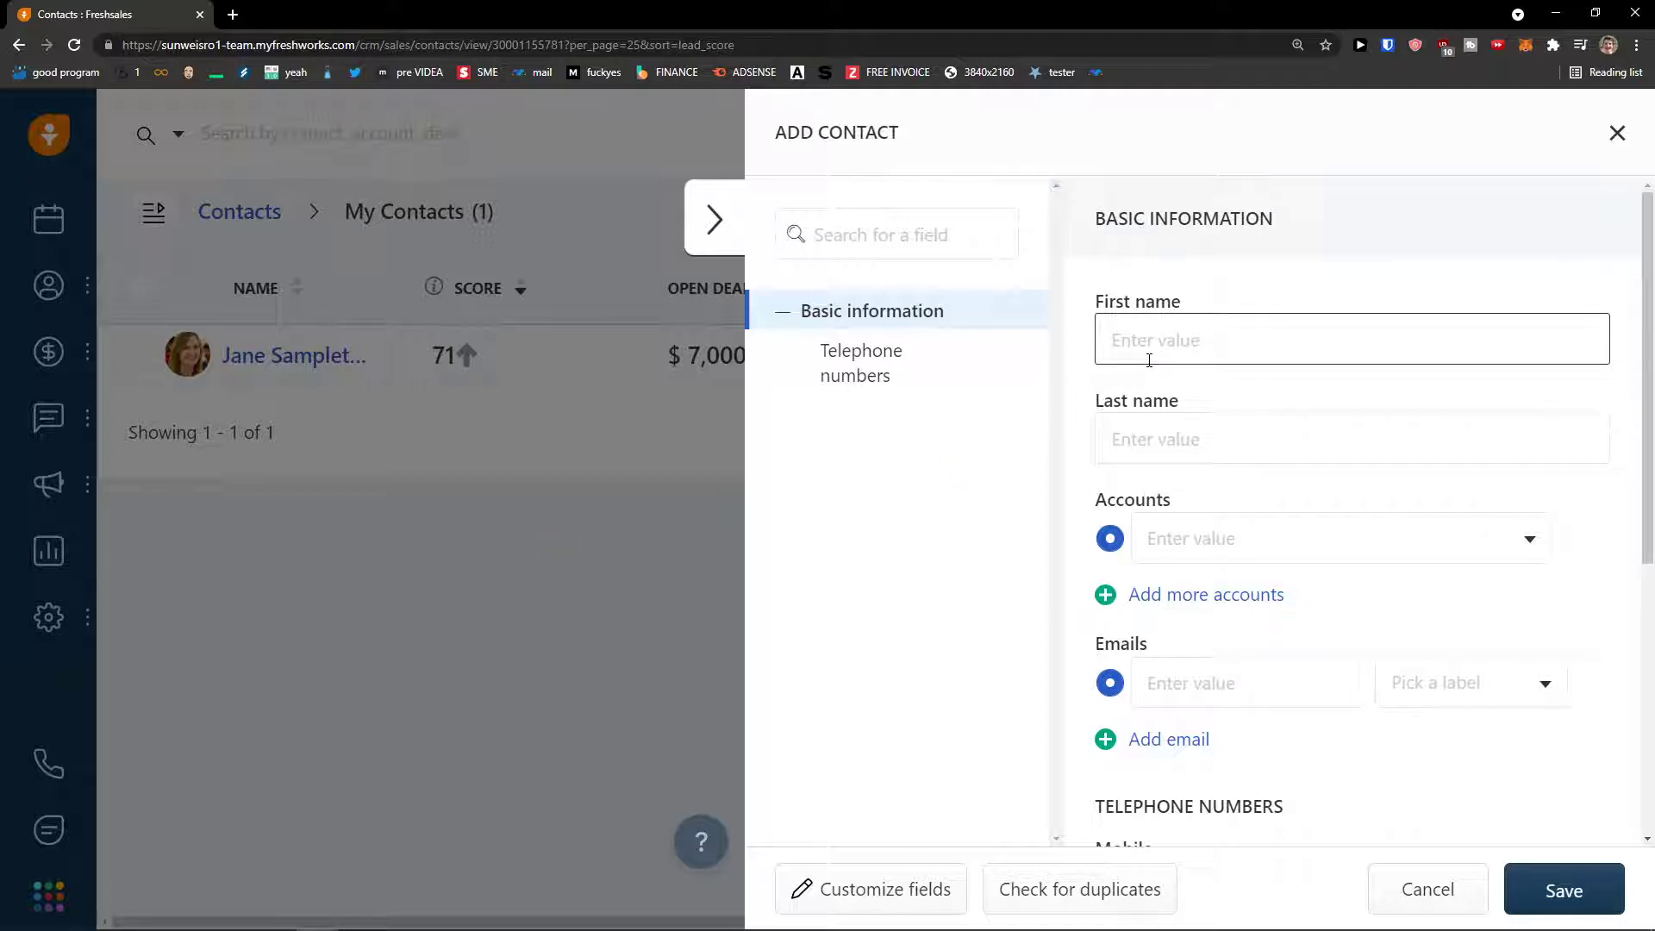
pyautogui.write('Marcus')
pyautogui.press('Tab')
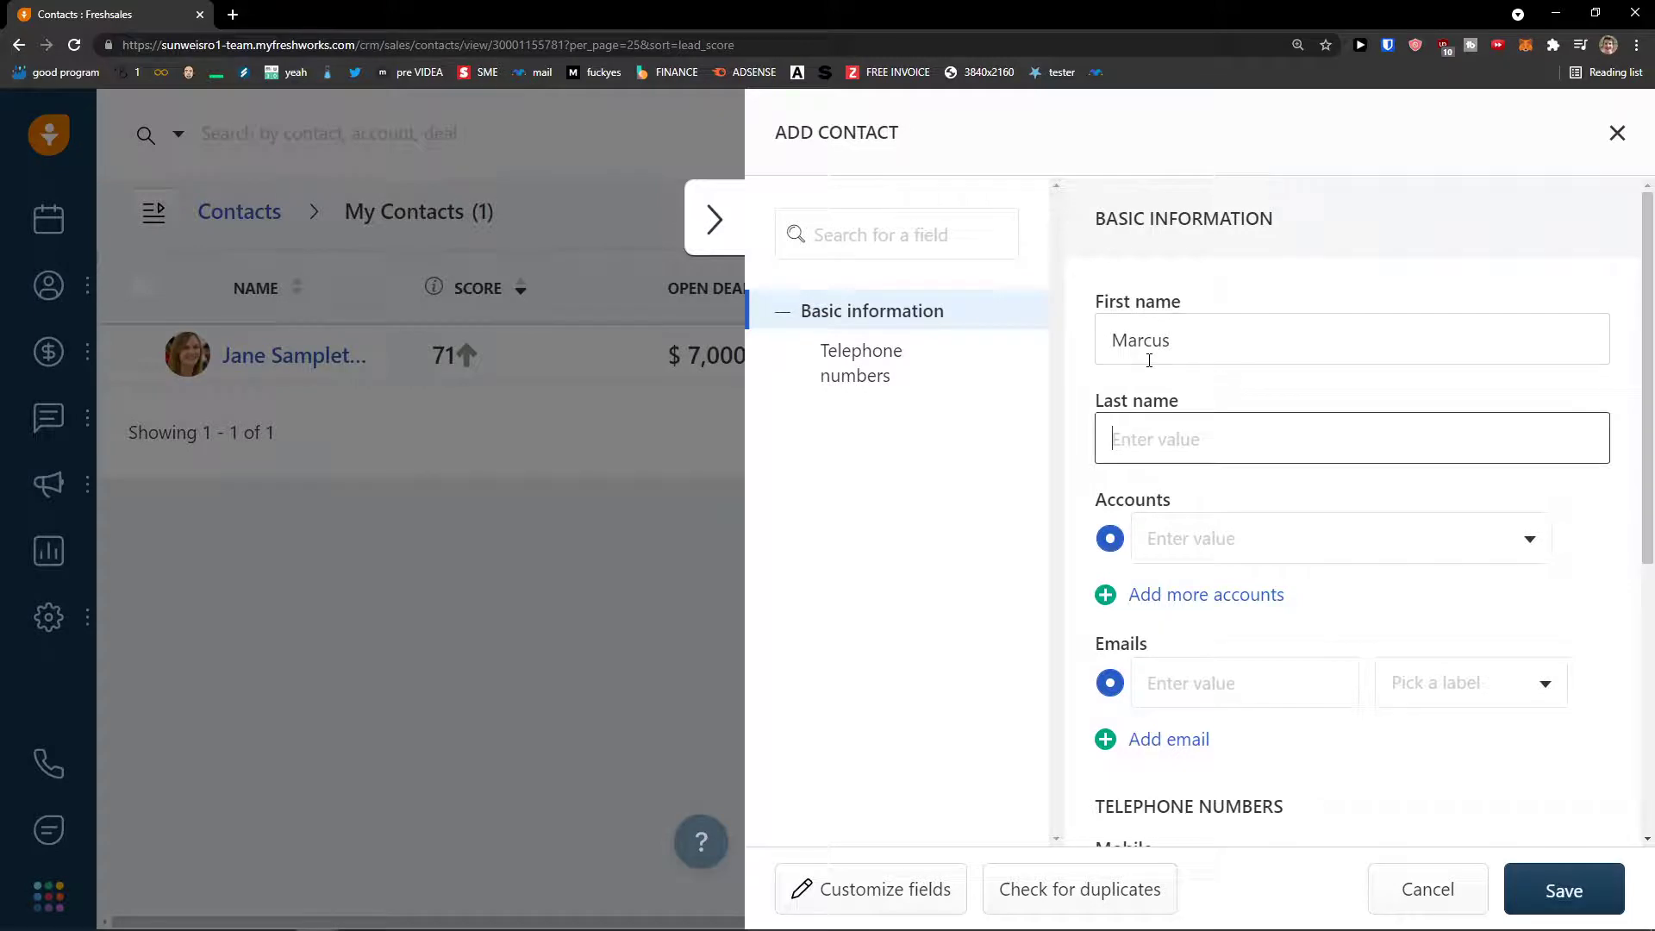
pyautogui.write('Contact')
# - Link the contact to the newly created account, searched as 'Sun'
pyautogui.scroll(-2, 1167, 380)
pyautogui.click(1159, 368)
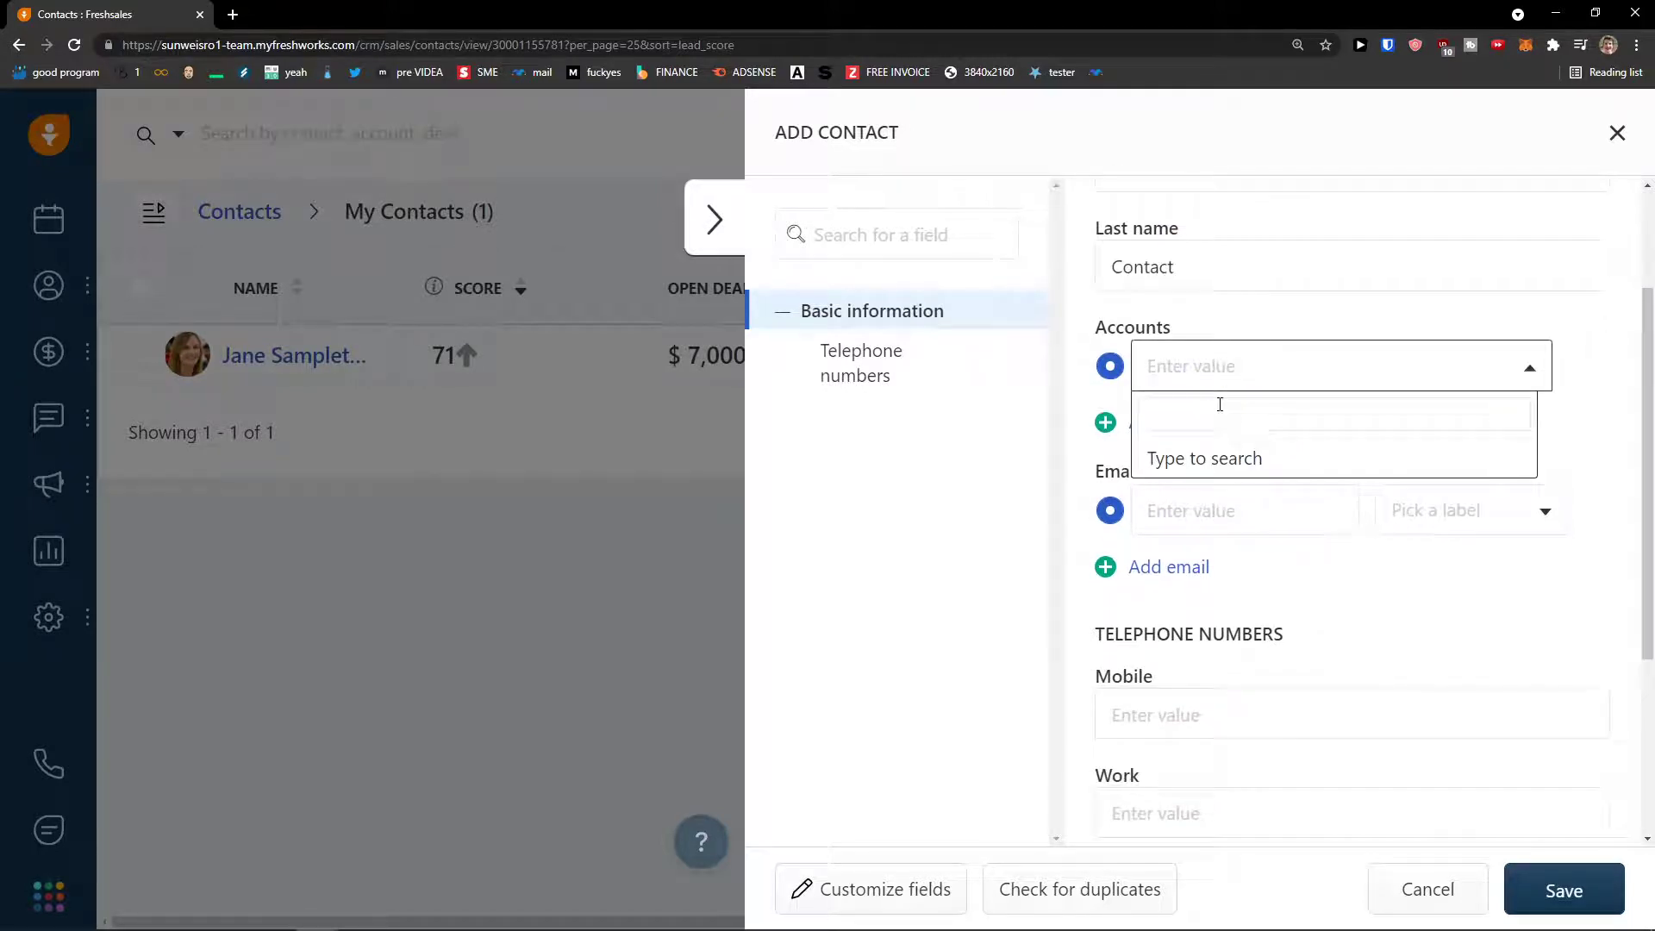
pyautogui.write('Sun')
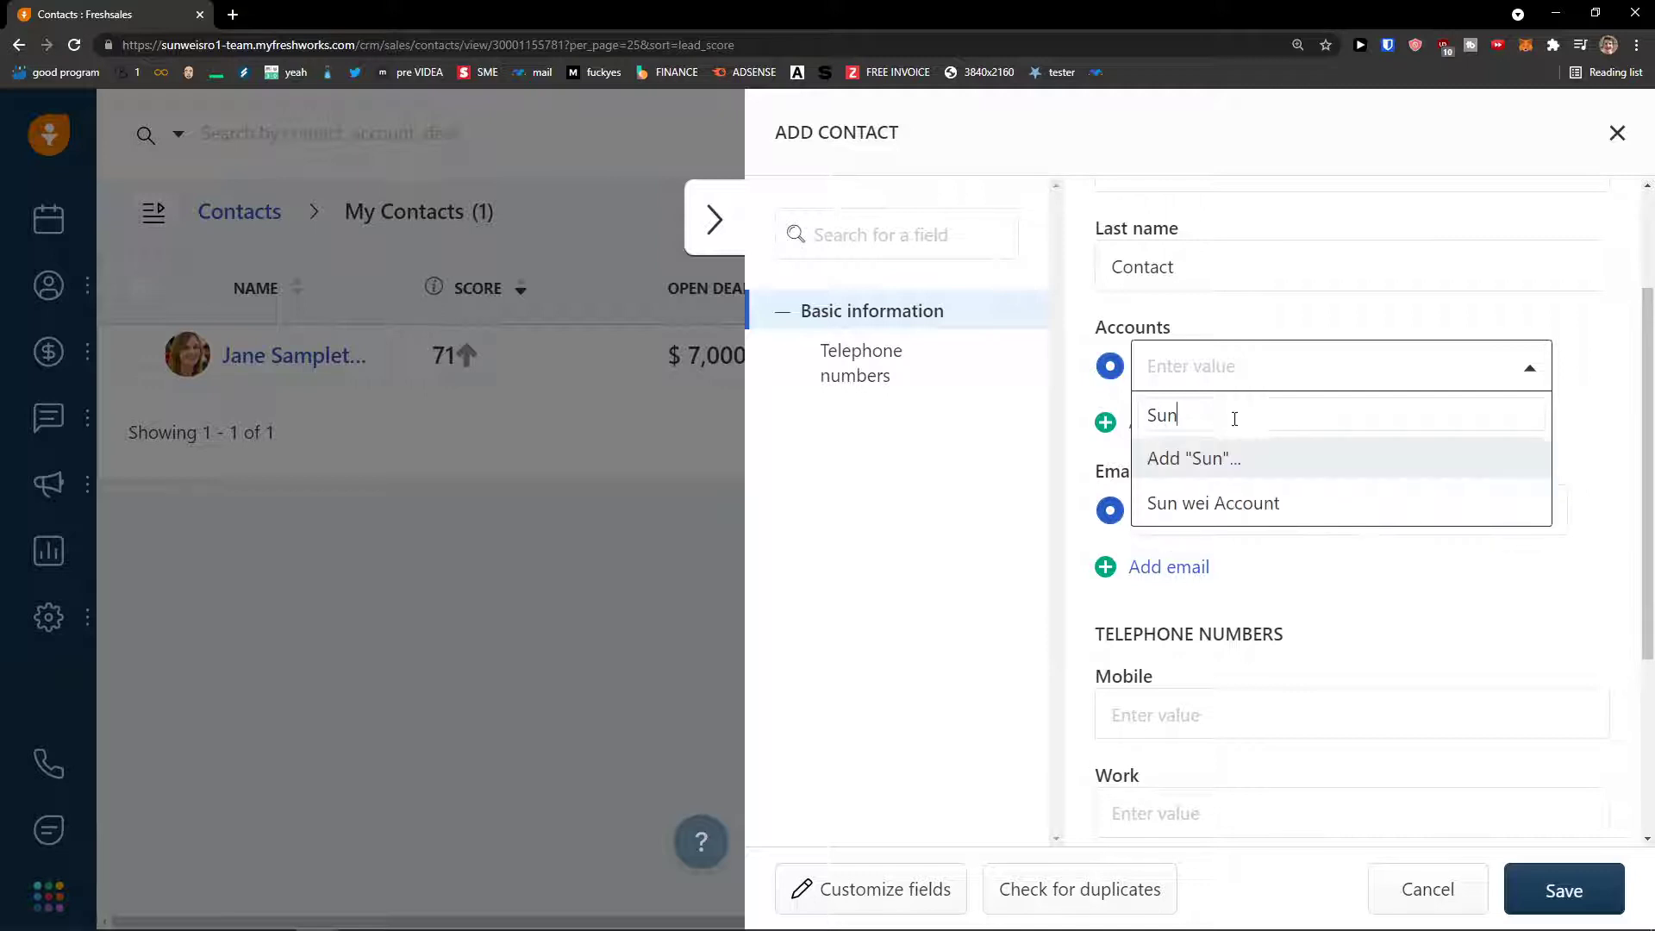
pyautogui.click(1217, 499)
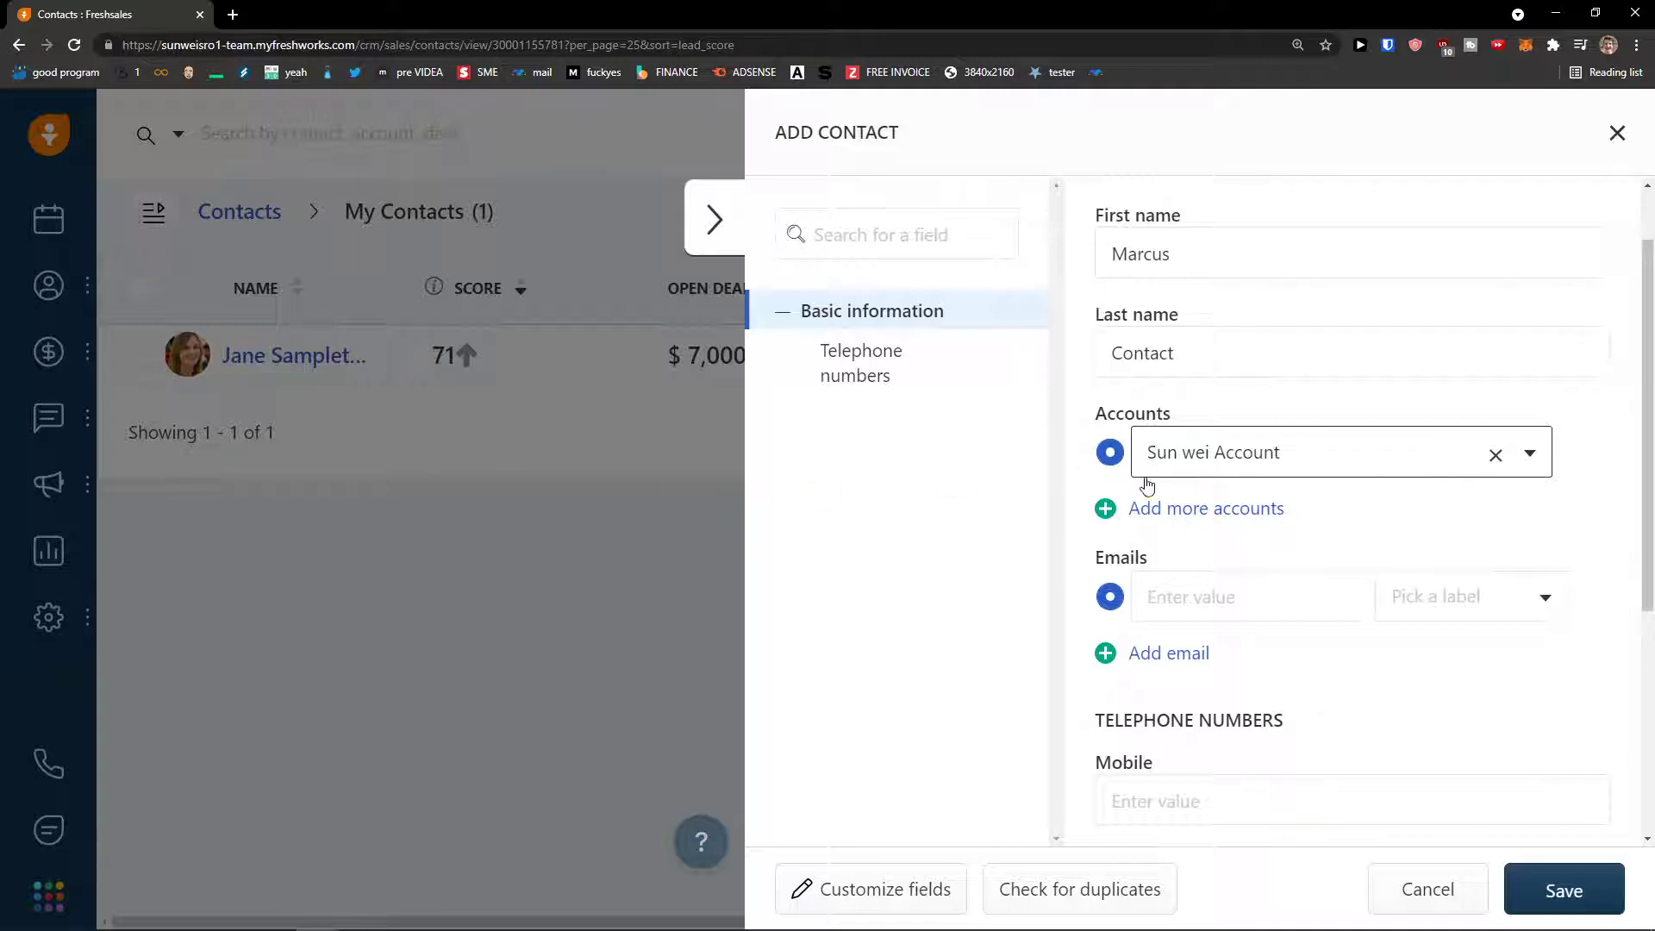
# - Enter the contact's email address with the Work label
pyautogui.scroll(1, 1139, 482)
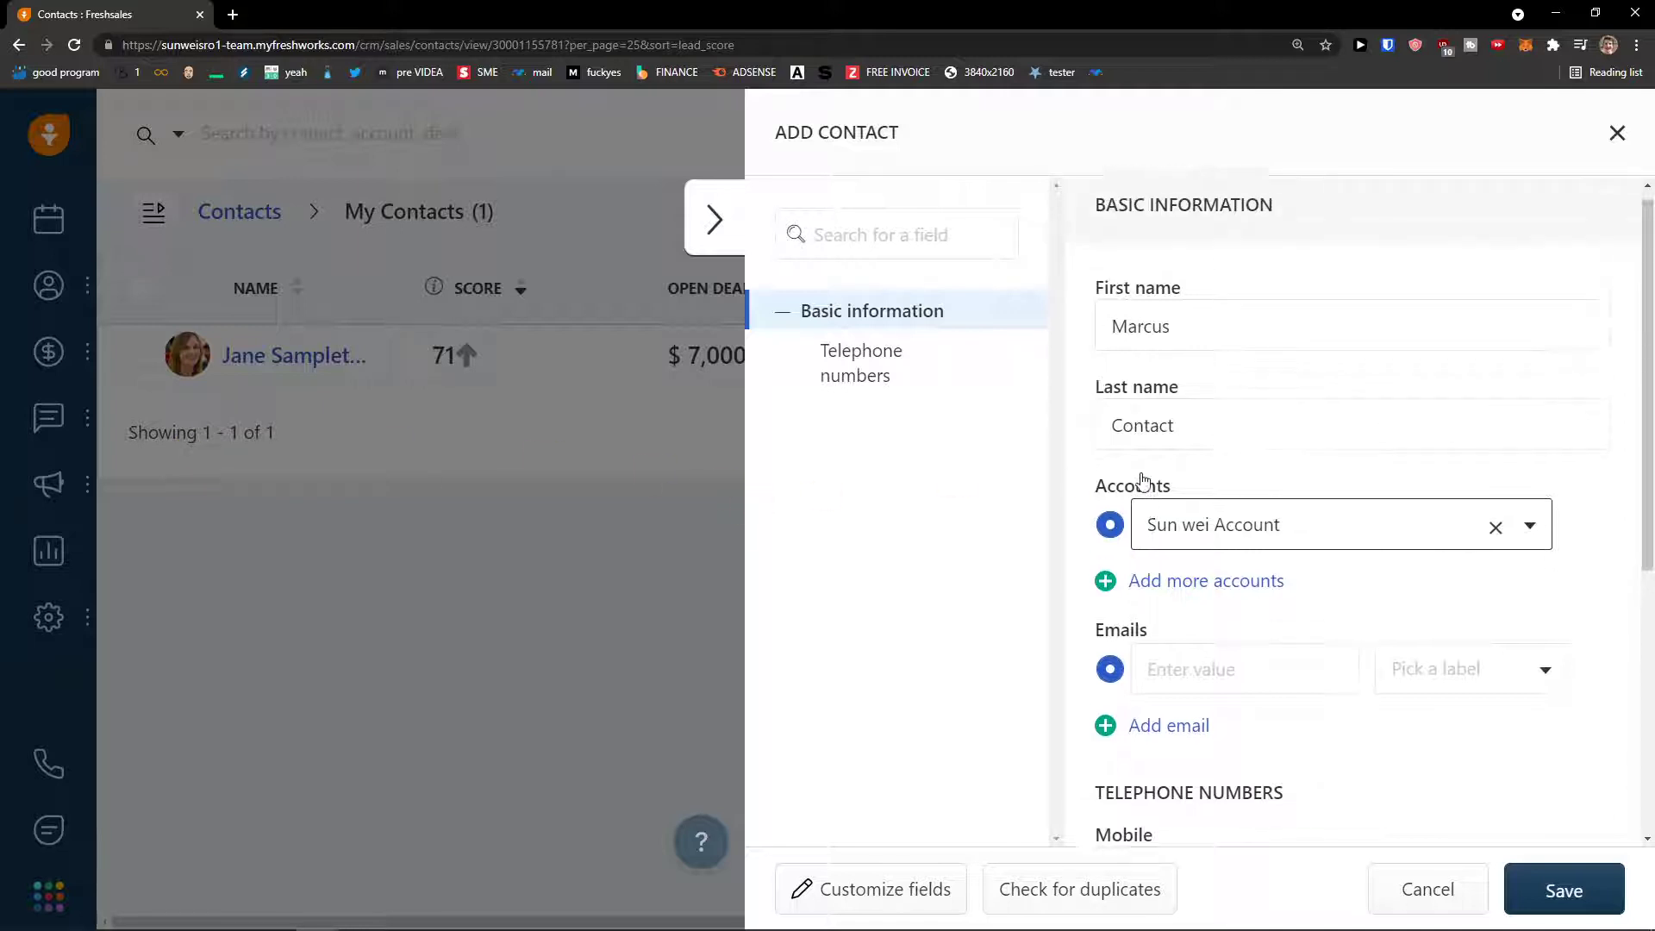
pyautogui.scroll(-2, 1138, 473)
pyautogui.click(1204, 497)
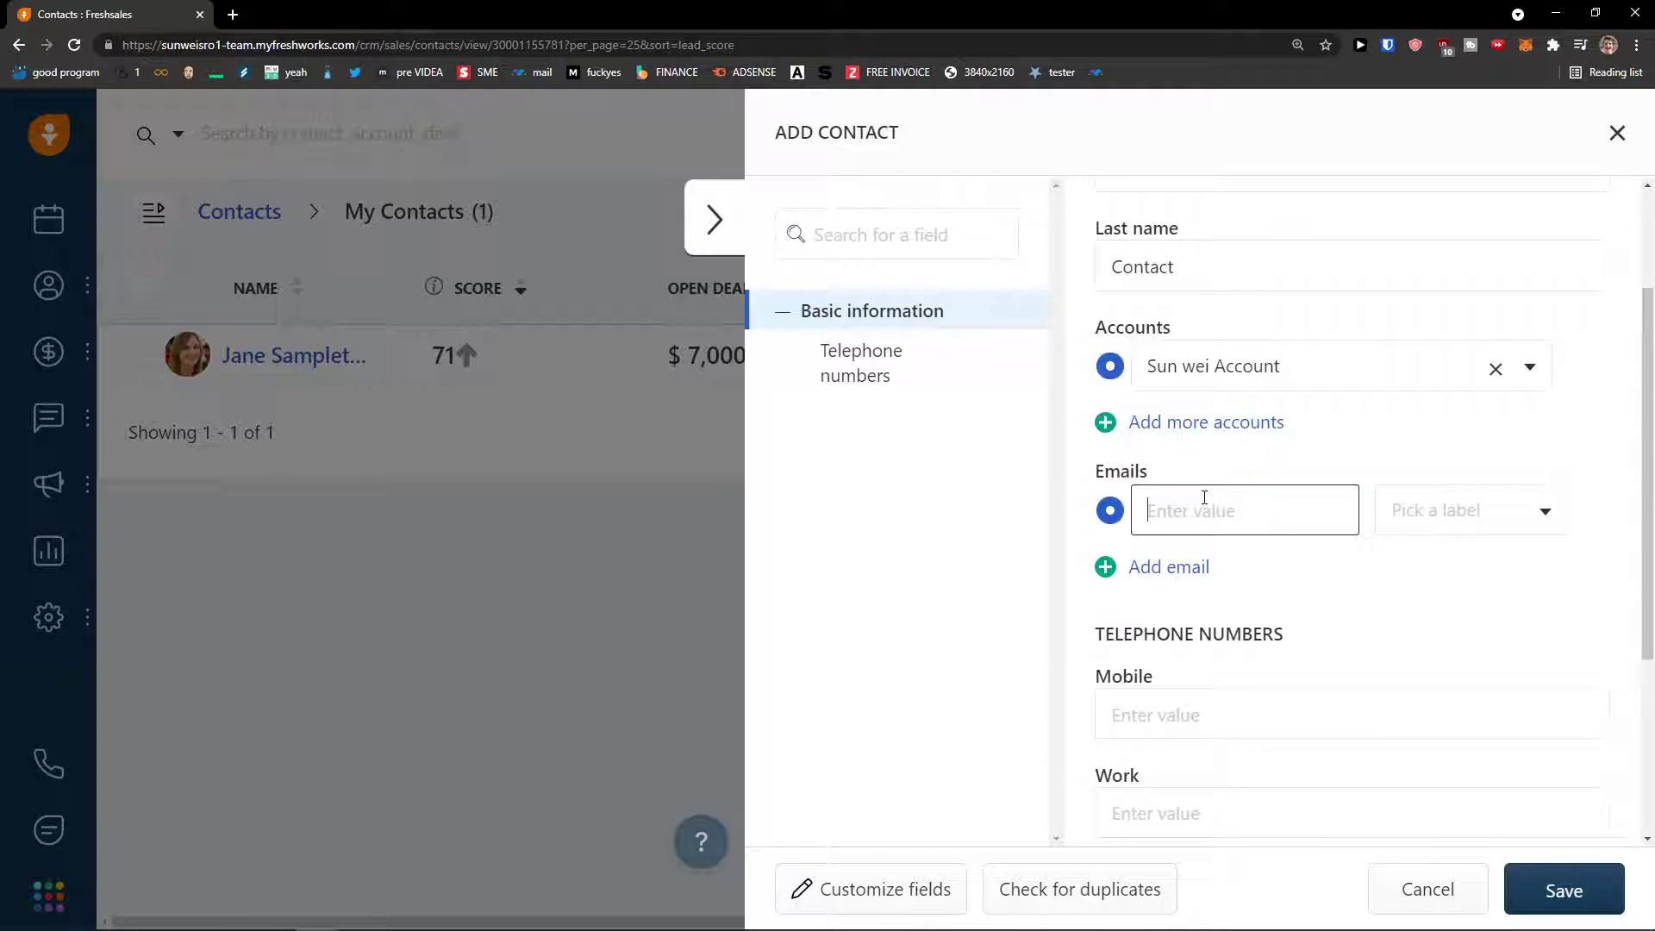
pyautogui.click(1503, 513)
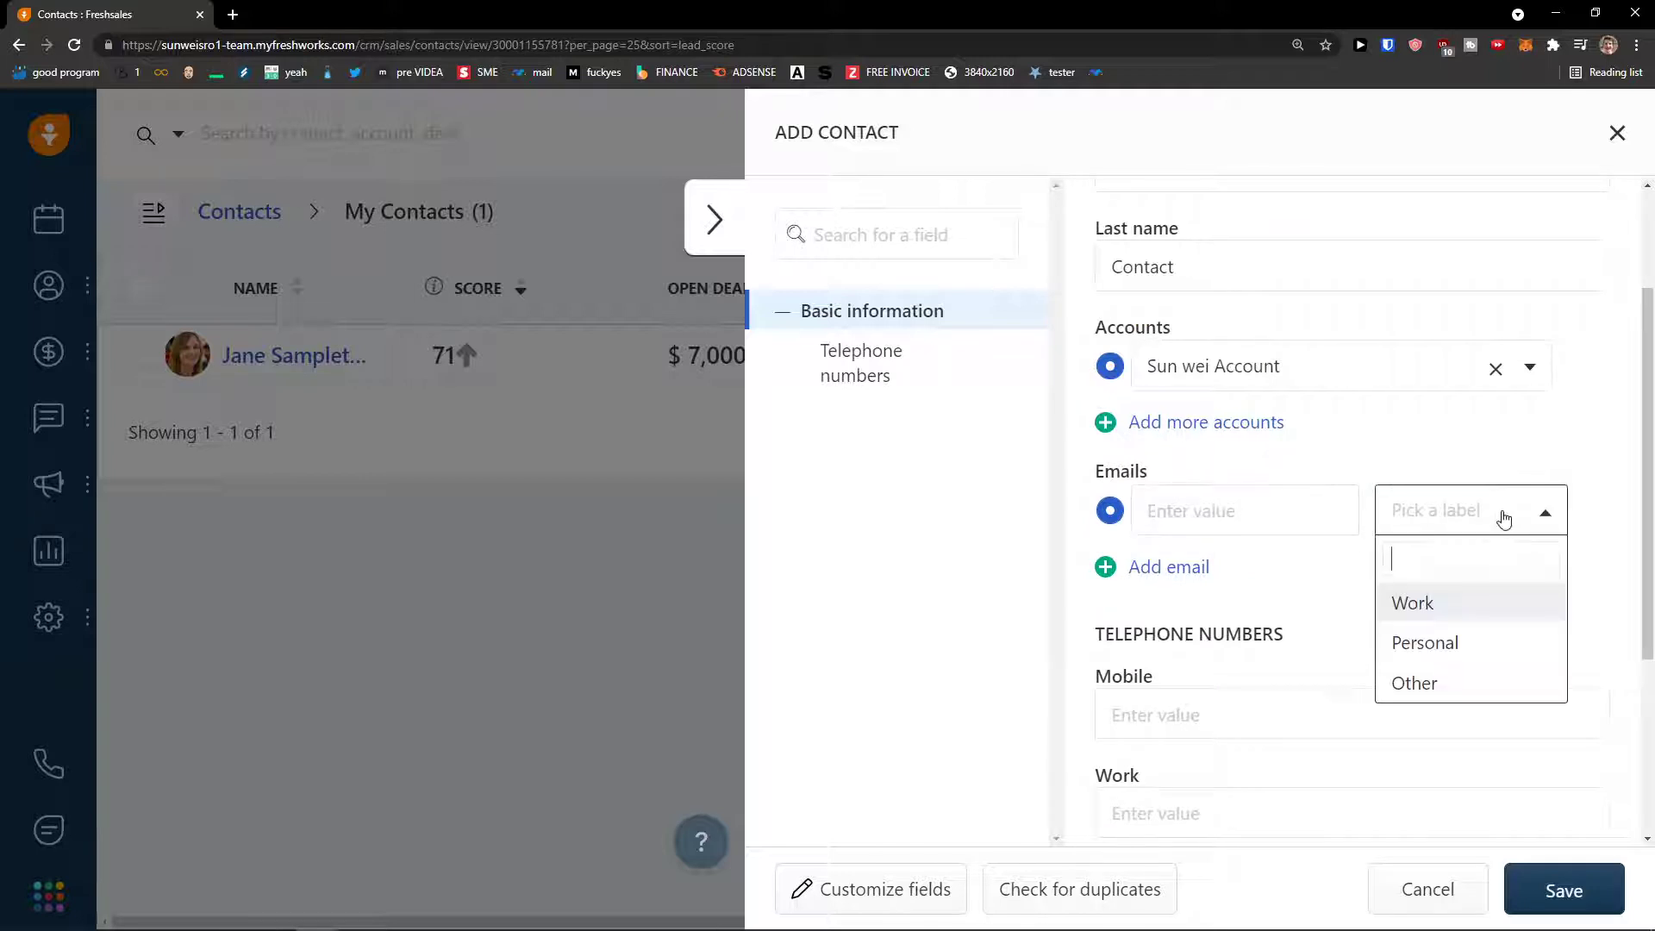
pyautogui.click(1411, 598)
pyautogui.click(1260, 502)
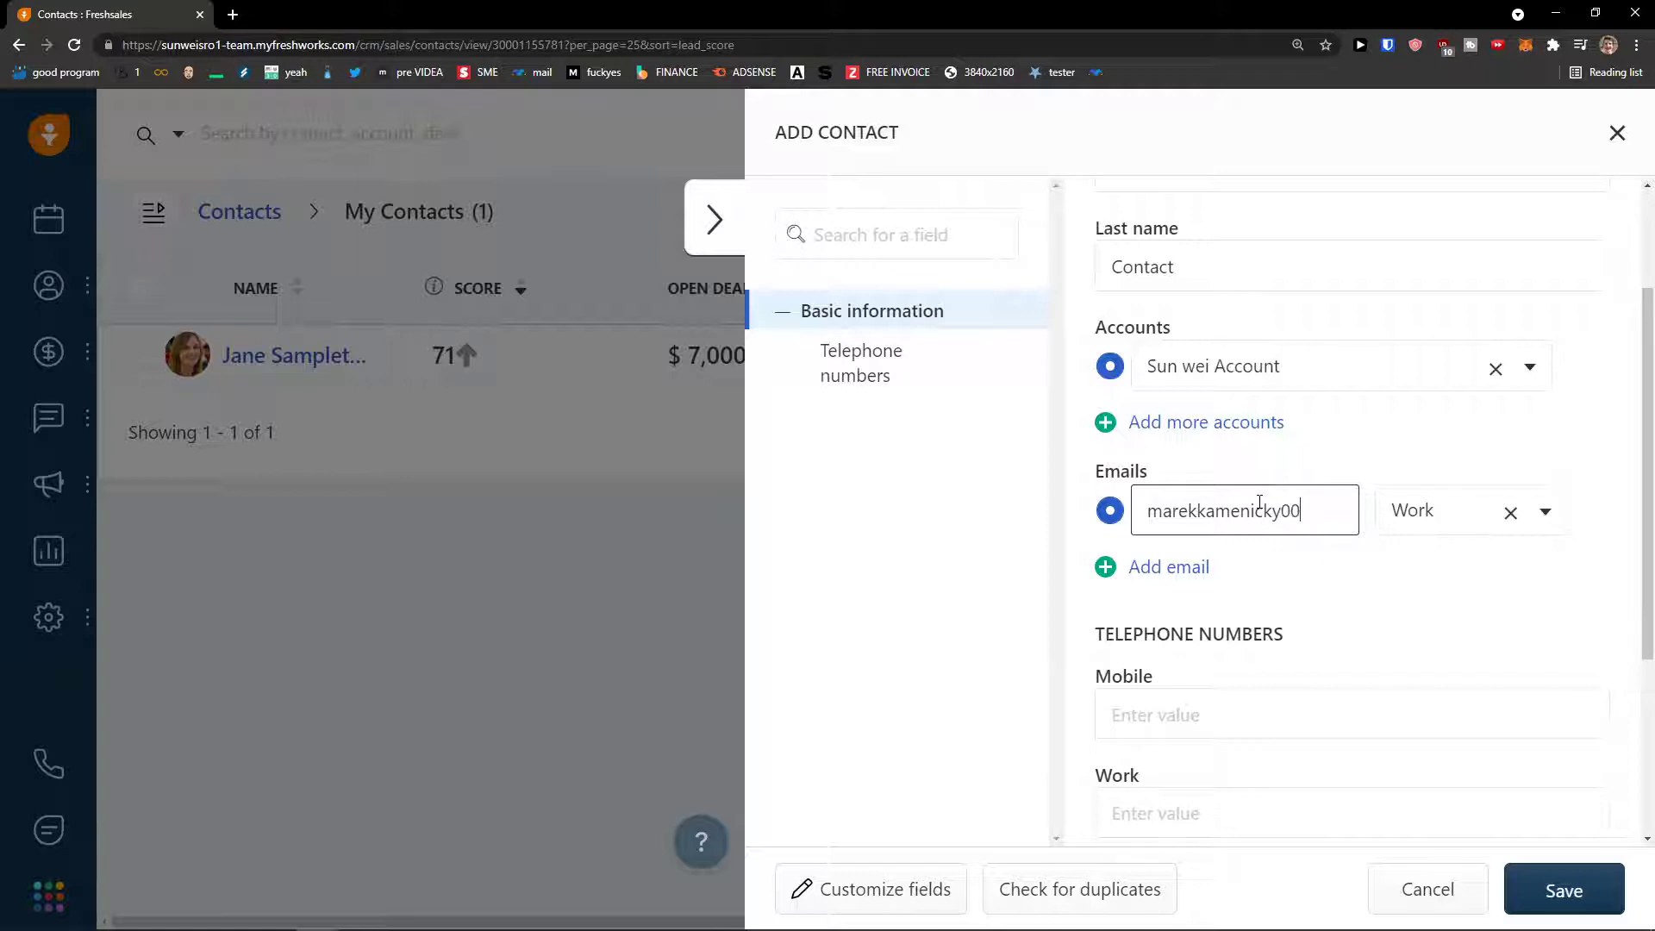
# - Enter the contact's mobile number and review the subscription status options
pyautogui.scroll(-2, 1241, 525)
pyautogui.click(1215, 547)
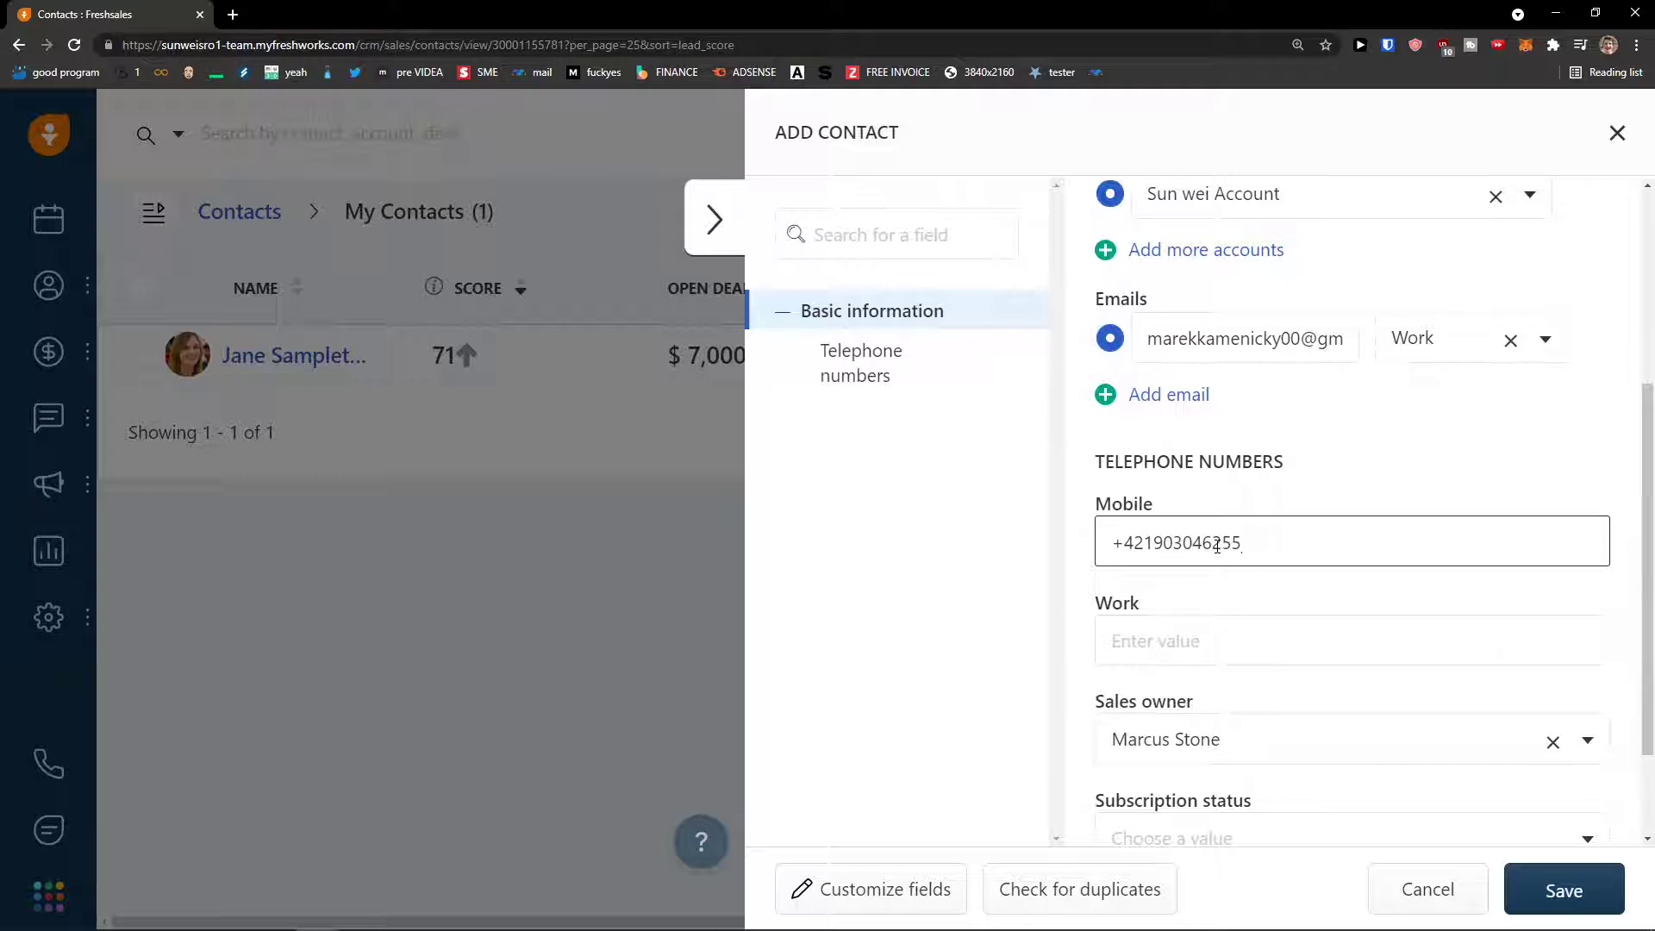
pyautogui.scroll(-2, 1215, 544)
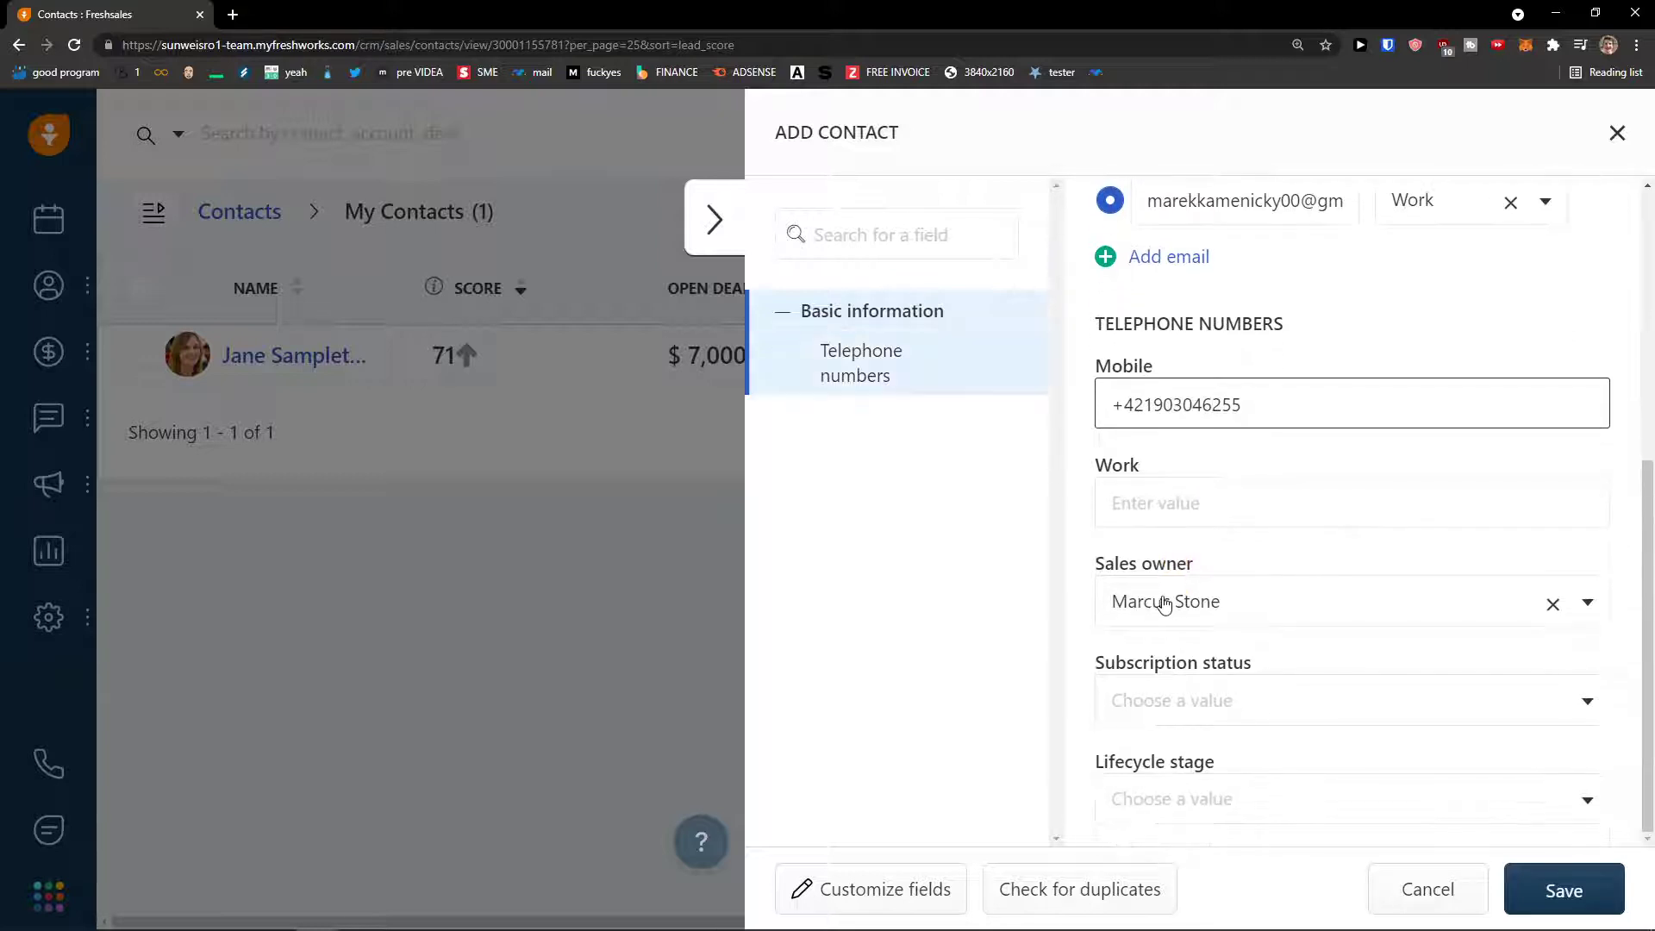
pyautogui.click(1202, 698)
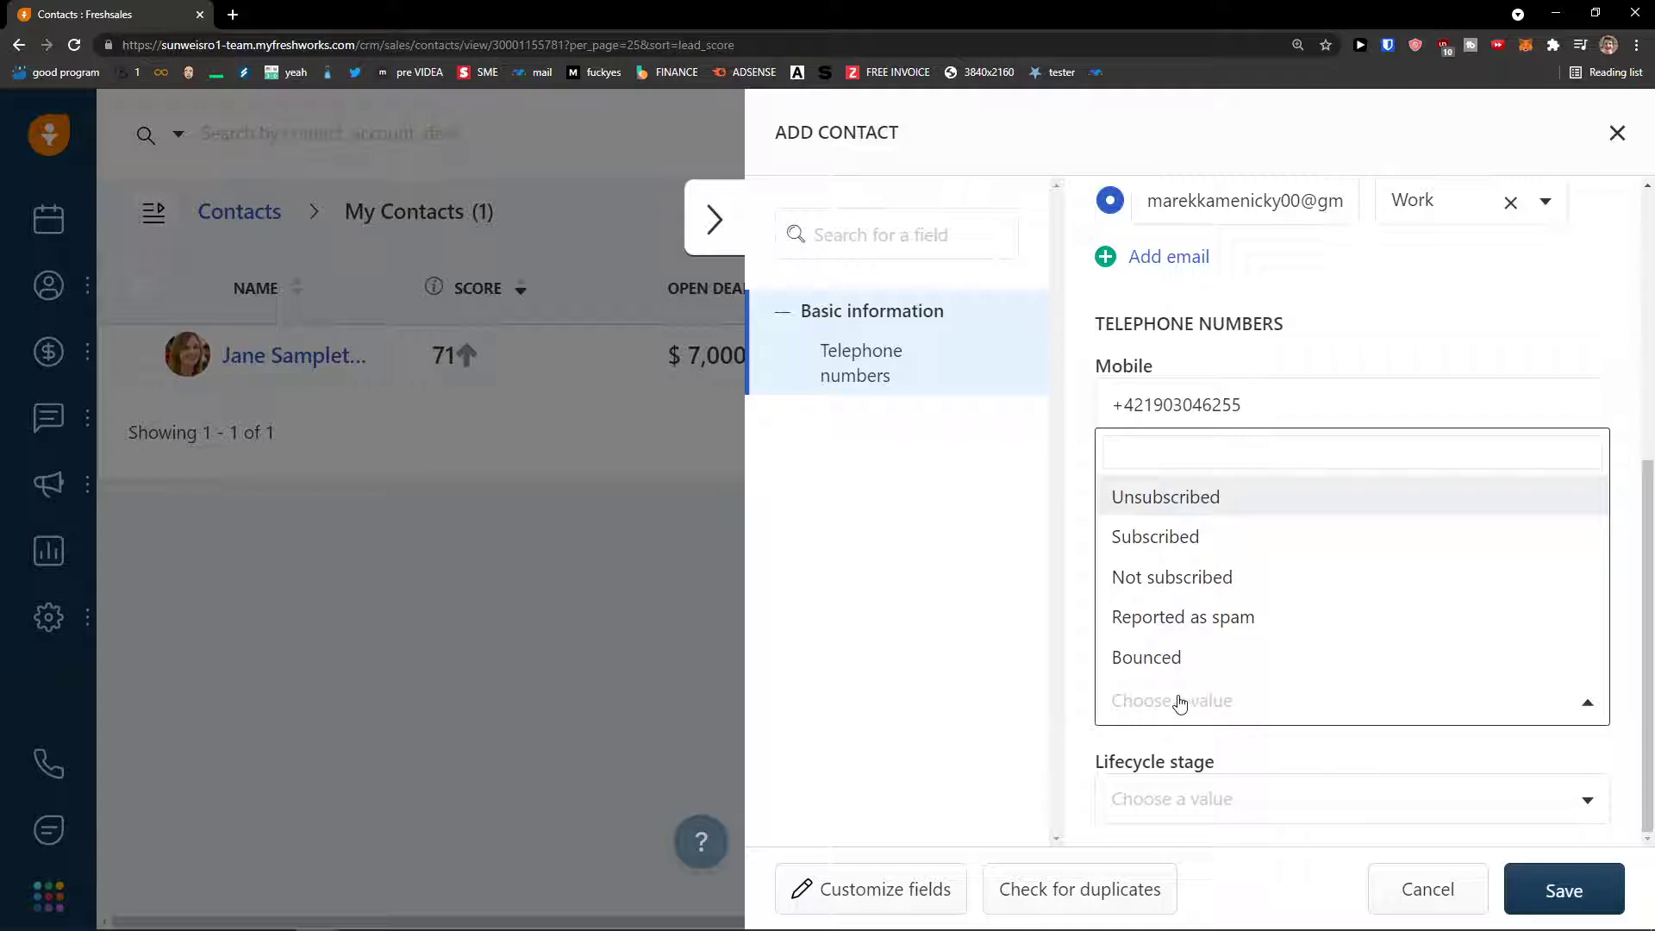
pyautogui.click(1083, 683)
pyautogui.click(1146, 516)
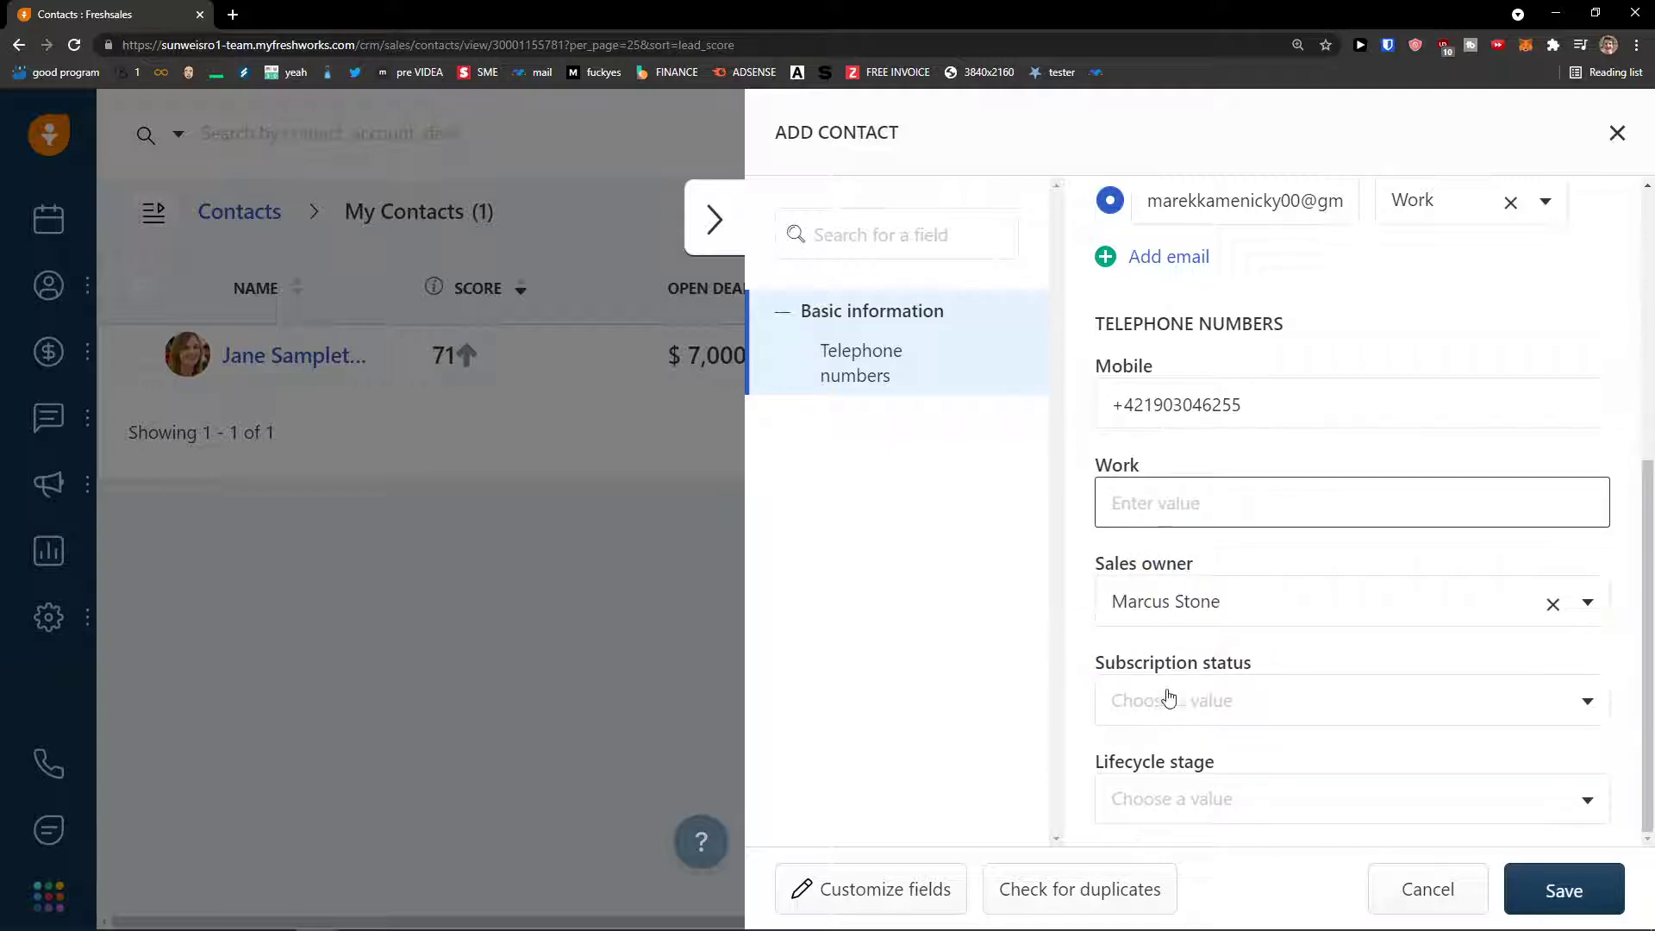
# - Set Lifecycle stage to Lead and save the new contact
pyautogui.click(1217, 797)
pyautogui.click(1156, 772)
pyautogui.click(1211, 799)
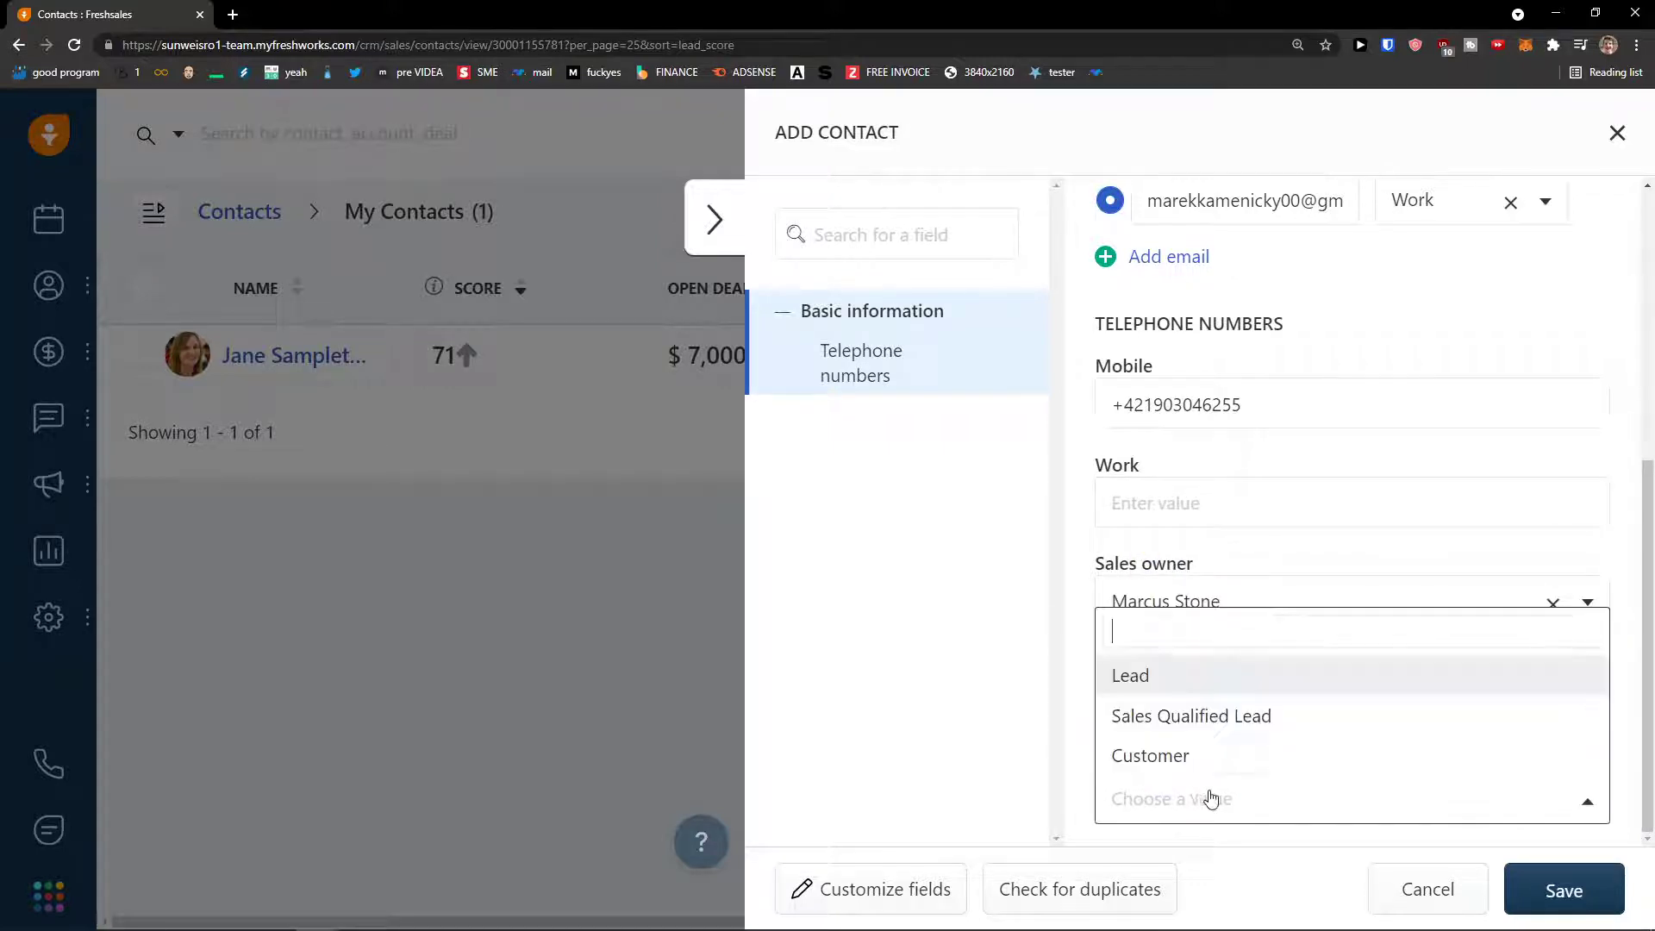
pyautogui.click(1200, 677)
pyautogui.scroll(6, 1120, 775)
pyautogui.scroll(-5, 1151, 773)
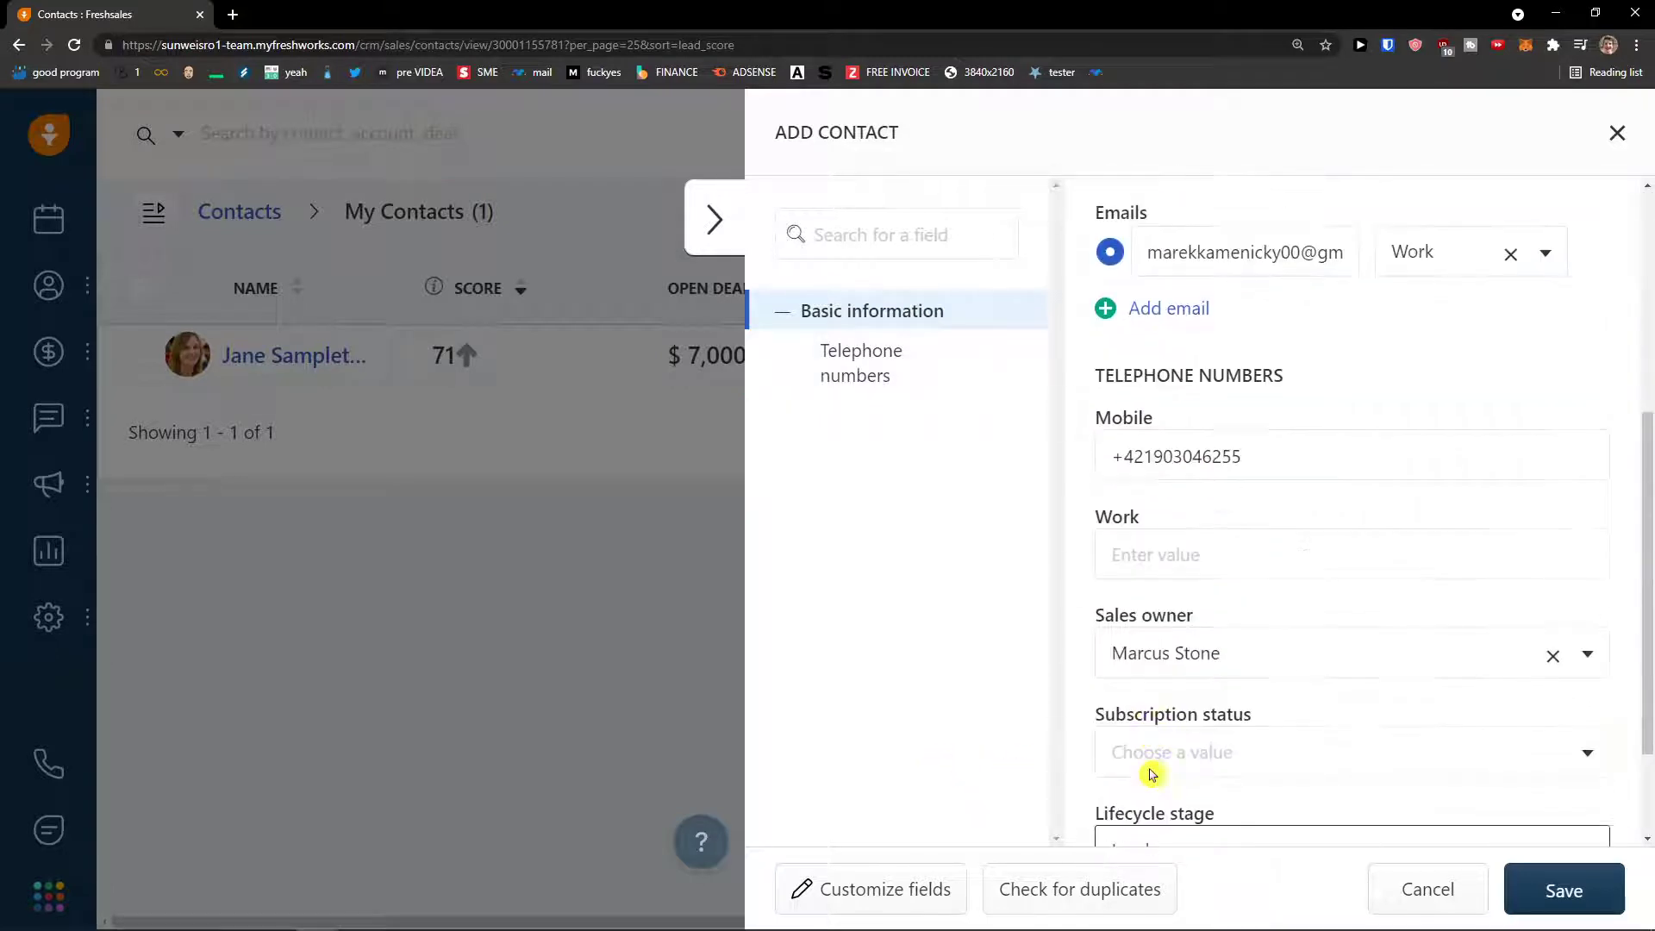
pyautogui.scroll(-2, 1152, 773)
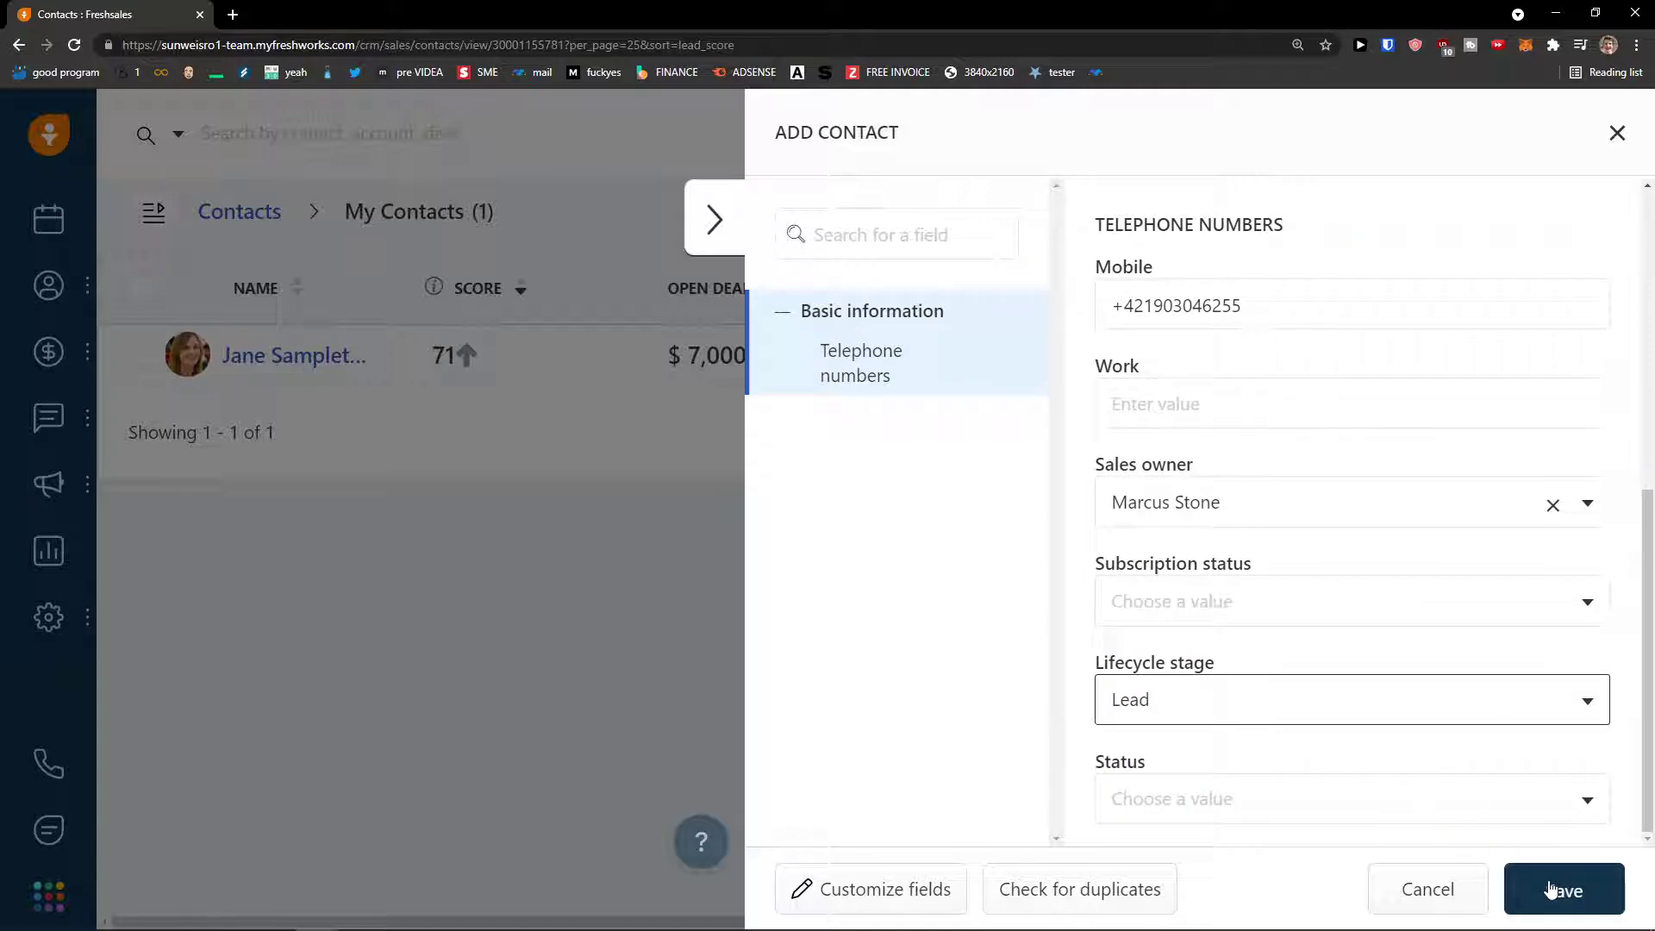
pyautogui.click(1550, 889)
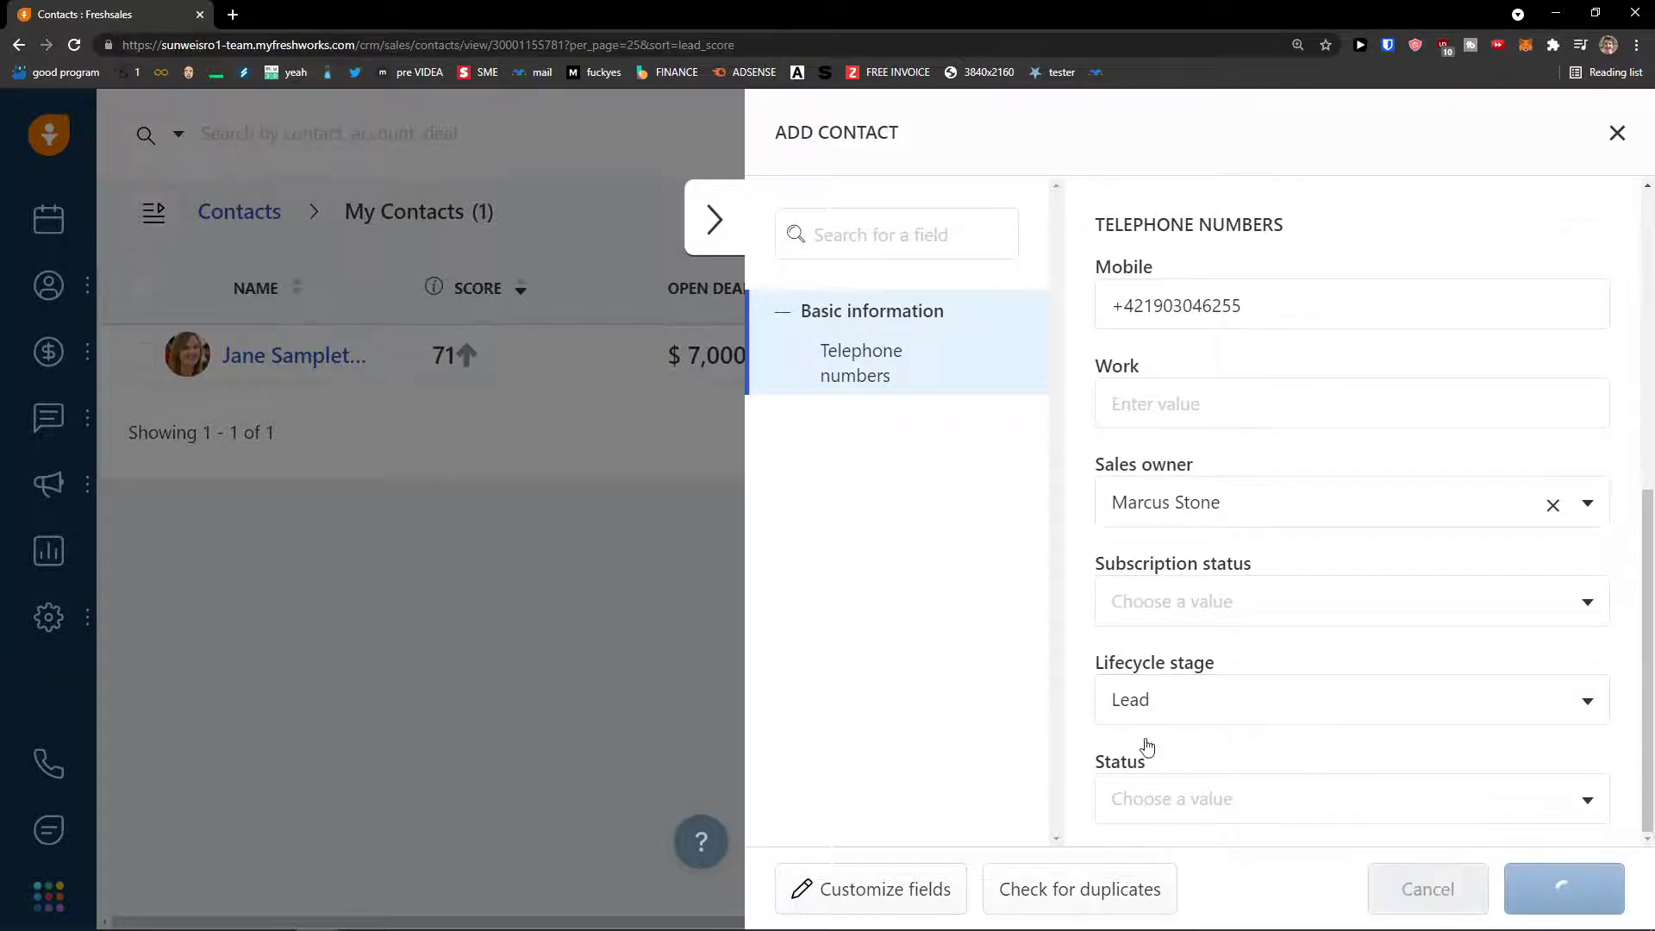
# - Zoom back to 125%, set the contact's status to Contacted, and review its score of 19
pyautogui.hotkey('ctrl', '-')
pyautogui.hotkey('ctrl', '-')
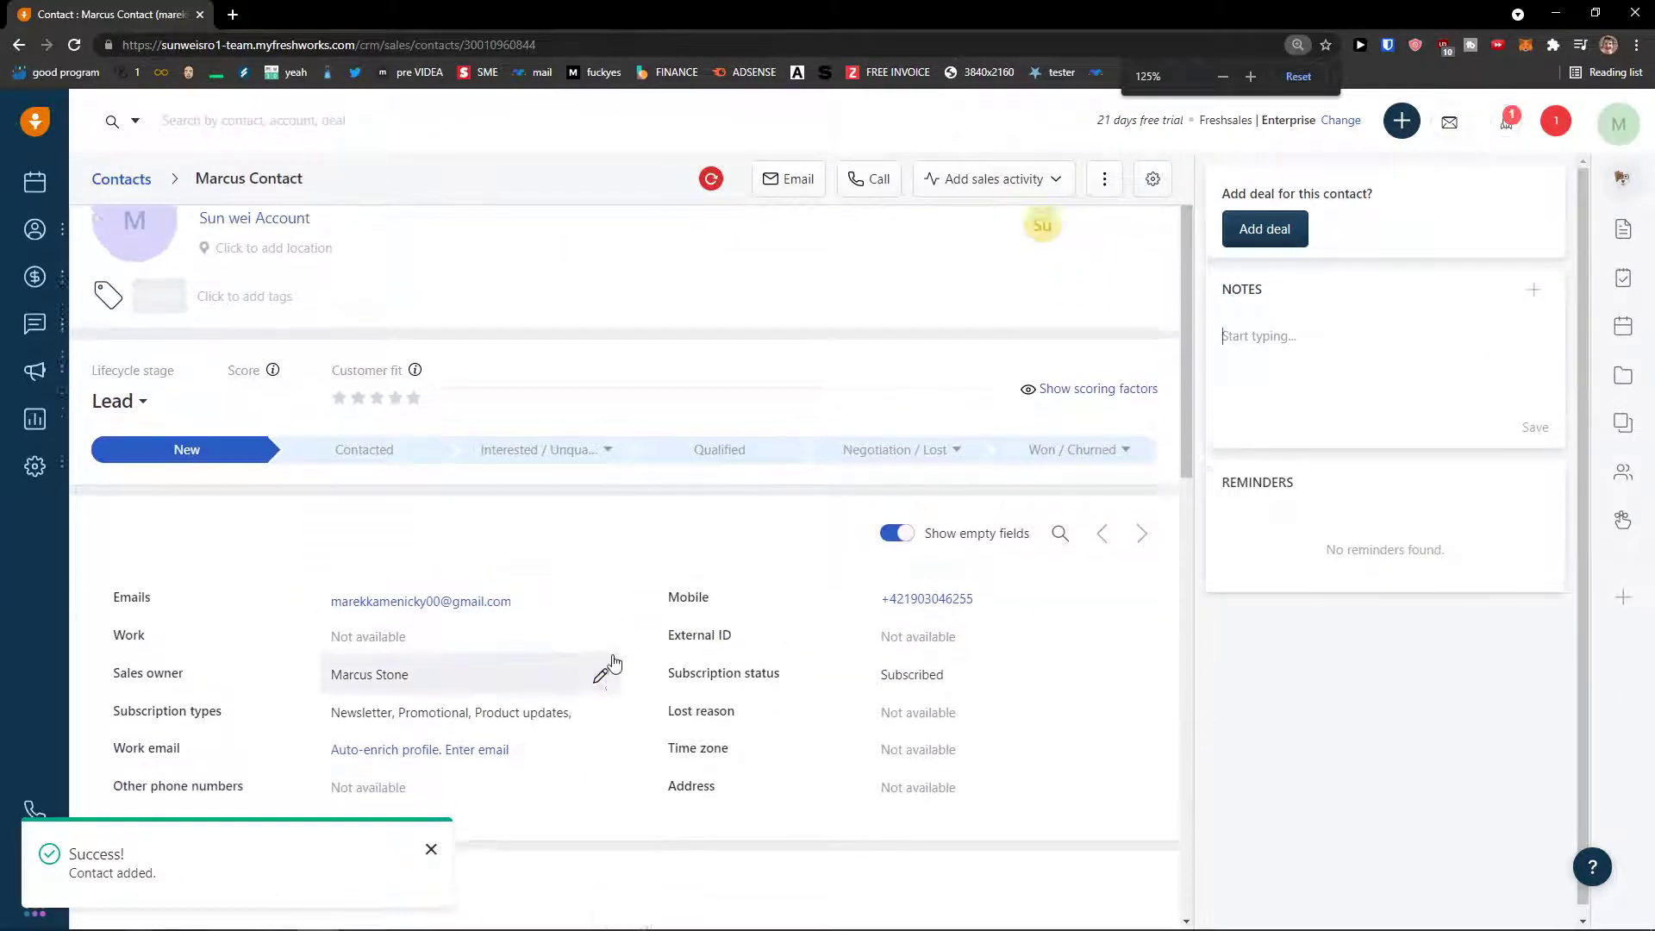
pyautogui.moveTo(60, 285)
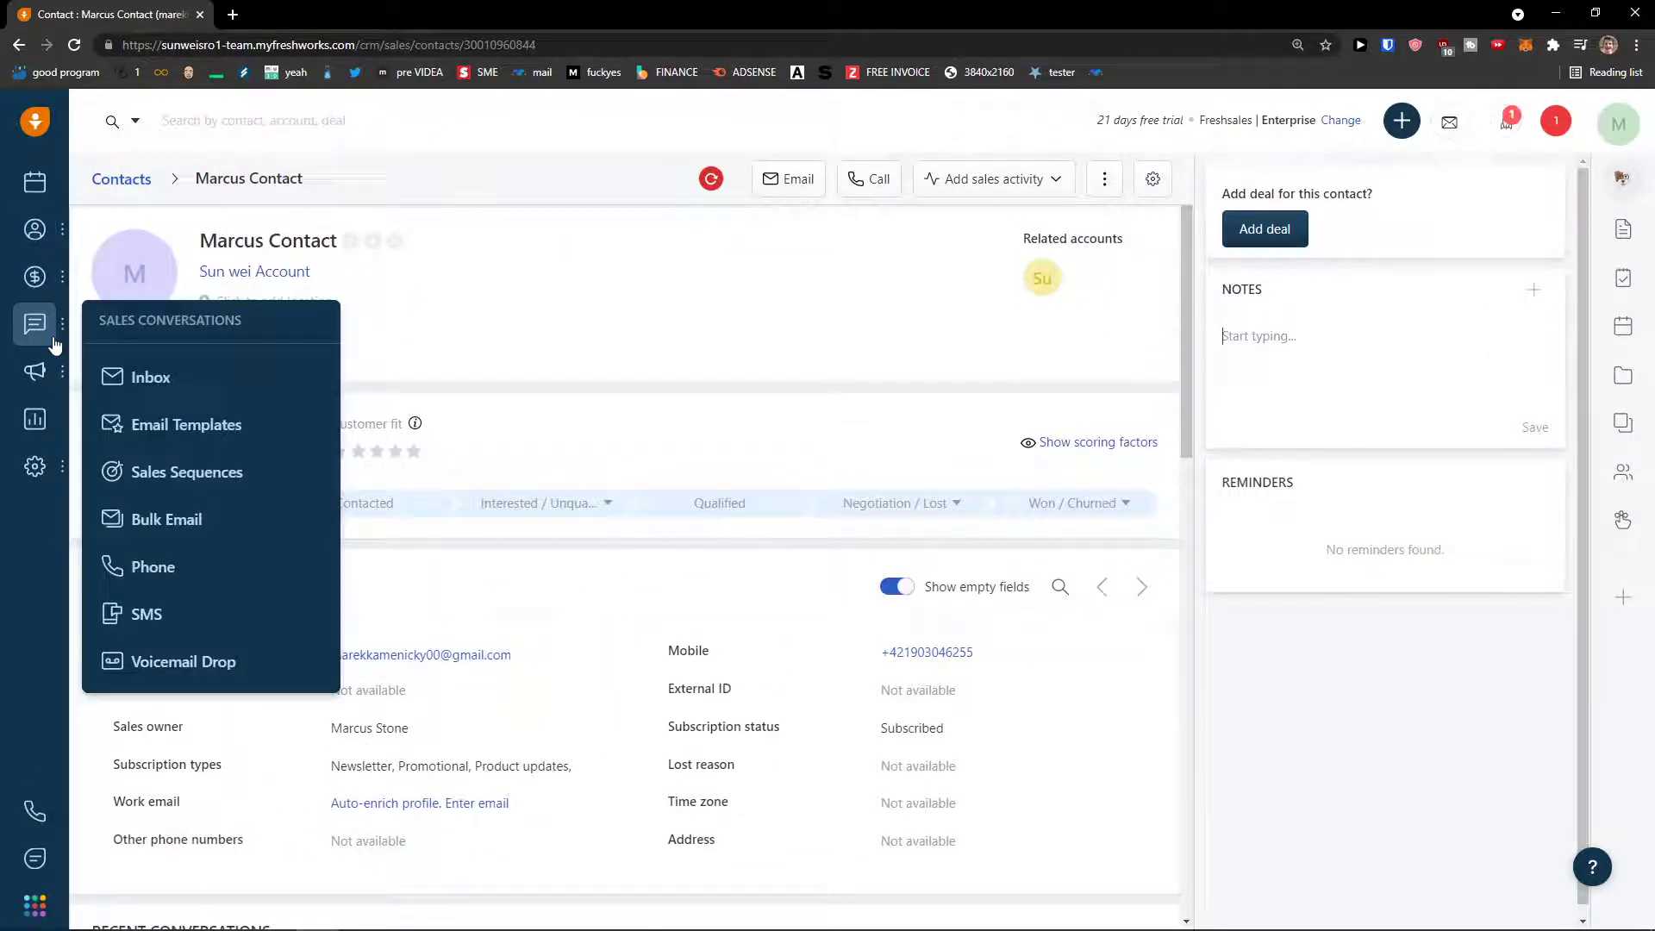
pyautogui.moveTo(36, 468)
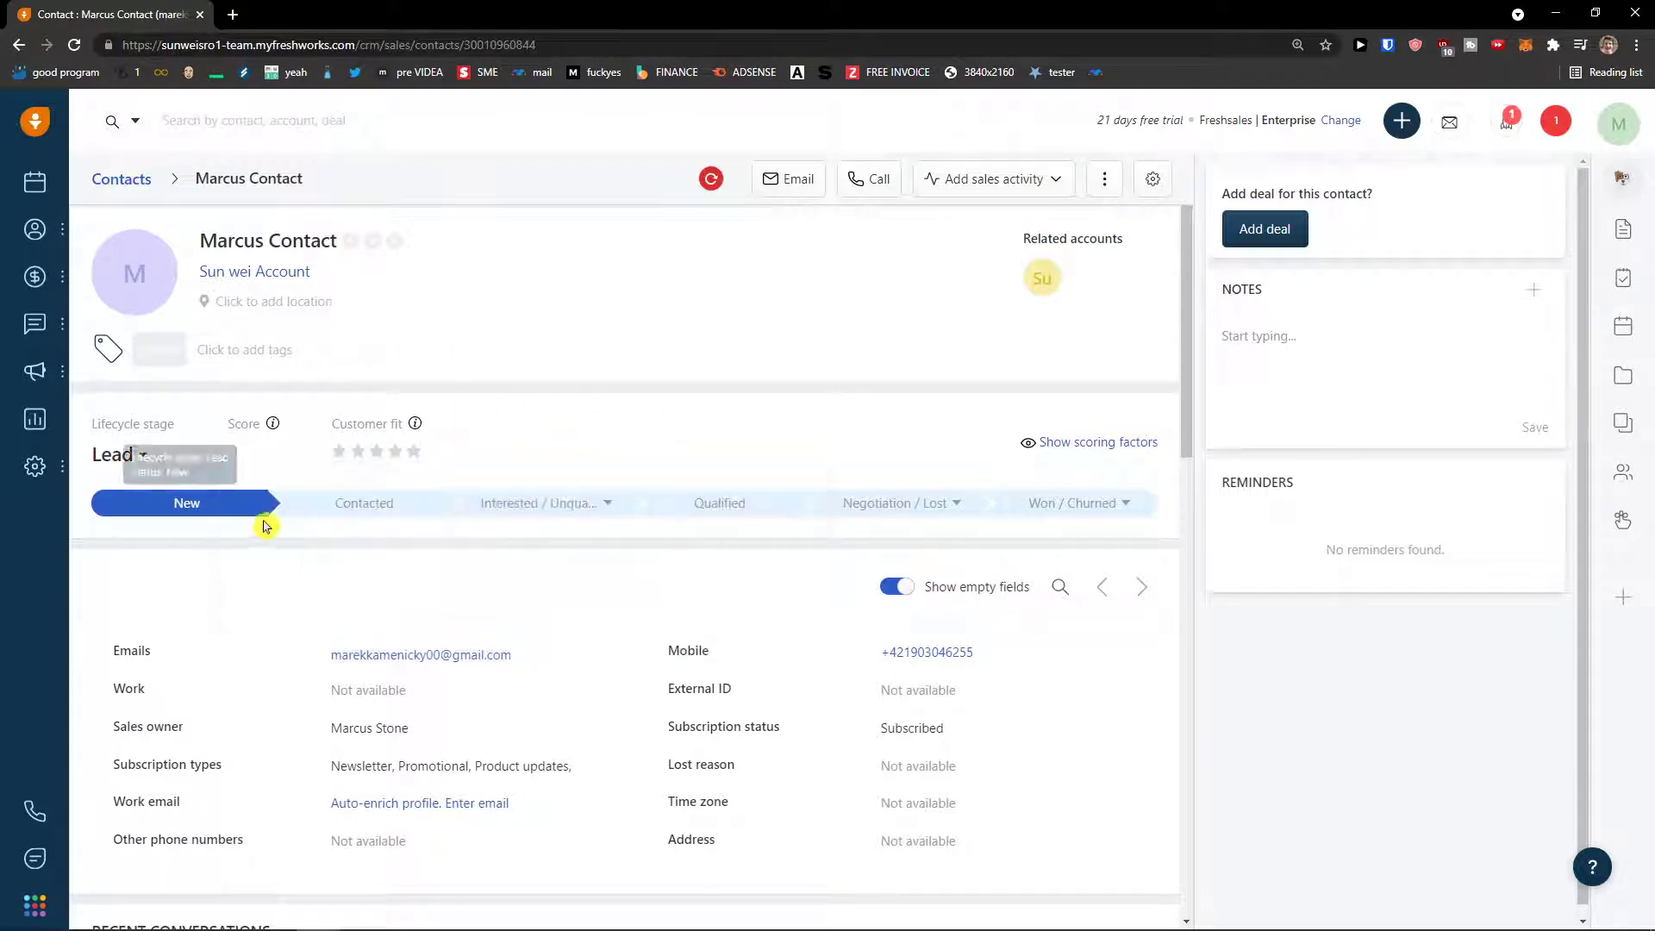
pyautogui.click(320, 510)
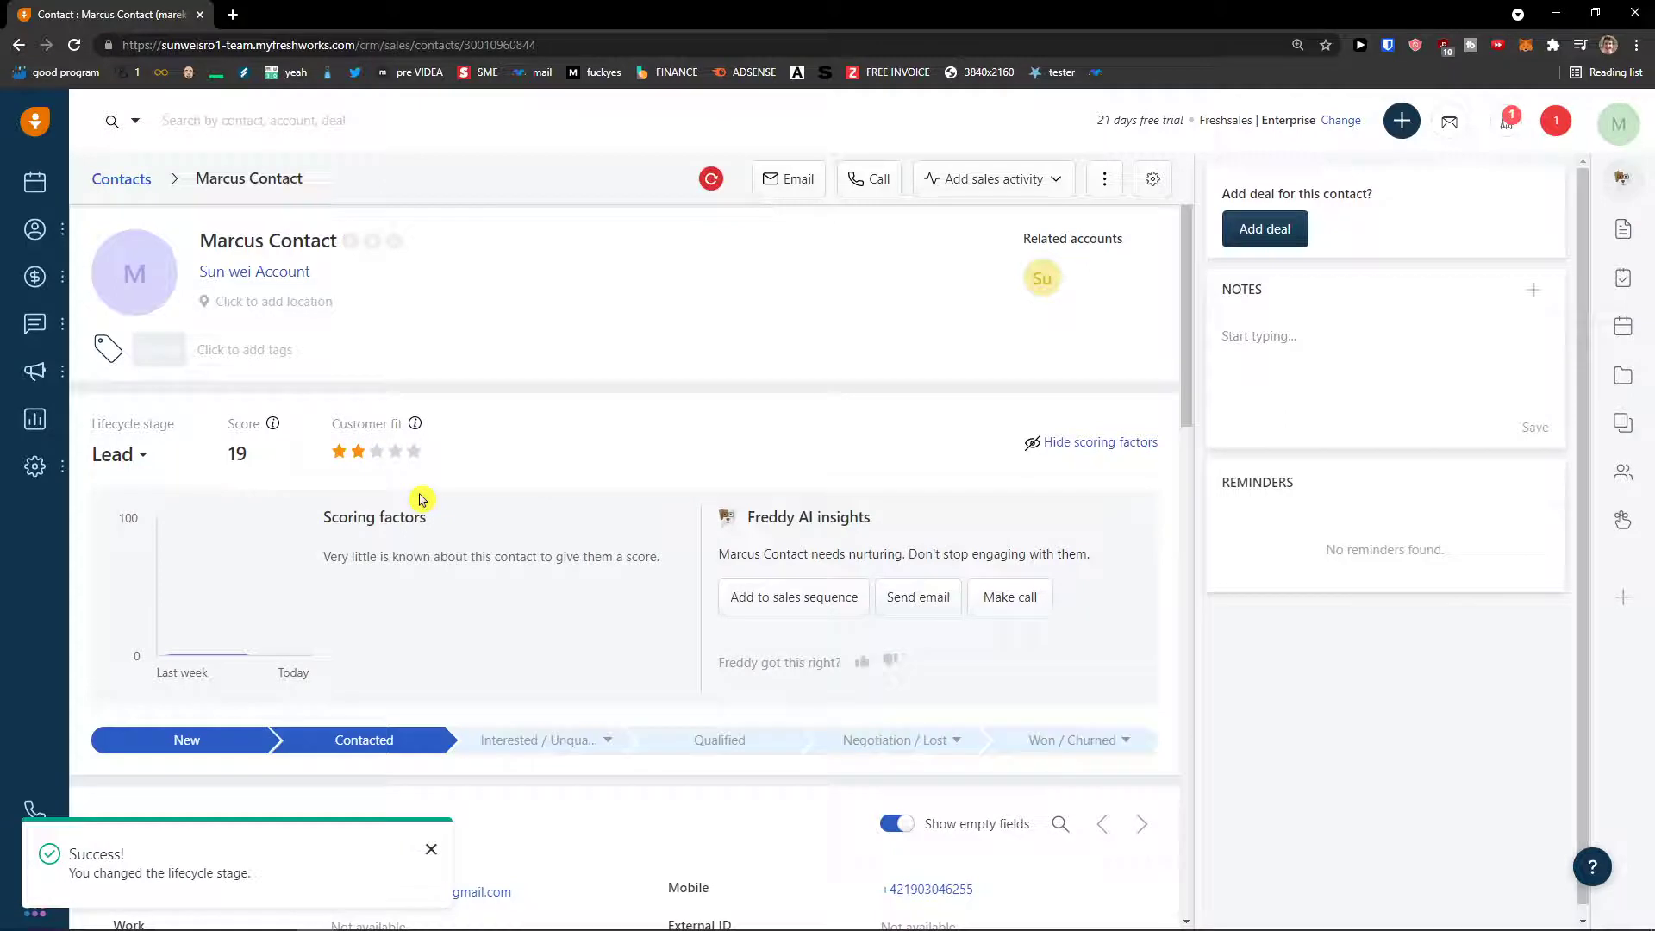
pyautogui.scroll(-2, 420, 498)
pyautogui.scroll(2, 421, 497)
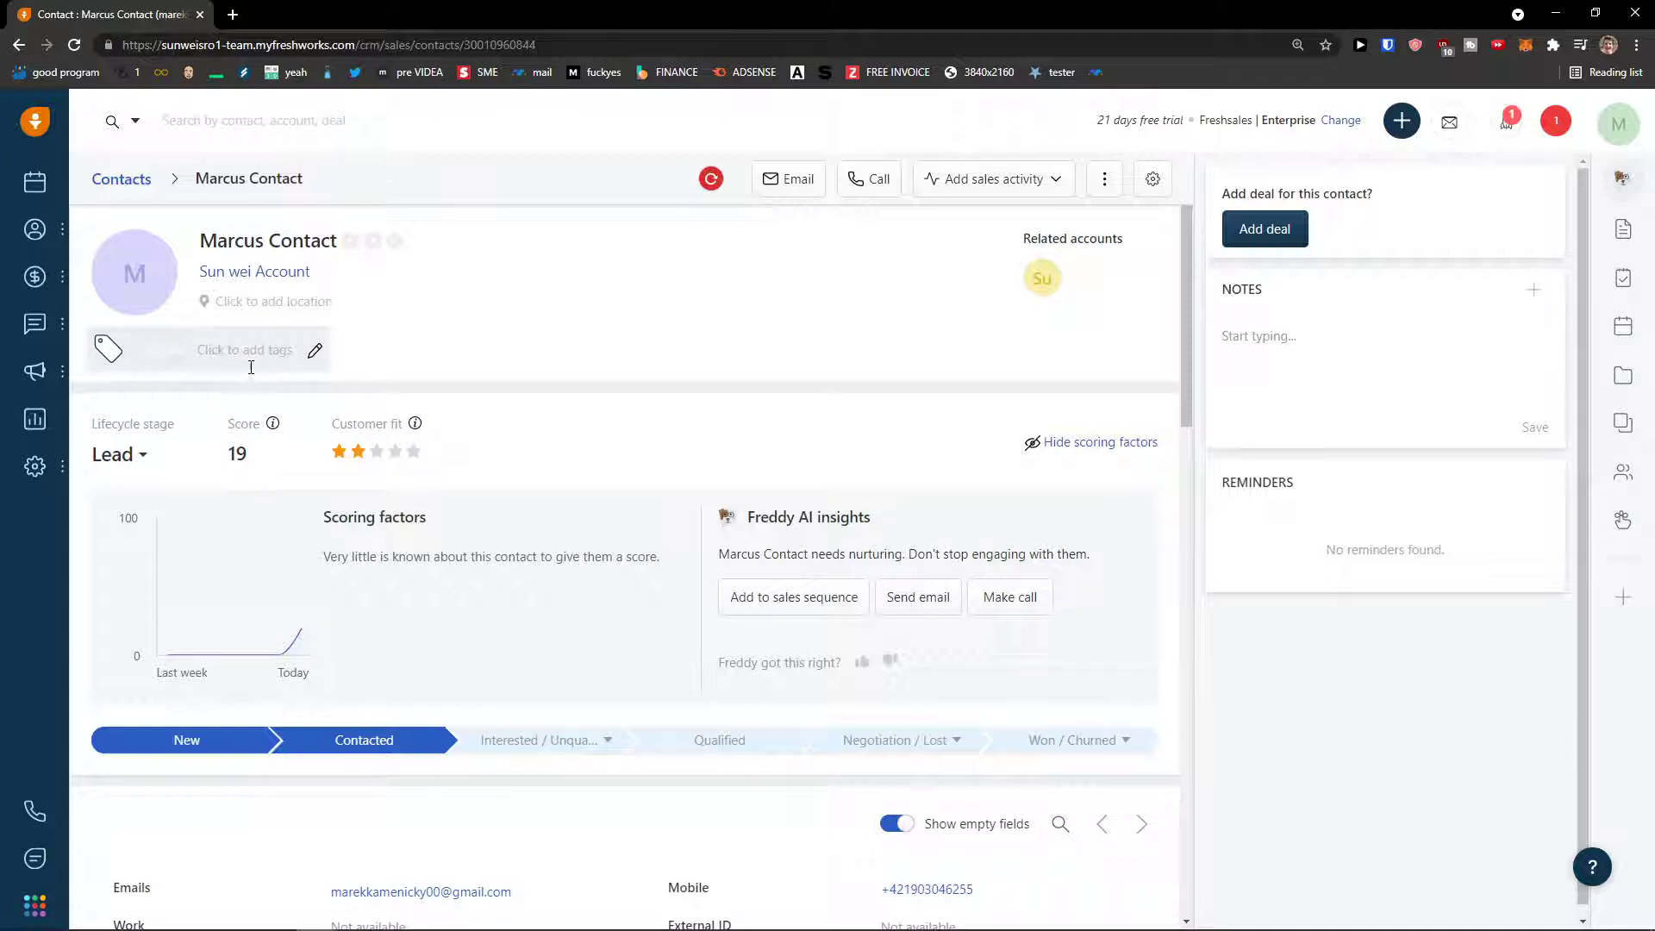
pyautogui.scroll(-5, 268, 396)
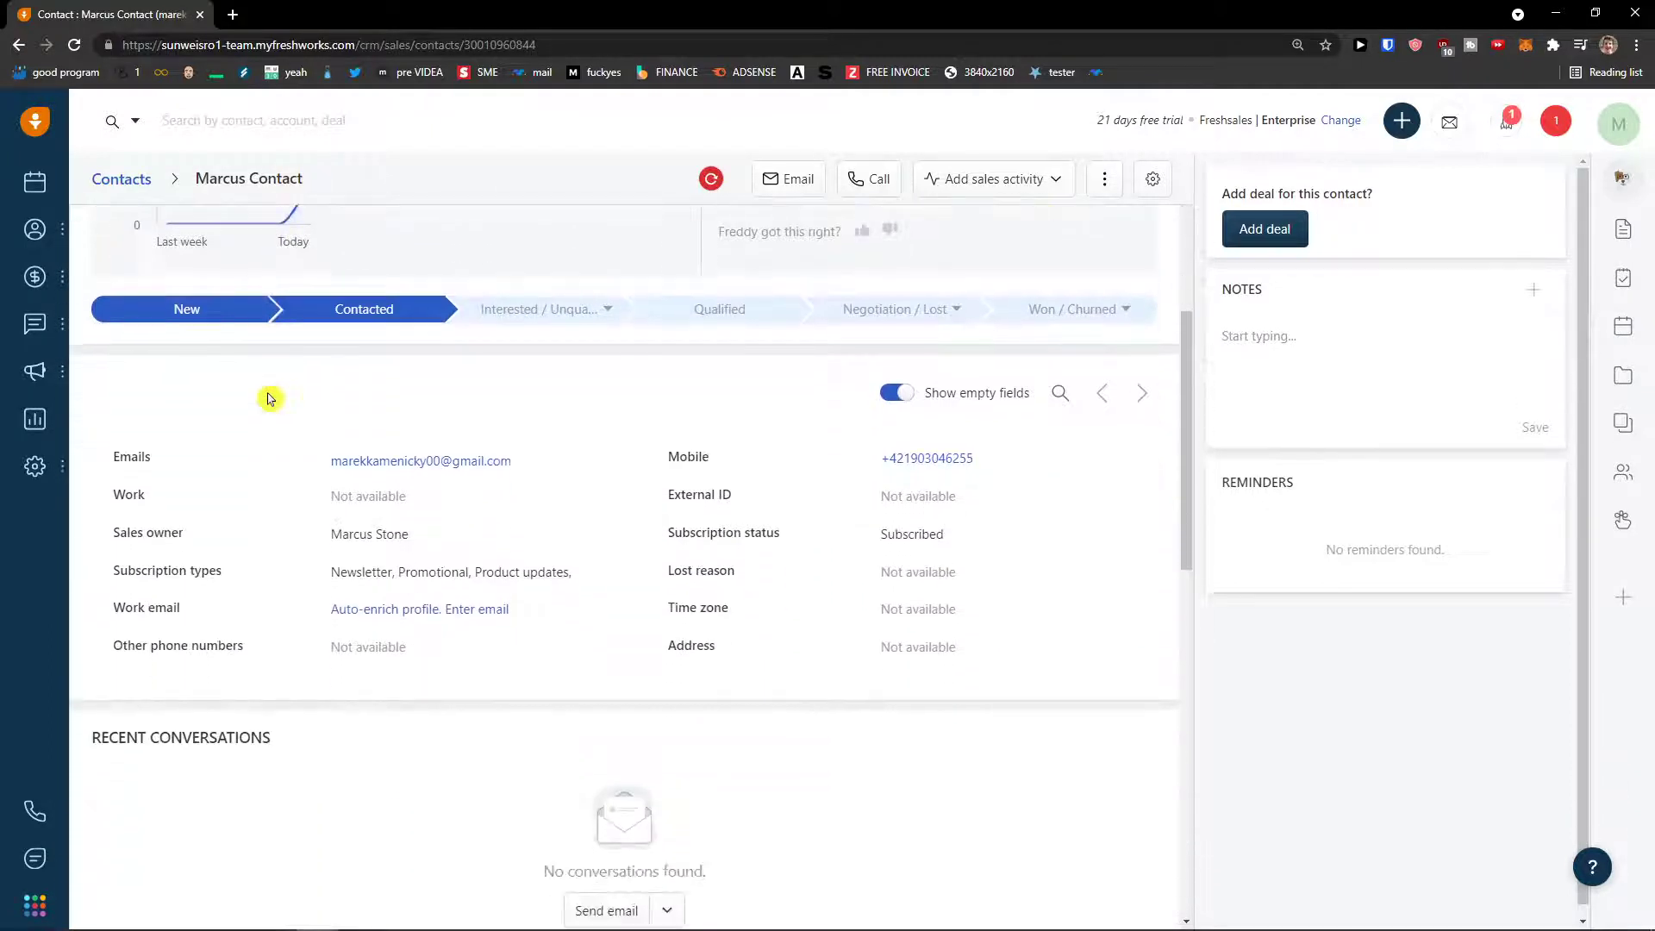
pyautogui.scroll(-2, 269, 398)
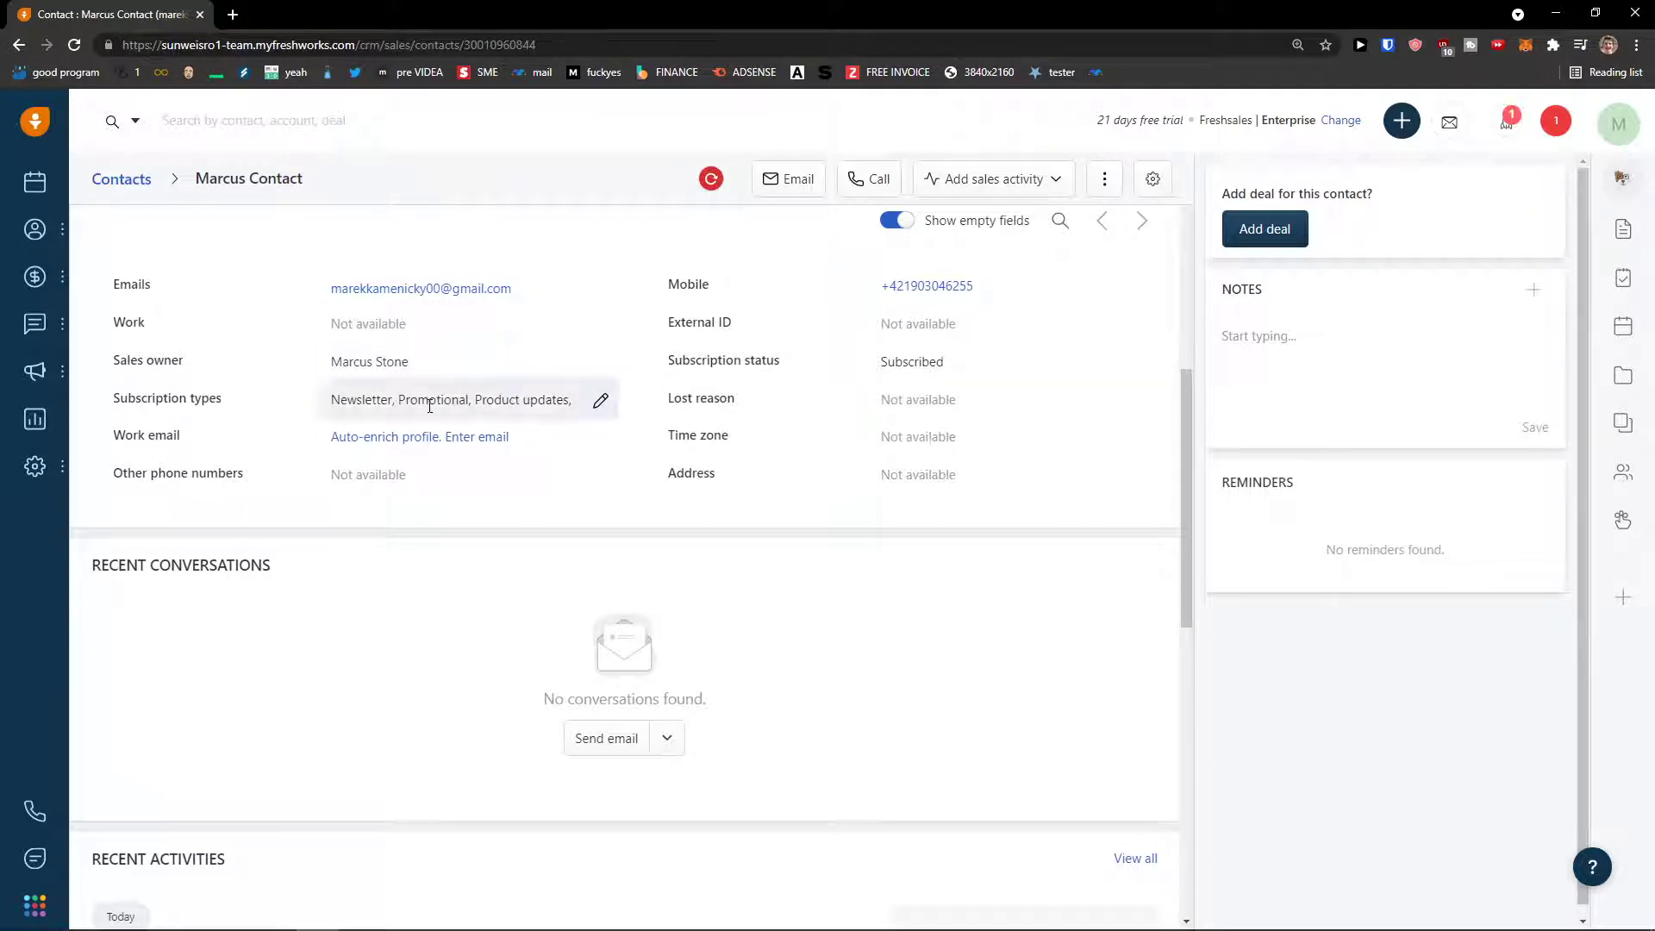
pyautogui.scroll(-4, 897, 405)
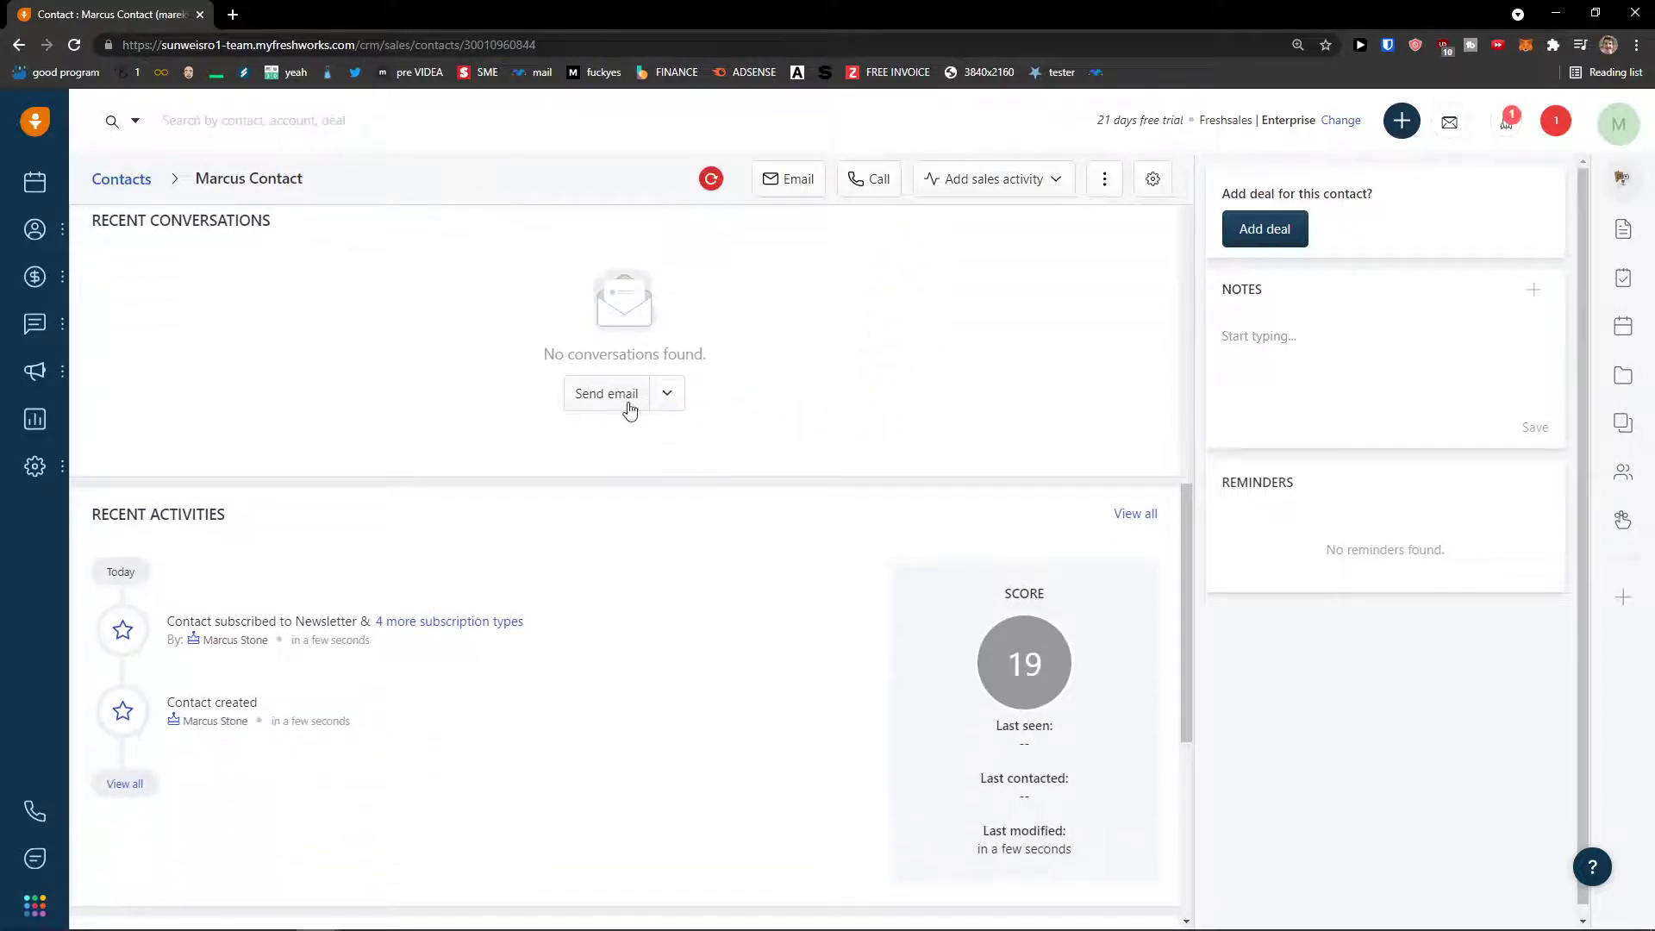
pyautogui.scroll(-1, 630, 411)
pyautogui.scroll(10, 628, 412)
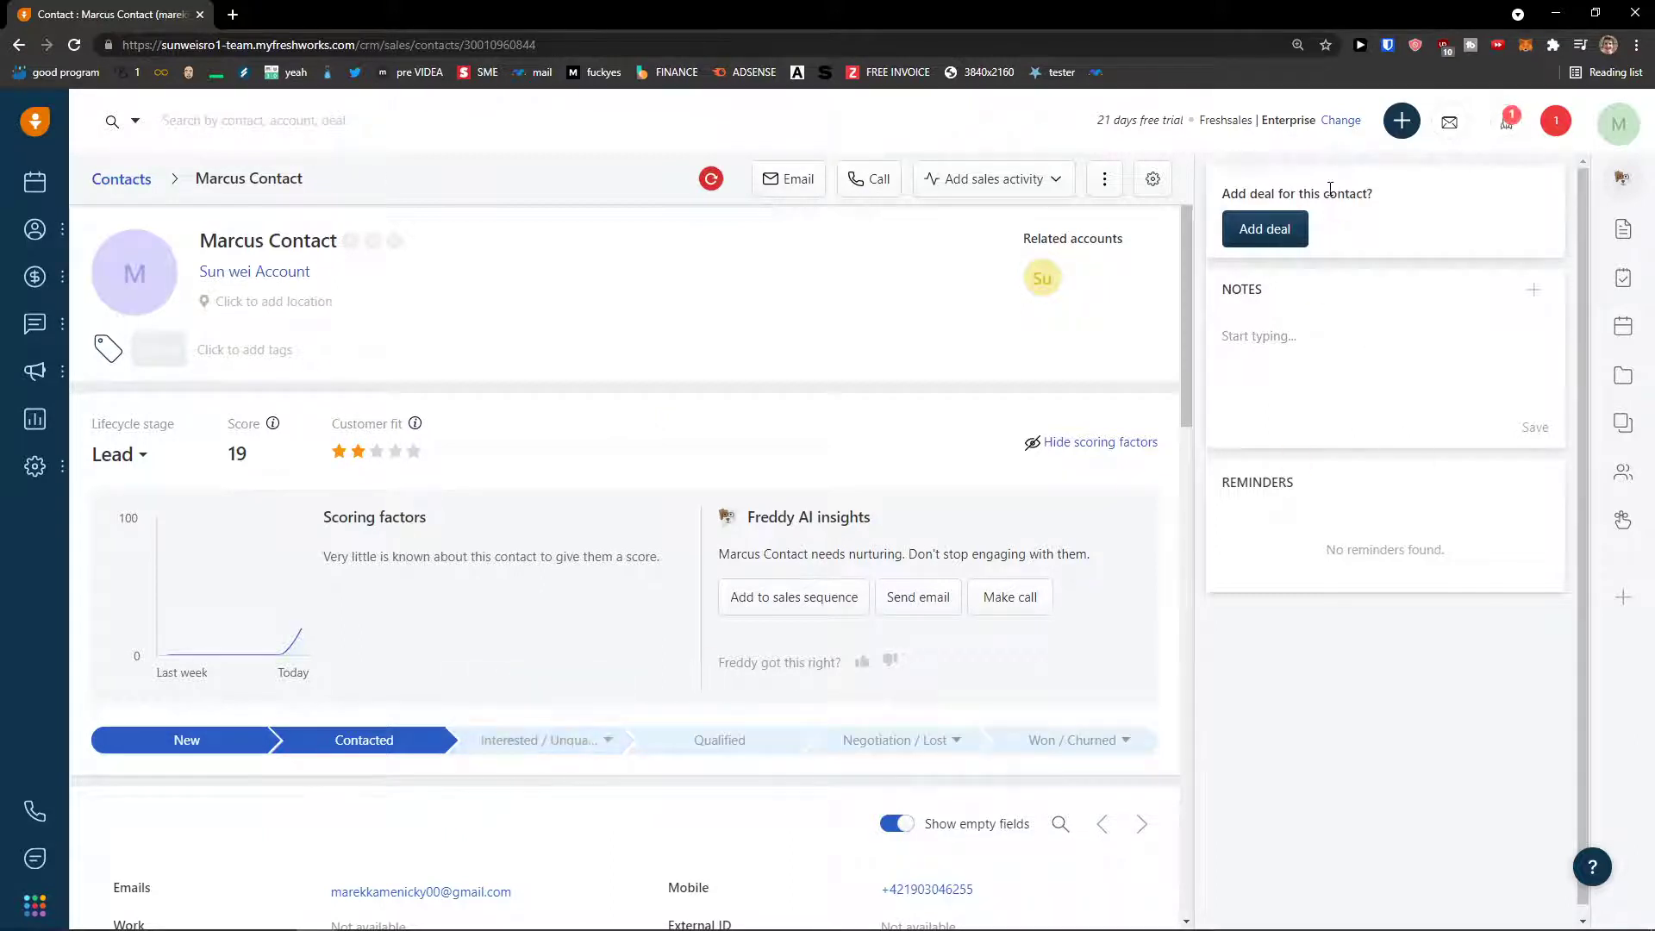
pyautogui.click(1107, 181)
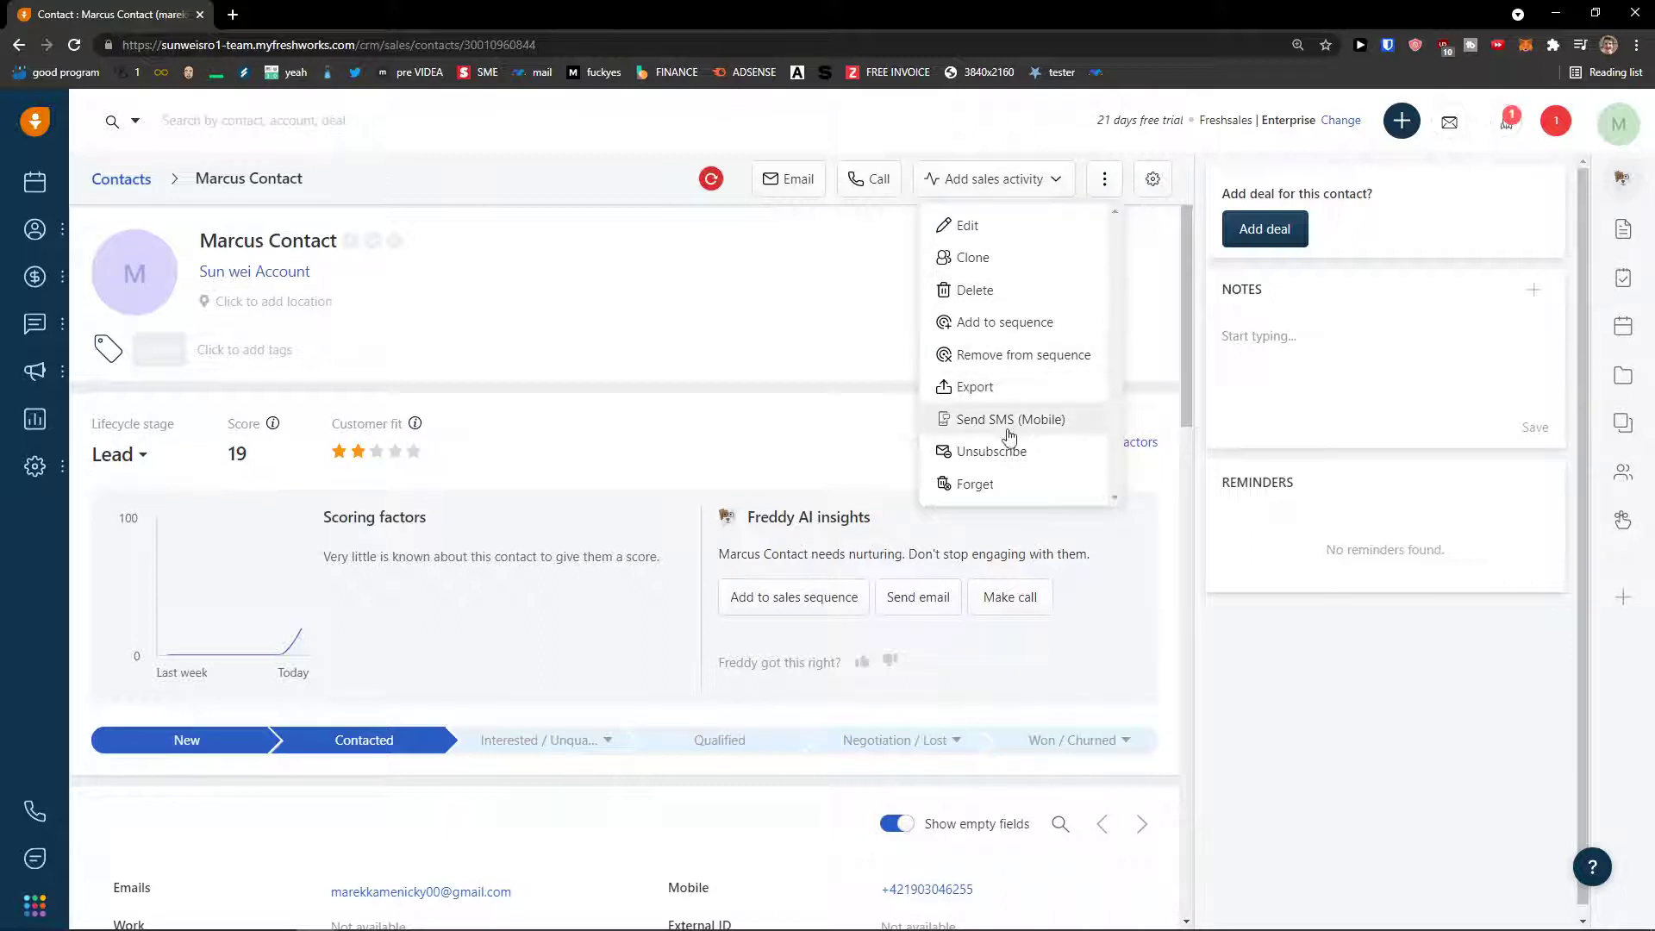
pyautogui.click(843, 266)
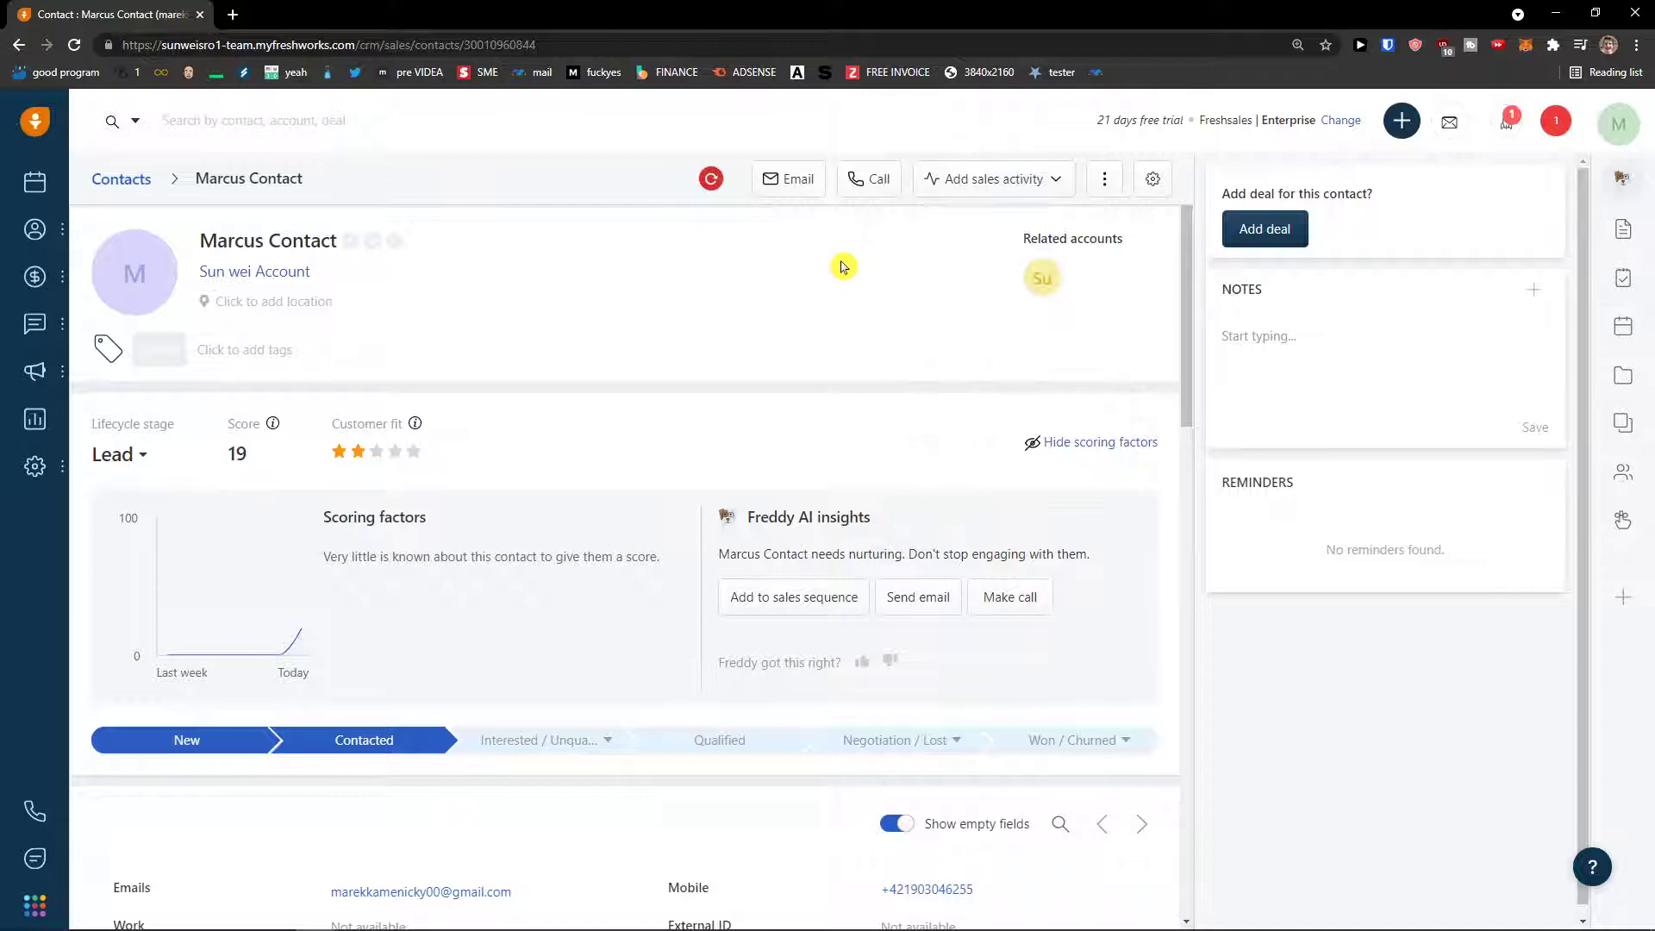
pyautogui.click(1154, 181)
pyautogui.click(1625, 119)
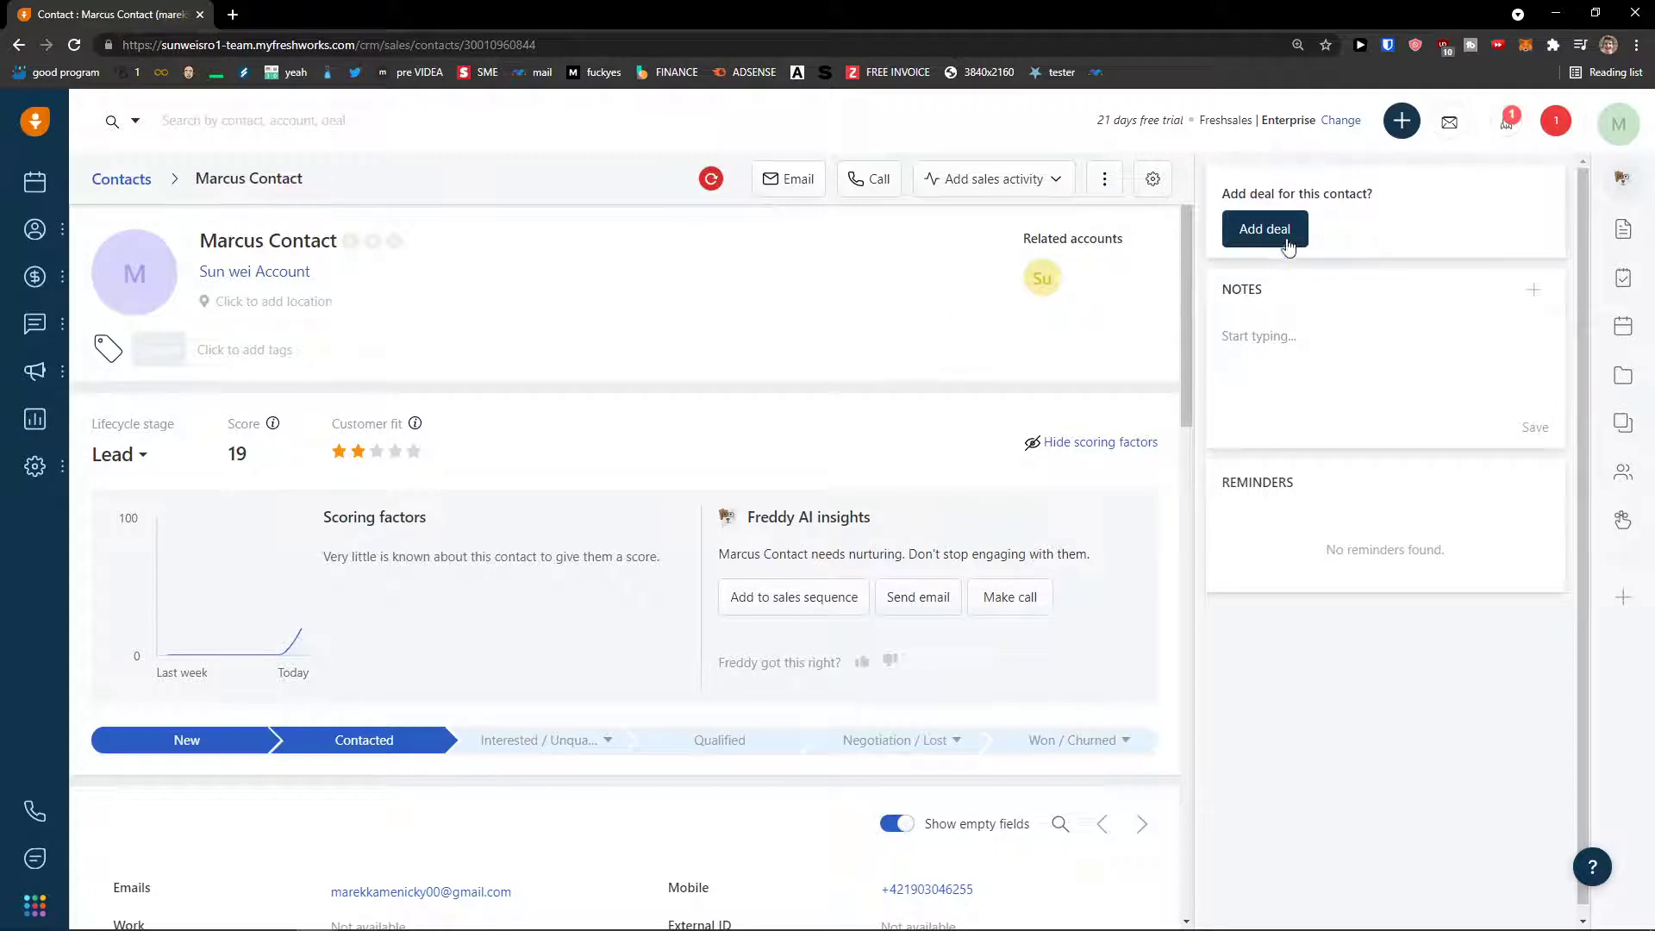
pyautogui.click(540, 299)
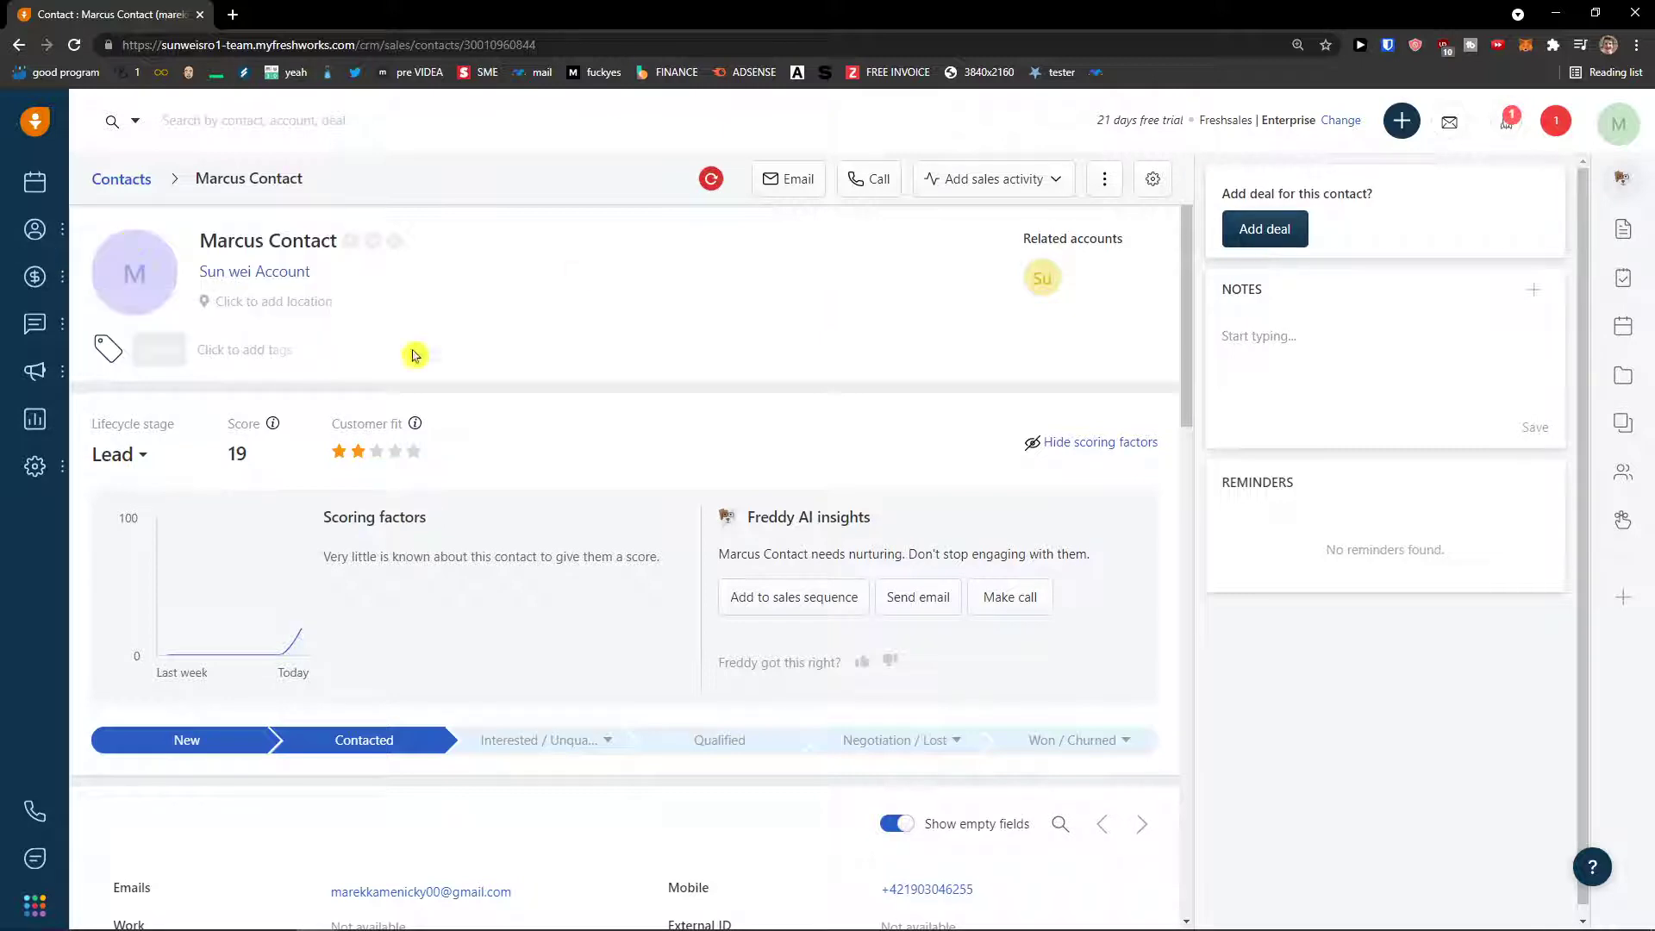
pyautogui.scroll(-3, 688, 474)
pyautogui.scroll(3, 603, 480)
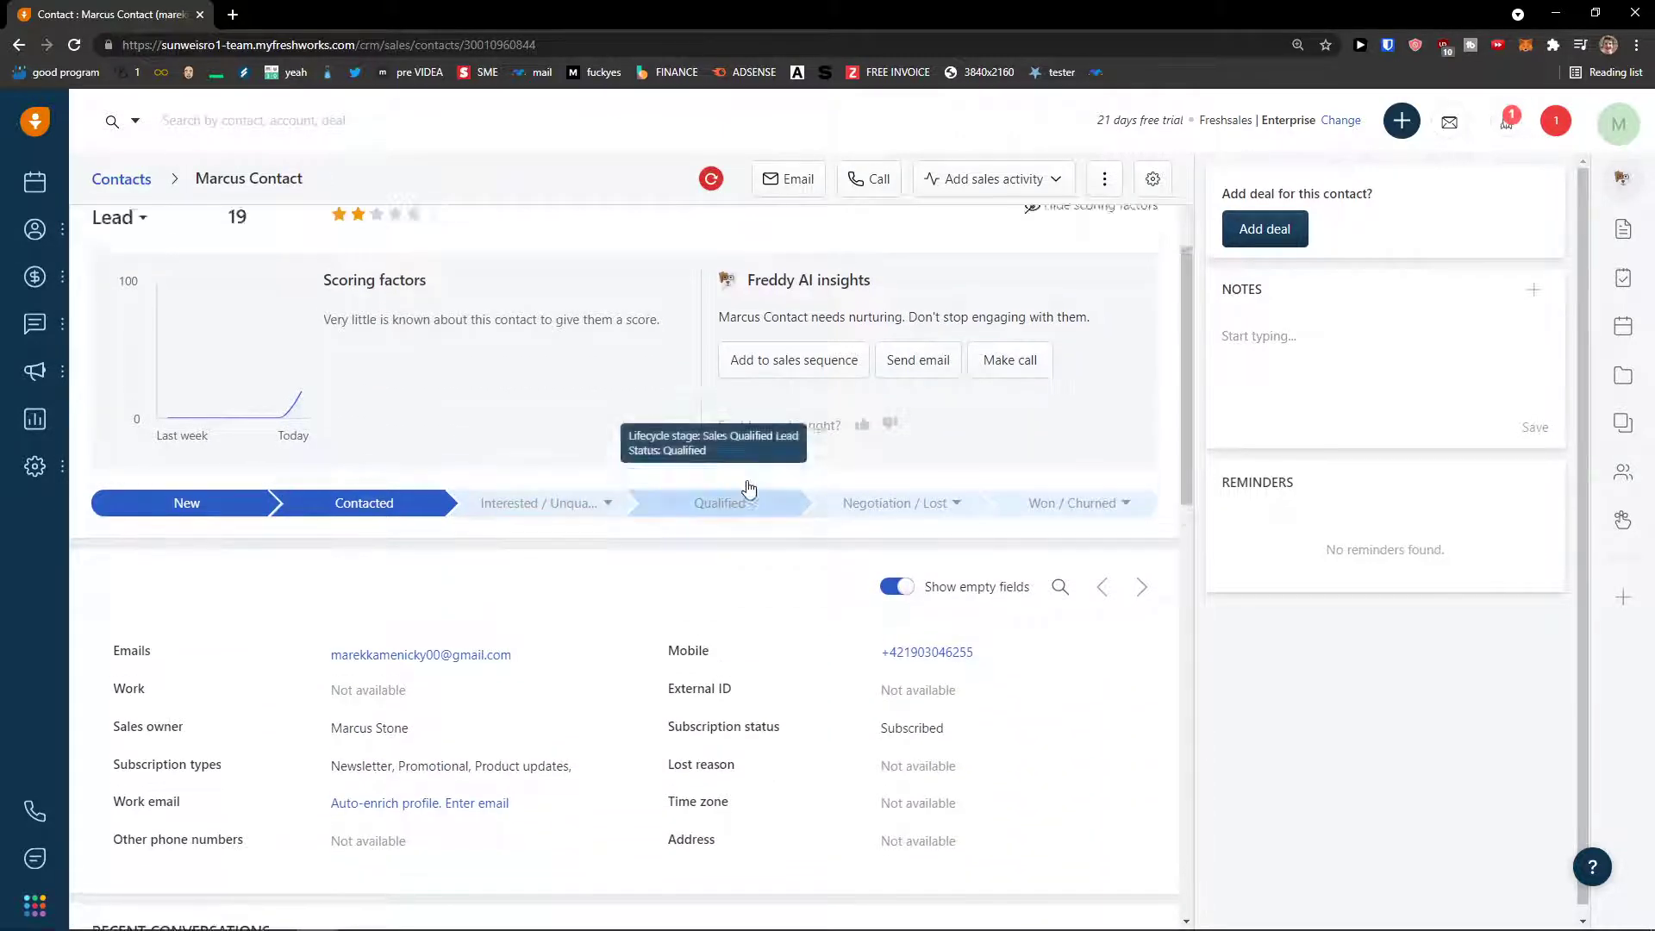
pyautogui.click(1030, 478)
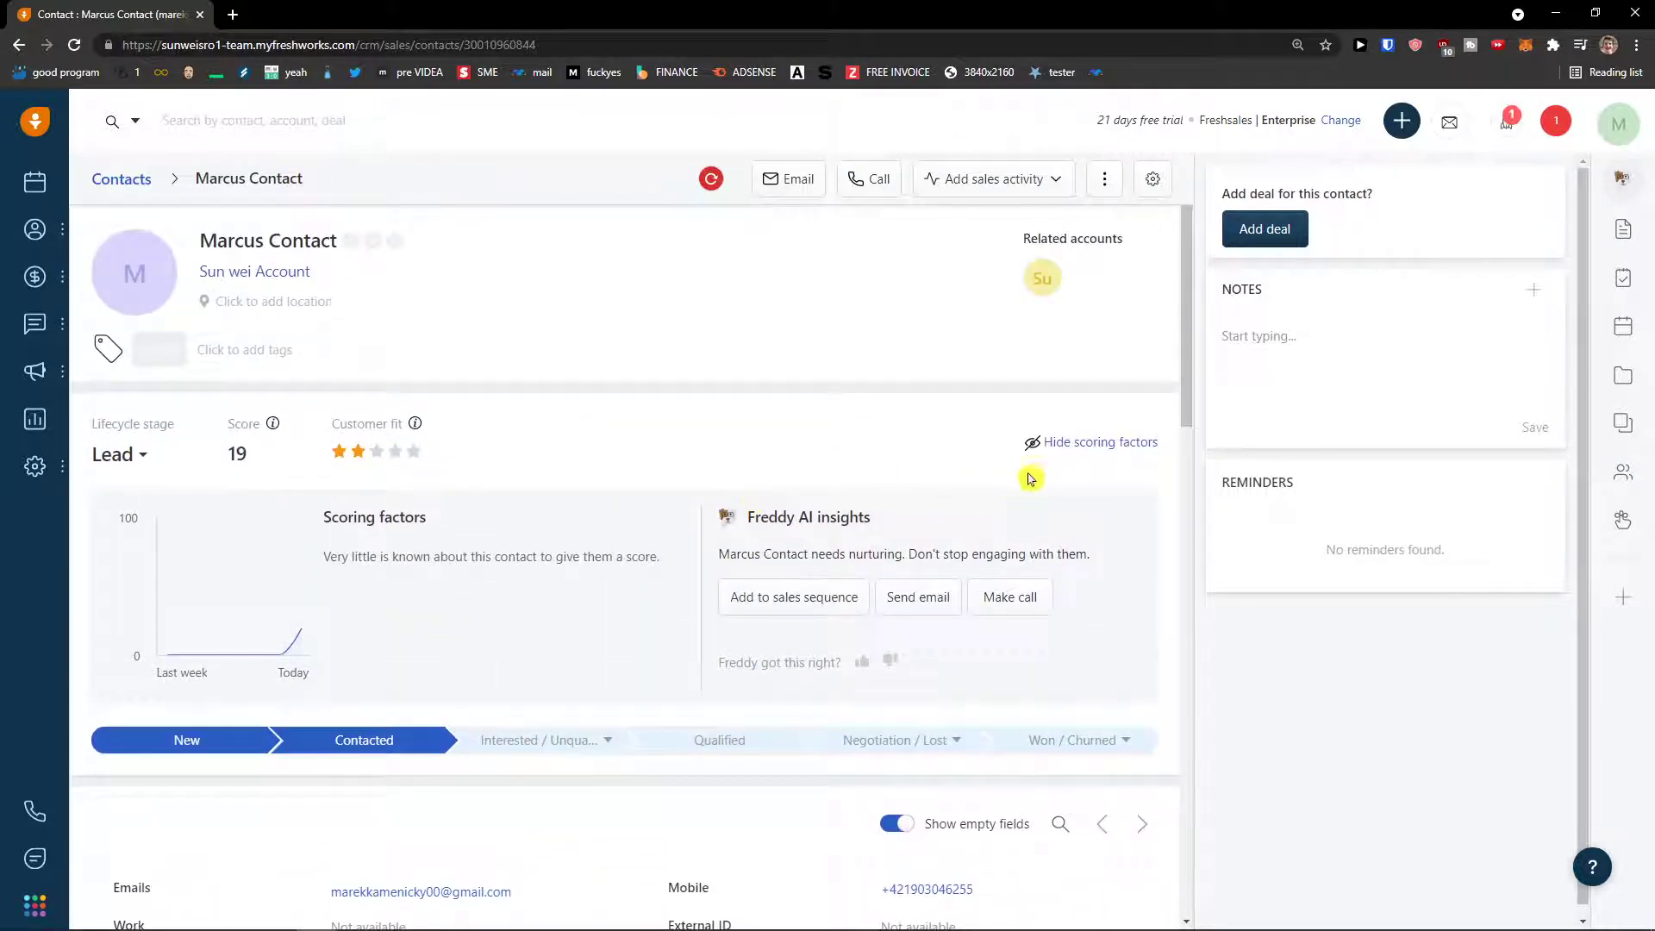
pyautogui.click(143, 463)
pyautogui.click(445, 390)
pyautogui.click(156, 466)
pyautogui.moveTo(38, 240)
pyautogui.moveTo(34, 281)
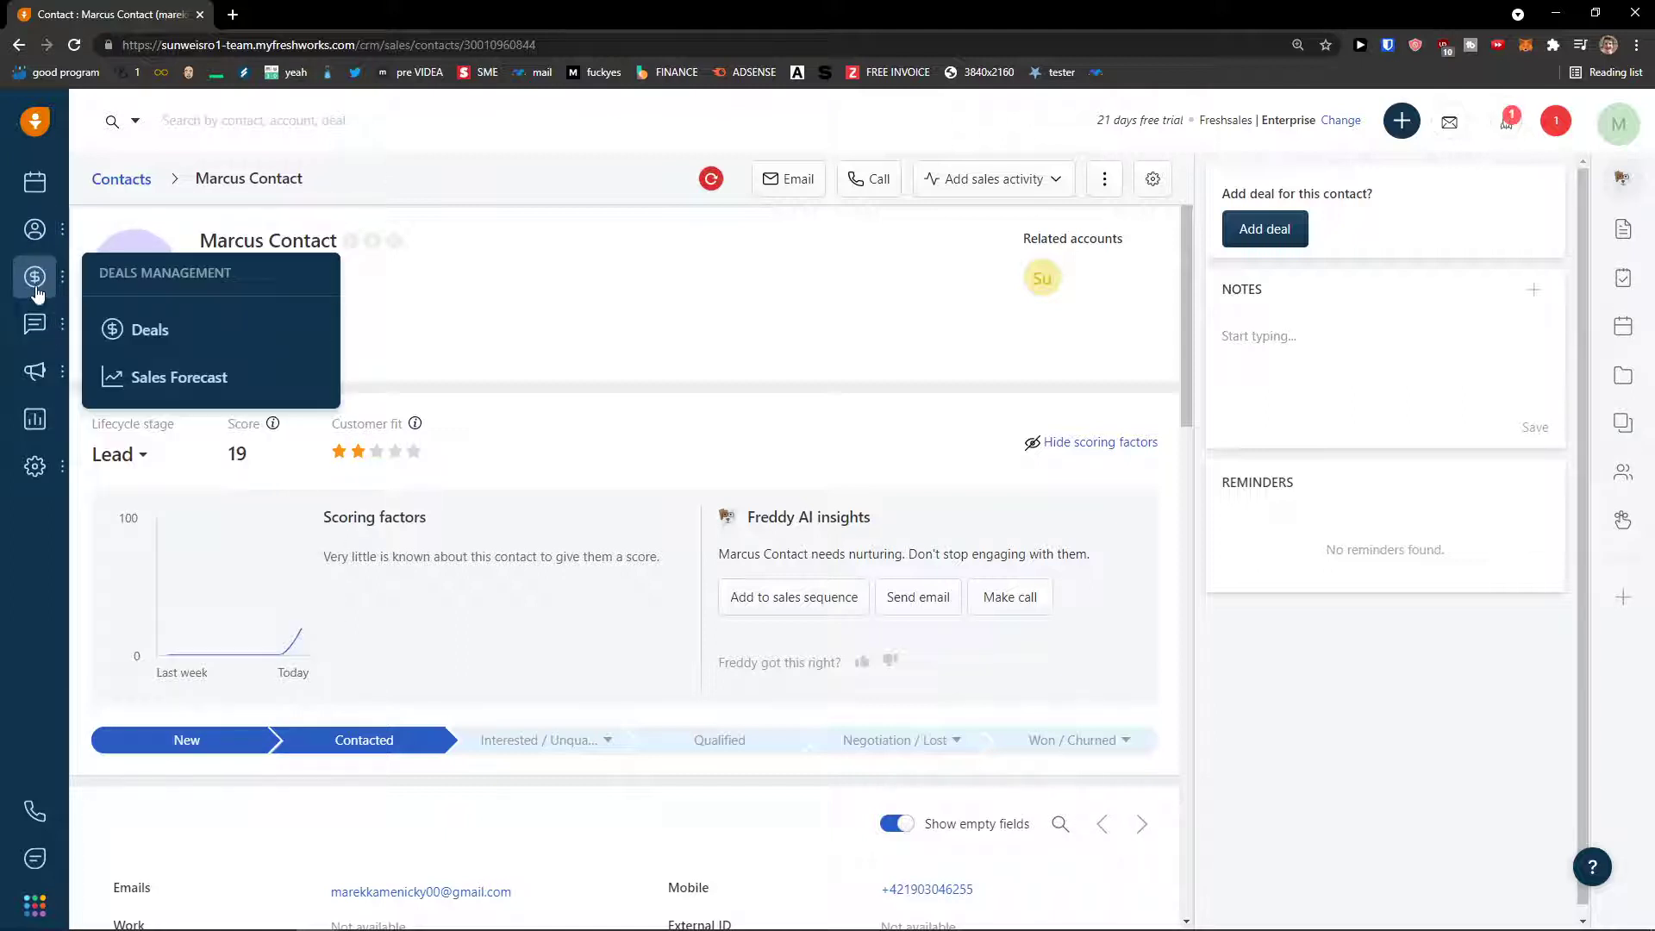
# - Open the Open Deals funnel and bring up the + quick-add menu
pyautogui.click(138, 329)
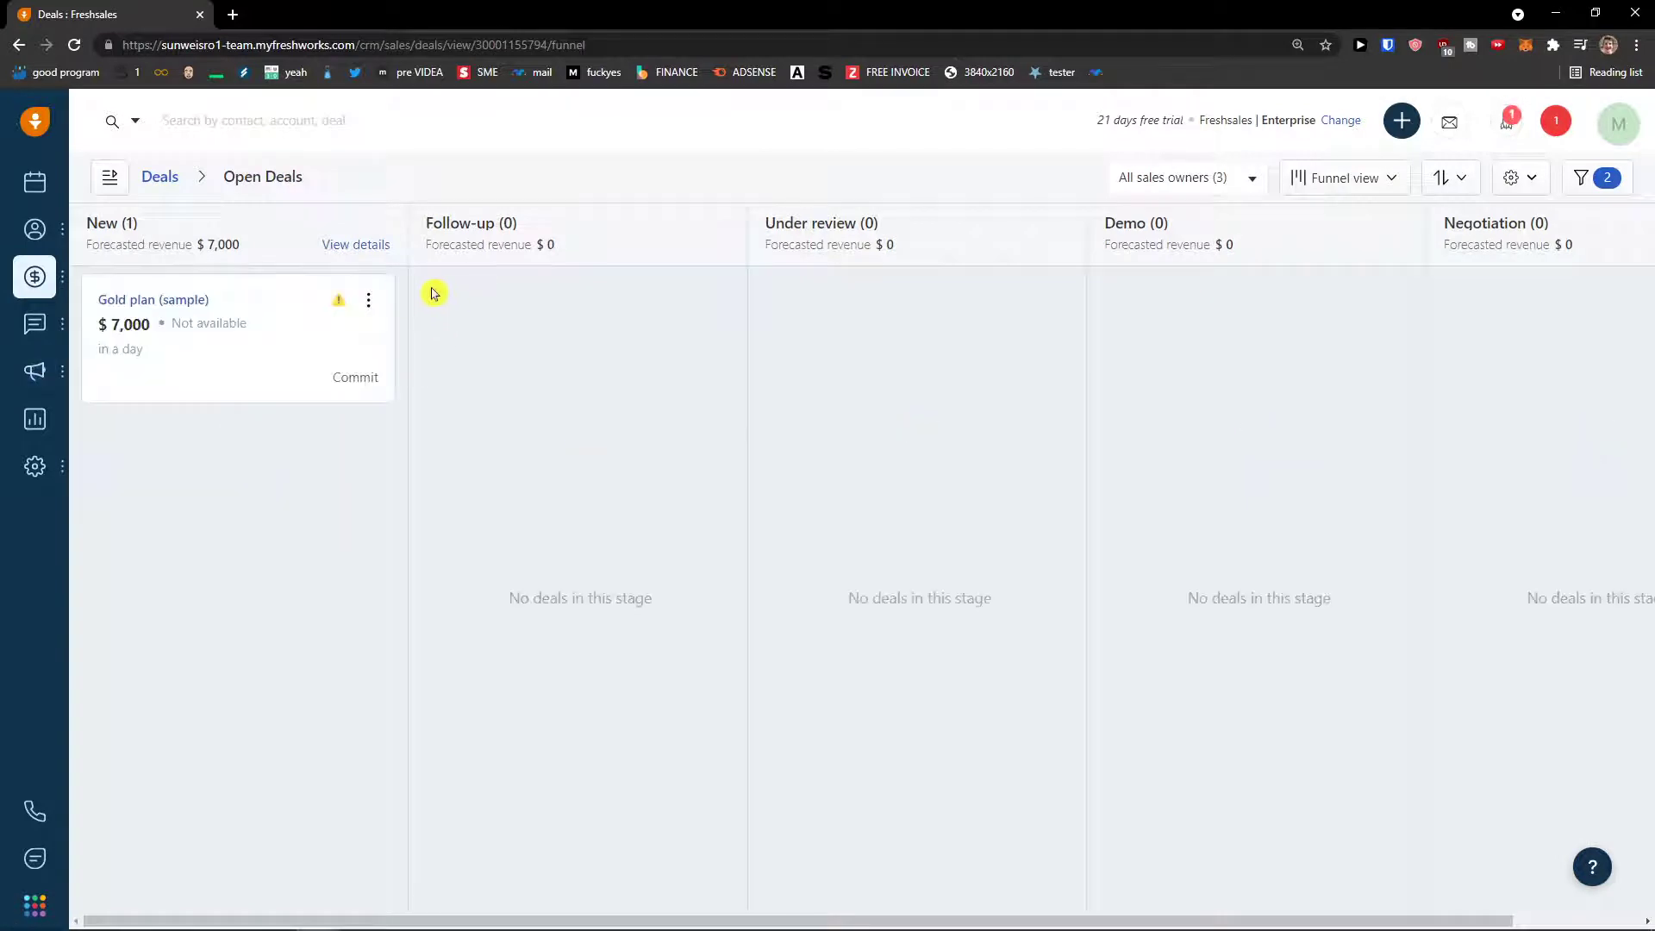
pyautogui.click(1409, 131)
pyautogui.click(1405, 131)
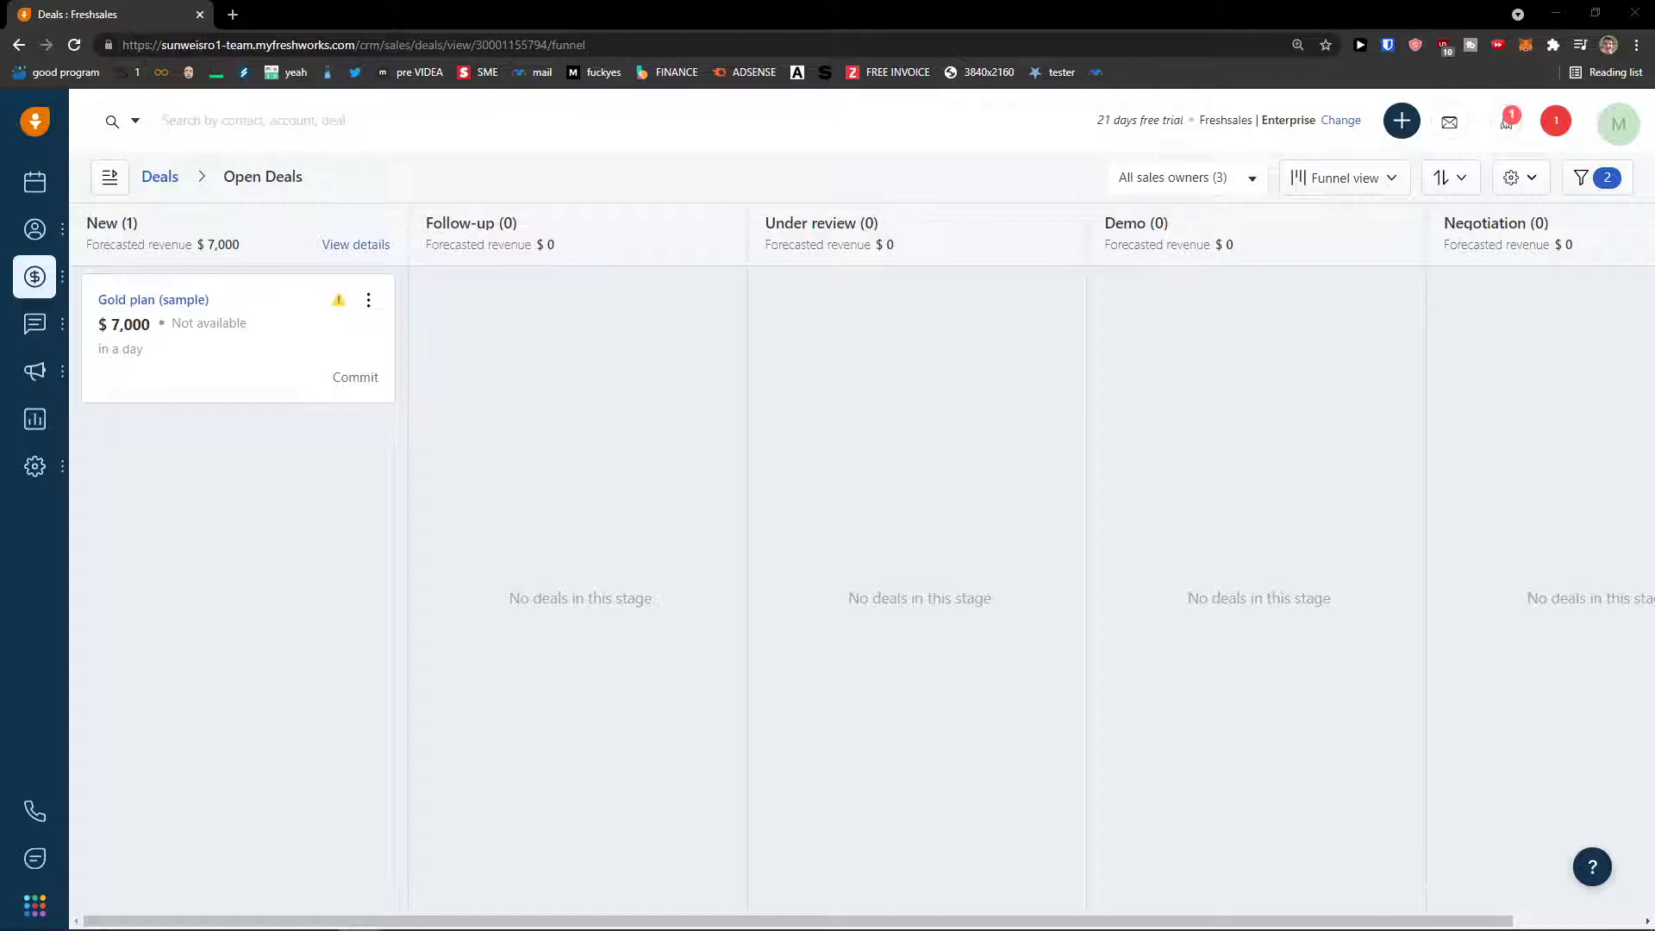
pyautogui.click(1399, 122)
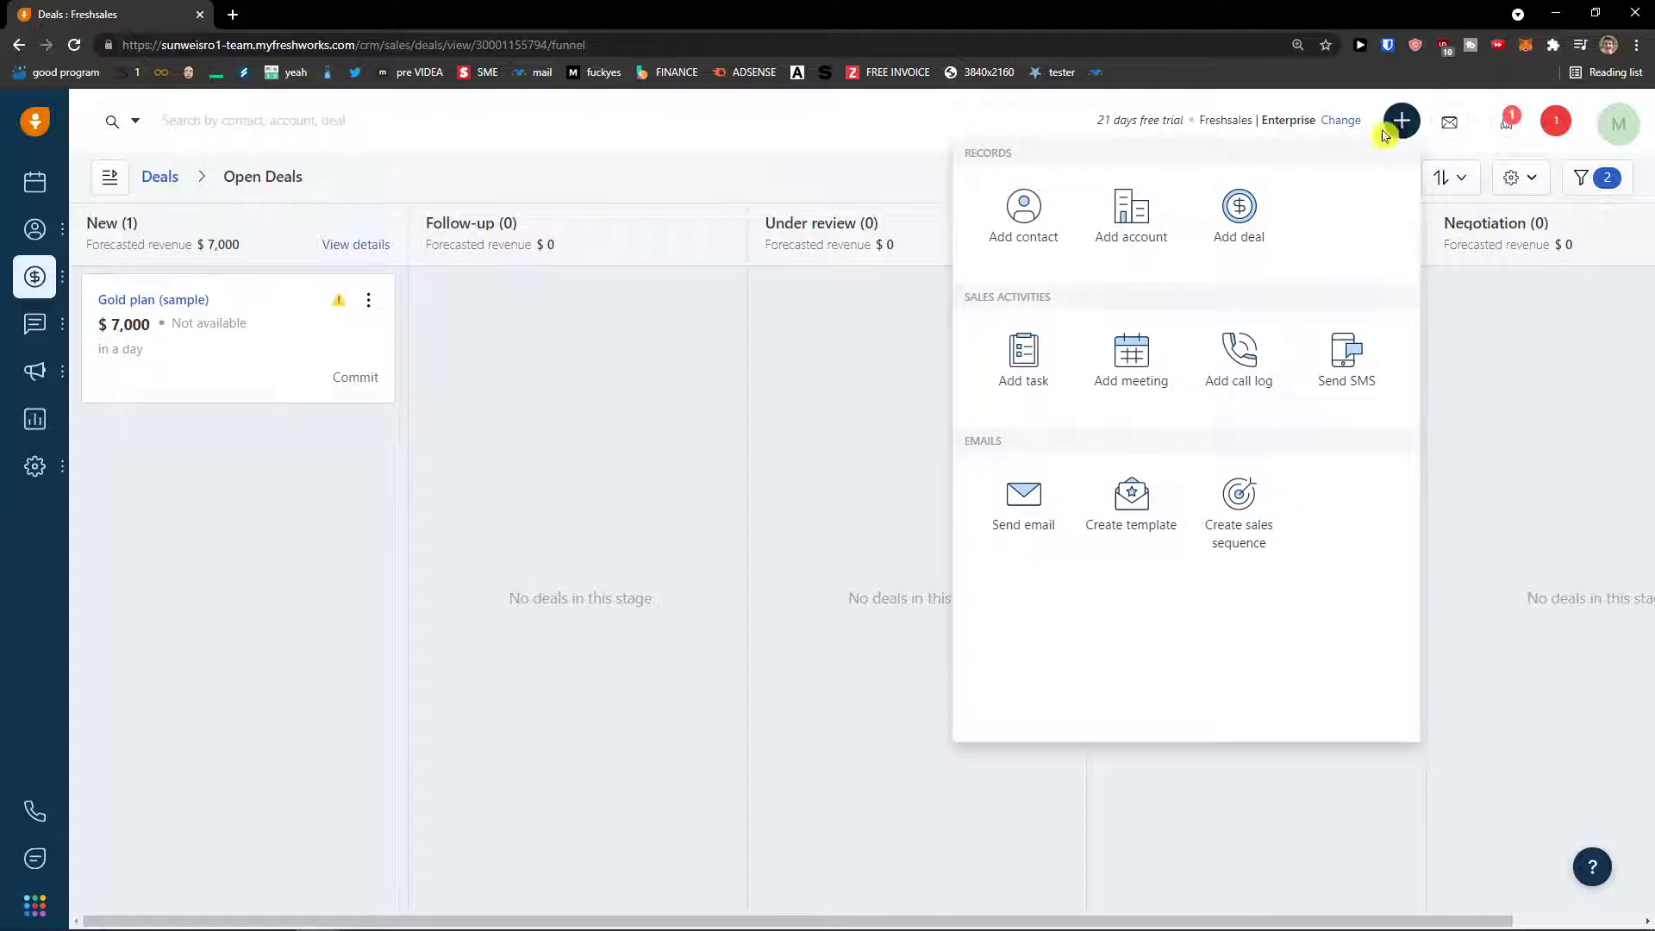
# - Start a new deal named Youtube Cooperation and move on to its 20000 deal value
pyautogui.click(1241, 206)
pyautogui.click(1150, 223)
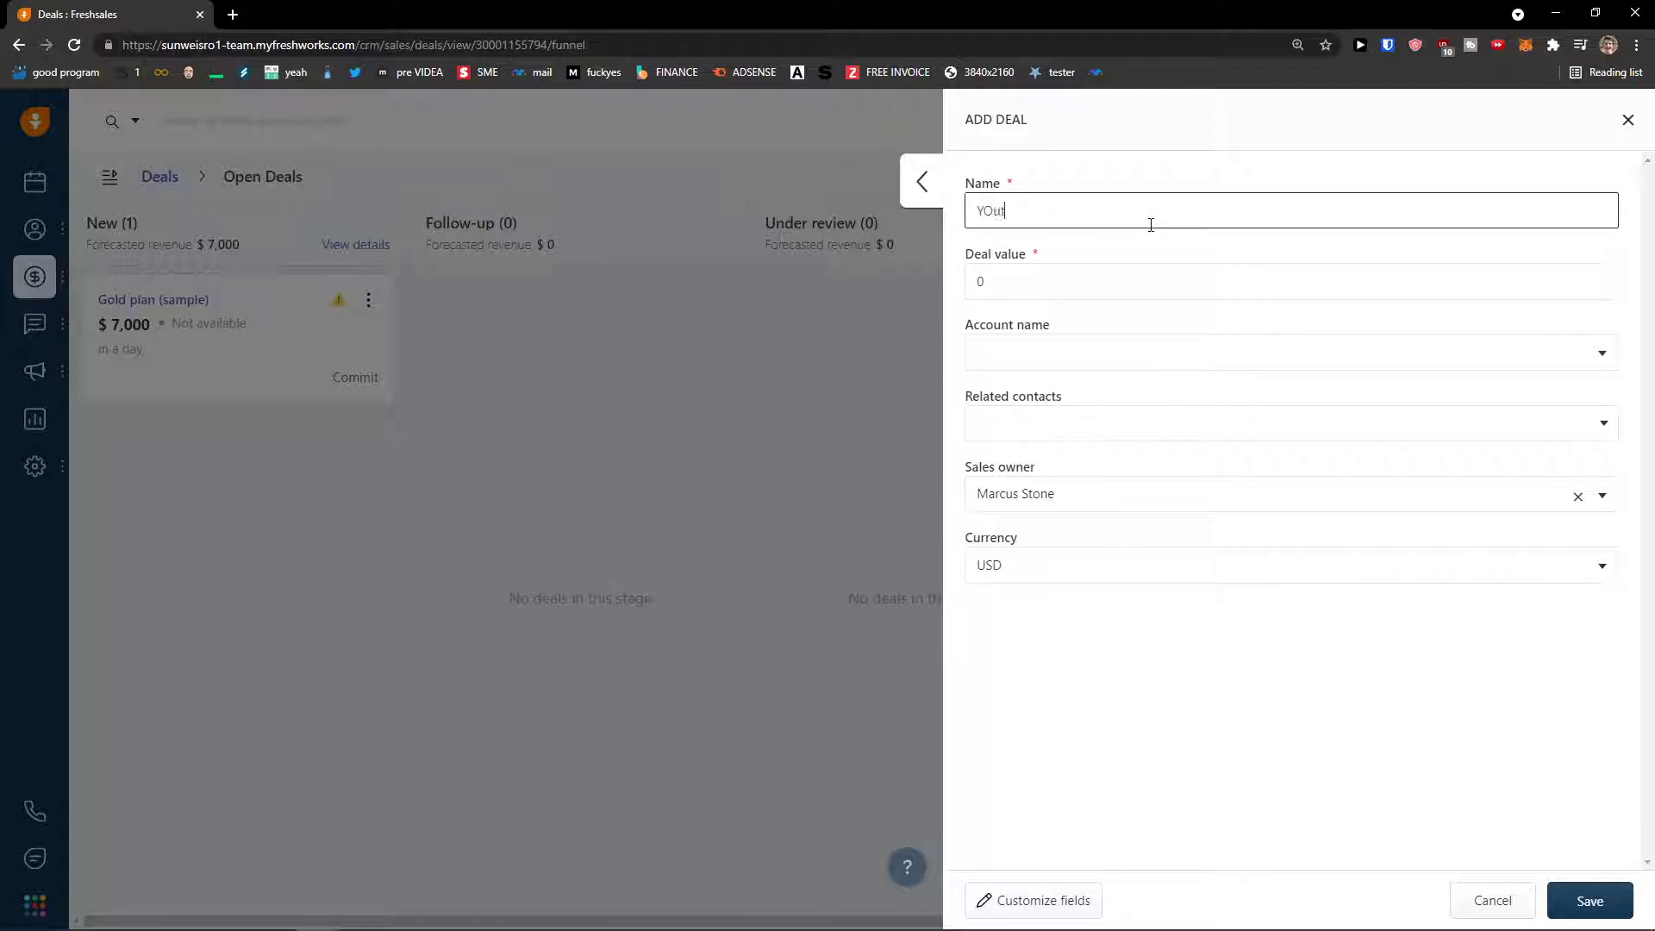
pyautogui.write('Yu')
pyautogui.press('BackSpace')
pyautogui.write('outube Cooperation')
pyautogui.click(1079, 279)
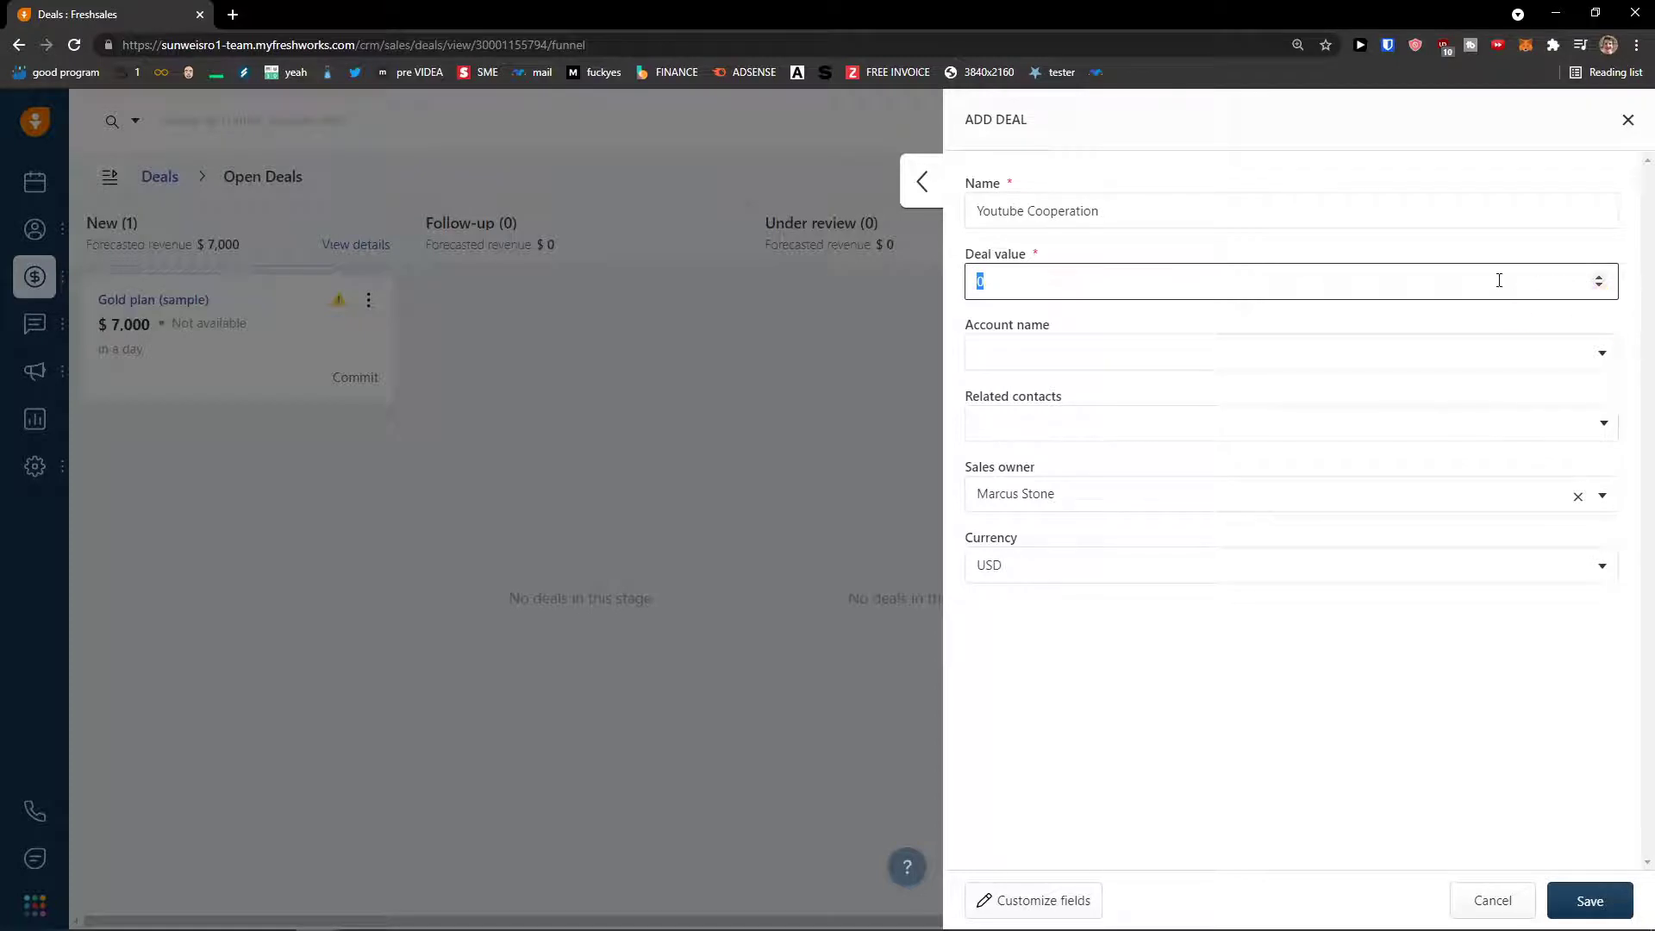
# - Attach the deal to the account found by searching 'Sun', settling on its full name
pyautogui.click(1407, 354)
pyautogui.write('Sun')
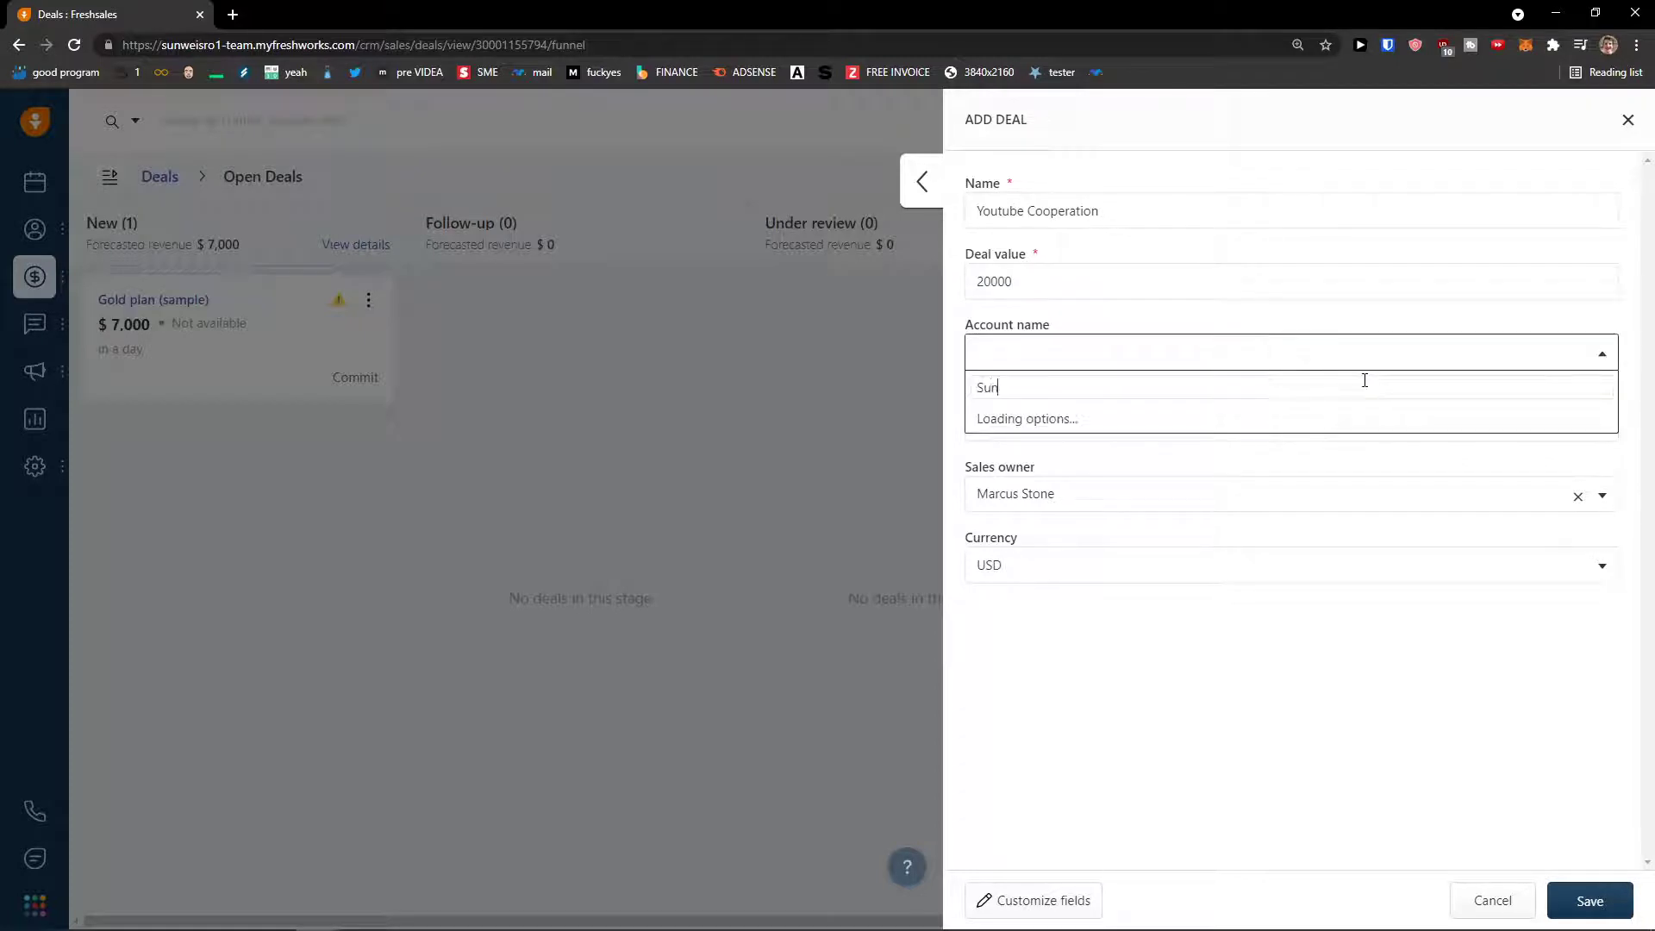
pyautogui.click(1241, 426)
pyautogui.click(1188, 428)
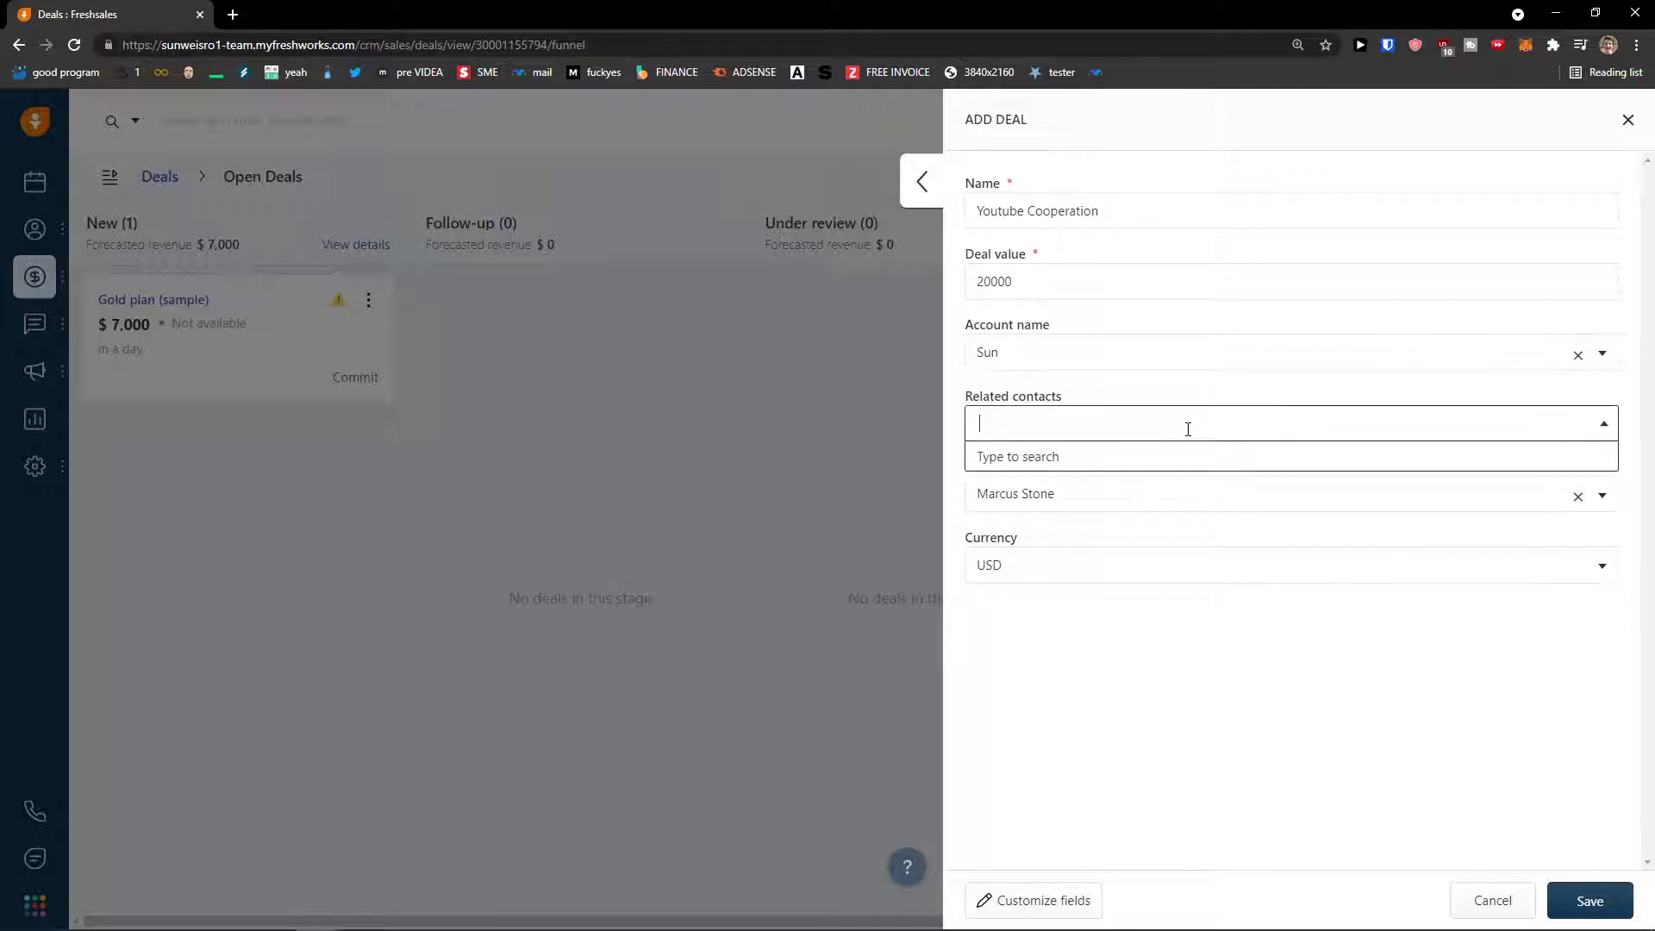
pyautogui.click(1426, 366)
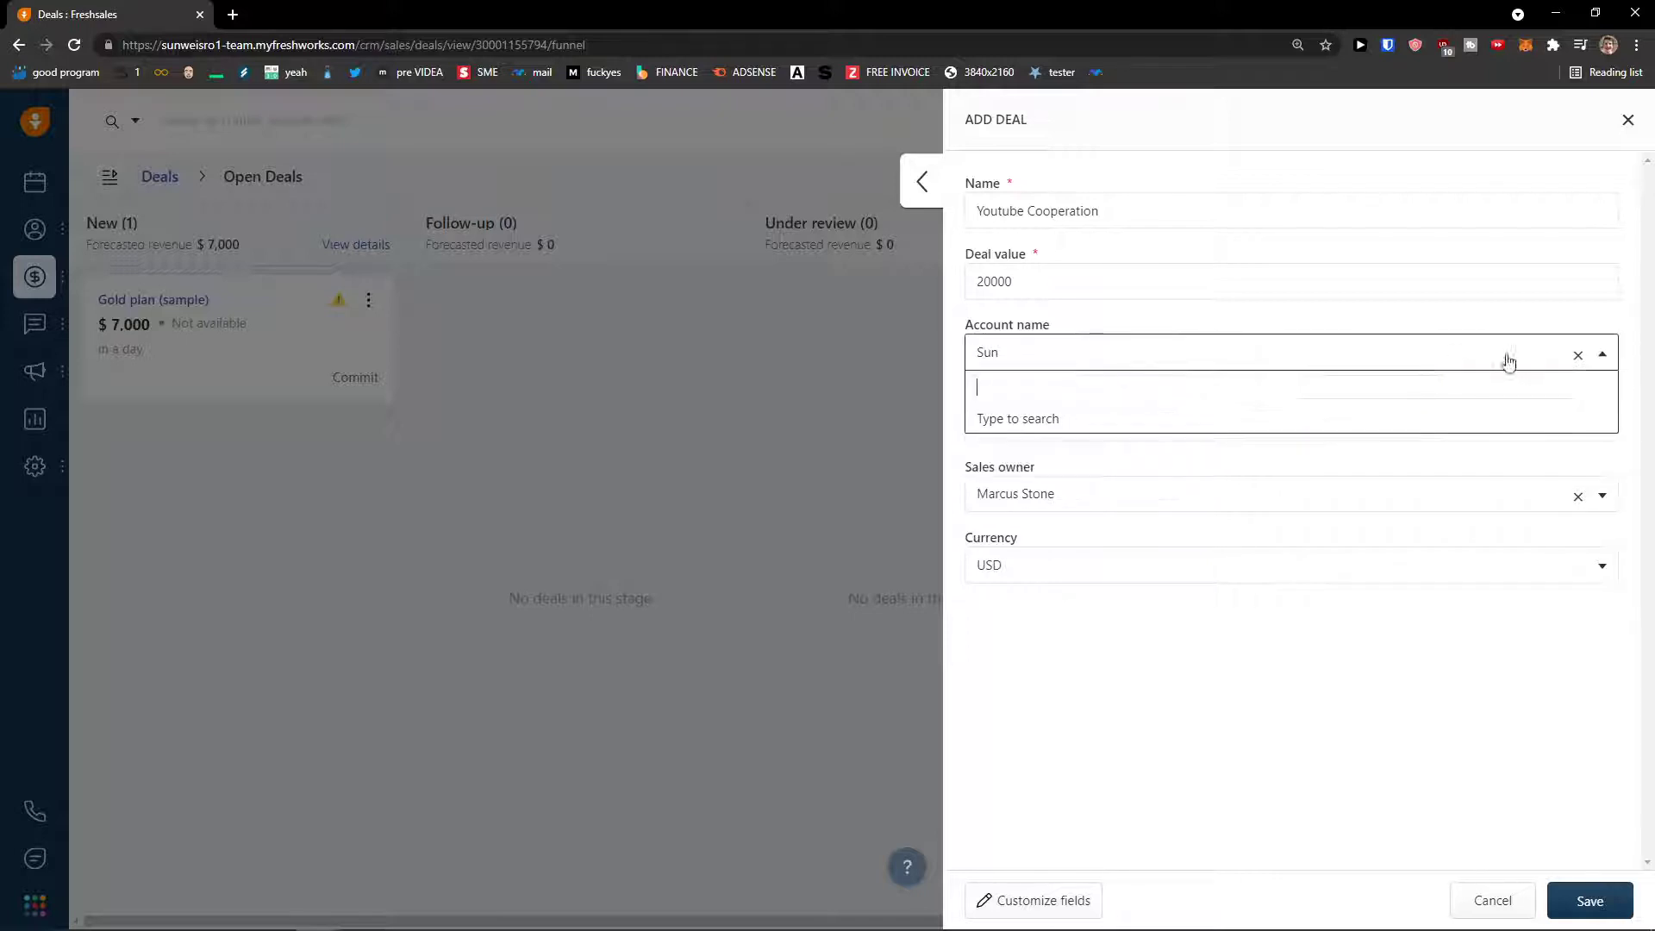
pyautogui.write('Sun')
pyautogui.click(1404, 409)
pyautogui.click(1575, 354)
pyautogui.click(1529, 365)
pyautogui.write('Sun')
pyautogui.click(1356, 451)
# - Add the related contact, keep the default owner and USD currency, and save the deal
pyautogui.click(1269, 431)
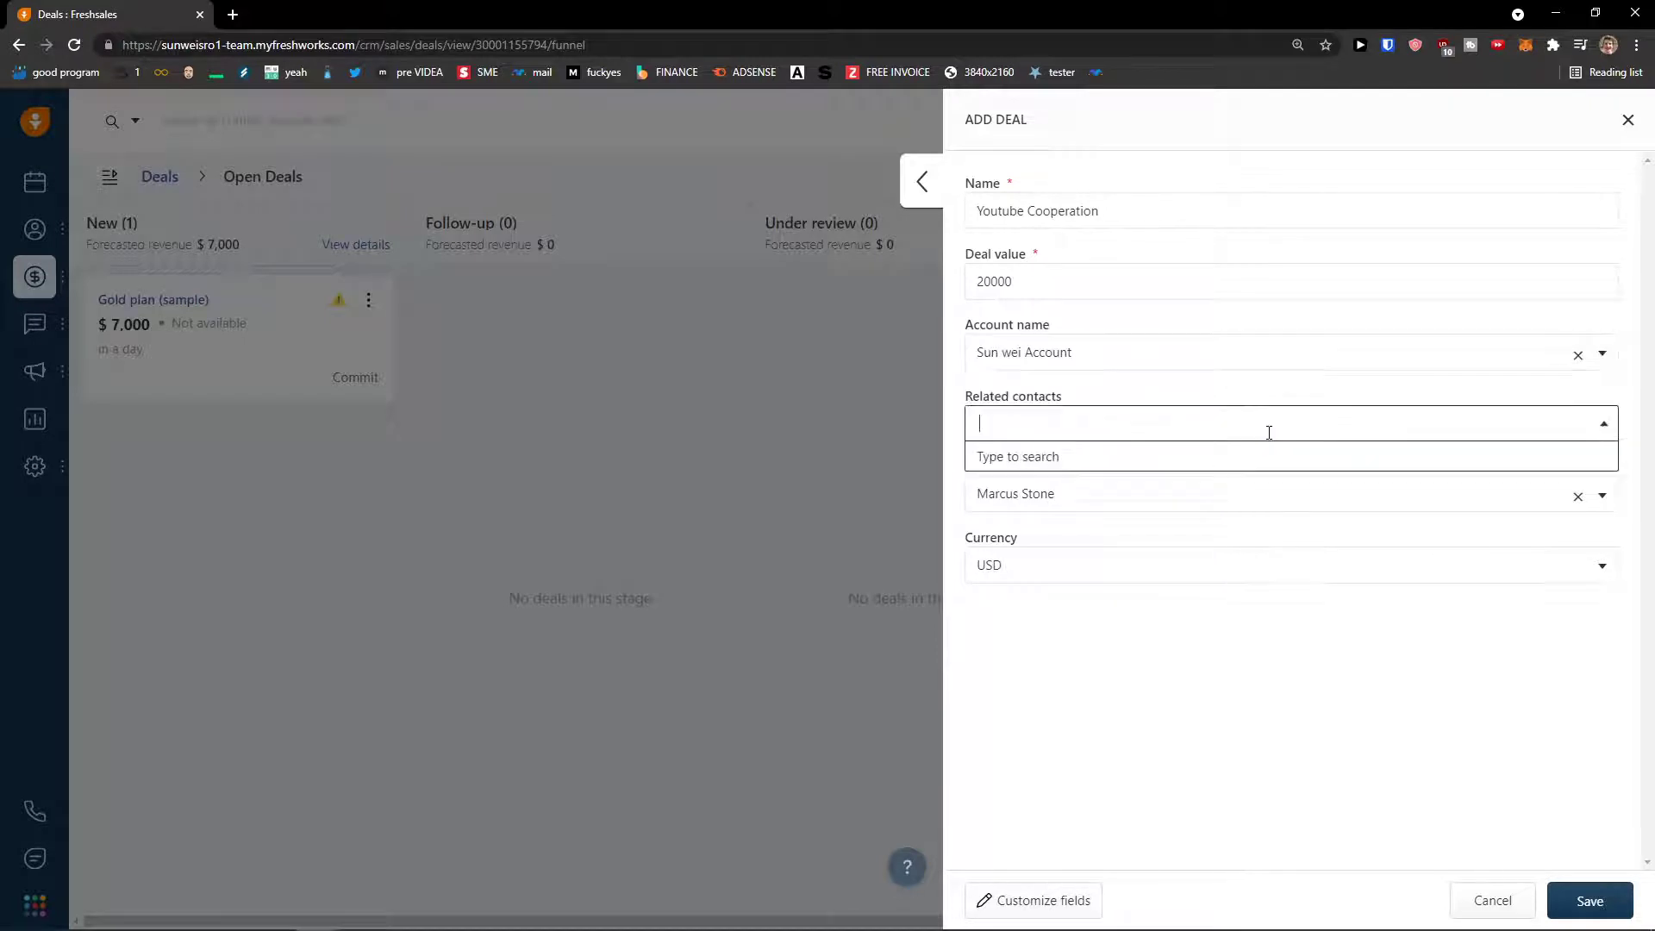
pyautogui.write('Marcu')
pyautogui.click(1187, 474)
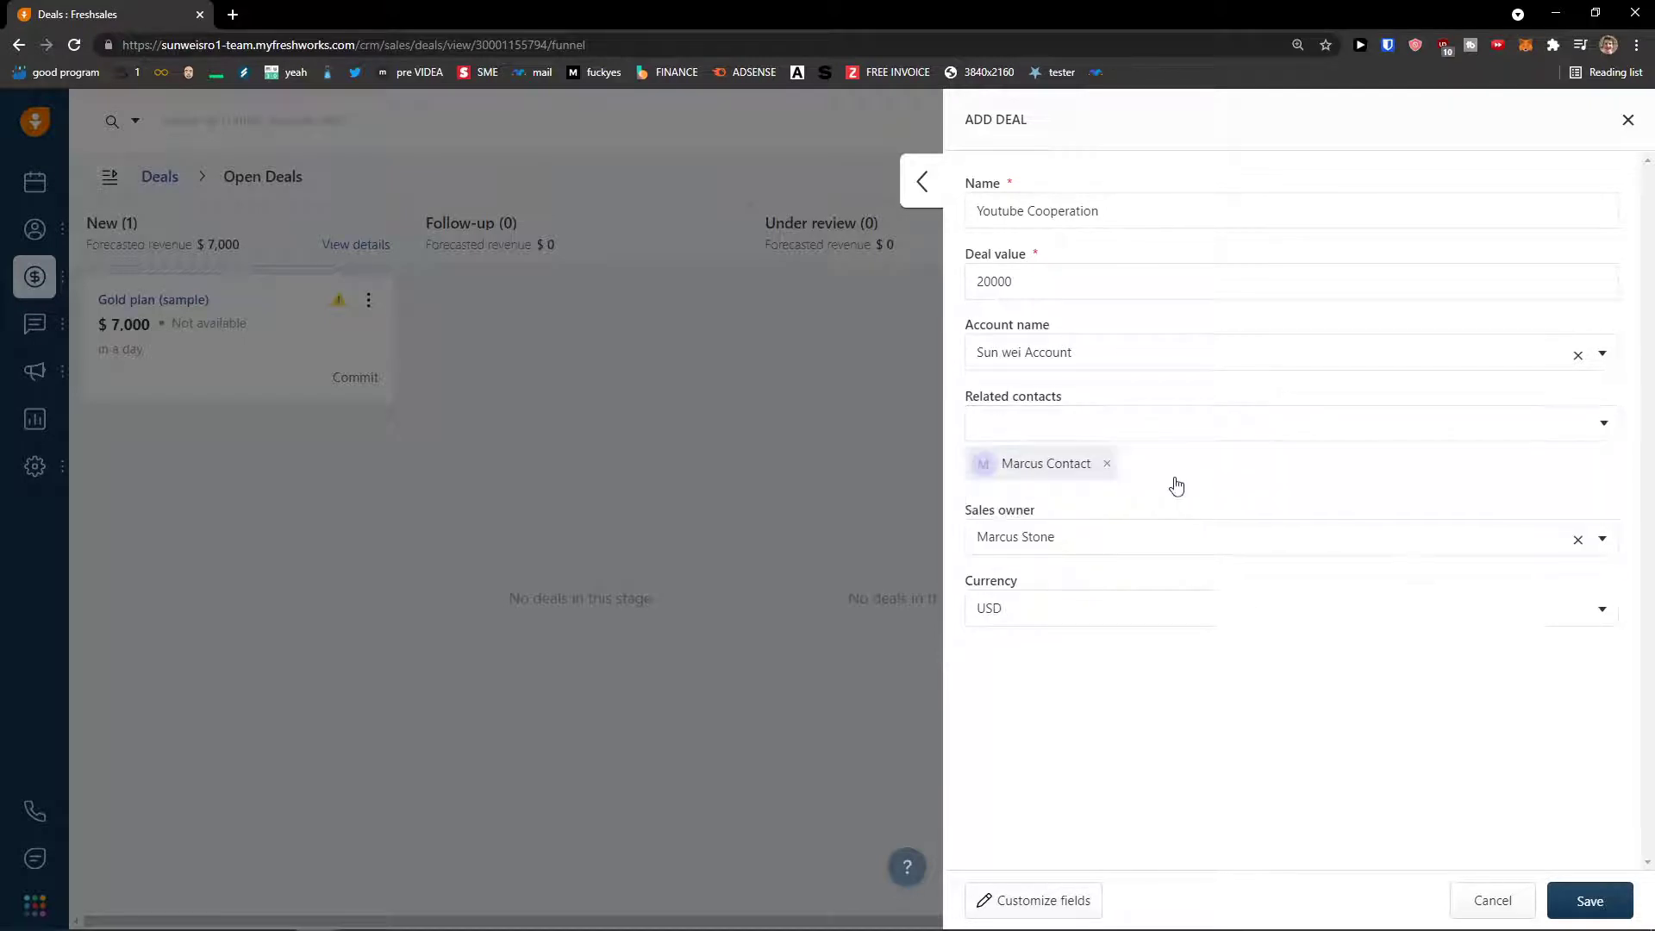
pyautogui.click(1120, 535)
pyautogui.click(1159, 507)
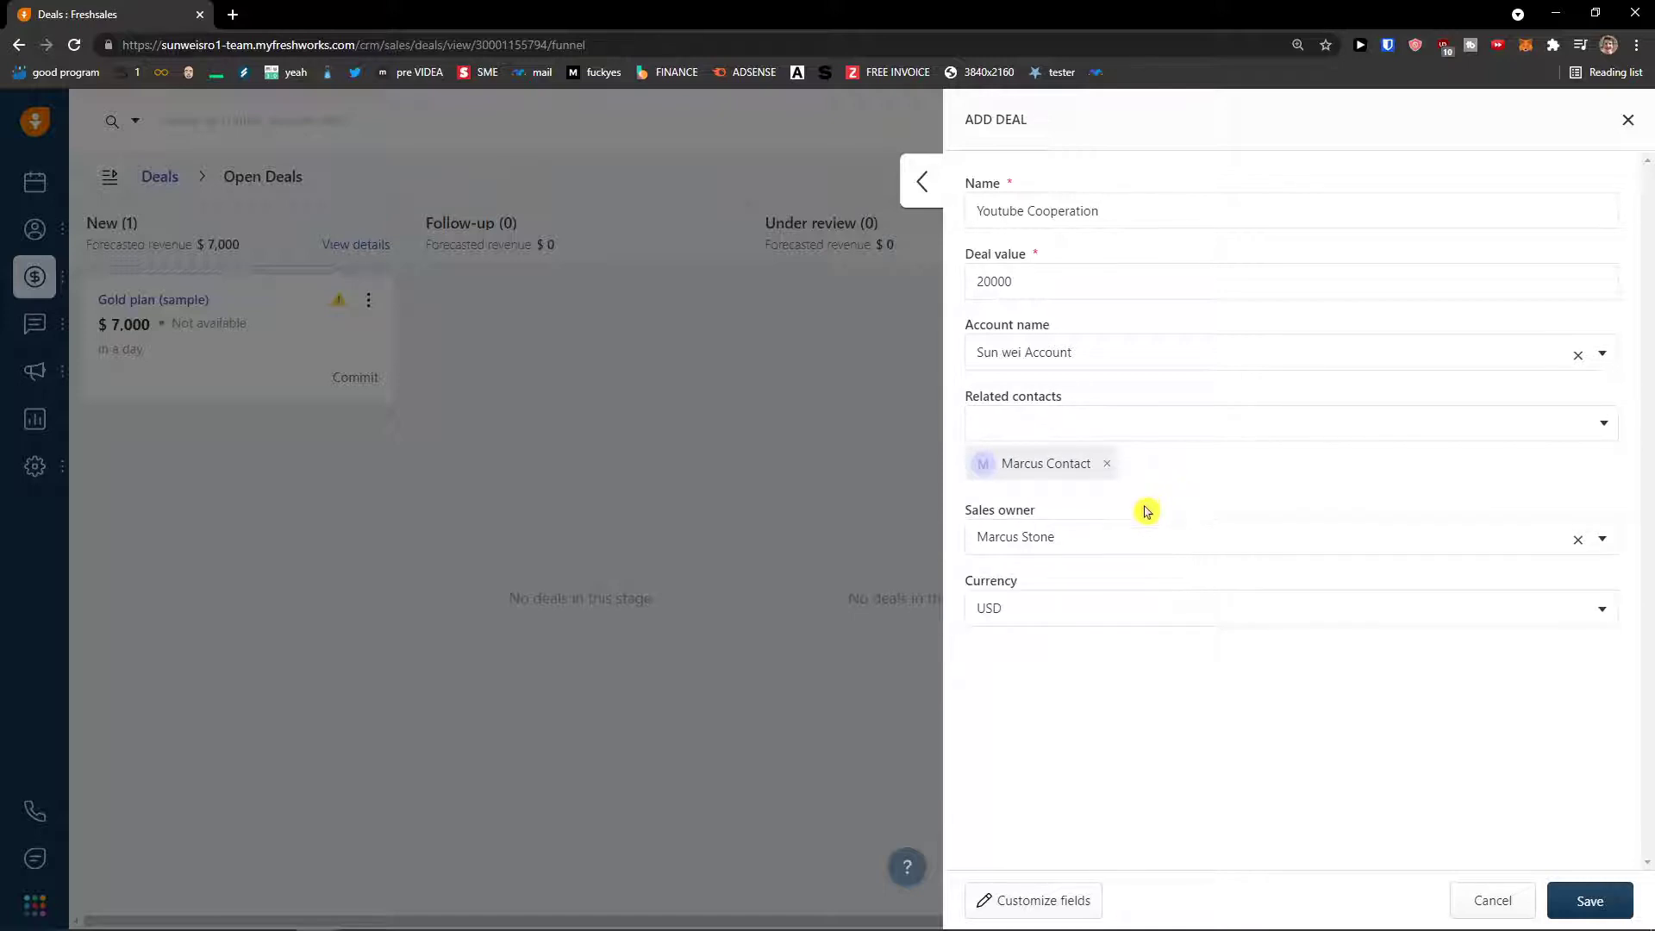
pyautogui.click(1077, 605)
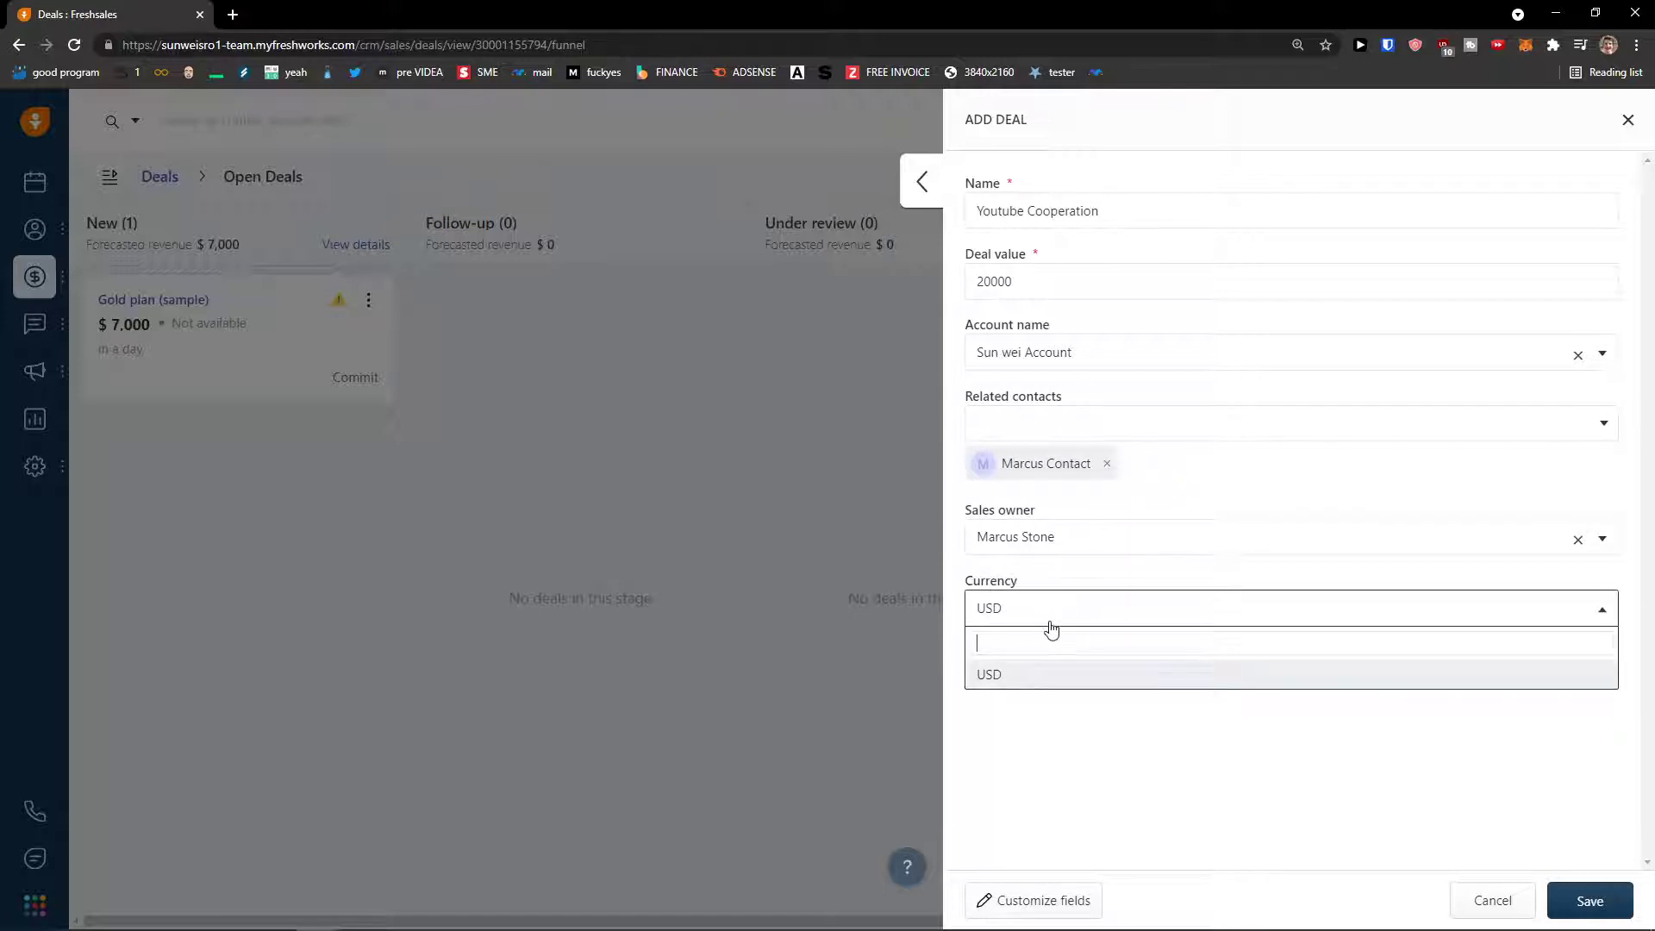
pyautogui.click(1084, 726)
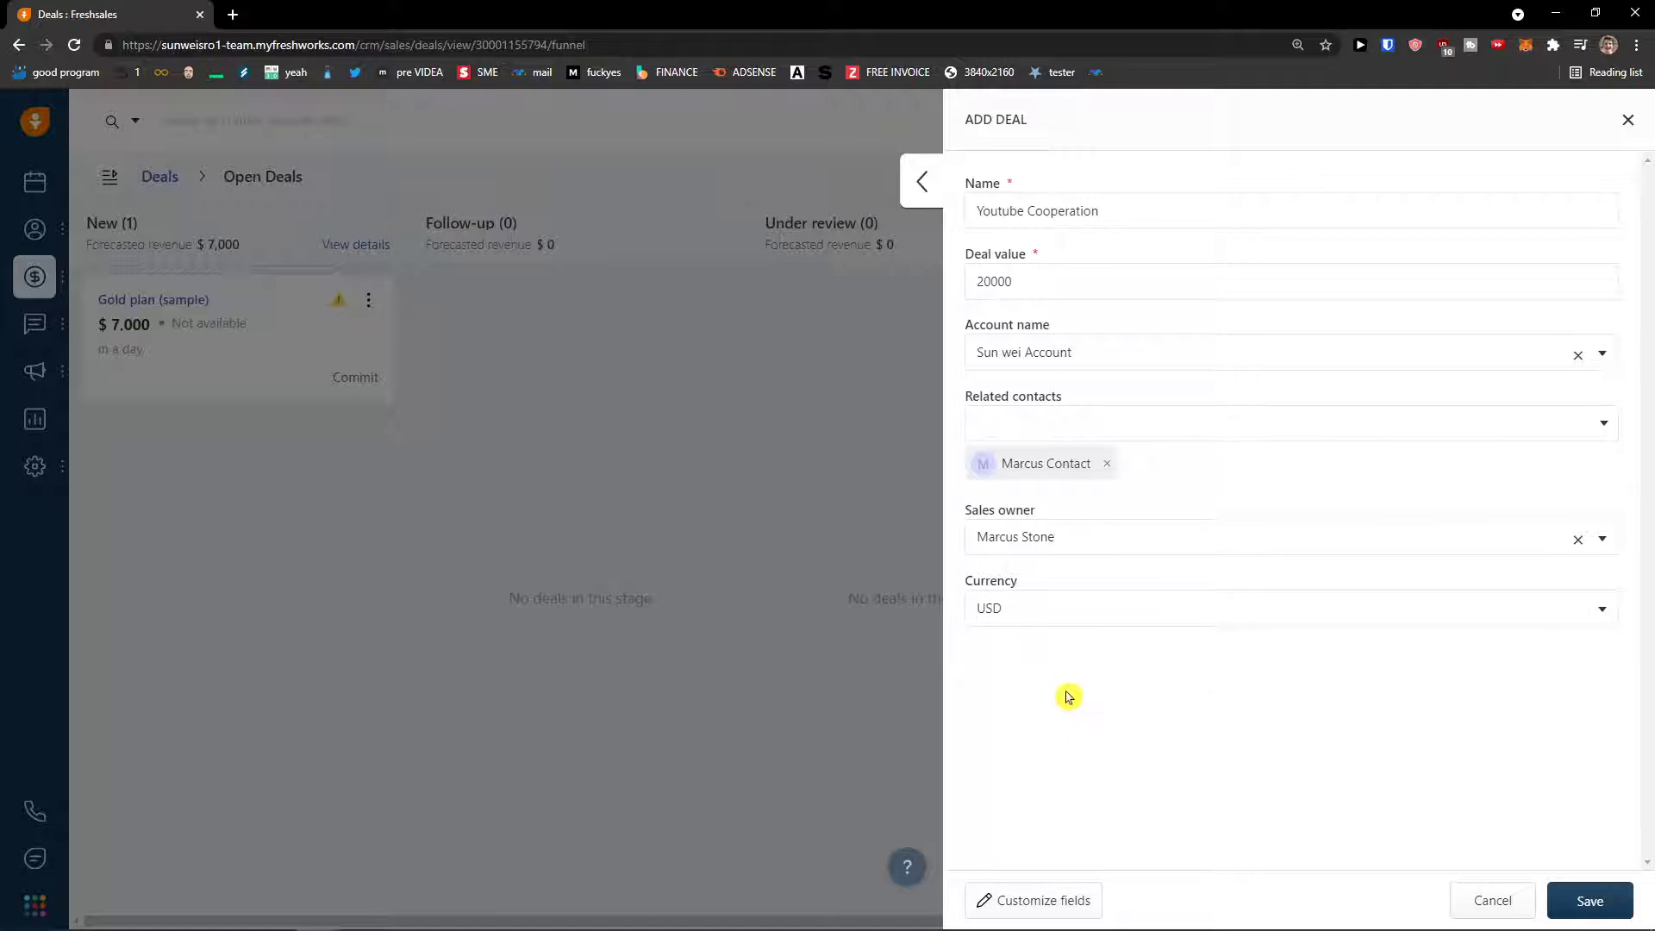
pyautogui.click(1588, 902)
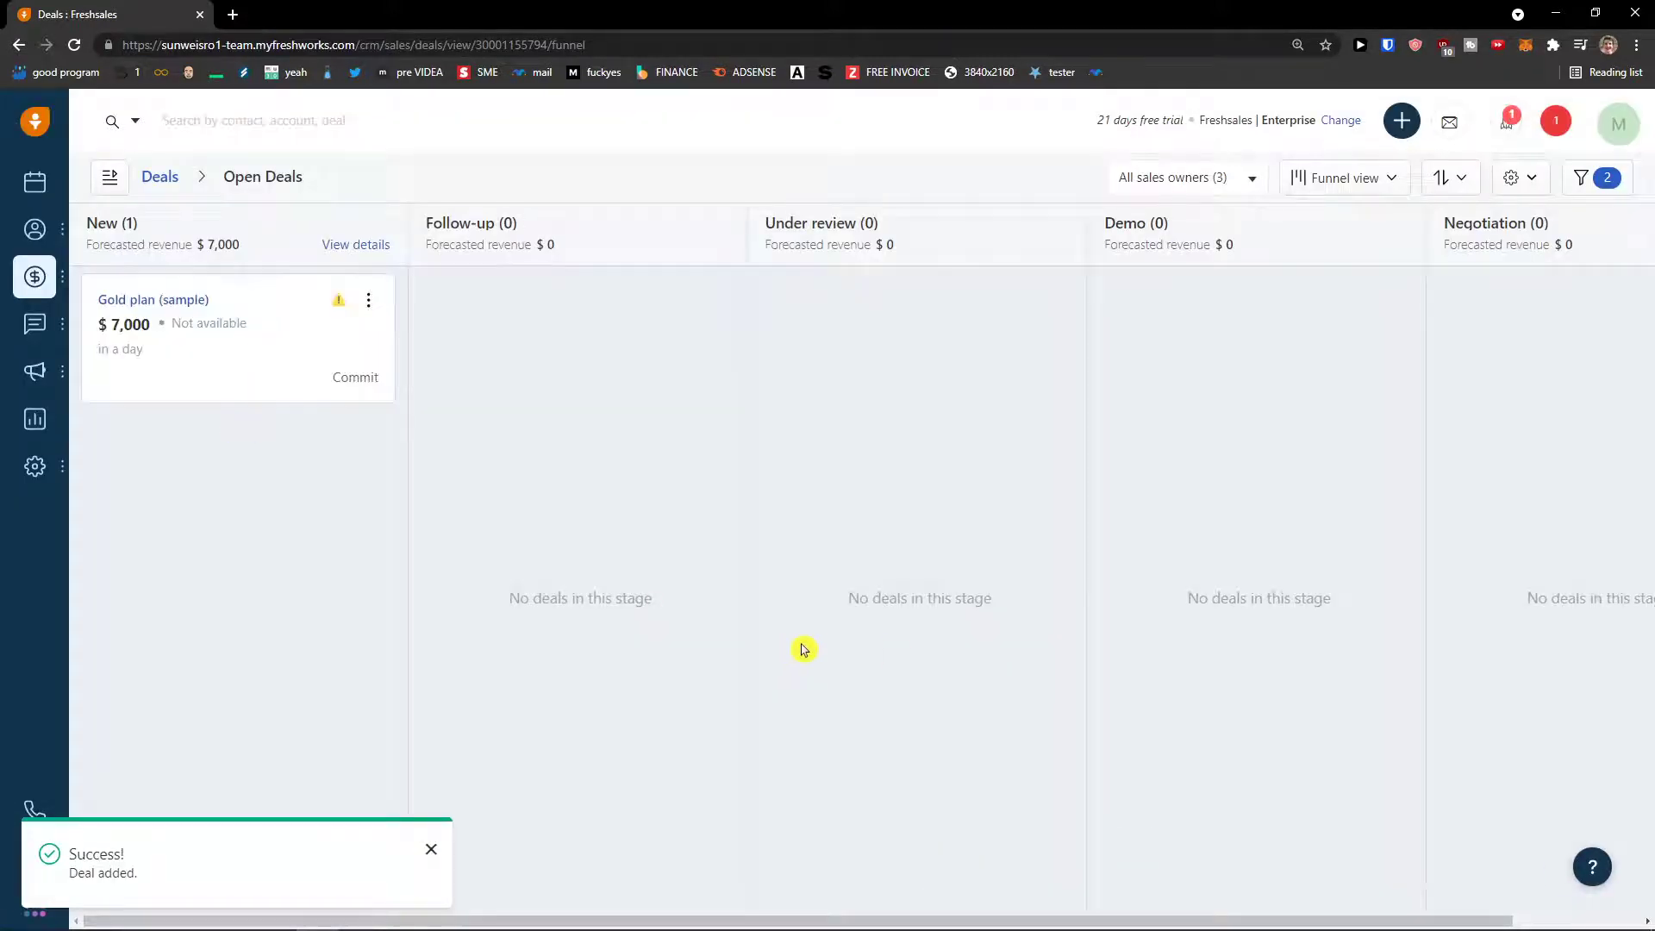
# - Filter the pipeline to my deals and drag Youtube Cooperation into Follow-up
pyautogui.click(1188, 178)
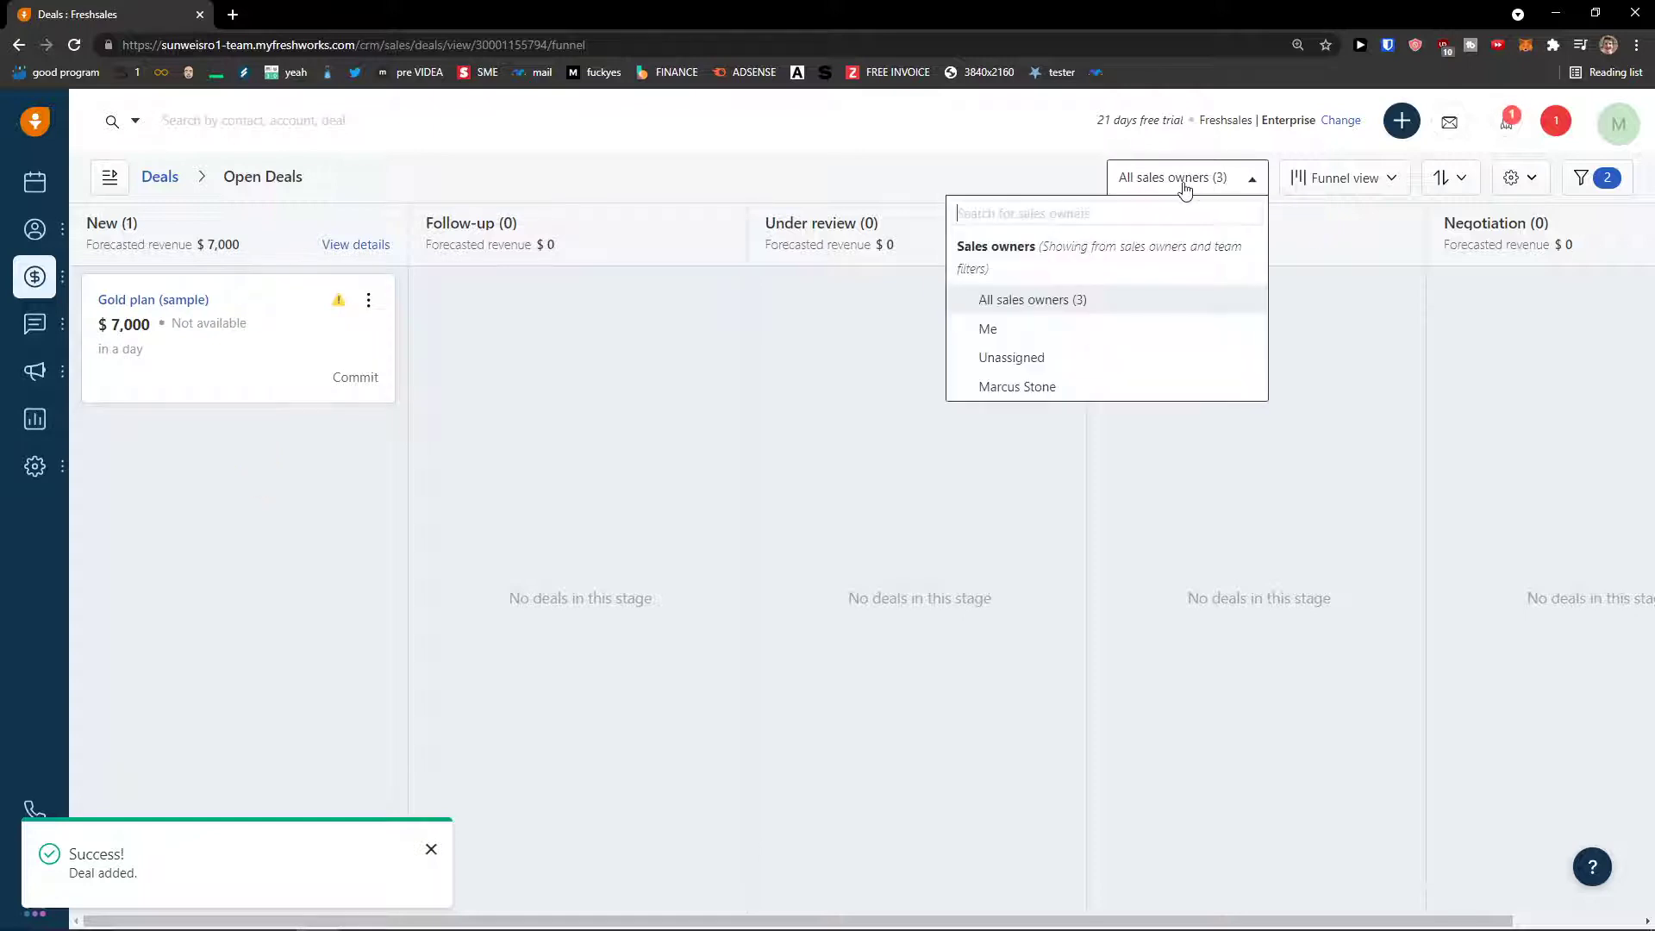
pyautogui.click(1095, 331)
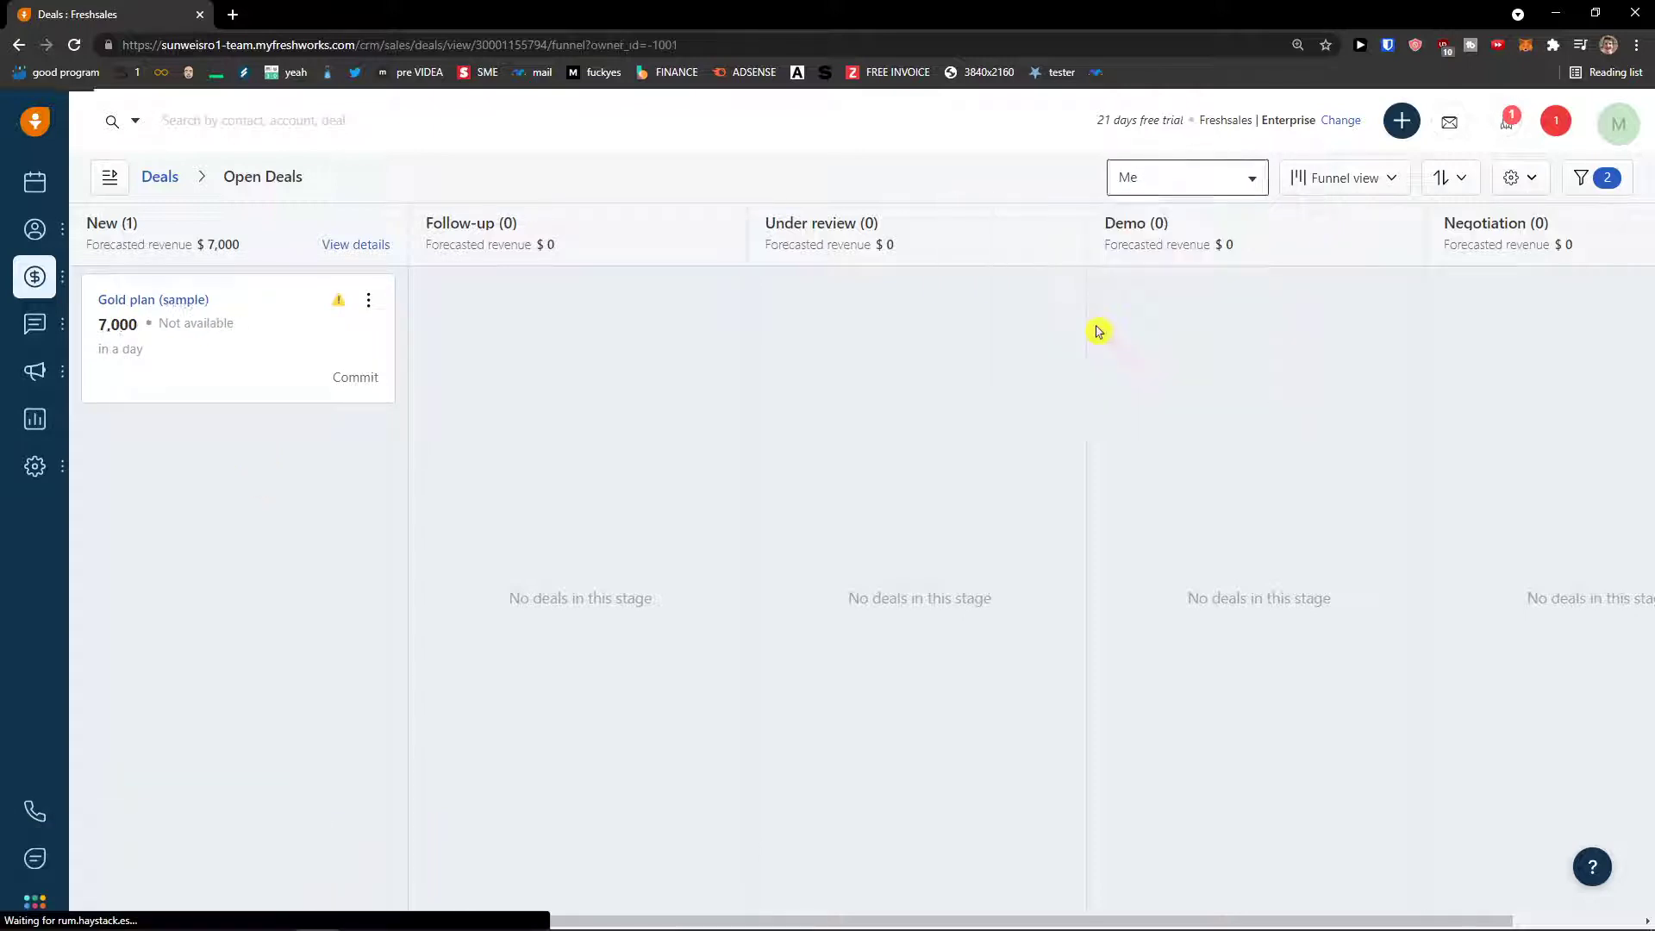
pyautogui.moveTo(185, 355); pyautogui.dragTo(211, 366)
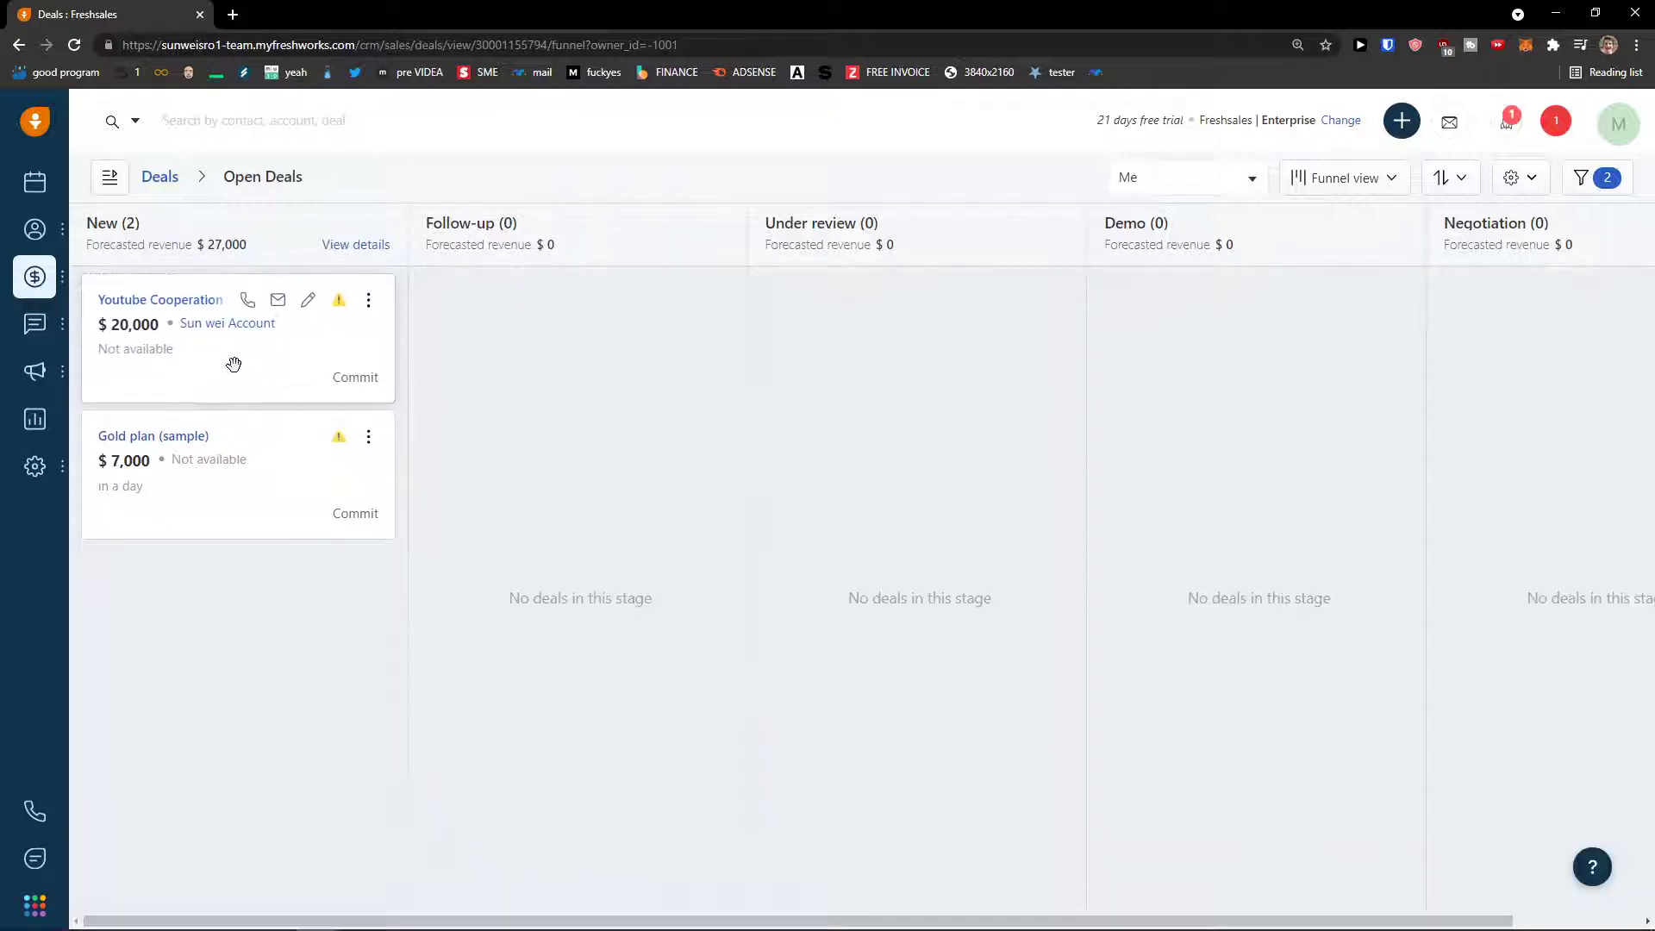
pyautogui.moveTo(143, 369); pyautogui.dragTo(635, 374)
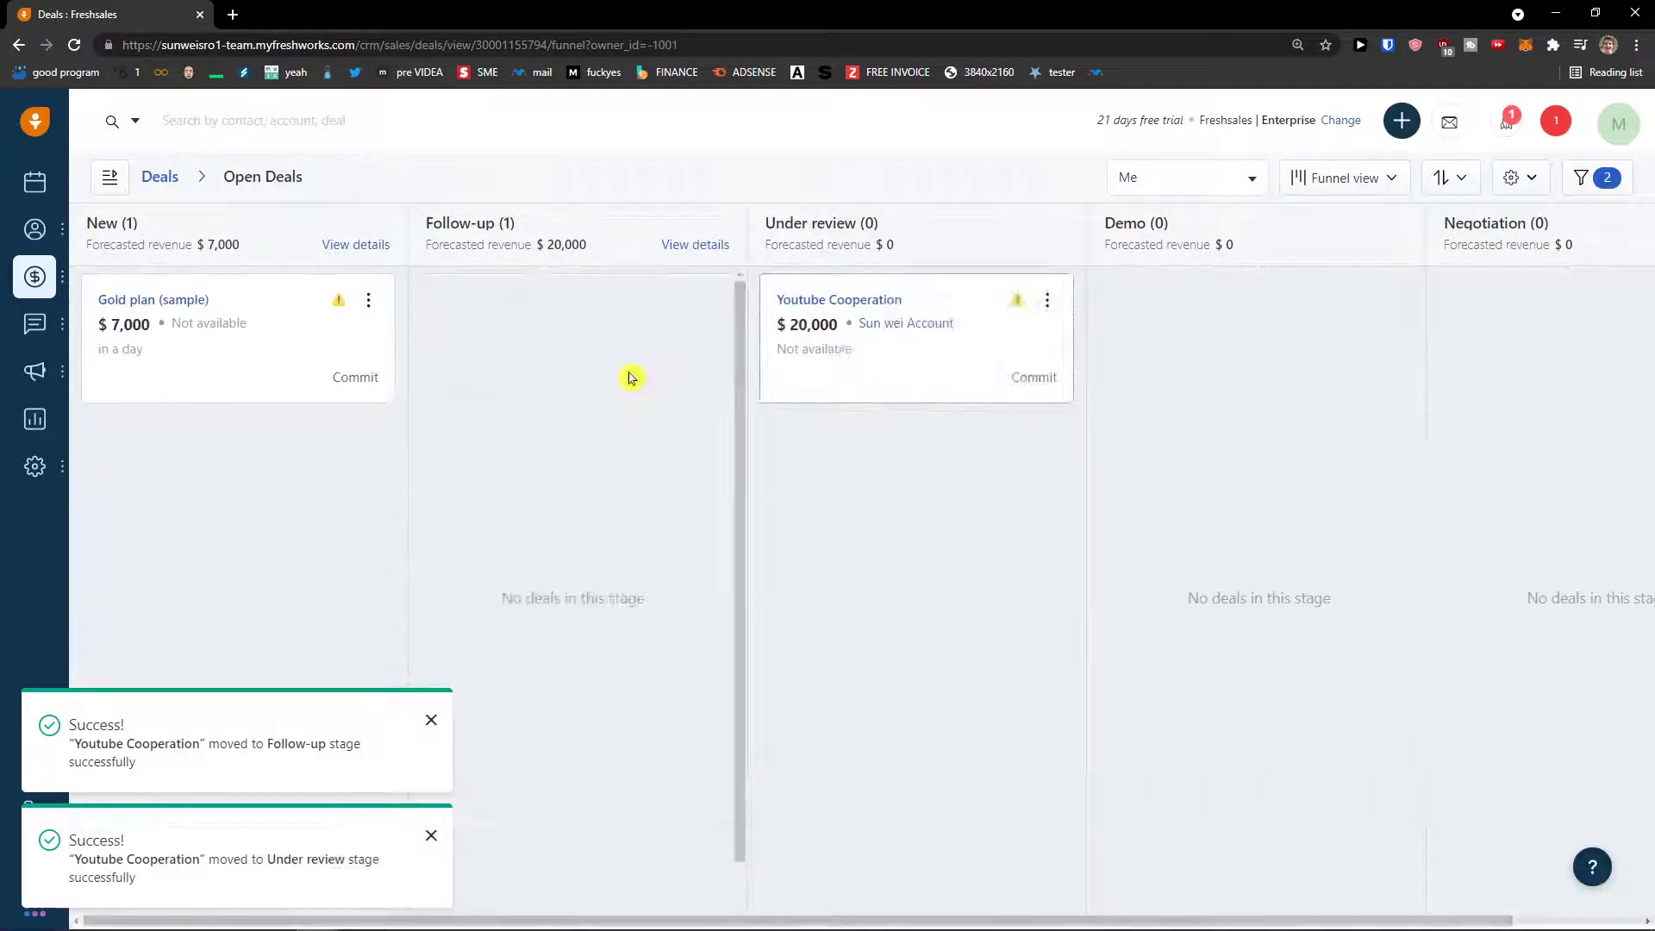
# - Switch the pipeline to the monthly Timeline view
pyautogui.click(1343, 181)
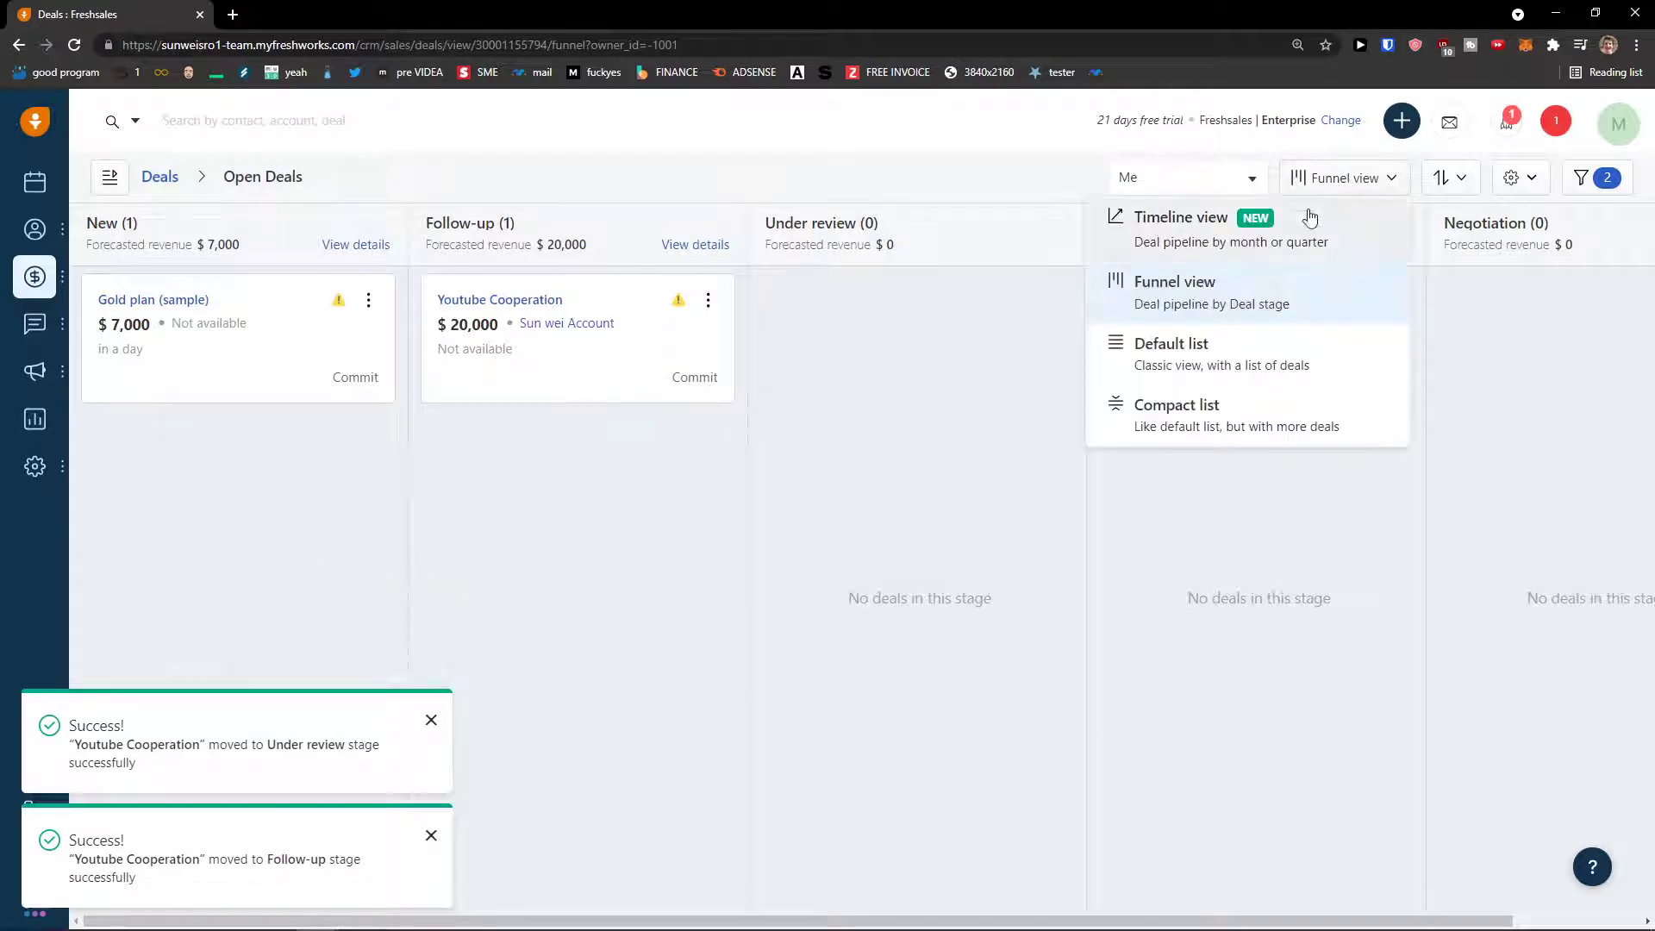
pyautogui.click(1308, 245)
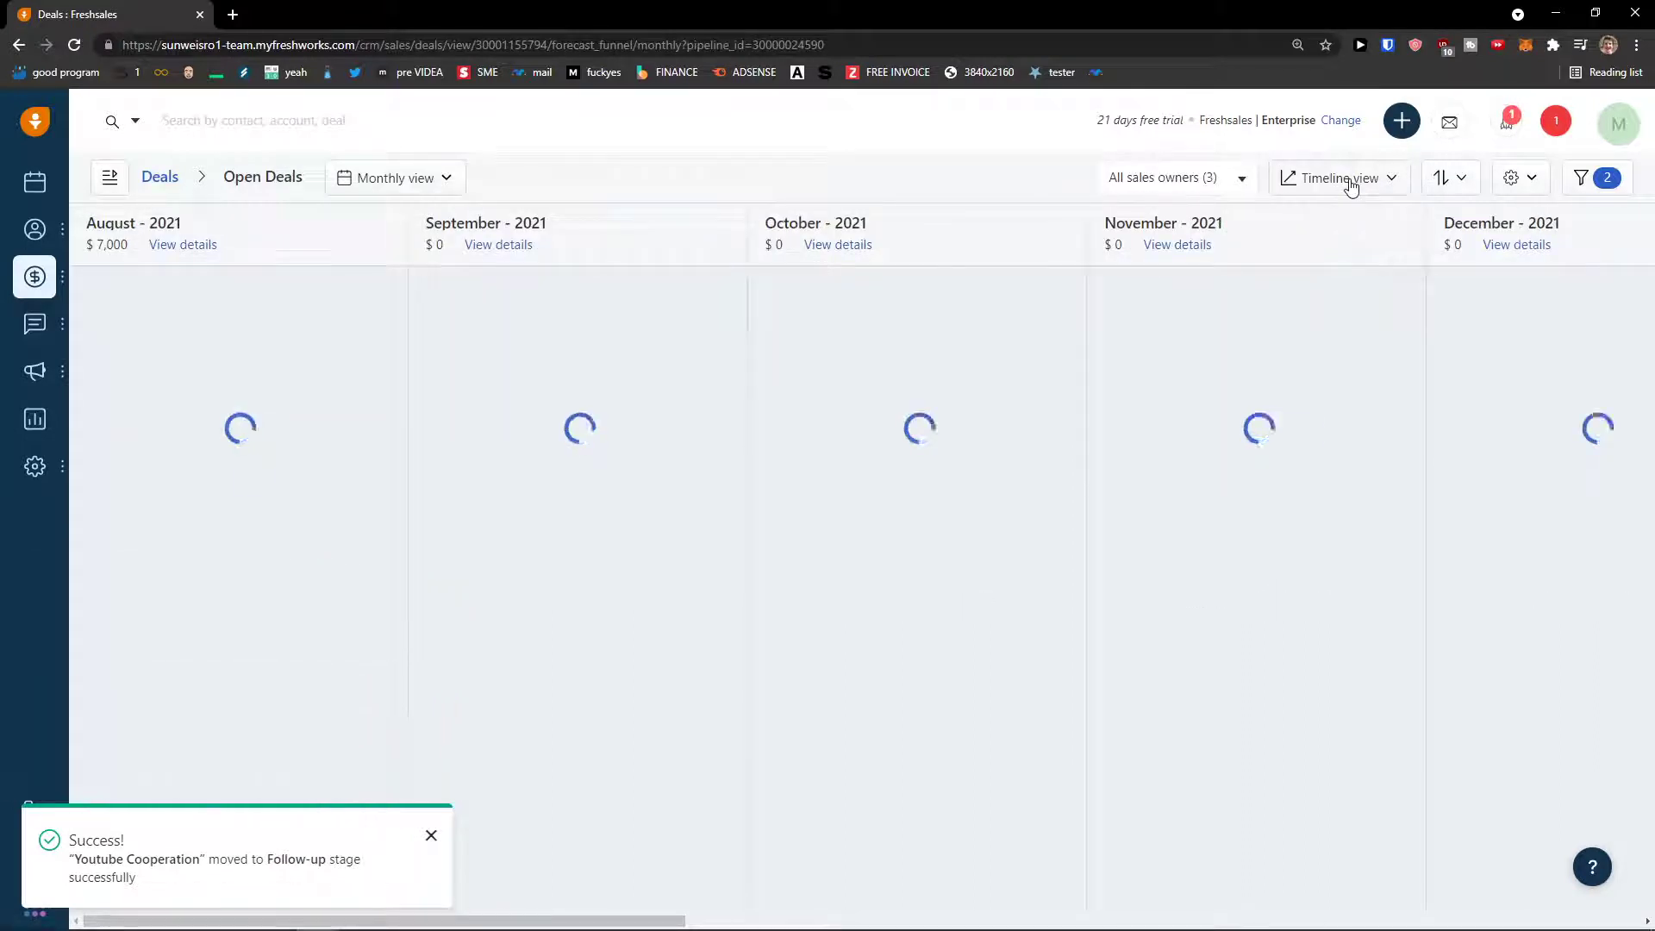
pyautogui.click(1350, 181)
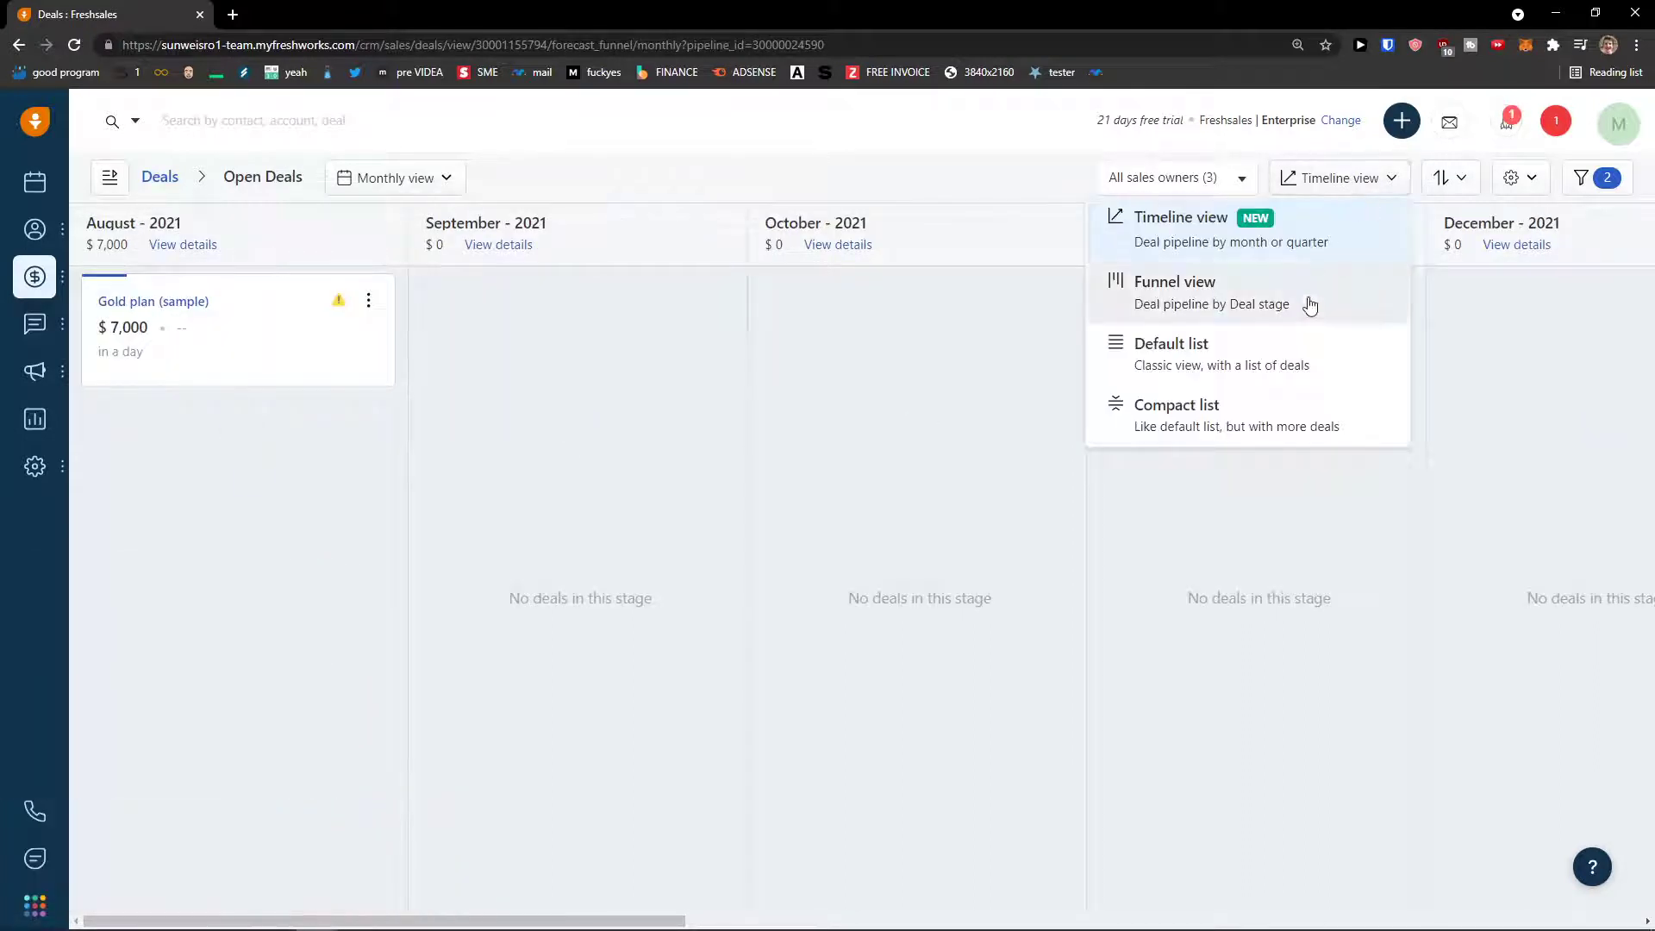
# - Show the open deals as a Default list table, then as Compact rows
pyautogui.click(1296, 342)
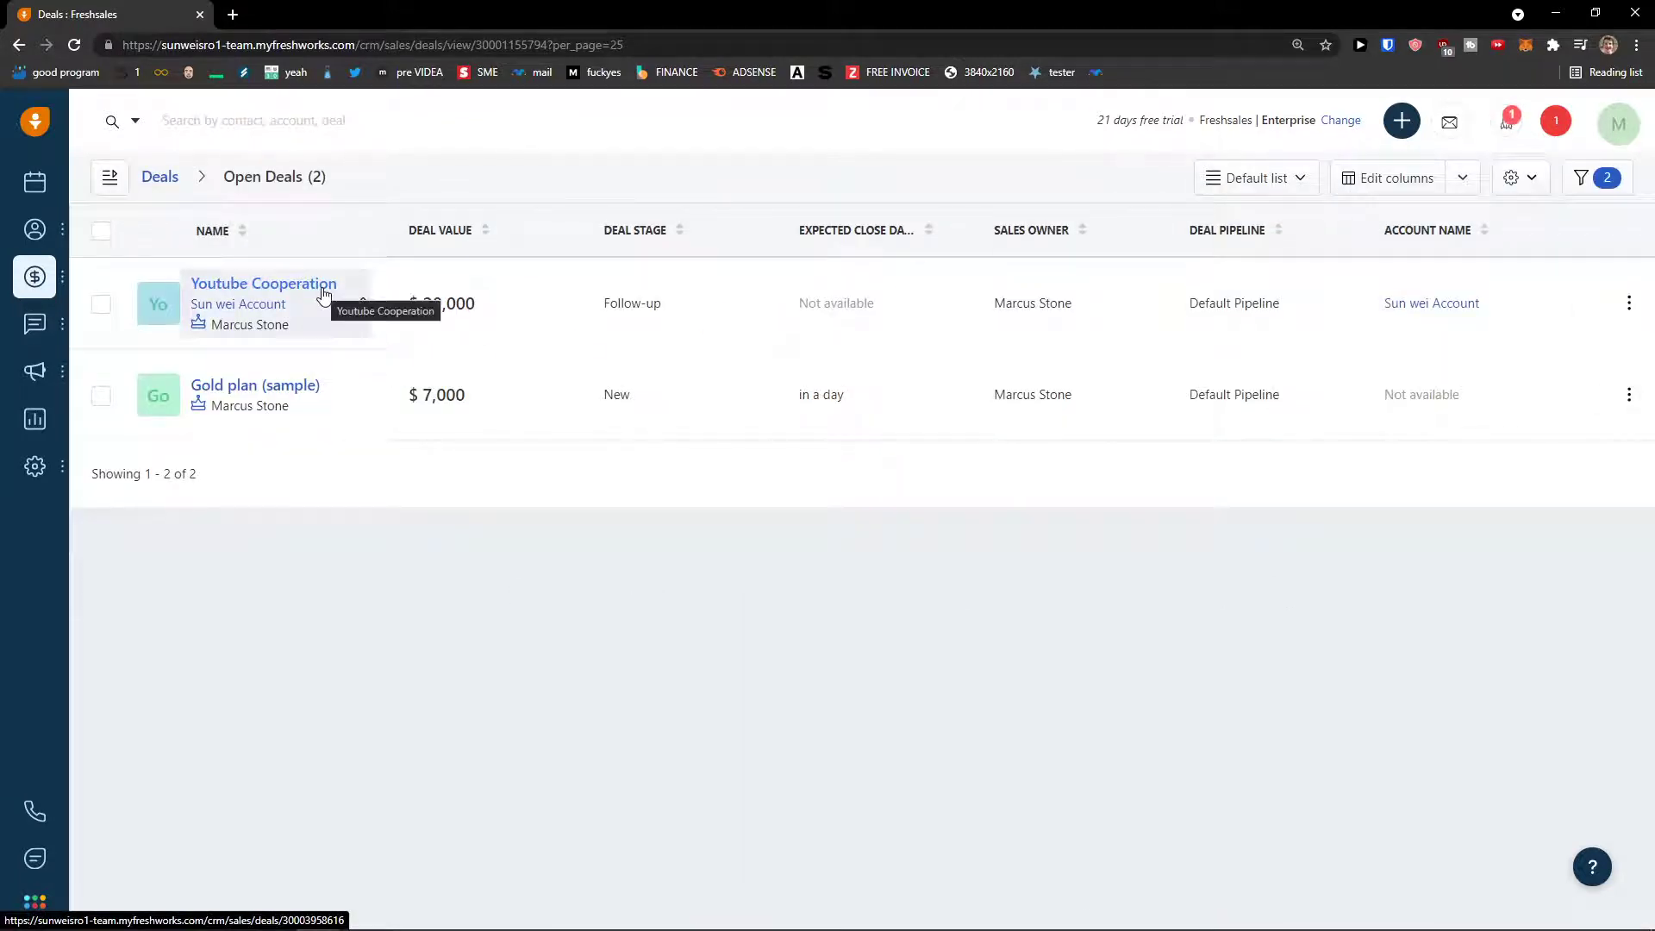
pyautogui.click(1301, 181)
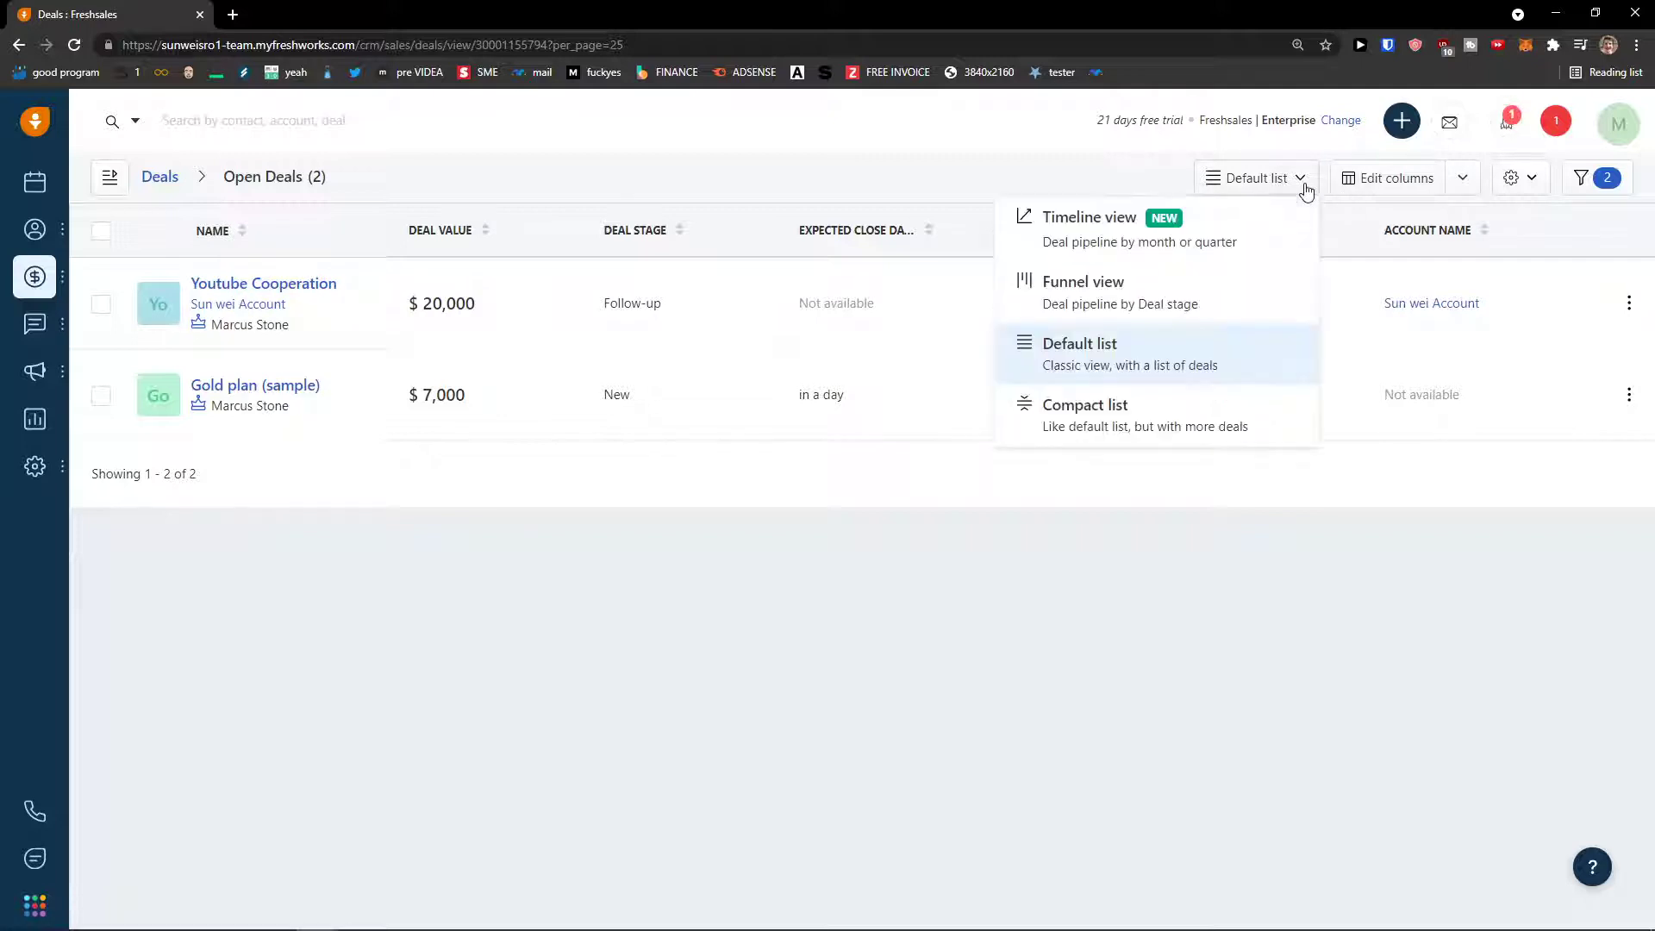
pyautogui.click(1171, 410)
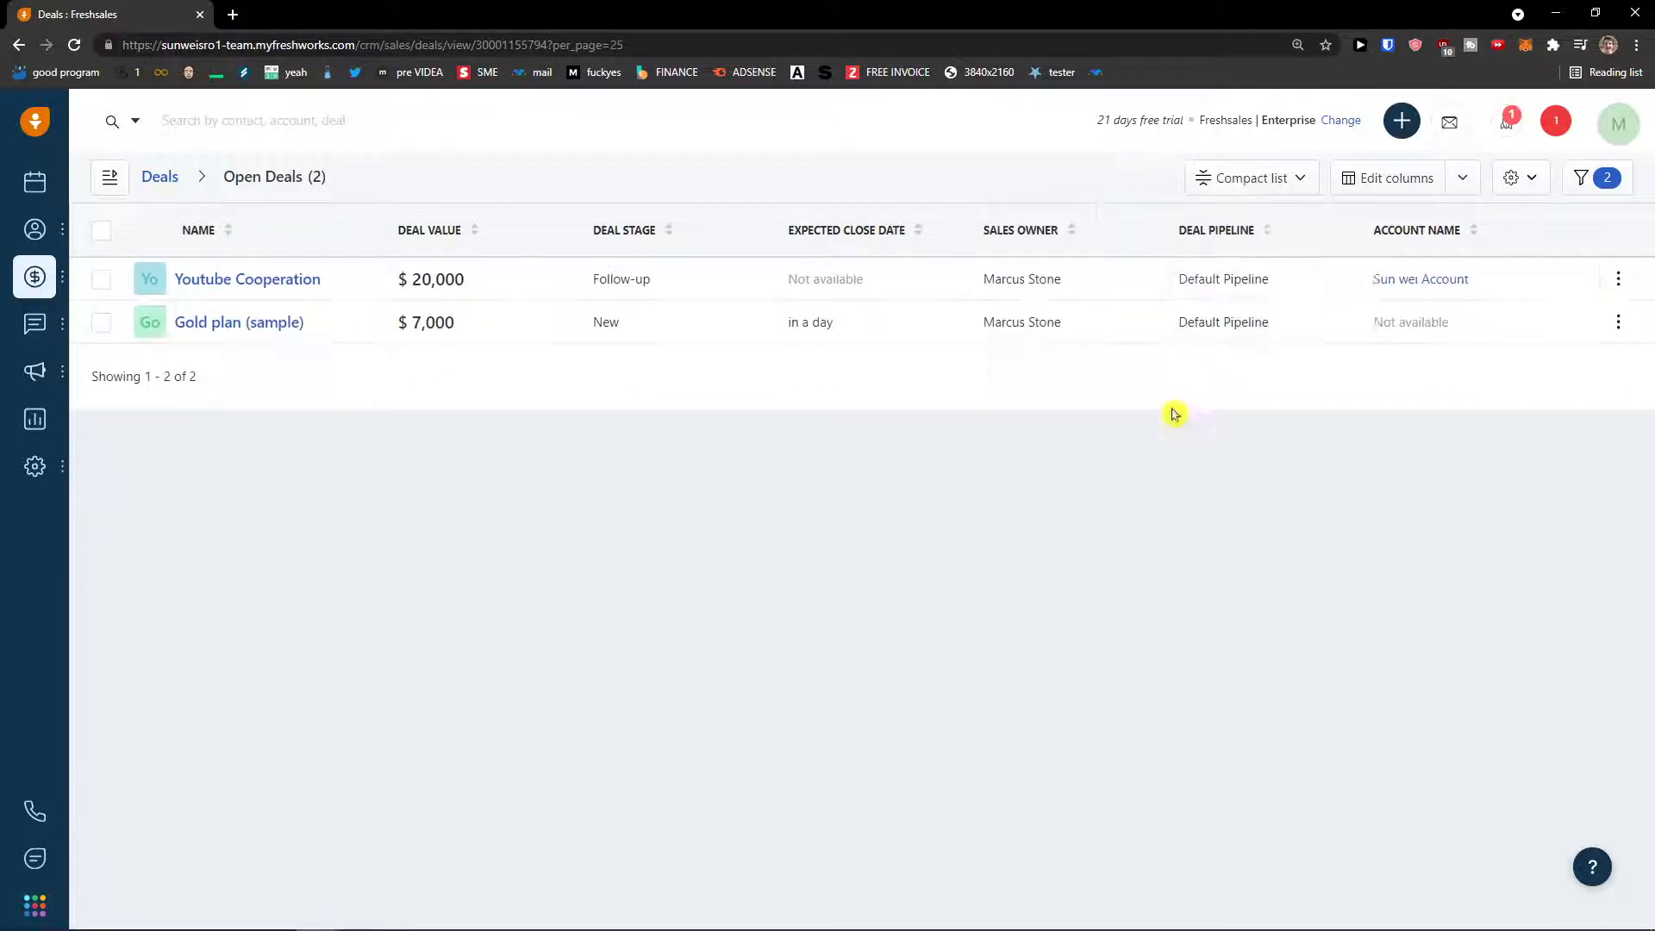
# - Inspect the Youtube Cooperation deal's tasks and notes, closing task forms unsaved and the summary
pyautogui.click(189, 285)
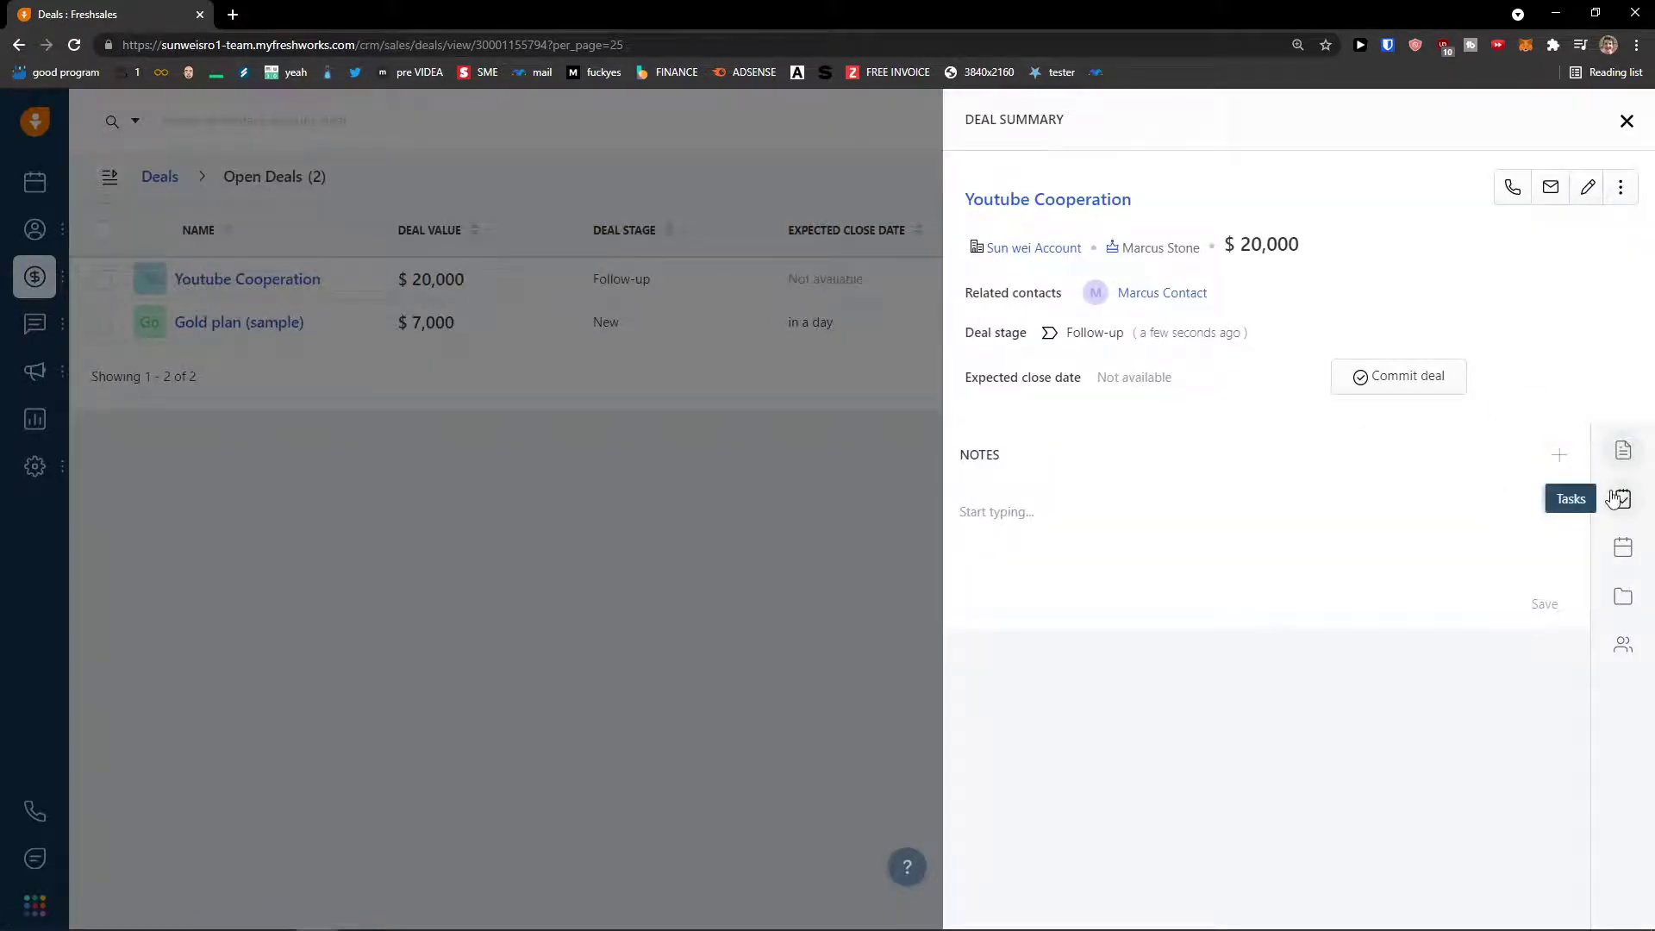
pyautogui.click(1620, 508)
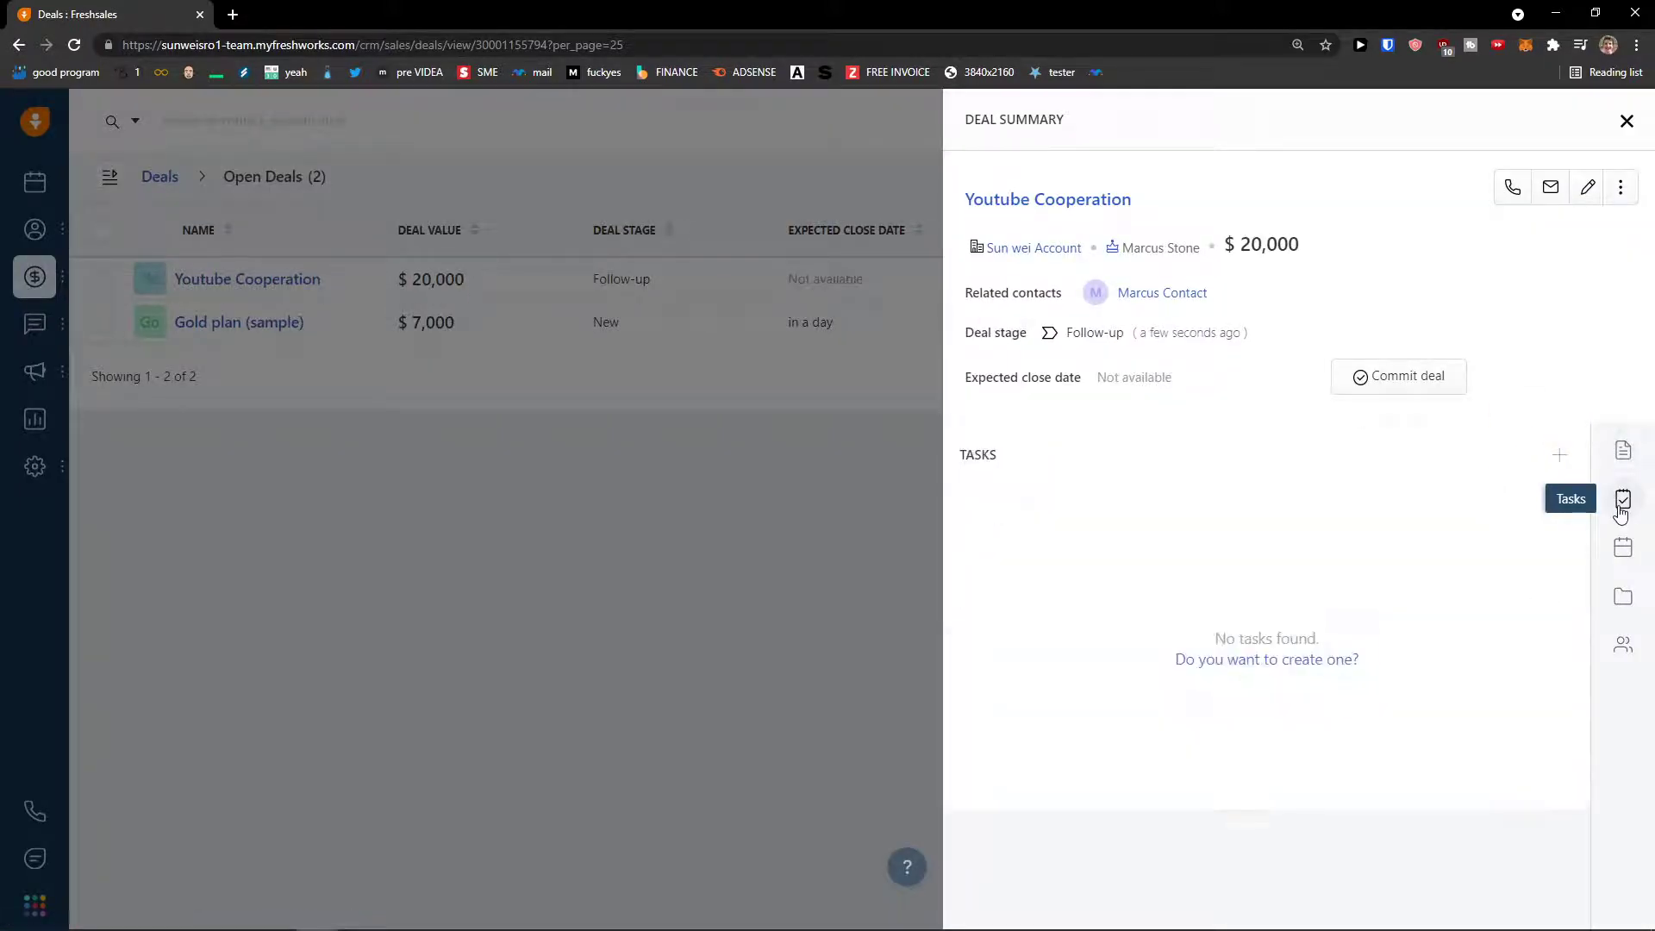
pyautogui.click(1319, 660)
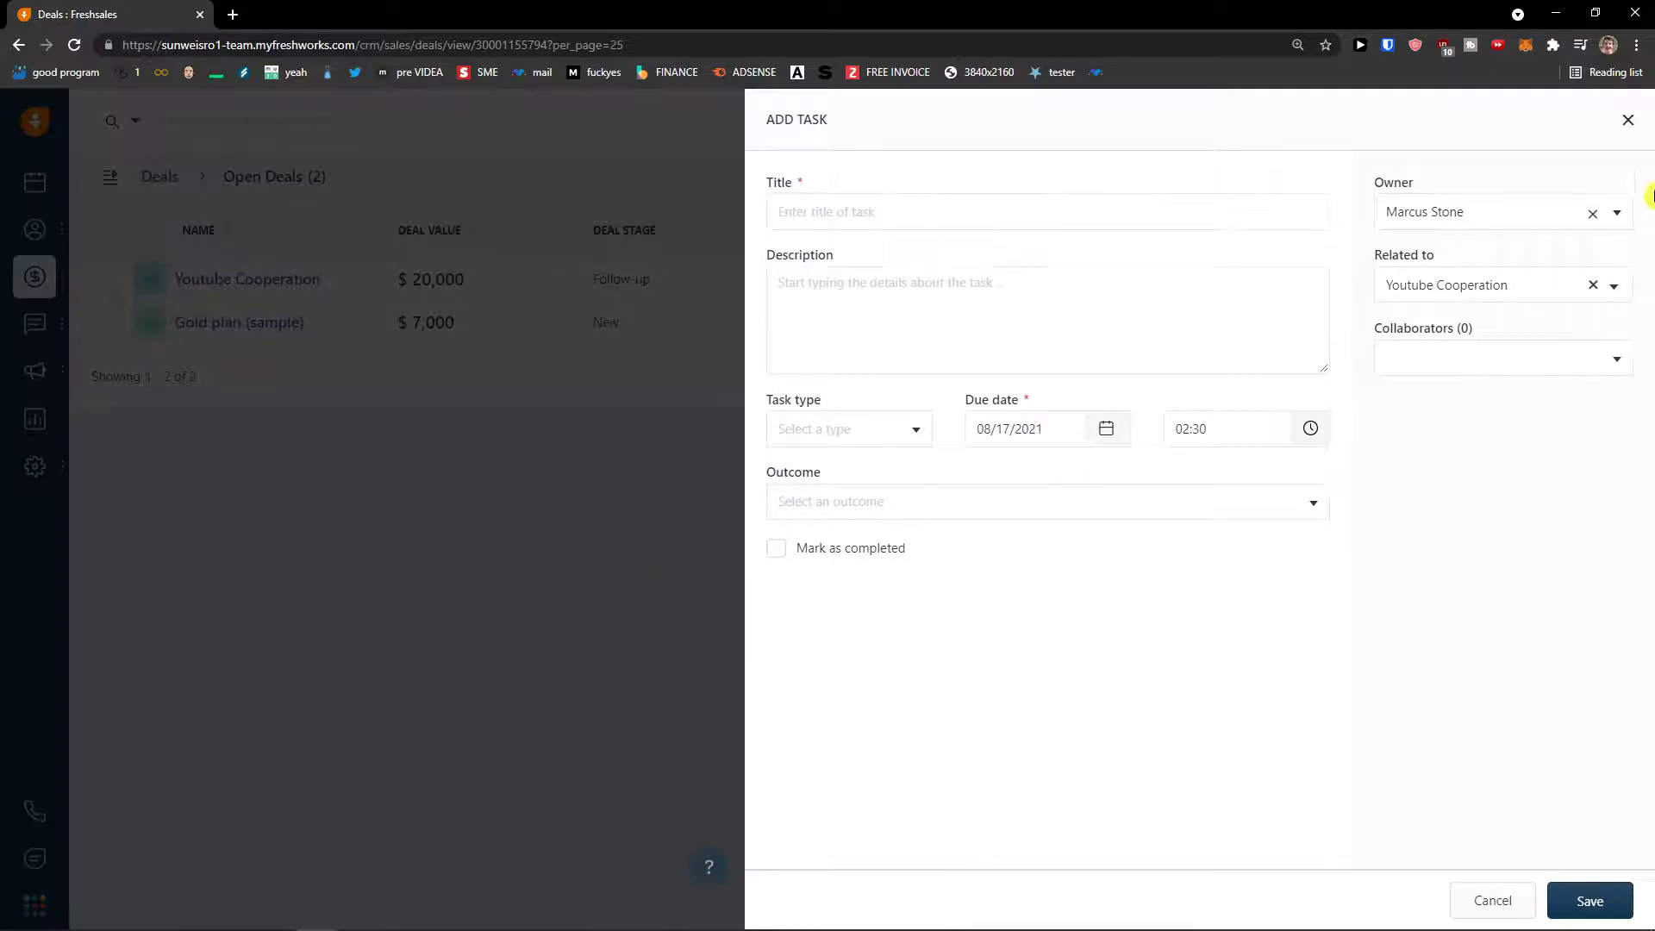
pyautogui.click(1628, 122)
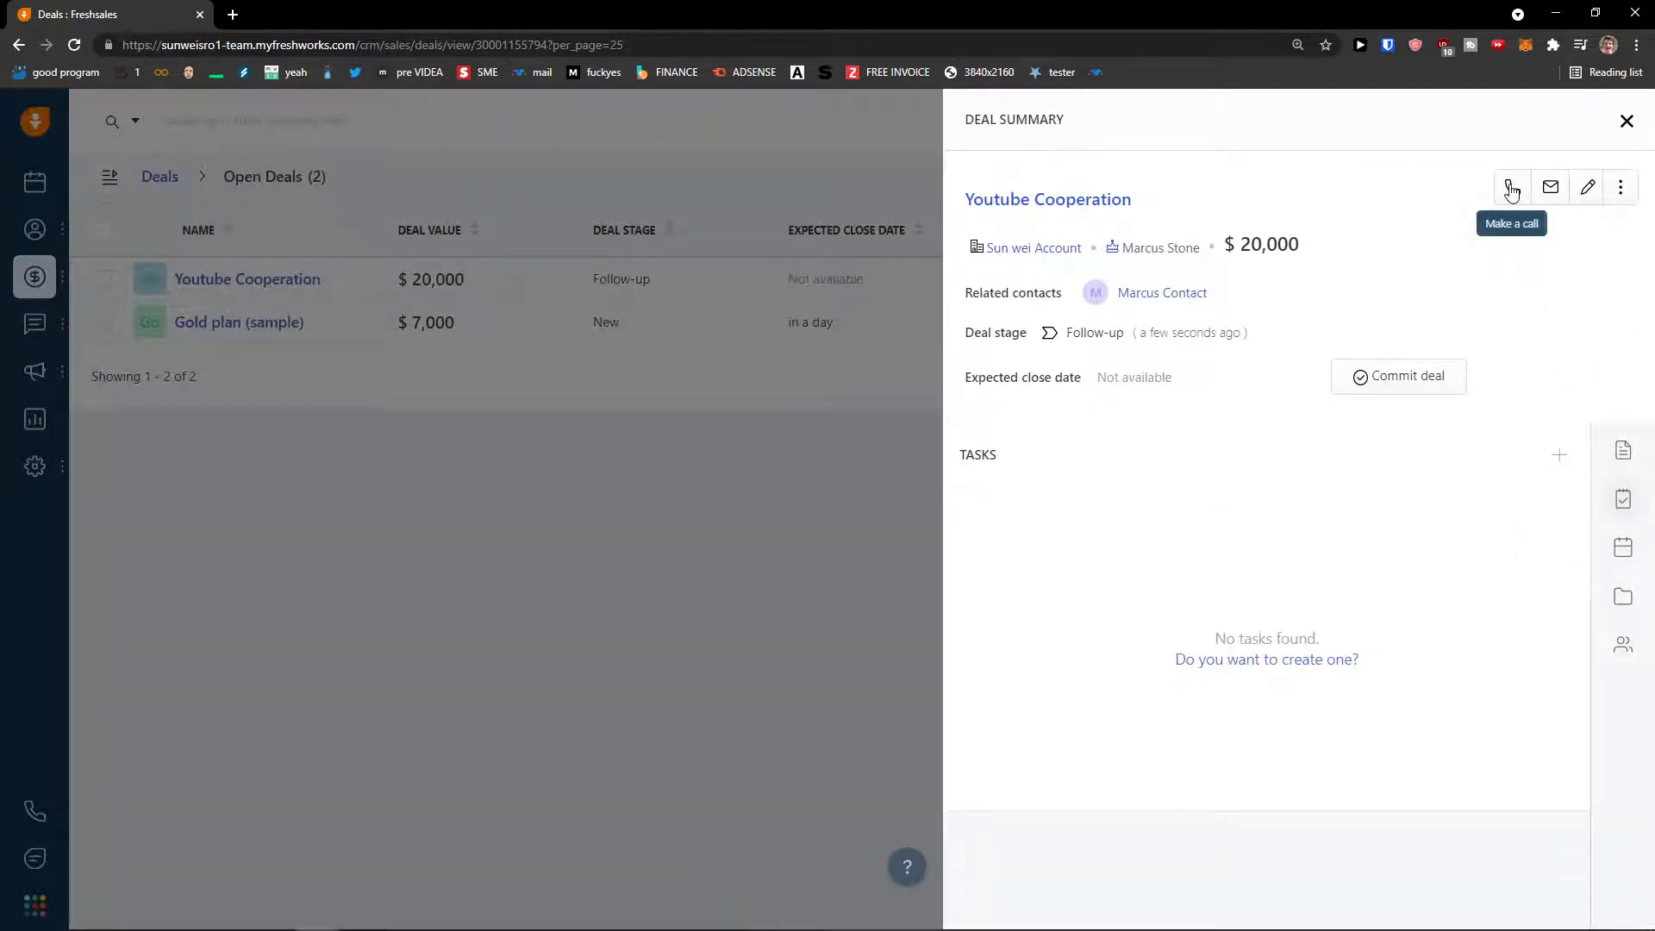
pyautogui.click(1632, 450)
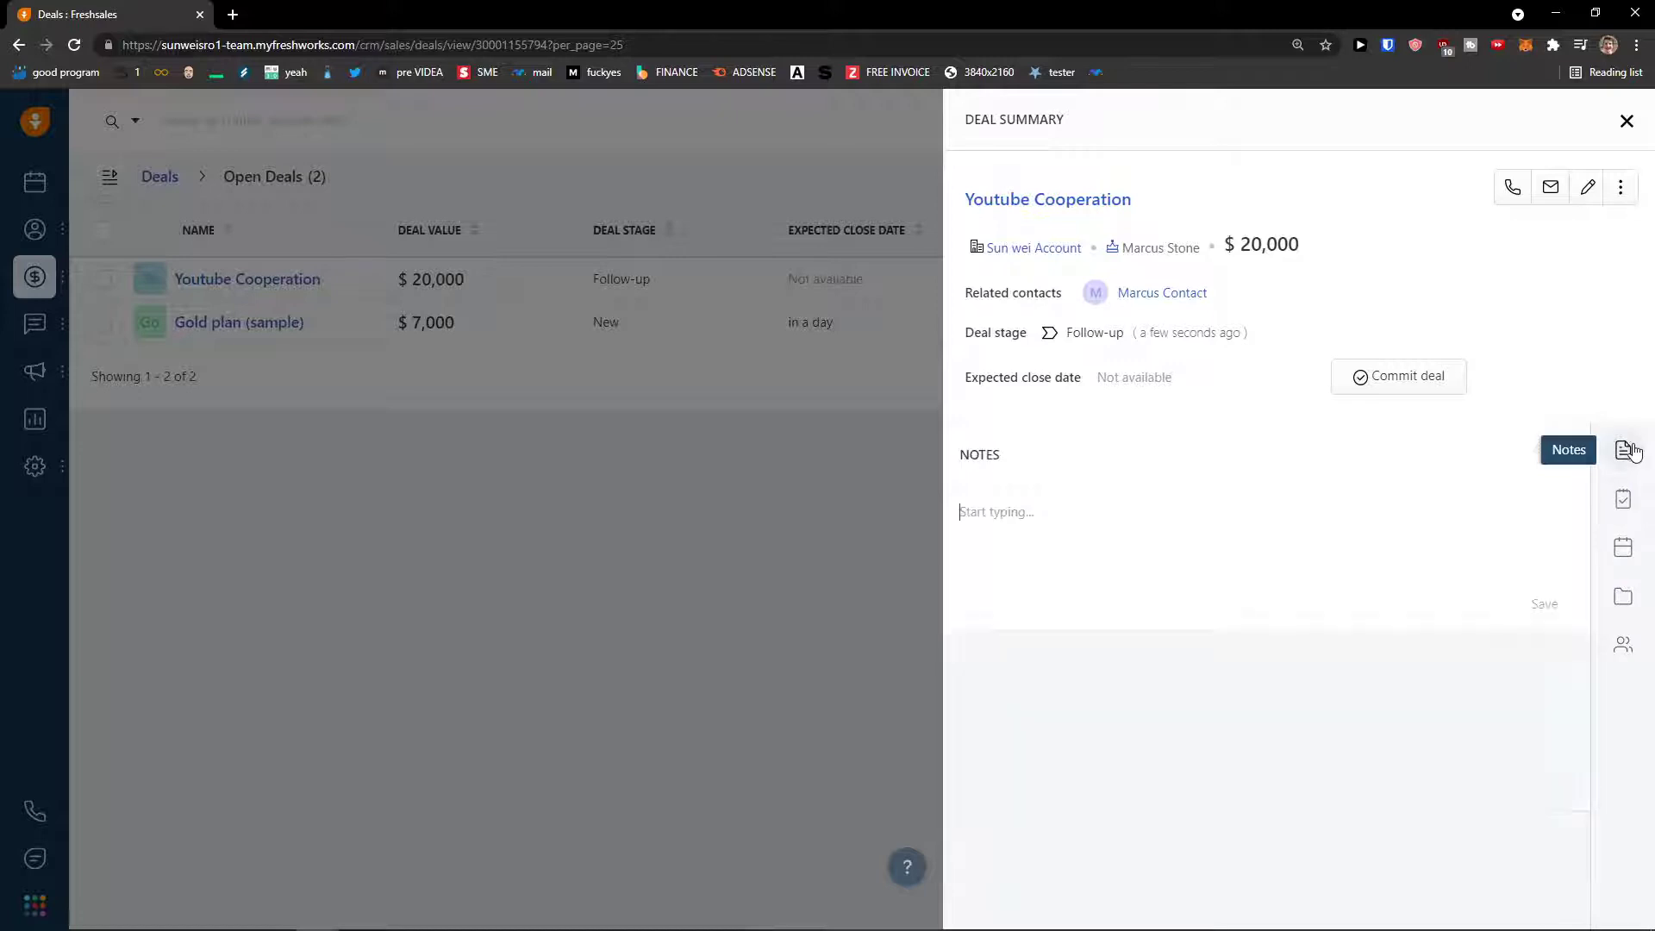
pyautogui.click(1622, 497)
pyautogui.click(1562, 456)
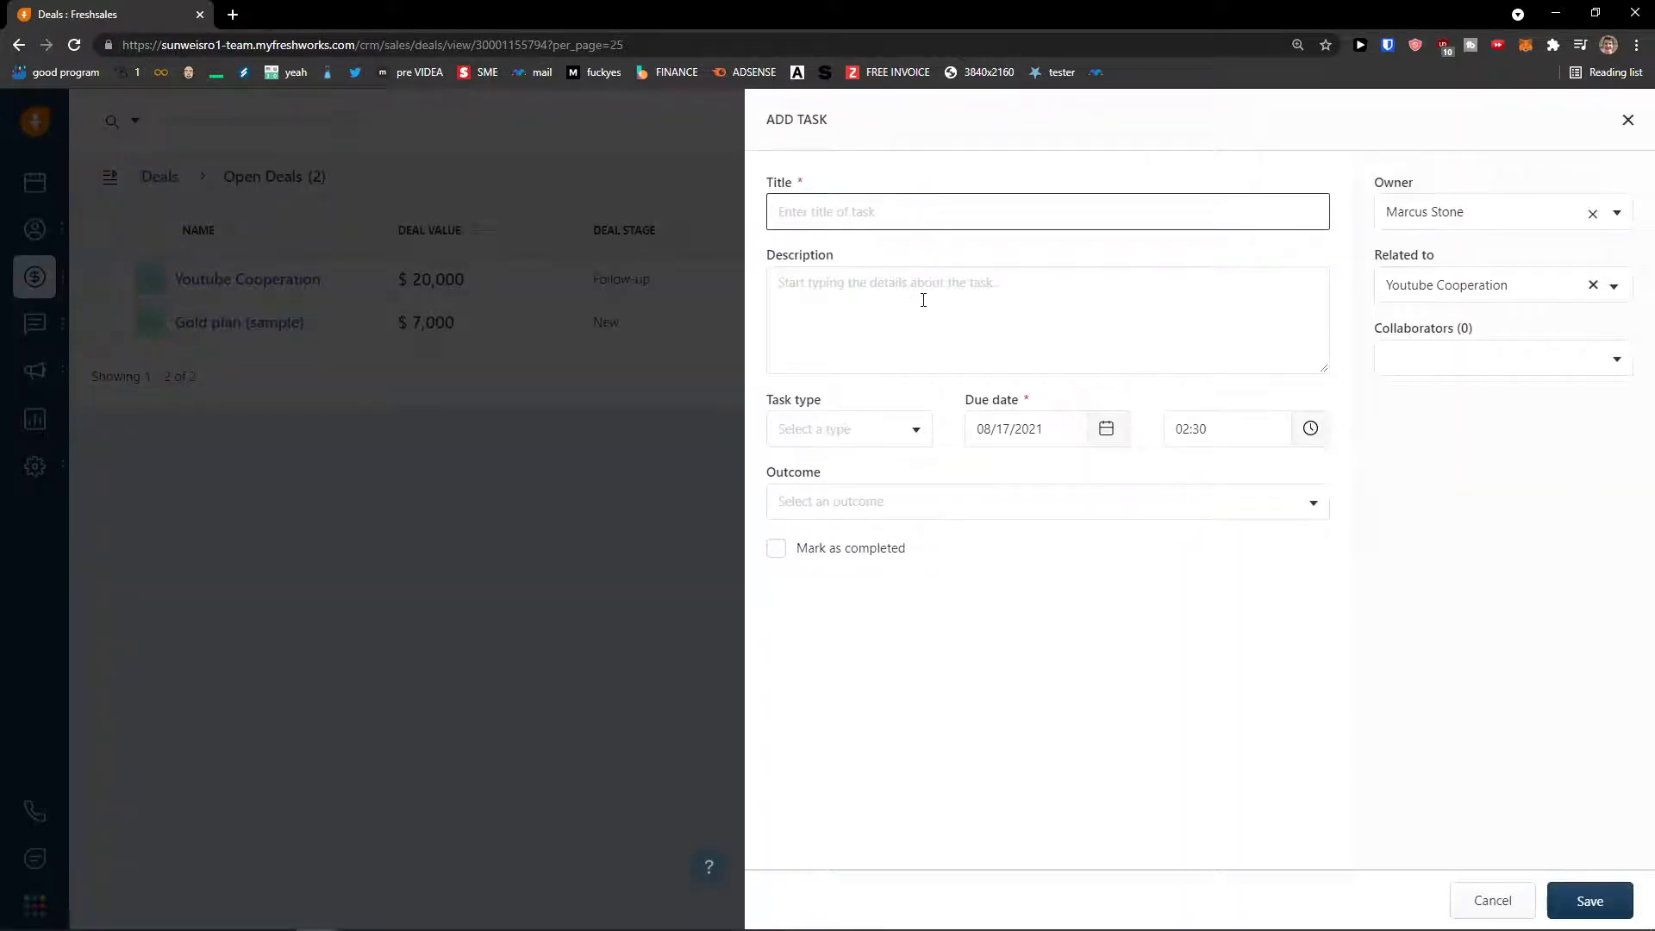
pyautogui.click(879, 503)
pyautogui.click(1636, 121)
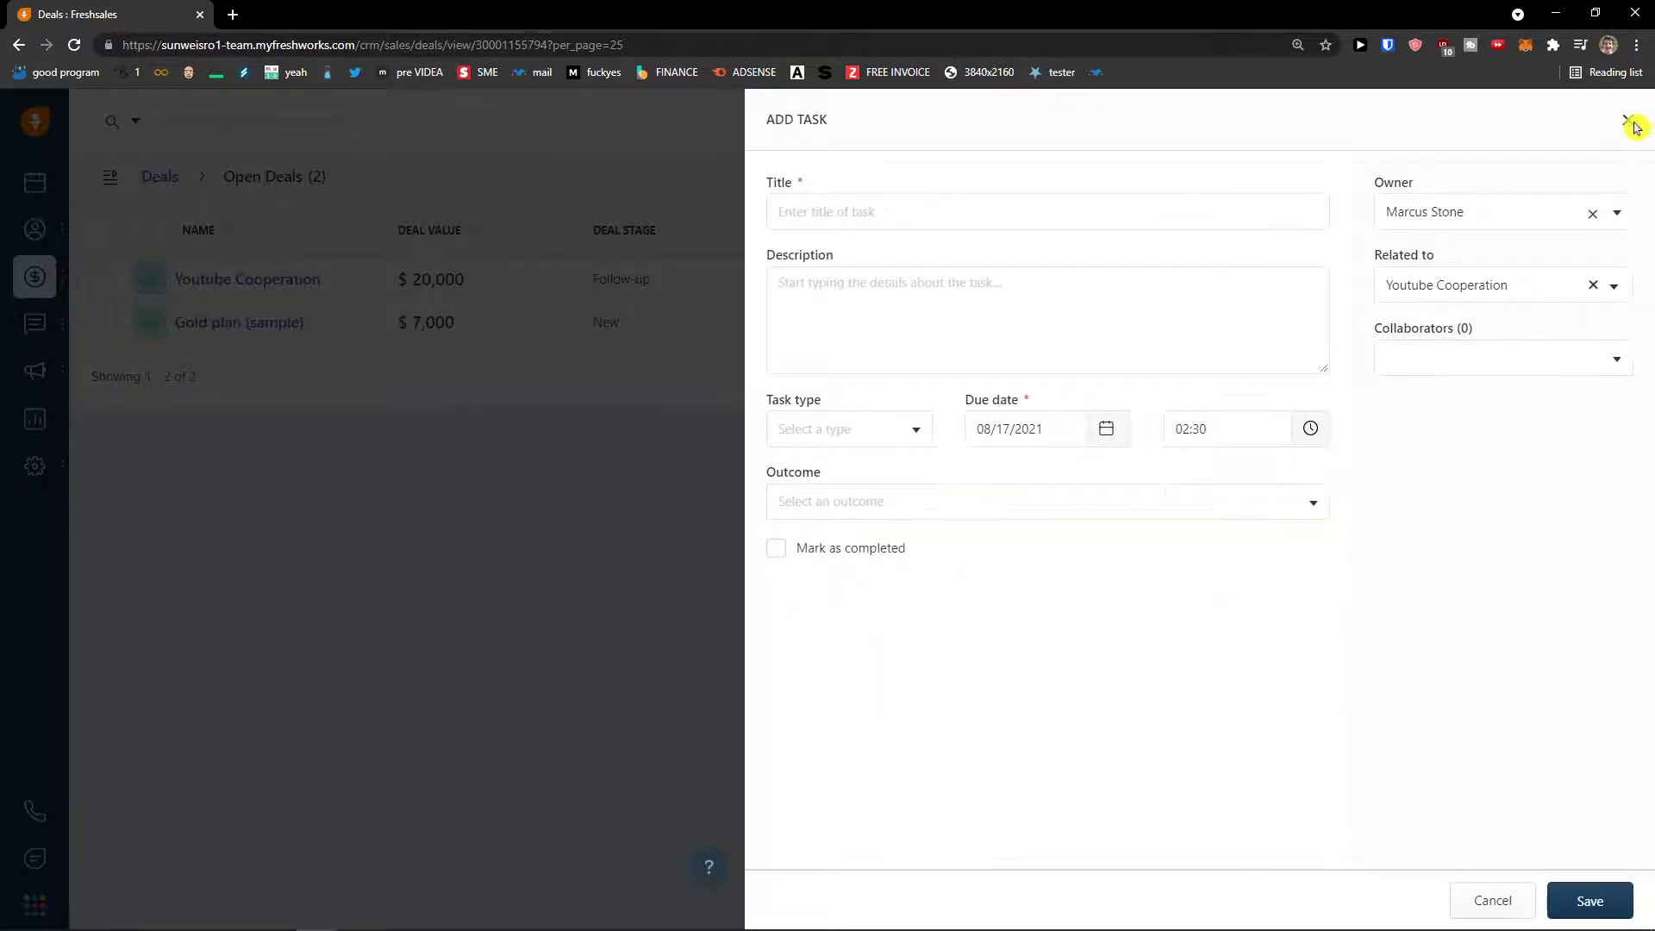
pyautogui.click(1632, 123)
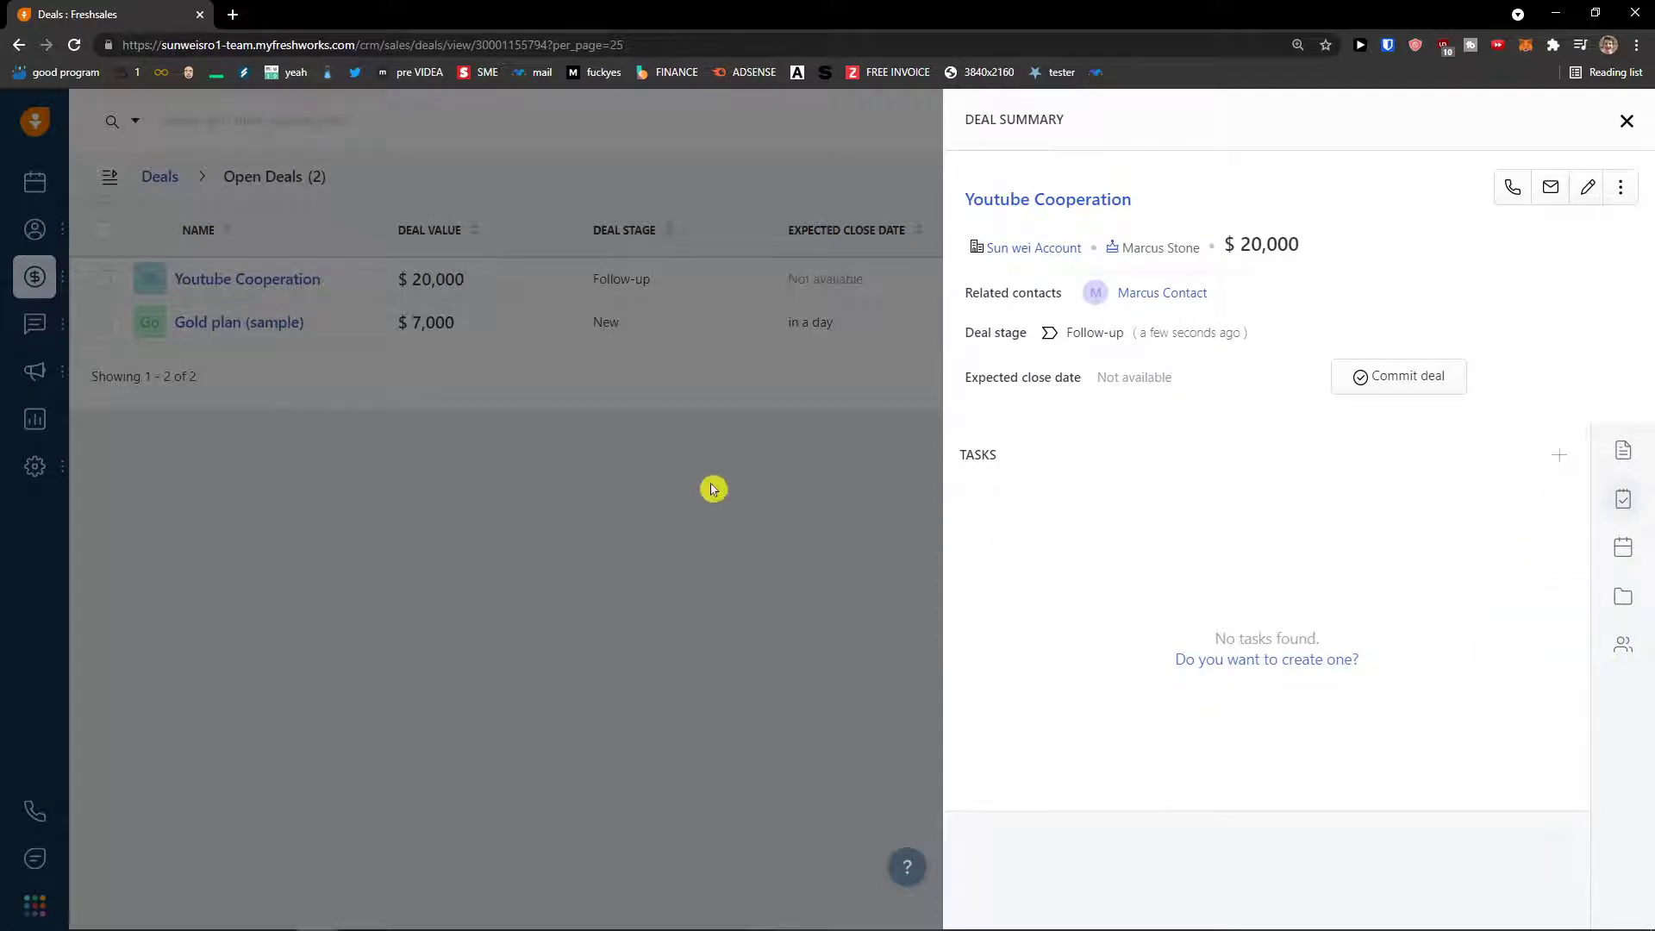
pyautogui.click(1626, 122)
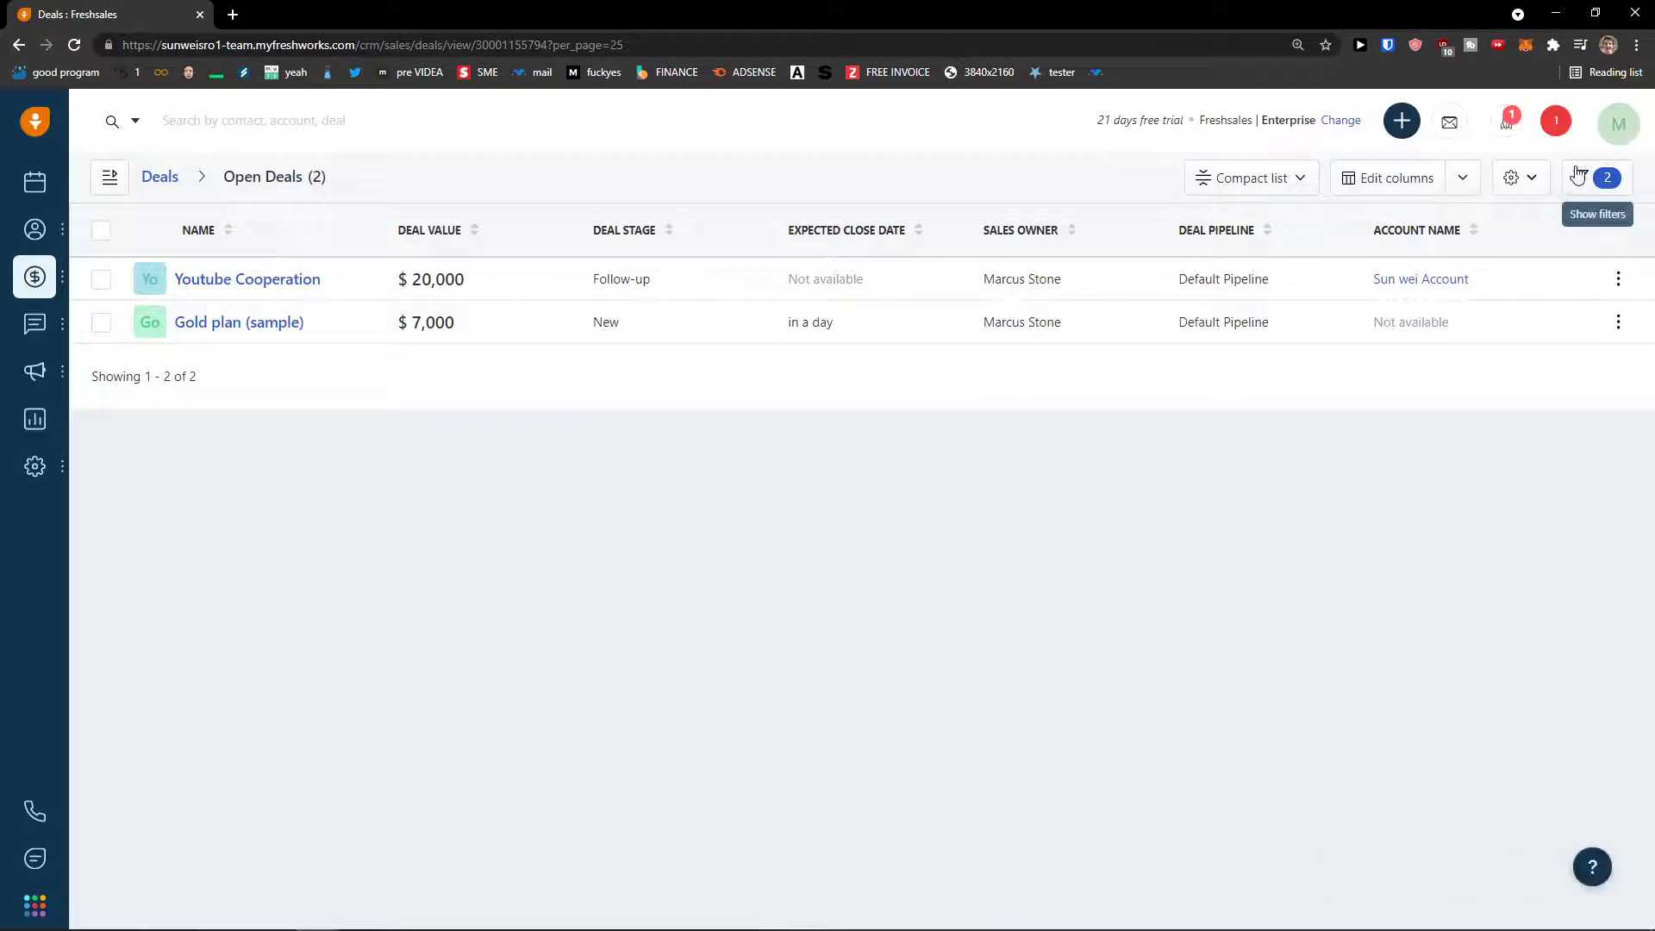
# - Look over the deal filters and column chooser, then switch the open deals to Funnel view
pyautogui.click(1584, 183)
pyautogui.click(1584, 182)
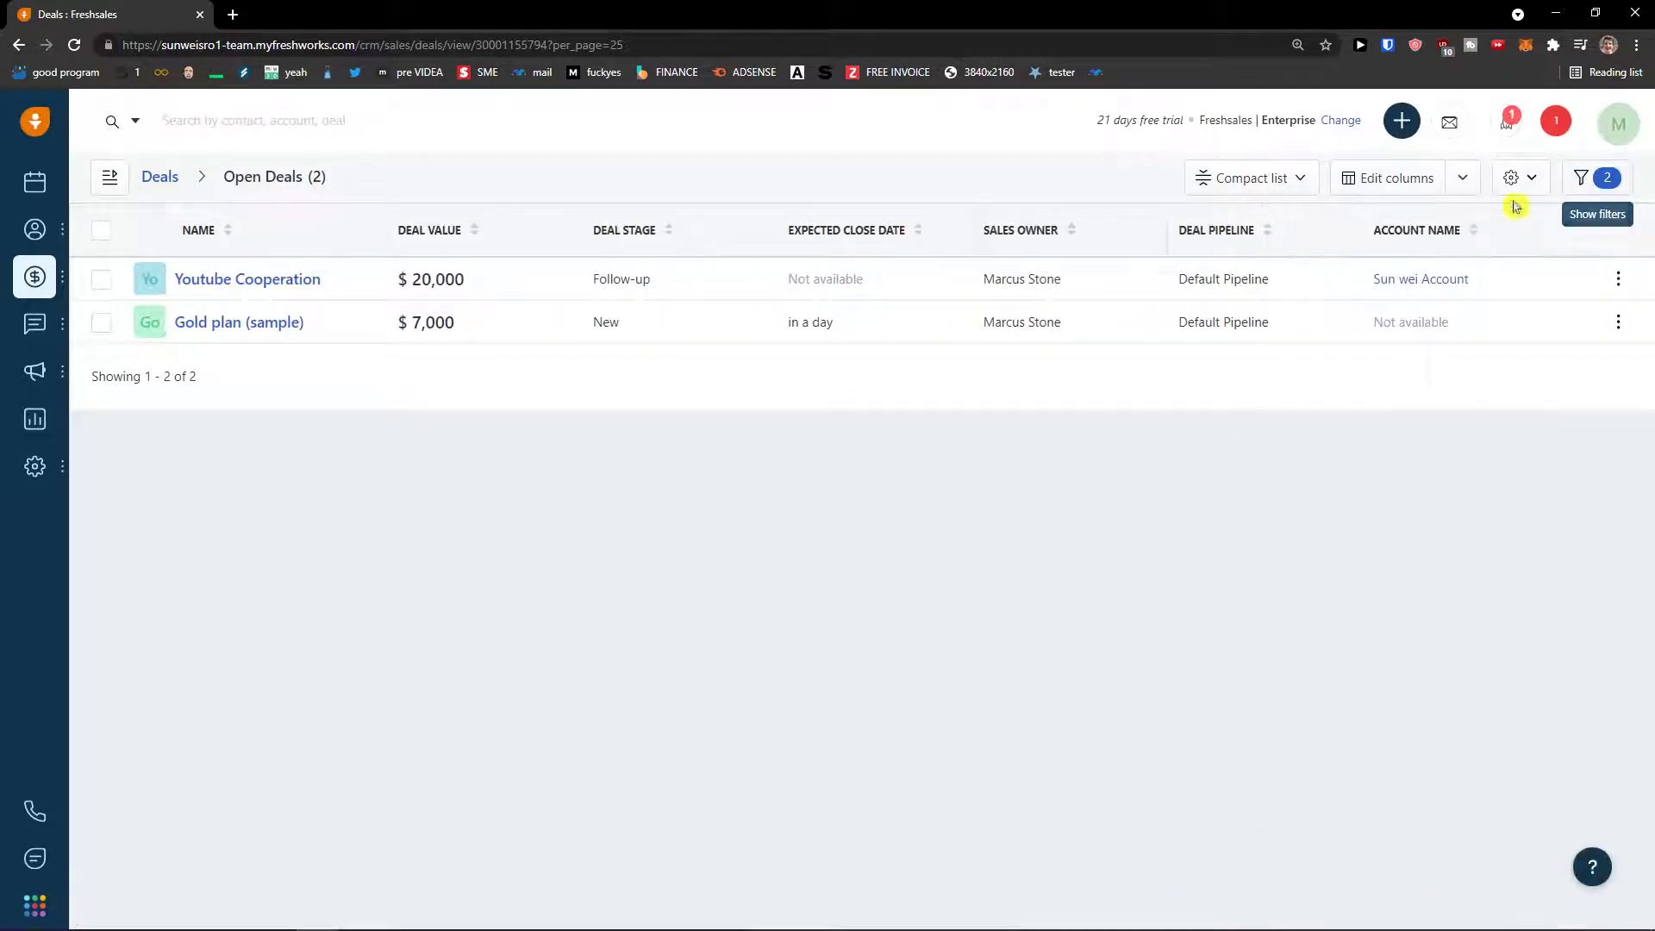
pyautogui.click(1370, 181)
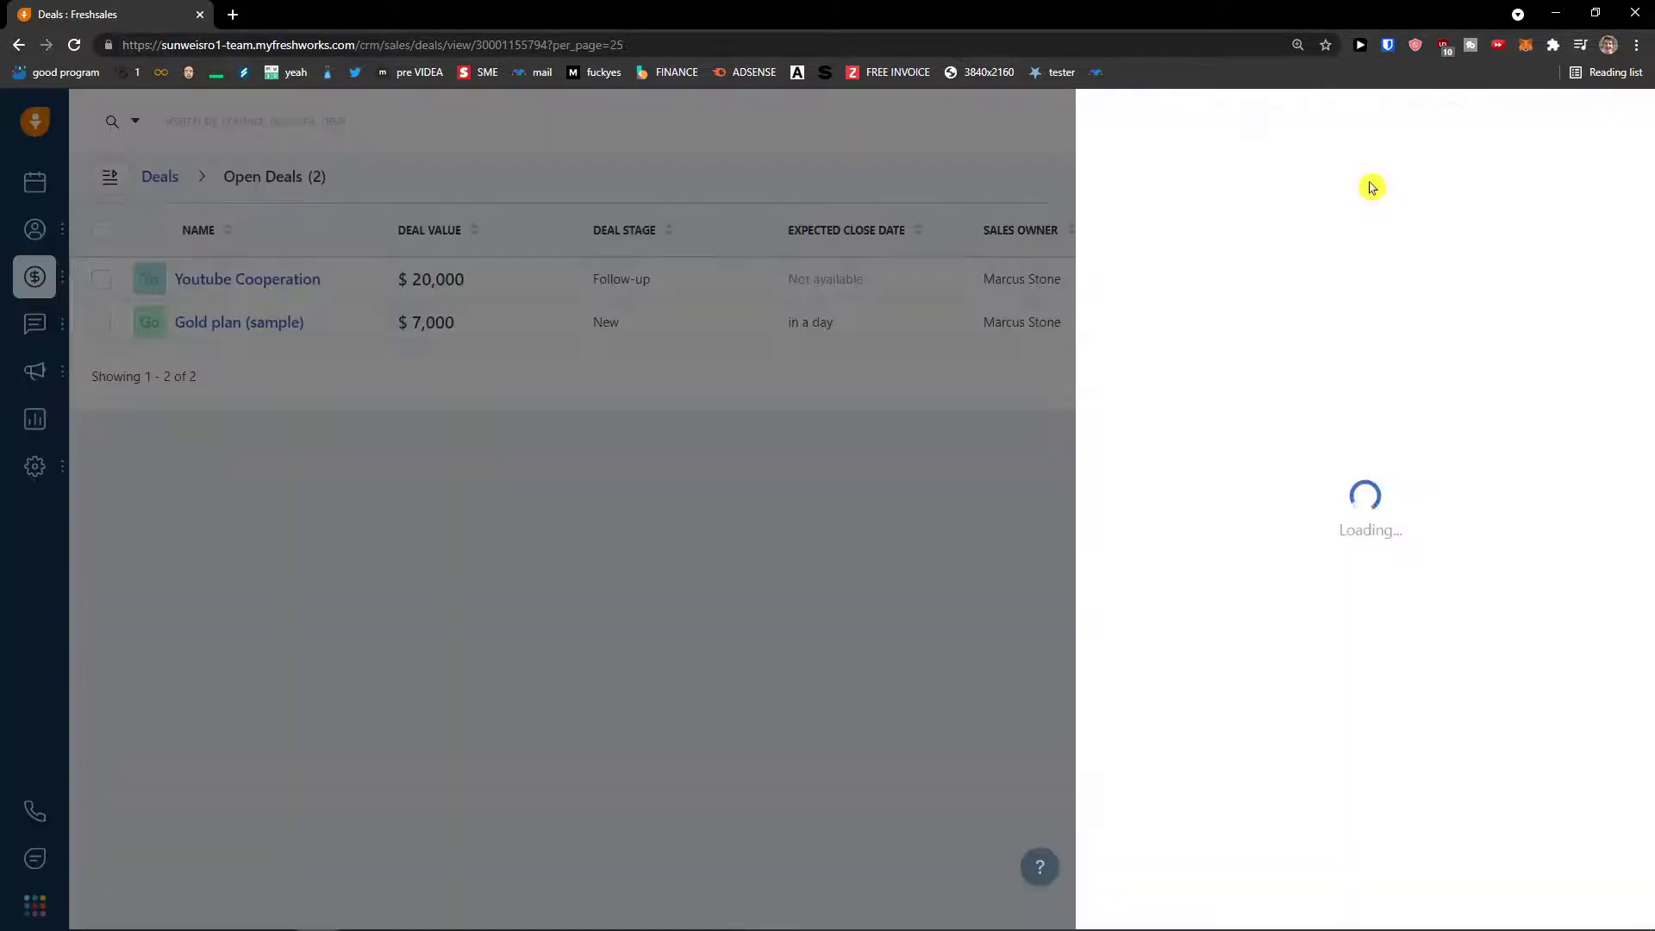
pyautogui.scroll(-1, 1144, 382)
pyautogui.scroll(1, 1147, 384)
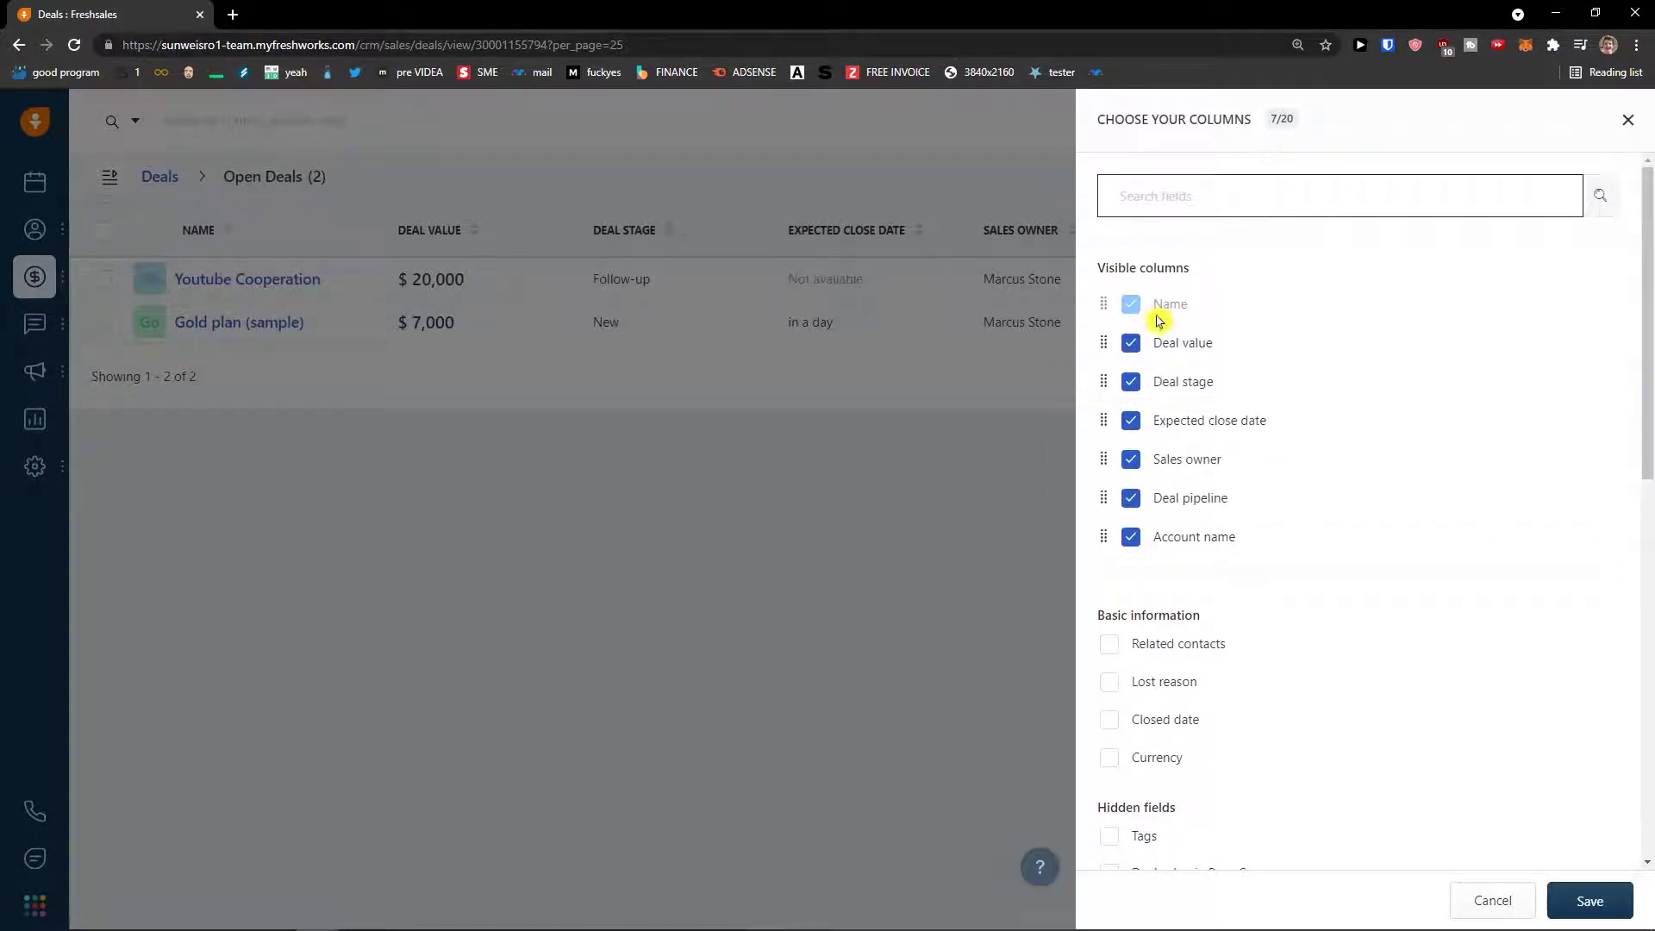
pyautogui.scroll(-3, 1156, 336)
pyautogui.scroll(-1, 1157, 339)
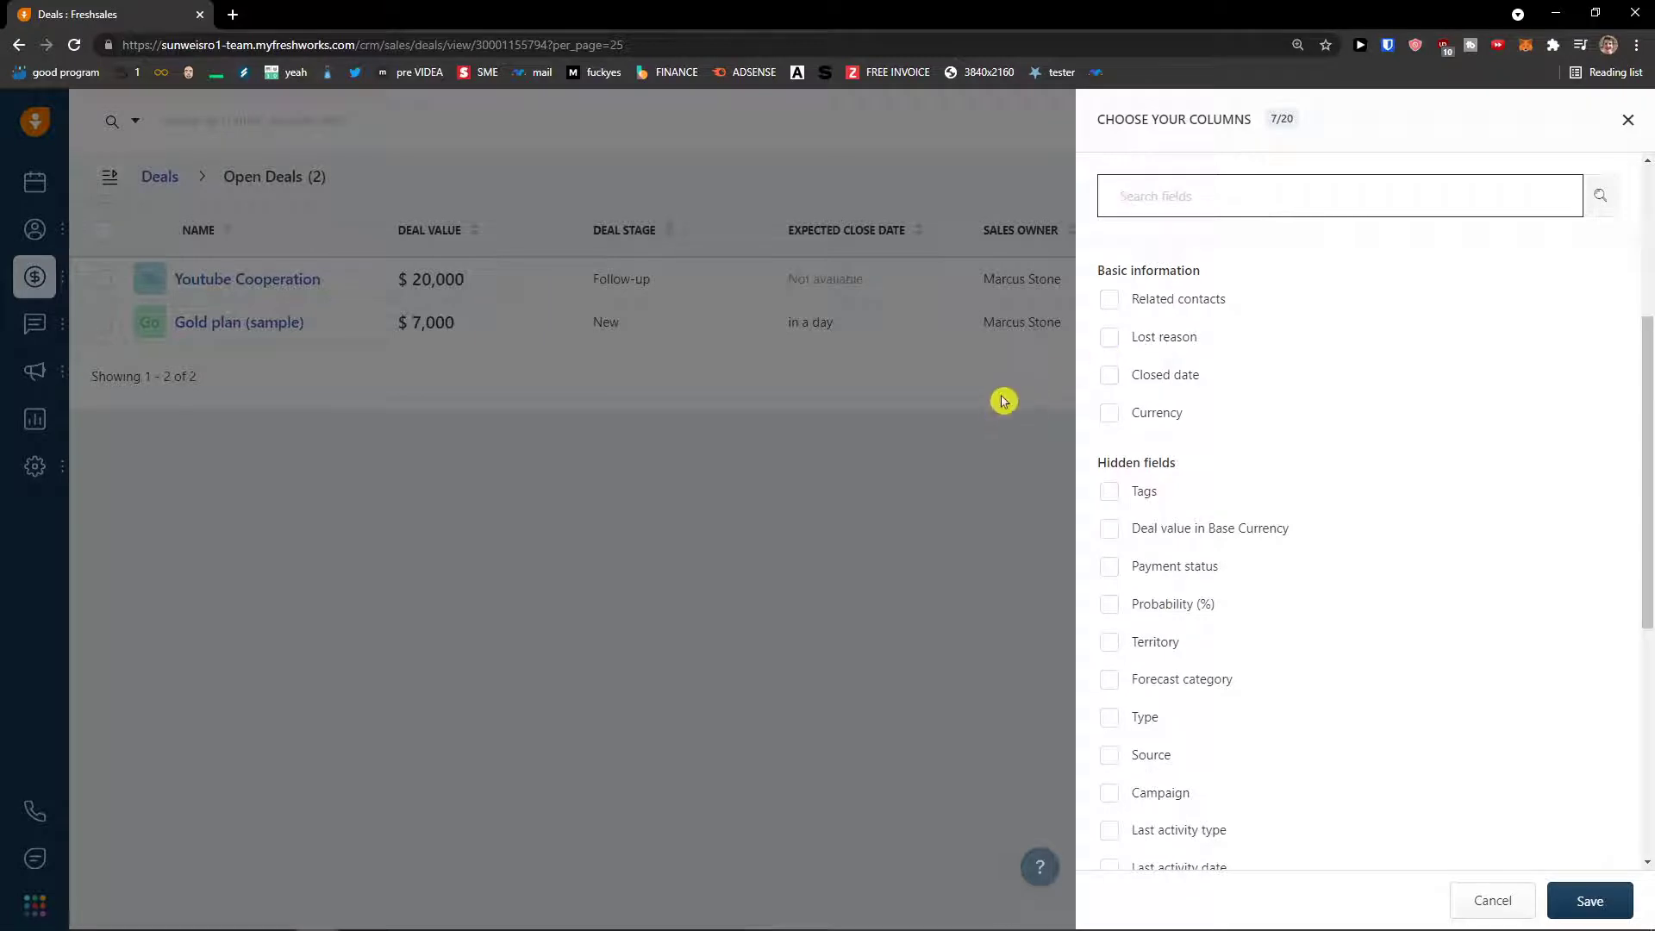
pyautogui.click(1627, 120)
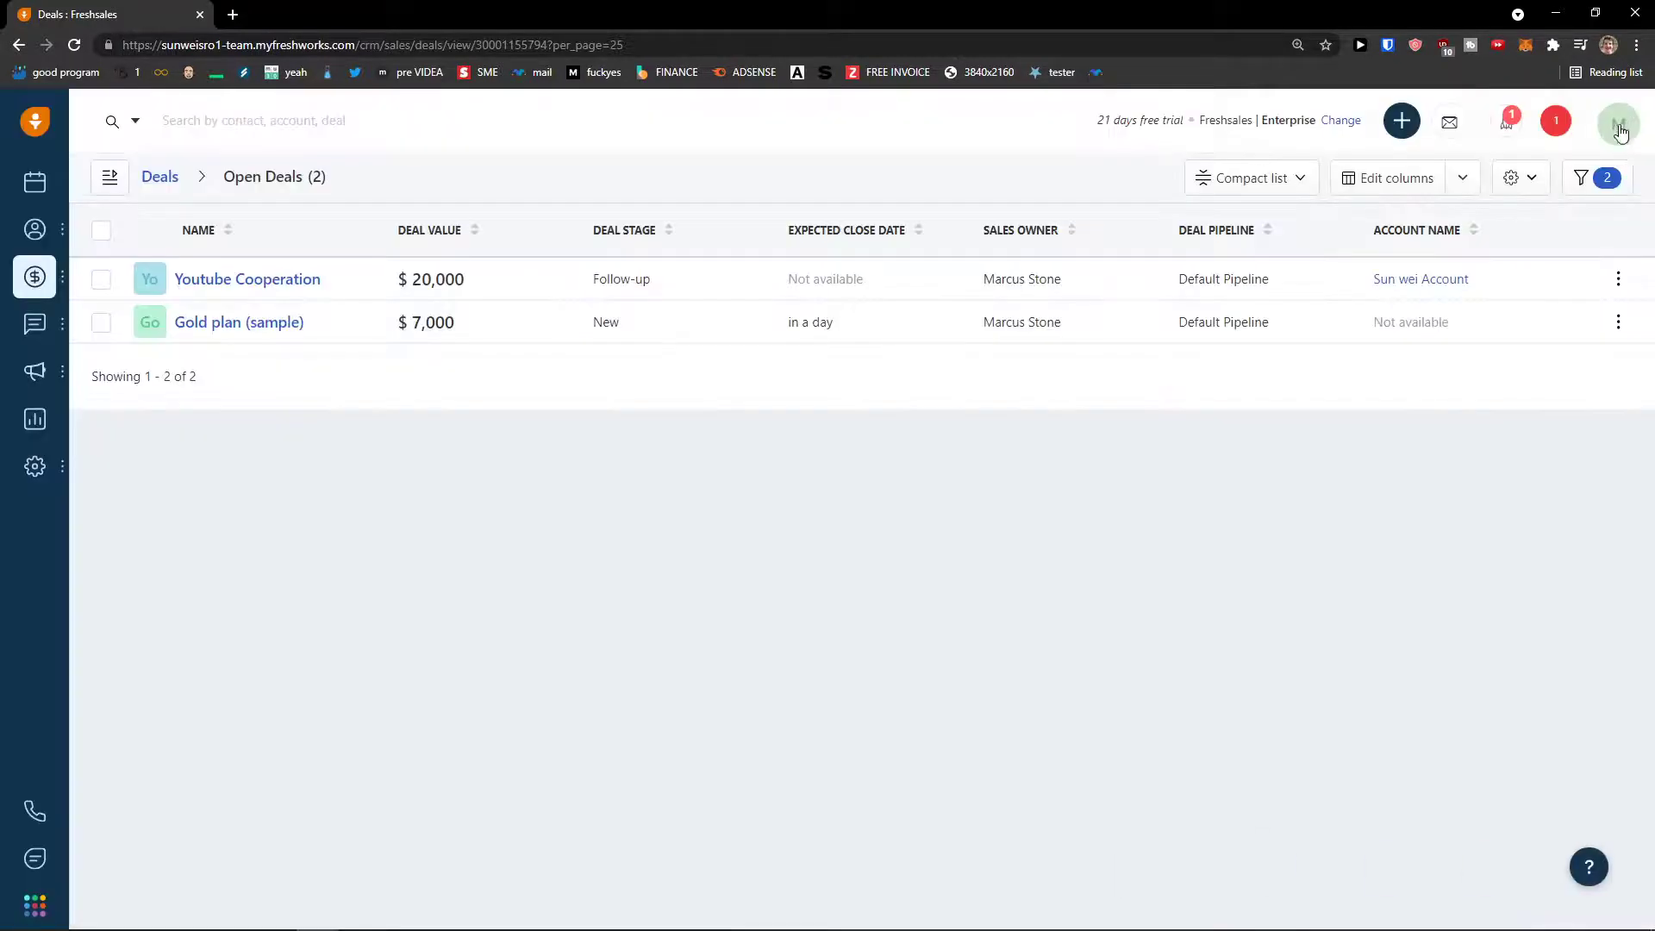
pyautogui.click(1289, 176)
pyautogui.click(1216, 282)
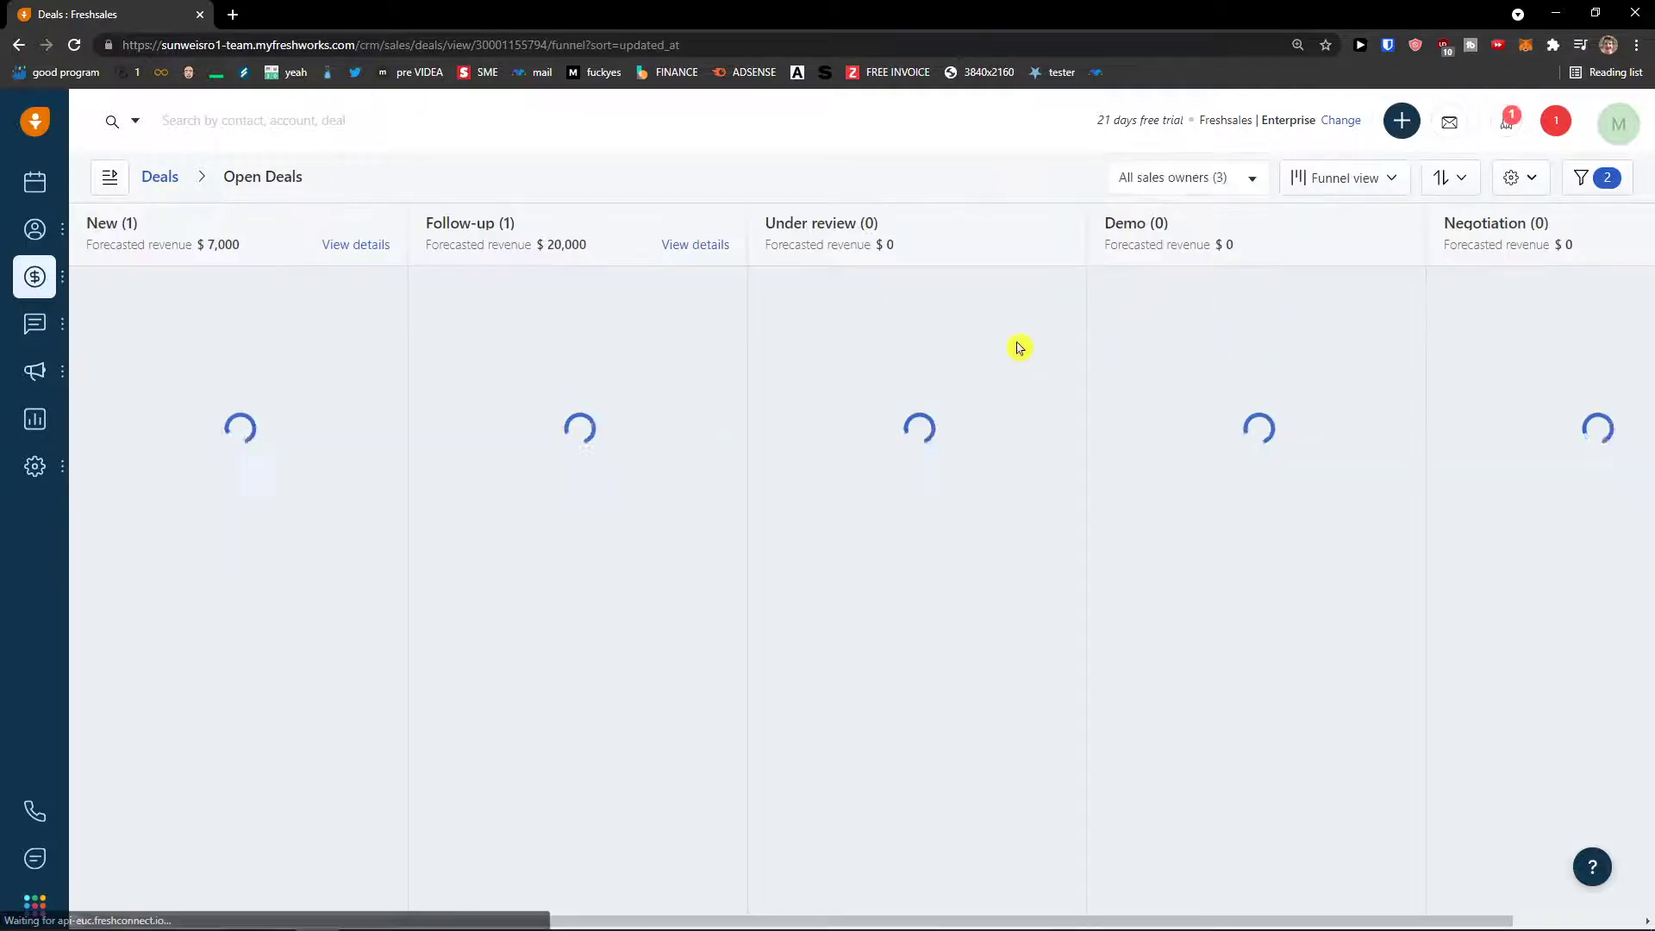
# - Review Customize deal card from the gear menu and close it to show the Pipelines settings
pyautogui.click(1509, 183)
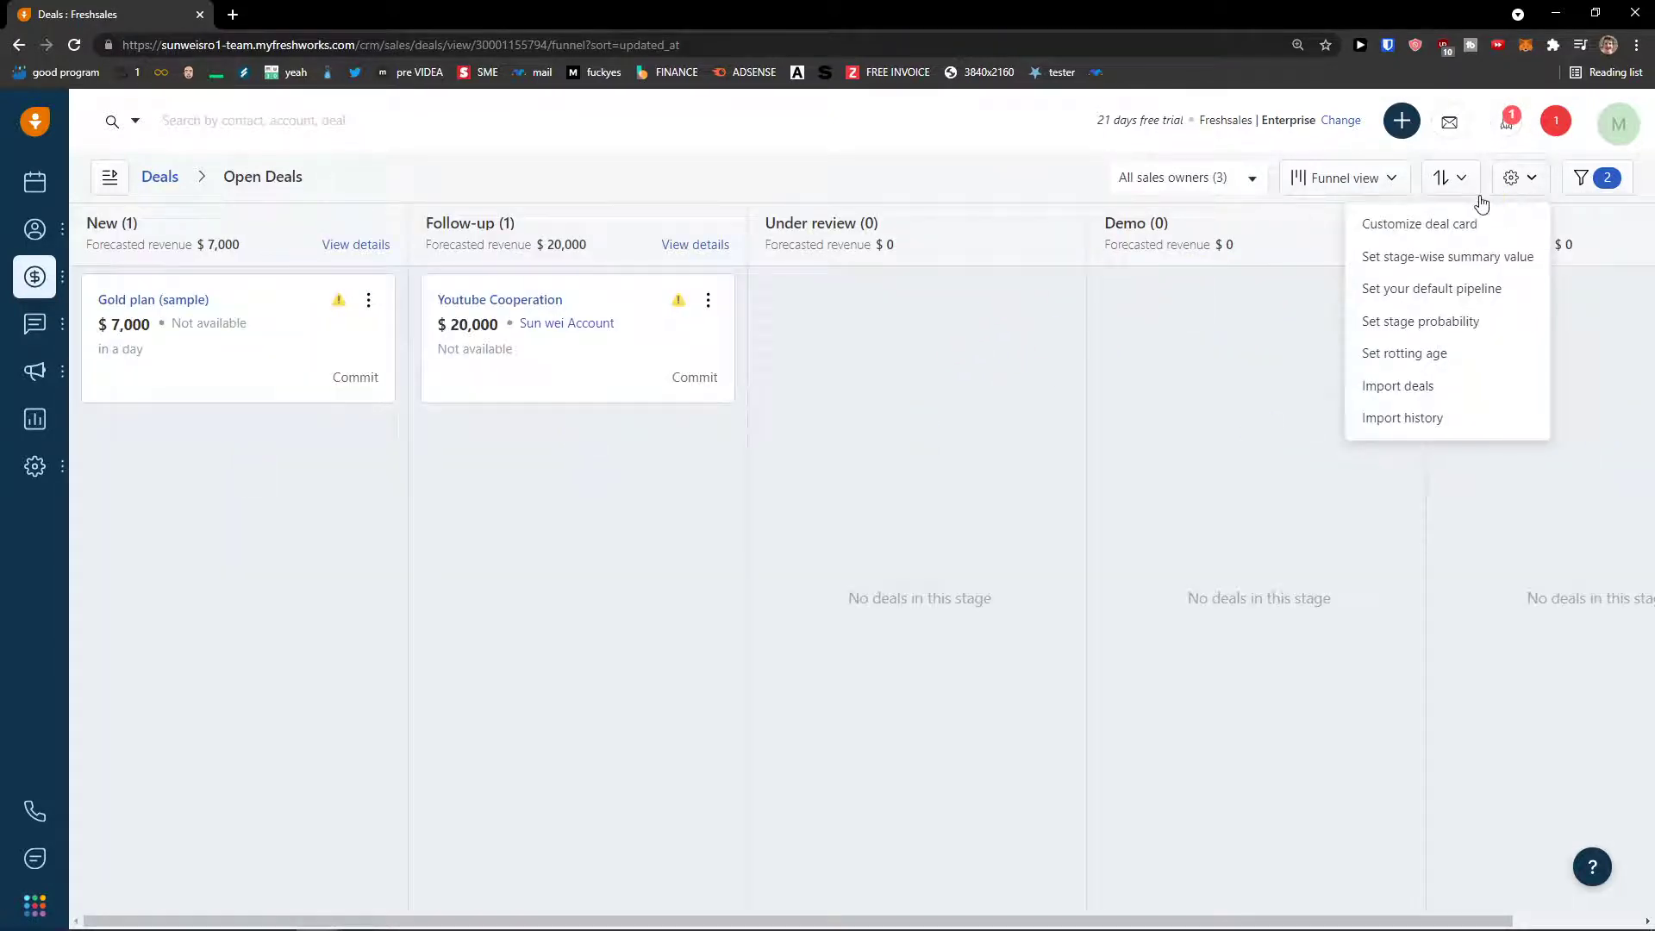
pyautogui.click(1477, 235)
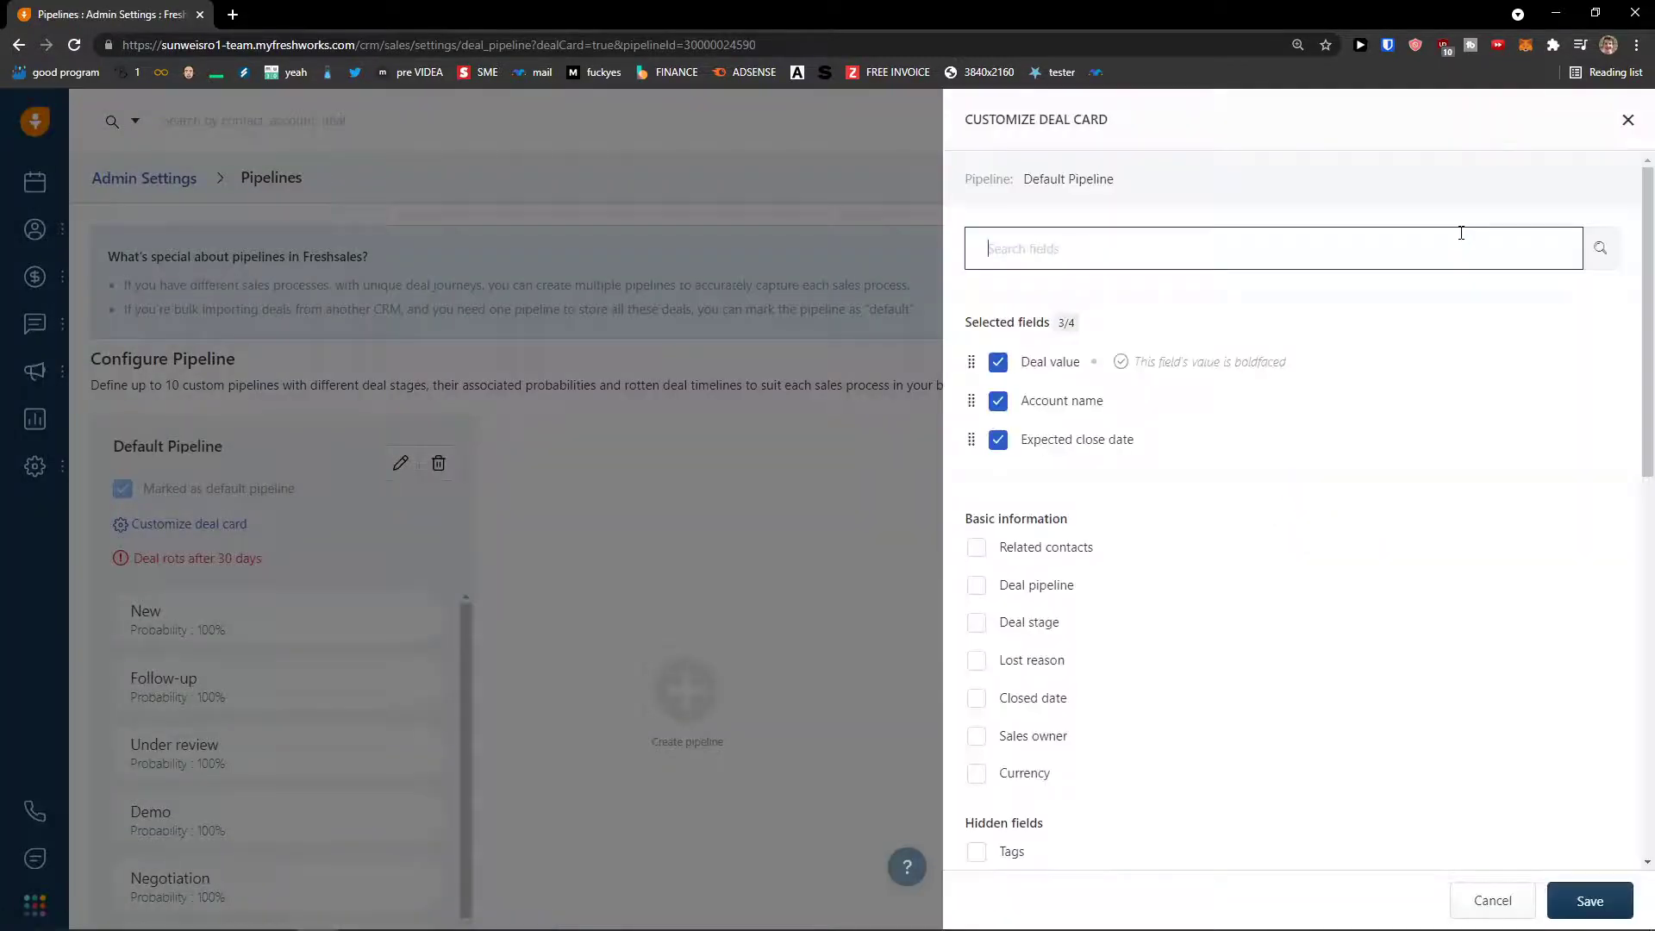
pyautogui.scroll(-1, 1333, 371)
pyautogui.scroll(-4, 1333, 420)
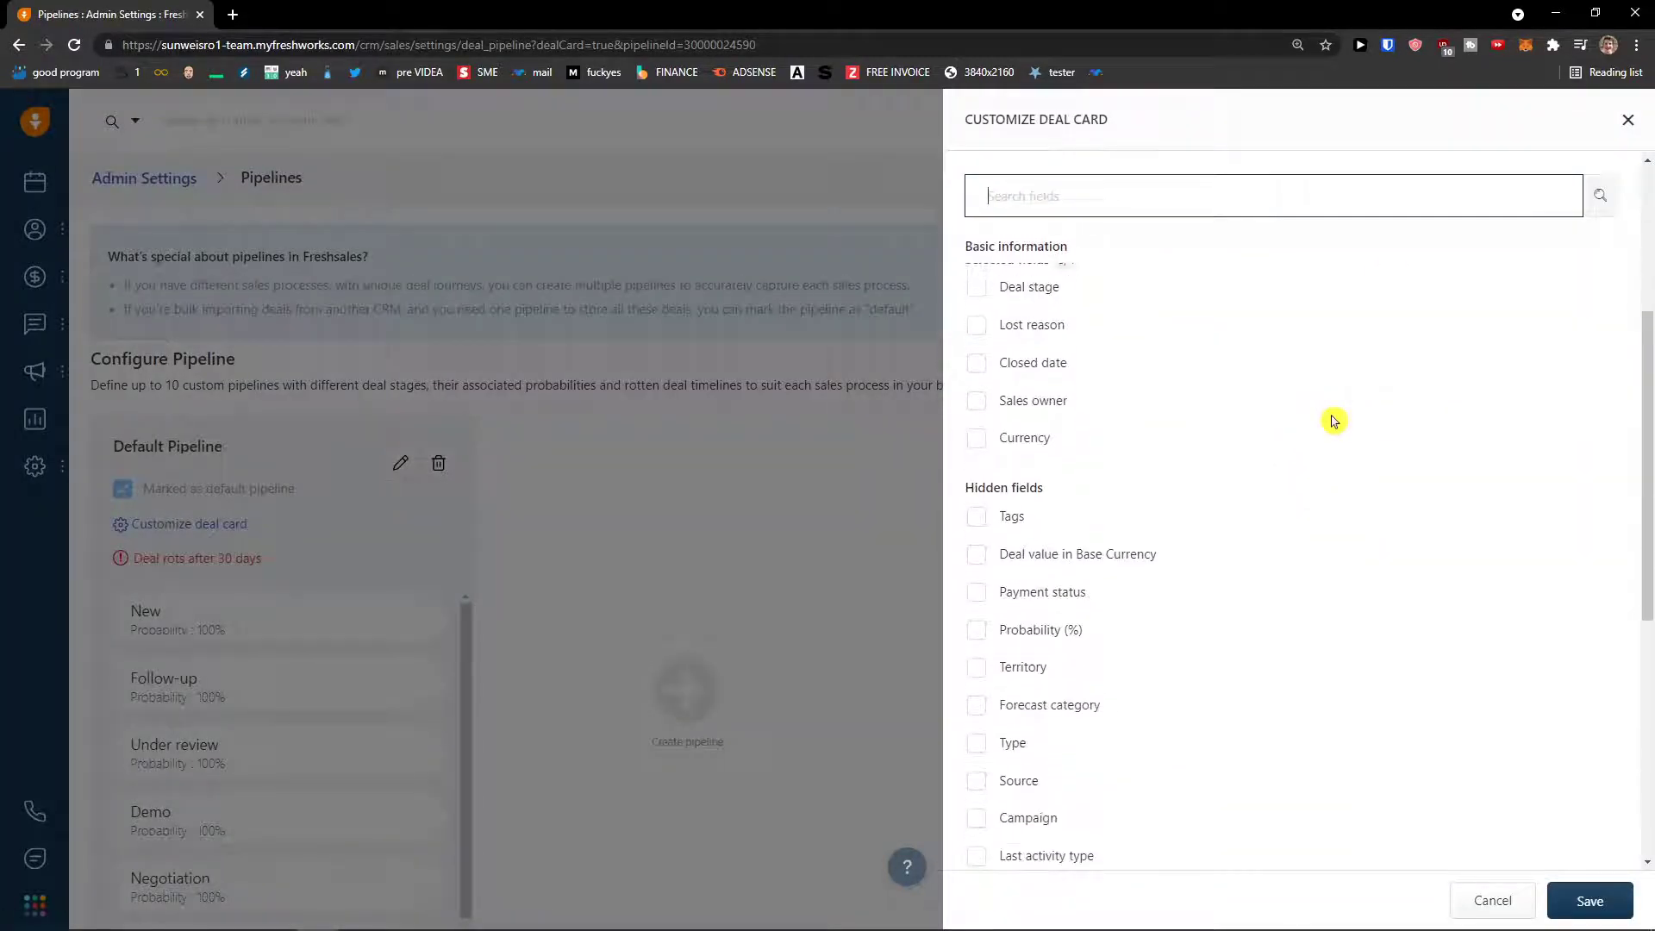
pyautogui.scroll(-1, 1600, 218)
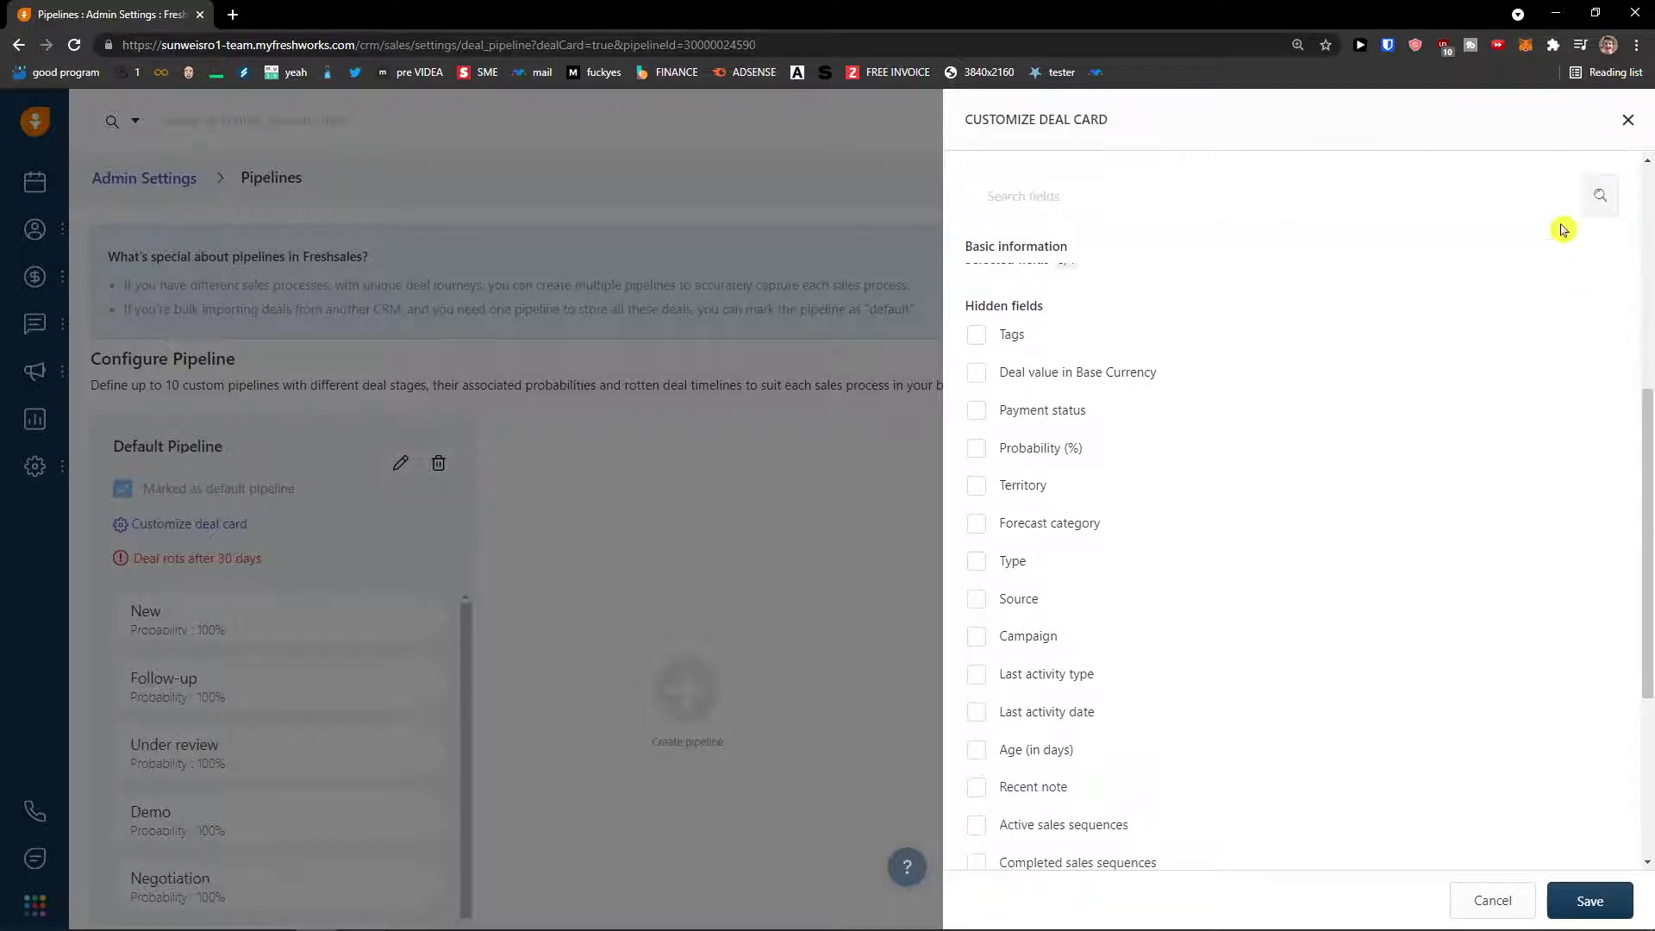
pyautogui.scroll(-2, 1562, 229)
pyautogui.click(1627, 121)
pyautogui.scroll(-1, 362, 549)
pyautogui.scroll(1, 361, 552)
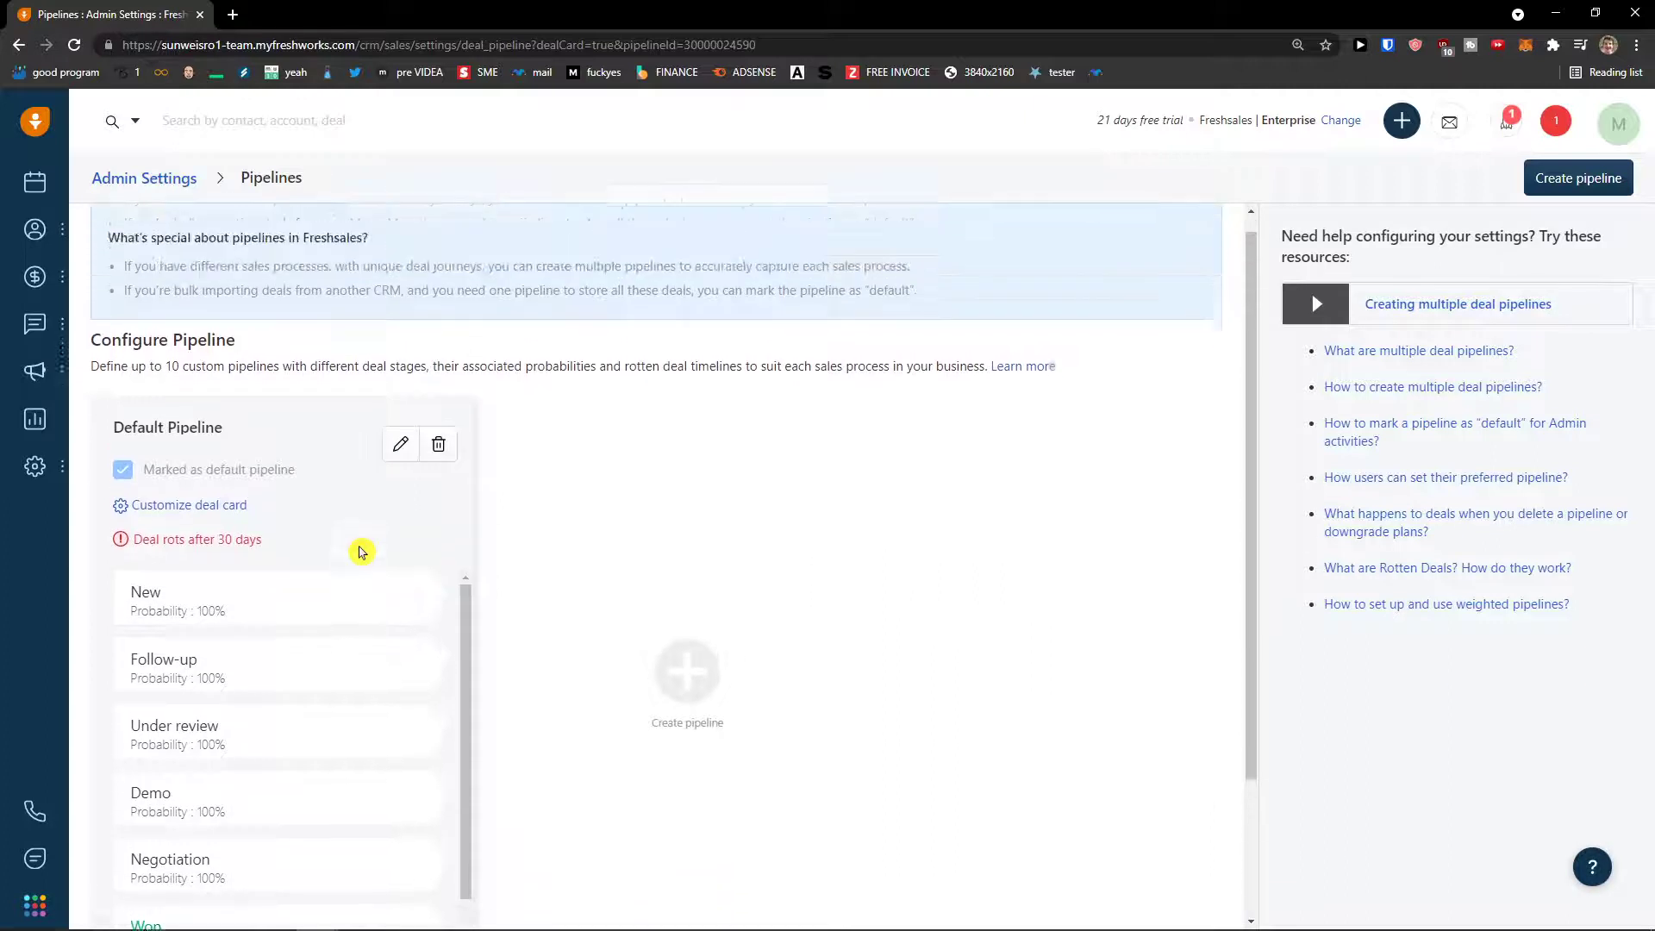
# - Edit the Default Pipeline and rename its Demo stage to Presentation
pyautogui.scroll(-2, 370, 551)
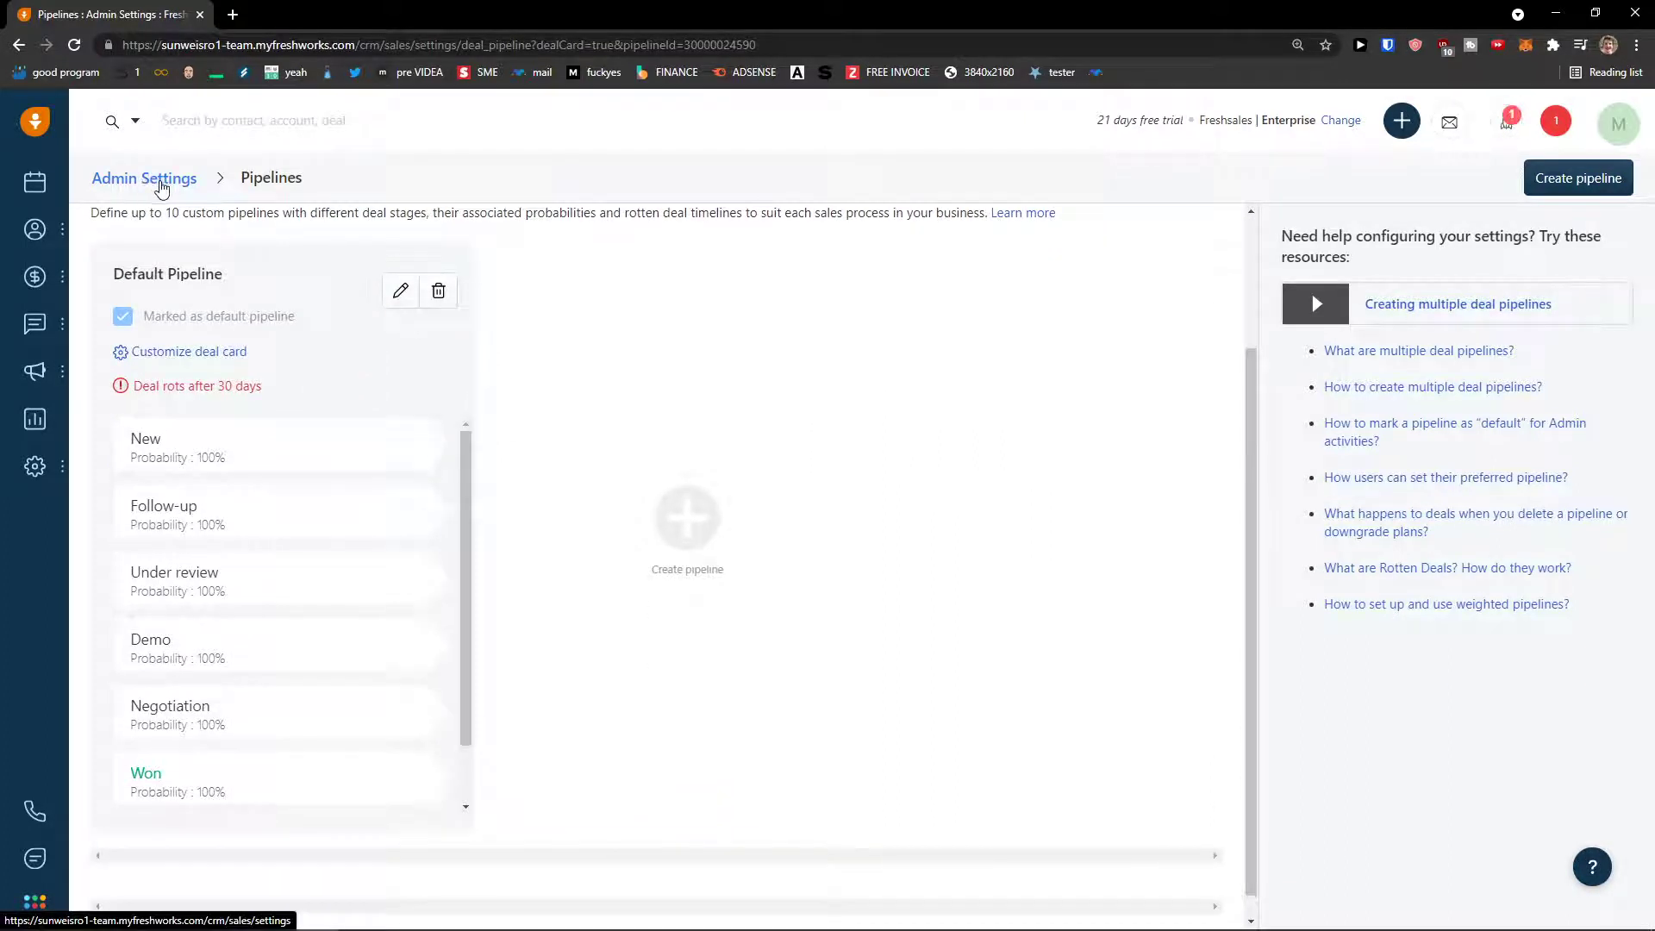
pyautogui.scroll(-1, 262, 510)
pyautogui.scroll(1, 292, 488)
pyautogui.scroll(-1, 292, 492)
pyautogui.scroll(1, 292, 492)
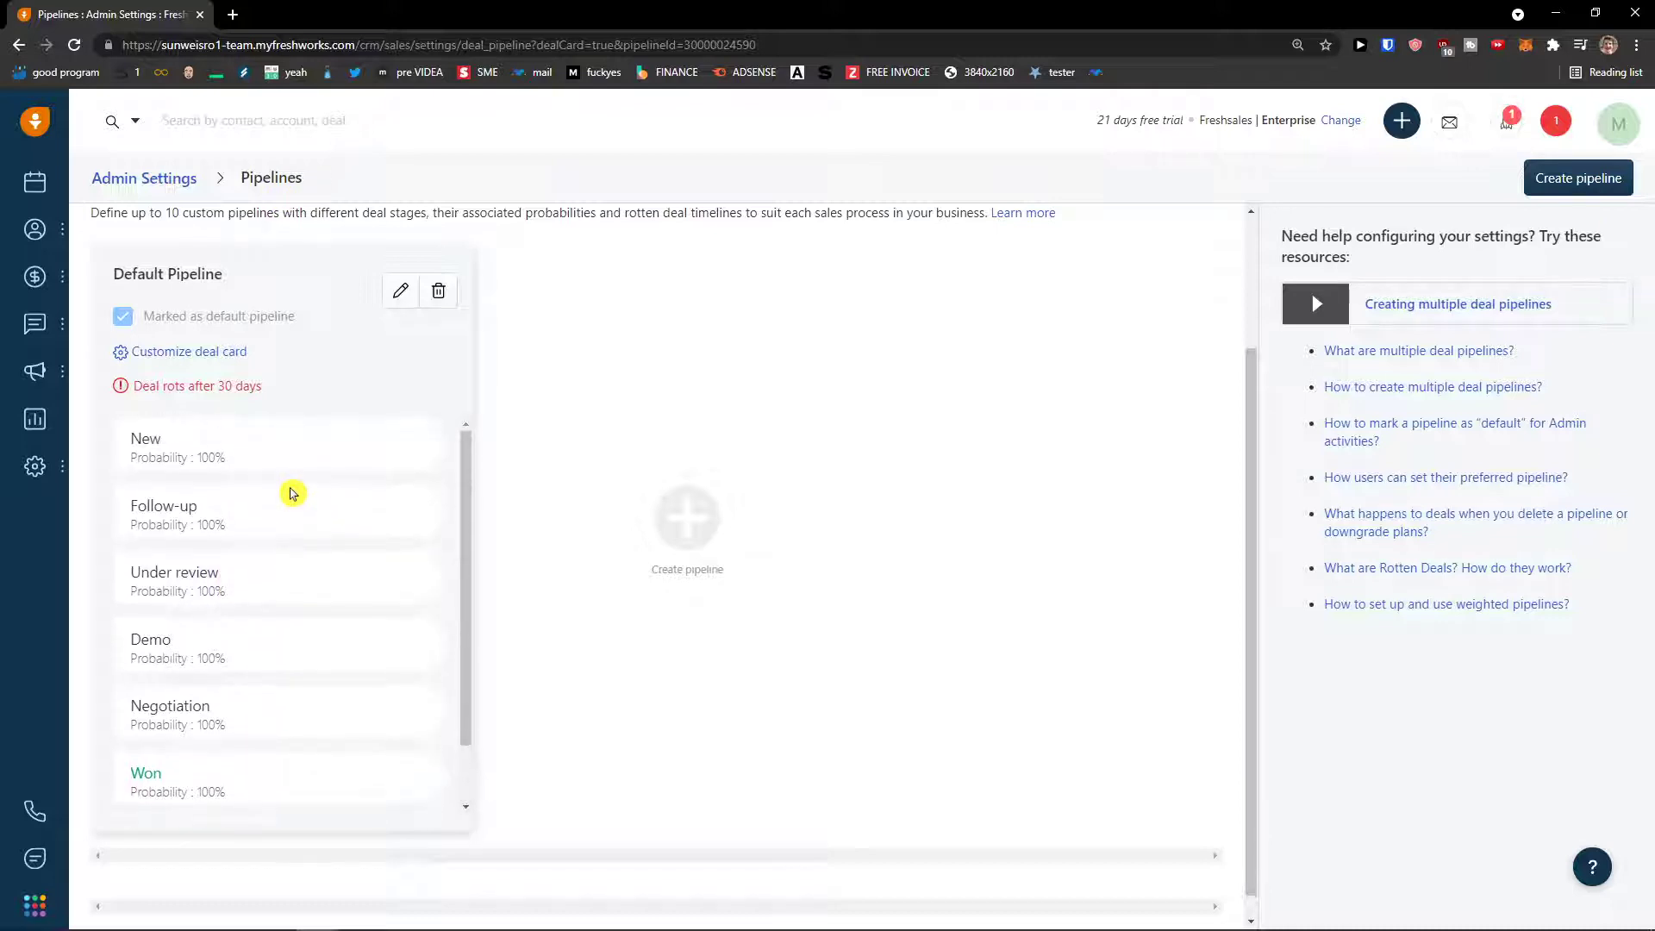
pyautogui.scroll(-2, 292, 492)
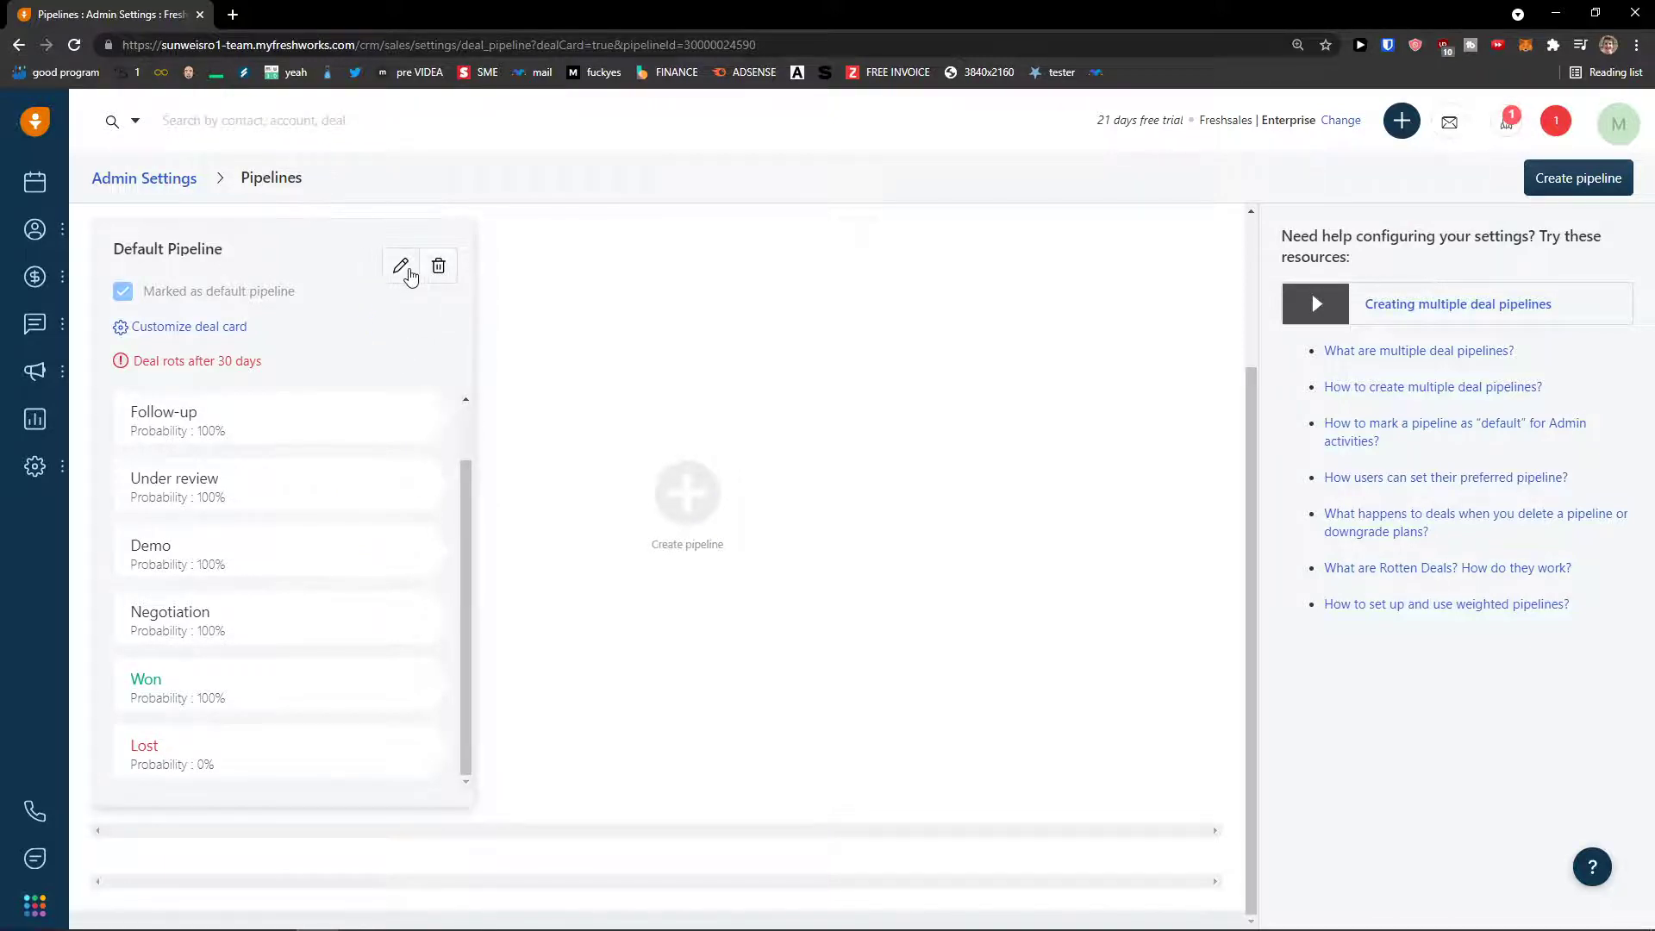
pyautogui.click(401, 269)
pyautogui.scroll(-2, 1146, 569)
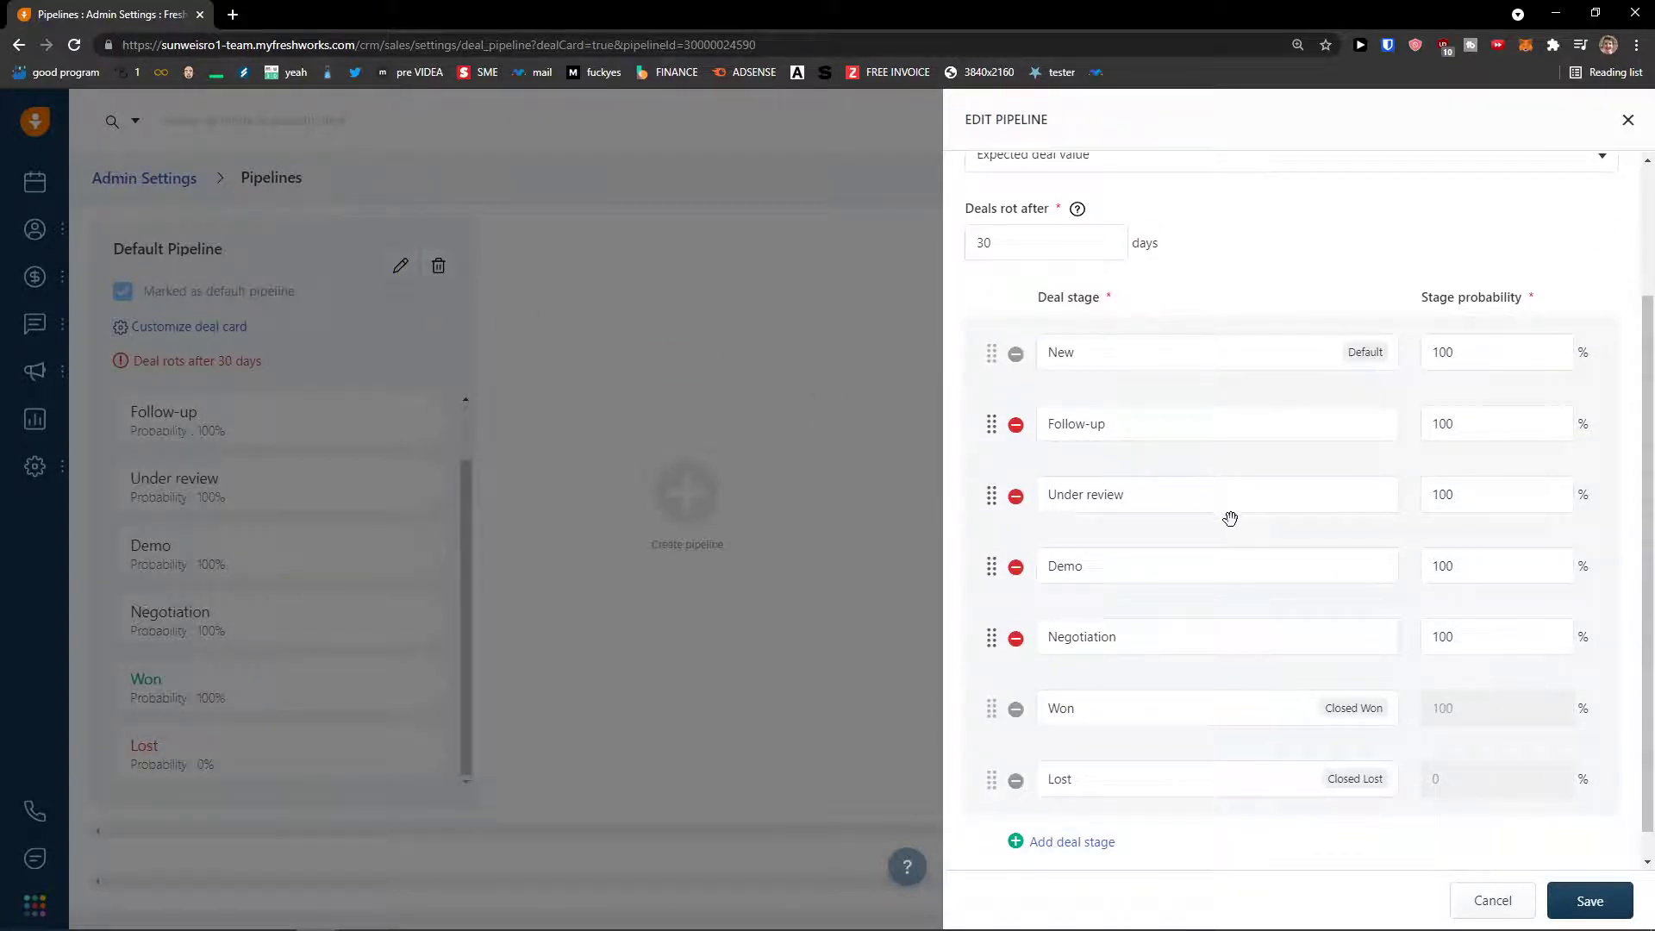
pyautogui.click(1127, 577)
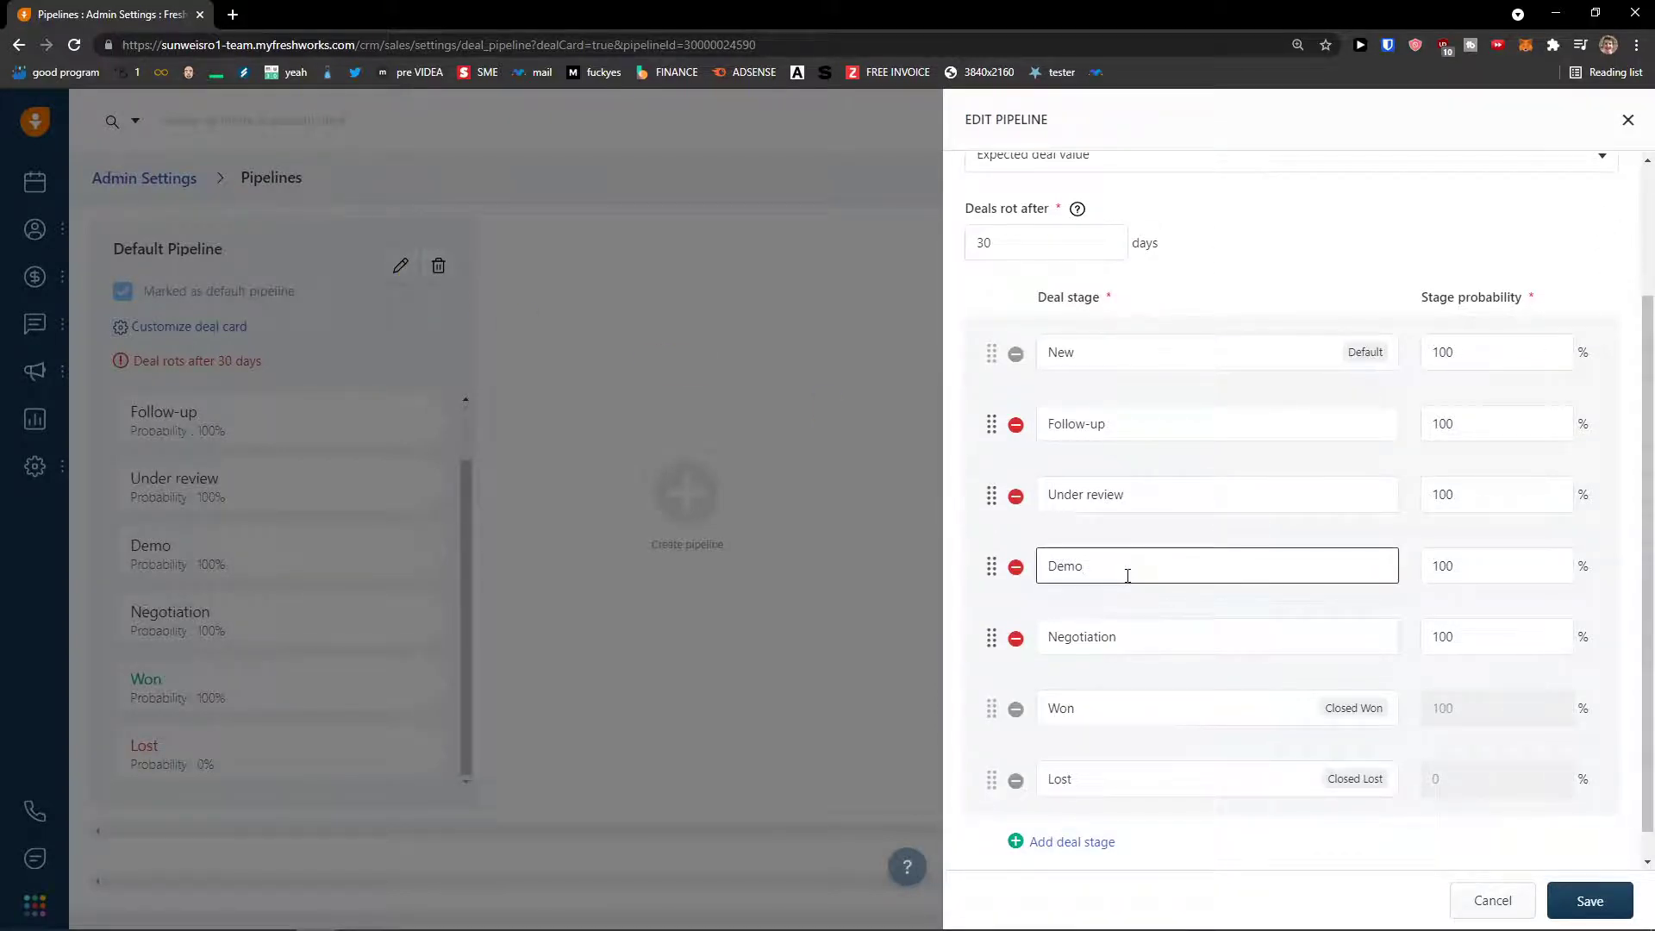
pyautogui.press('BackSpace')
pyautogui.press('BackSpace')
pyautogui.press('BackSpace')
pyautogui.write('Pre')
pyautogui.click(1486, 439)
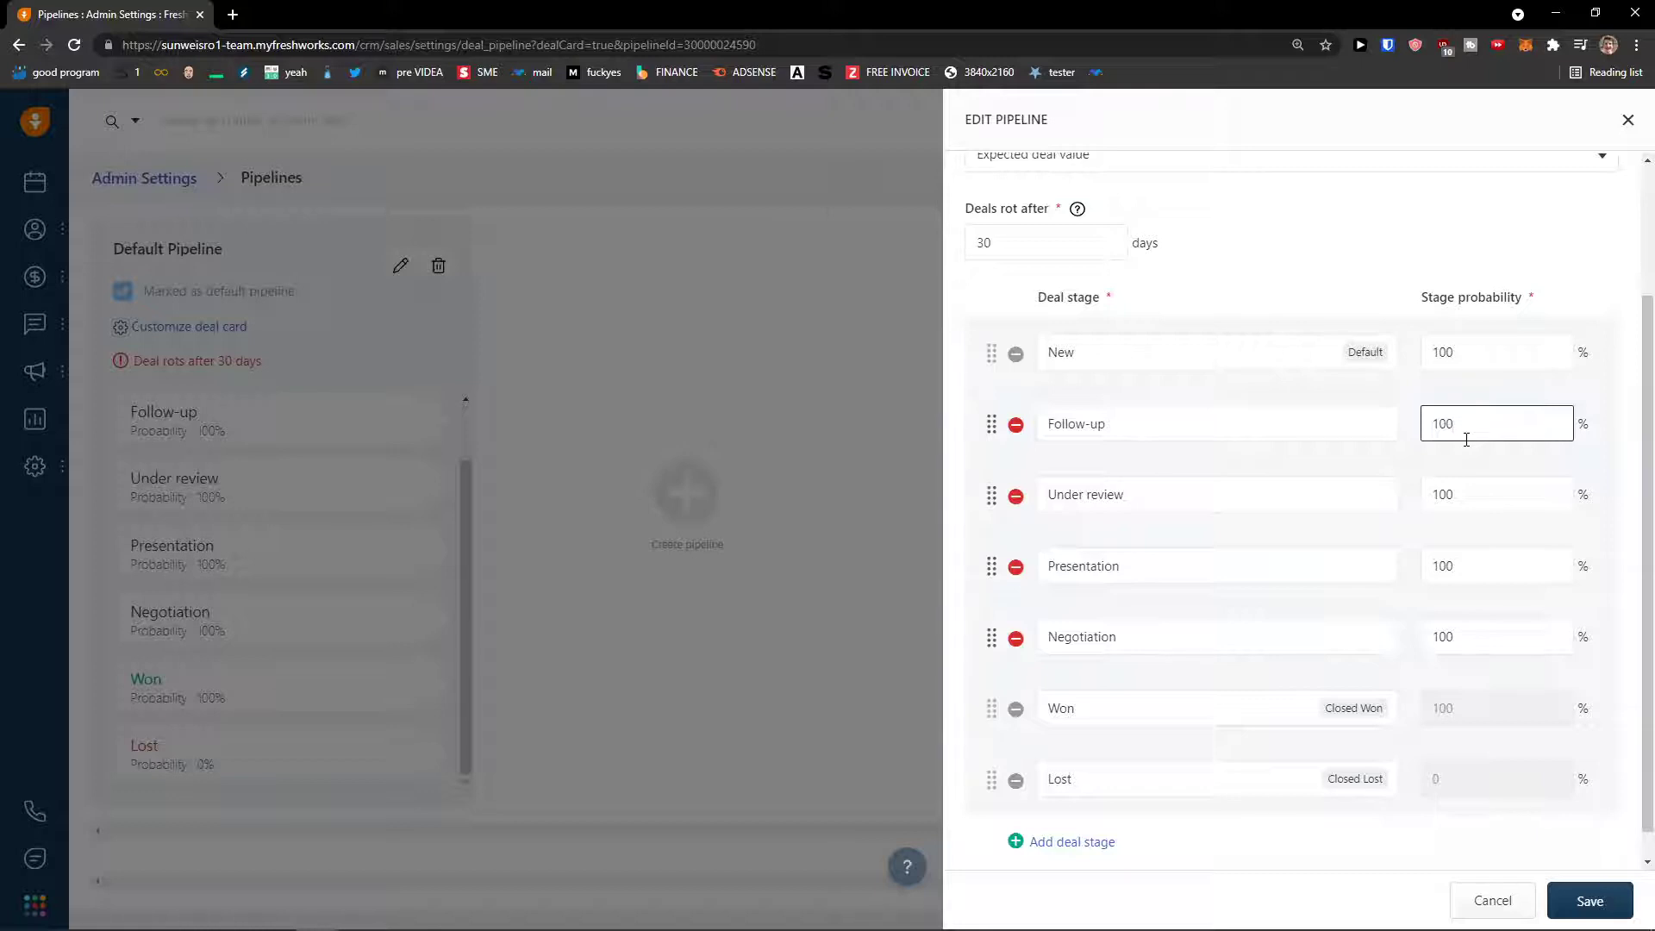
# - Confirm the 30-day rotting setting, save the pipeline, and return to the Open Deals board
pyautogui.scroll(2, 1301, 454)
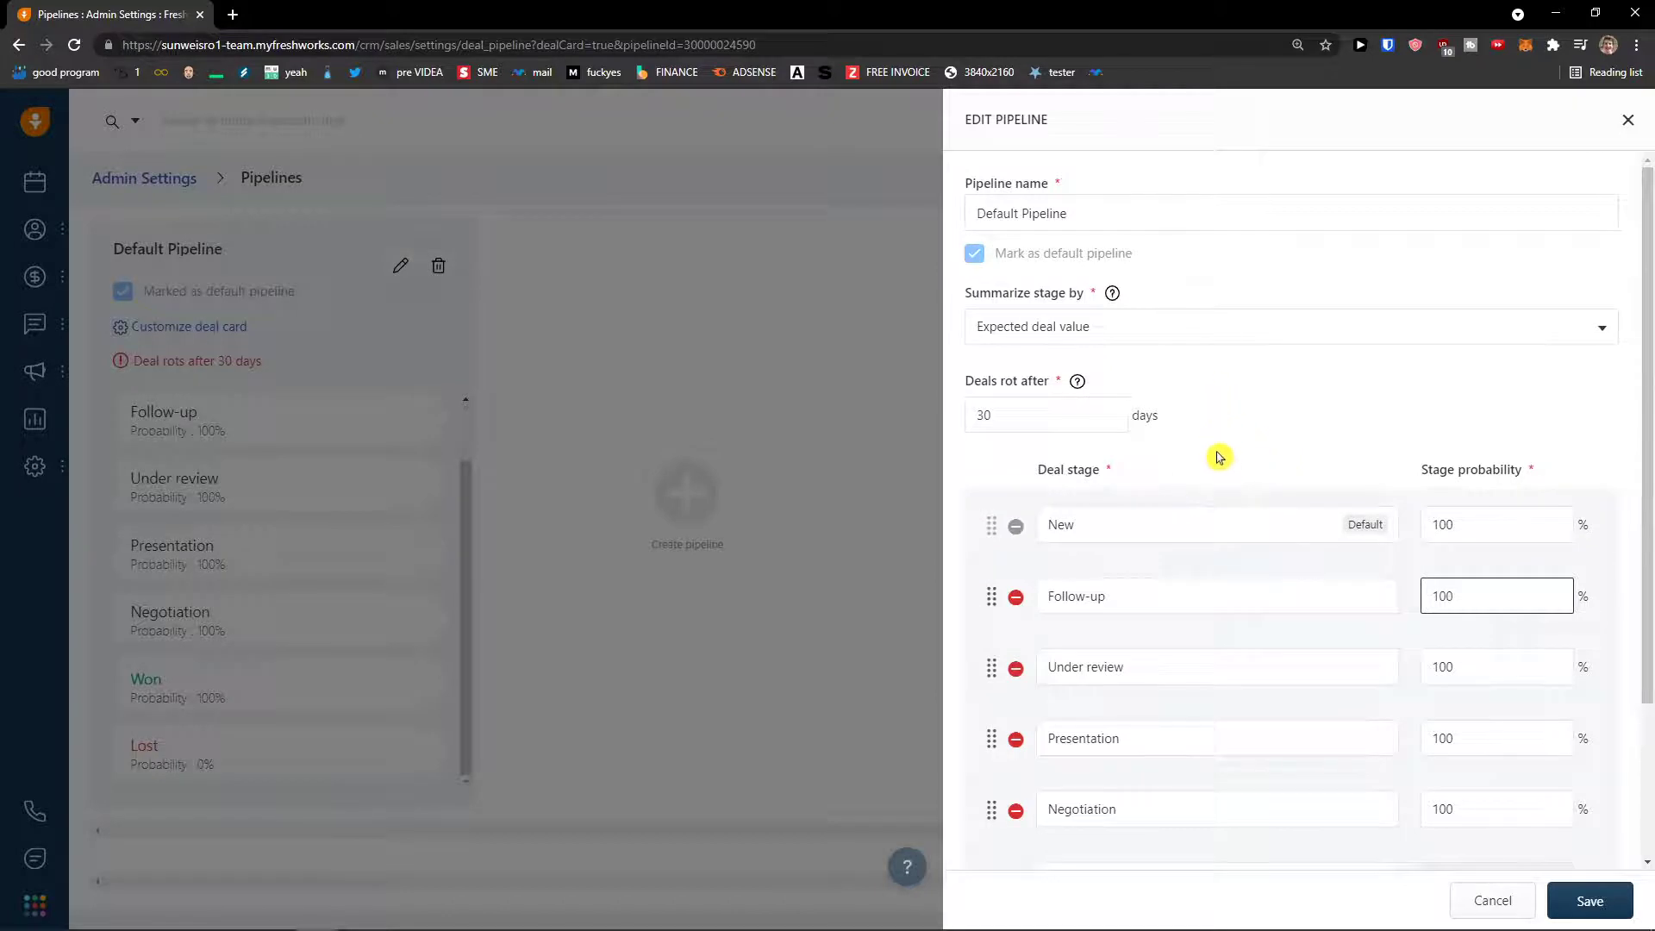
pyautogui.click(1045, 415)
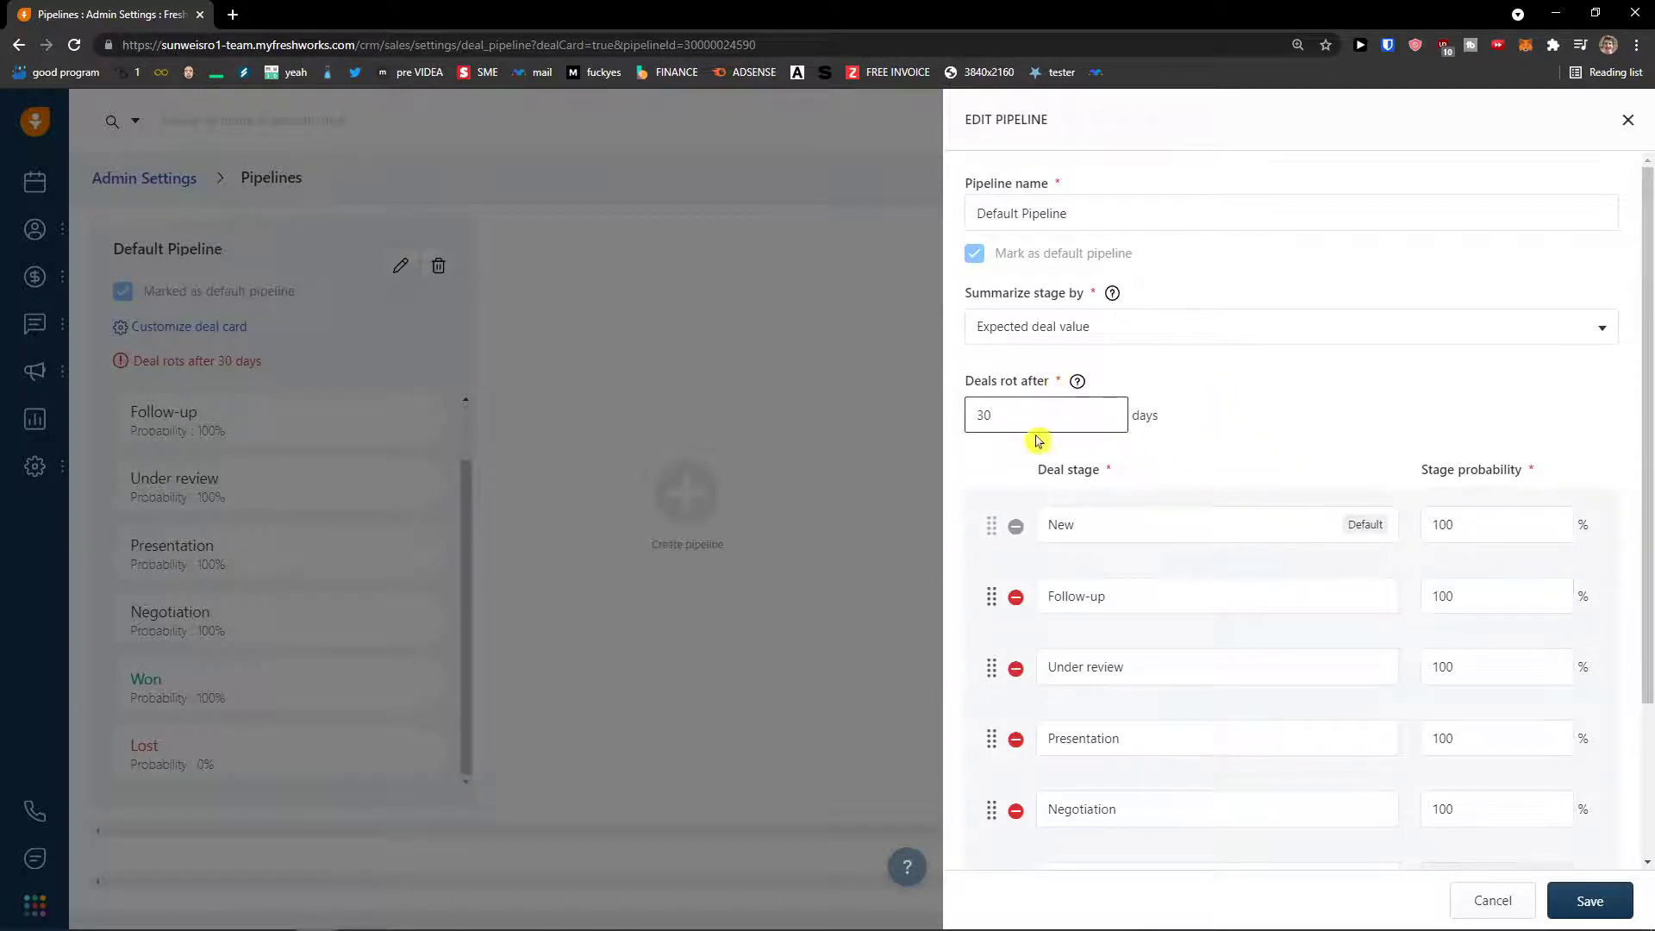
pyautogui.scroll(-3, 1047, 552)
pyautogui.click(1596, 900)
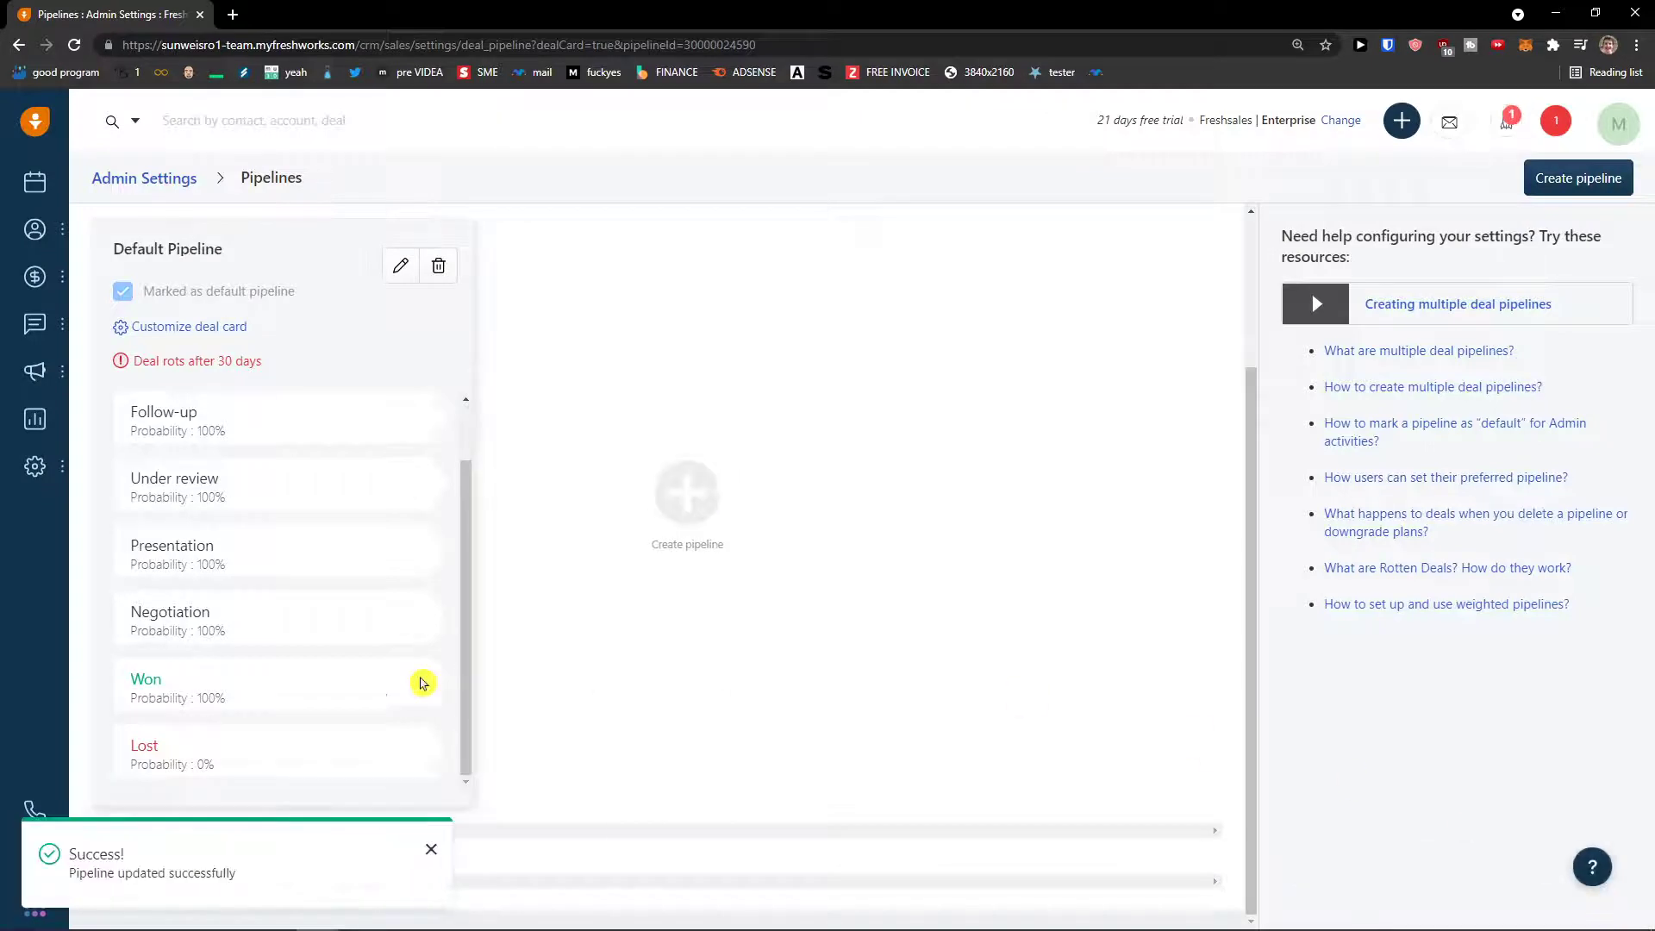
pyautogui.moveTo(34, 278)
pyautogui.click(121, 331)
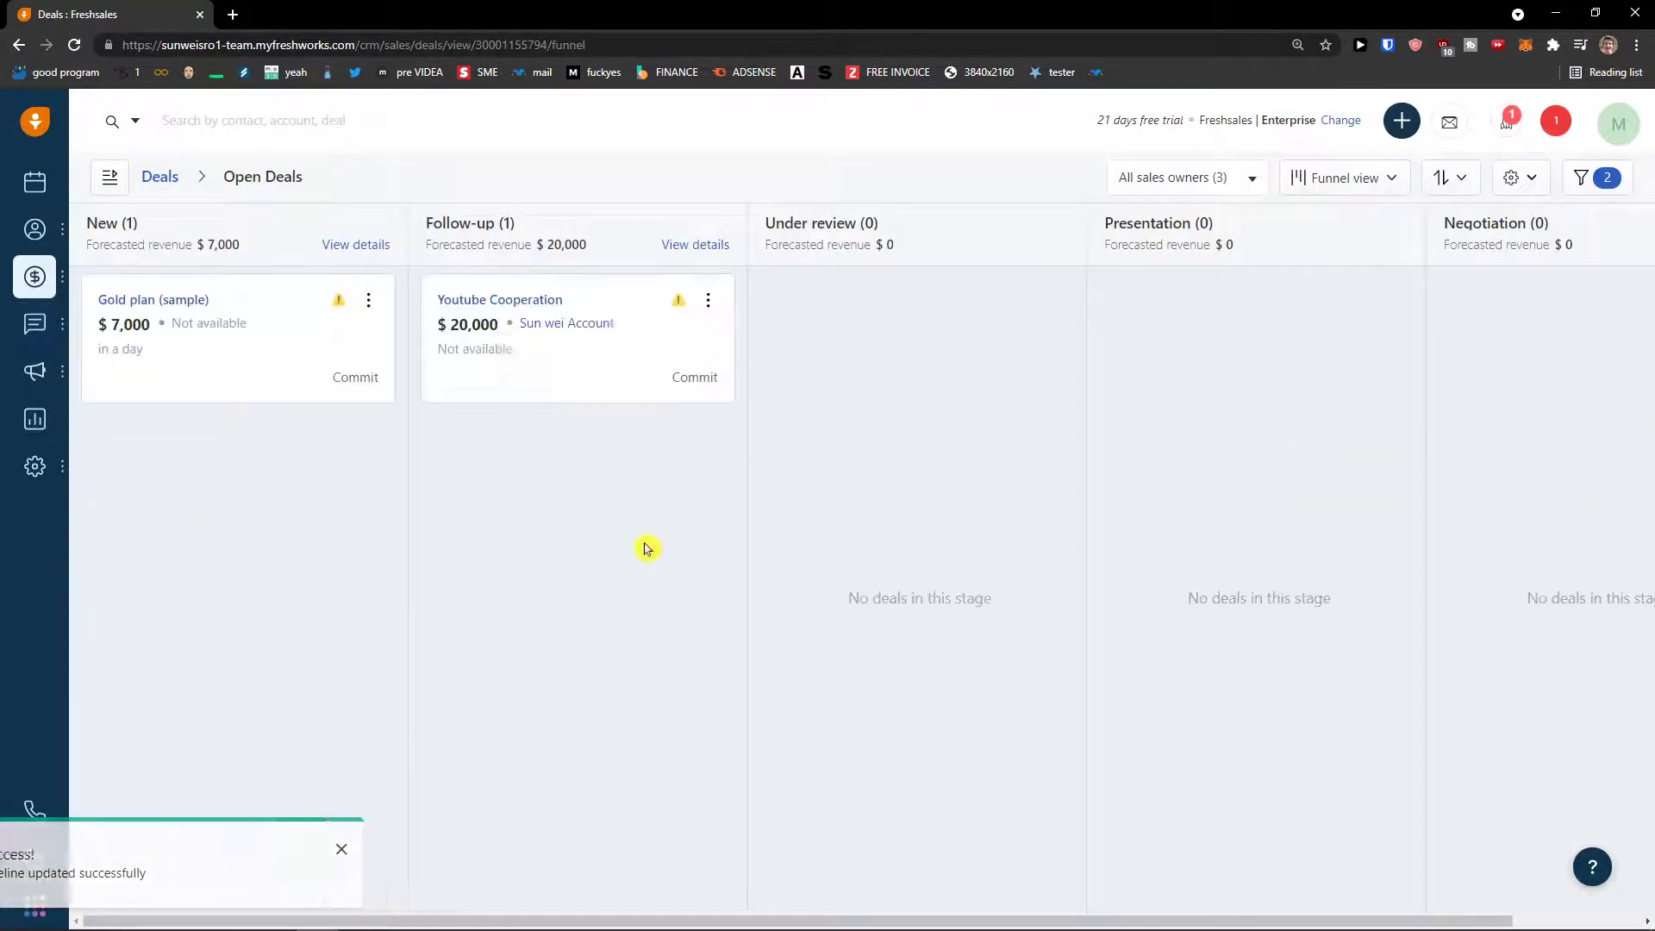
# - Drag Youtube Cooperation from Follow-up into Under review, then go to Contacts
pyautogui.moveTo(1168, 226); pyautogui.dragTo(1124, 226)
pyautogui.doubleClick(1129, 227)
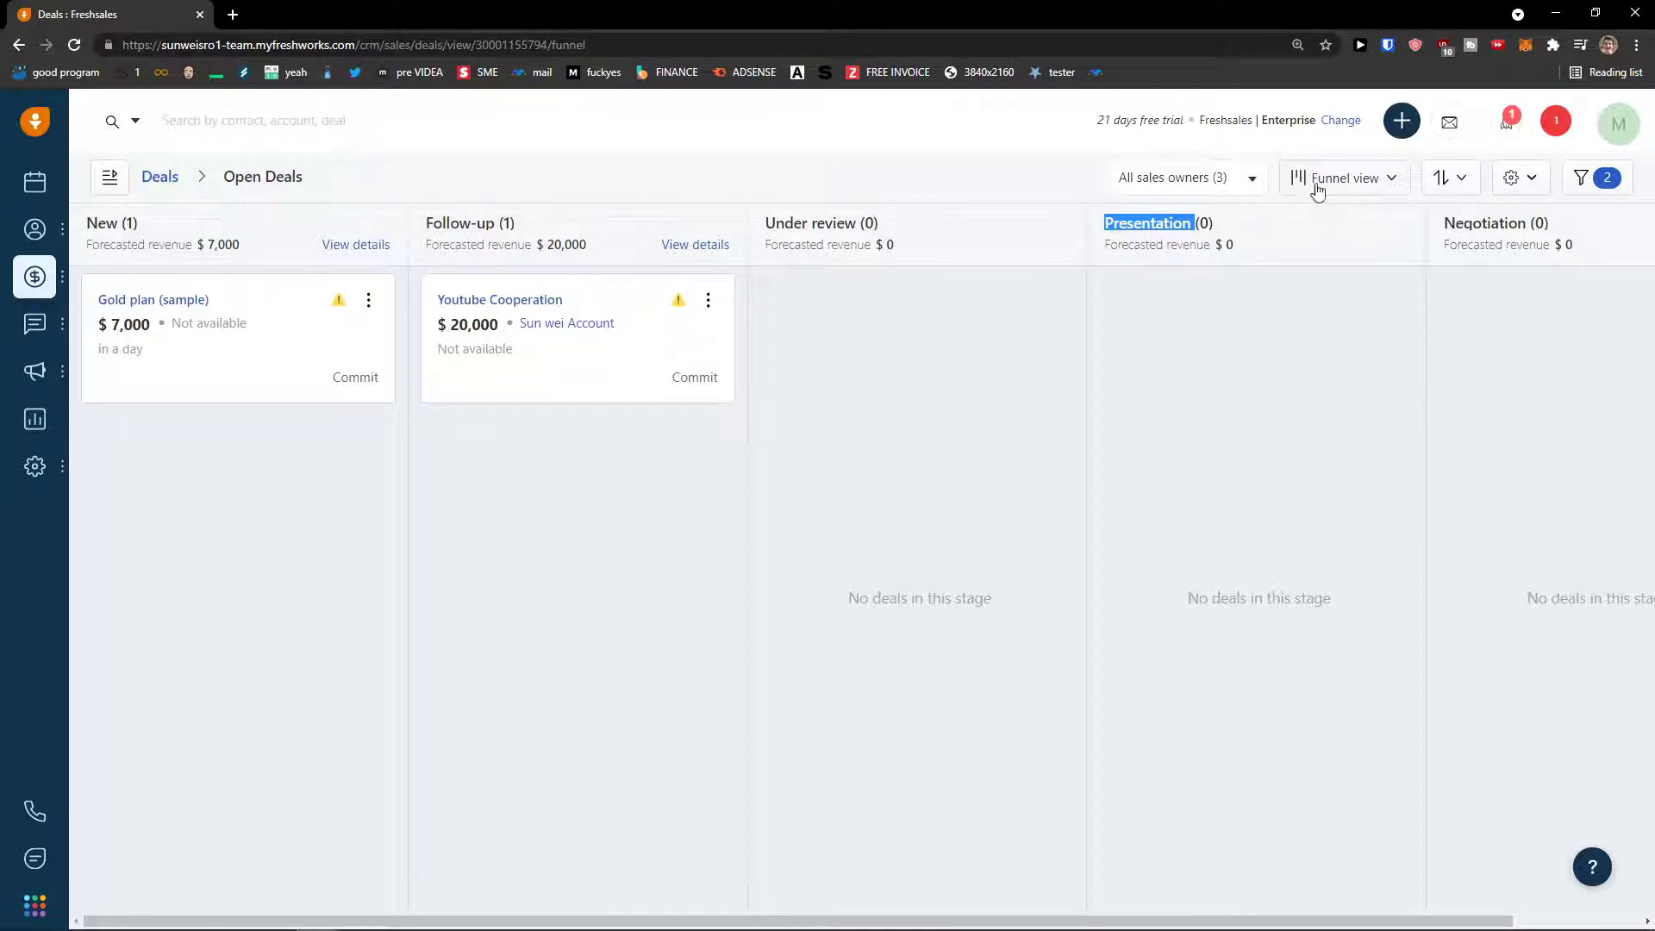
pyautogui.click(797, 271)
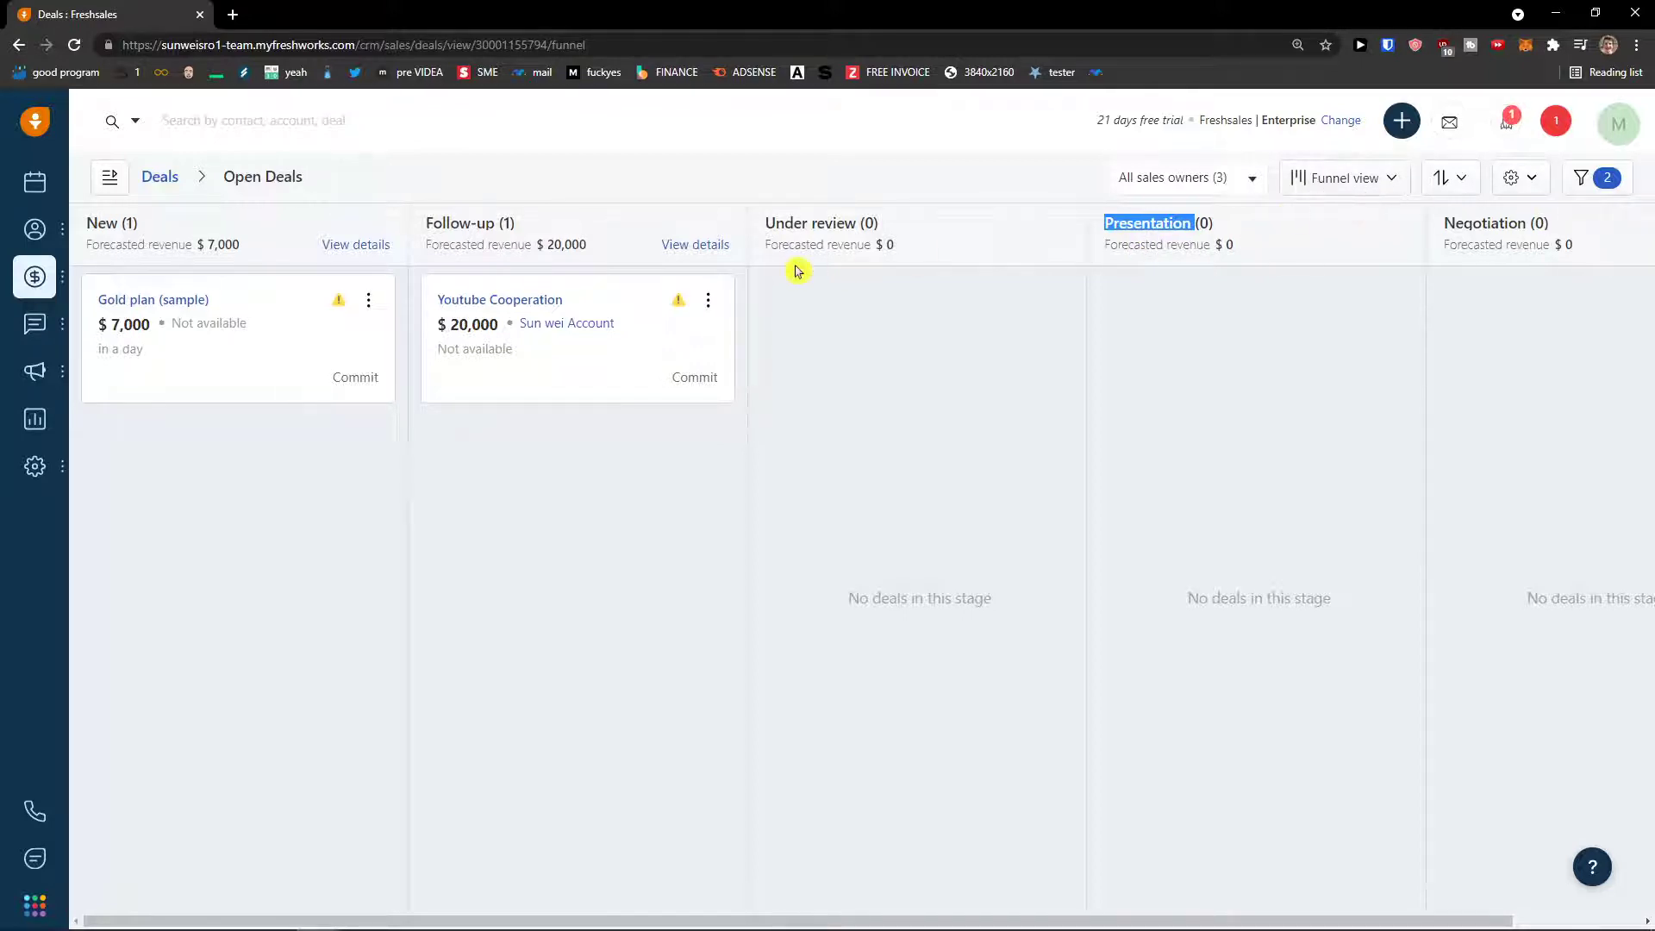
pyautogui.moveTo(568, 333); pyautogui.dragTo(893, 344)
pyautogui.moveTo(34, 228)
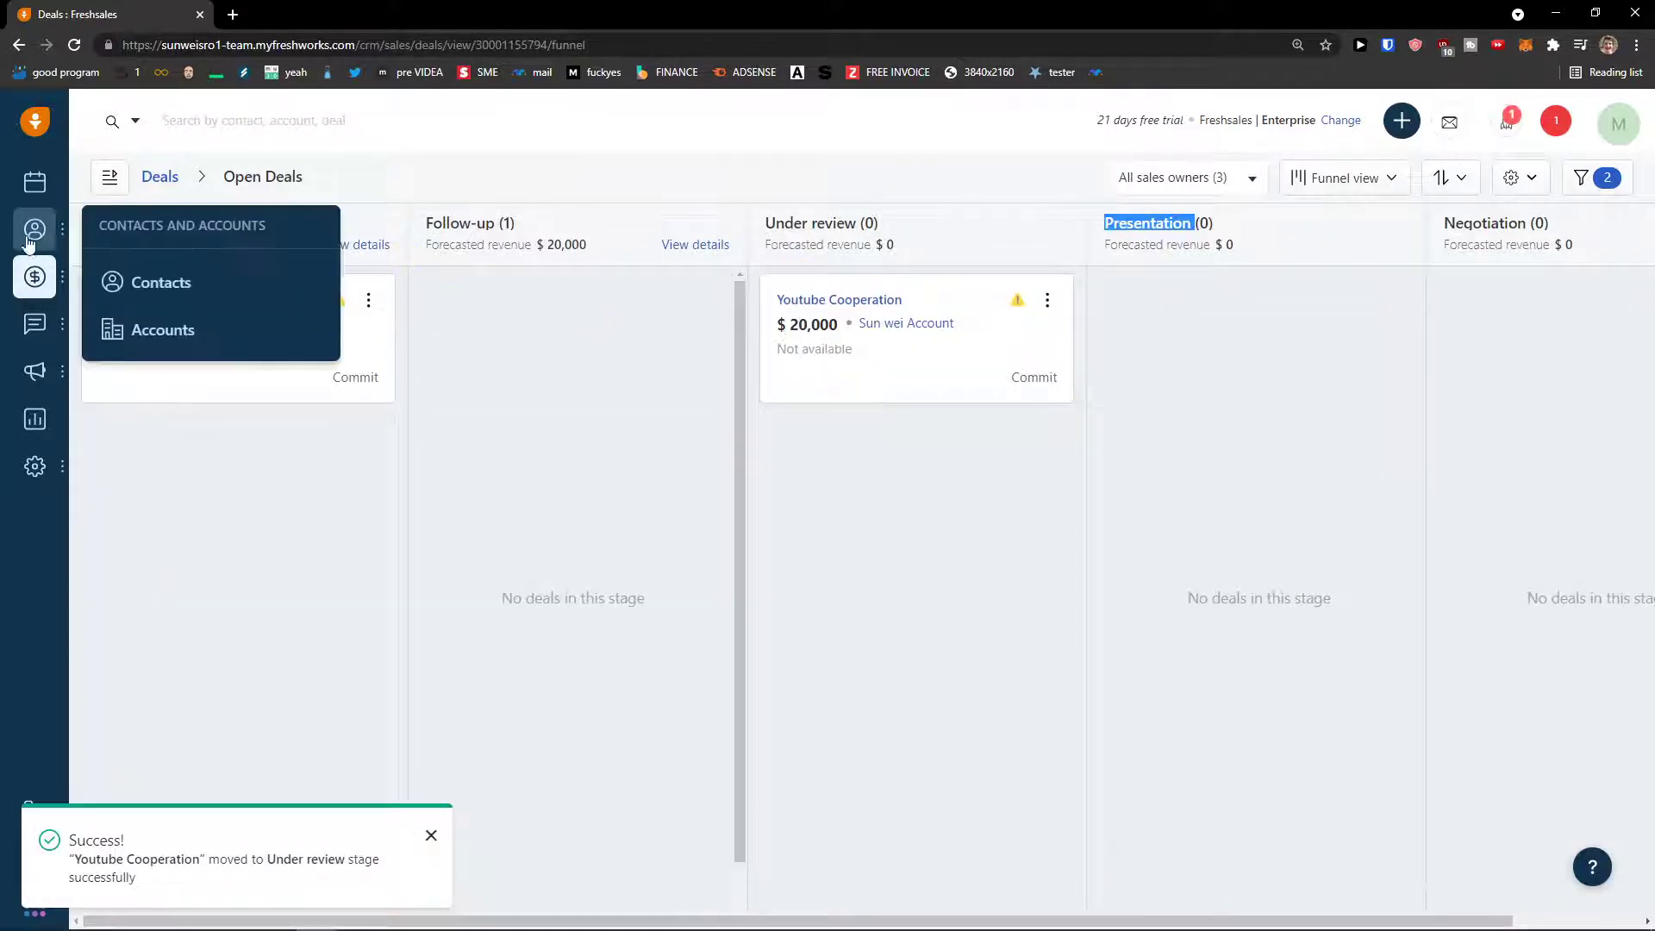
pyautogui.click(160, 281)
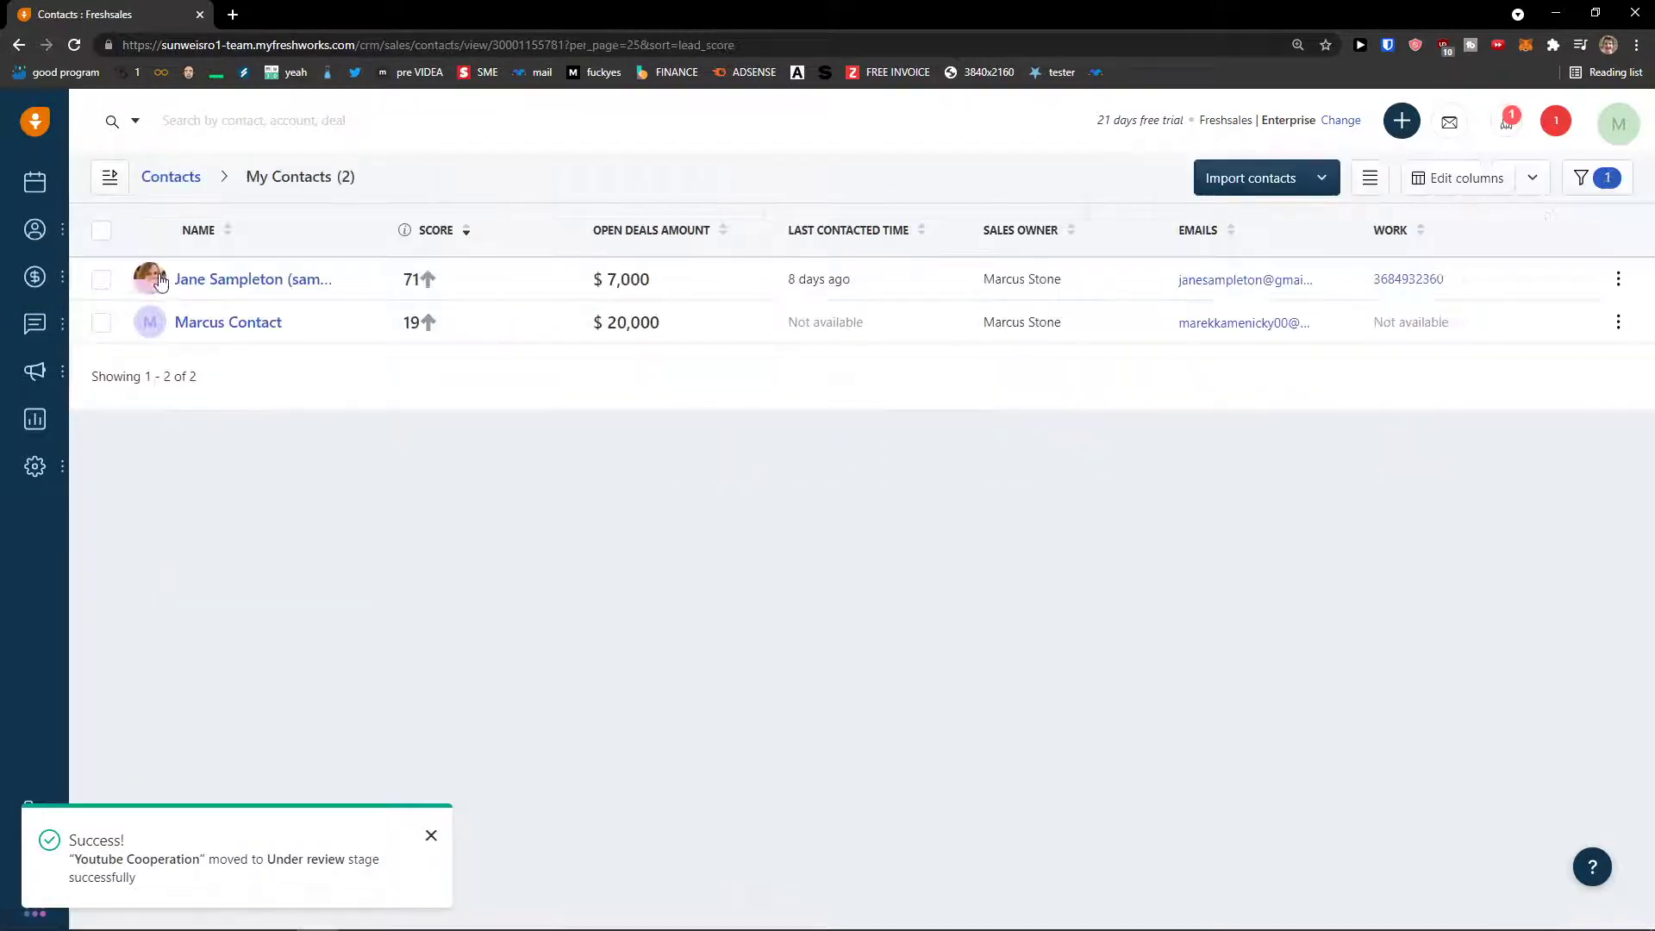
# - Open the second contact's record and review its activities, notes, tasks and meetings
pyautogui.click(230, 325)
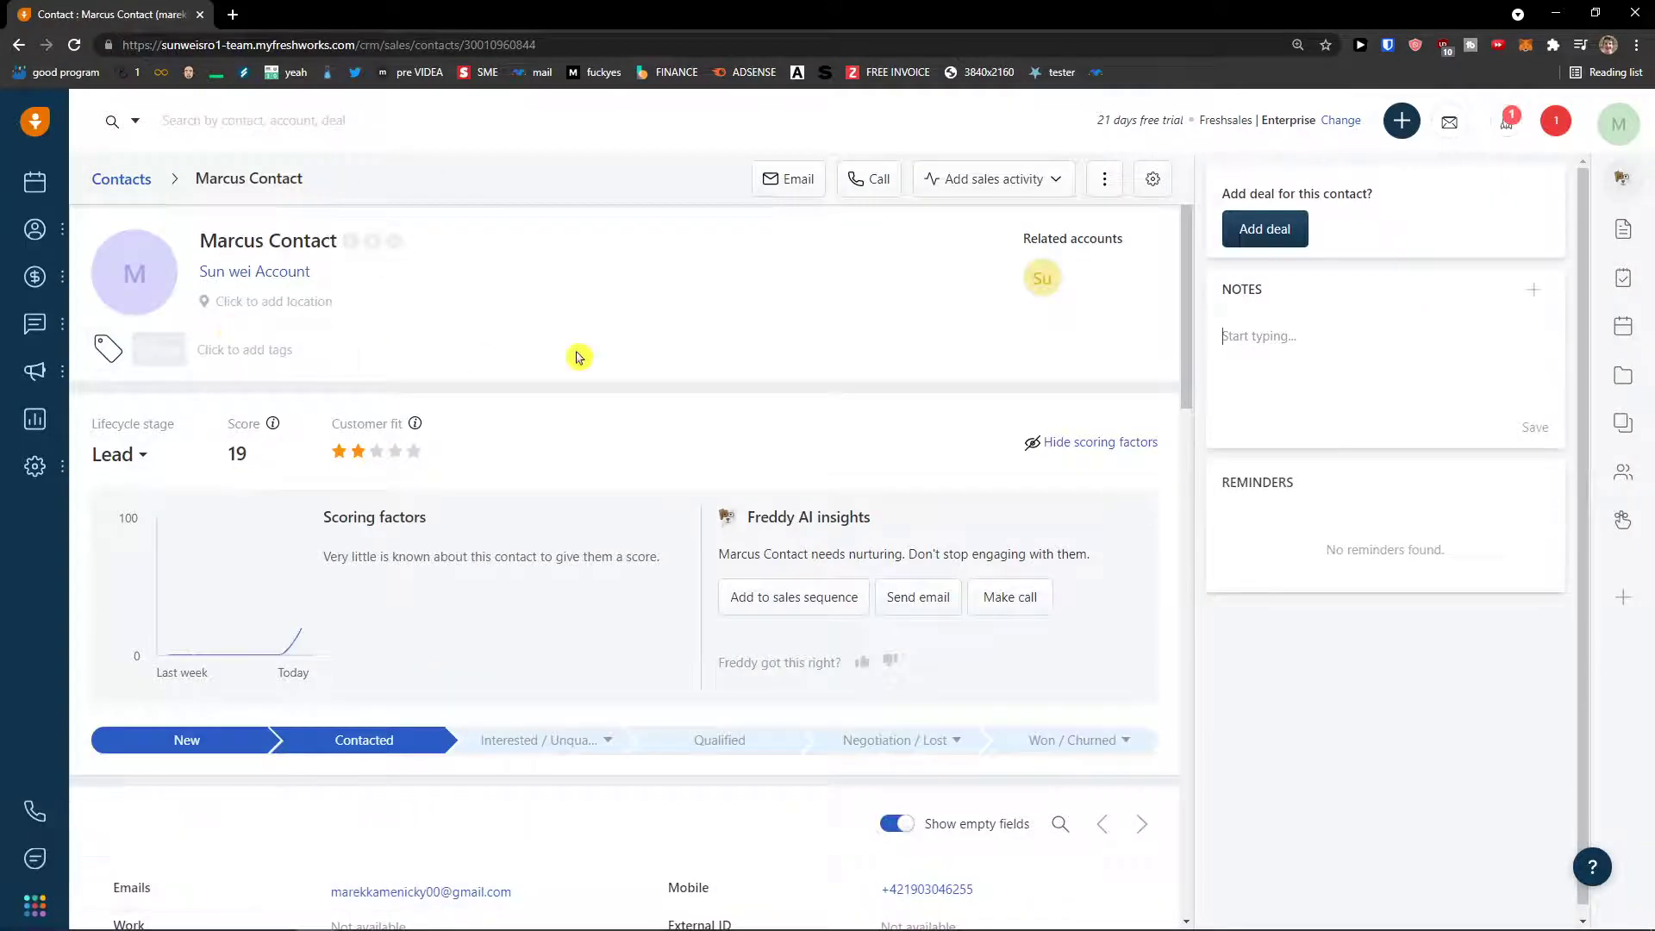
pyautogui.scroll(-3, 834, 506)
pyautogui.scroll(-10, 834, 506)
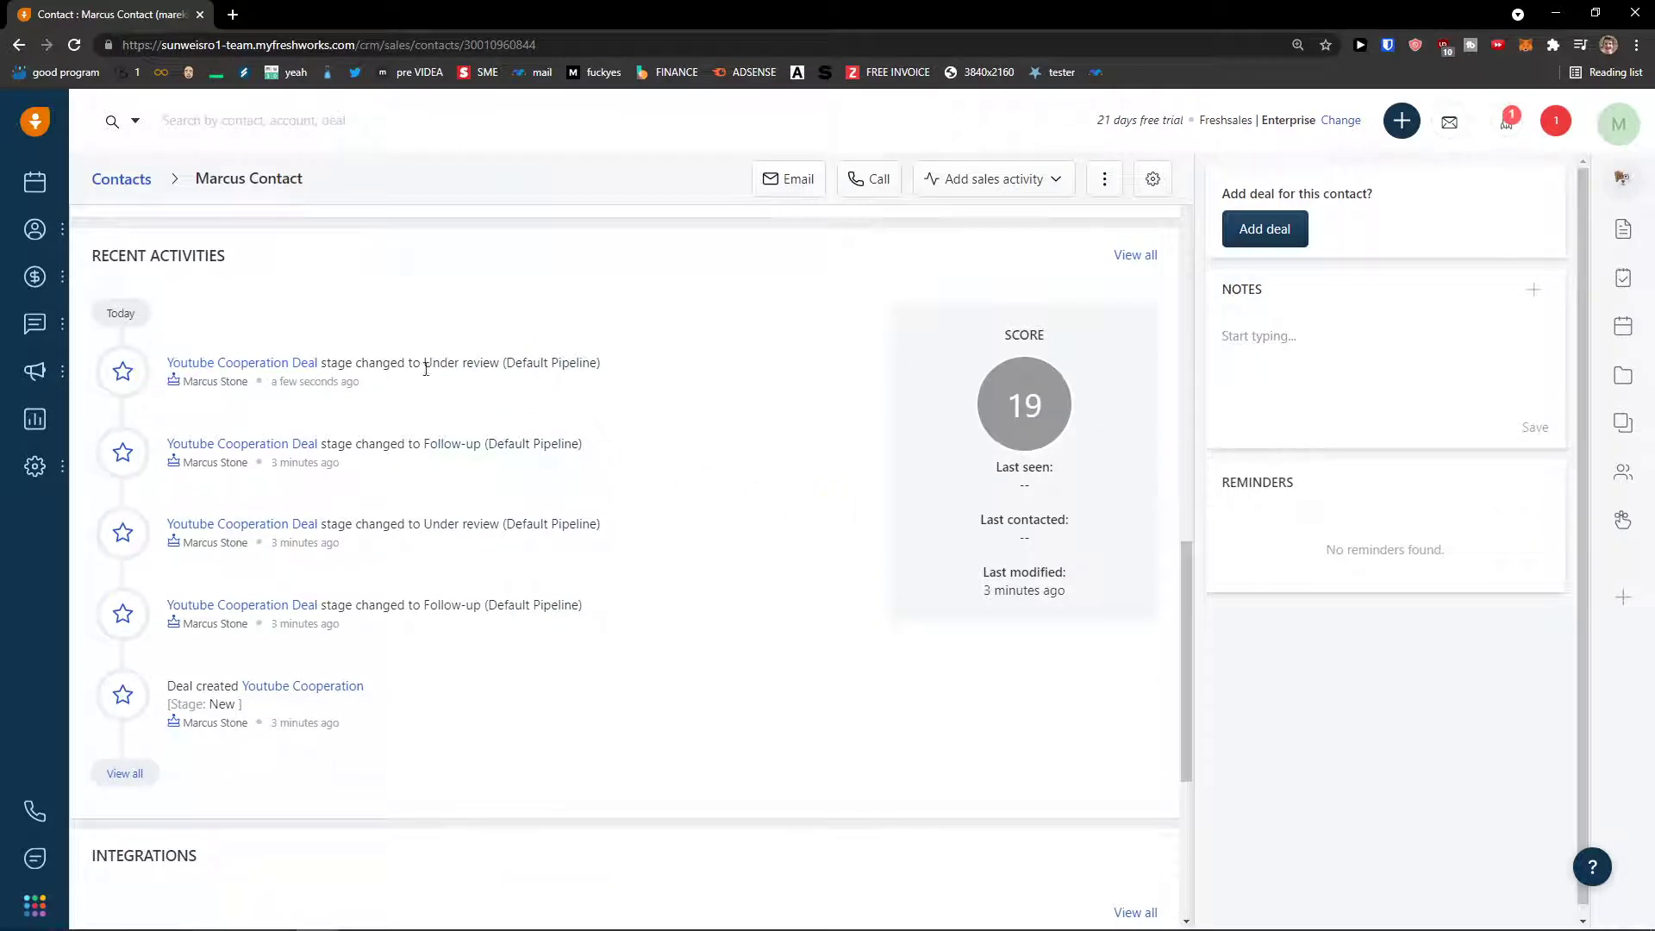
pyautogui.moveTo(591, 363); pyautogui.dragTo(507, 363)
pyautogui.scroll(1, 359, 543)
pyautogui.scroll(-1, 423, 552)
pyautogui.scroll(1, 400, 560)
pyautogui.scroll(-1, 403, 551)
pyautogui.scroll(-5, 405, 545)
pyautogui.scroll(12, 405, 544)
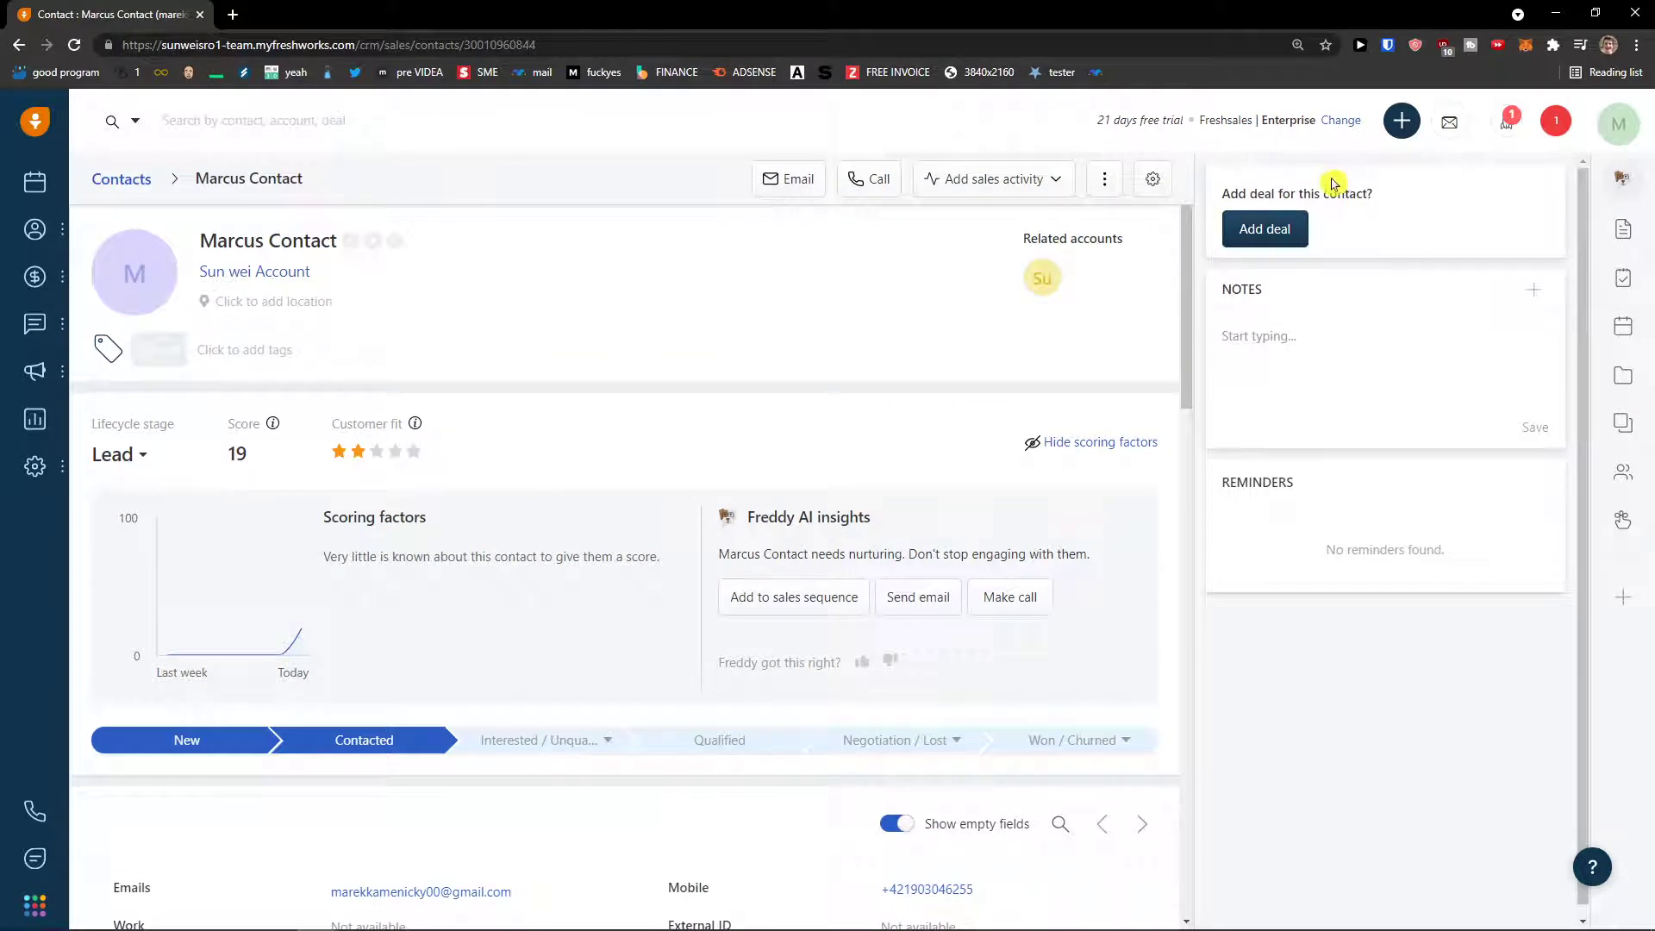
pyautogui.click(1626, 229)
pyautogui.click(1624, 278)
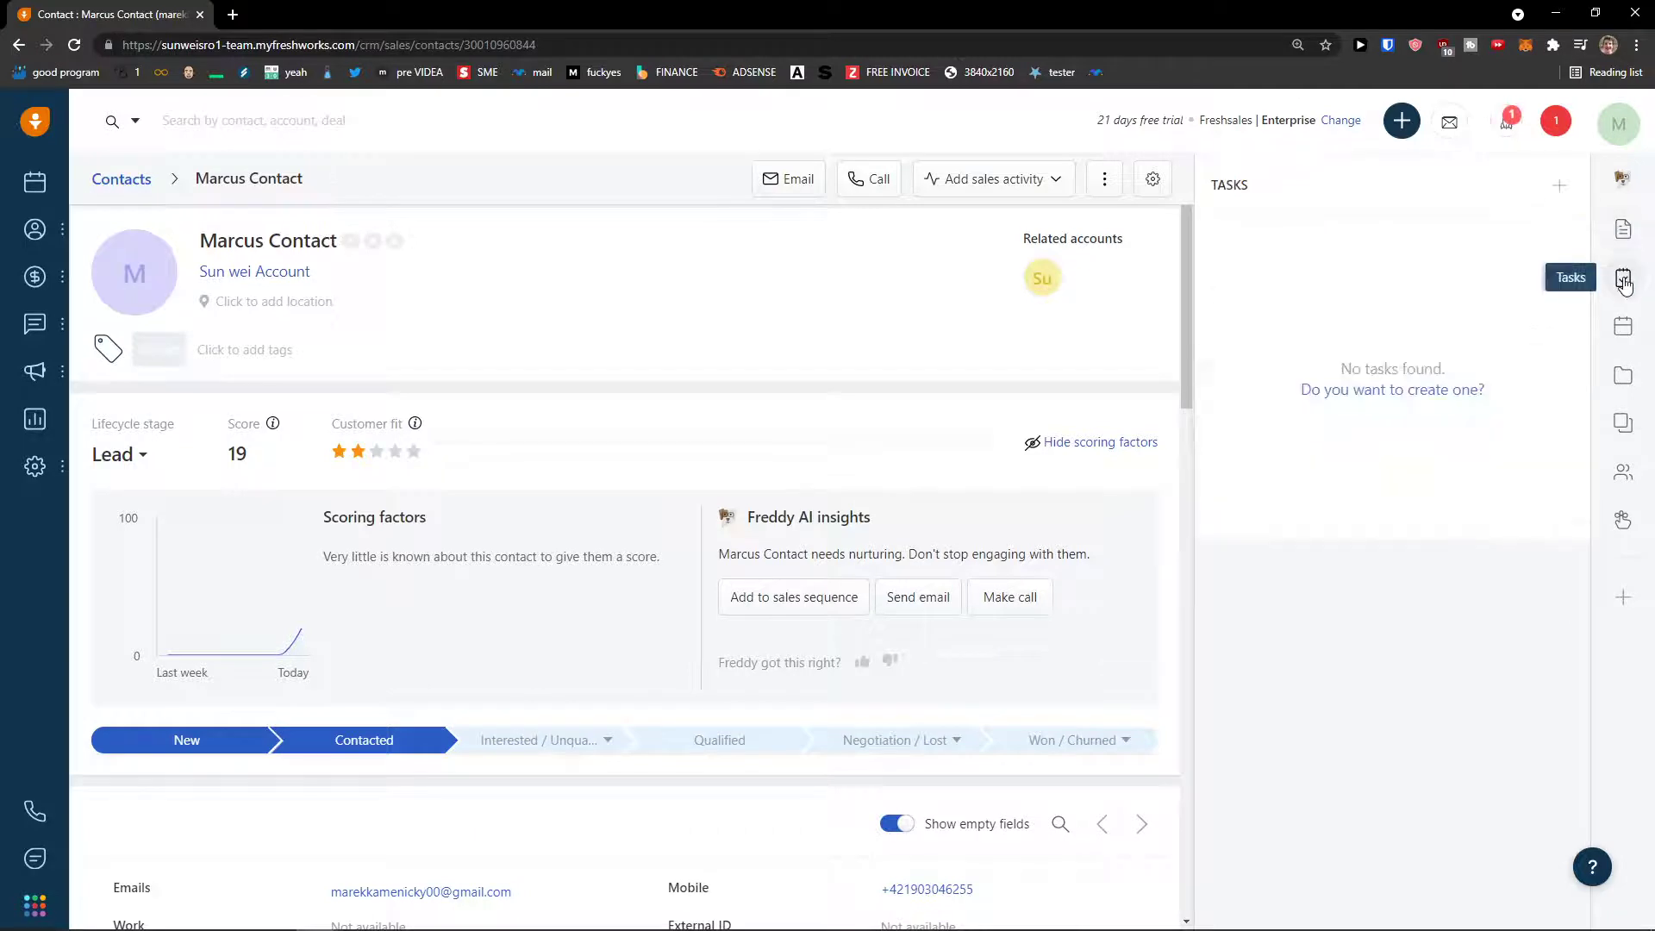
pyautogui.click(1620, 339)
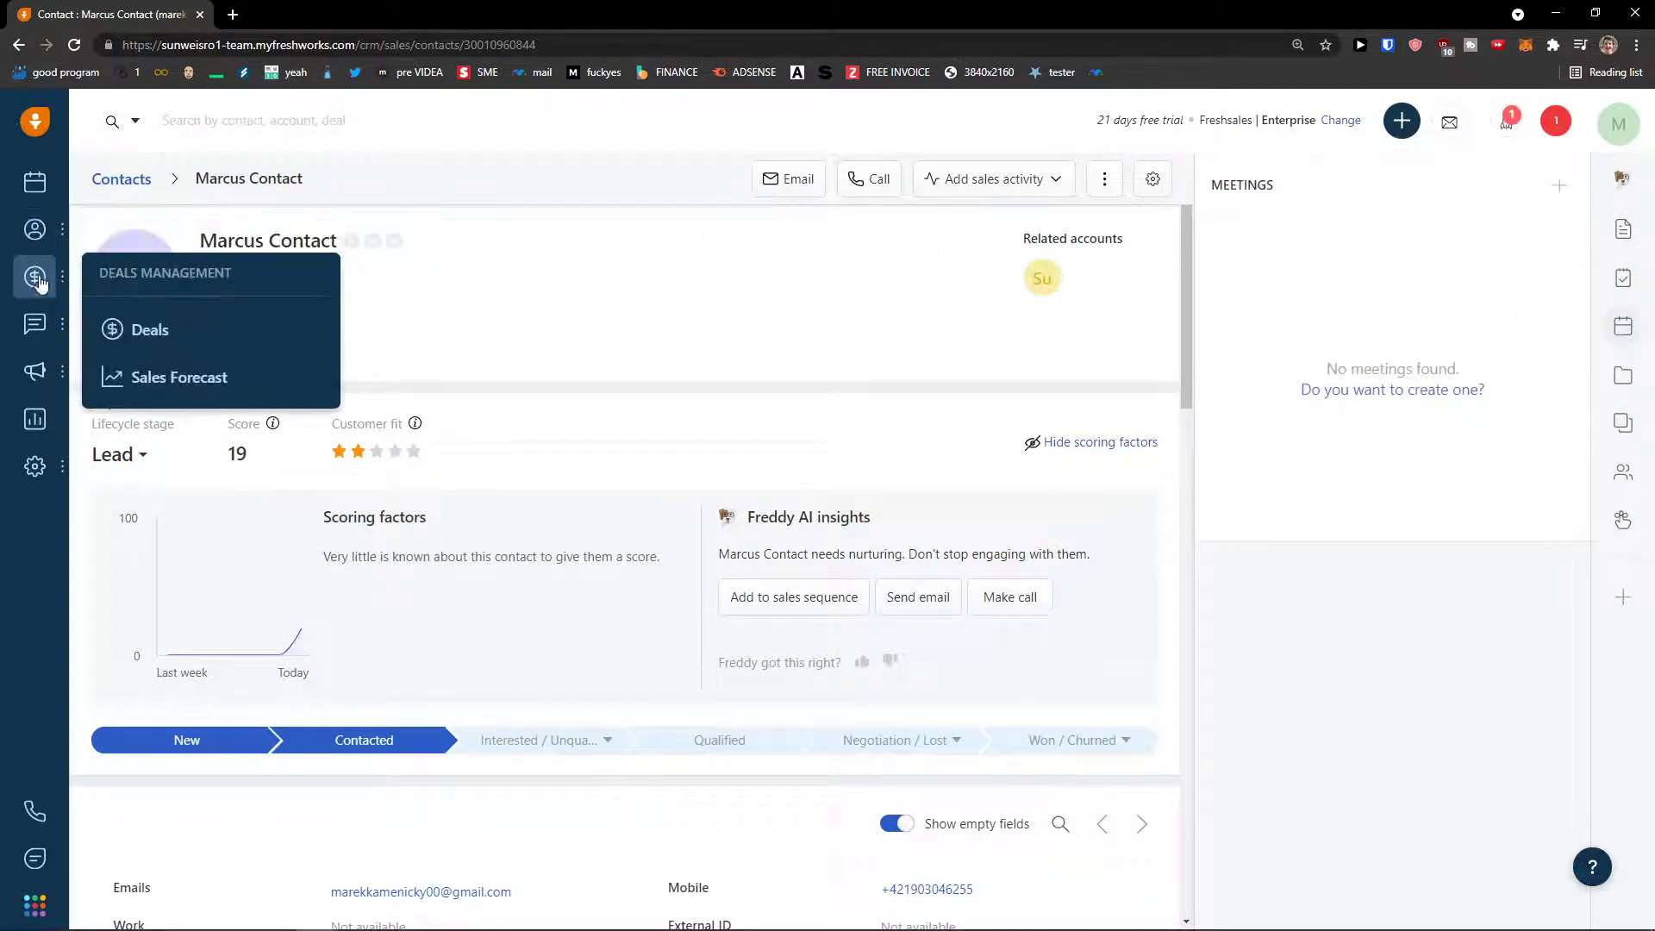
pyautogui.moveTo(40, 325)
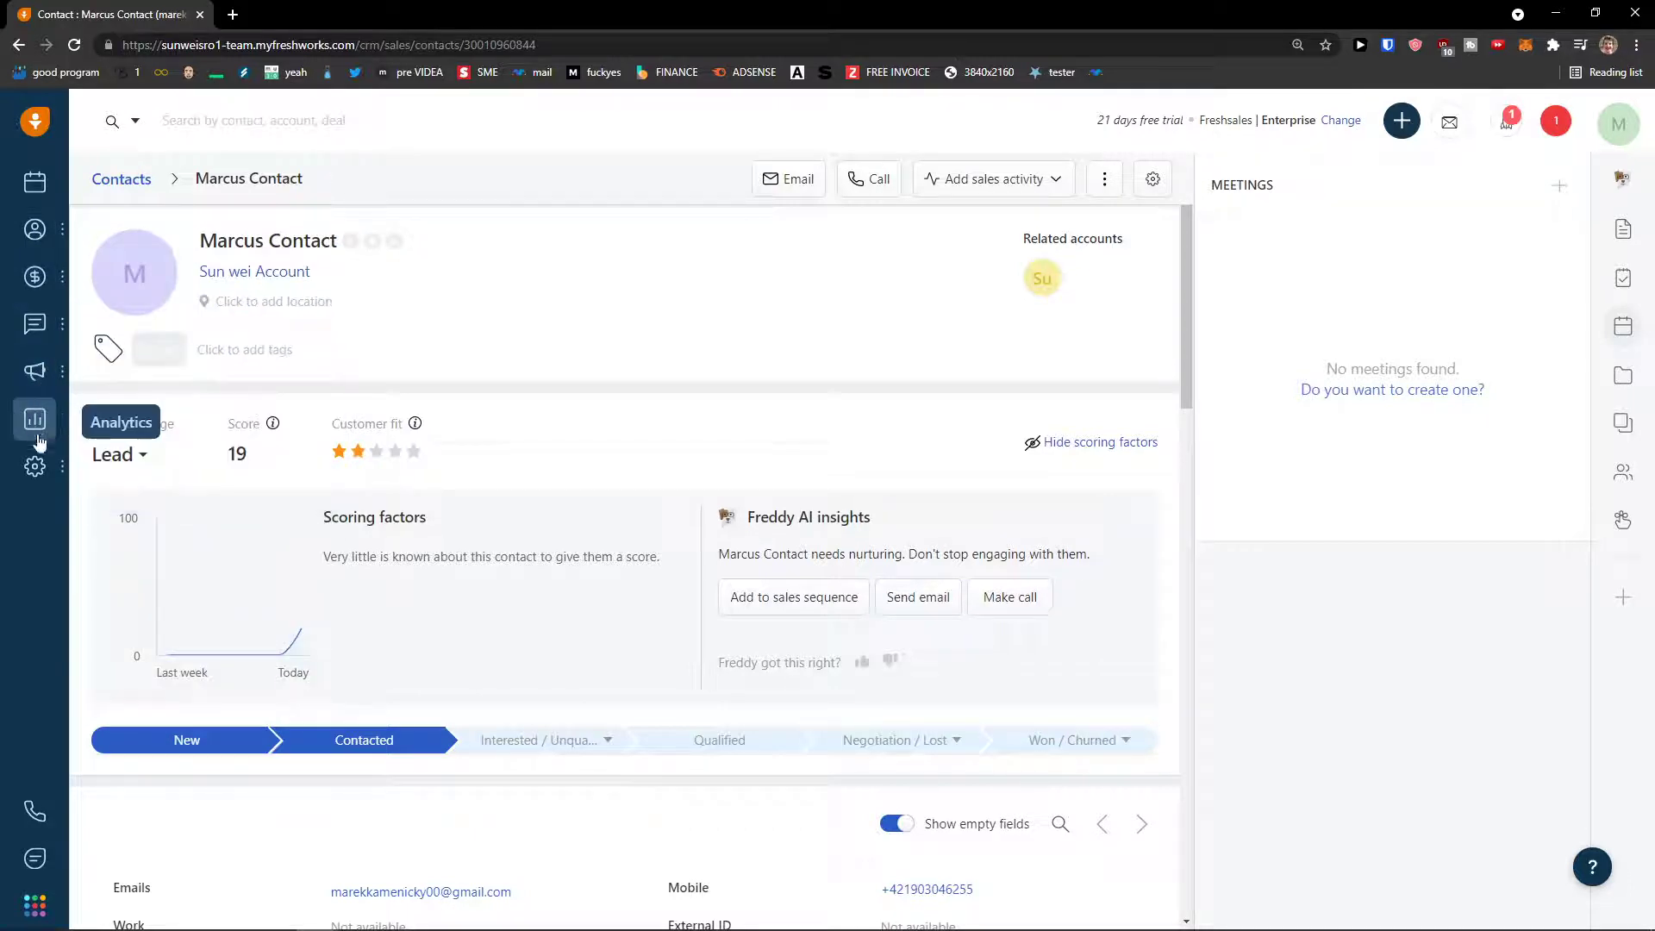
pyautogui.moveTo(35, 466)
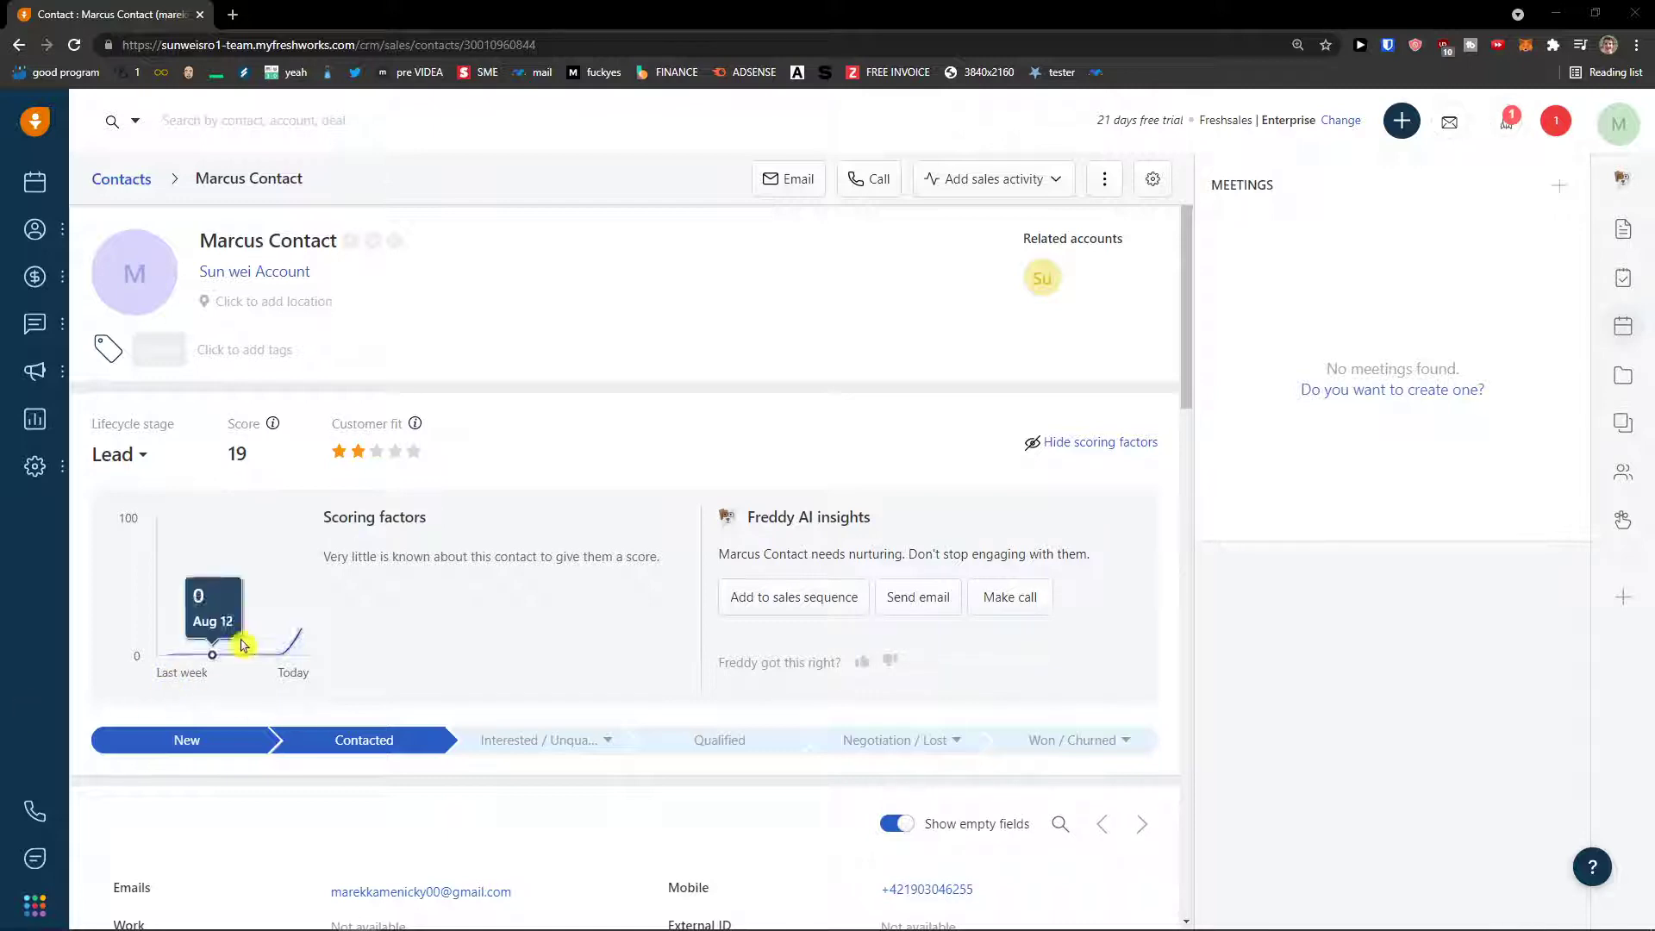
pyautogui.moveTo(313, 582)
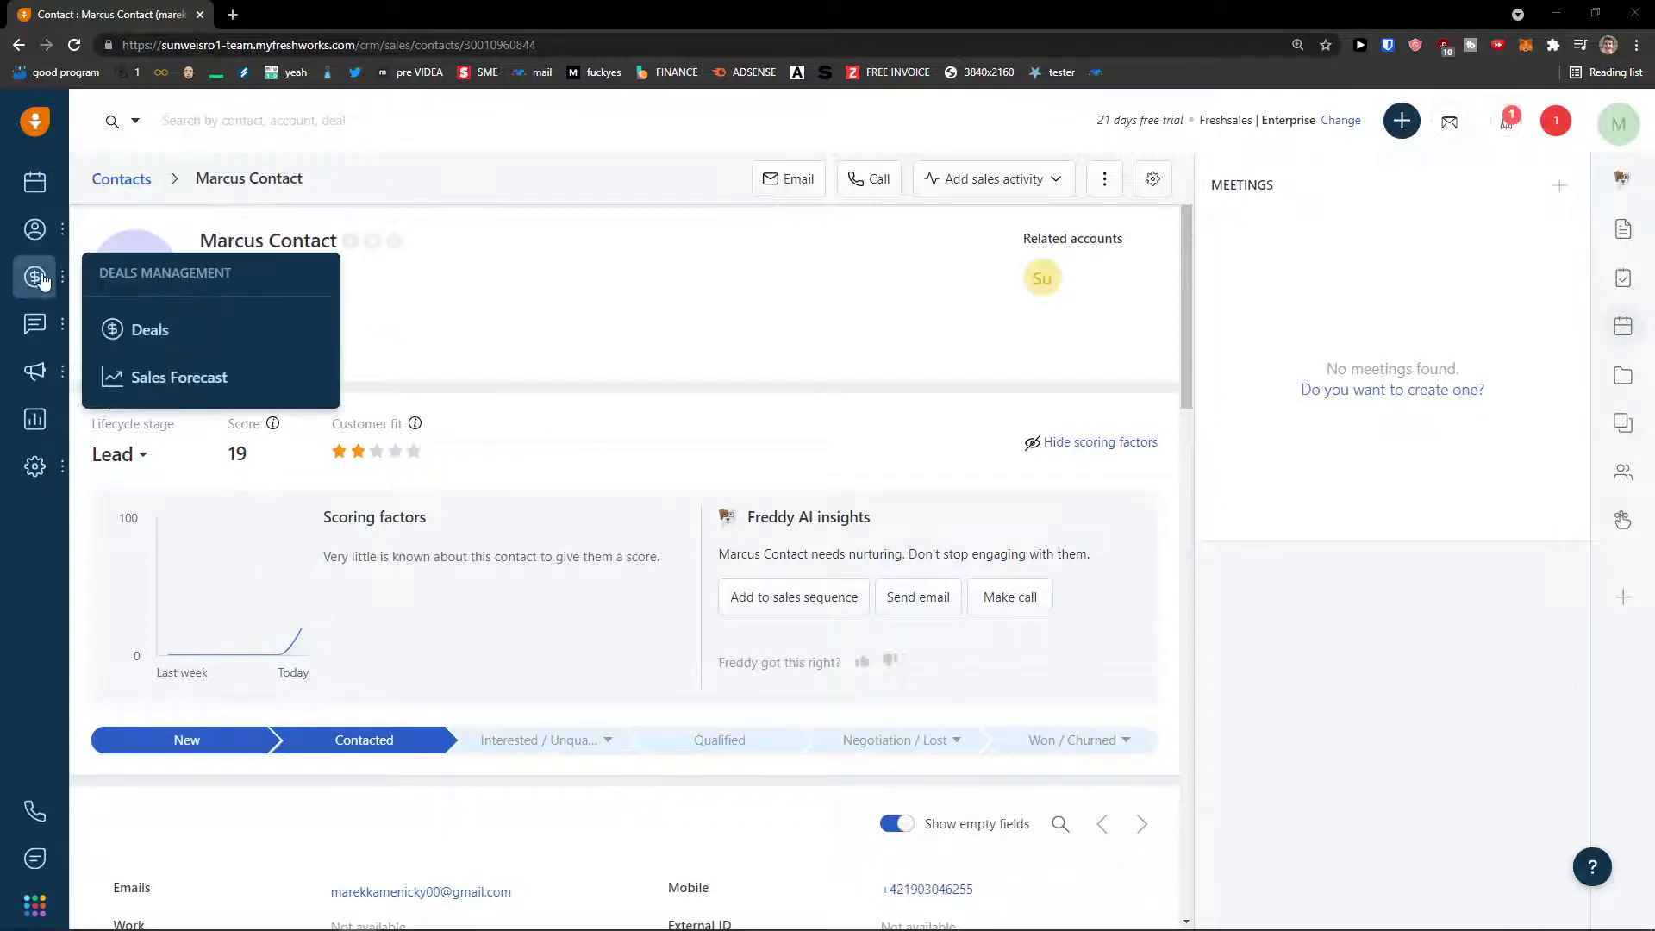
pyautogui.moveTo(41, 291)
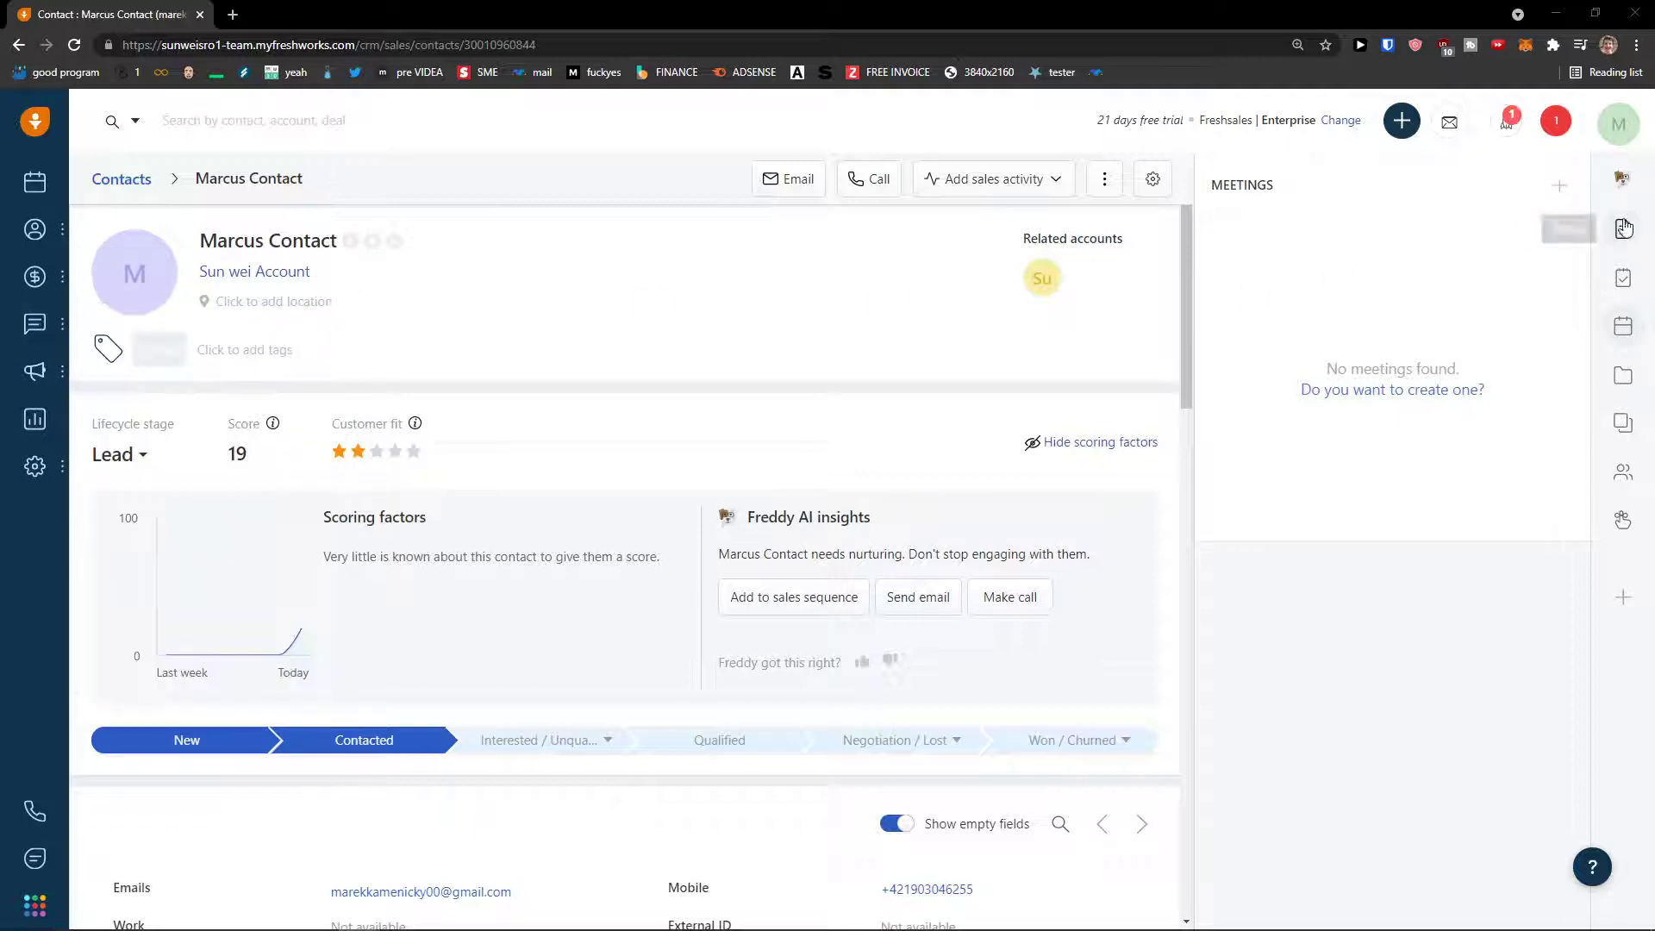
pyautogui.click(1623, 277)
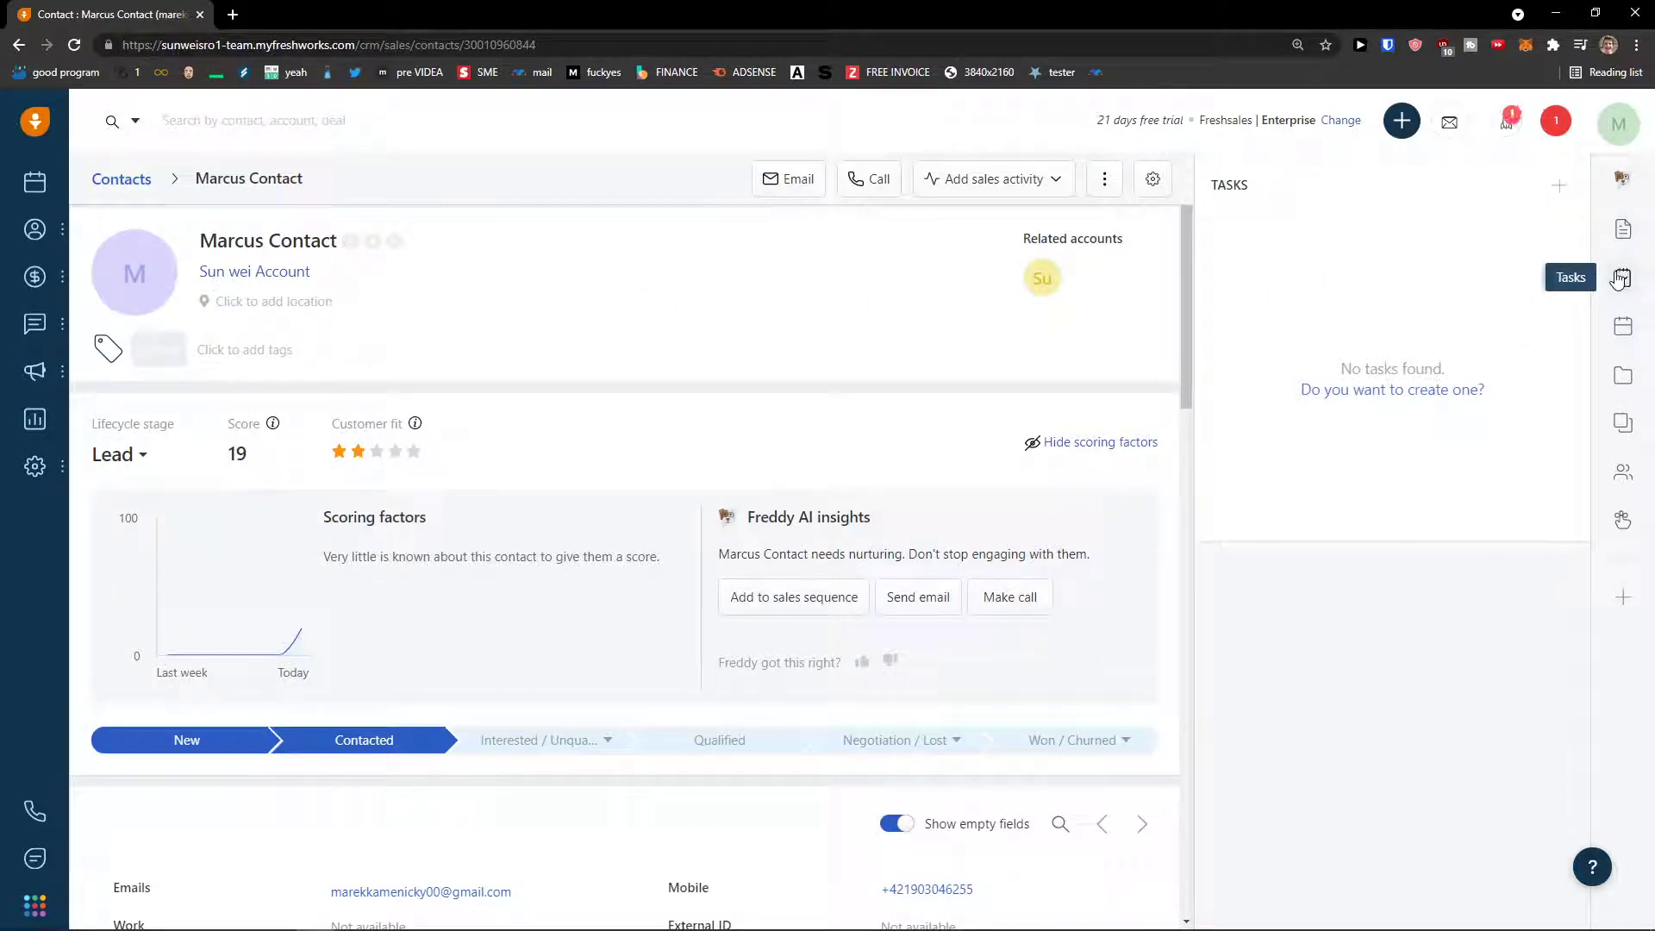
# - Start a new task titled 'Have a Lunch' and enter a description
pyautogui.click(1560, 187)
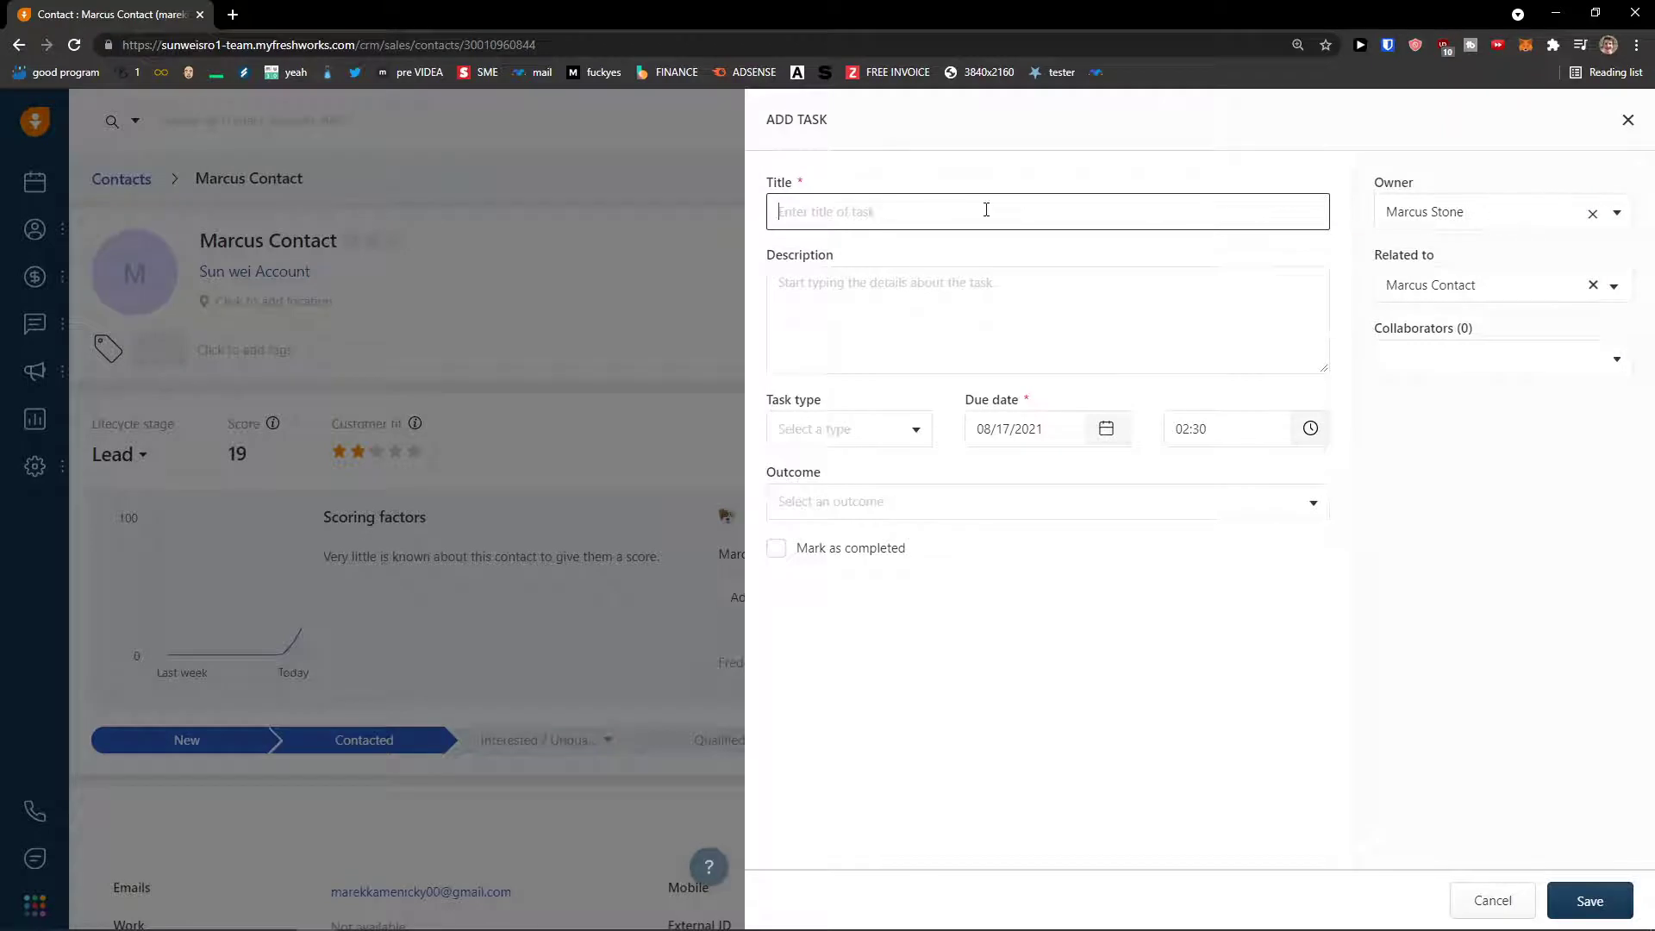
pyautogui.click(1468, 290)
pyautogui.click(1428, 351)
pyautogui.click(1005, 225)
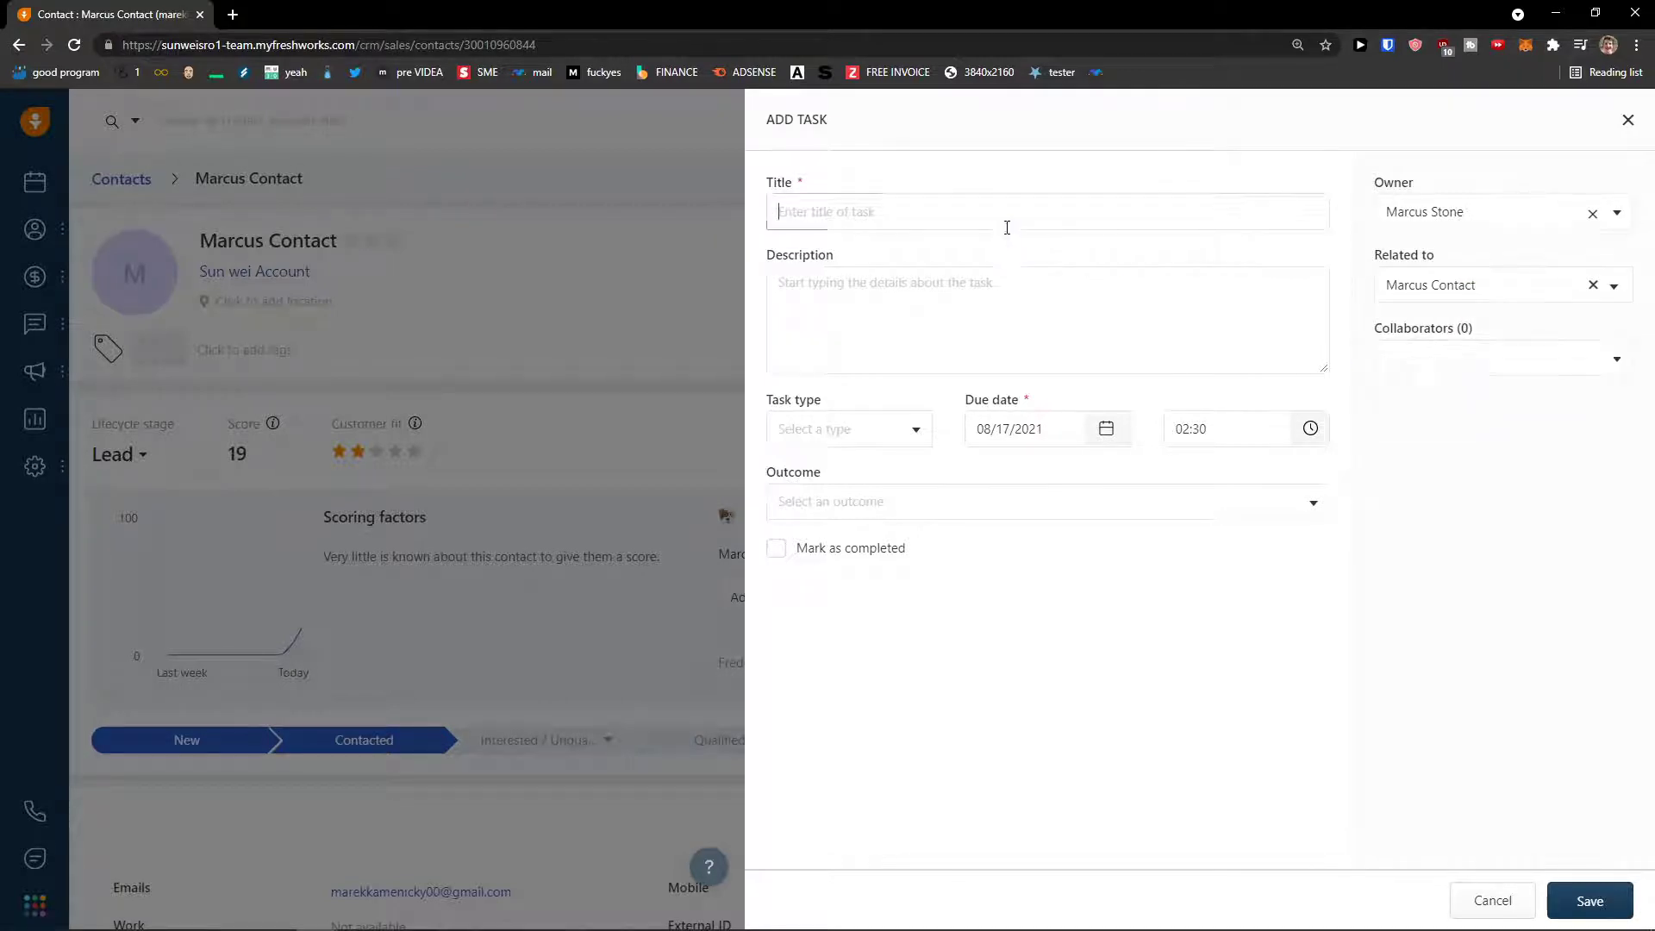
pyautogui.write('Ha')
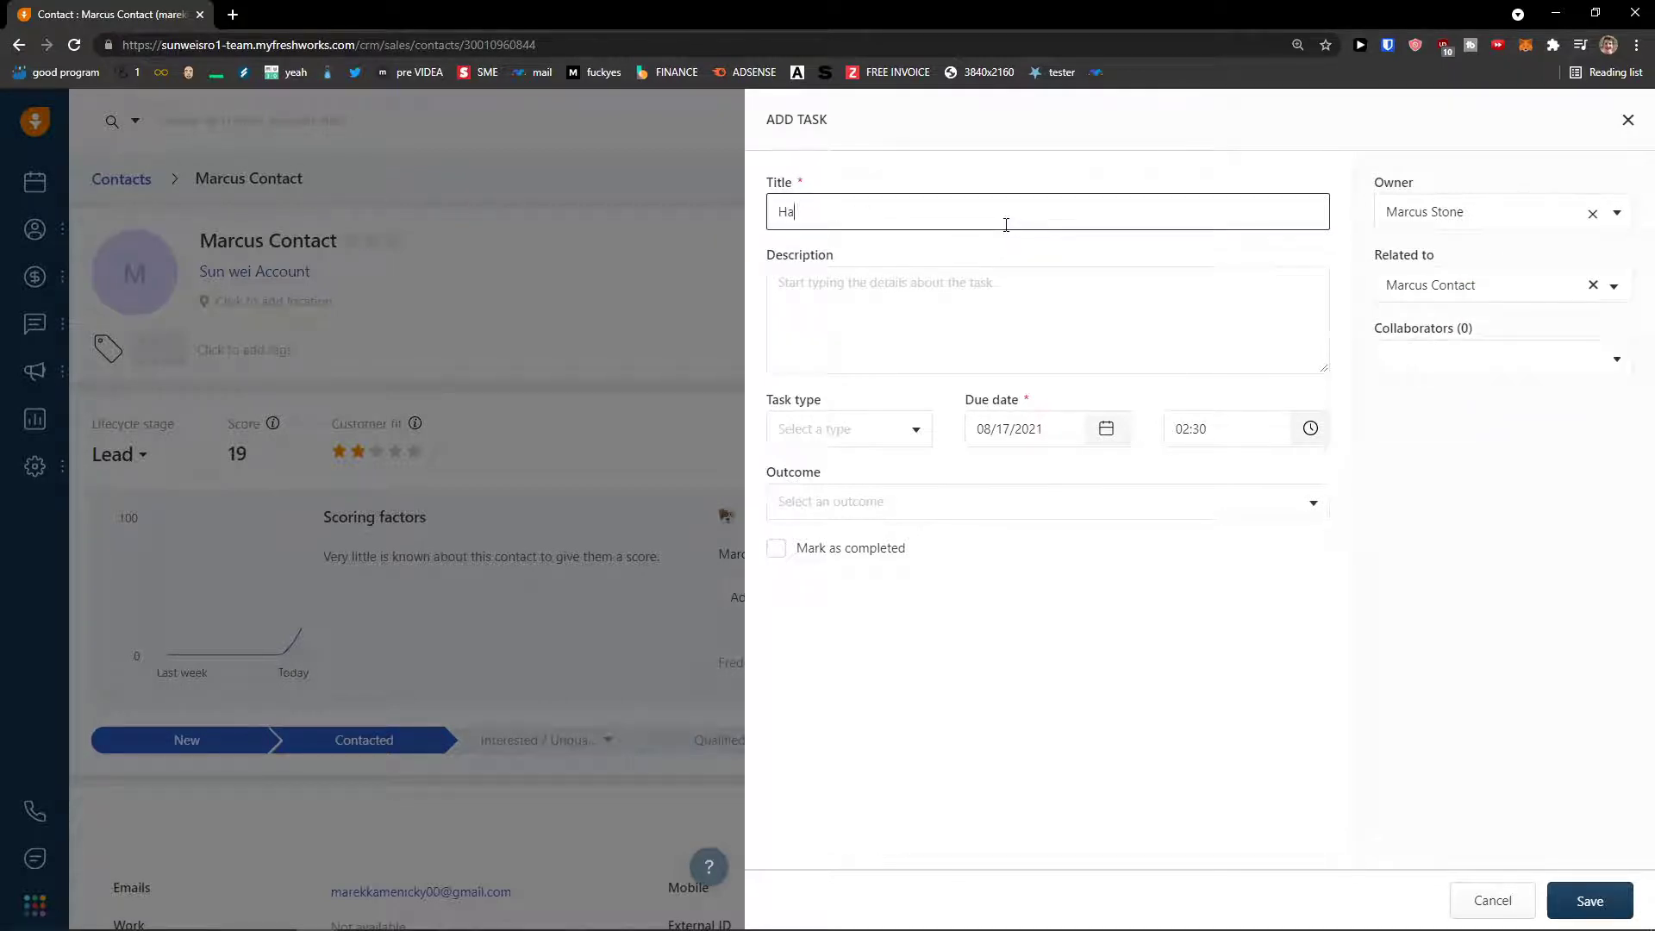
pyautogui.write('ve a Lunch')
pyautogui.press('Tab')
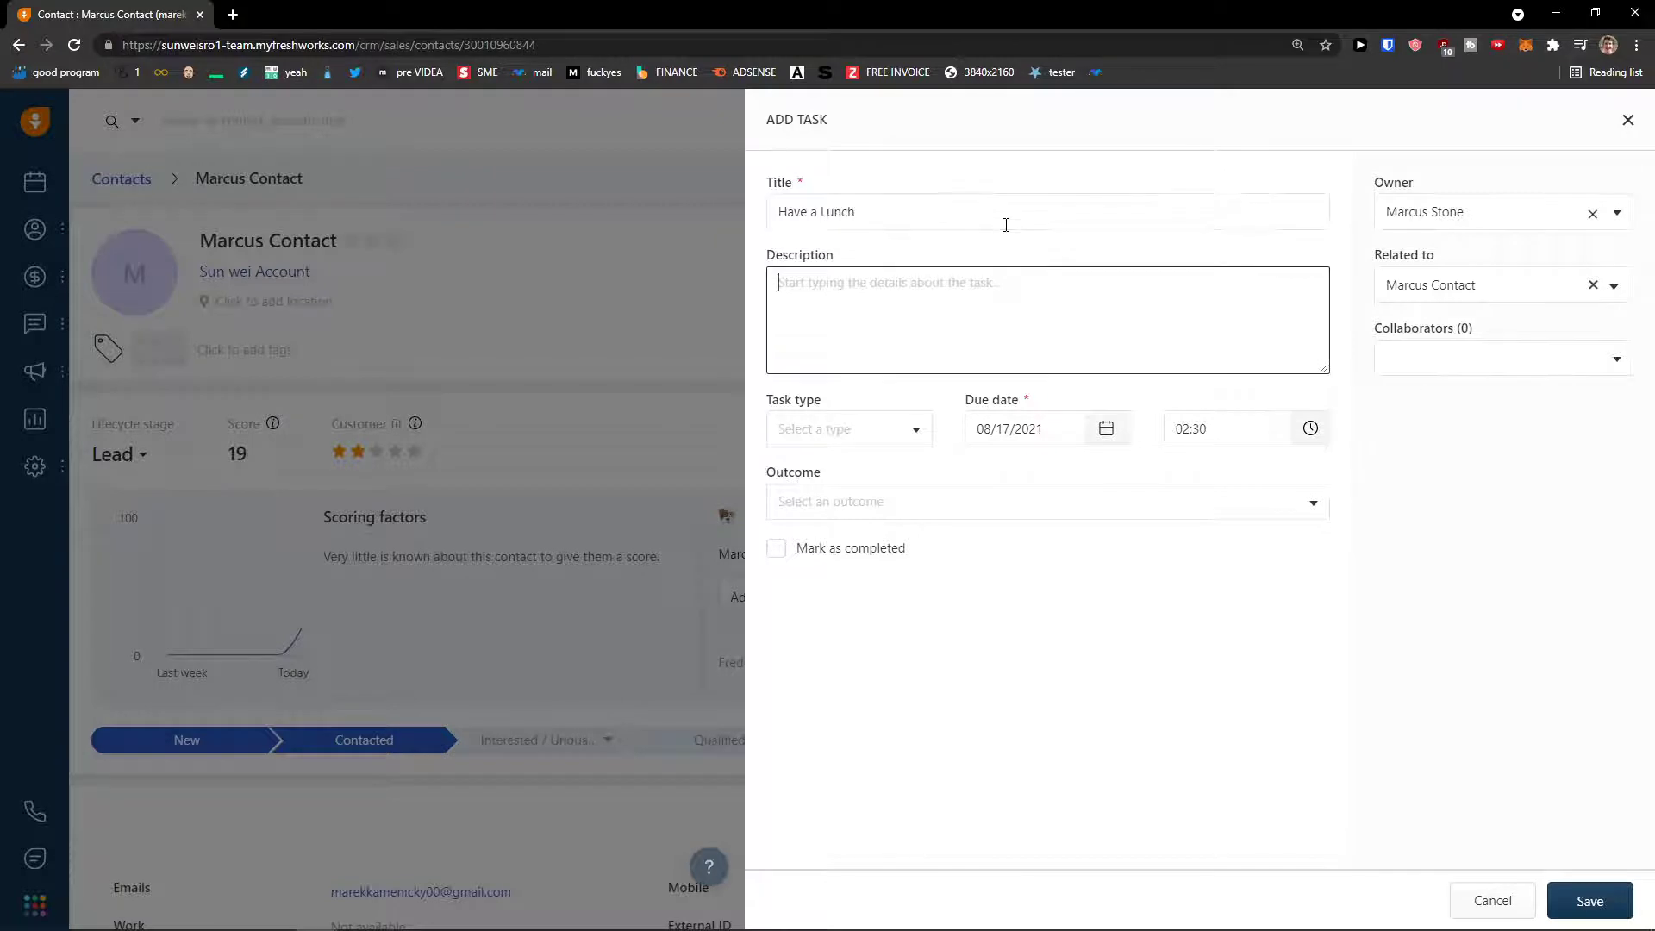
pyautogui.write('Have a lunch around 12')
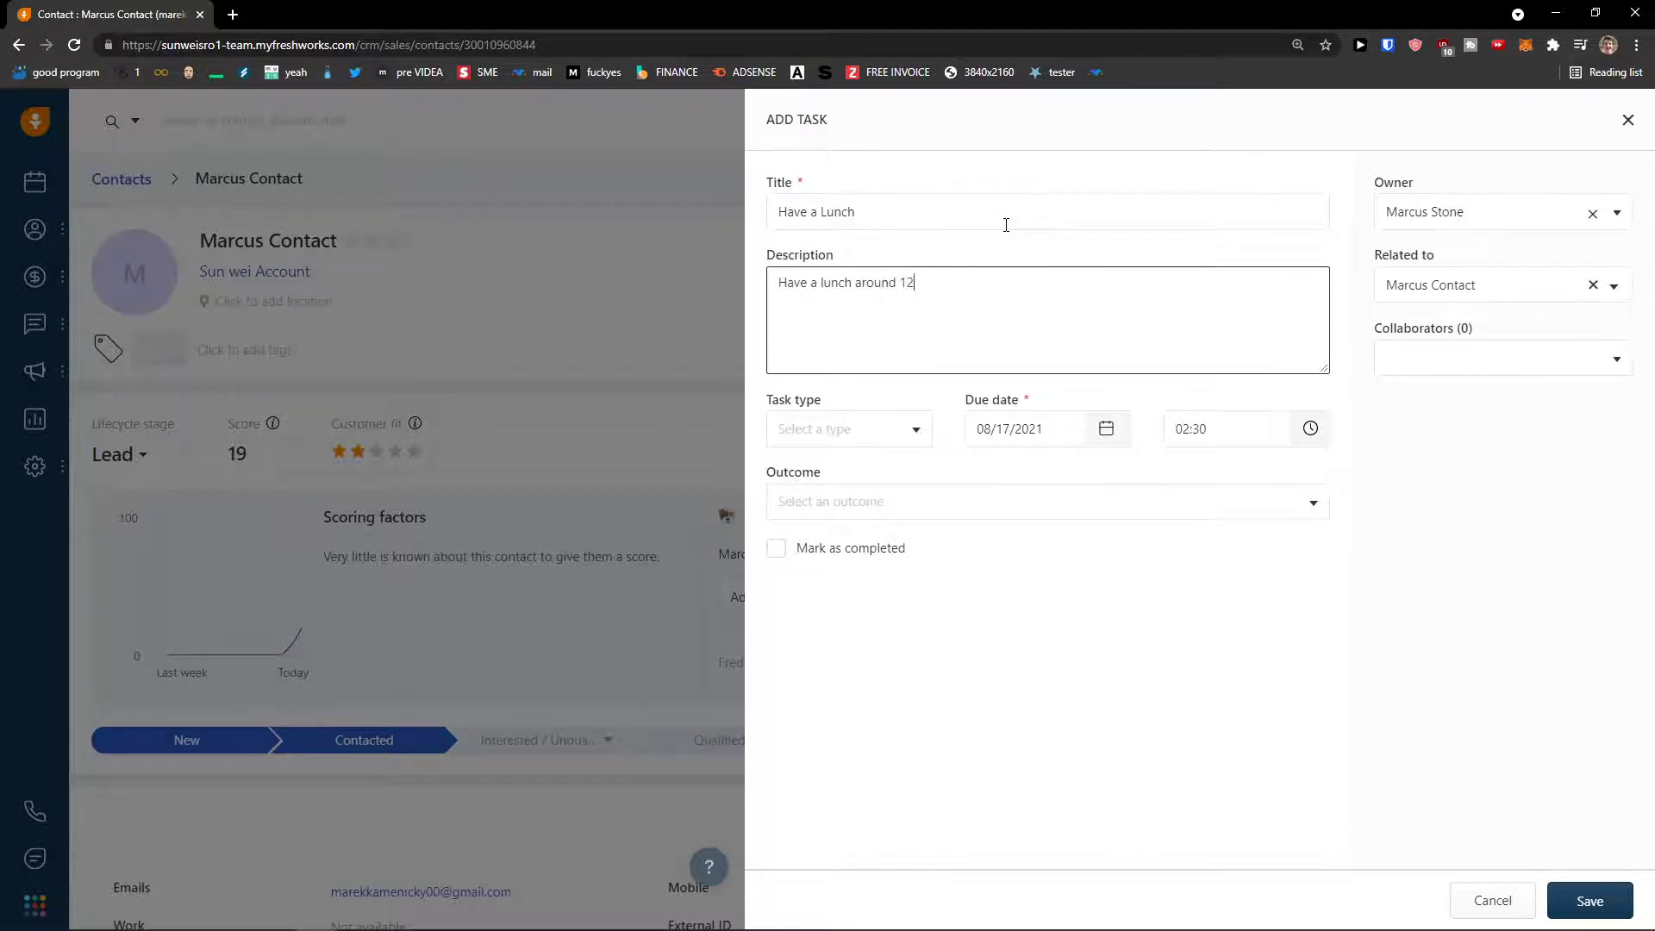
# - Make it a Follow up task due at 12:00 with outcome Interested, and save it
pyautogui.click(854, 435)
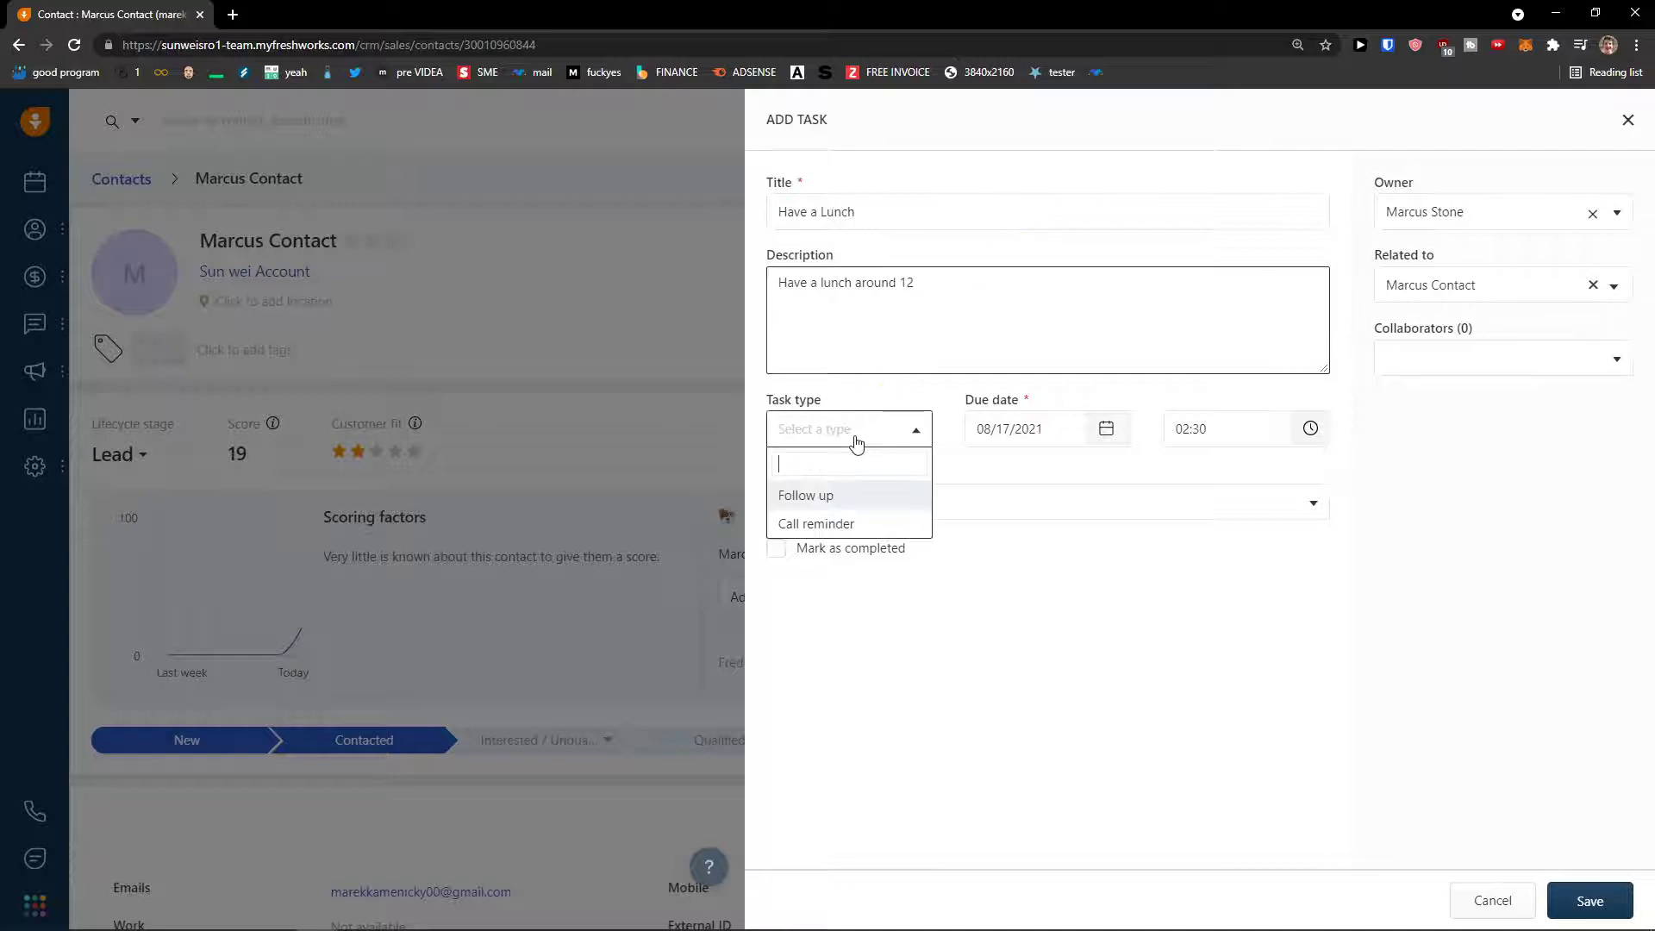
pyautogui.click(842, 500)
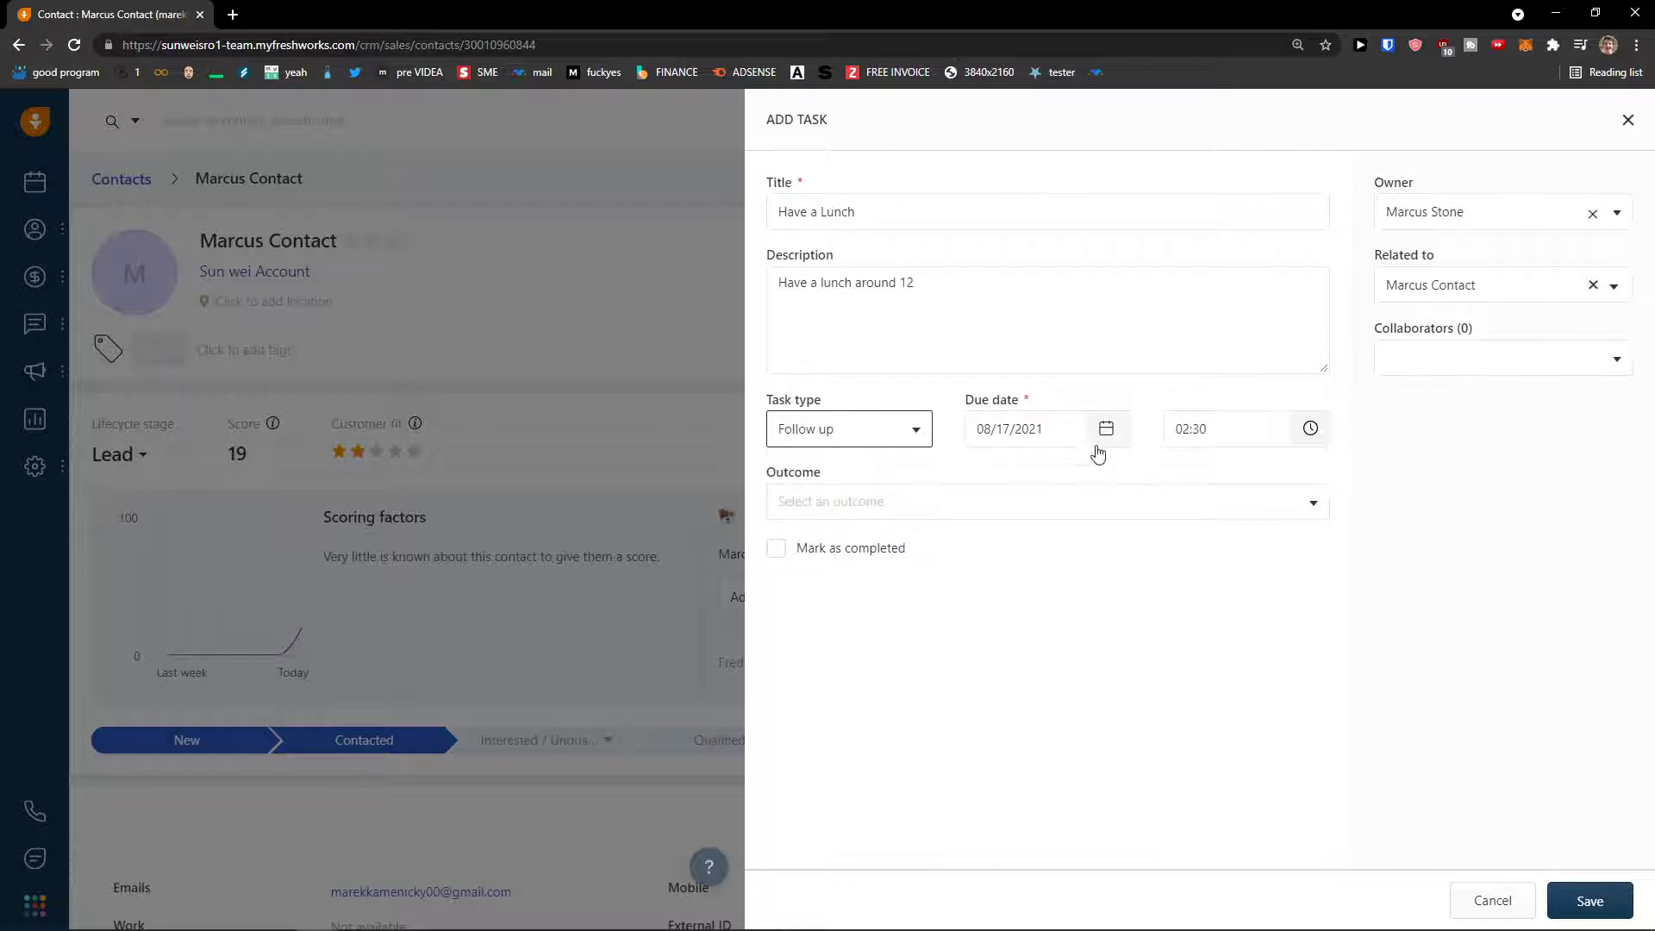
pyautogui.click(1176, 428)
pyautogui.scroll(-2, 1215, 538)
pyautogui.scroll(1, 1199, 508)
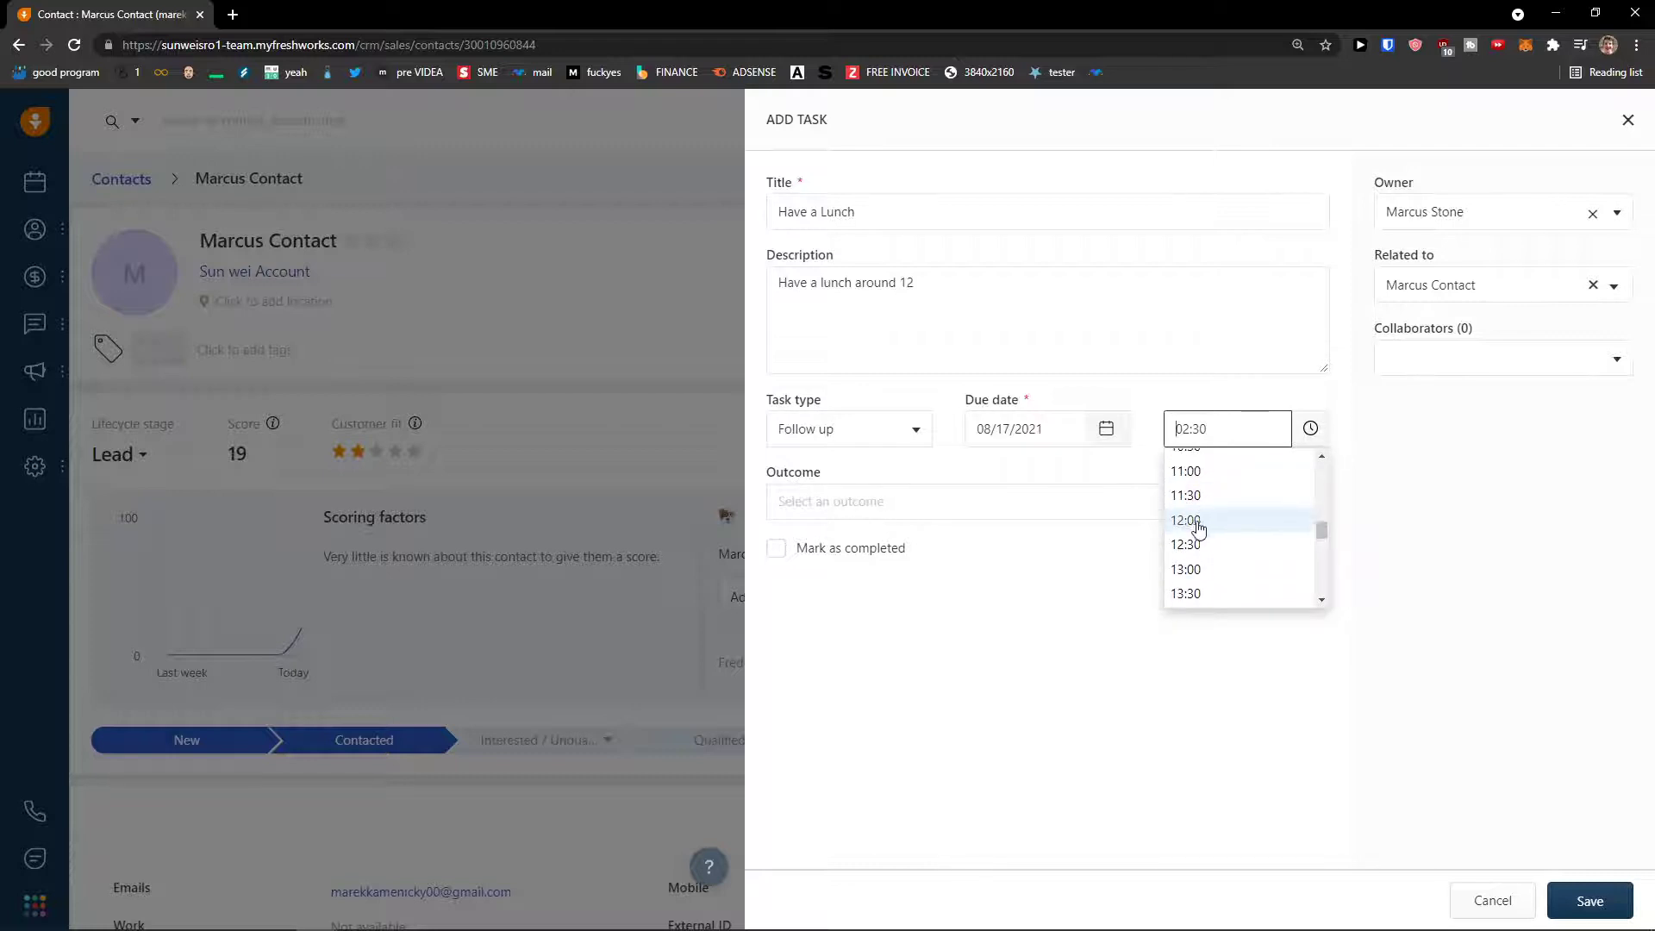
pyautogui.click(1198, 521)
pyautogui.click(1153, 503)
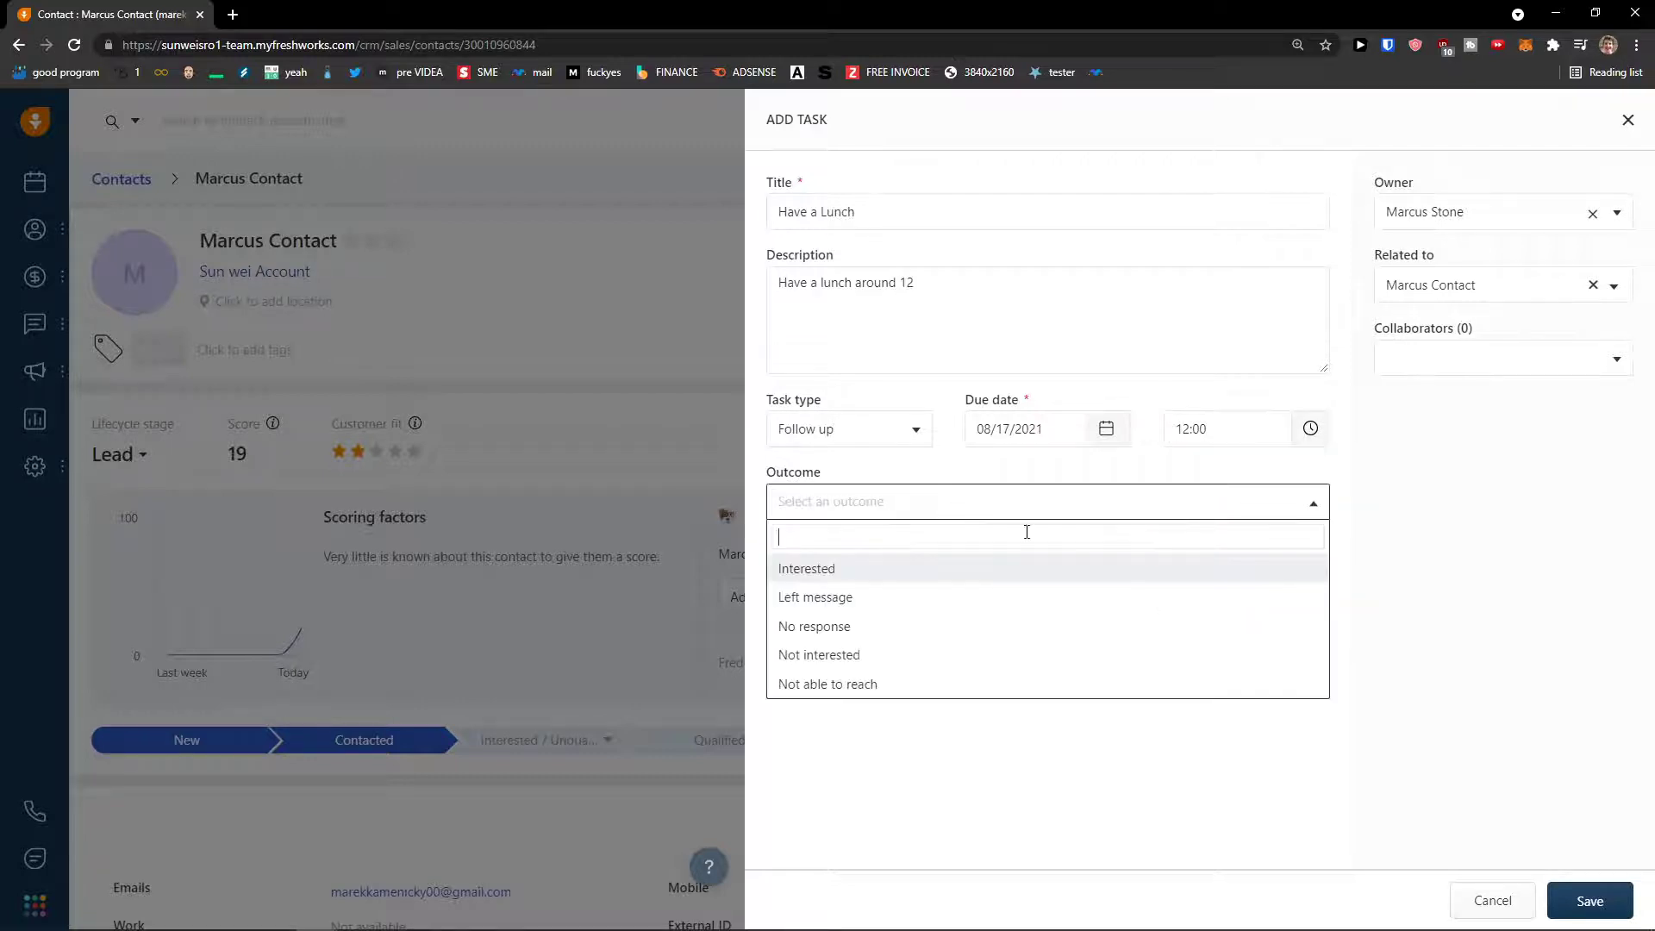
pyautogui.click(914, 571)
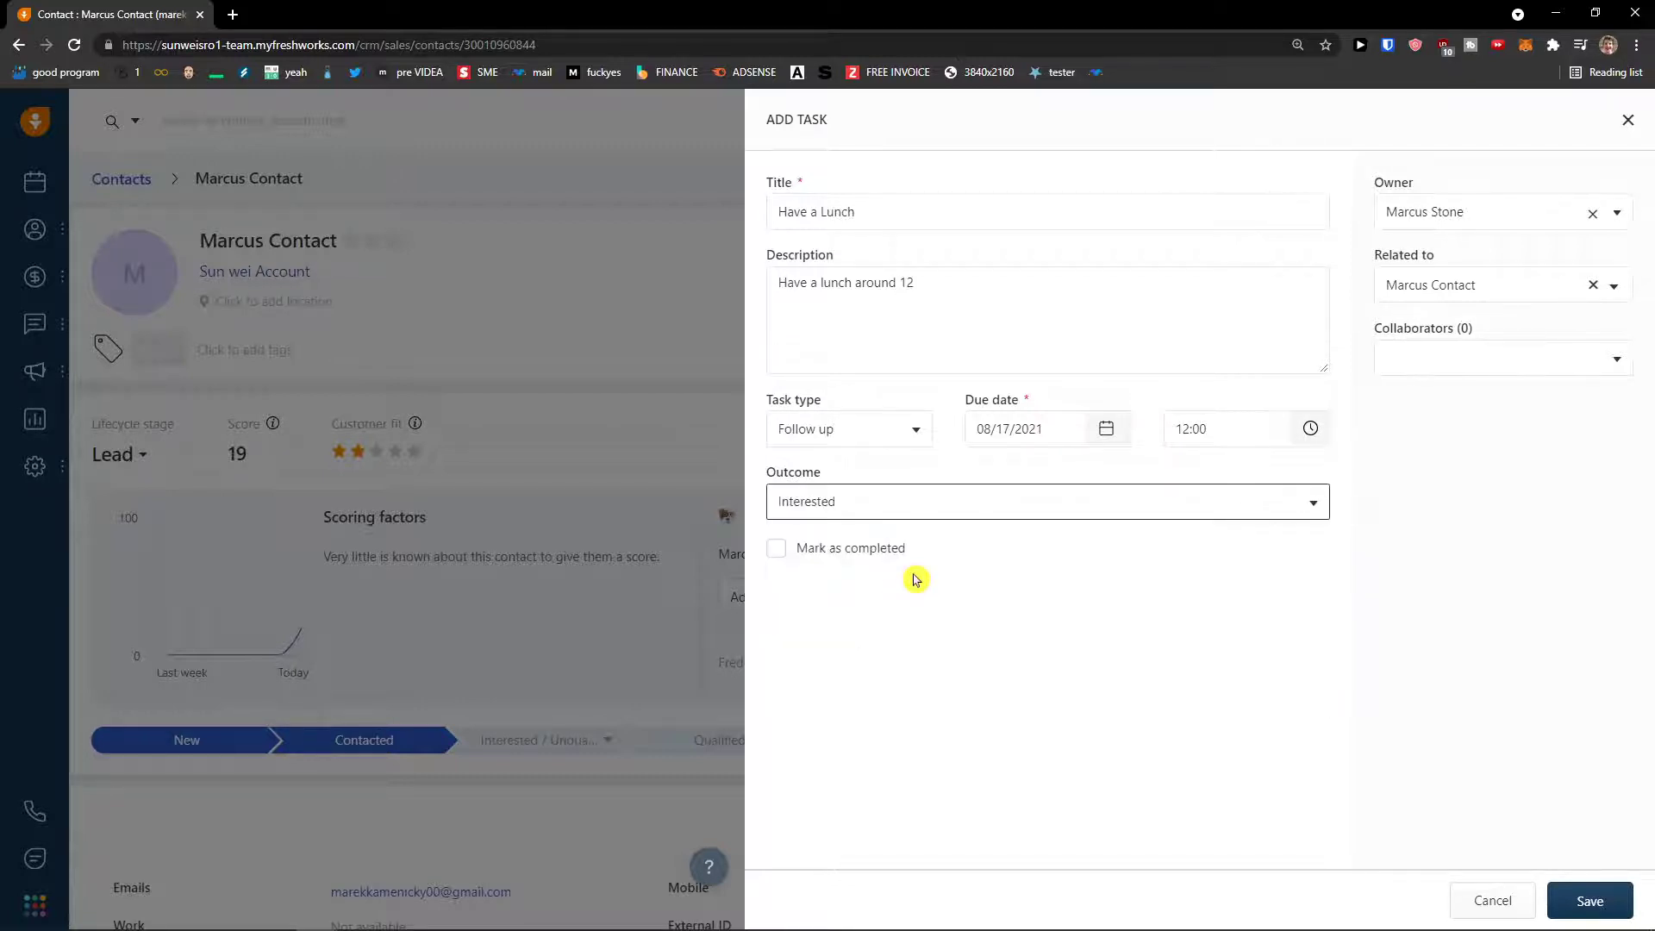
pyautogui.click(1593, 900)
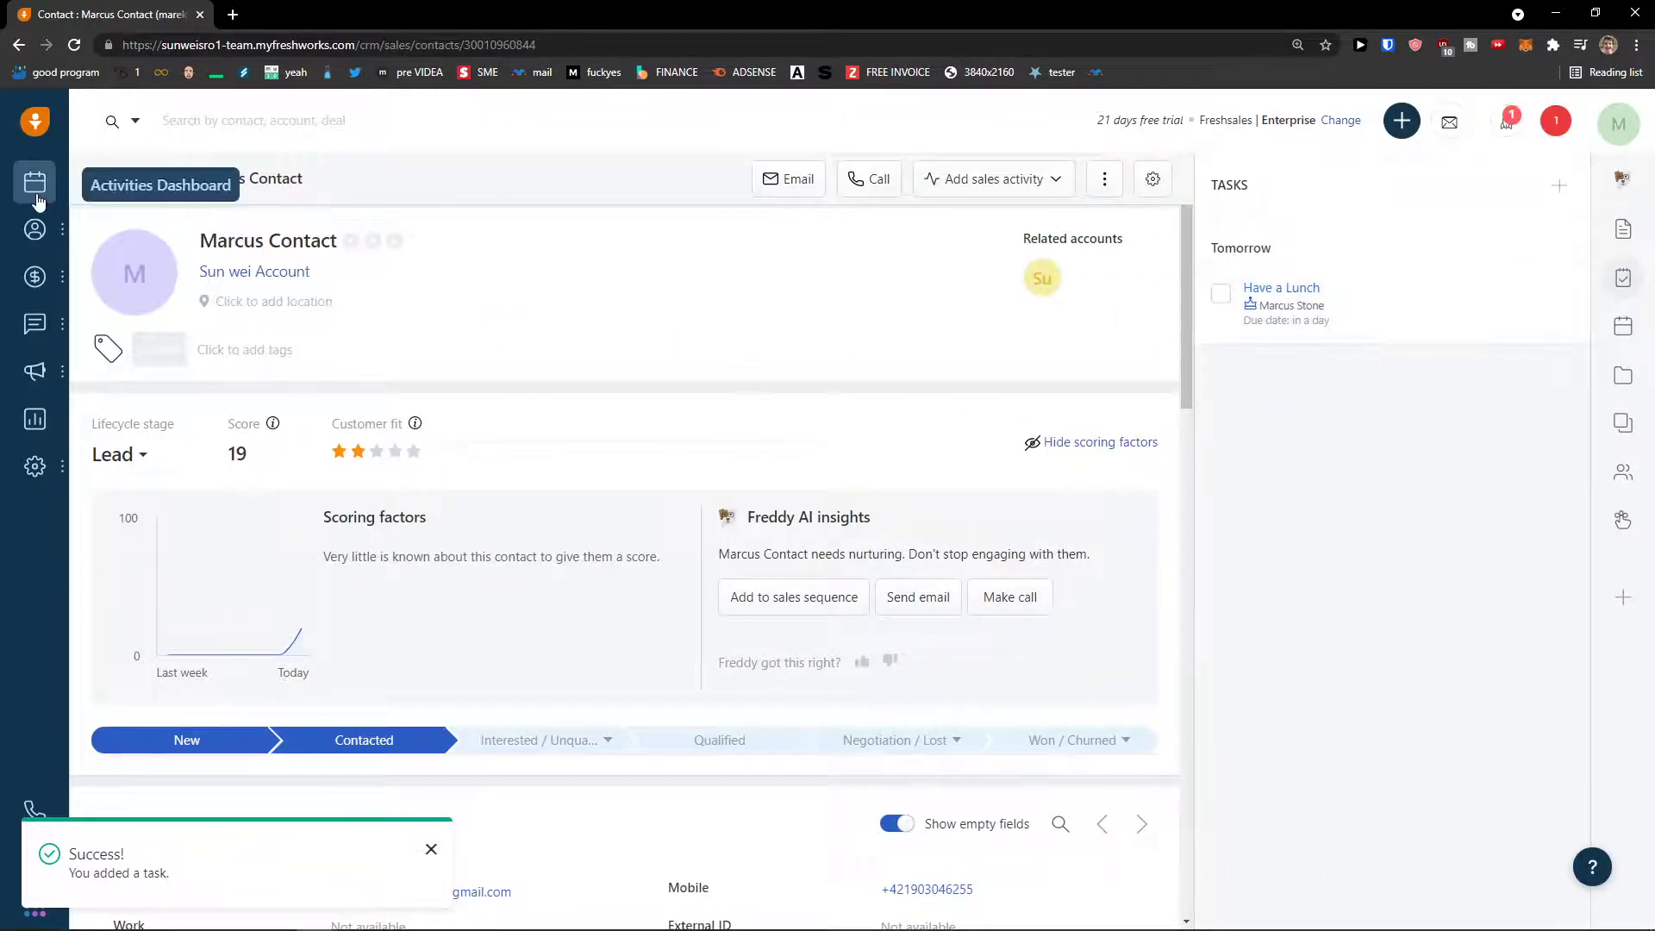
# - Open the Youtube Cooperation deal from the pipeline and start a new task in its Tasks tab
pyautogui.moveTo(65, 237)
pyautogui.moveTo(45, 274)
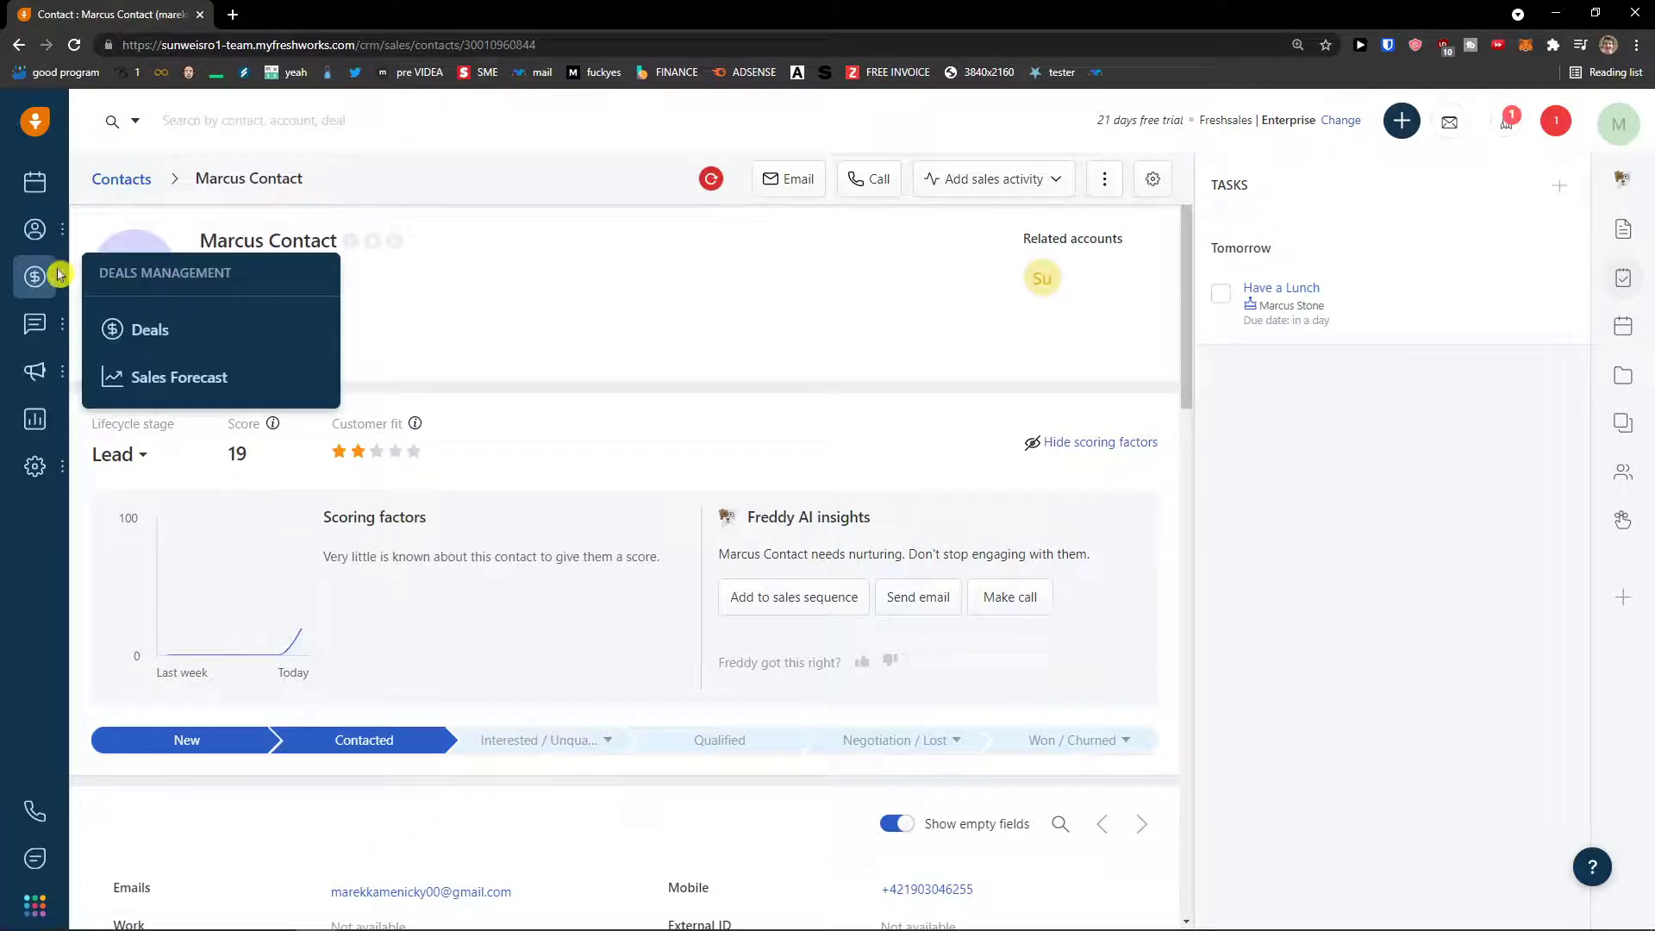
pyautogui.click(125, 326)
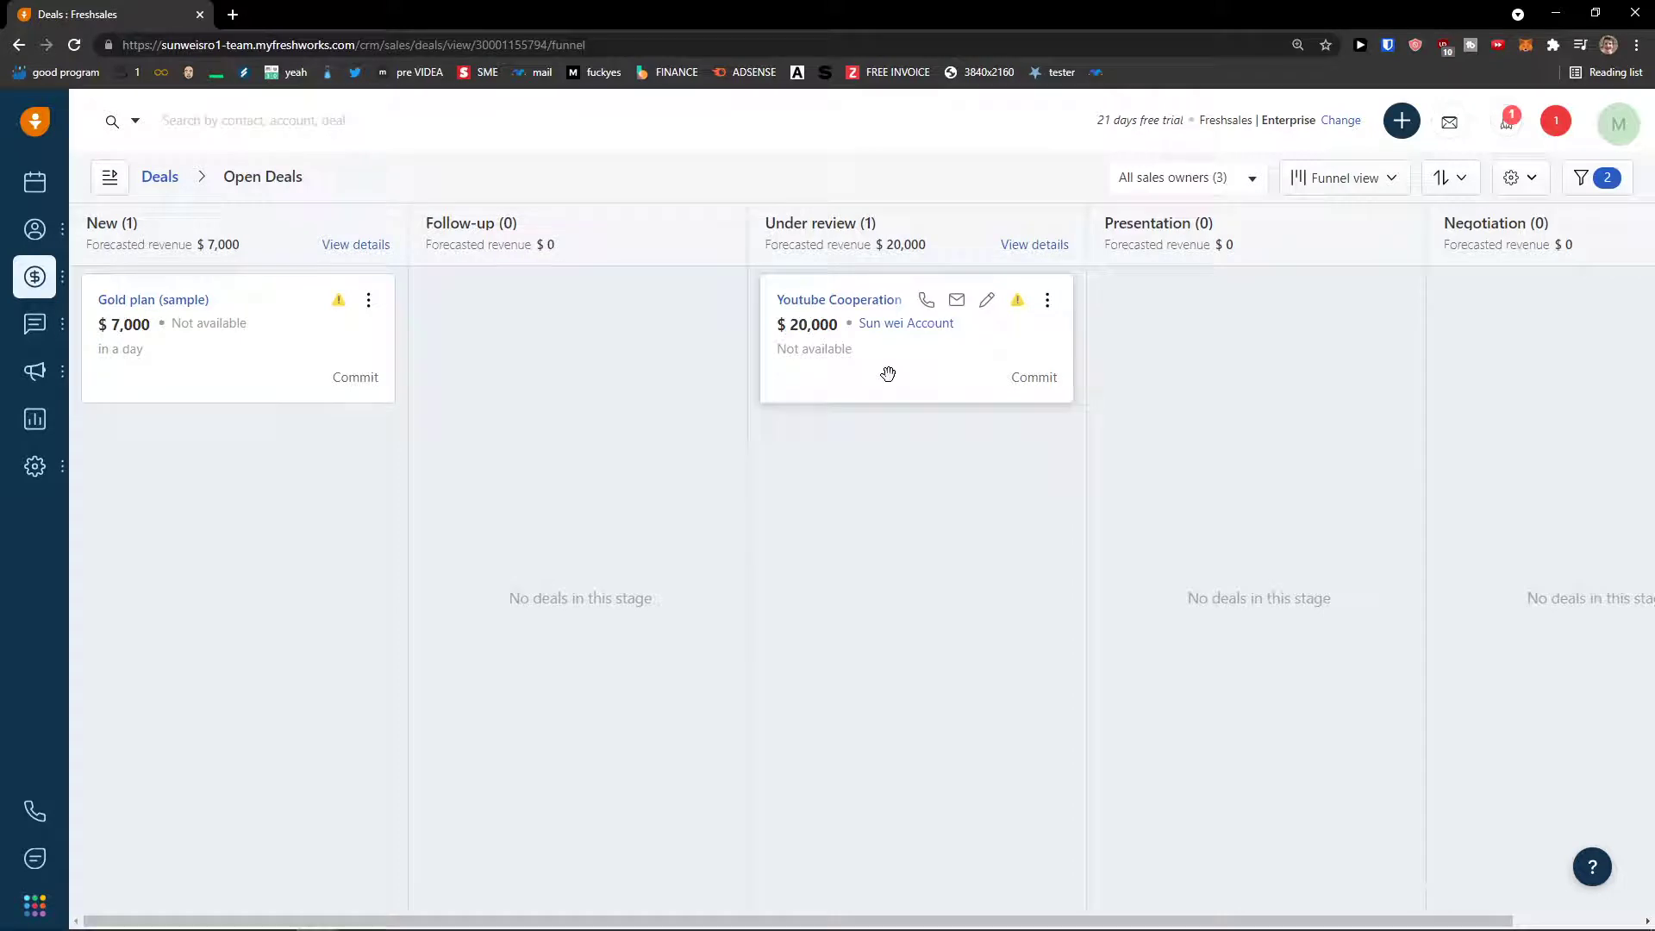
pyautogui.click(811, 315)
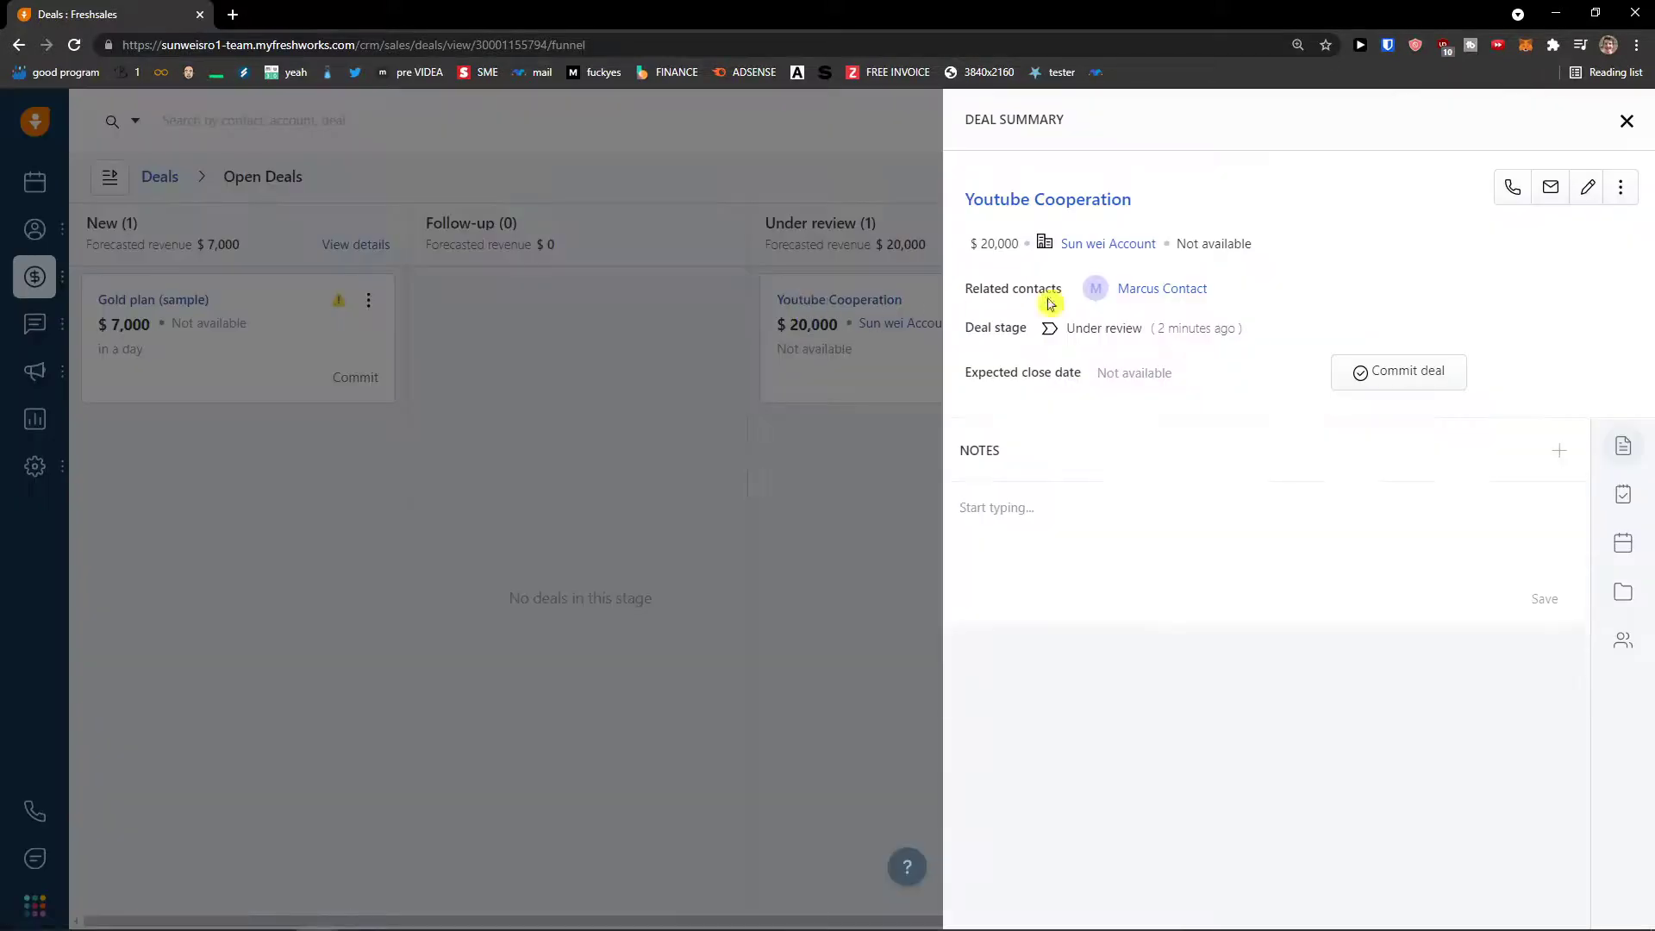
pyautogui.click(1638, 496)
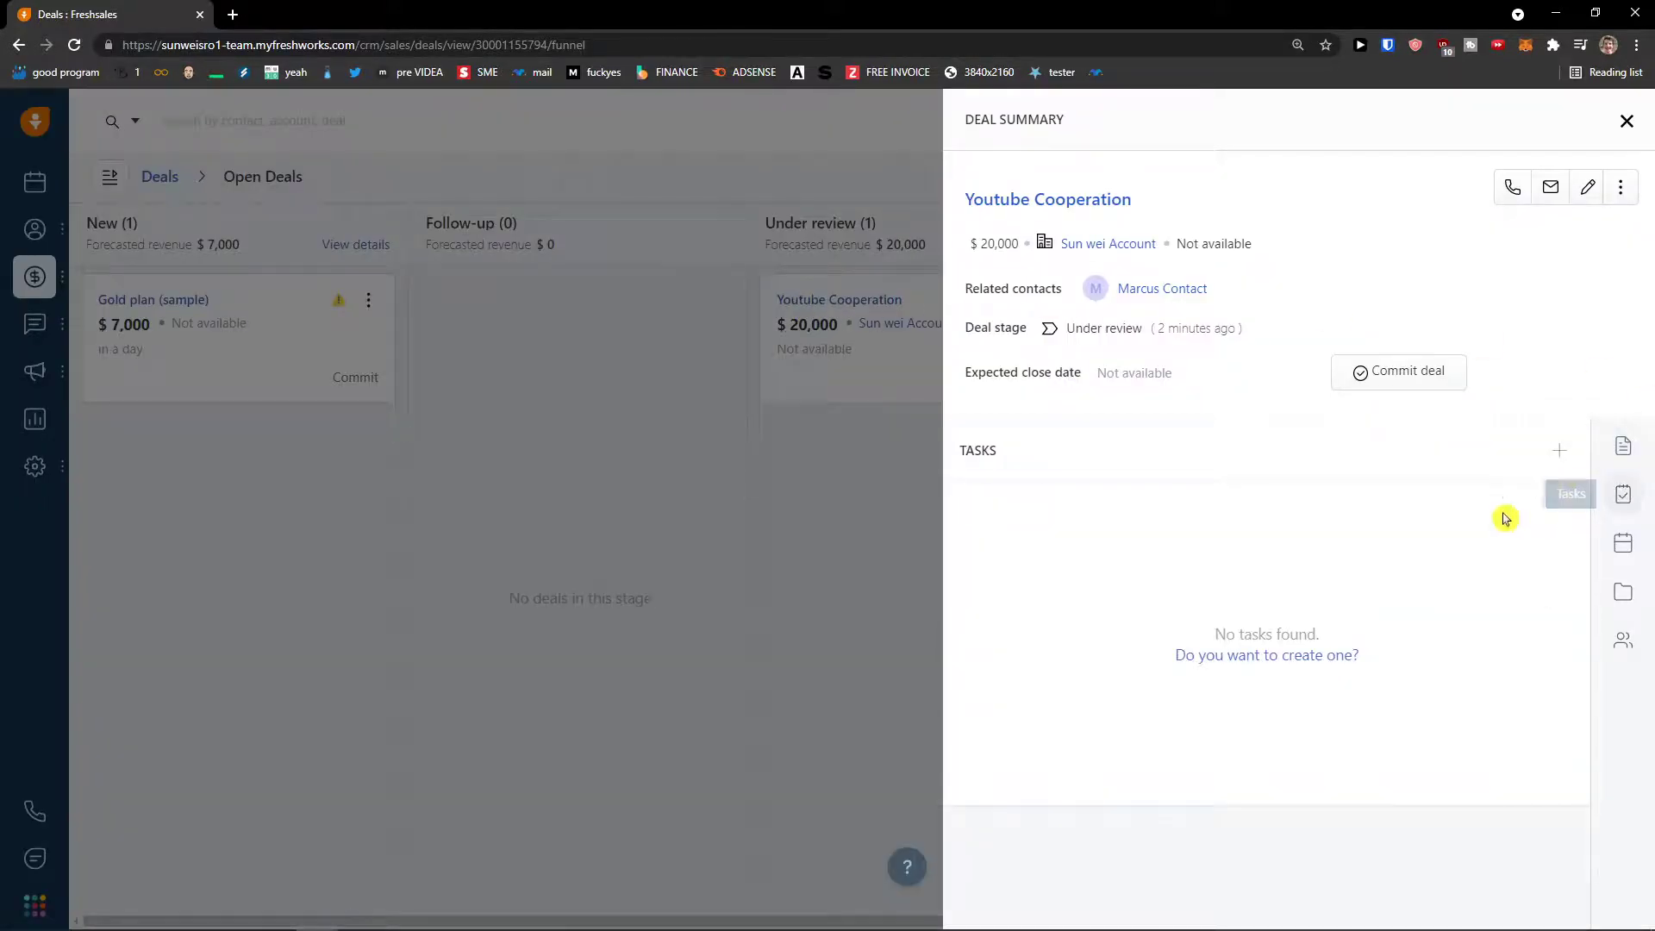
pyautogui.click(1559, 451)
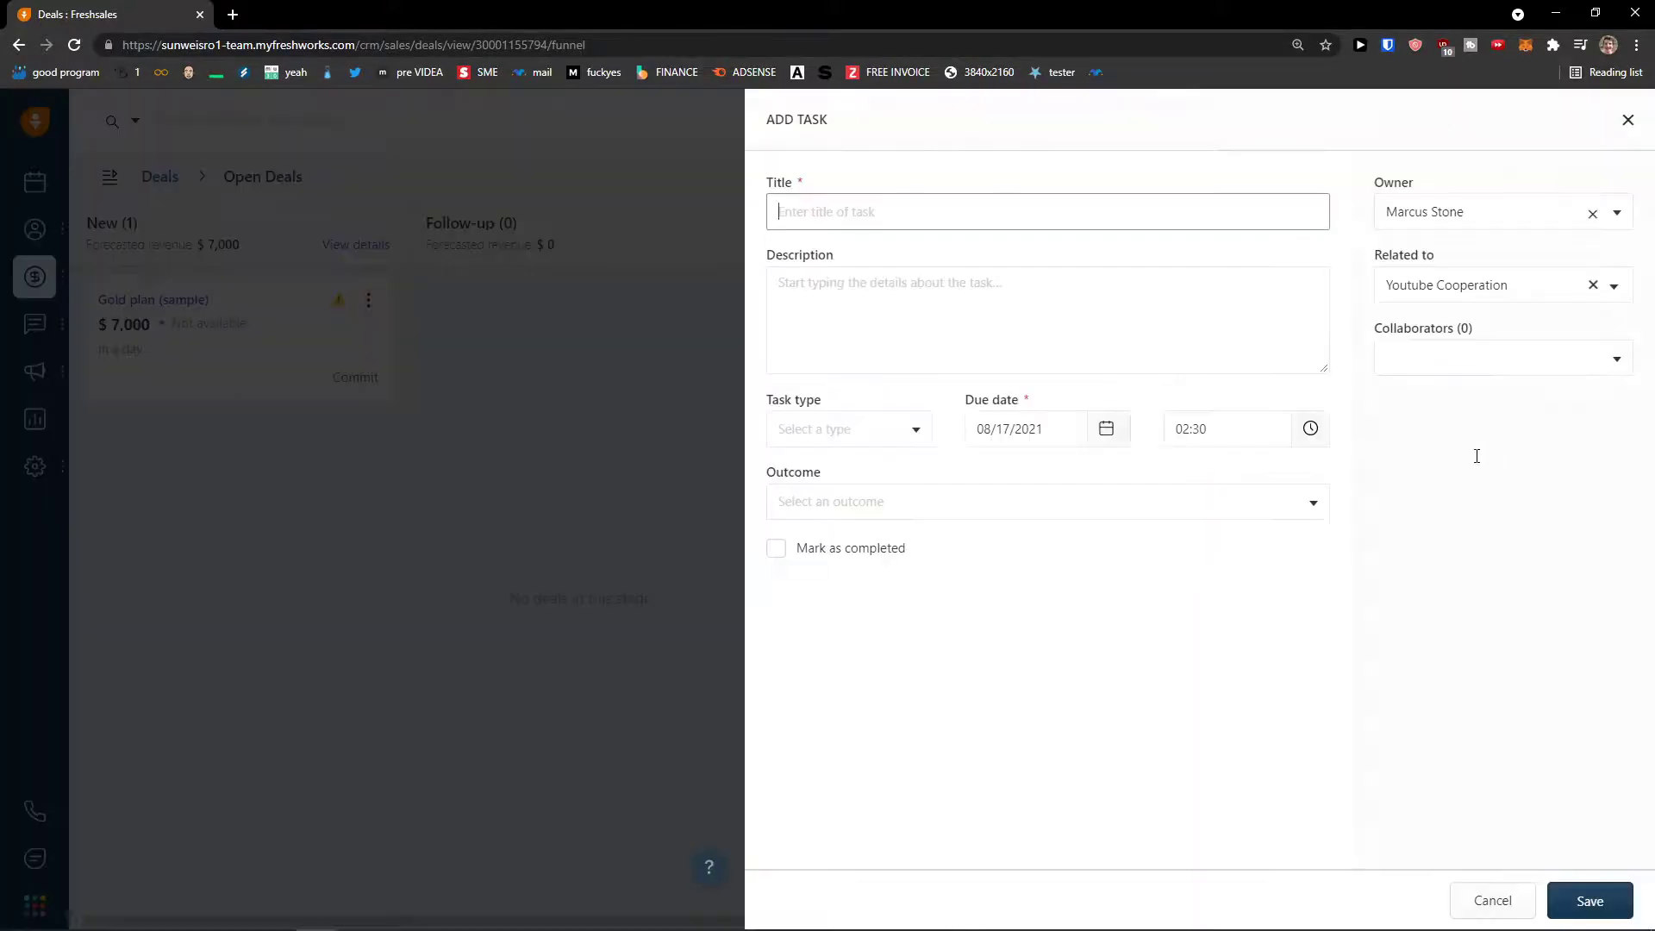
# - Save 'MY task' as a Call reminder due at 10:00, then go to the Activities Dashboard
pyautogui.click(1072, 288)
pyautogui.write('H')
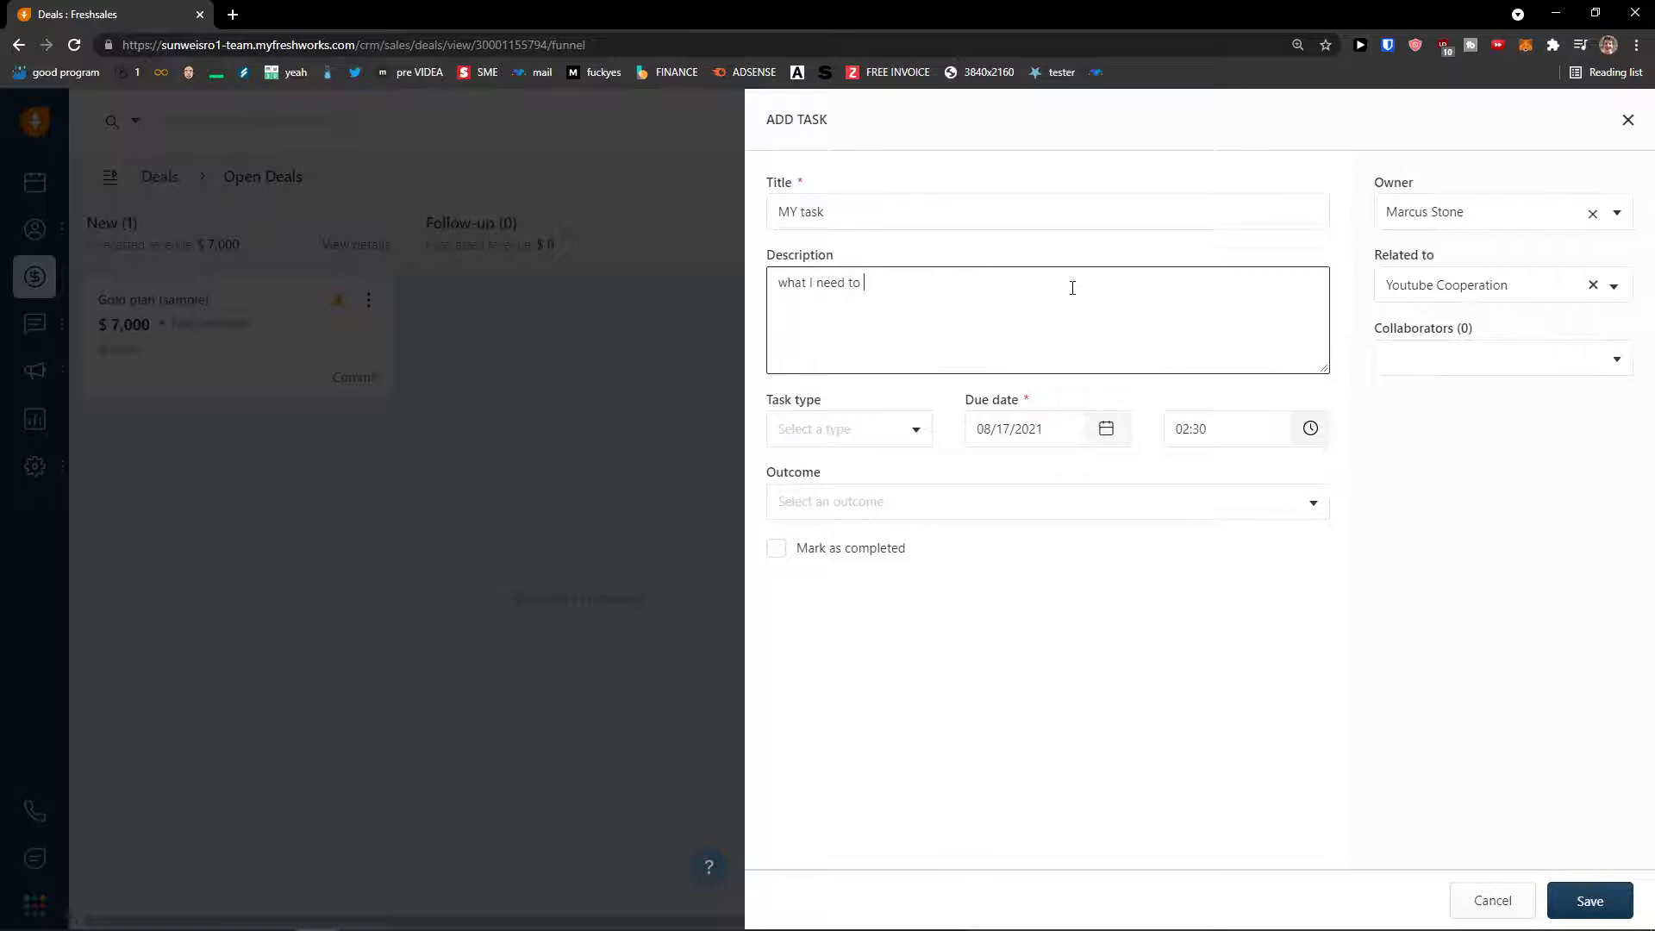
pyautogui.click(896, 411)
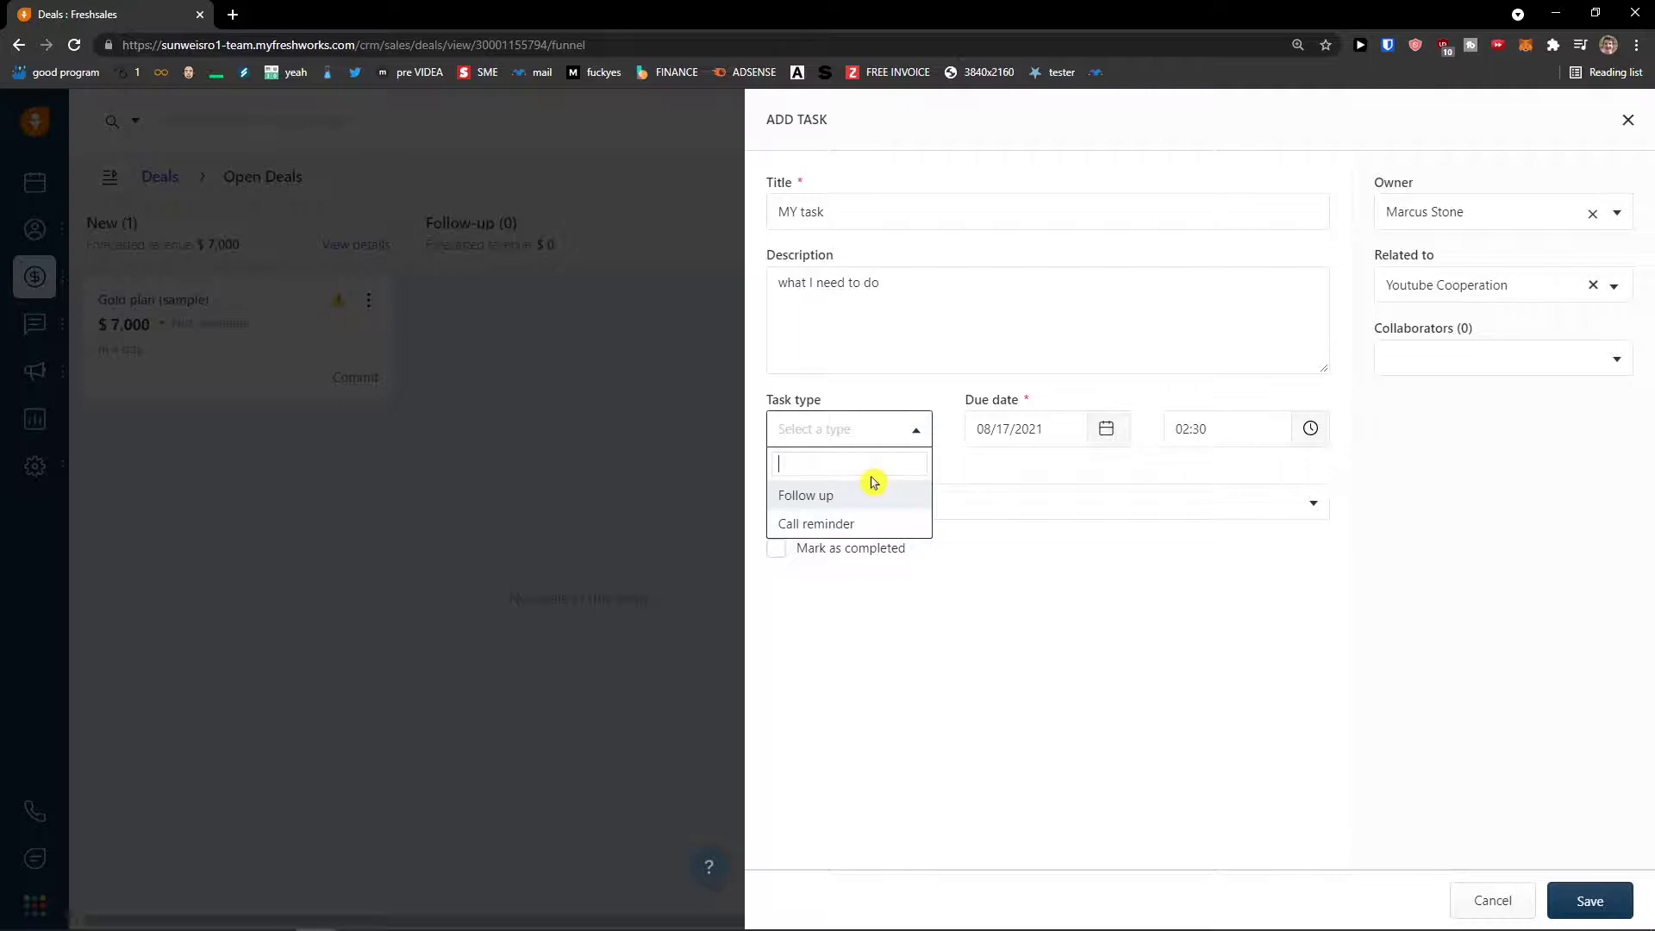
pyautogui.write('call')
pyautogui.click(881, 498)
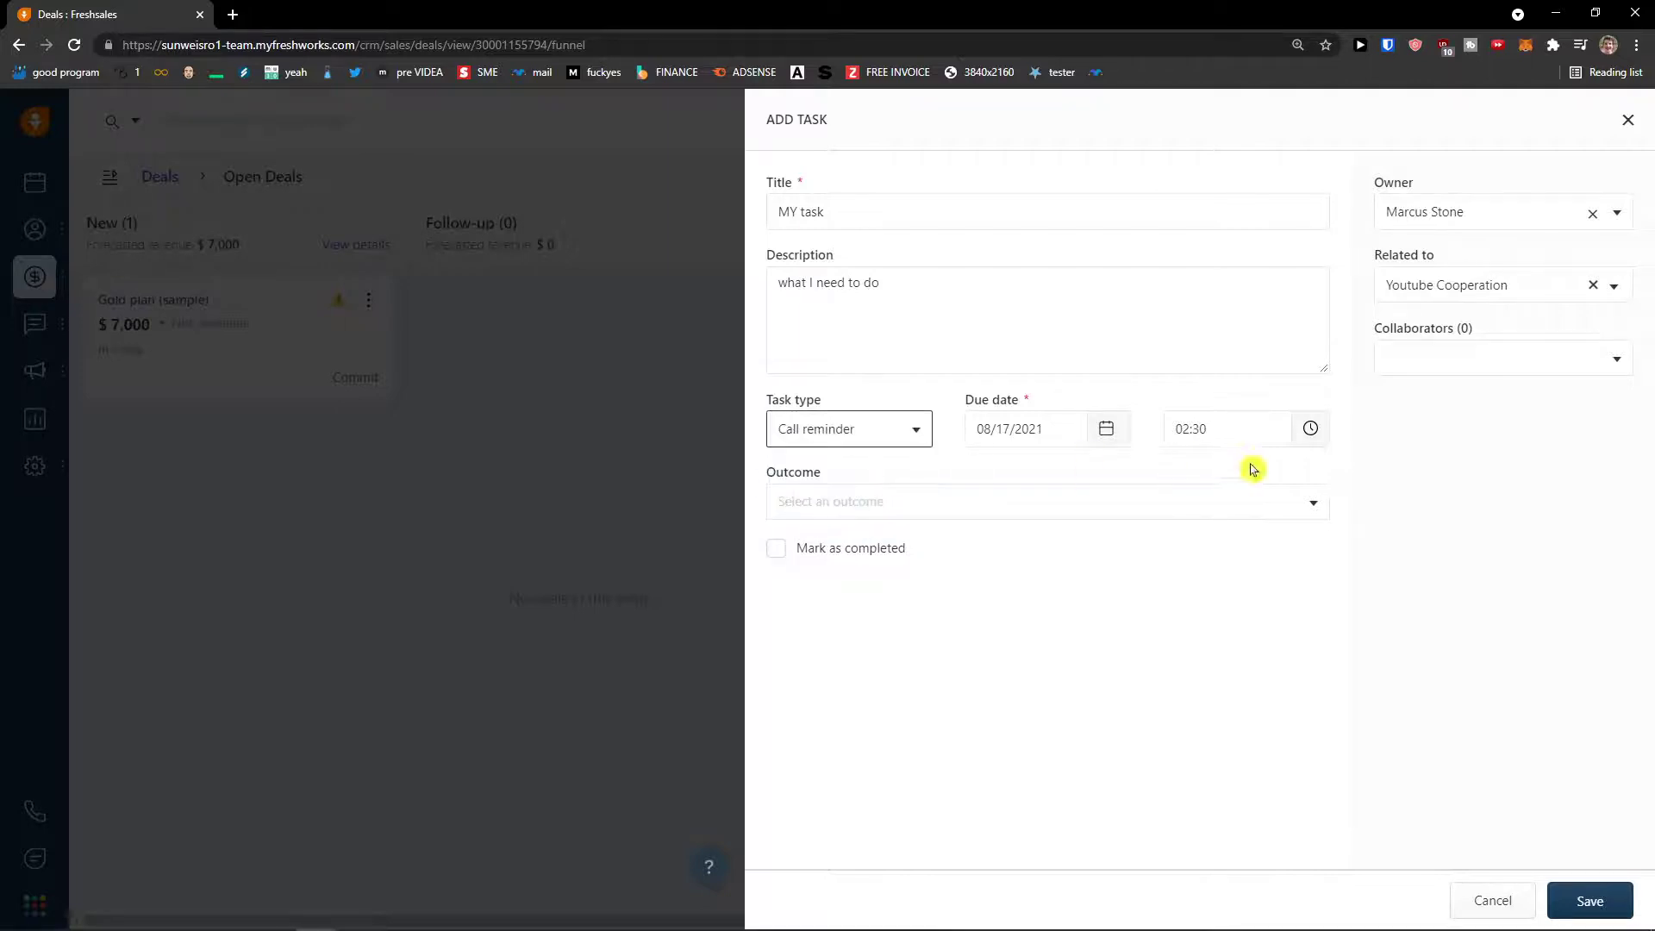
pyautogui.click(1193, 428)
pyautogui.scroll(-3, 1233, 514)
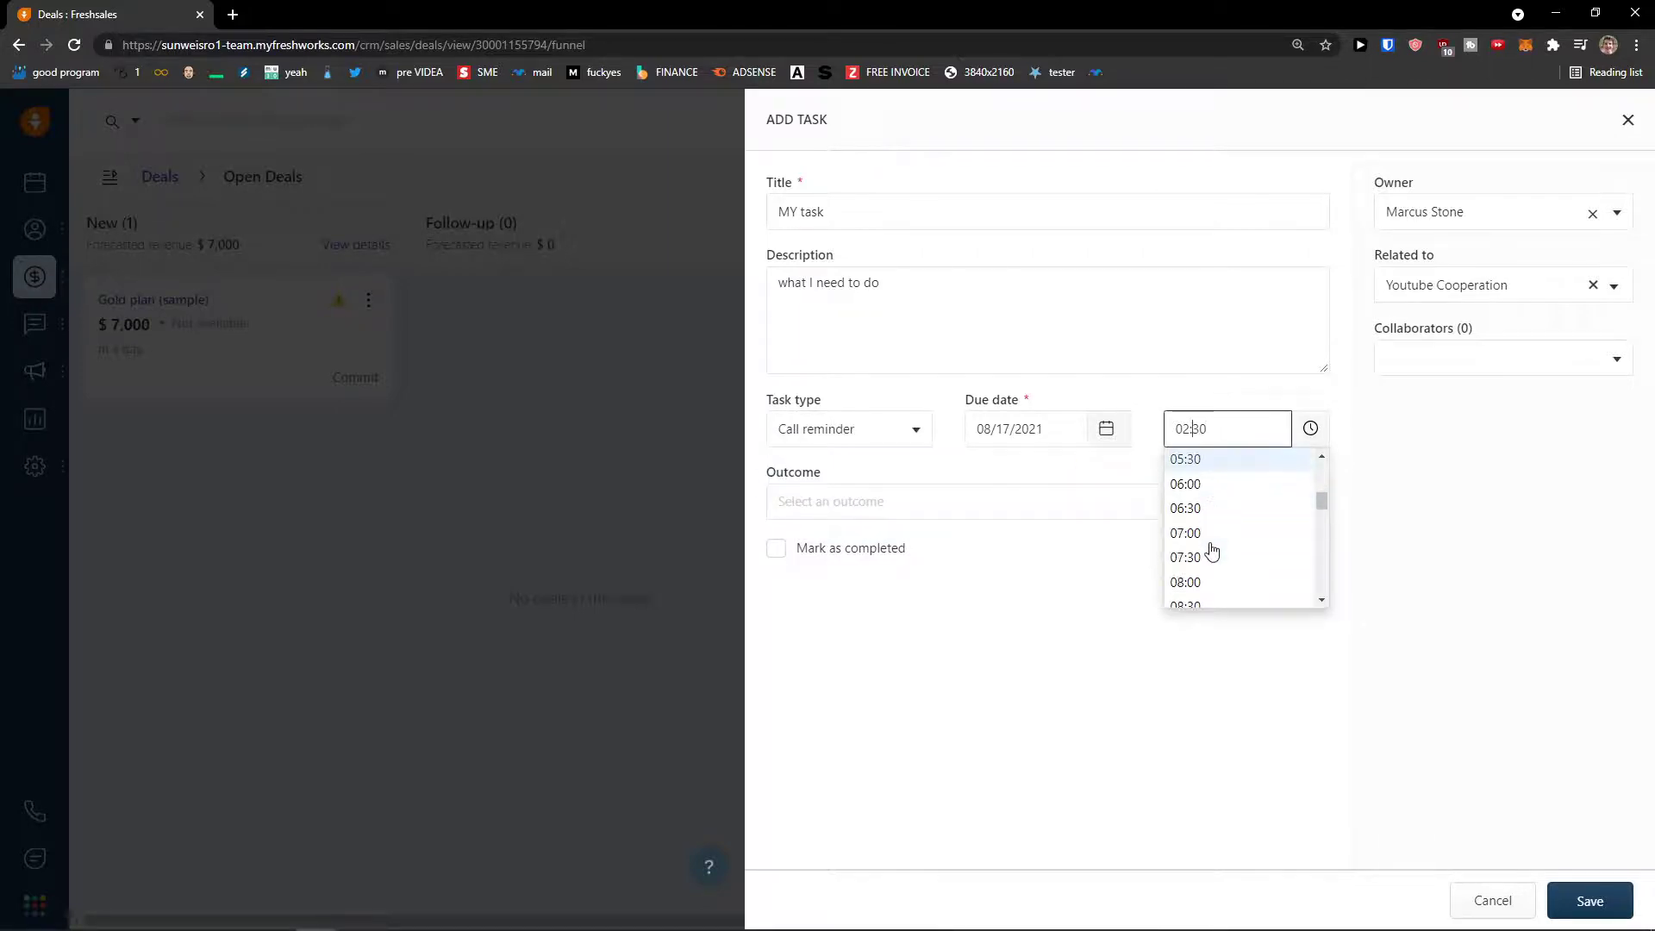
pyautogui.scroll(-1, 1204, 551)
pyautogui.click(1208, 514)
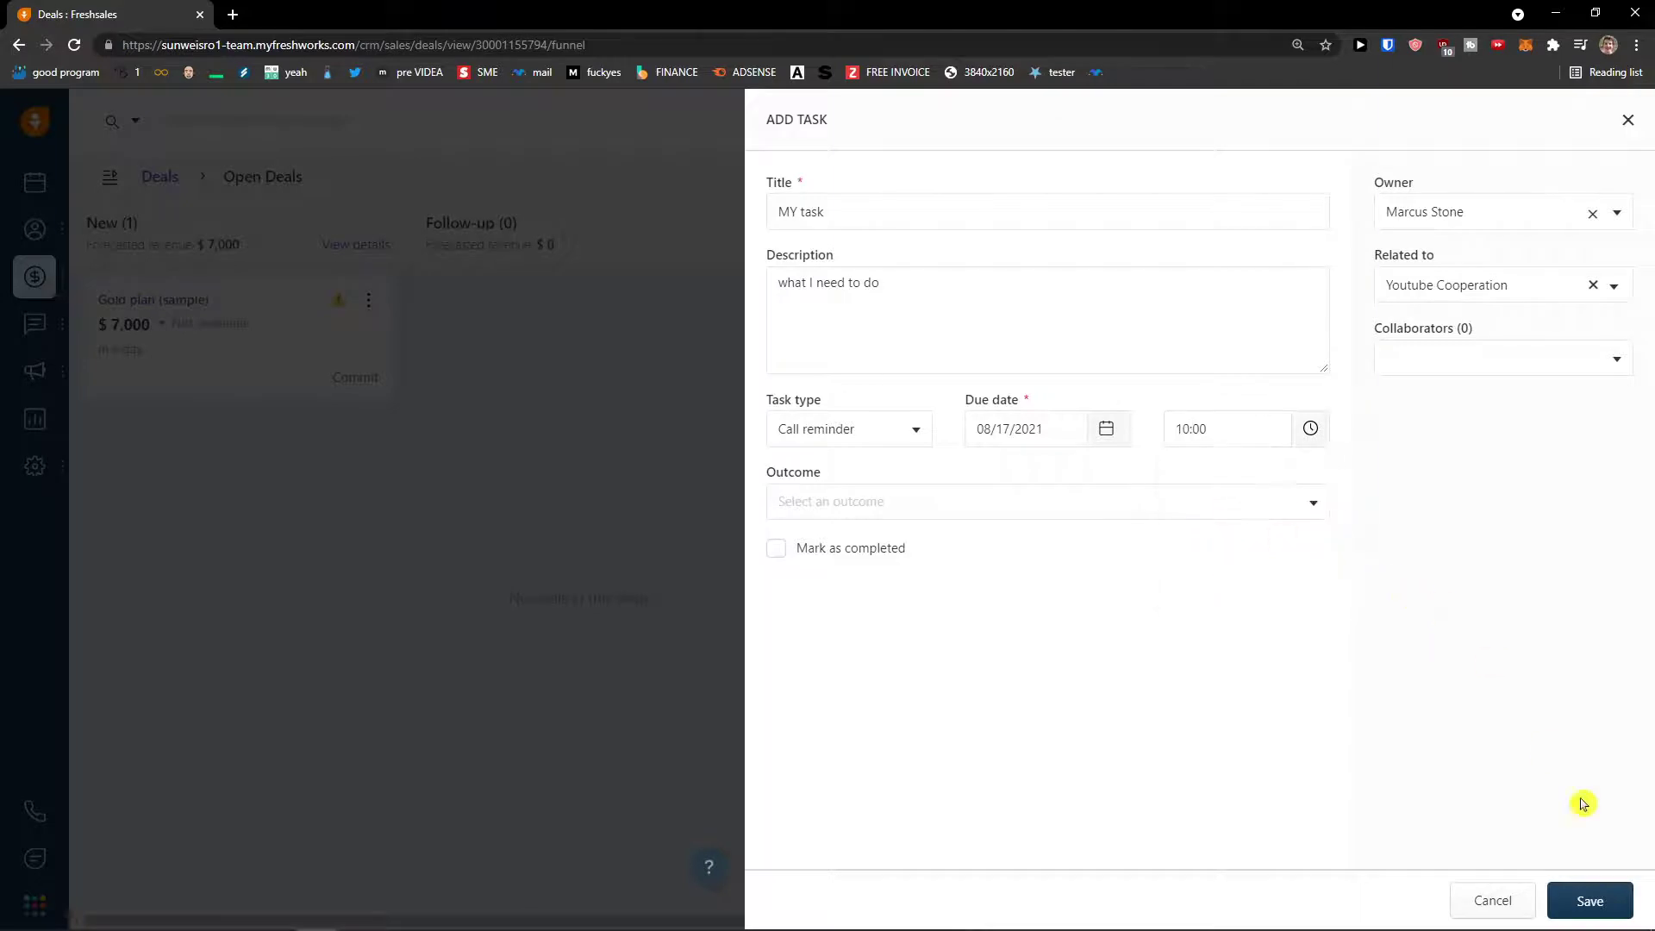
pyautogui.click(1586, 899)
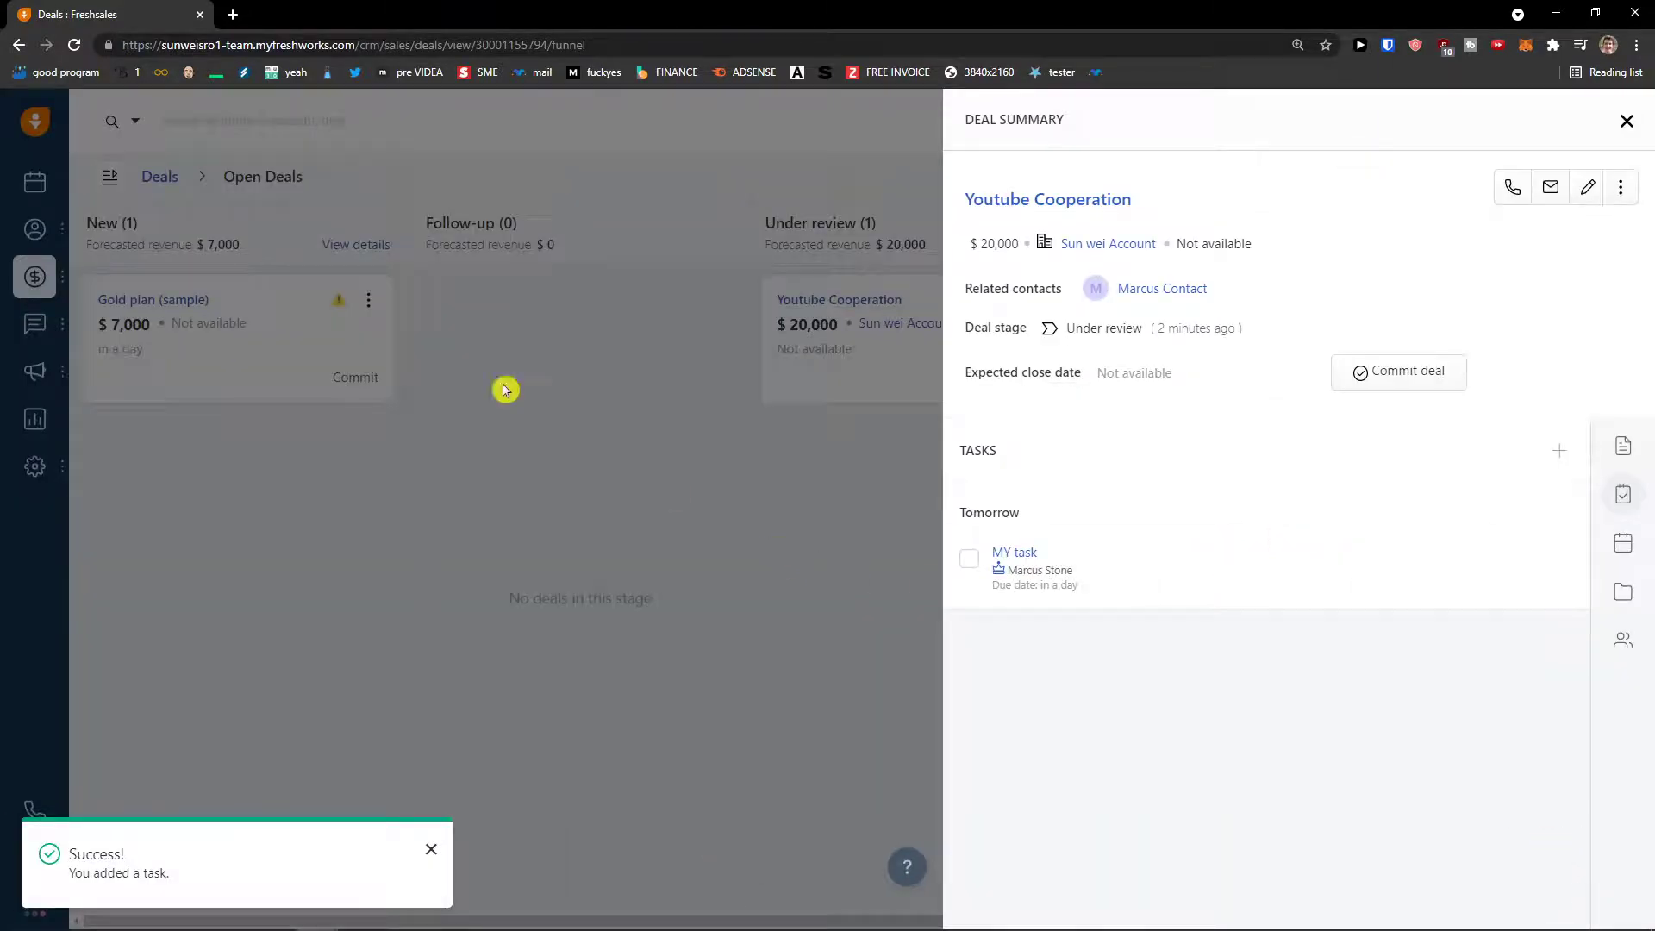
pyautogui.click(1626, 120)
pyautogui.click(35, 182)
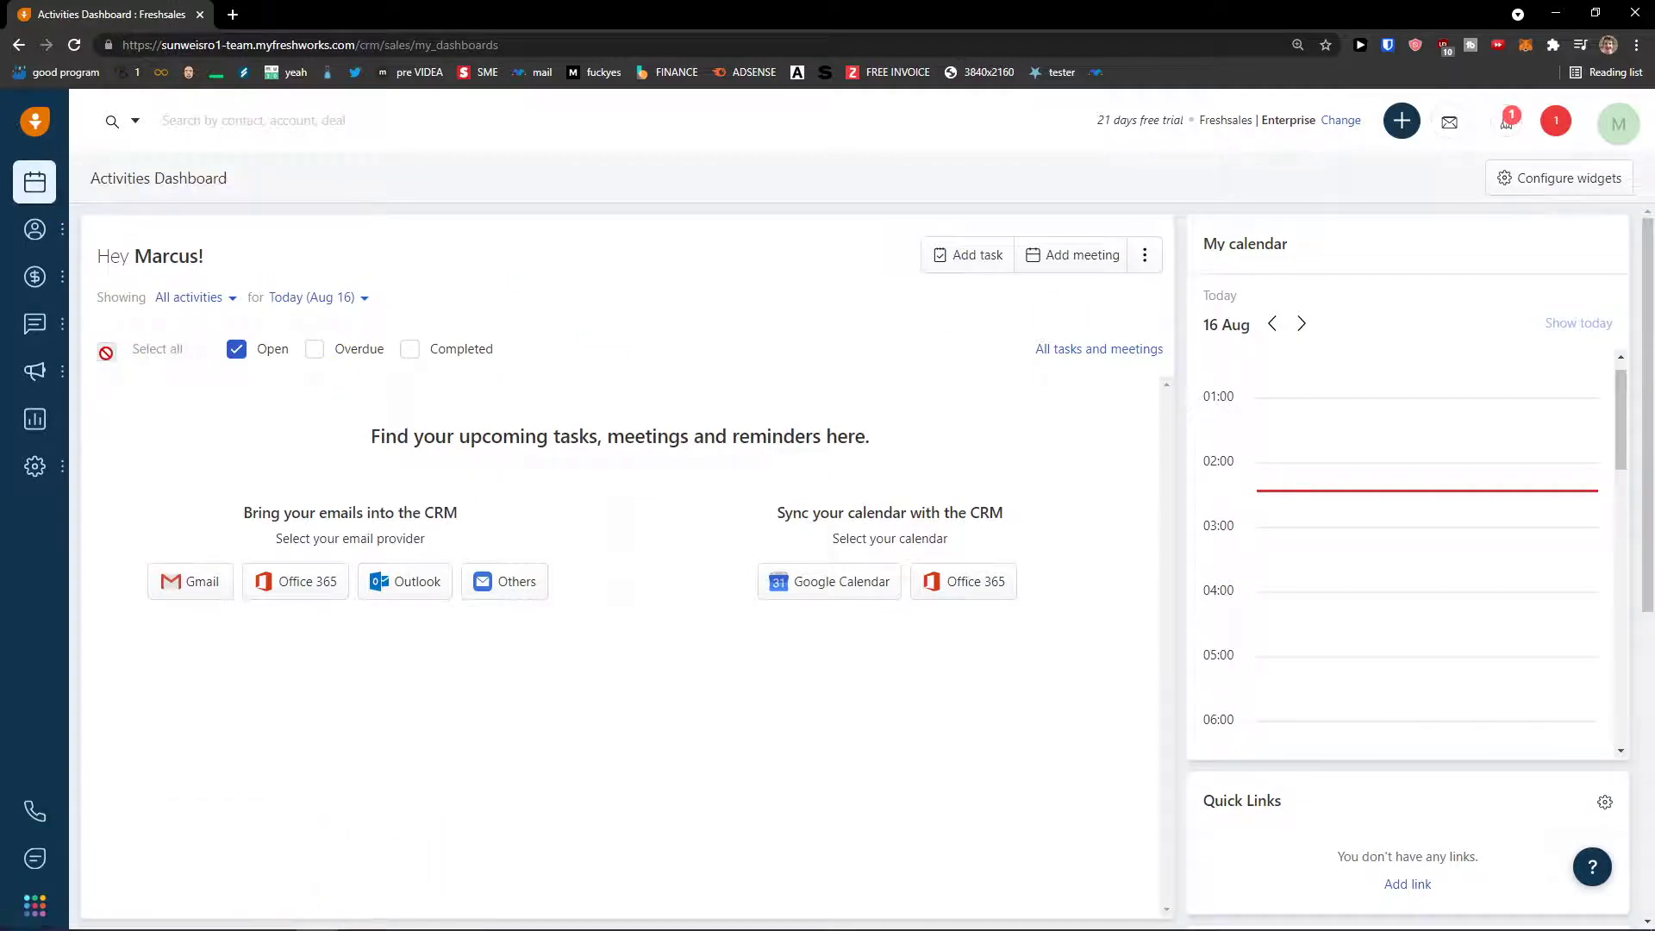
# - Add and save a task titled 'My own task' from the dashboard
pyautogui.moveTo(351, 437); pyautogui.dragTo(610, 451)
pyautogui.click(459, 529)
pyautogui.click(958, 267)
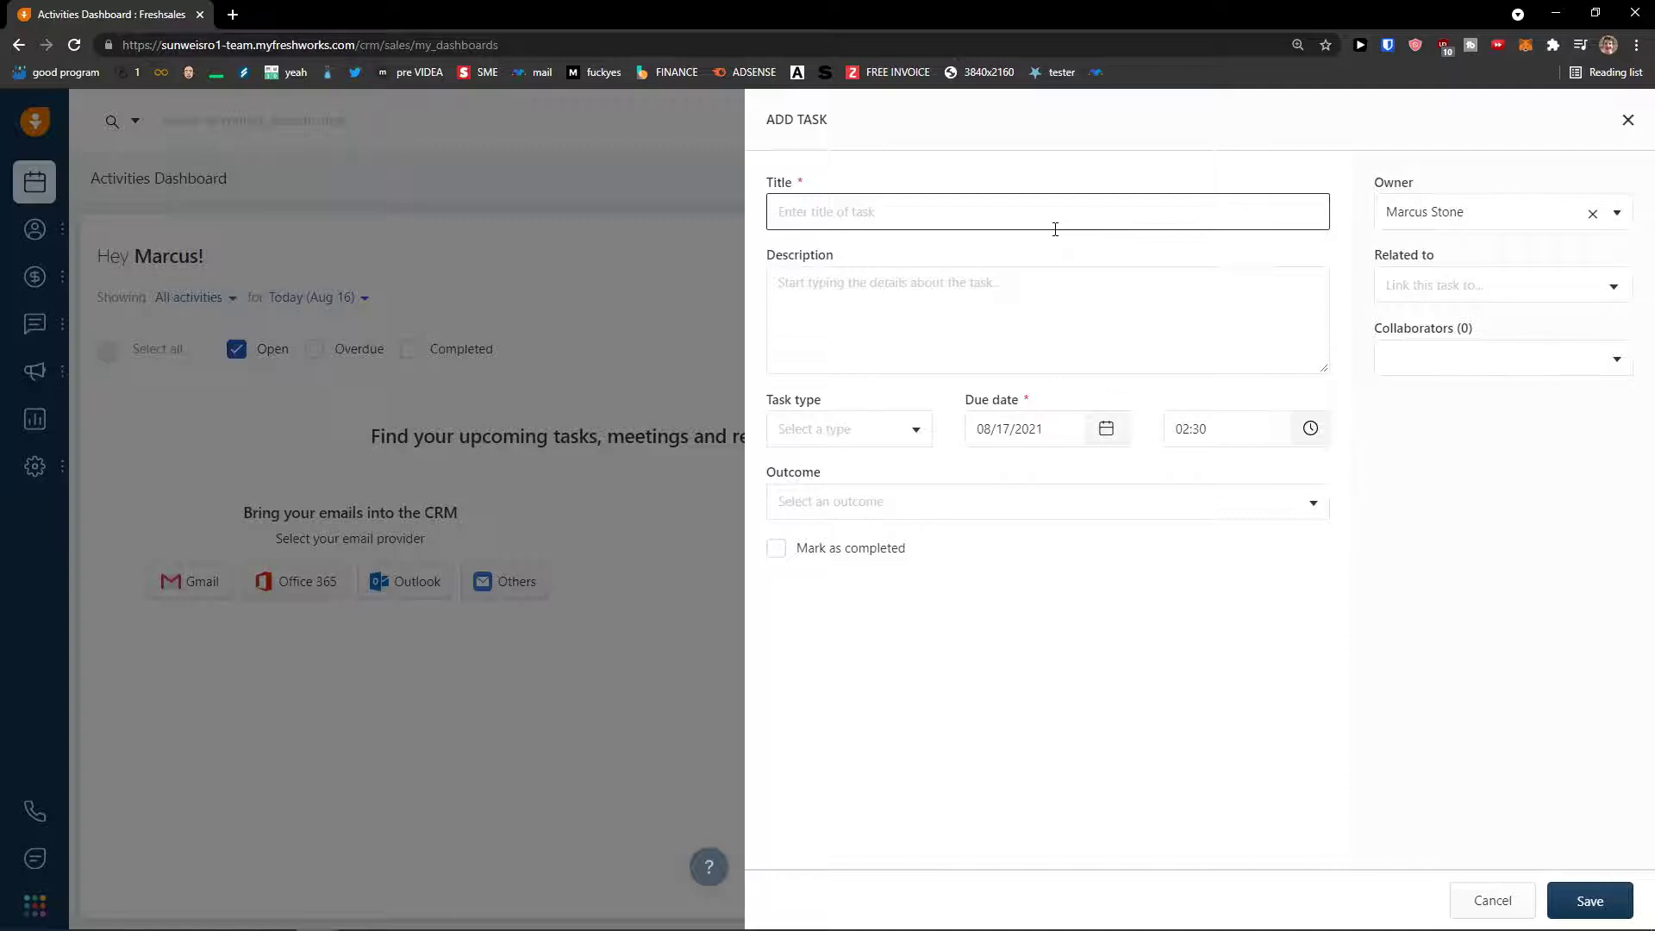
pyautogui.write('My own task')
pyautogui.click(1588, 899)
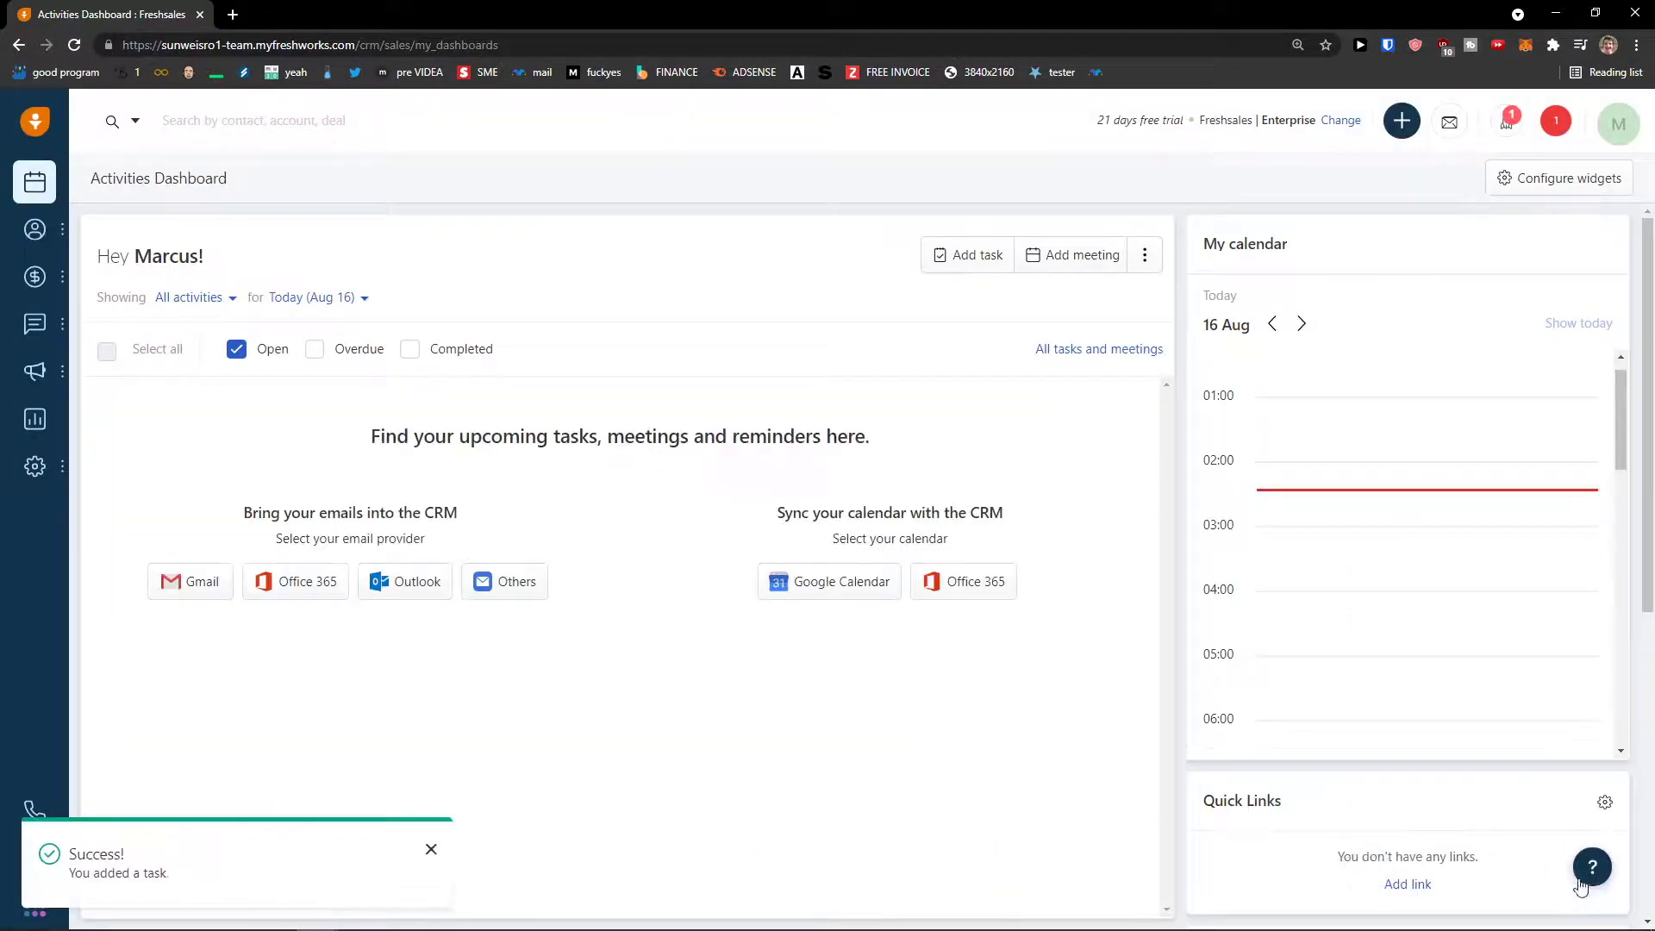
# - Uncheck Open, set the date filter to Next 30 days, and open All tasks and meetings
pyautogui.click(260, 354)
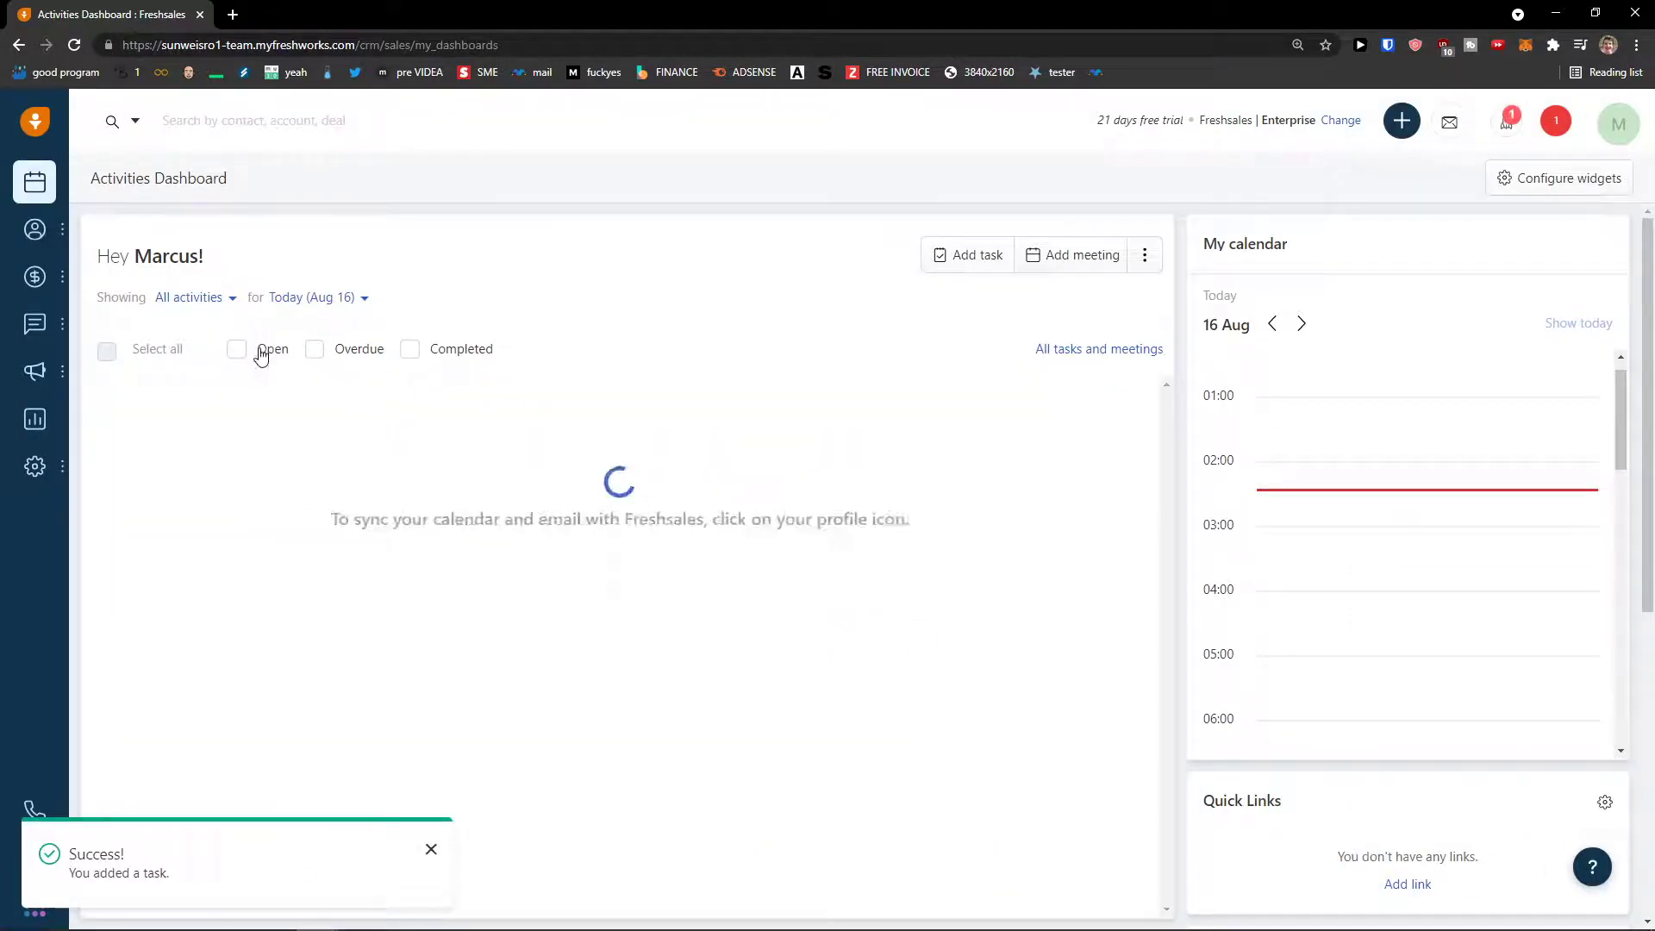
pyautogui.click(280, 298)
pyautogui.click(351, 440)
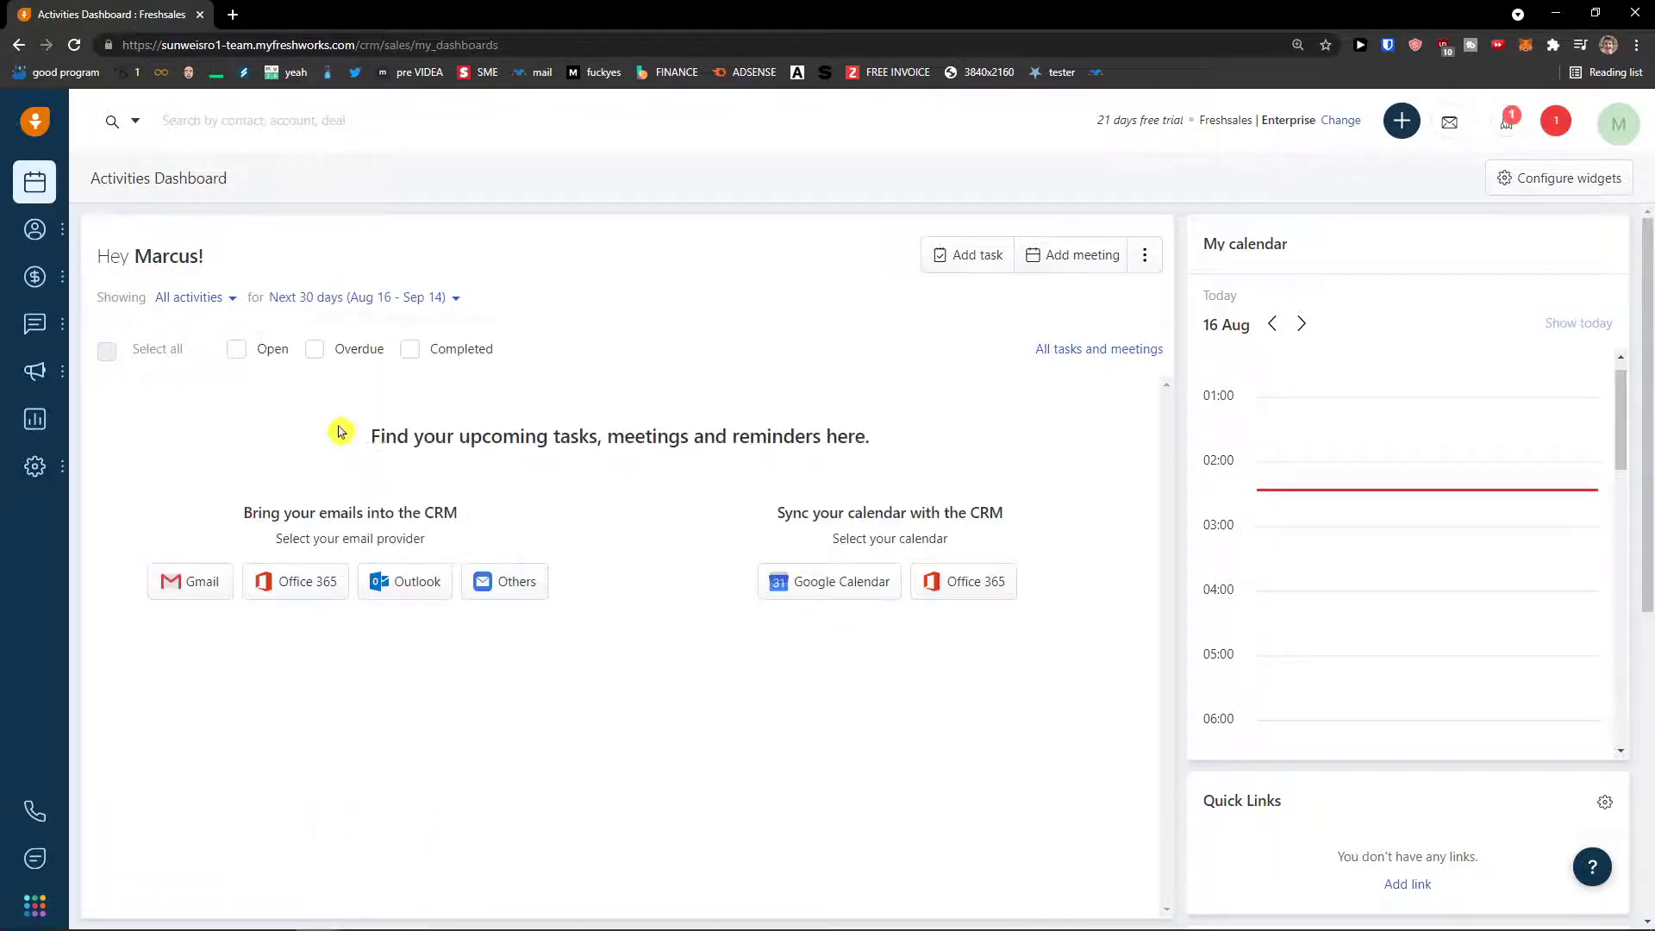
pyautogui.scroll(-2, 1516, 535)
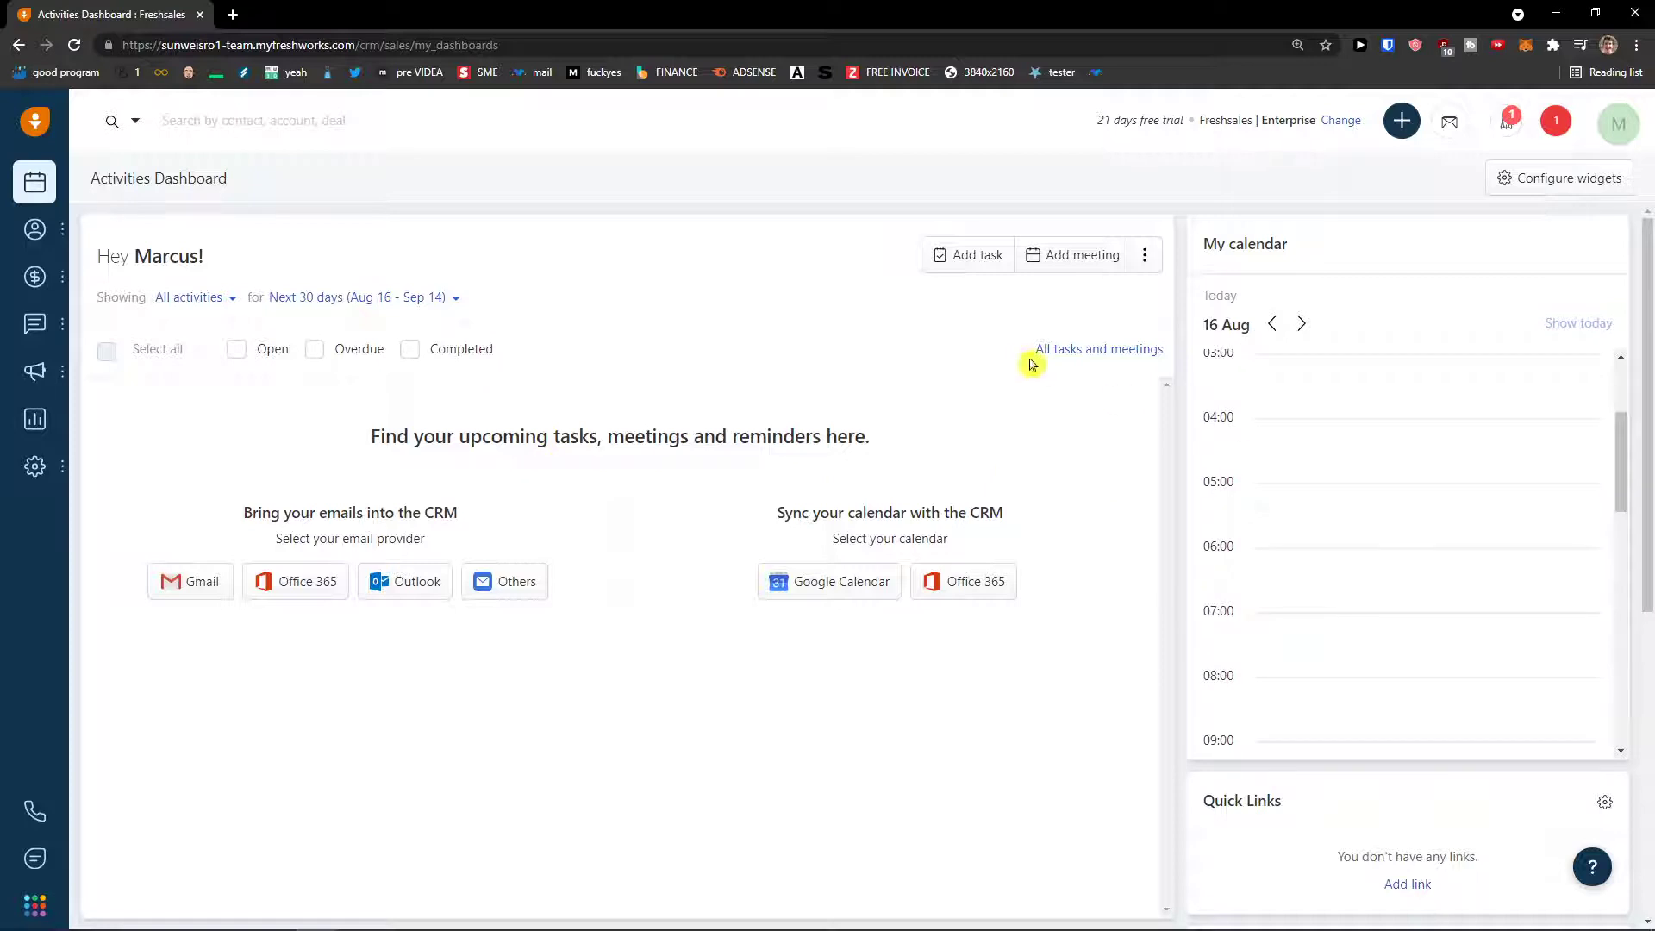
pyautogui.click(1071, 350)
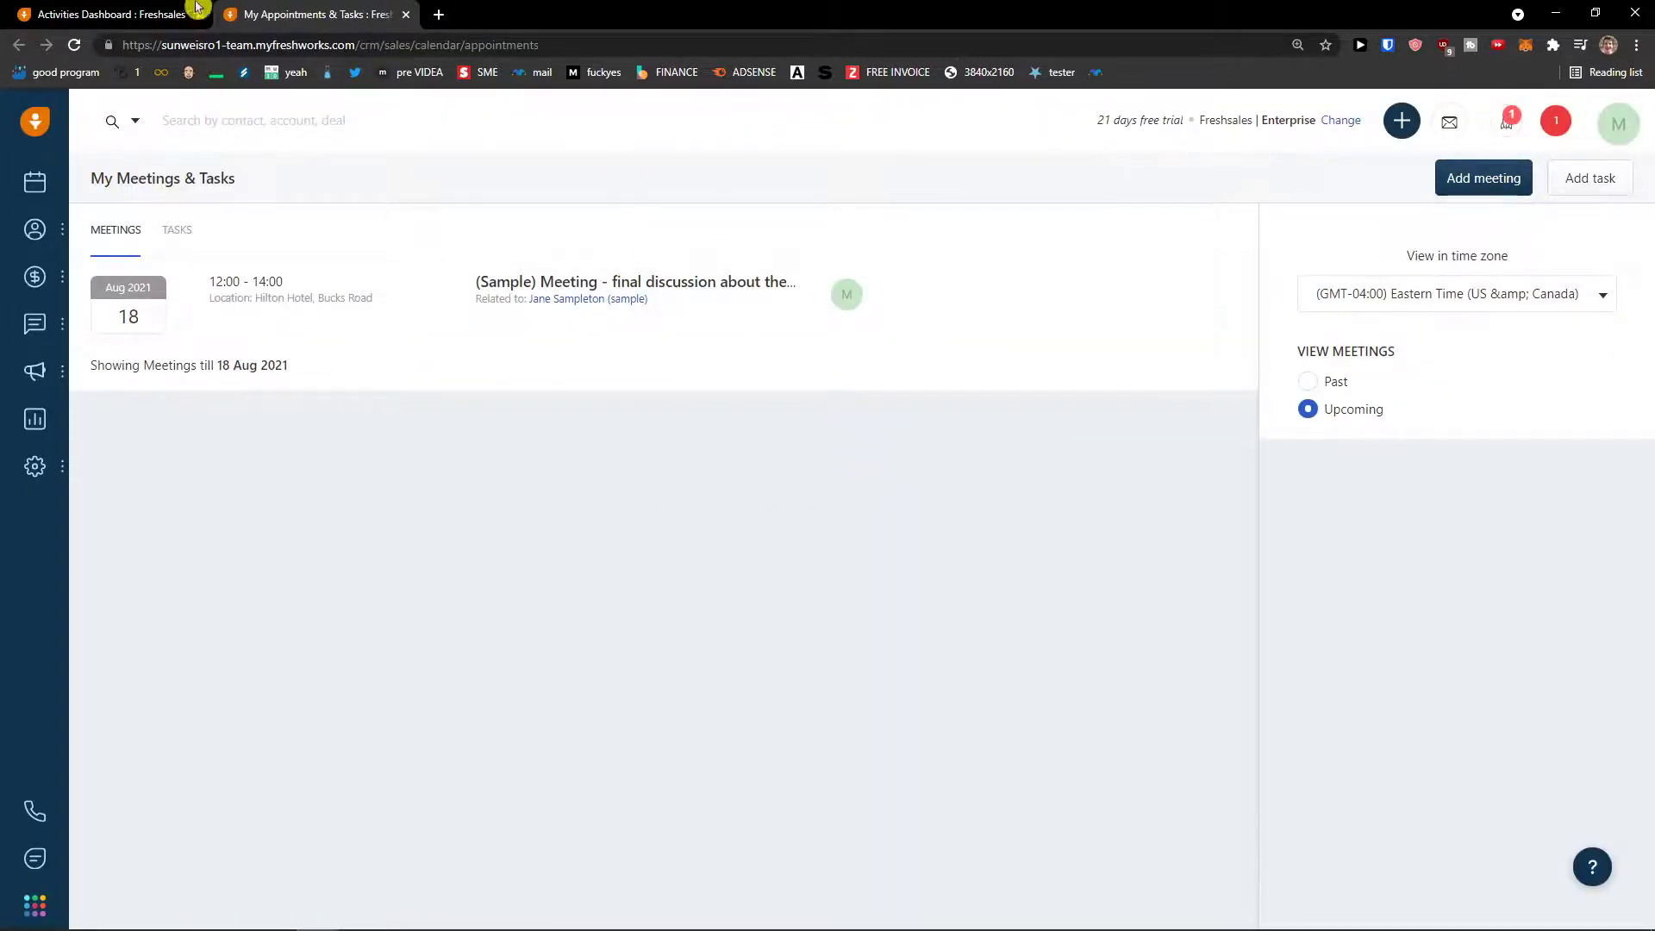
# - Move between the dashboard and meetings pages, then return to the deals pipeline
pyautogui.click(147, 11)
pyautogui.click(349, 15)
pyautogui.moveTo(43, 342)
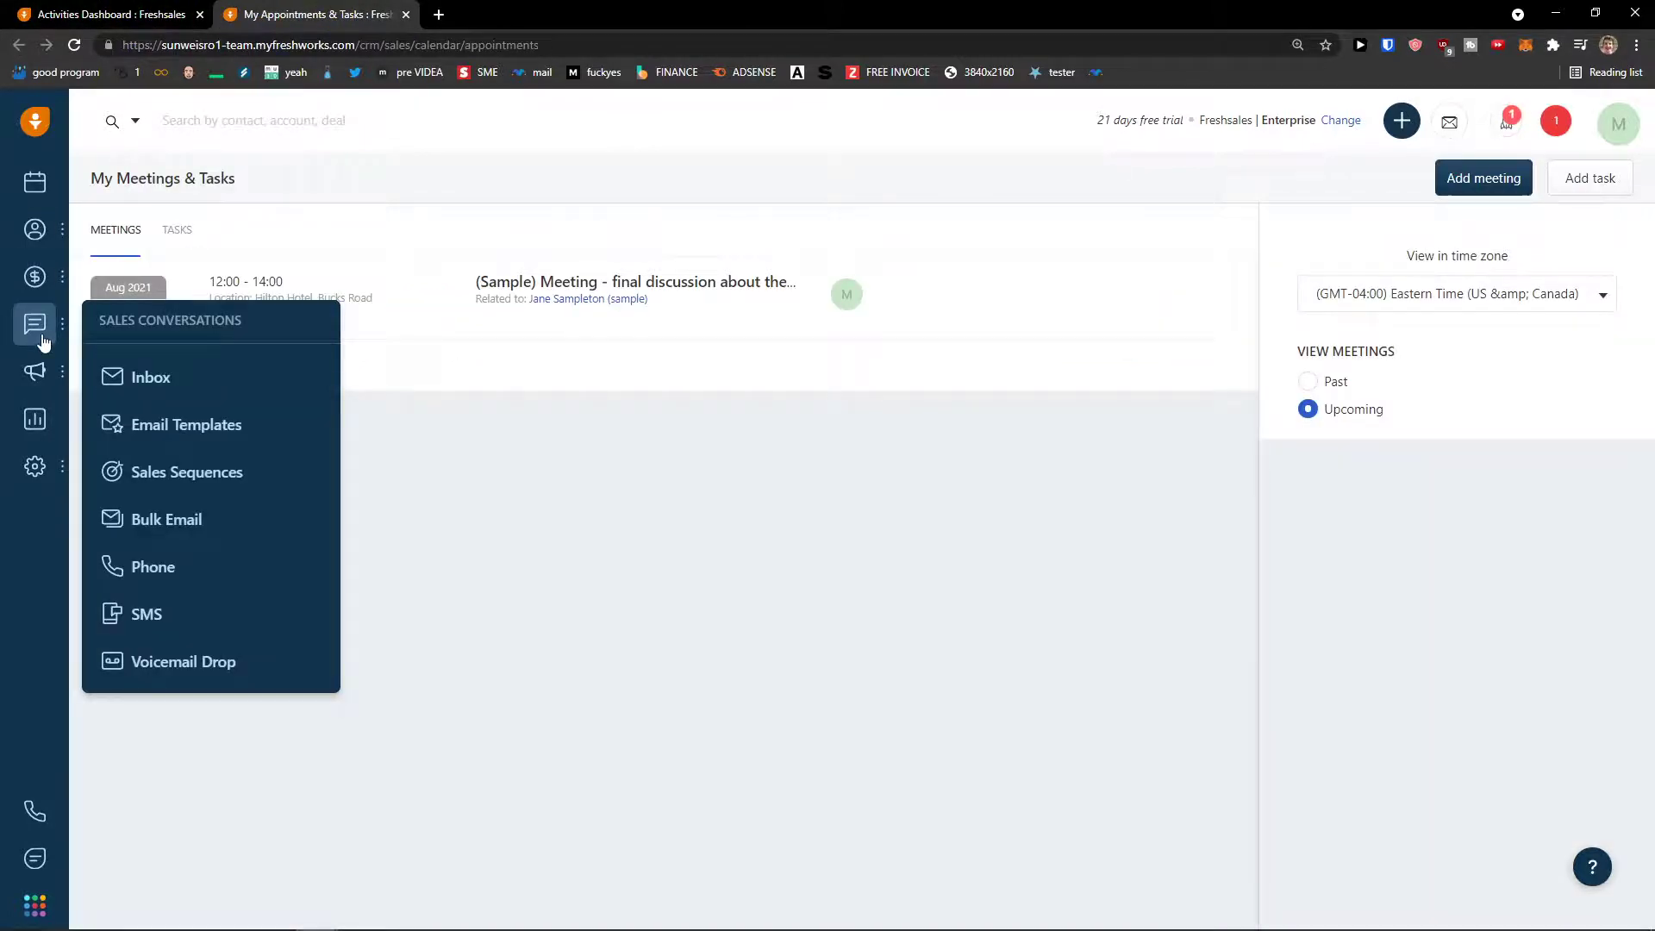
pyautogui.click(51, 13)
pyautogui.moveTo(47, 280)
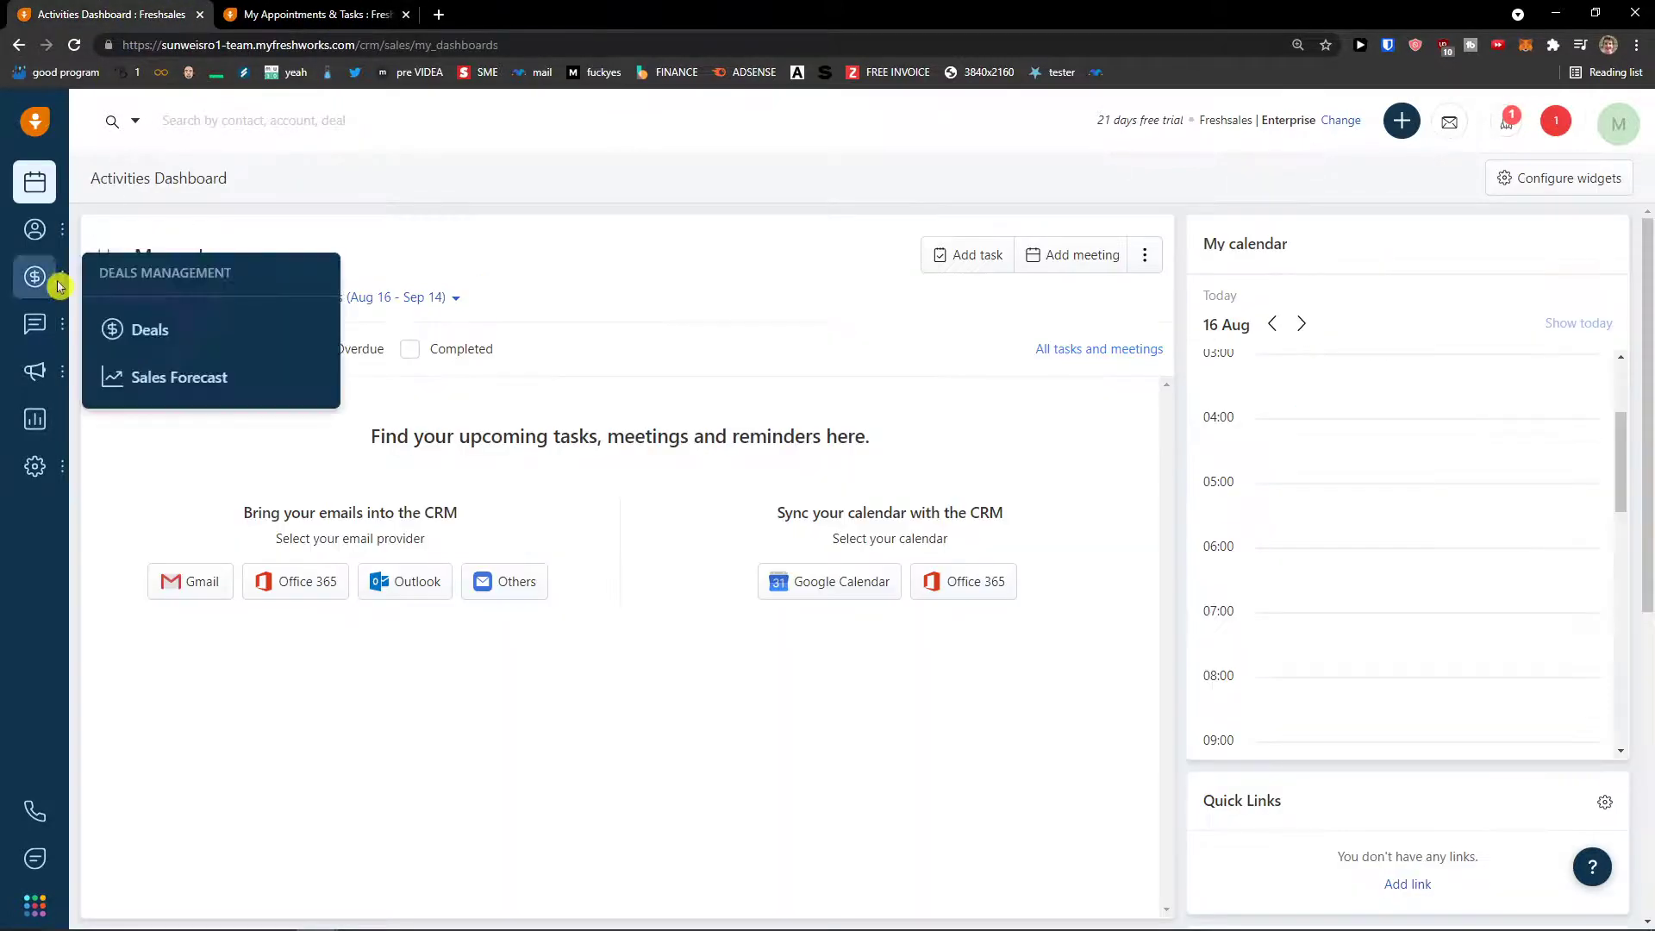
pyautogui.click(153, 336)
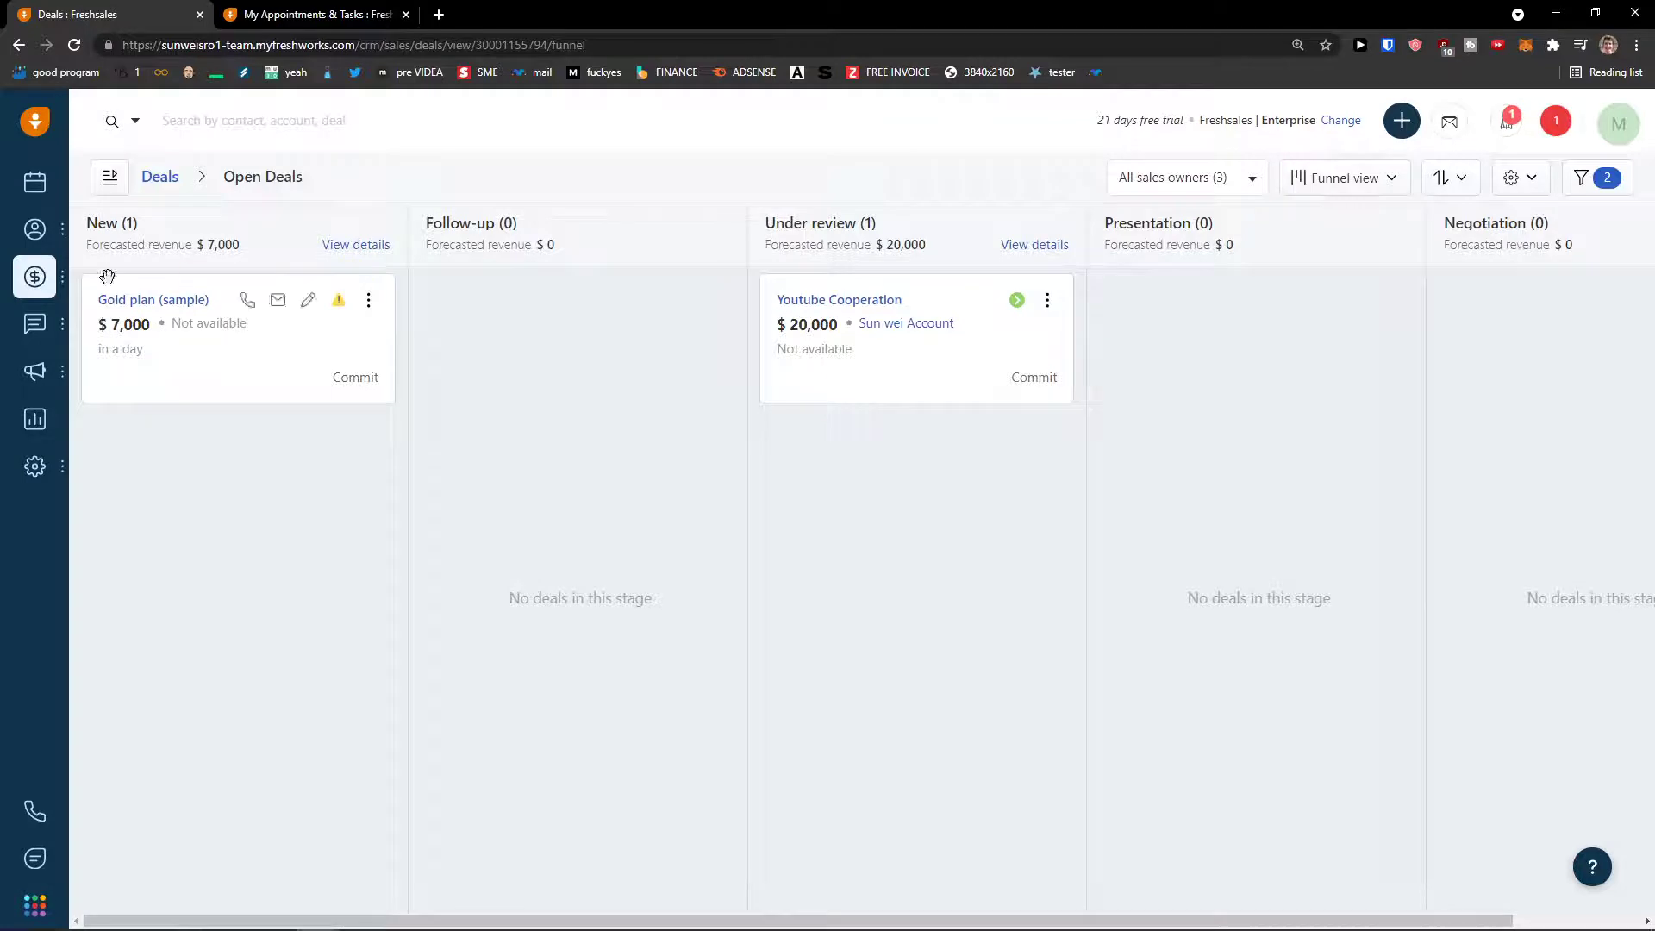
pyautogui.moveTo(36, 330)
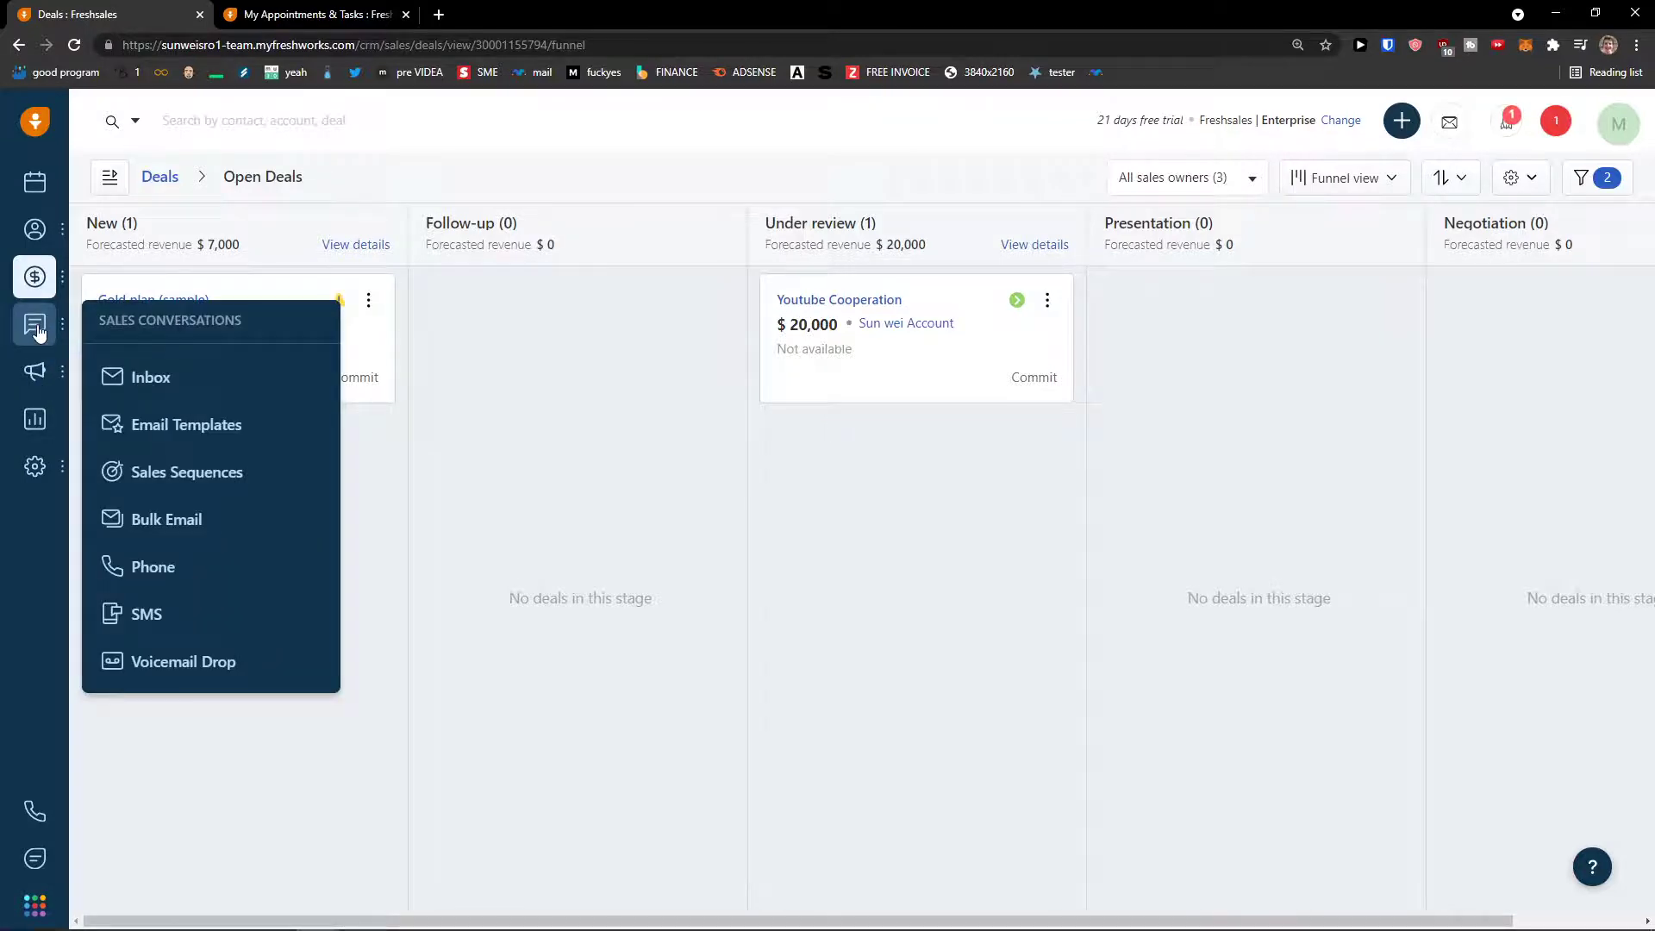
# - Inspect a new task's owner and related-to fields, discard it unsaved, and reopen quick-create
pyautogui.click(1401, 121)
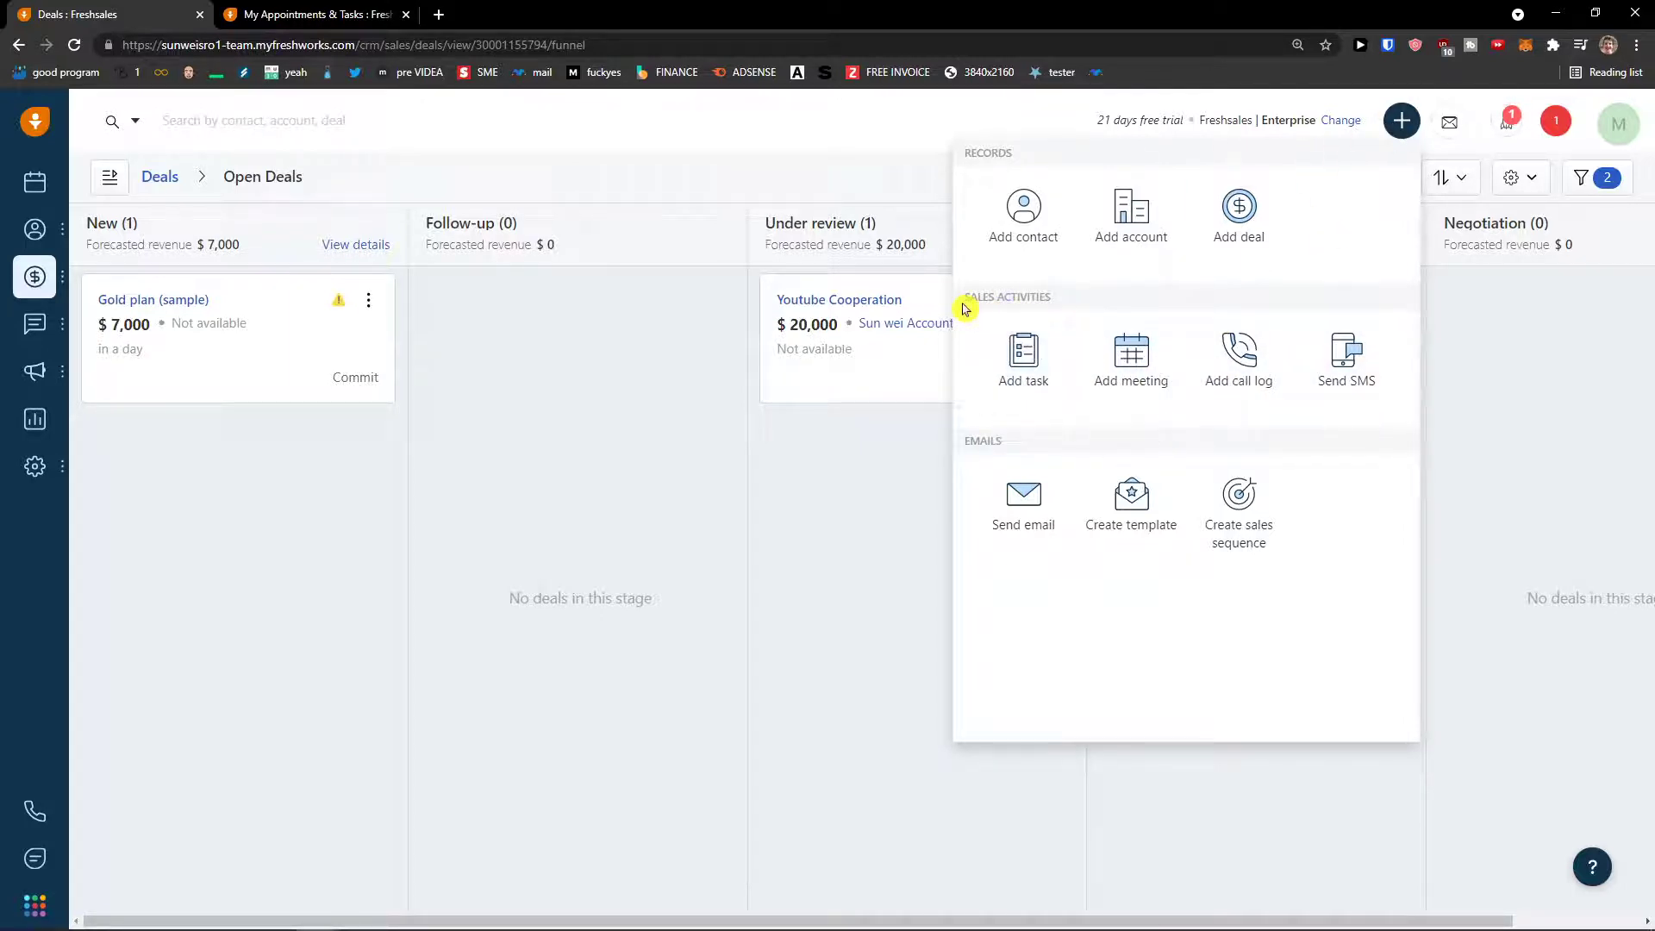
pyautogui.click(1402, 136)
pyautogui.click(1402, 136)
pyautogui.click(1049, 379)
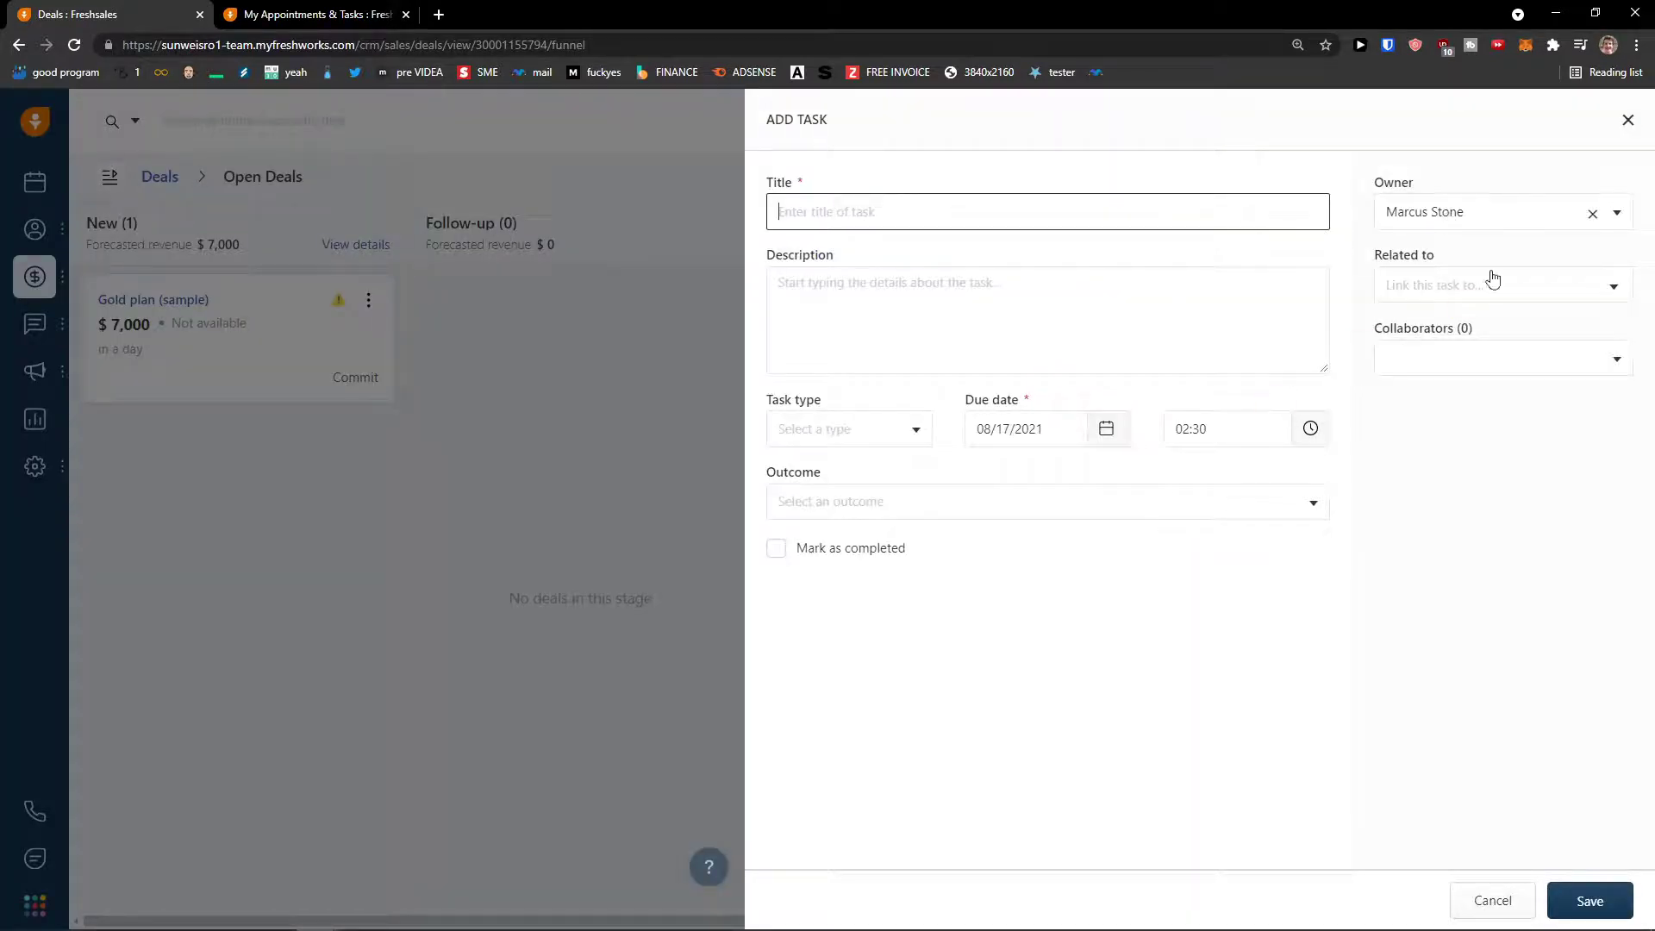
pyautogui.click(1481, 222)
pyautogui.click(1481, 222)
pyautogui.click(1430, 294)
pyautogui.click(1430, 294)
pyautogui.click(567, 572)
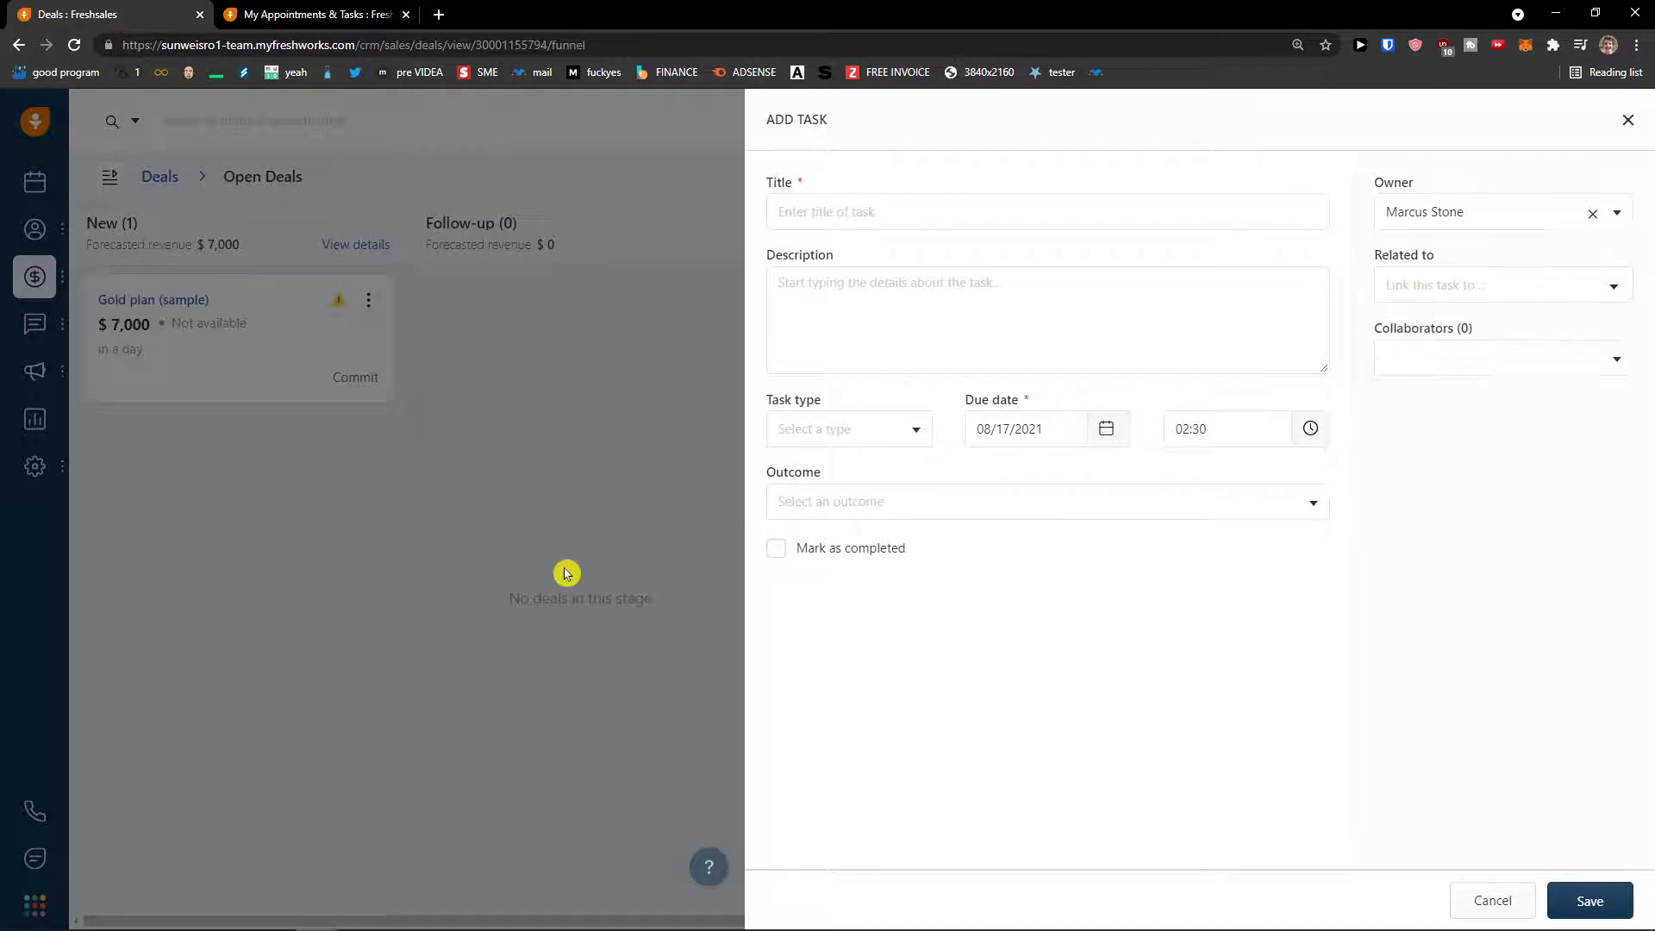
pyautogui.click(1628, 123)
pyautogui.click(1401, 121)
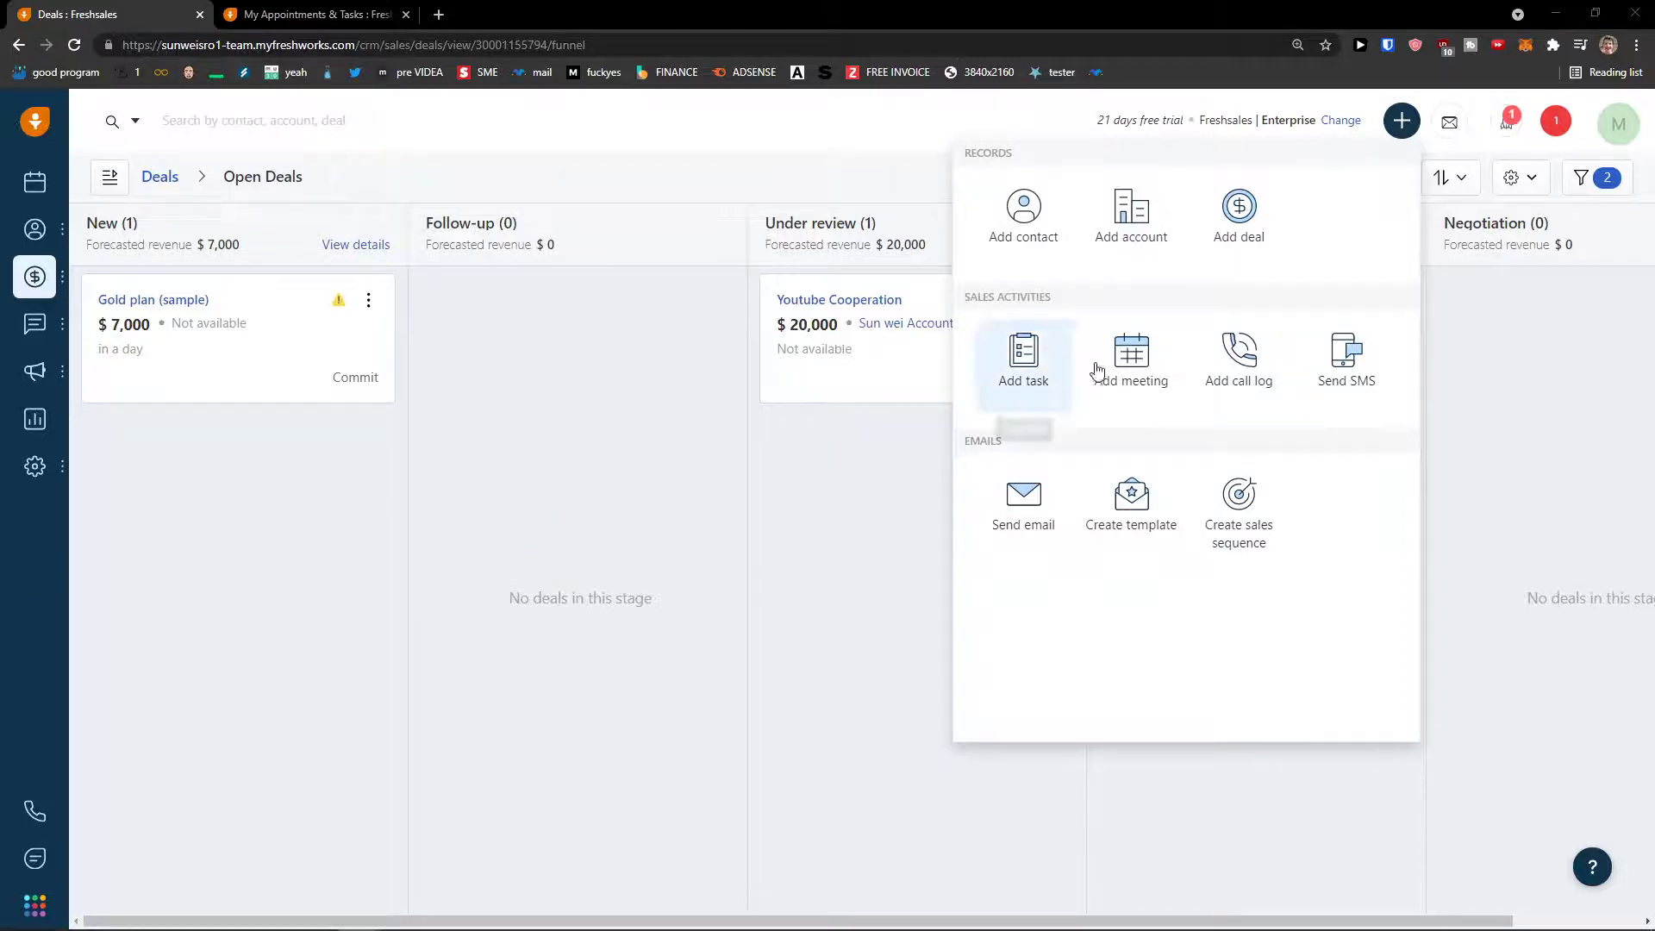
# - Start a new meeting titled 'this is a meeting'
pyautogui.click(1130, 361)
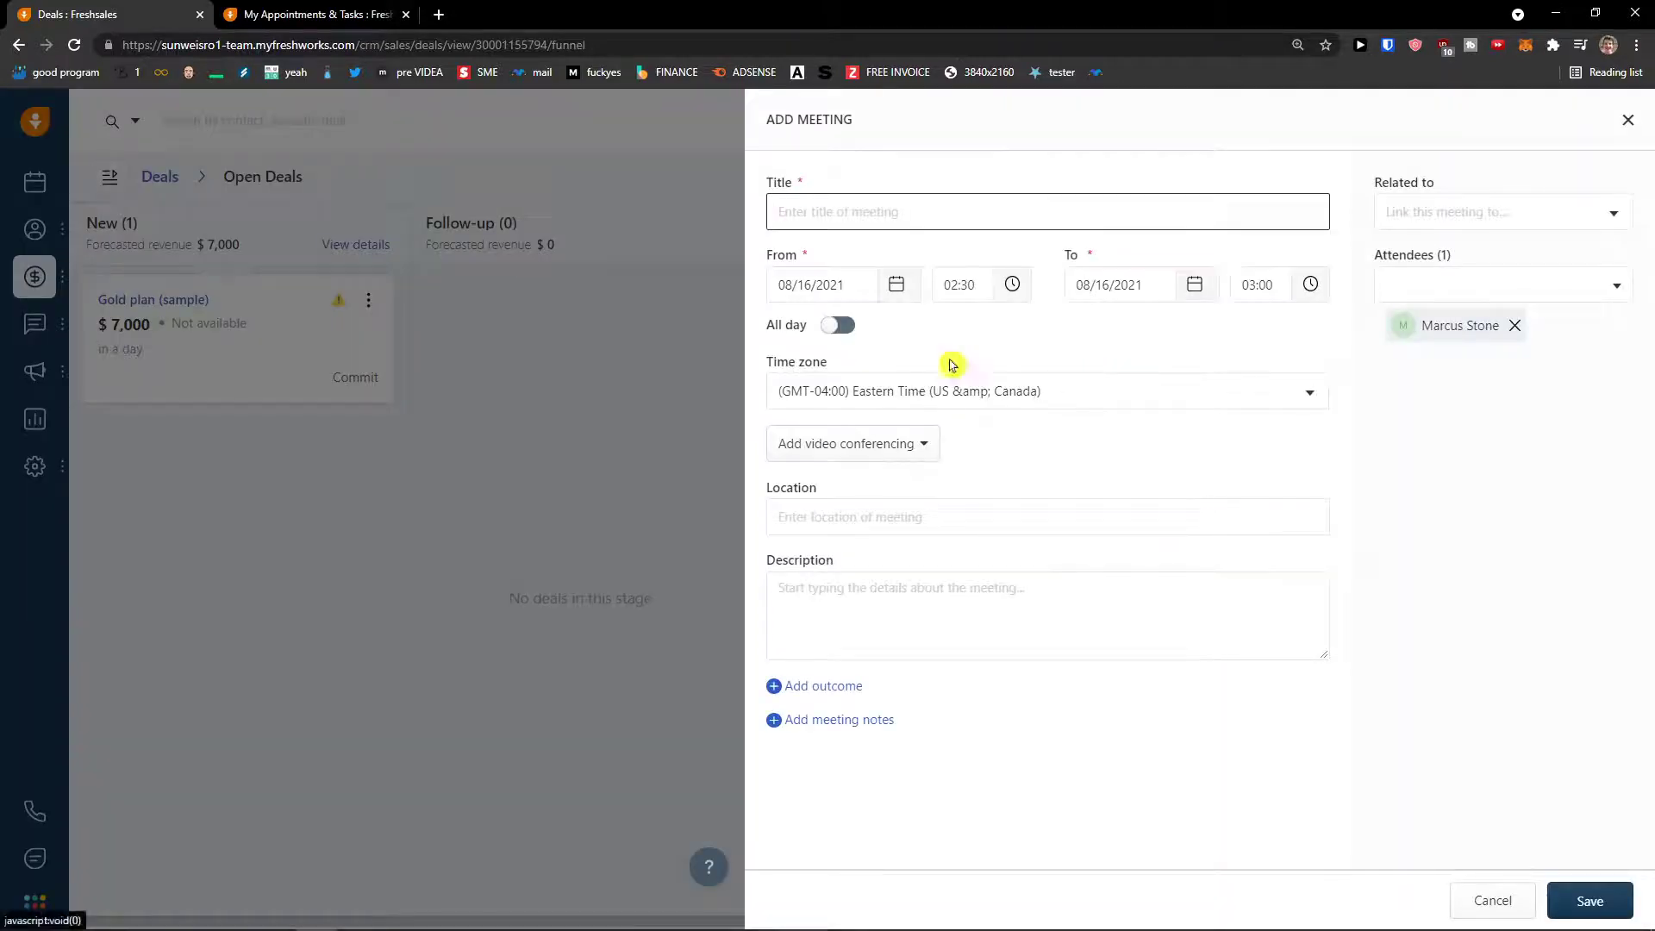
pyautogui.write('this is a meeting')
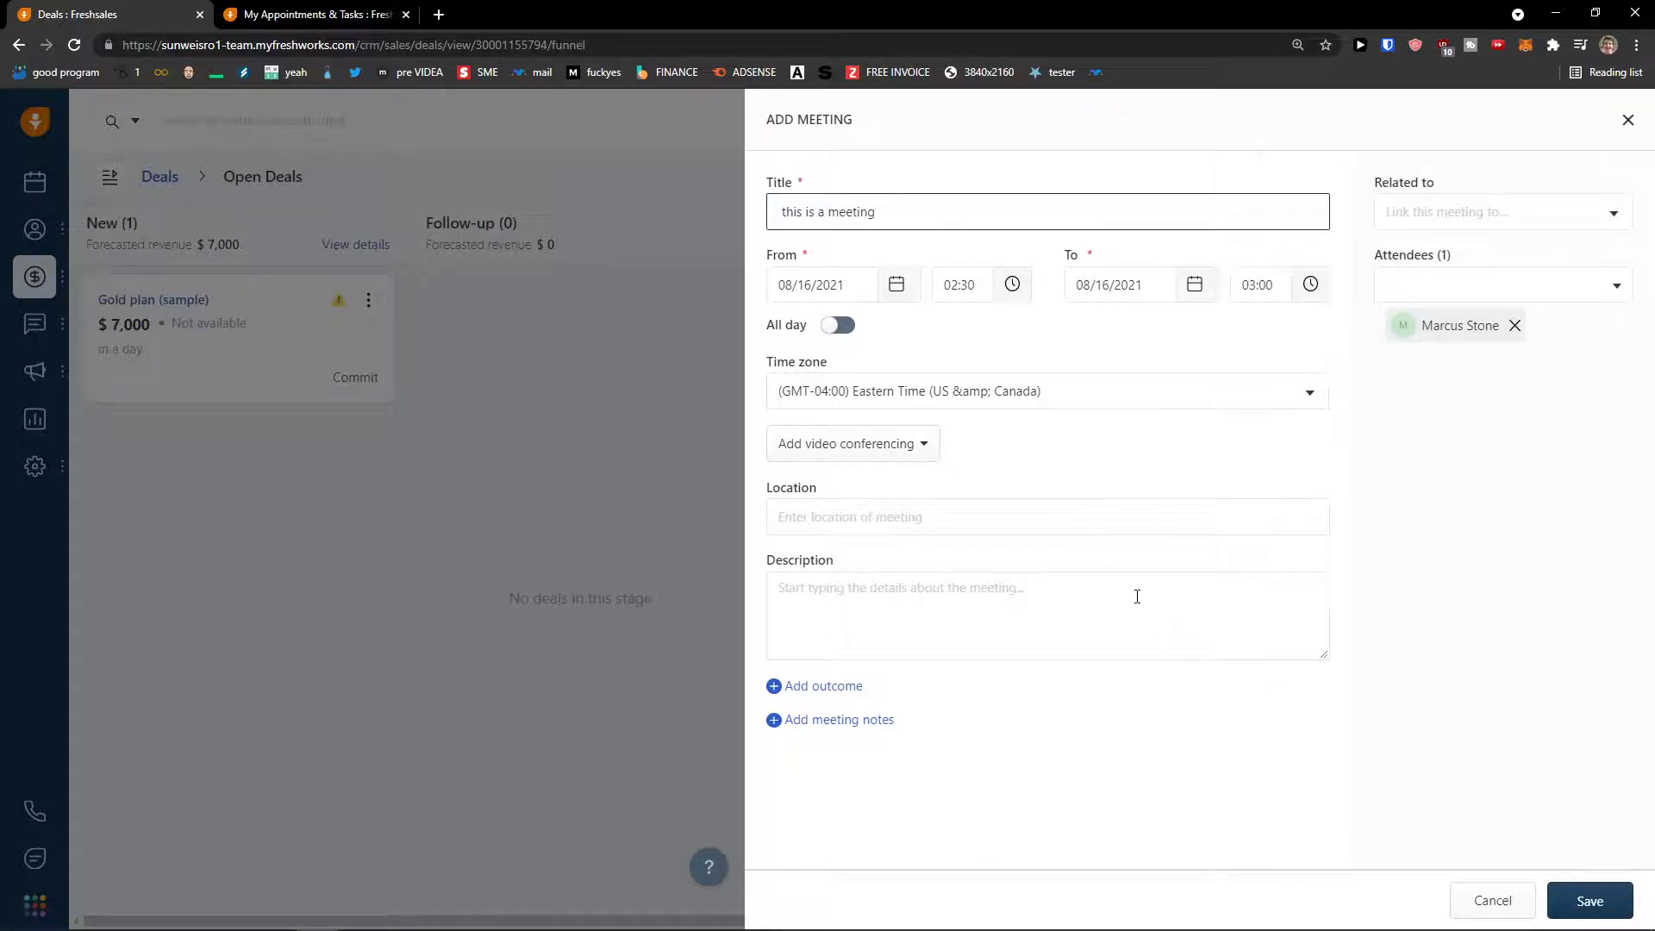
pyautogui.click(988, 507)
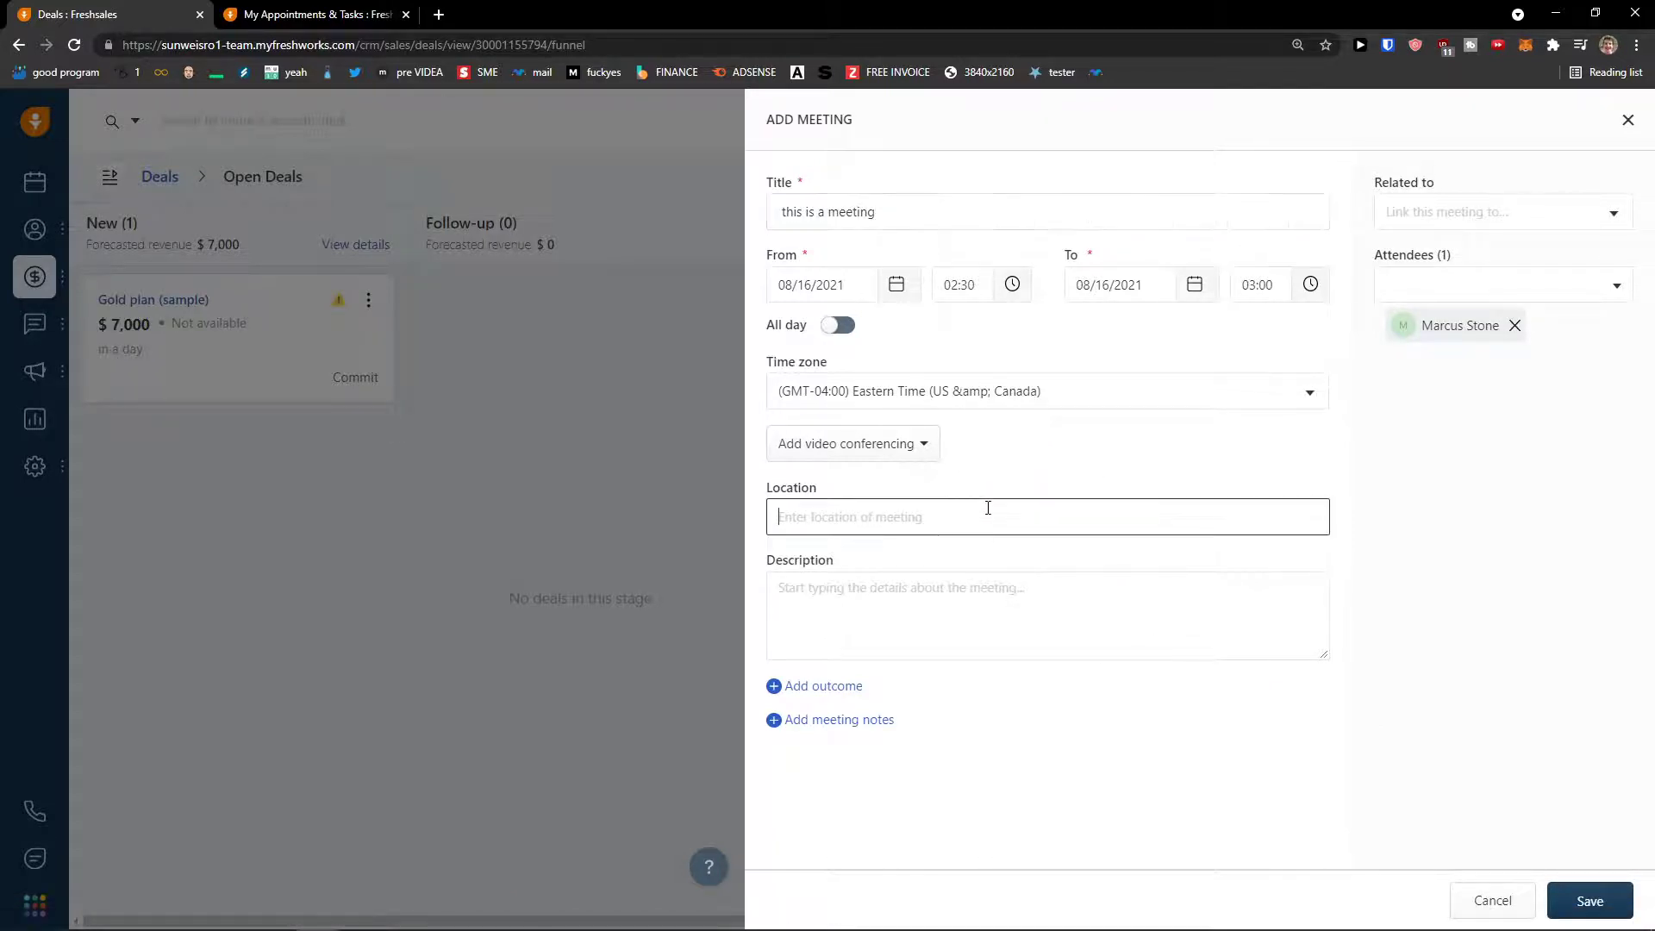
# - Link the meeting to the Youtube Cooperation deal via a 'youtu' search and save it
pyautogui.click(1504, 216)
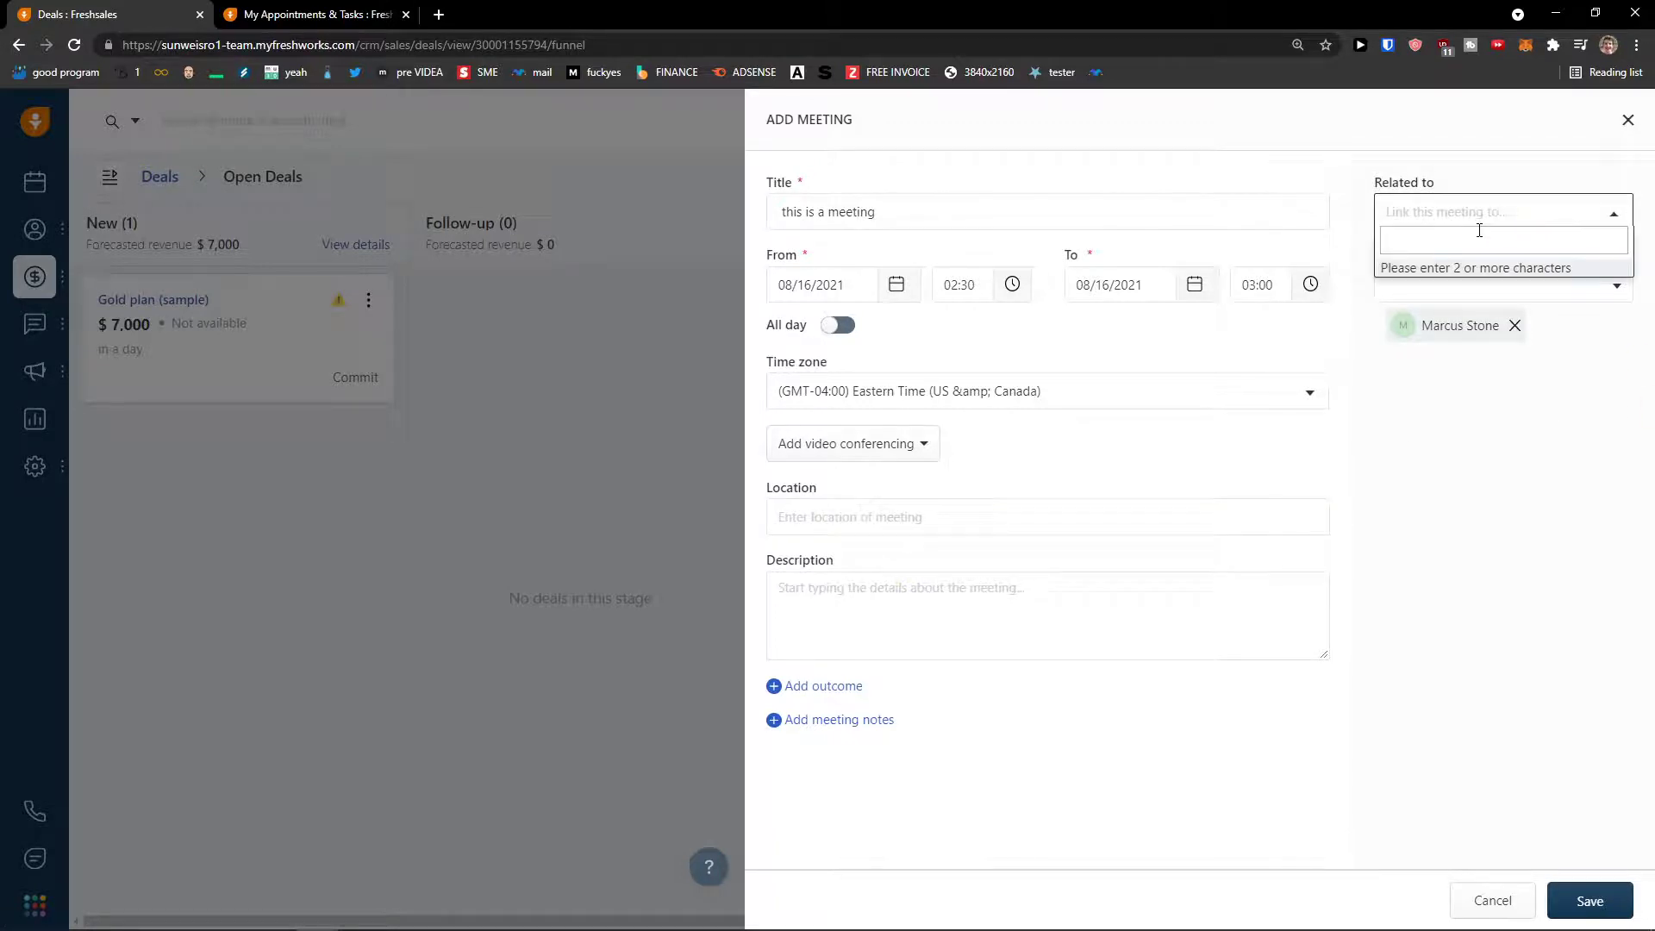
pyautogui.write('sun')
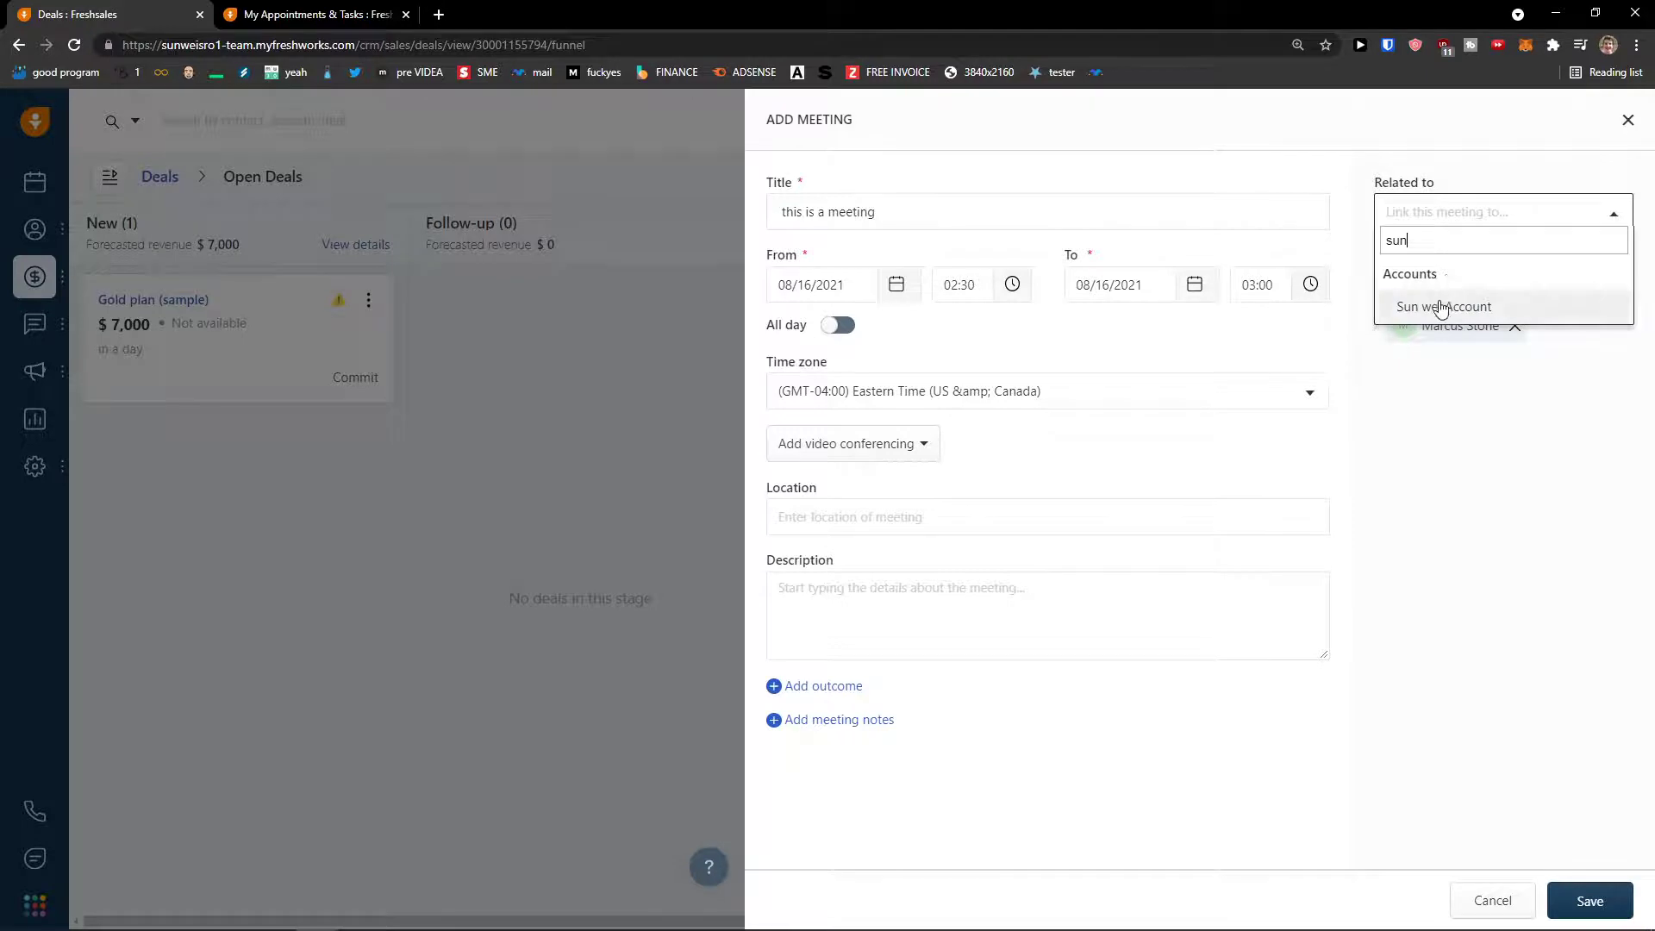
pyautogui.click(1442, 306)
pyautogui.click(1500, 222)
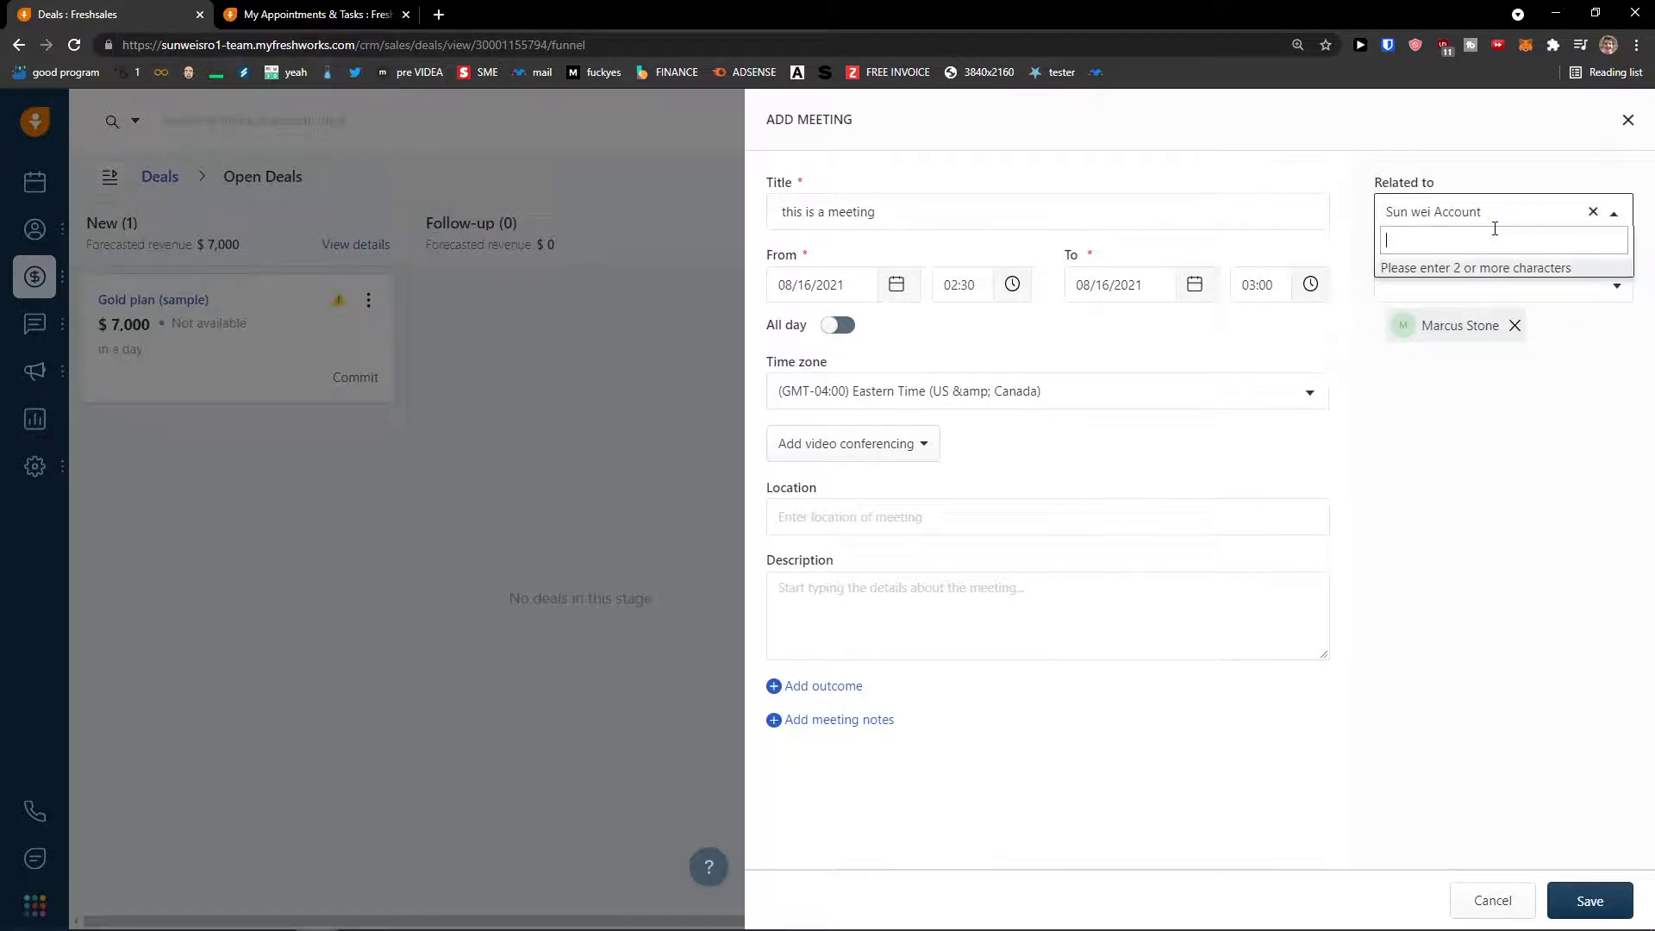
pyautogui.write('youtu')
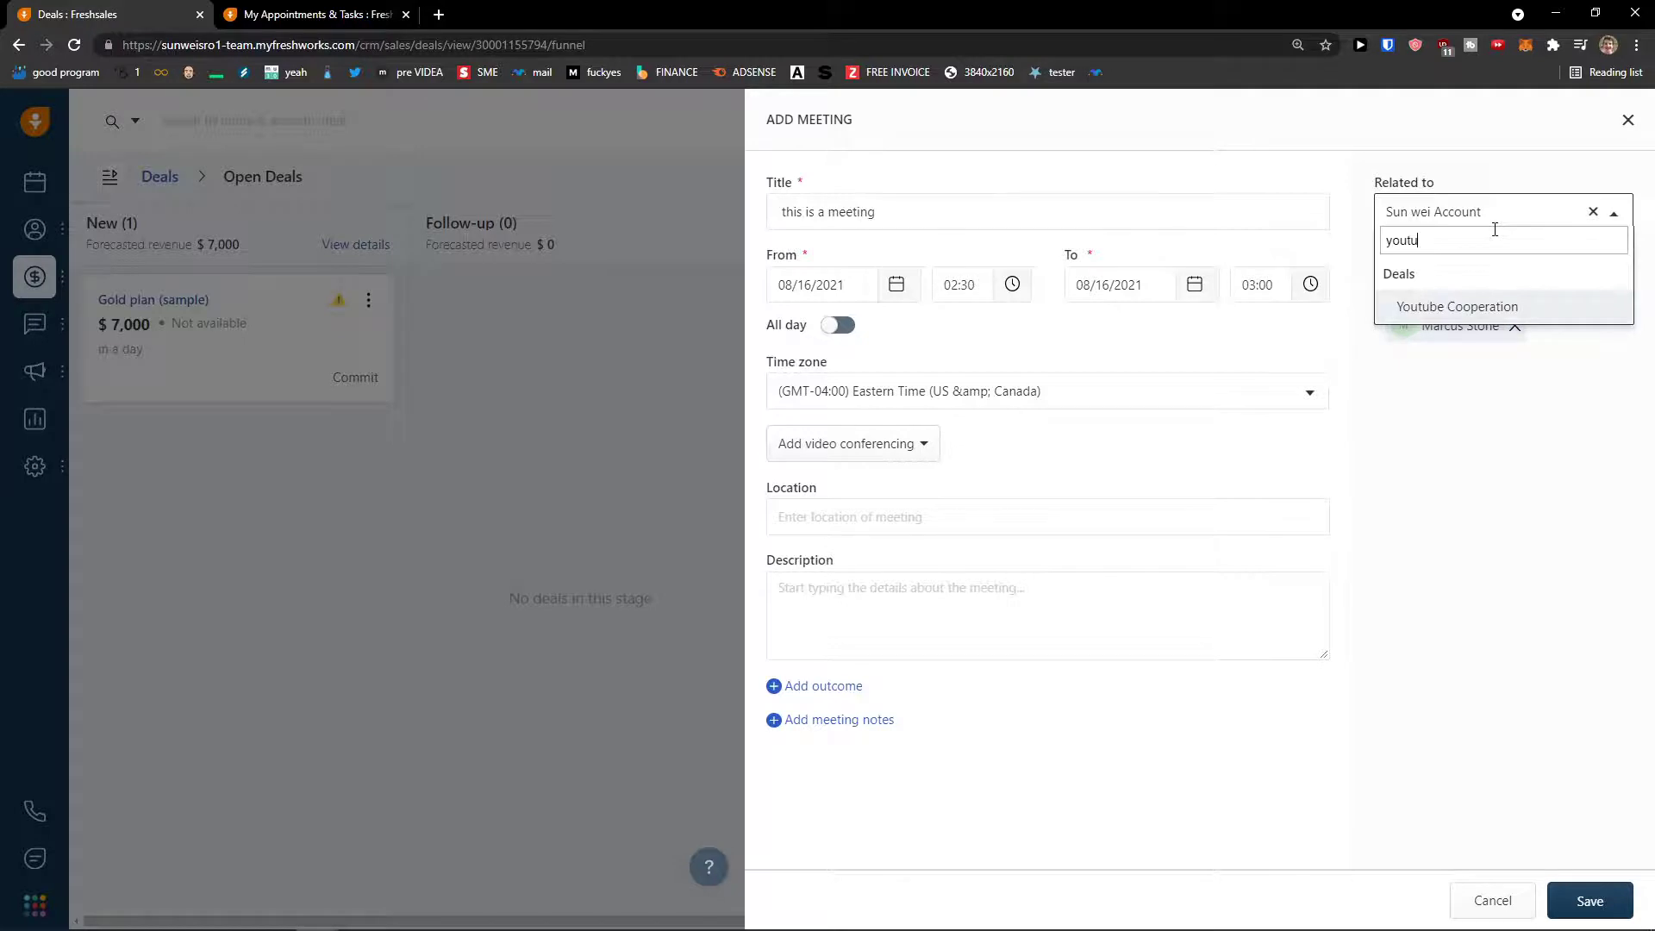
pyautogui.click(1453, 307)
pyautogui.click(1614, 217)
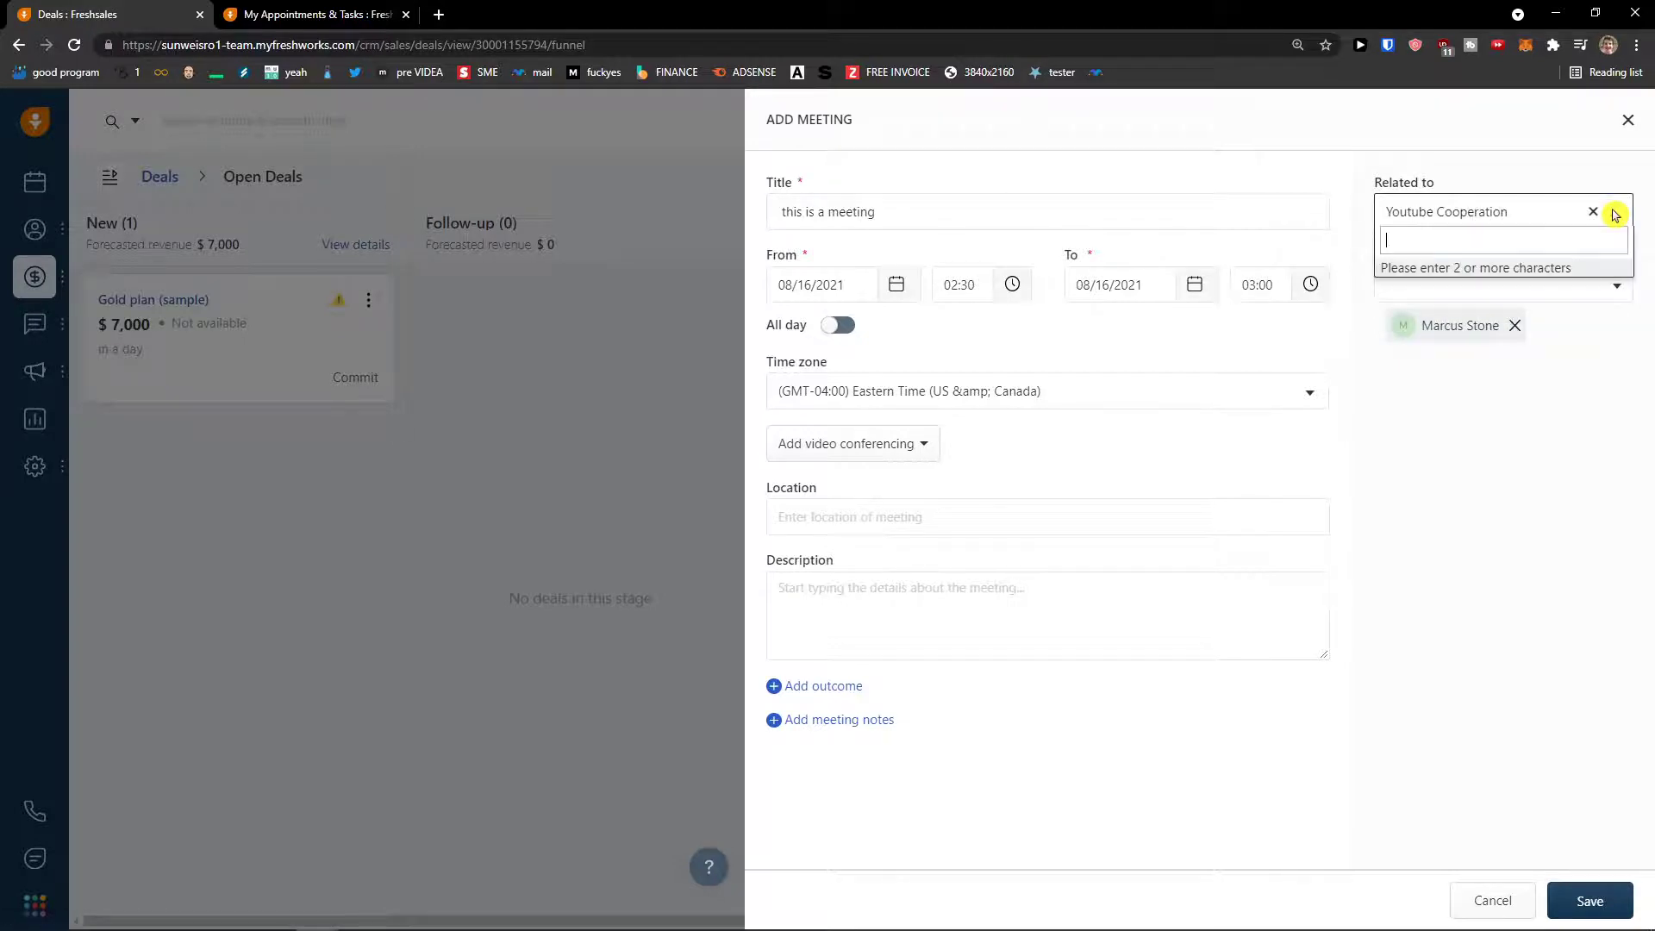
pyautogui.click(1583, 388)
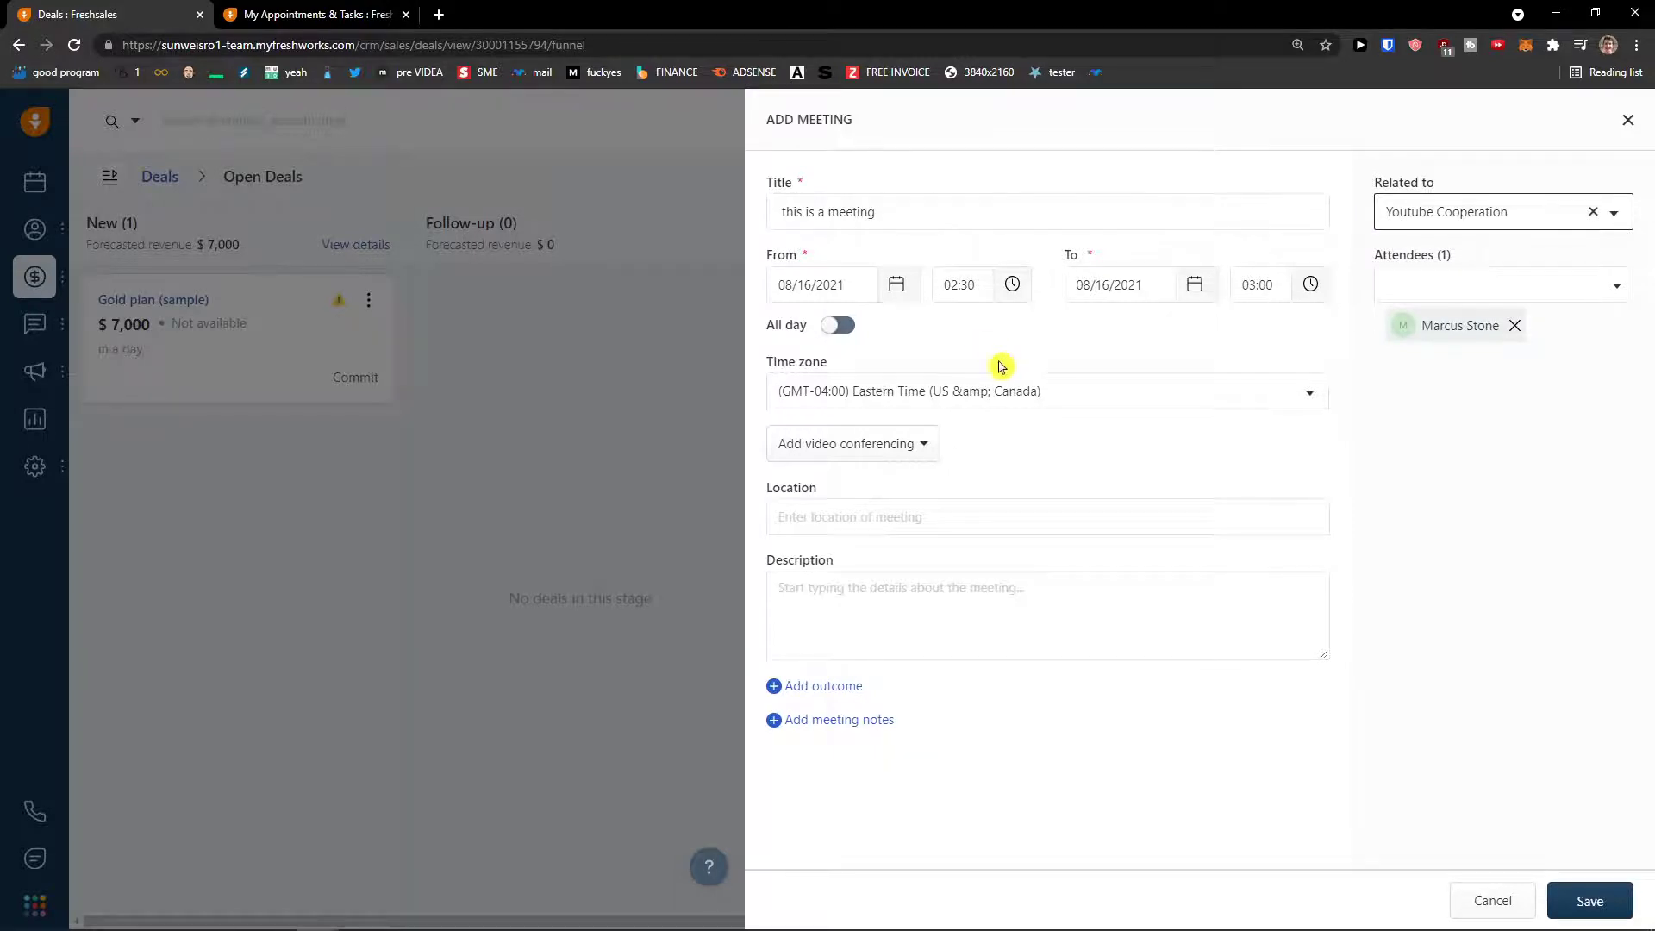
pyautogui.click(1594, 900)
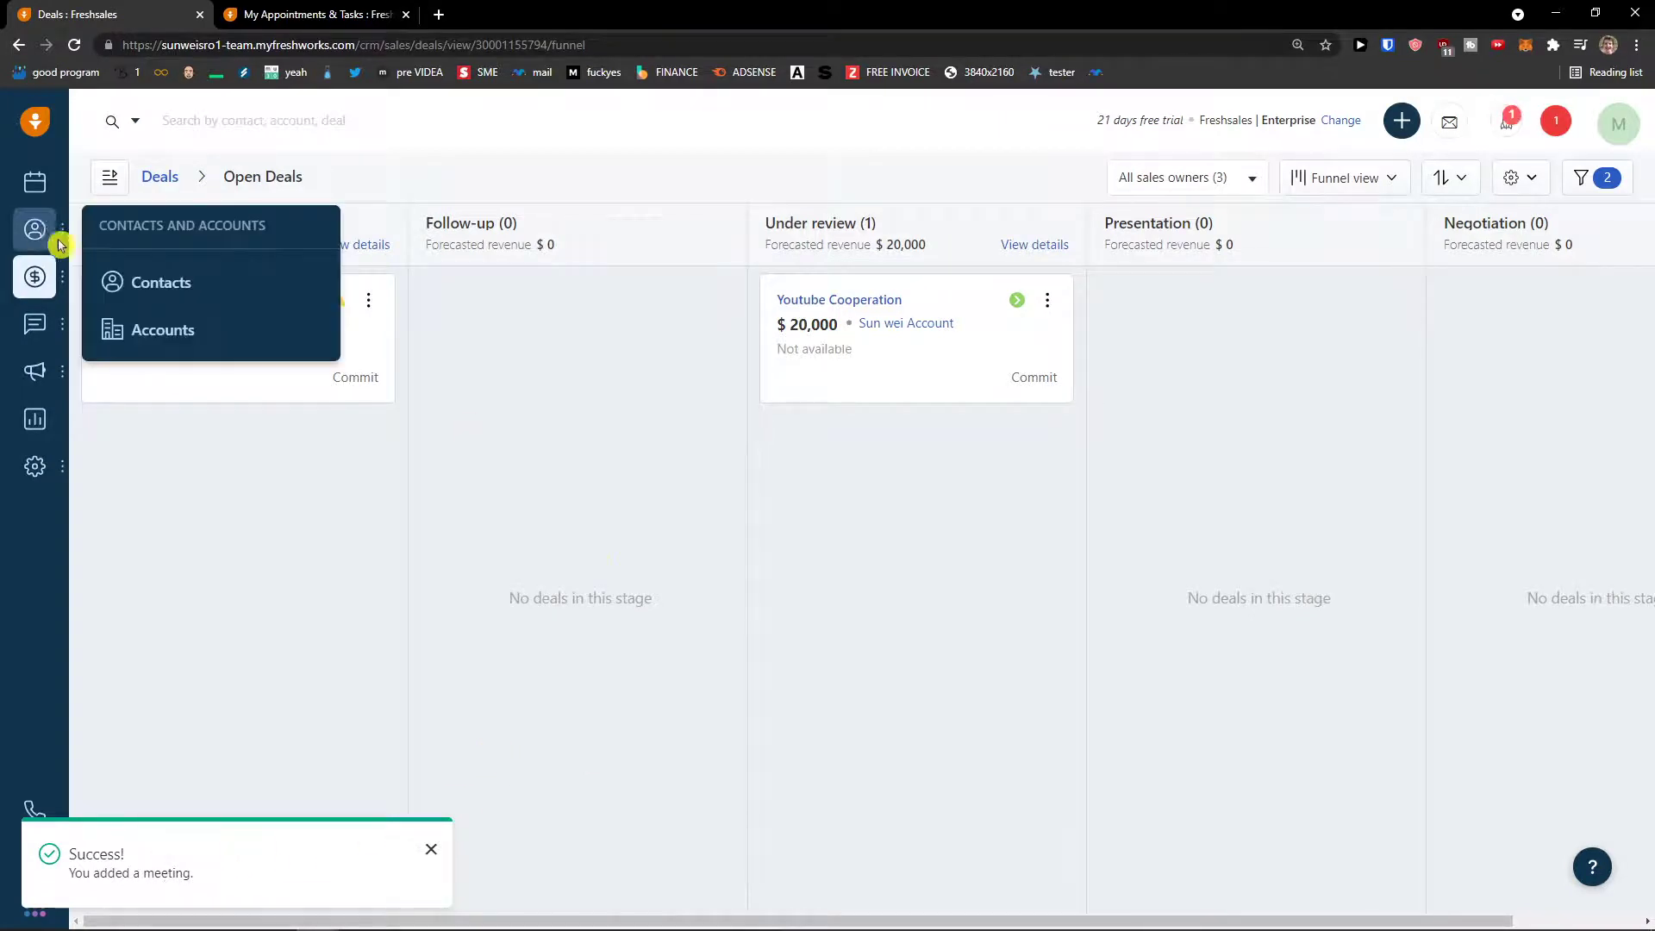
# - Reload Open Deals and show the meetings recorded on the Youtube Cooperation deal
pyautogui.moveTo(34, 277)
pyautogui.click(132, 332)
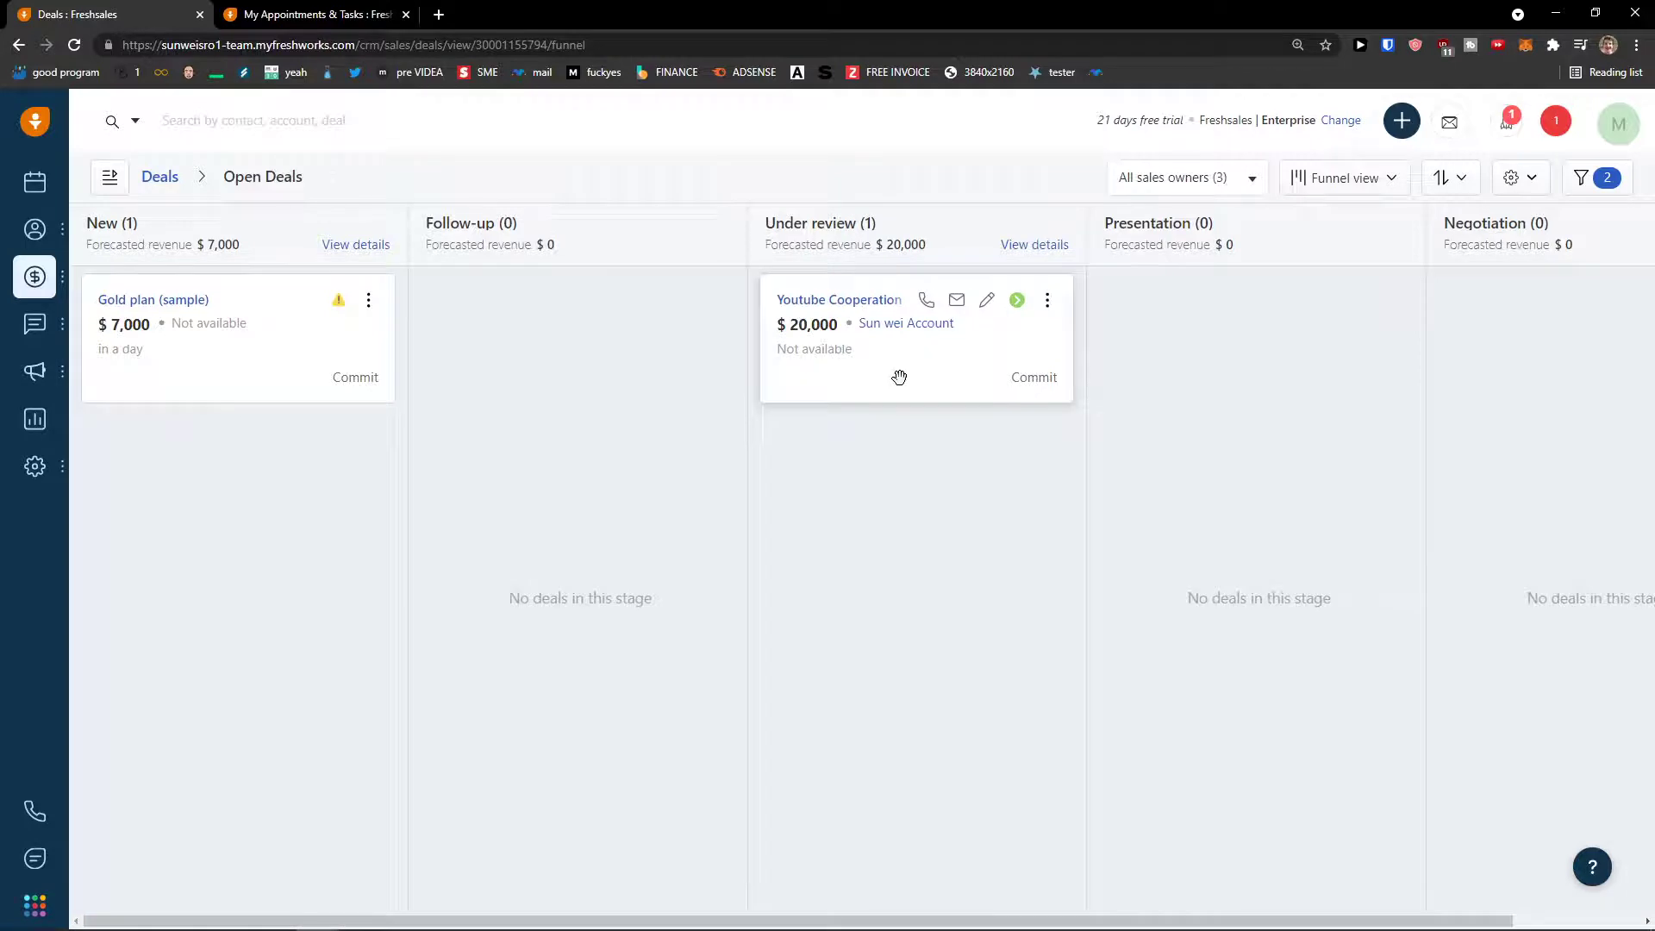
pyautogui.click(823, 300)
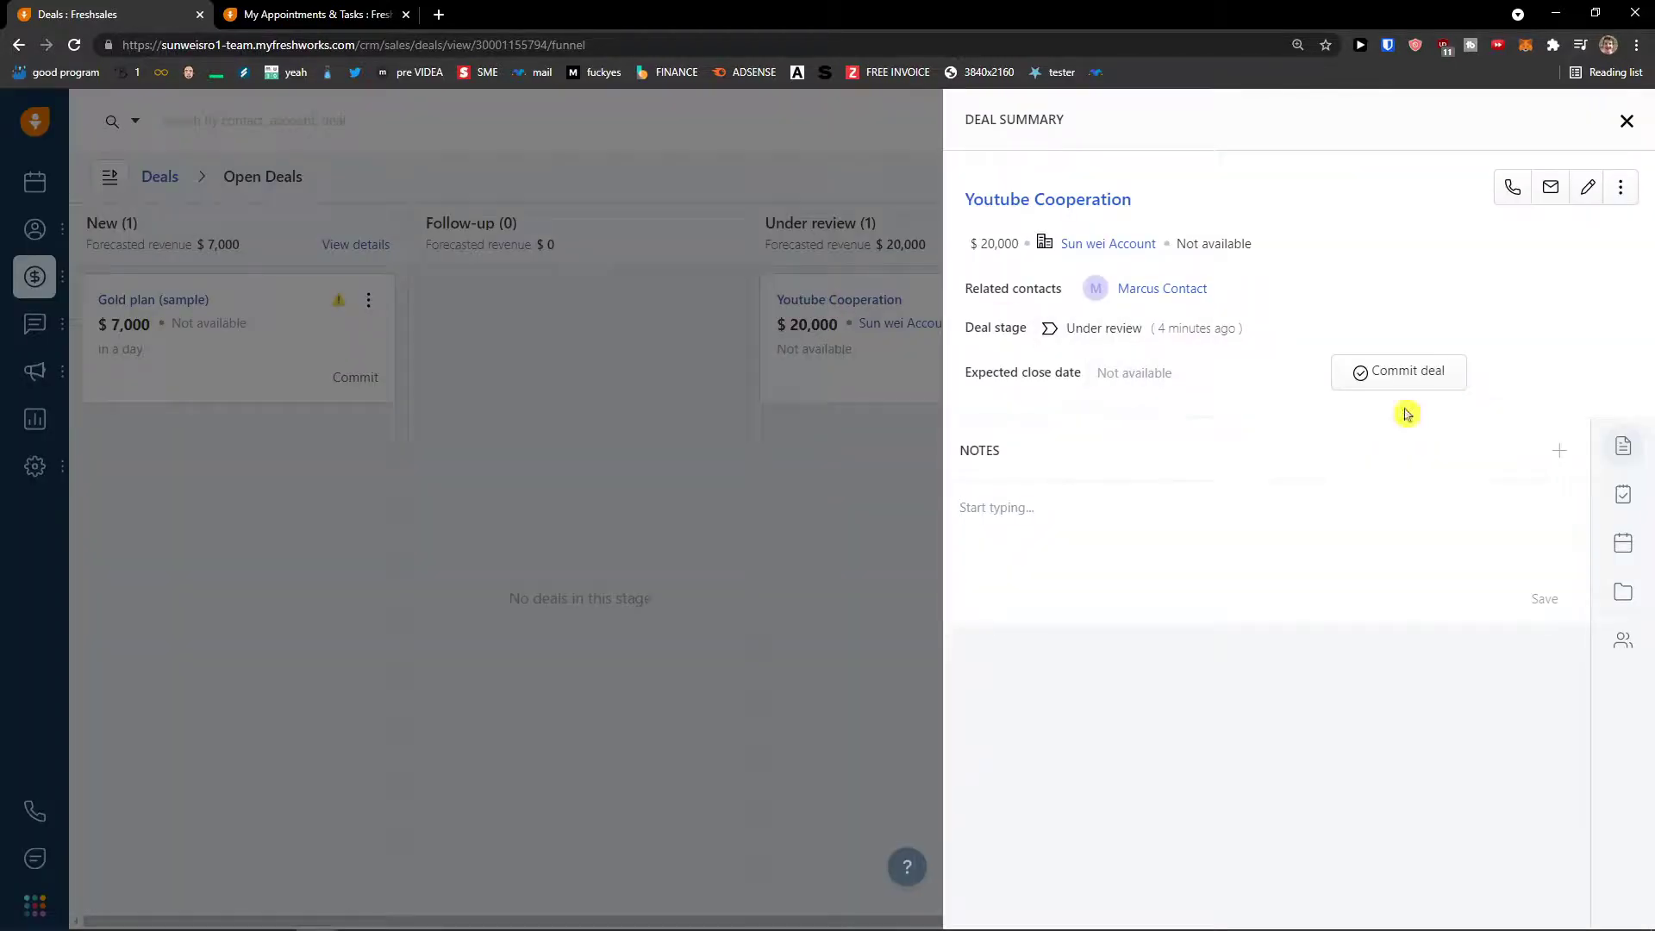
pyautogui.click(1623, 542)
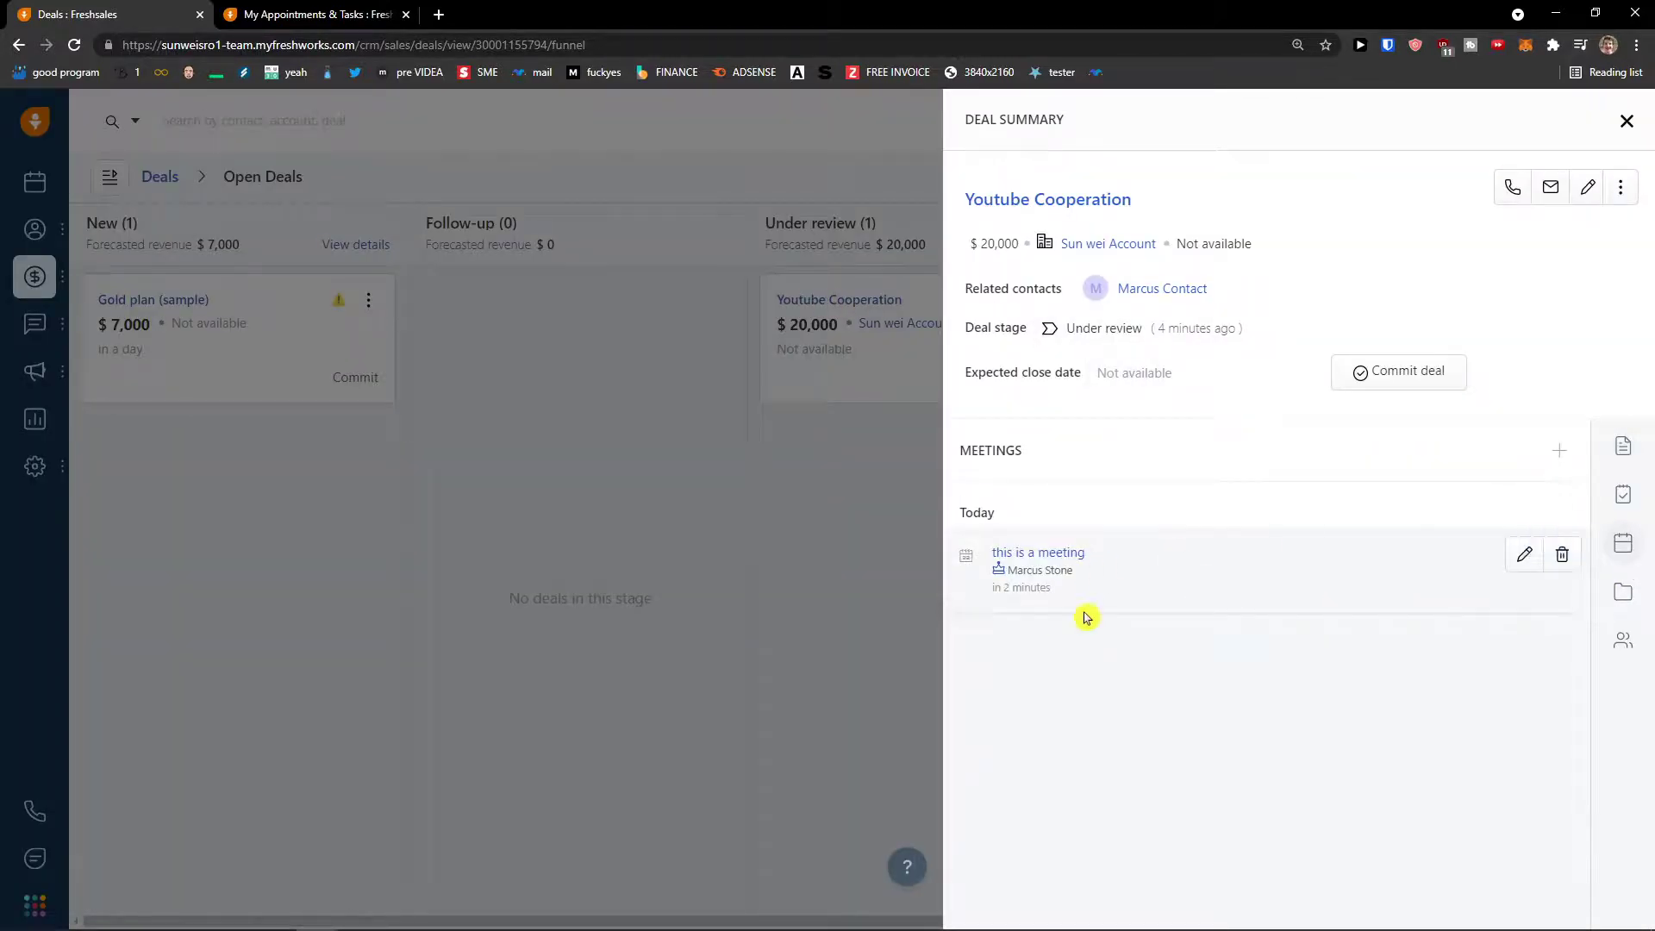
# - Enlarge the page, close the deal summary and bring up the quick-create options
pyautogui.hotkey('ctrl', '+')
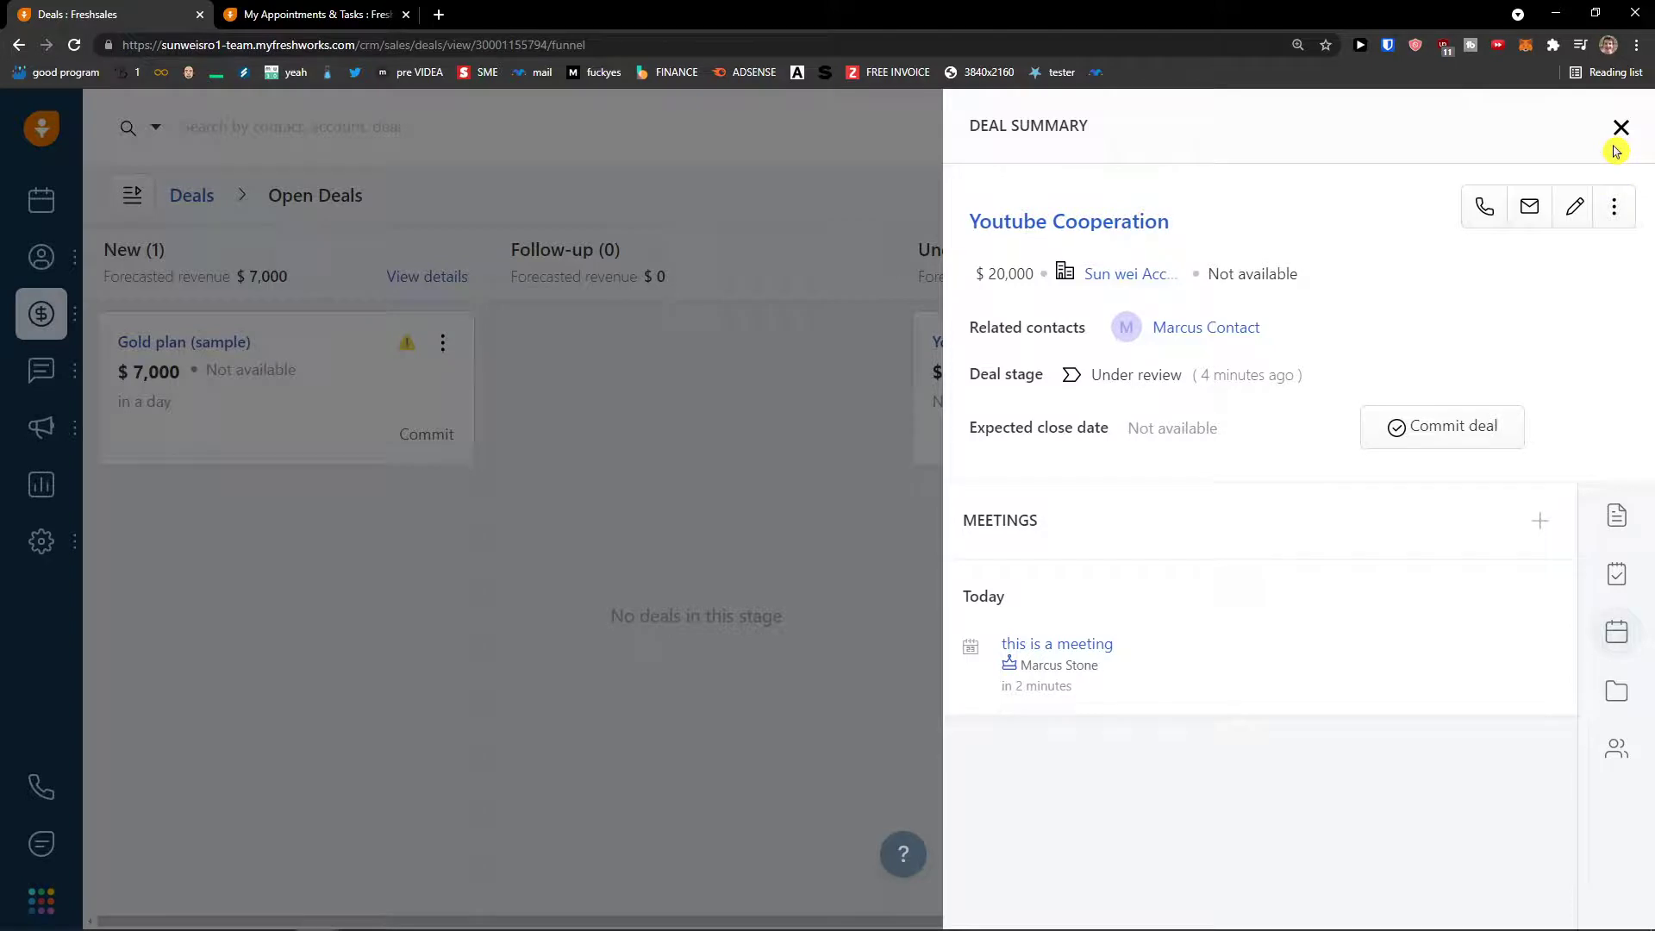
pyautogui.click(1619, 128)
pyautogui.click(1350, 129)
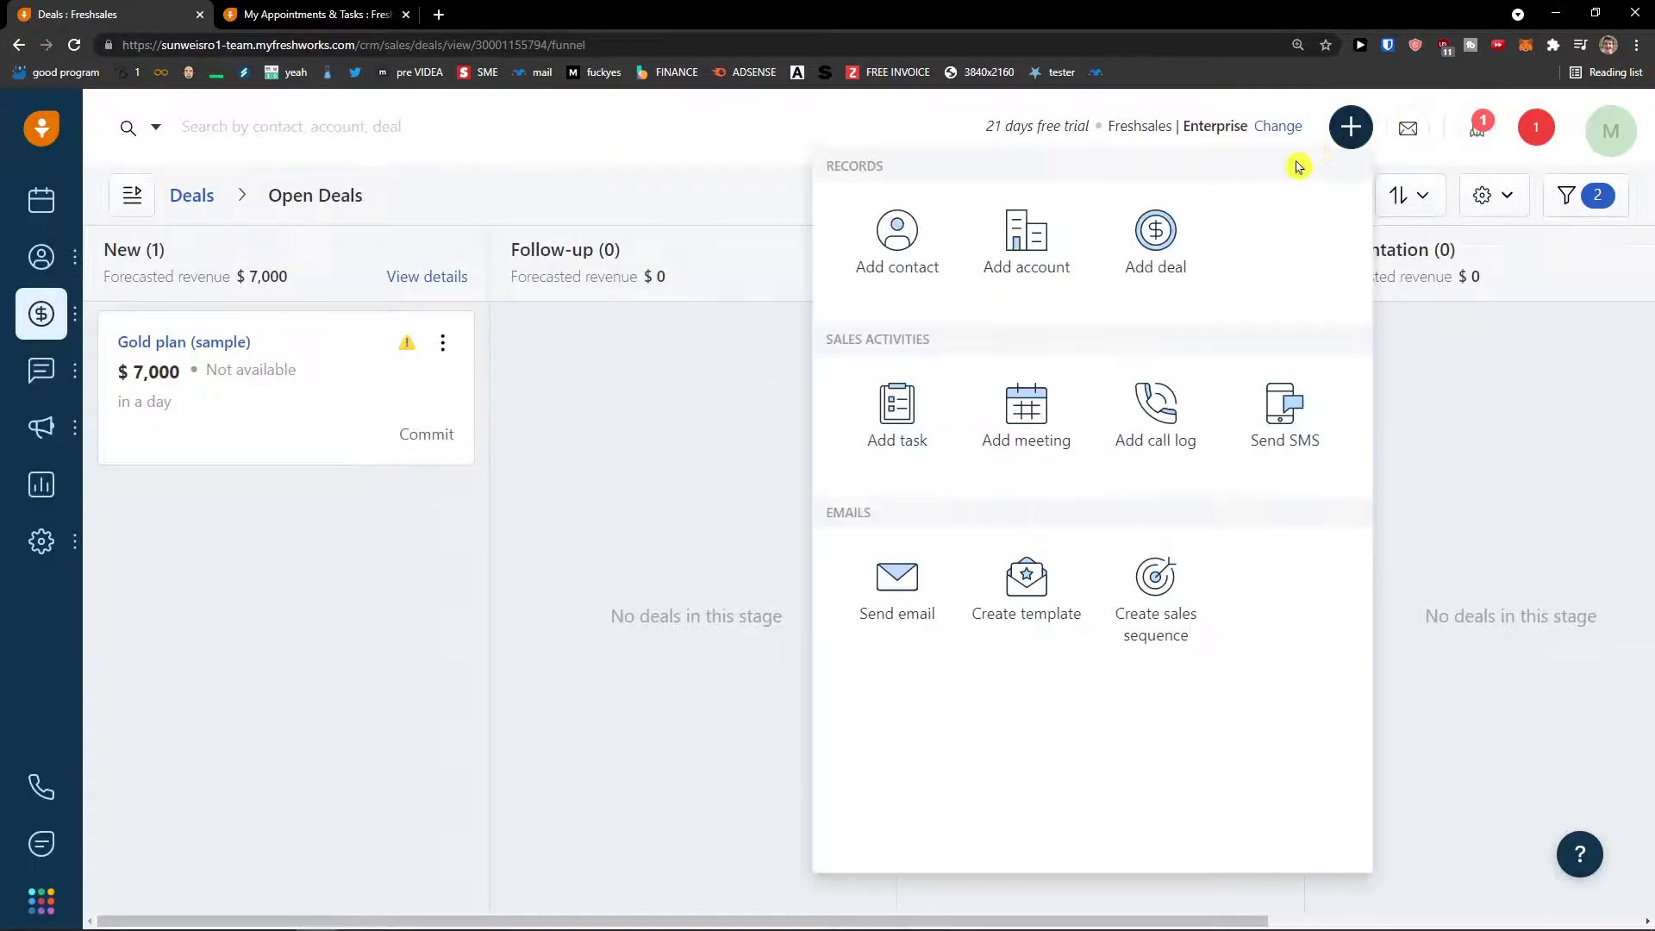
# - Start a call log with type Outgoing and outcome Interested, linked to an existing contact
pyautogui.click(1143, 402)
pyautogui.click(1193, 256)
pyautogui.click(1089, 325)
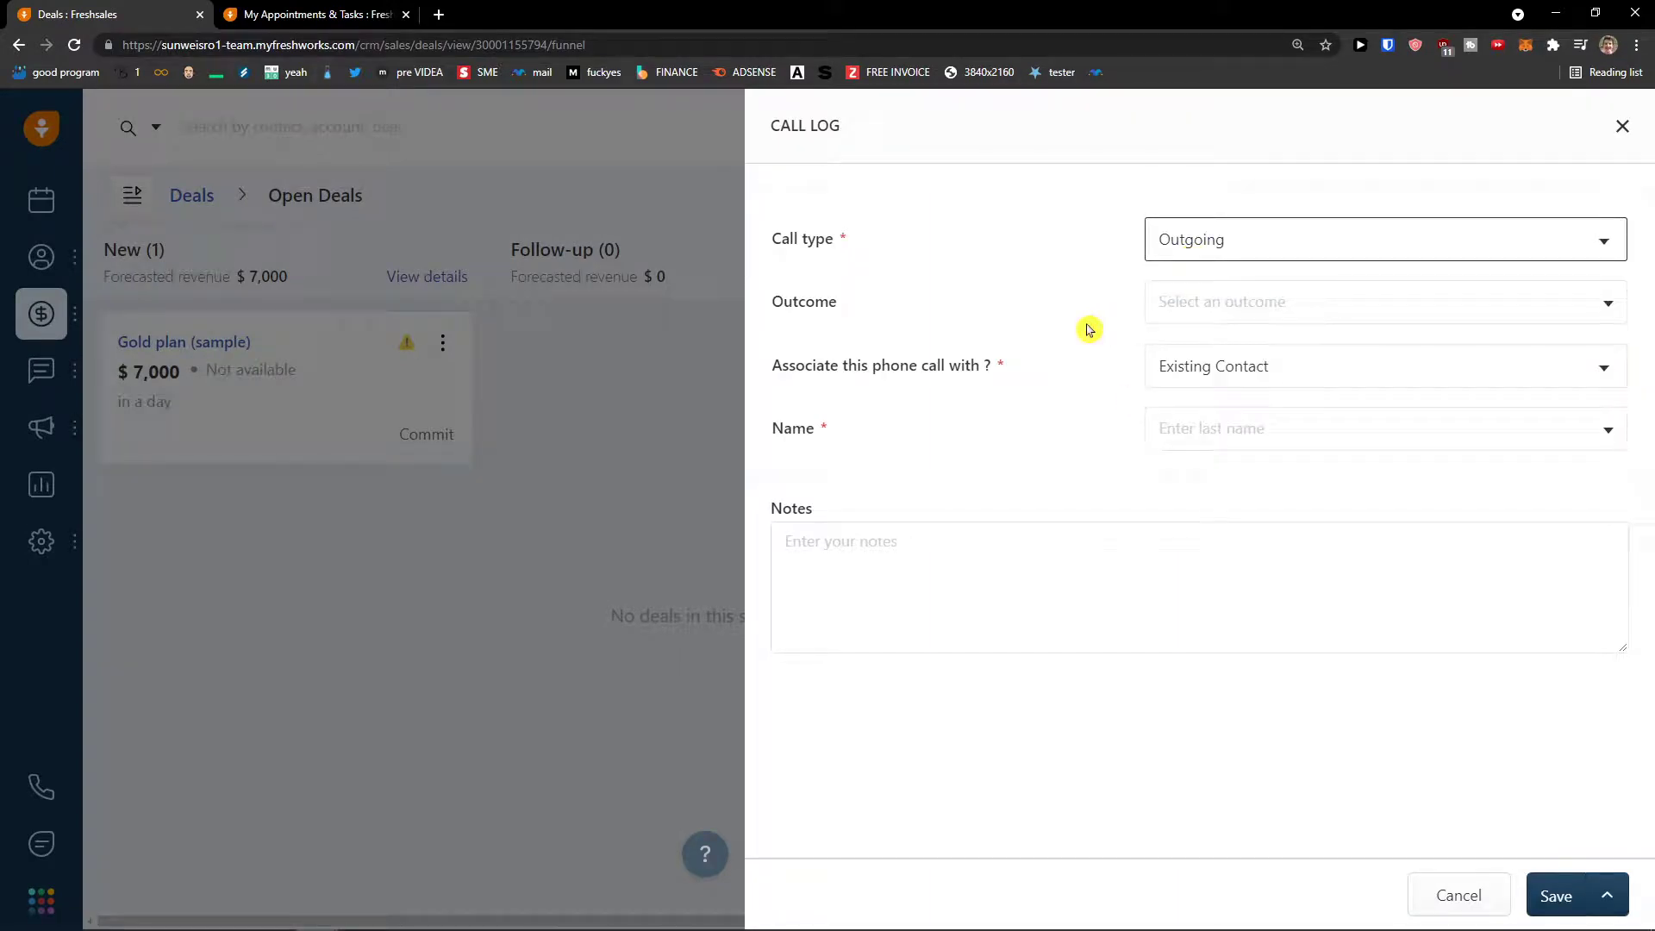
pyautogui.click(1204, 305)
pyautogui.click(1258, 391)
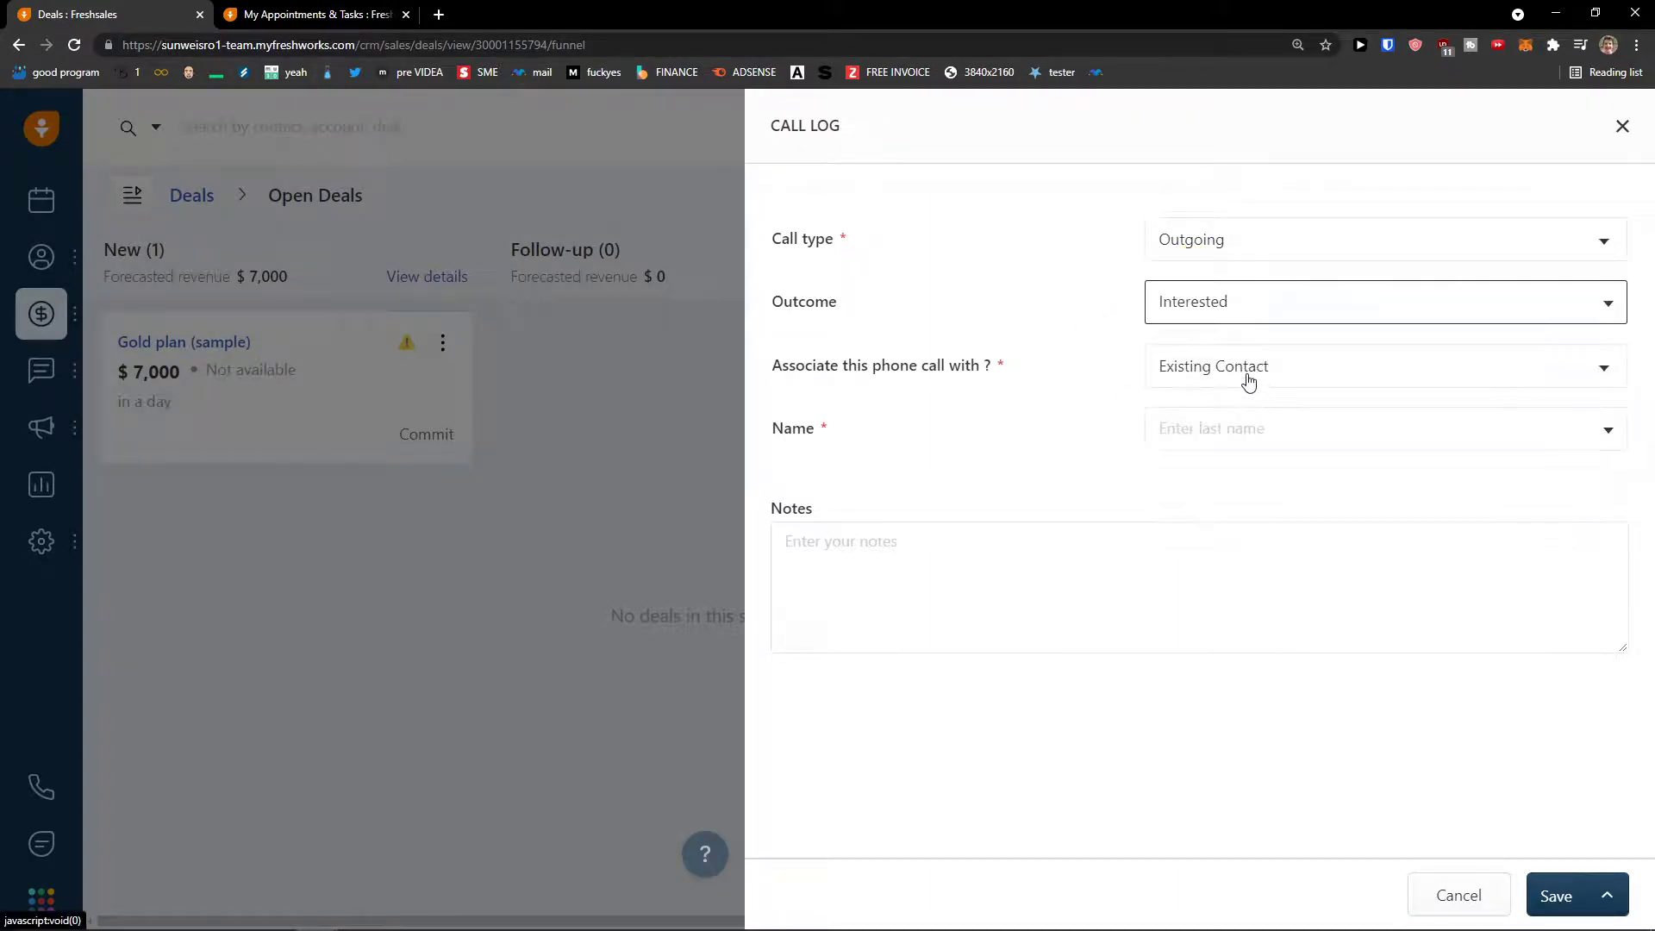
pyautogui.click(1244, 372)
pyautogui.click(1239, 375)
pyautogui.click(1227, 438)
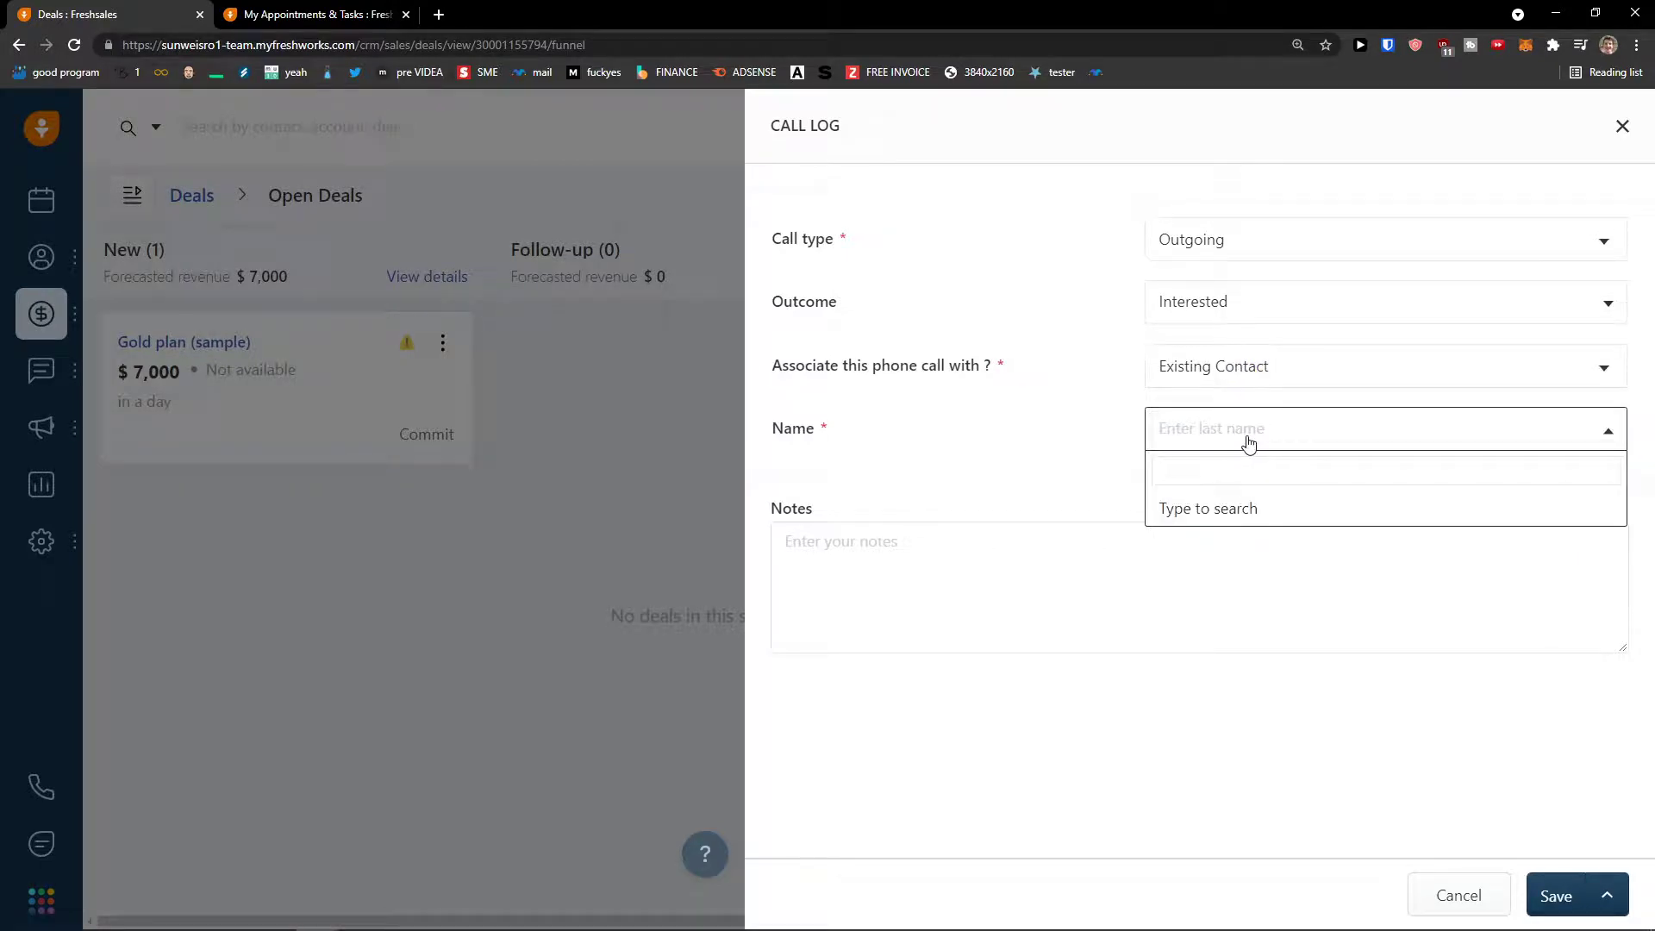
pyautogui.write('marc')
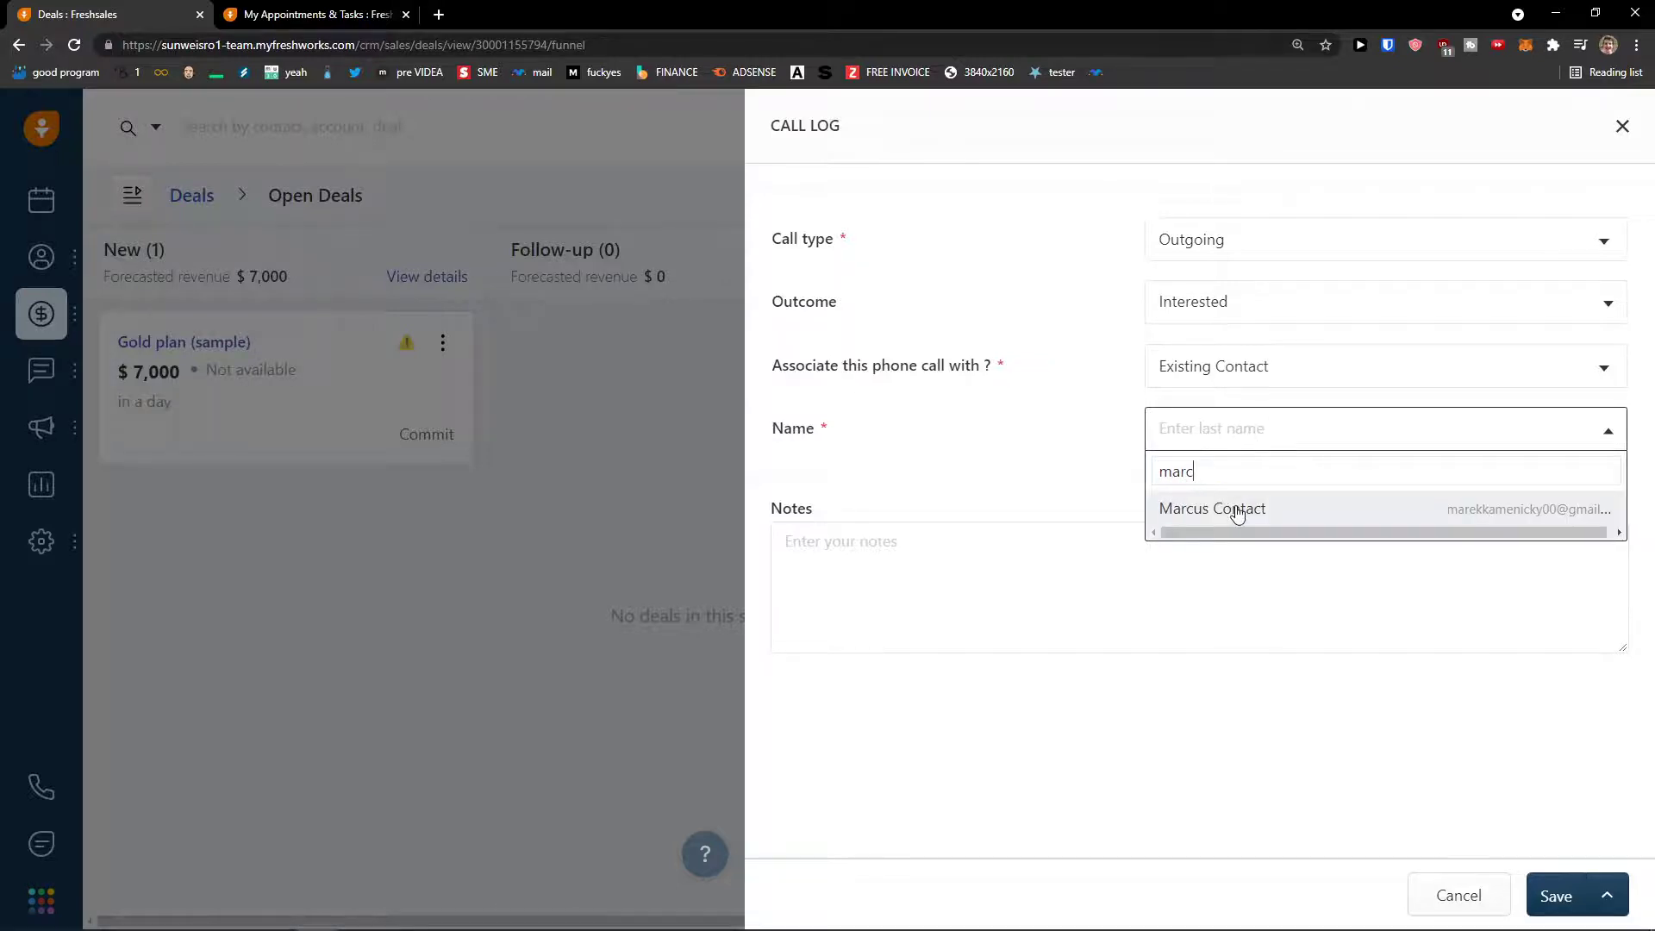
pyautogui.click(1237, 511)
# - Switch the call's association to an existing deal and attempt to save the log
pyautogui.click(1202, 379)
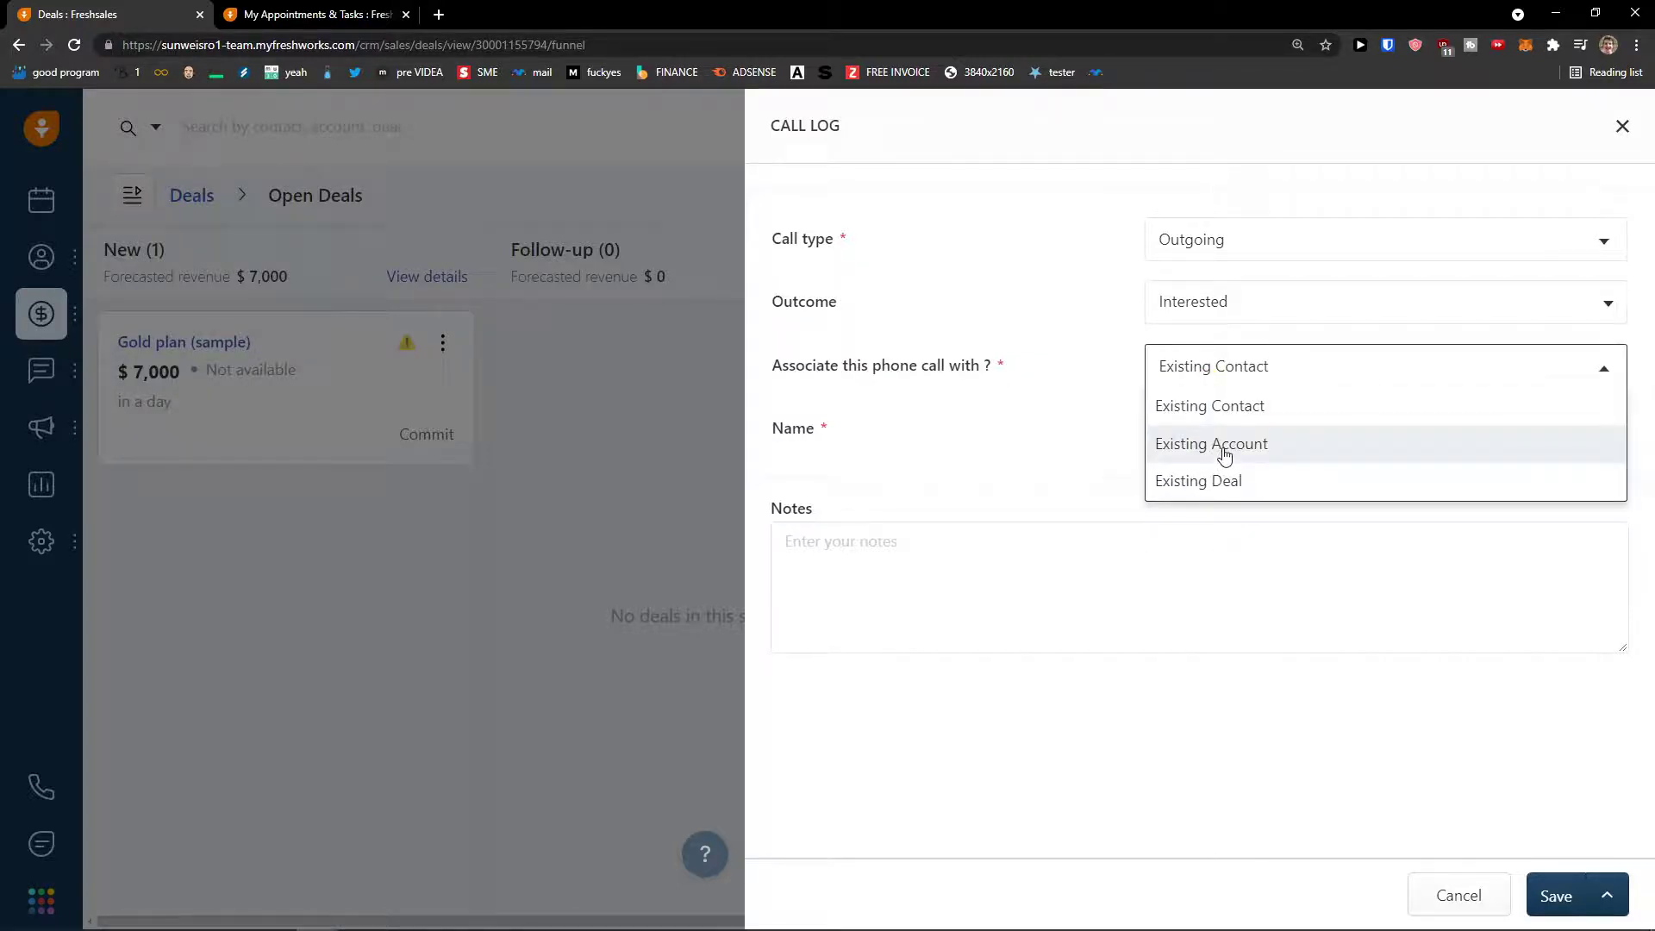
pyautogui.click(1200, 412)
pyautogui.click(1163, 369)
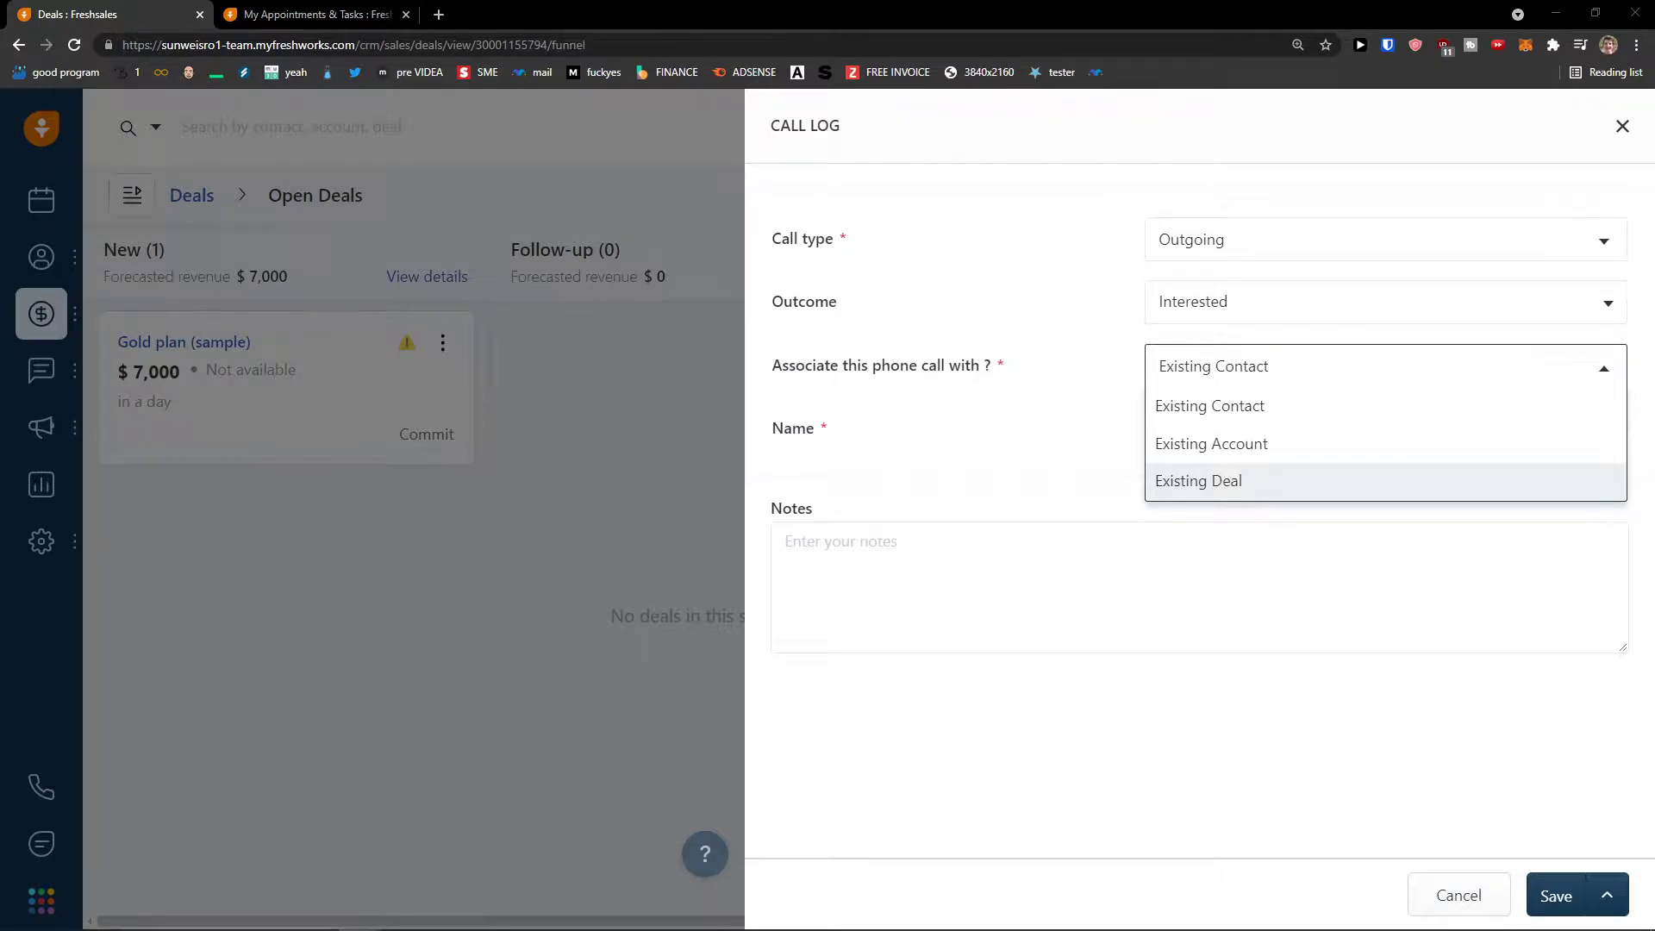
pyautogui.click(1181, 477)
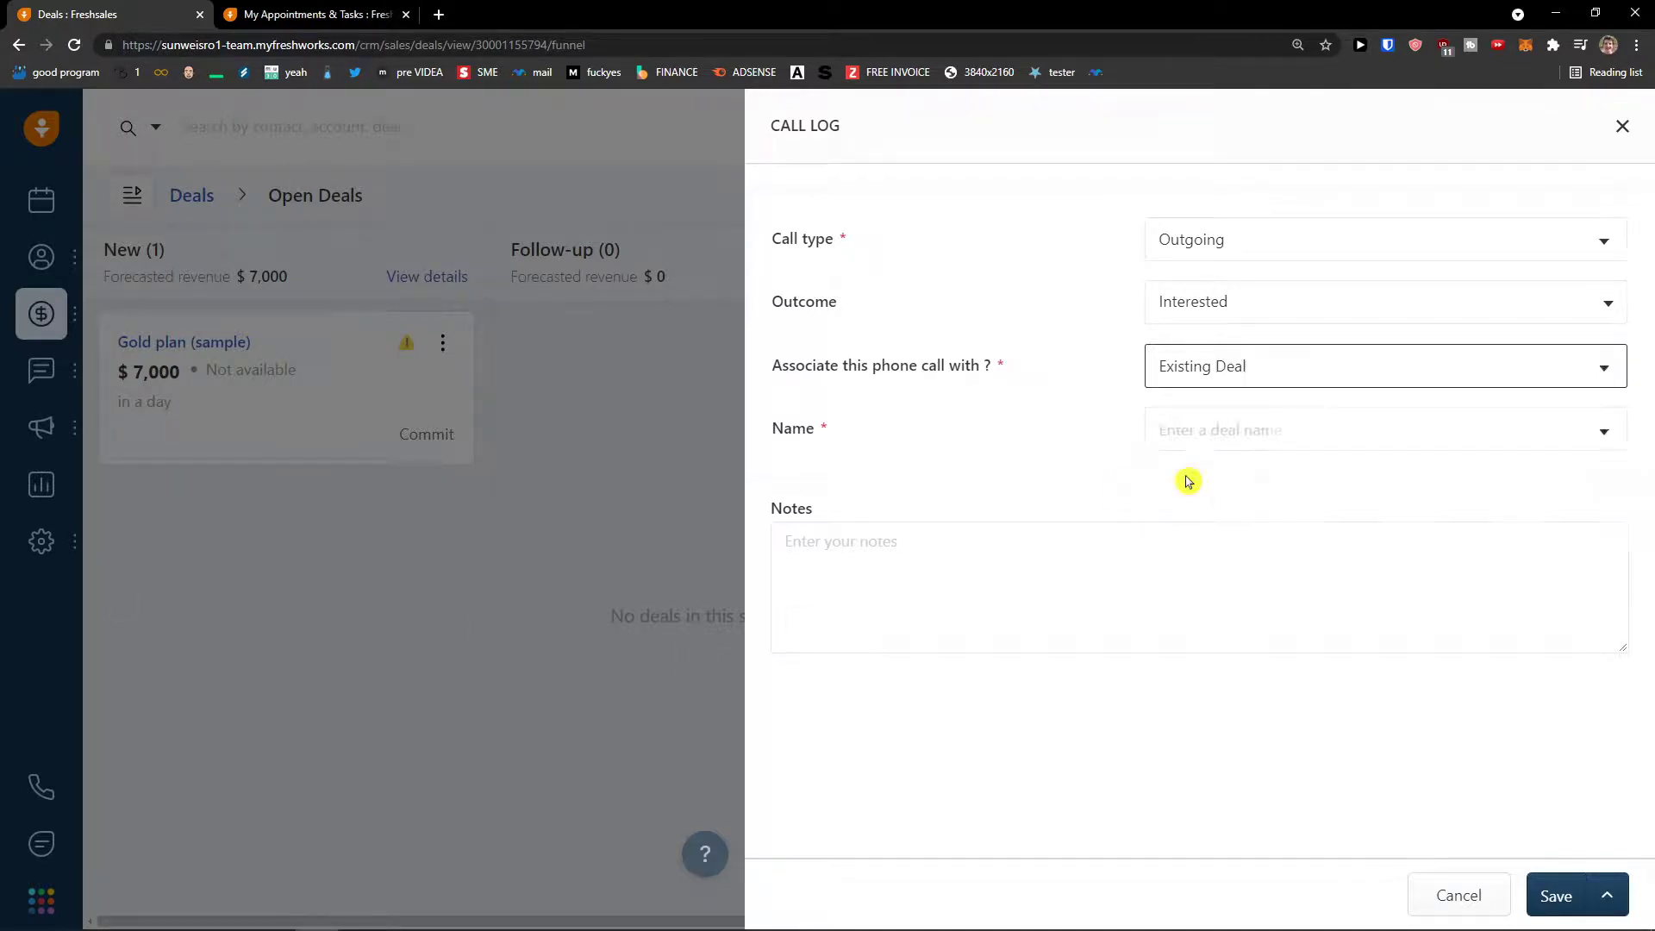
pyautogui.click(1309, 372)
pyautogui.click(1505, 684)
pyautogui.click(1561, 877)
# - Revert the association to an existing contact and choose the contact the call was with
pyautogui.click(1251, 449)
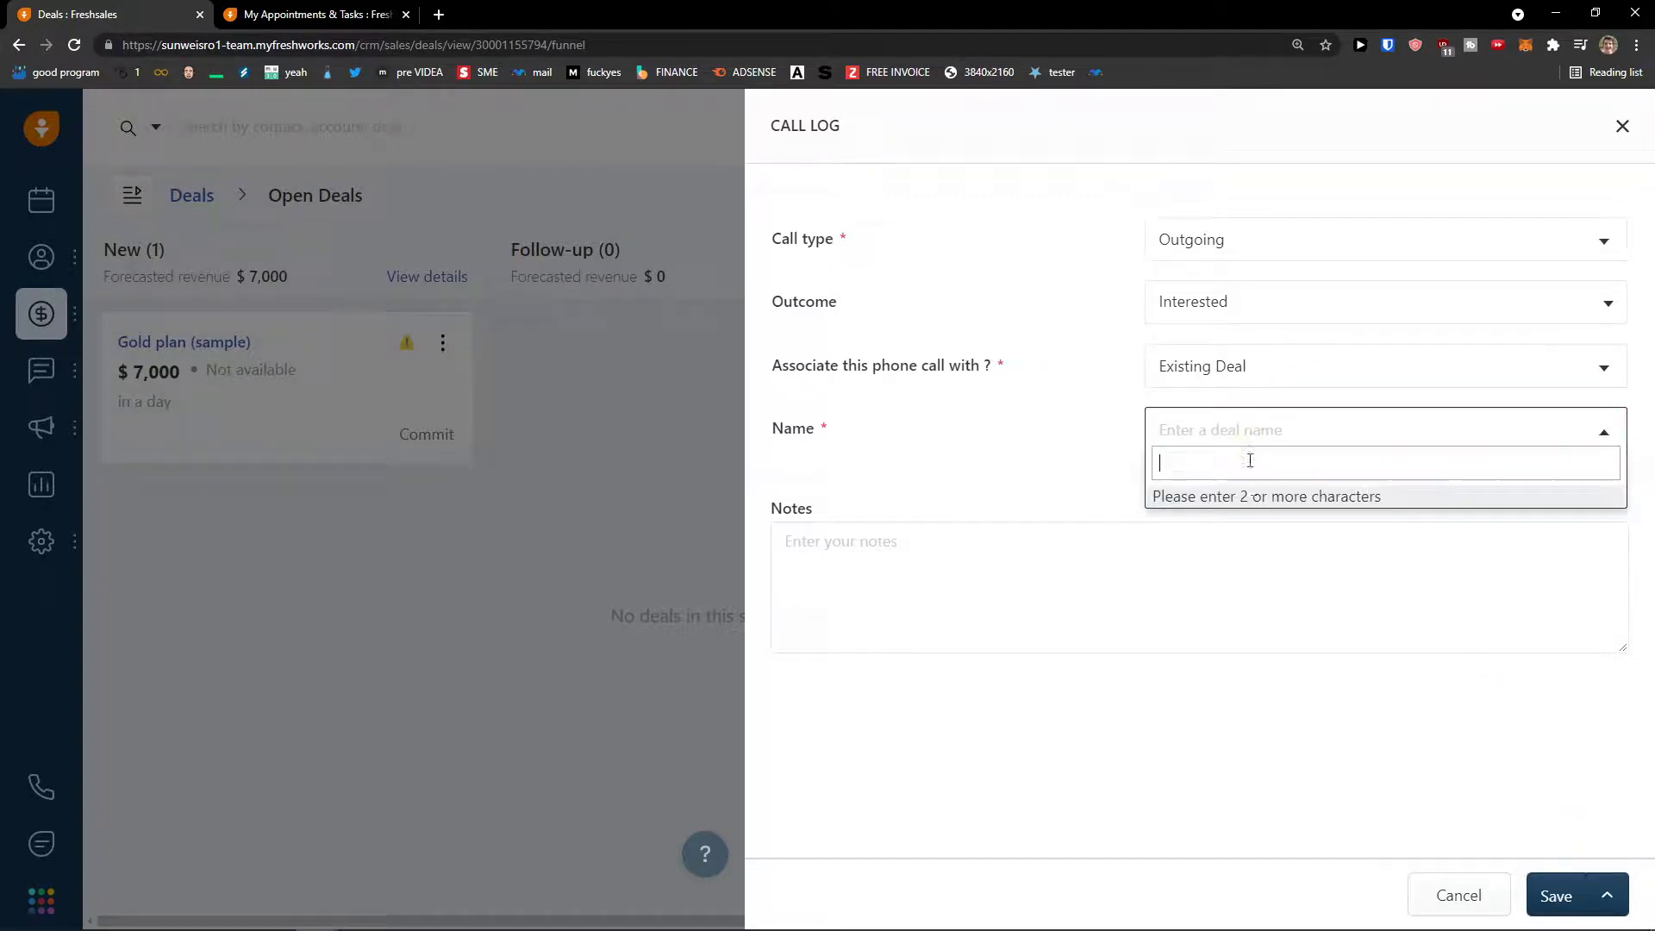
pyautogui.click(1238, 398)
pyautogui.click(1237, 427)
pyautogui.write('g')
pyautogui.click(1238, 393)
pyautogui.click(1246, 373)
pyautogui.click(1241, 403)
pyautogui.click(1251, 427)
pyautogui.write('marcu')
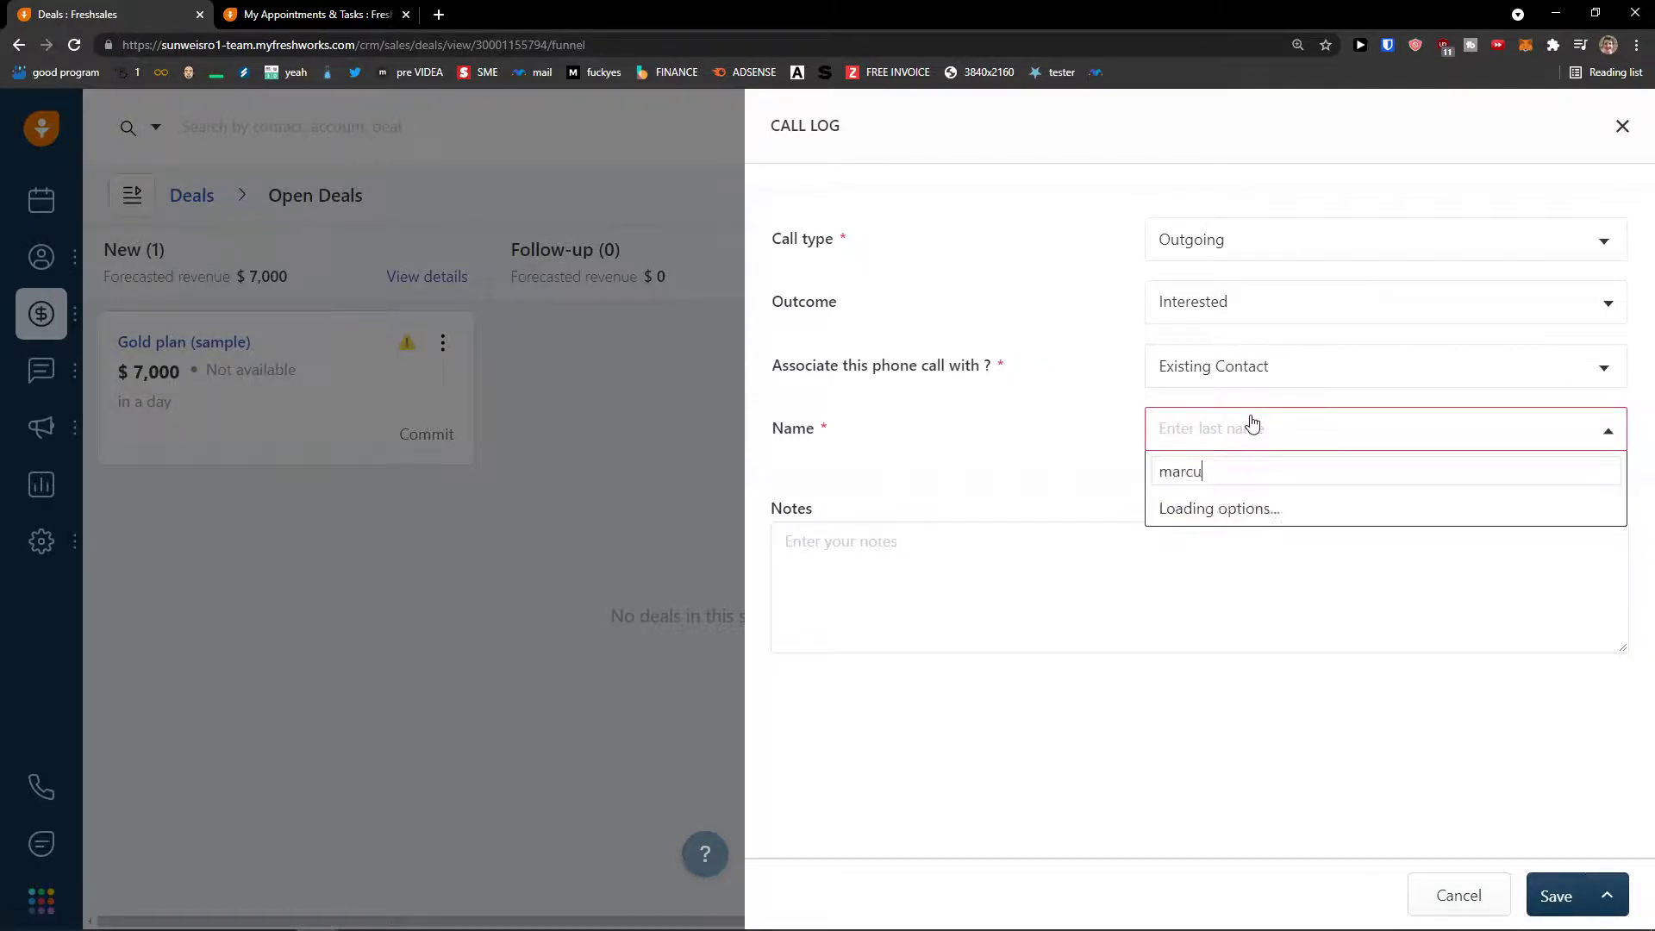
pyautogui.click(1267, 508)
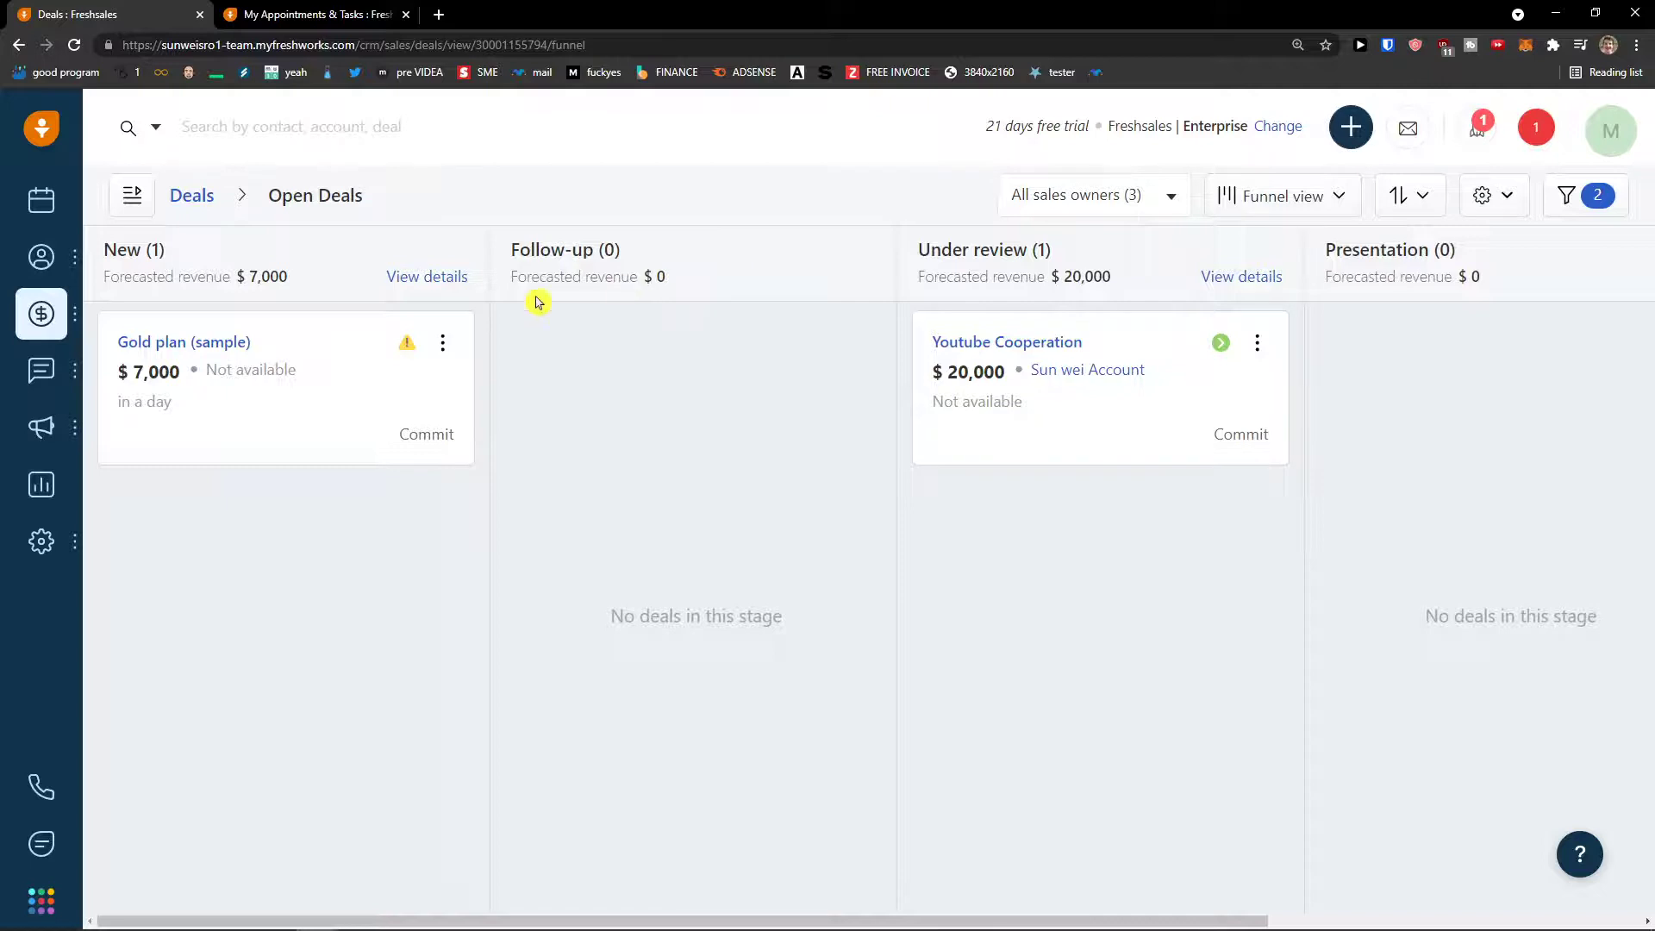
# - Open the contact's detail page from the contacts list and scroll through the record
pyautogui.moveTo(40, 287)
pyautogui.click(178, 321)
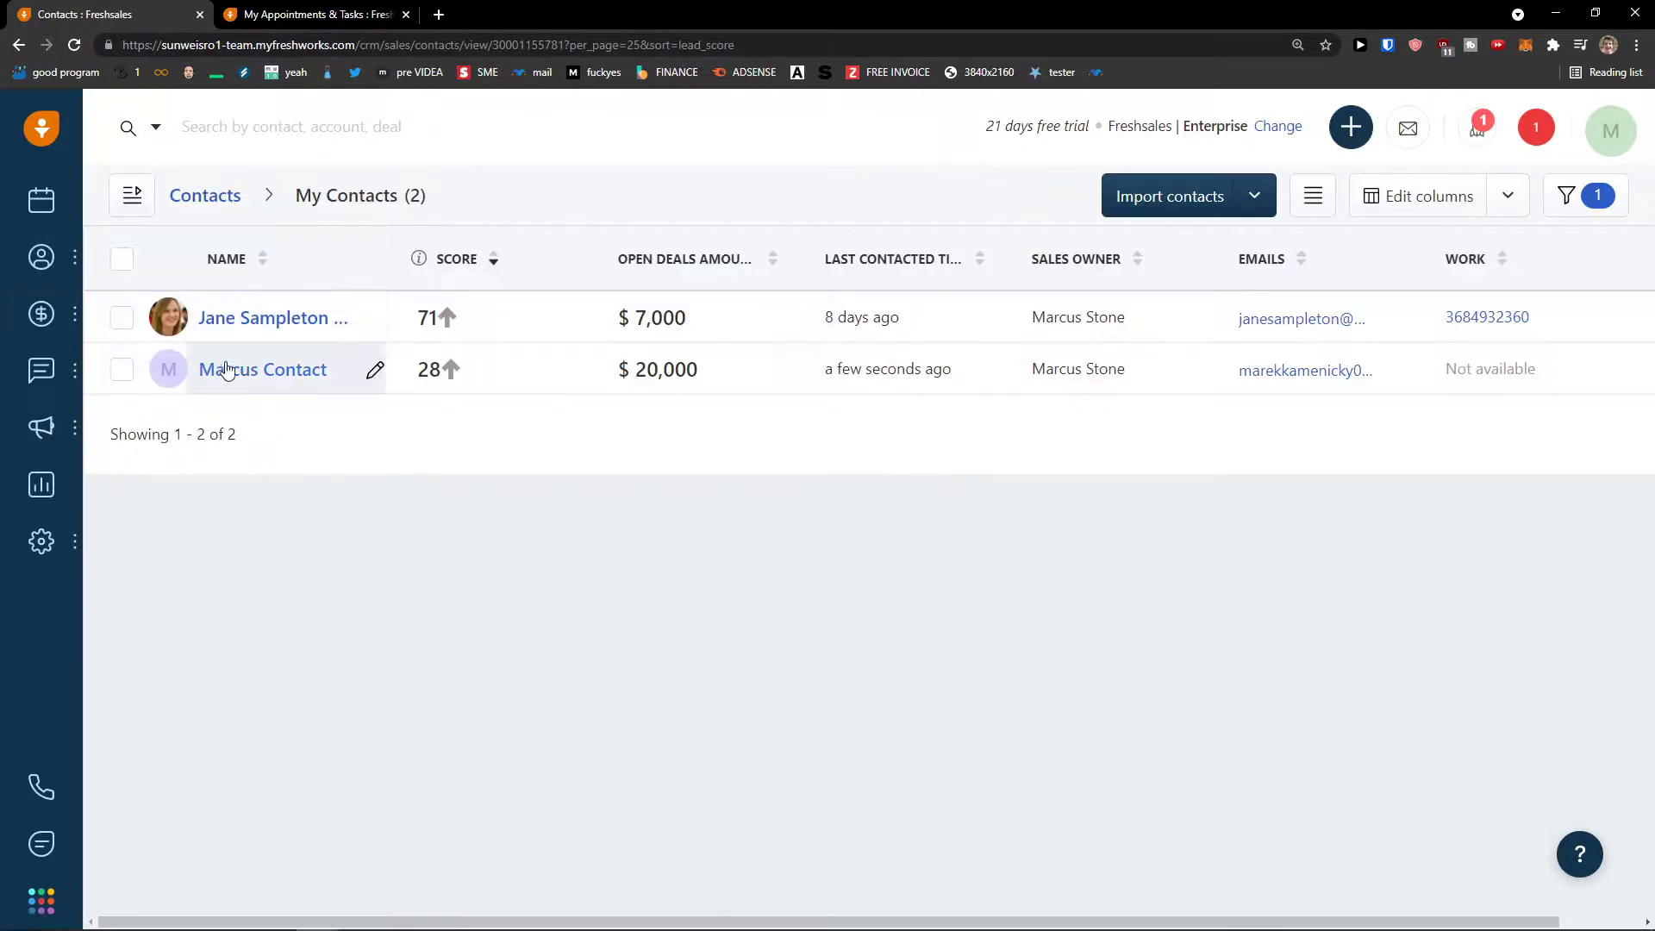
pyautogui.click(229, 371)
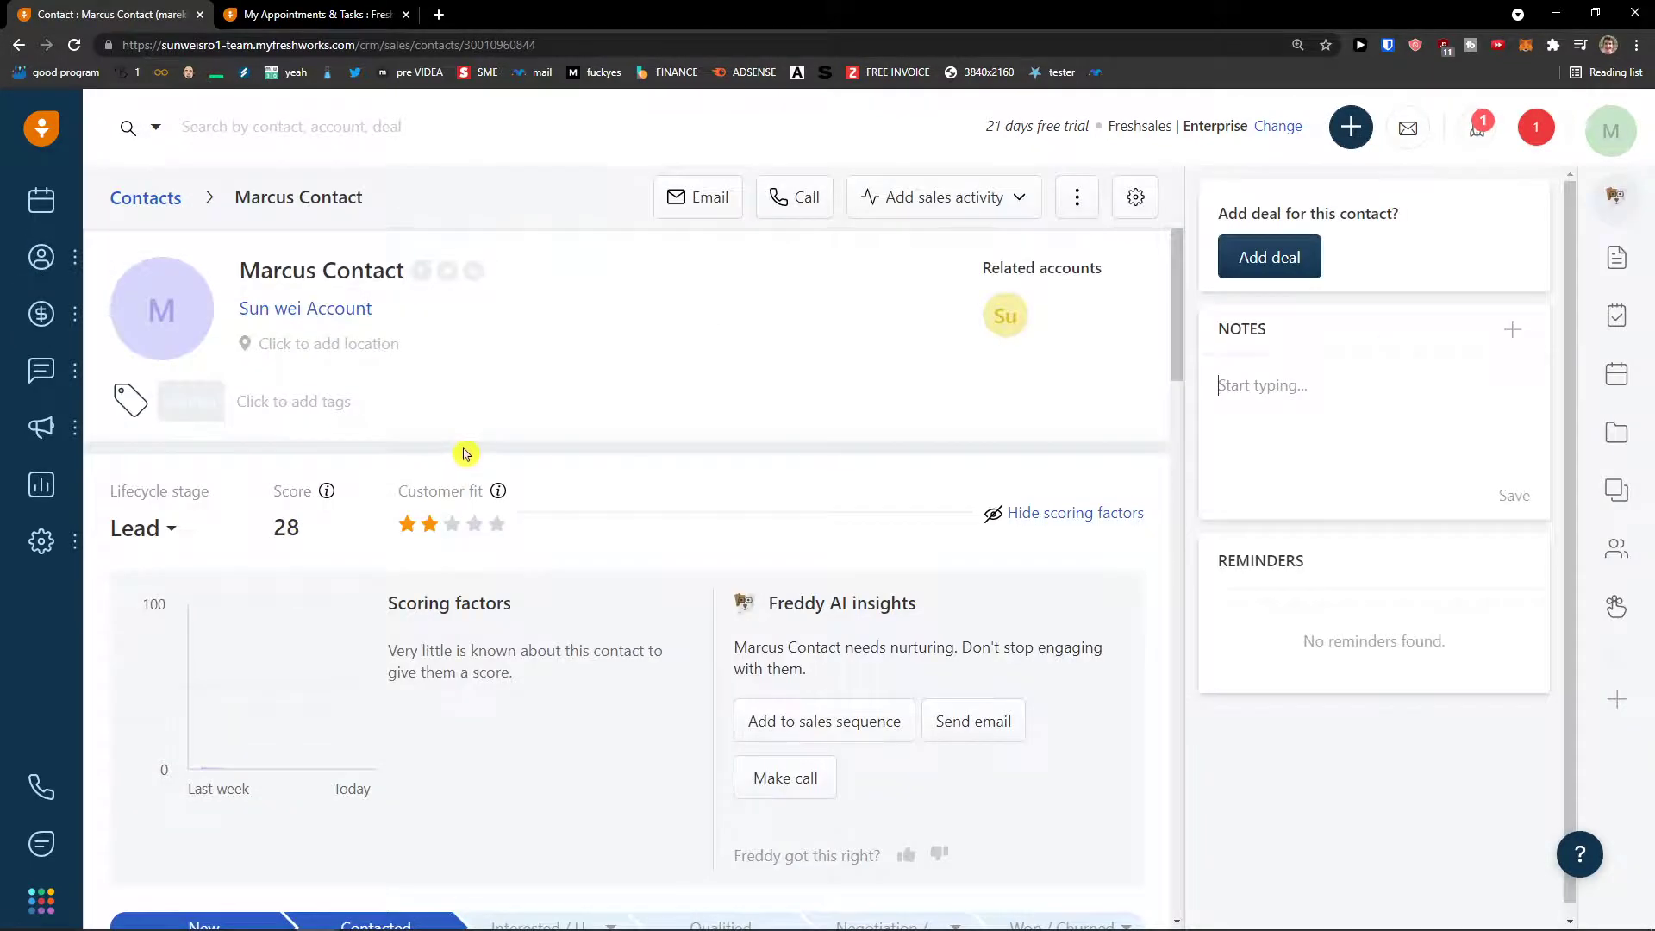
pyautogui.scroll(-12, 423, 440)
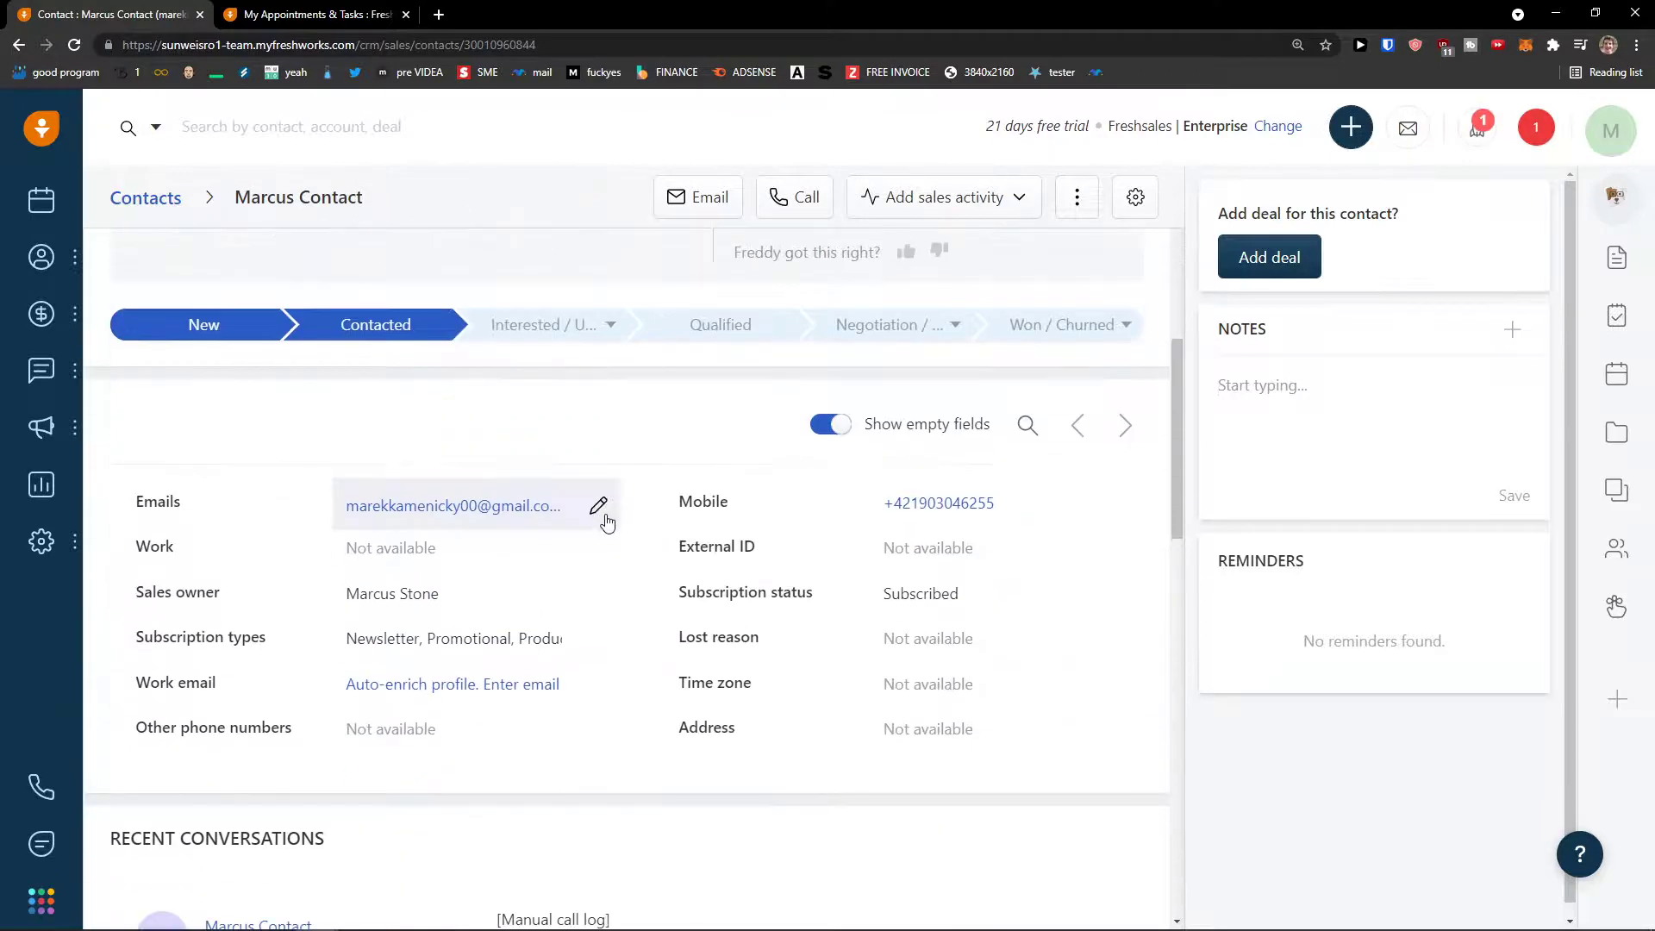
pyautogui.scroll(-6, 575, 503)
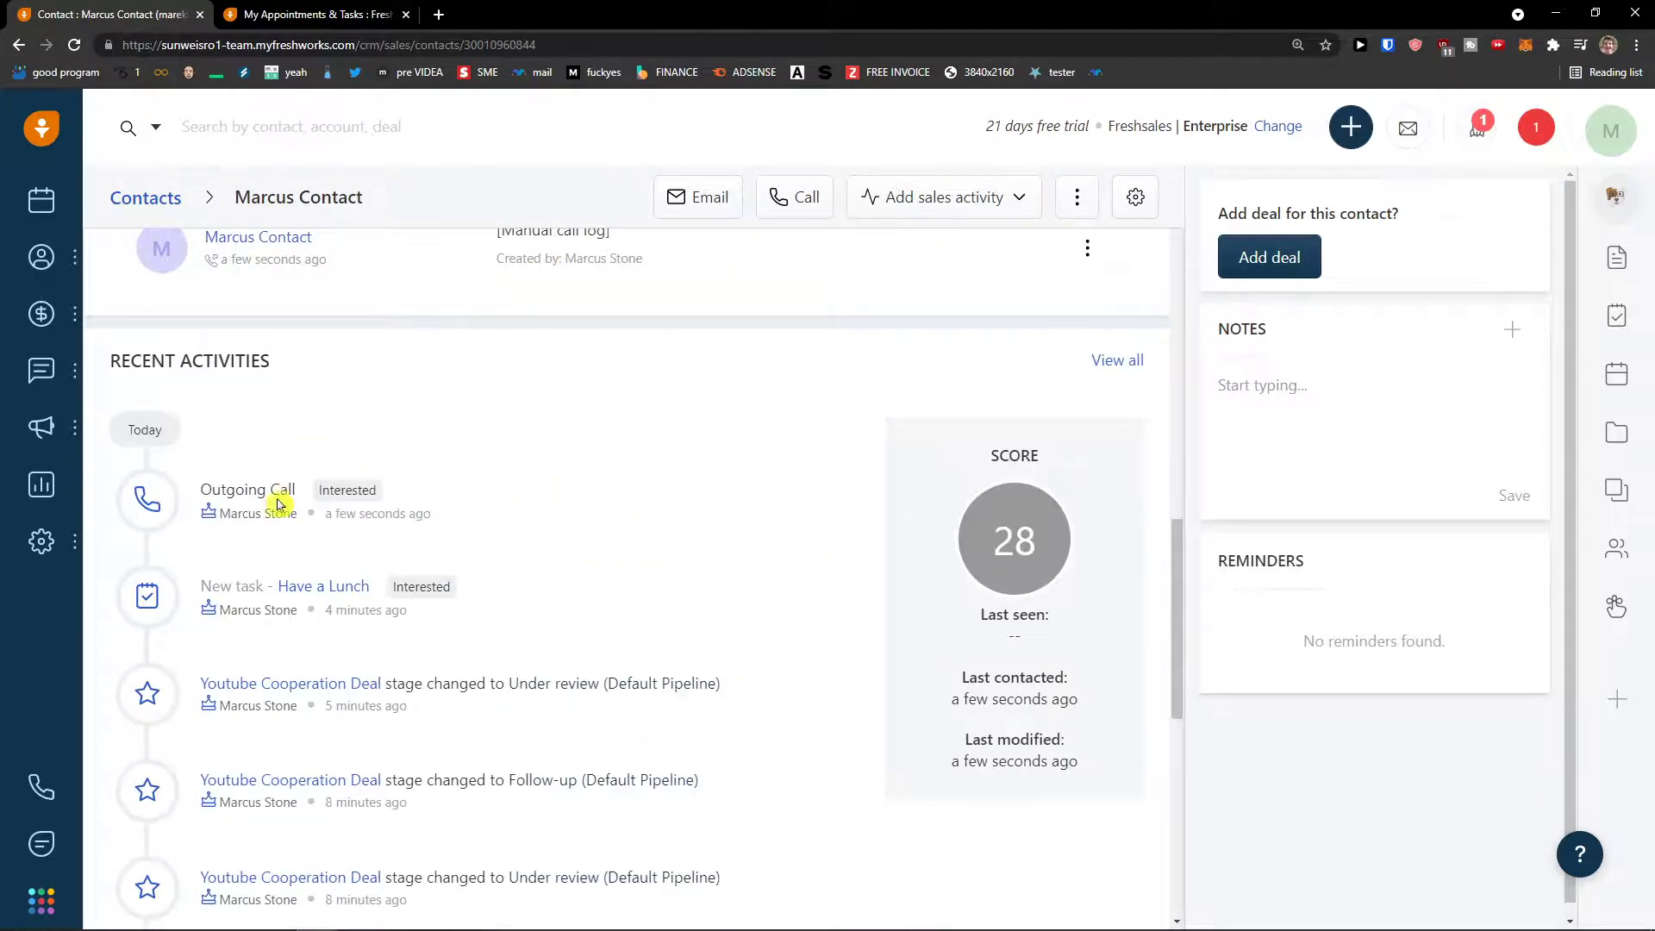
pyautogui.scroll(-1, 259, 507)
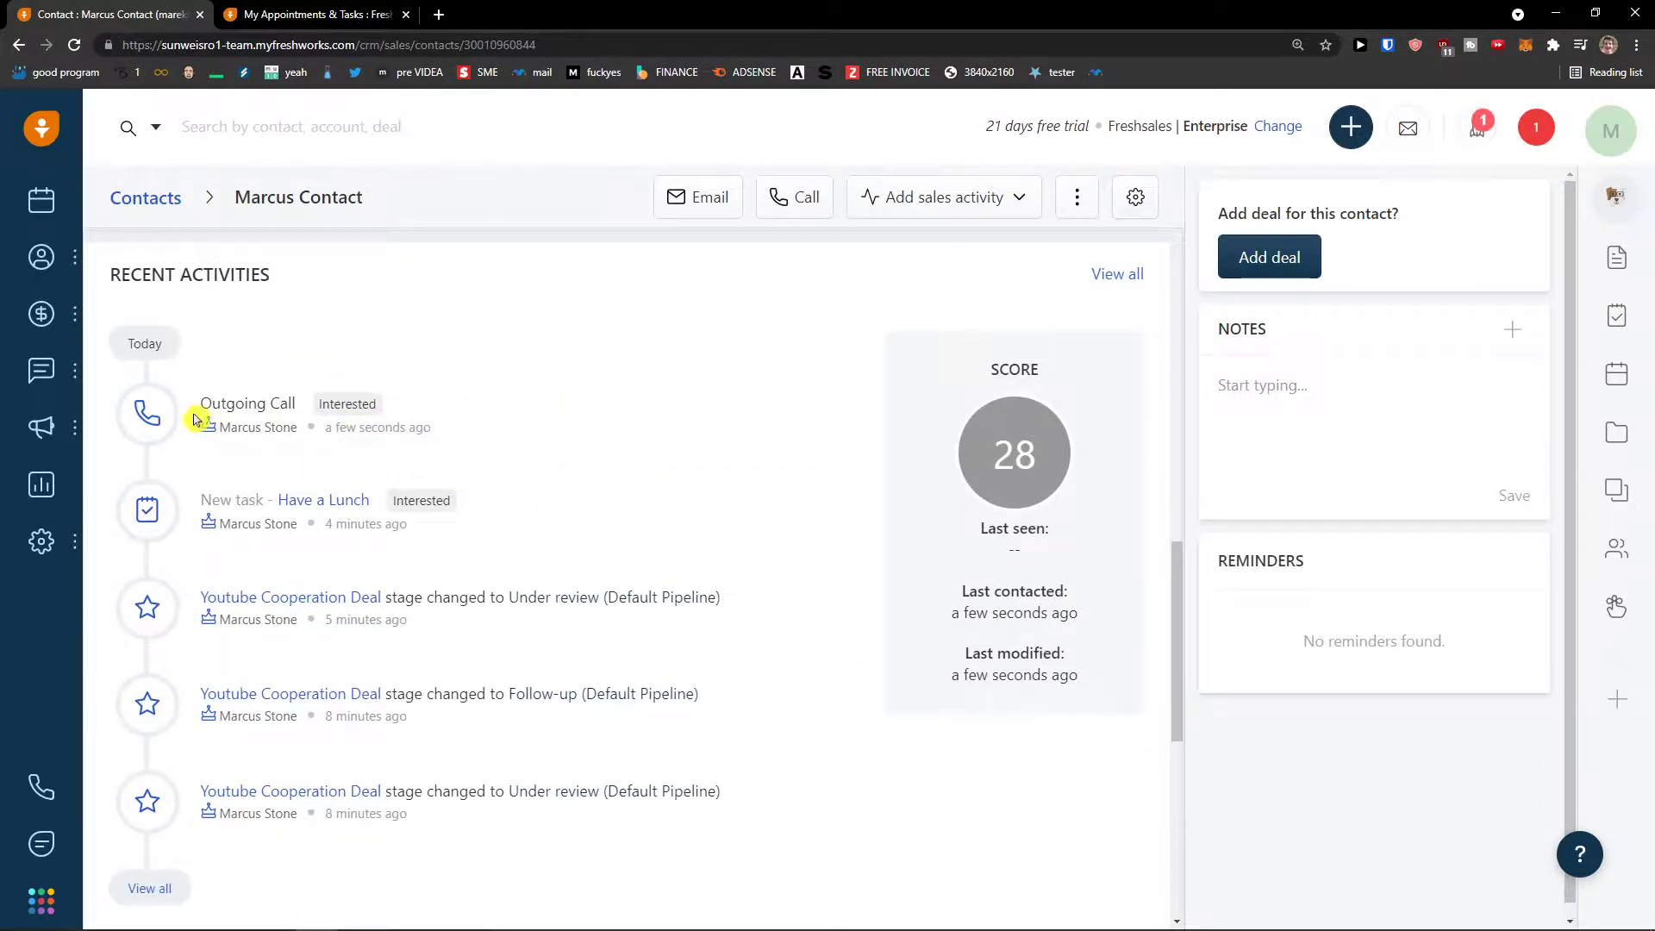
pyautogui.scroll(15, 258, 436)
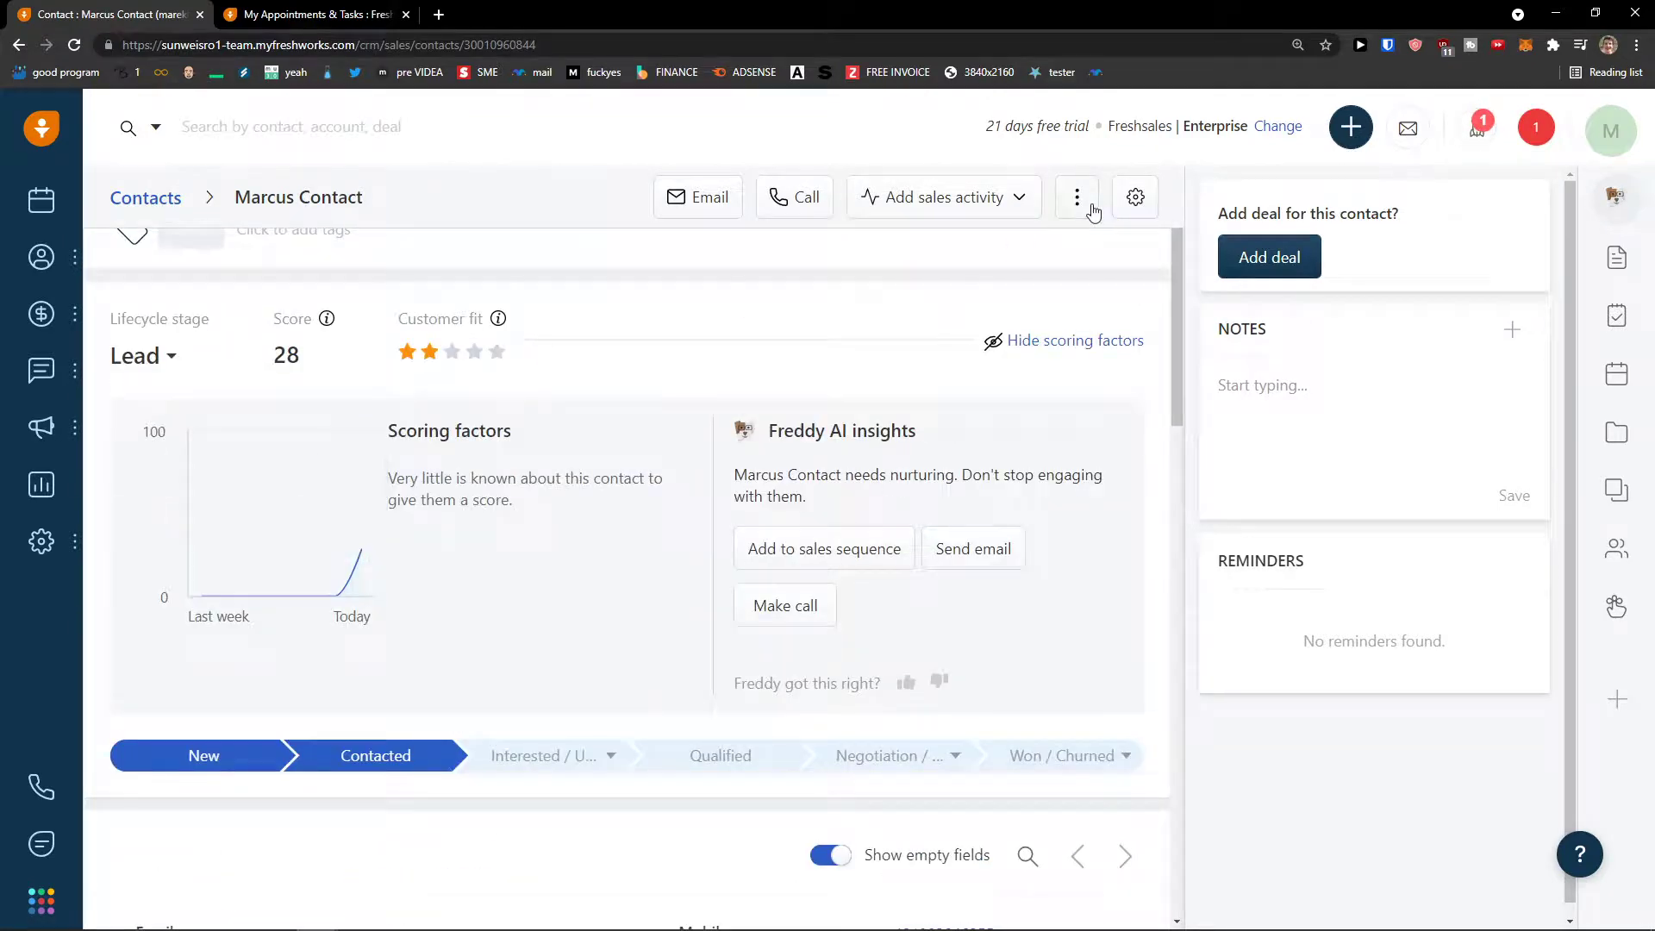
# - Show the contact's meetings, files, then tasks panel listing Have a Lunch due tomorrow
pyautogui.click(1616, 377)
pyautogui.click(1616, 433)
pyautogui.click(1616, 316)
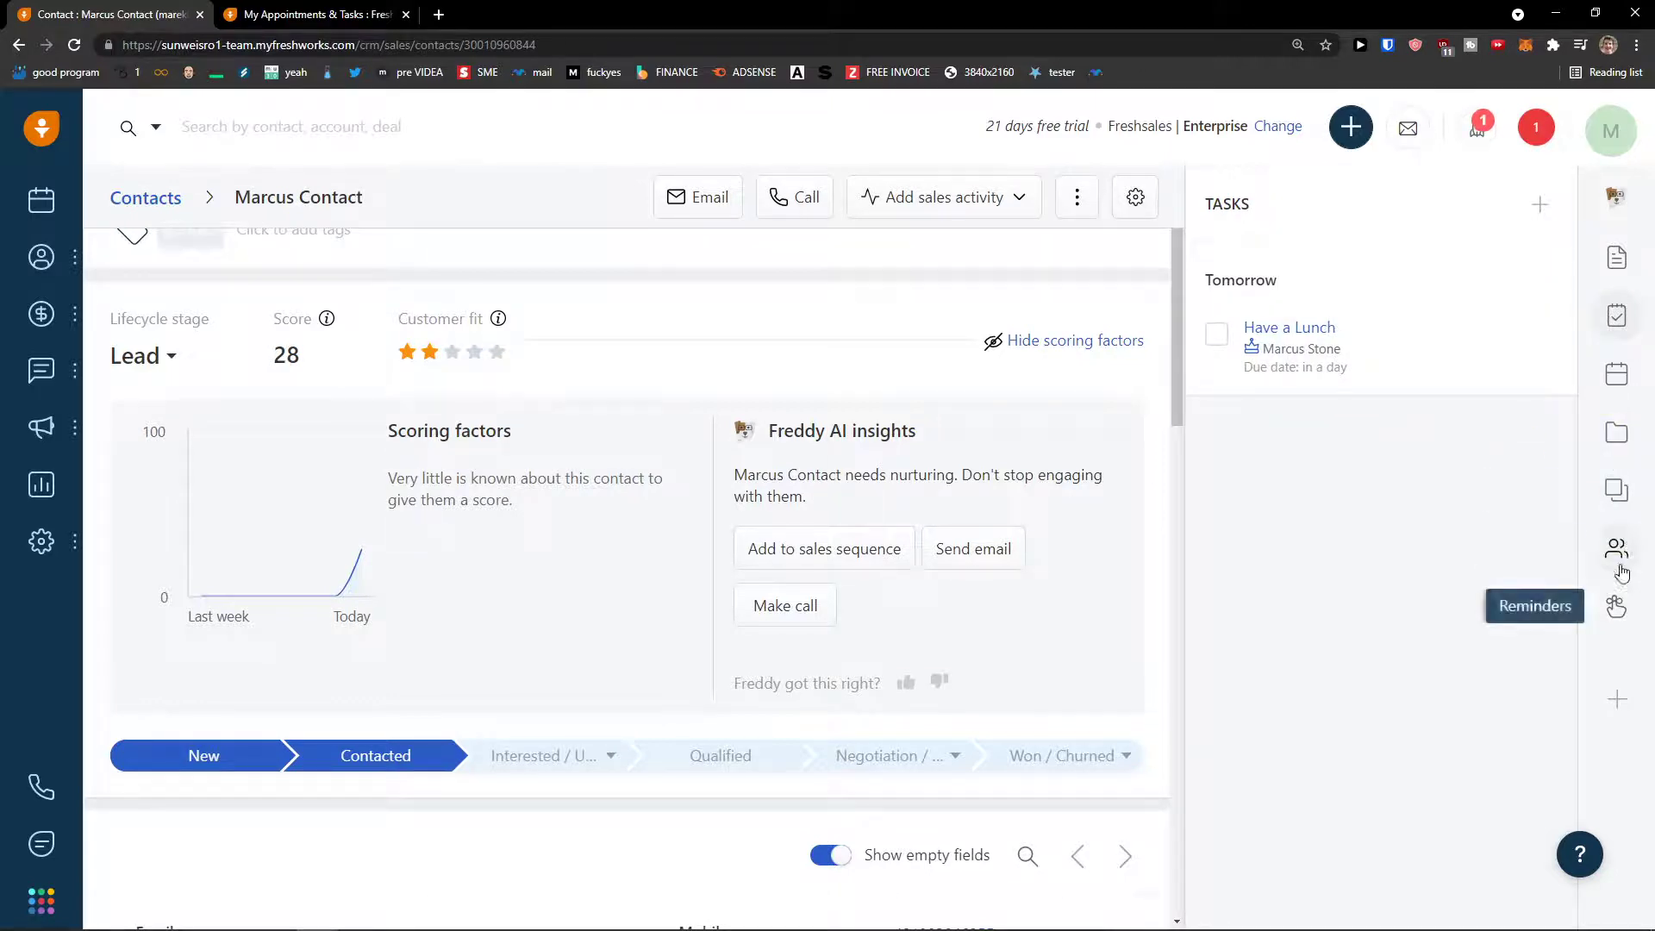
pyautogui.click(1002, 202)
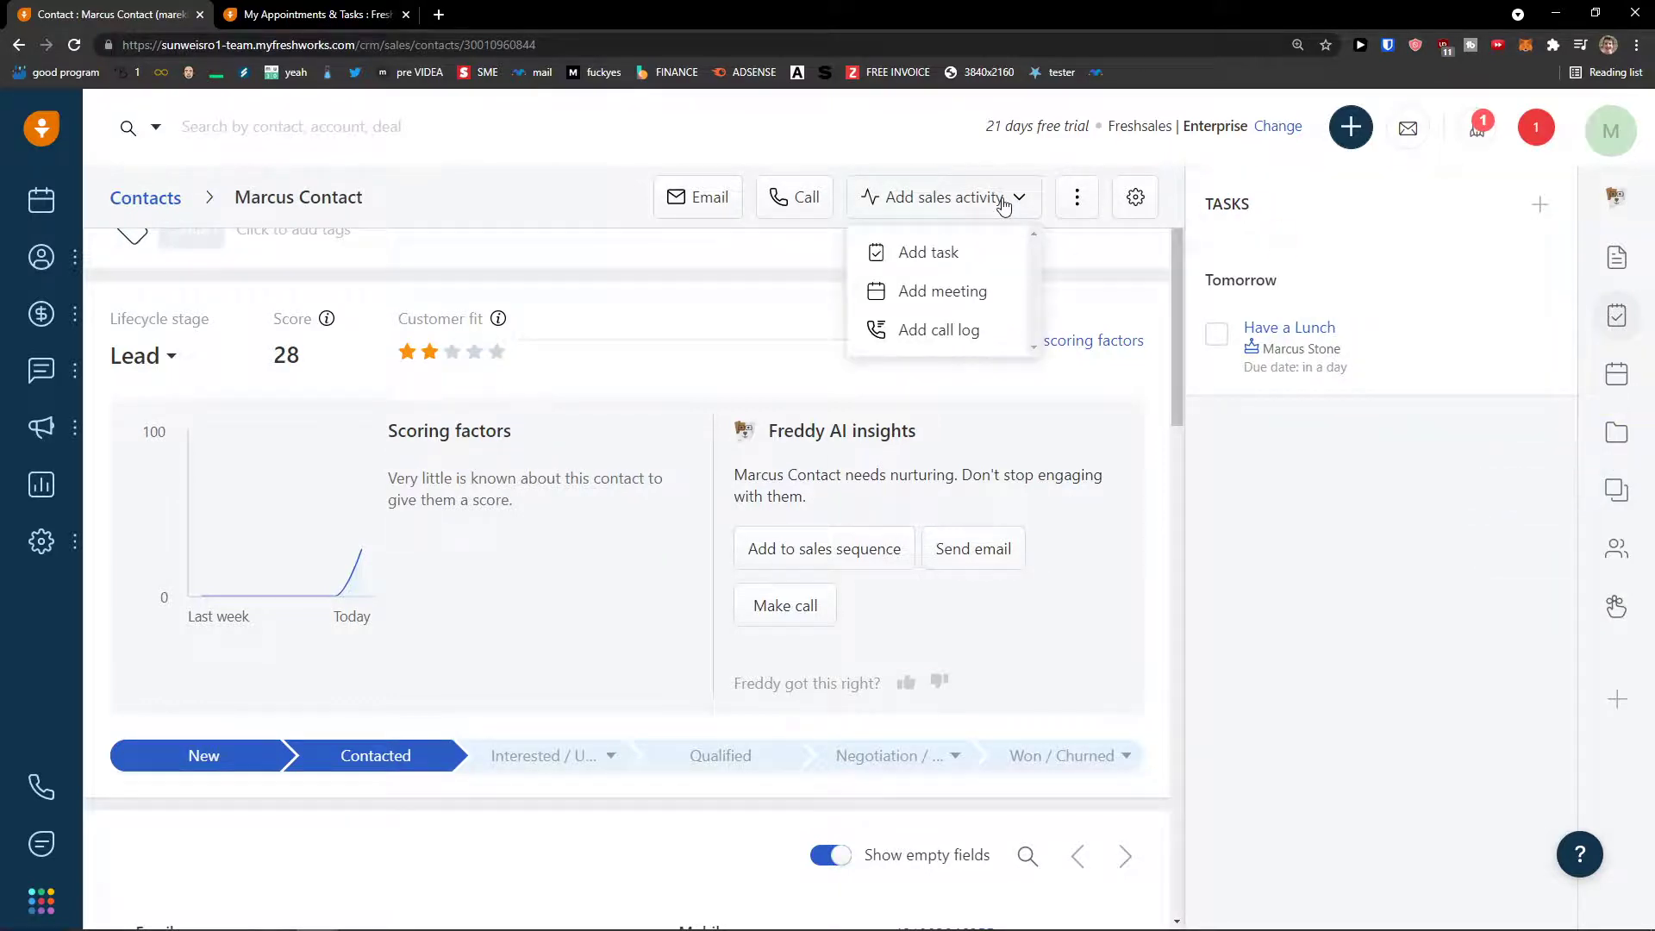
pyautogui.click(1057, 200)
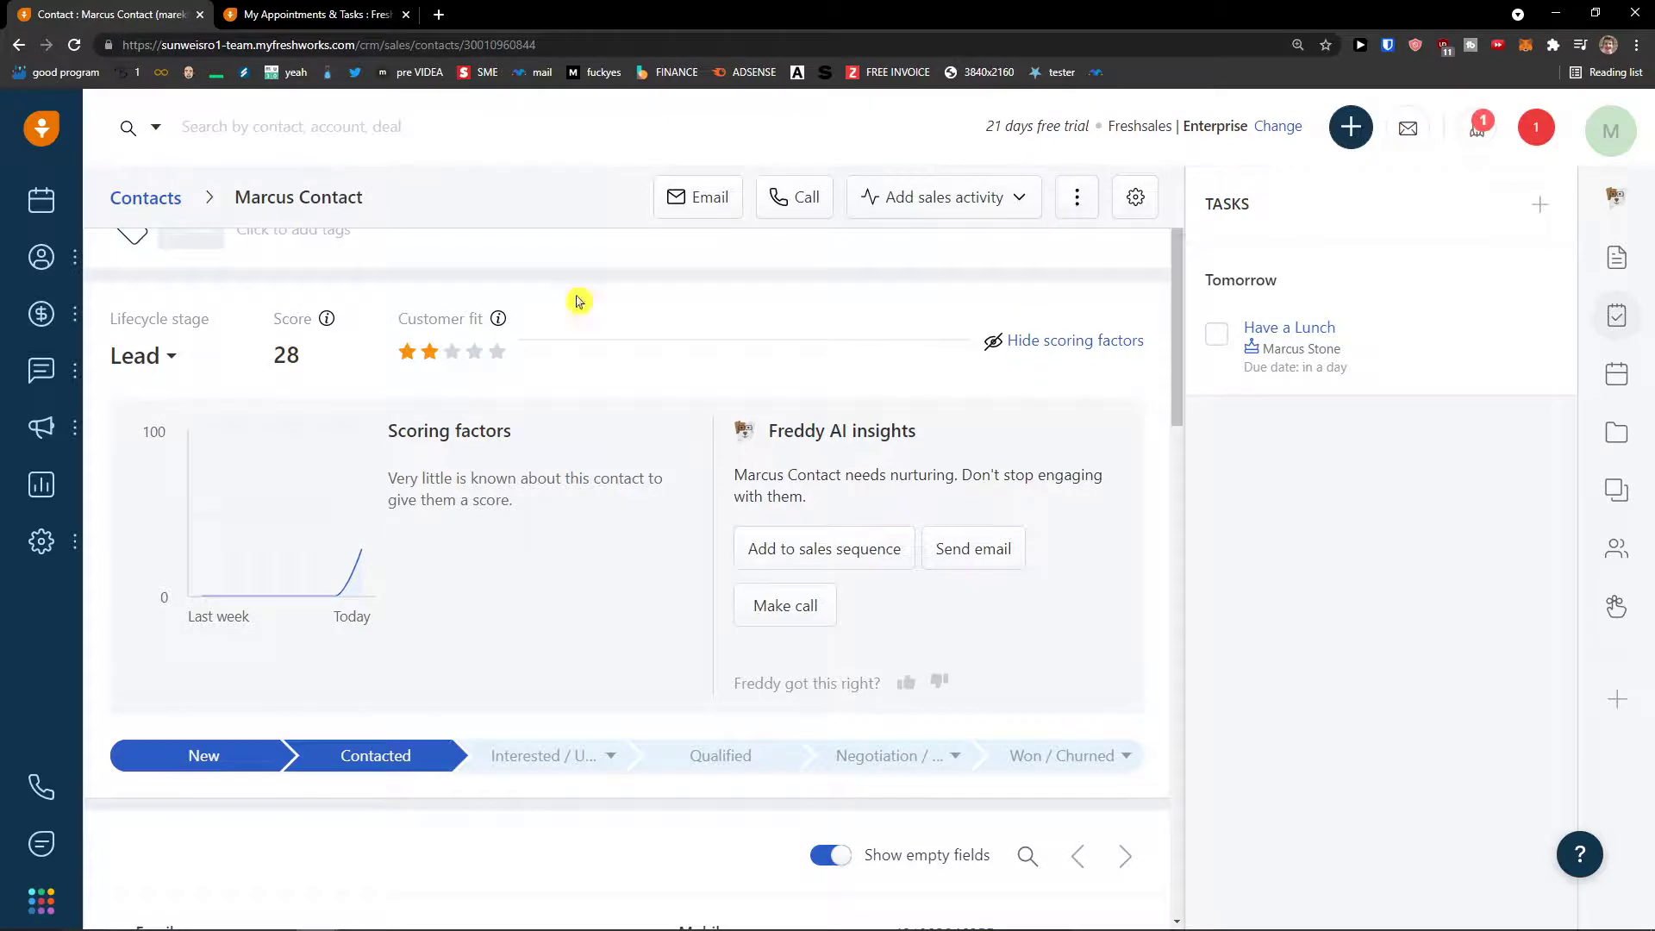
pyautogui.moveTo(24, 377)
# - Start a new email from quick-create and add the contact as the recipient
pyautogui.click(1347, 127)
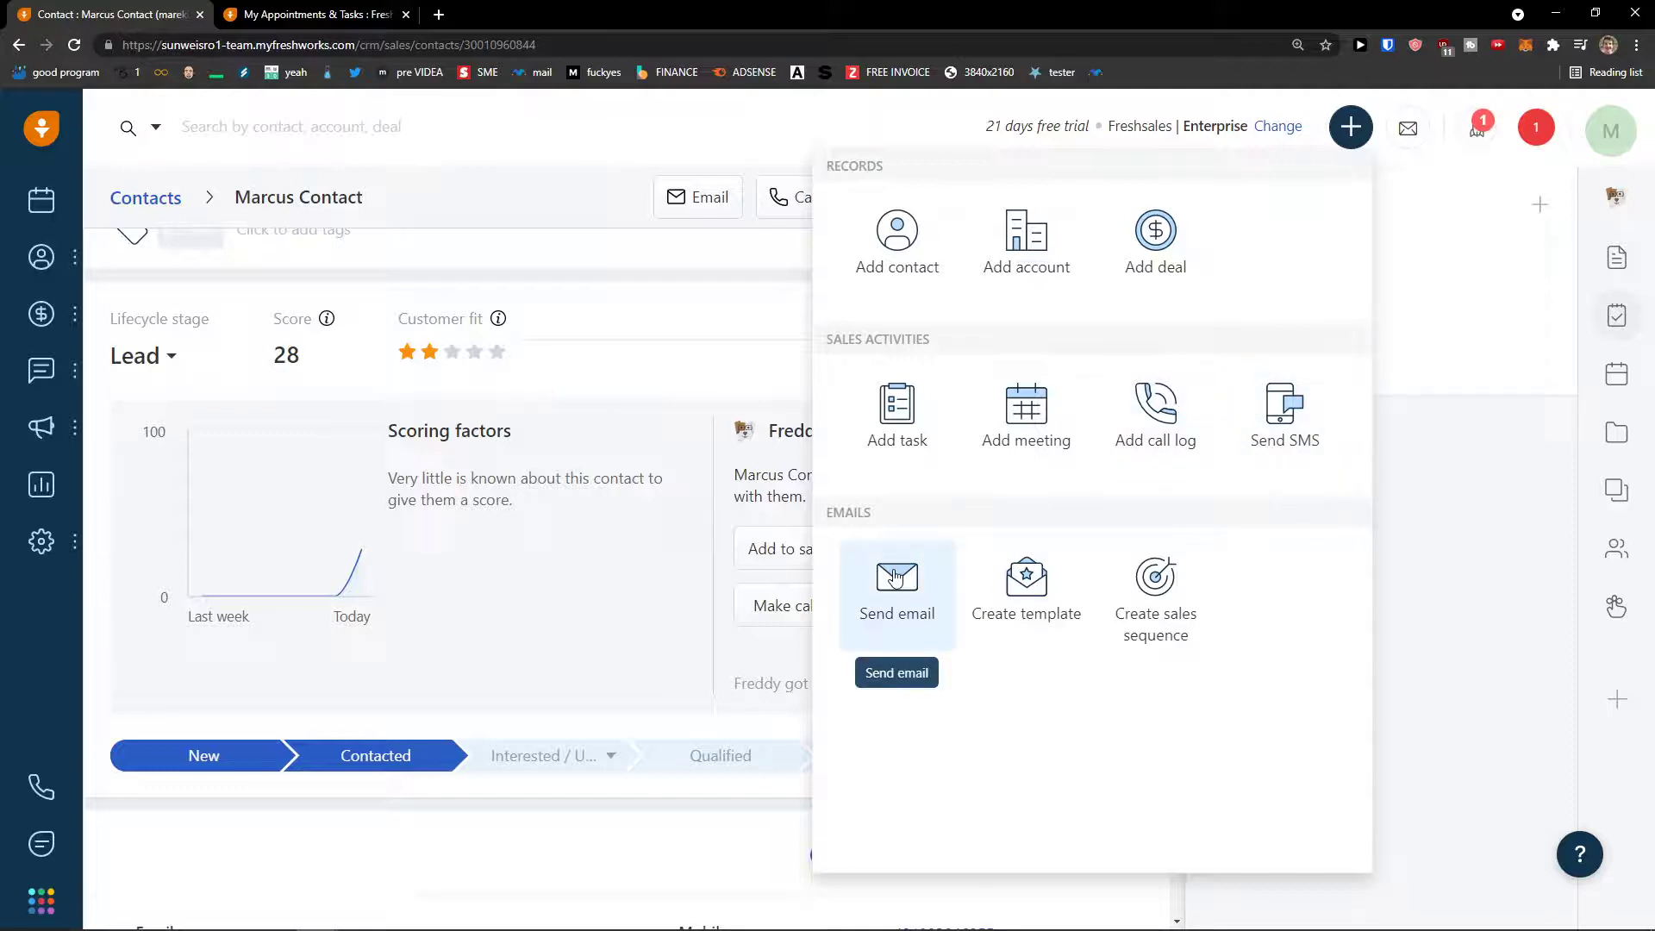
pyautogui.moveTo(45, 392)
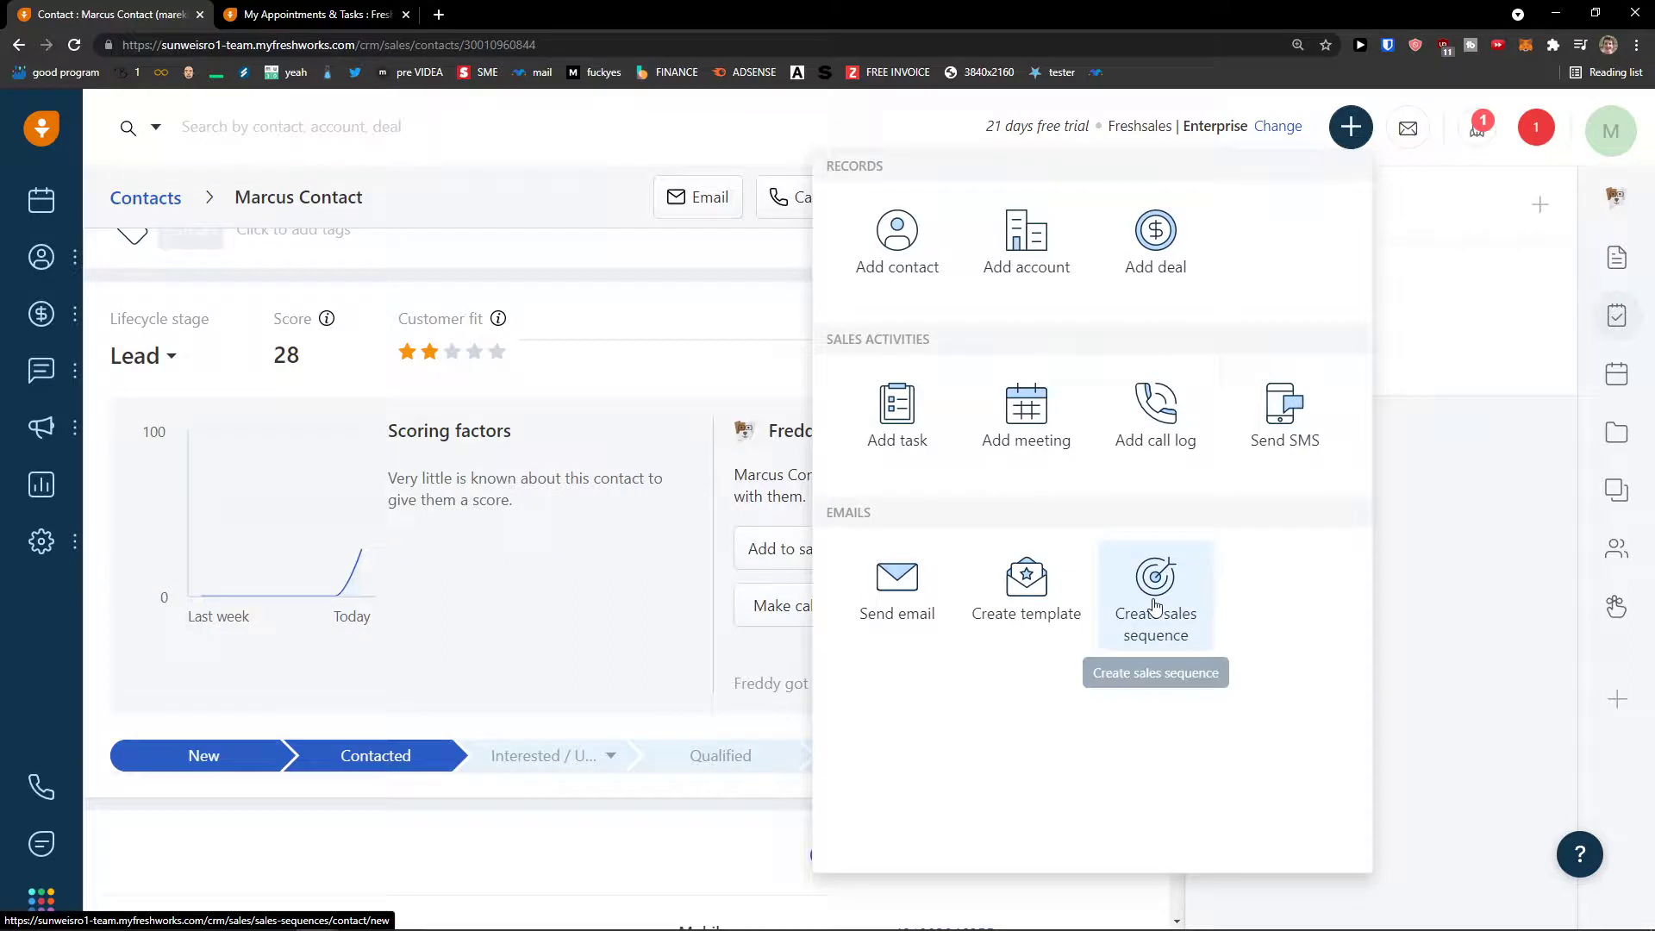
pyautogui.click(896, 592)
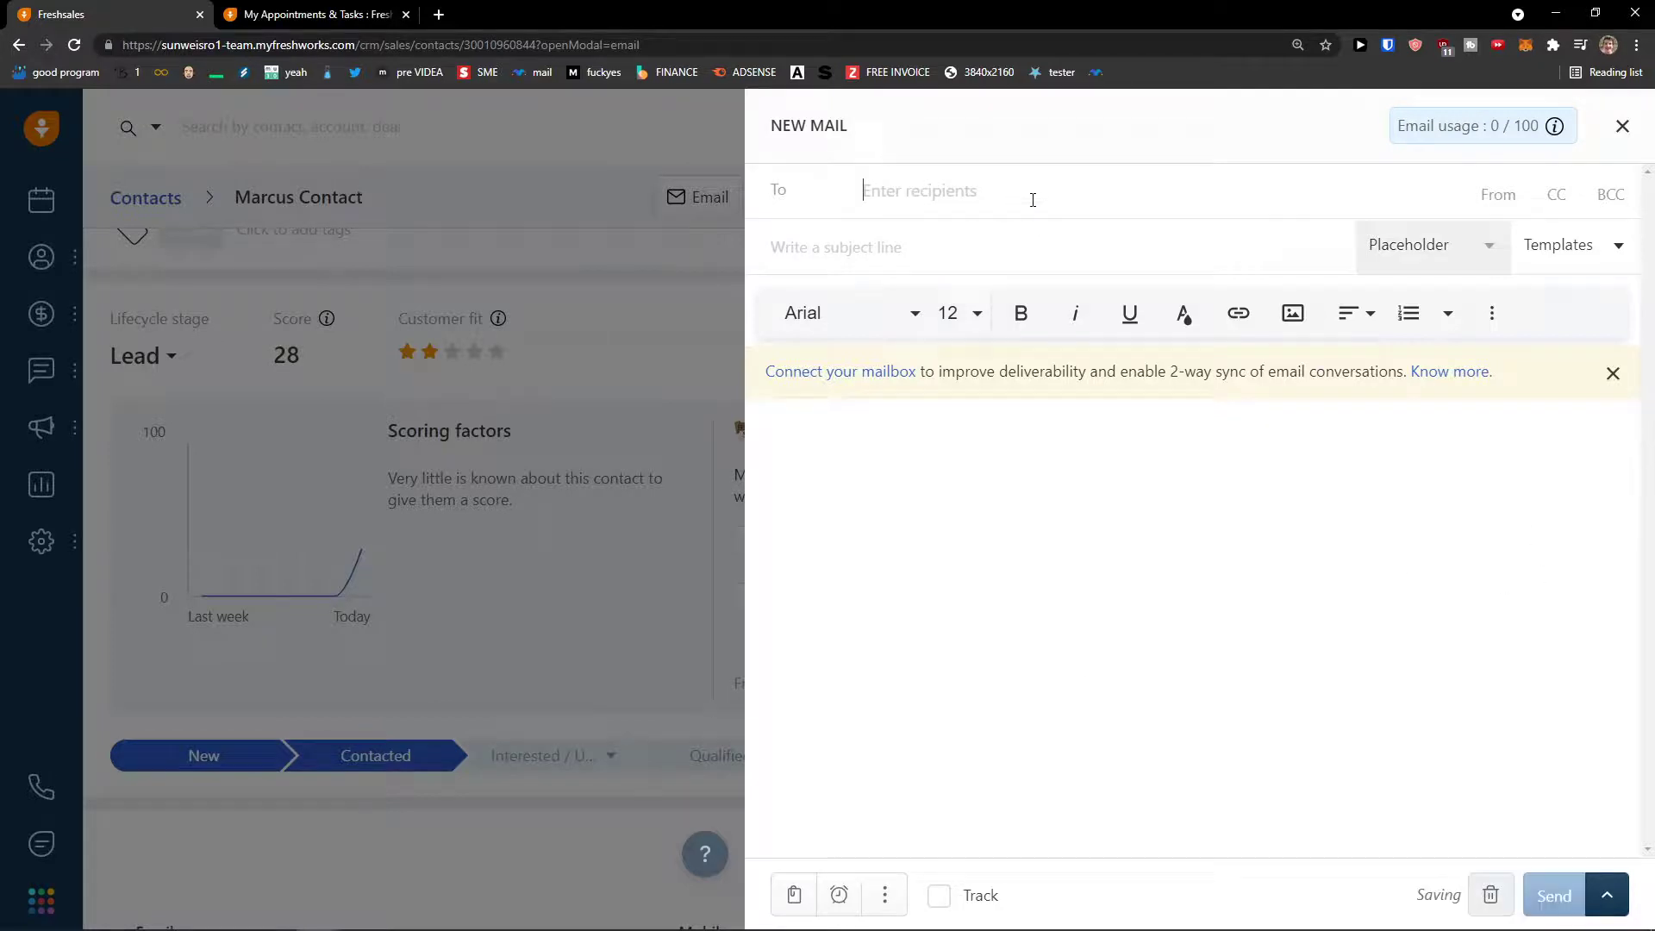
pyautogui.write('n')
pyautogui.write('arc')
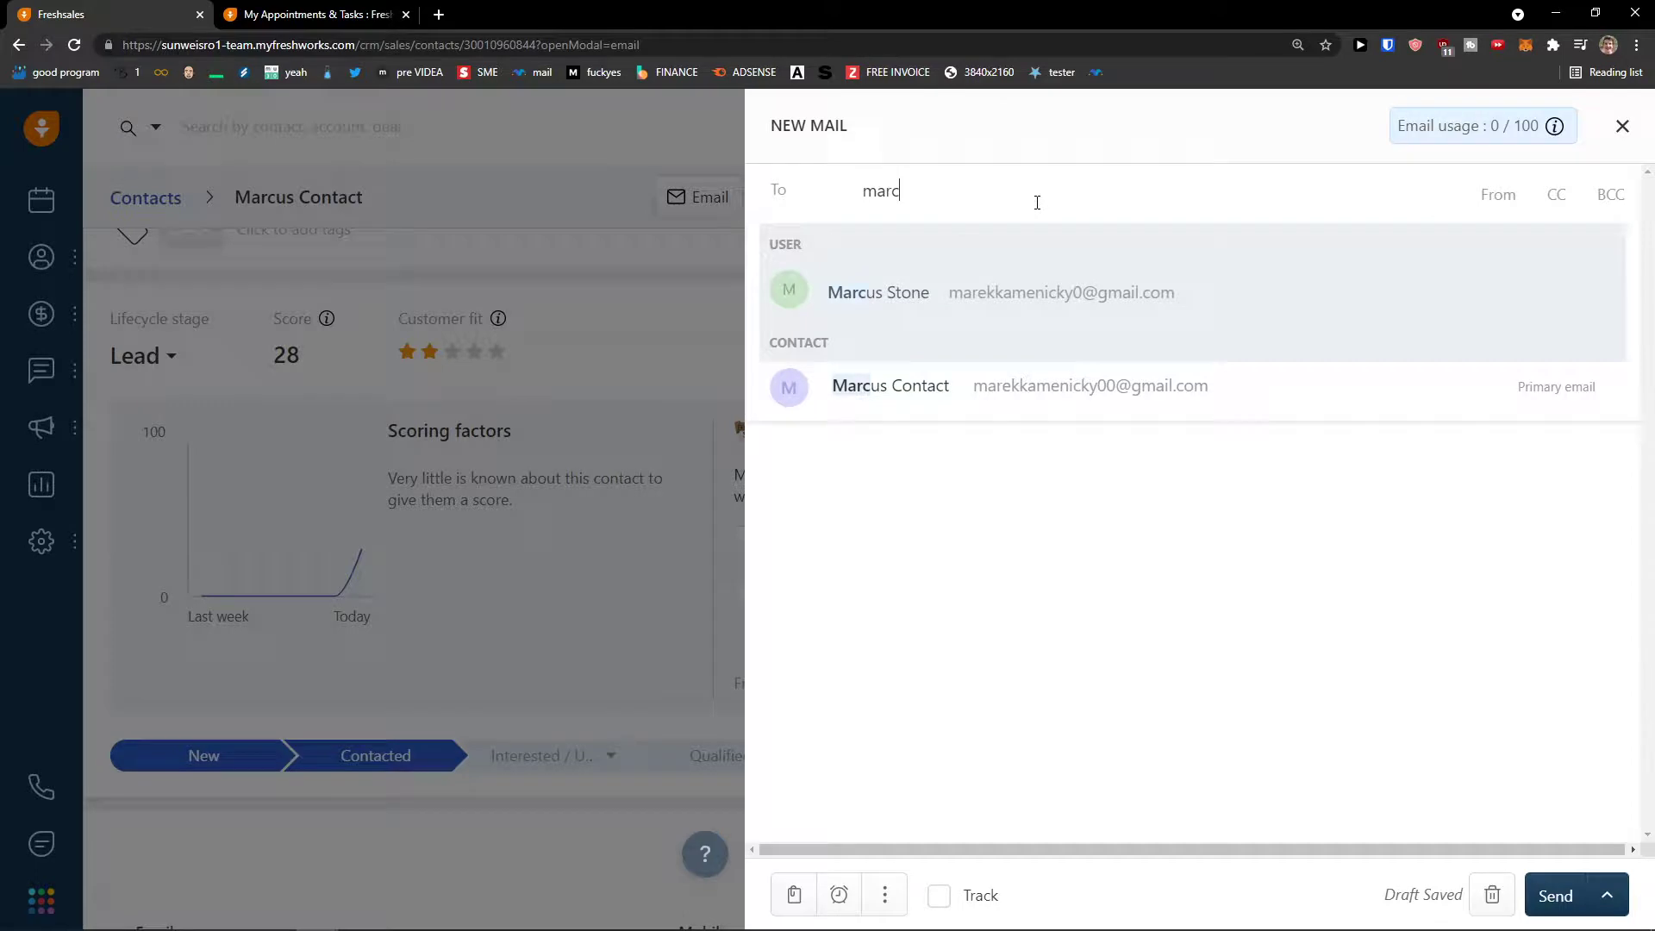
pyautogui.click(1058, 394)
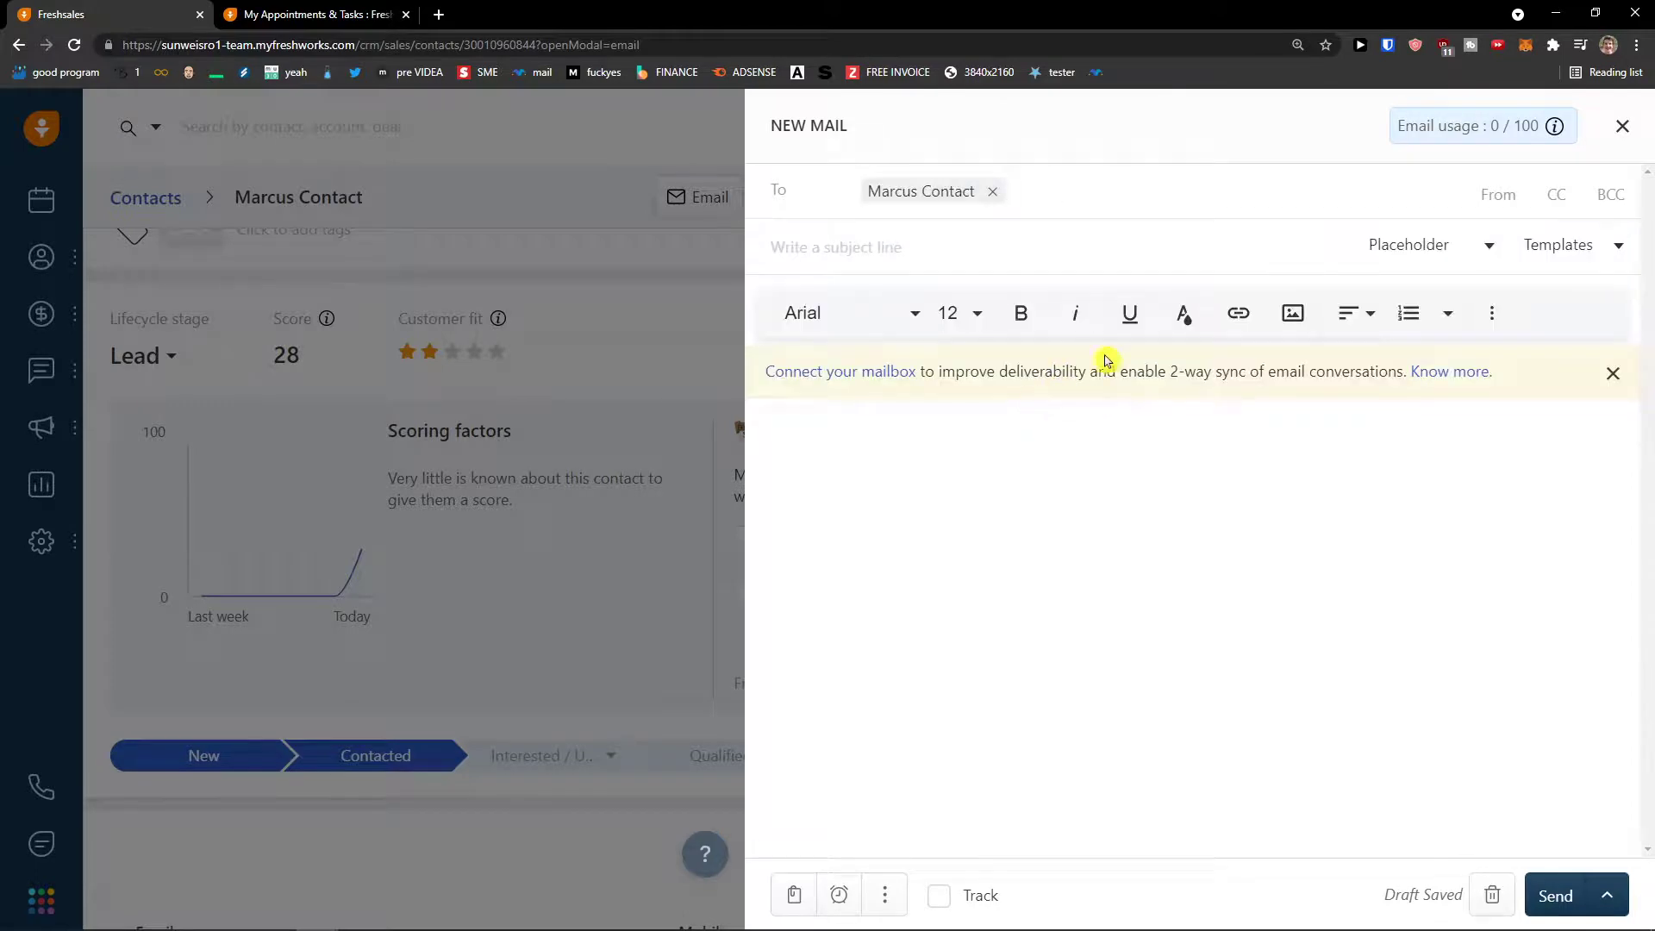
# - Enter subject 'This is my email' and body 'This is a text', then send it
pyautogui.click(1016, 260)
pyautogui.write('This is my email')
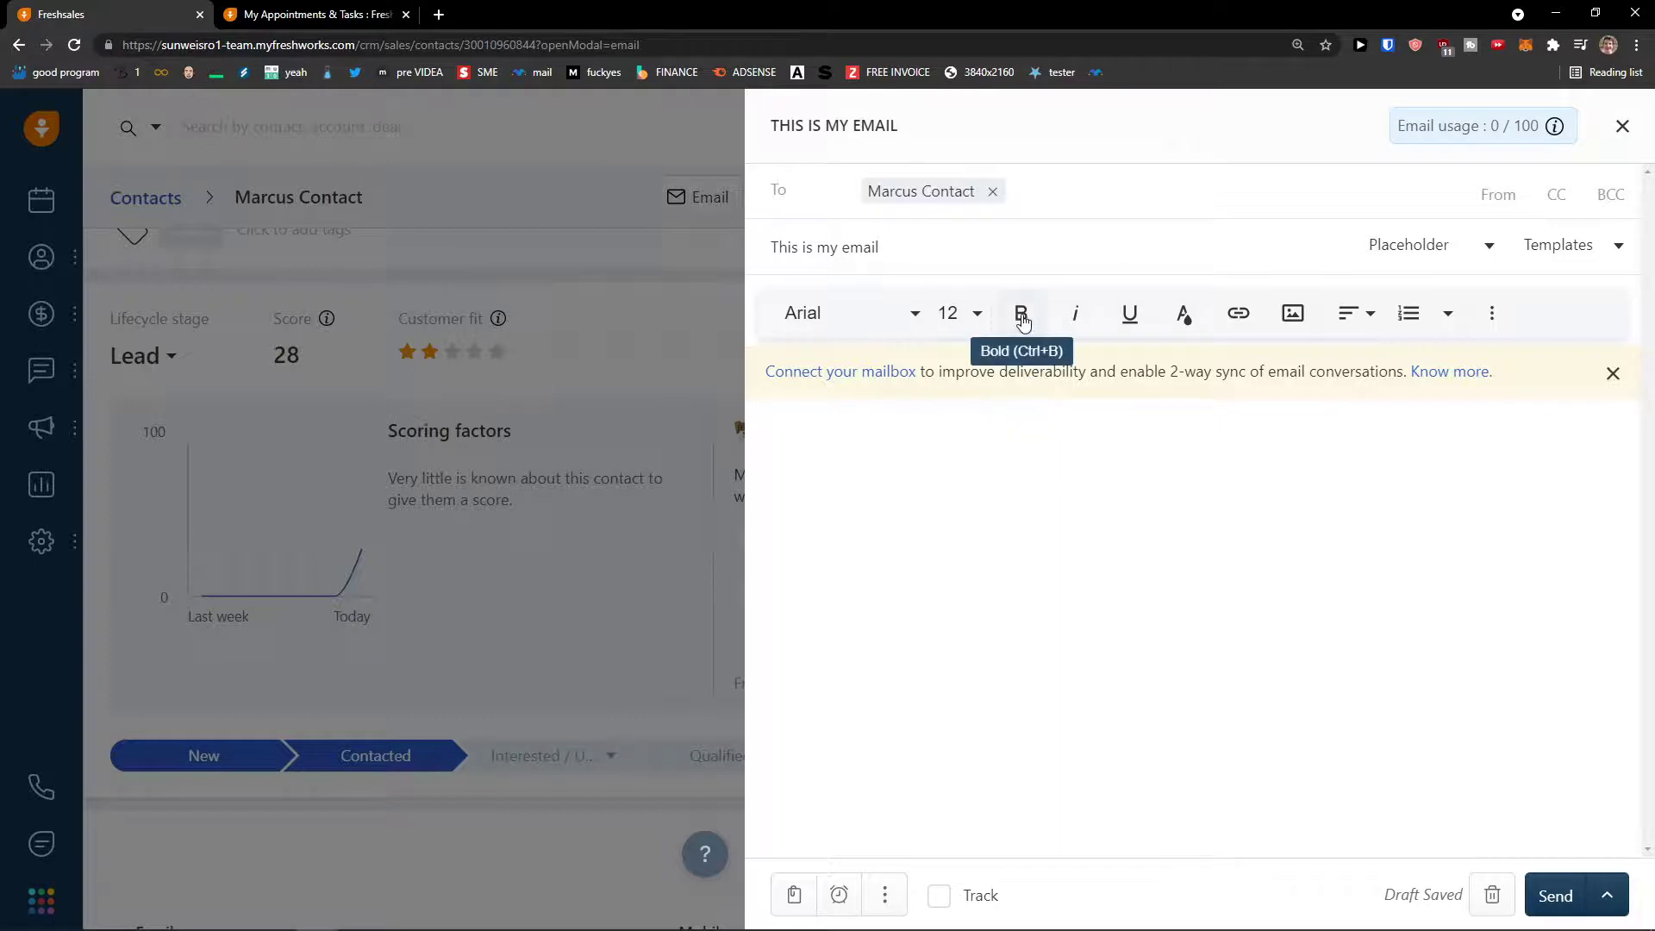
pyautogui.click(1034, 428)
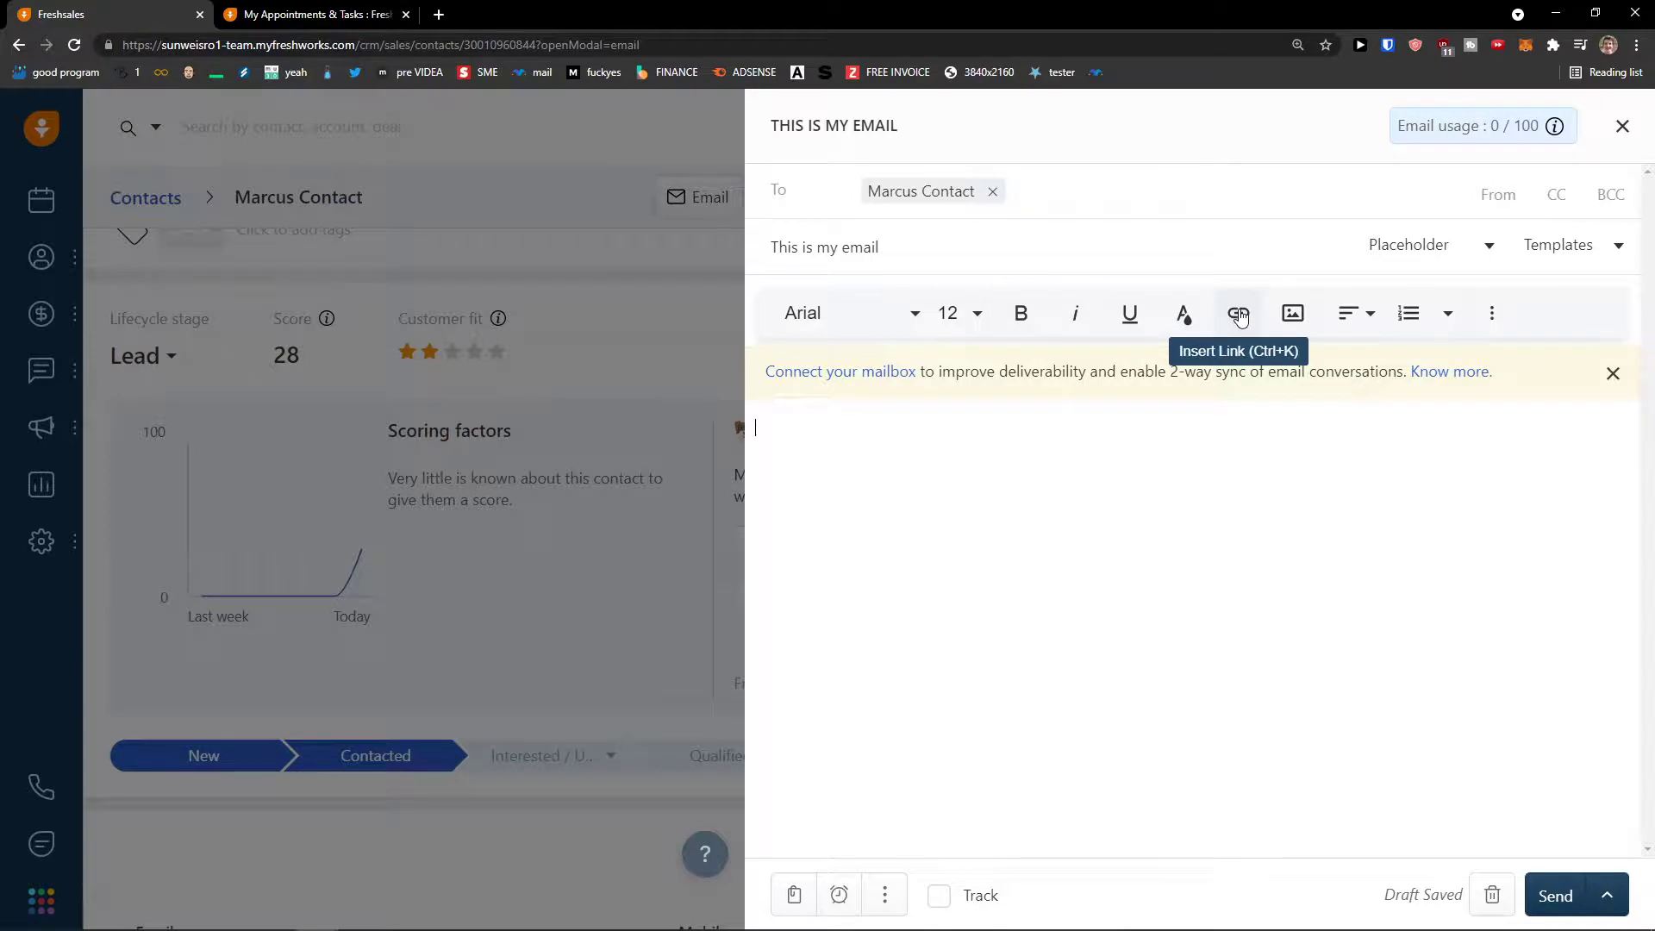
pyautogui.click(1350, 322)
pyautogui.click(1350, 322)
pyautogui.click(1068, 424)
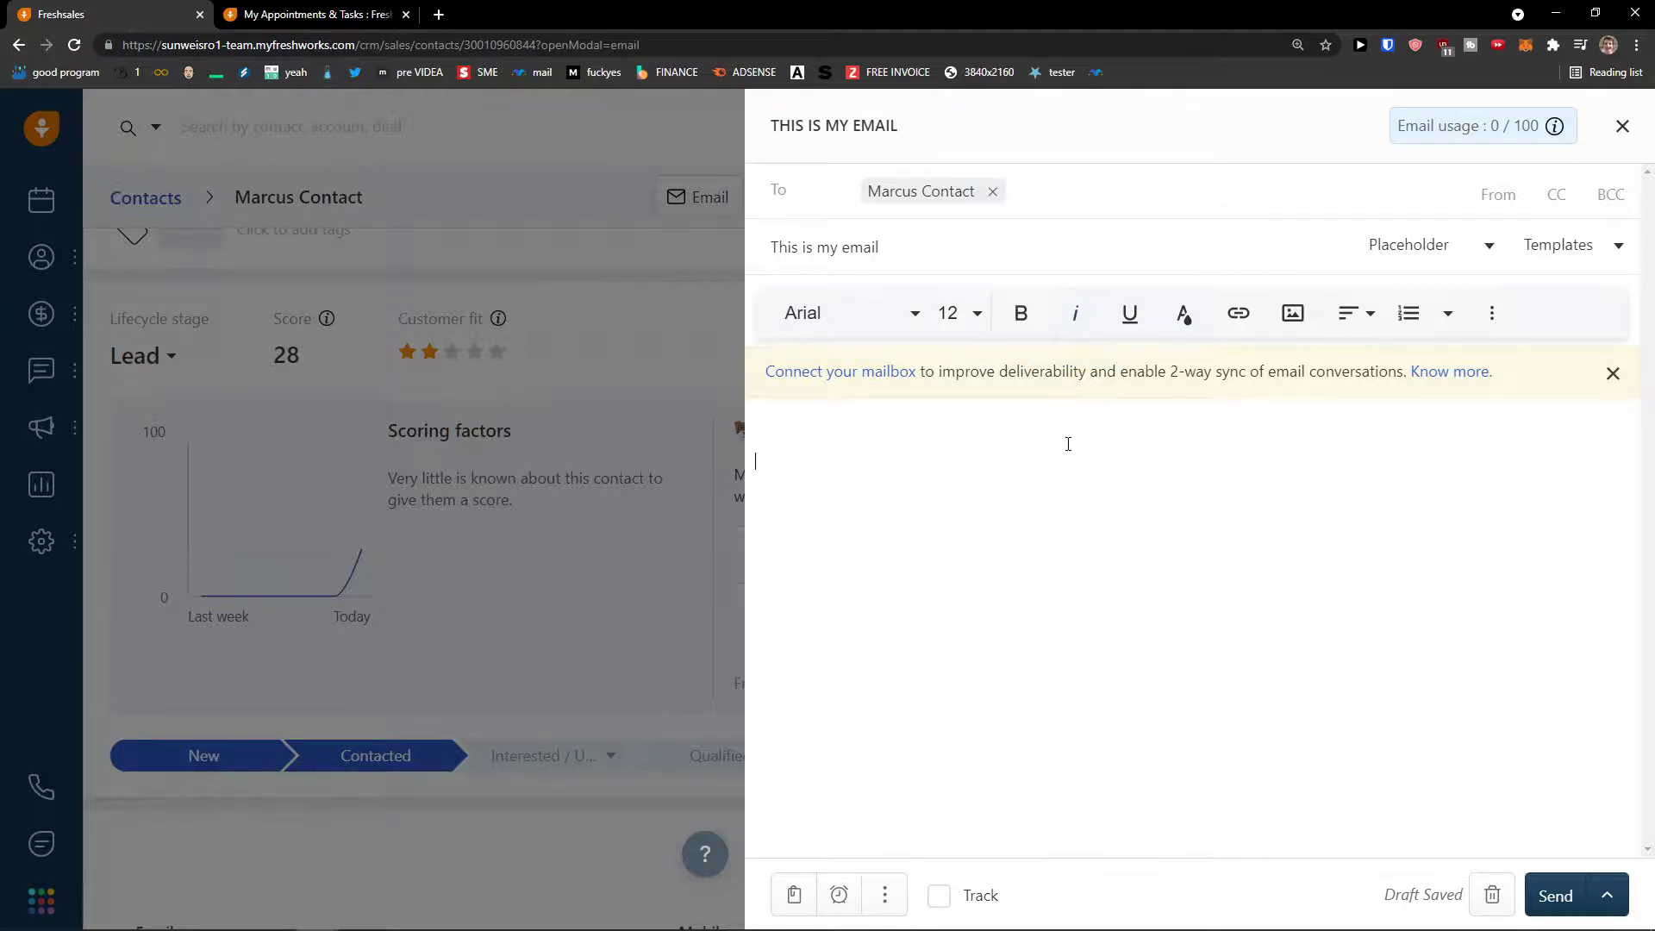
pyautogui.write('Tjos os')
pyautogui.hotkey('ctrl', 'a')
pyautogui.write('t')
pyautogui.click(1598, 895)
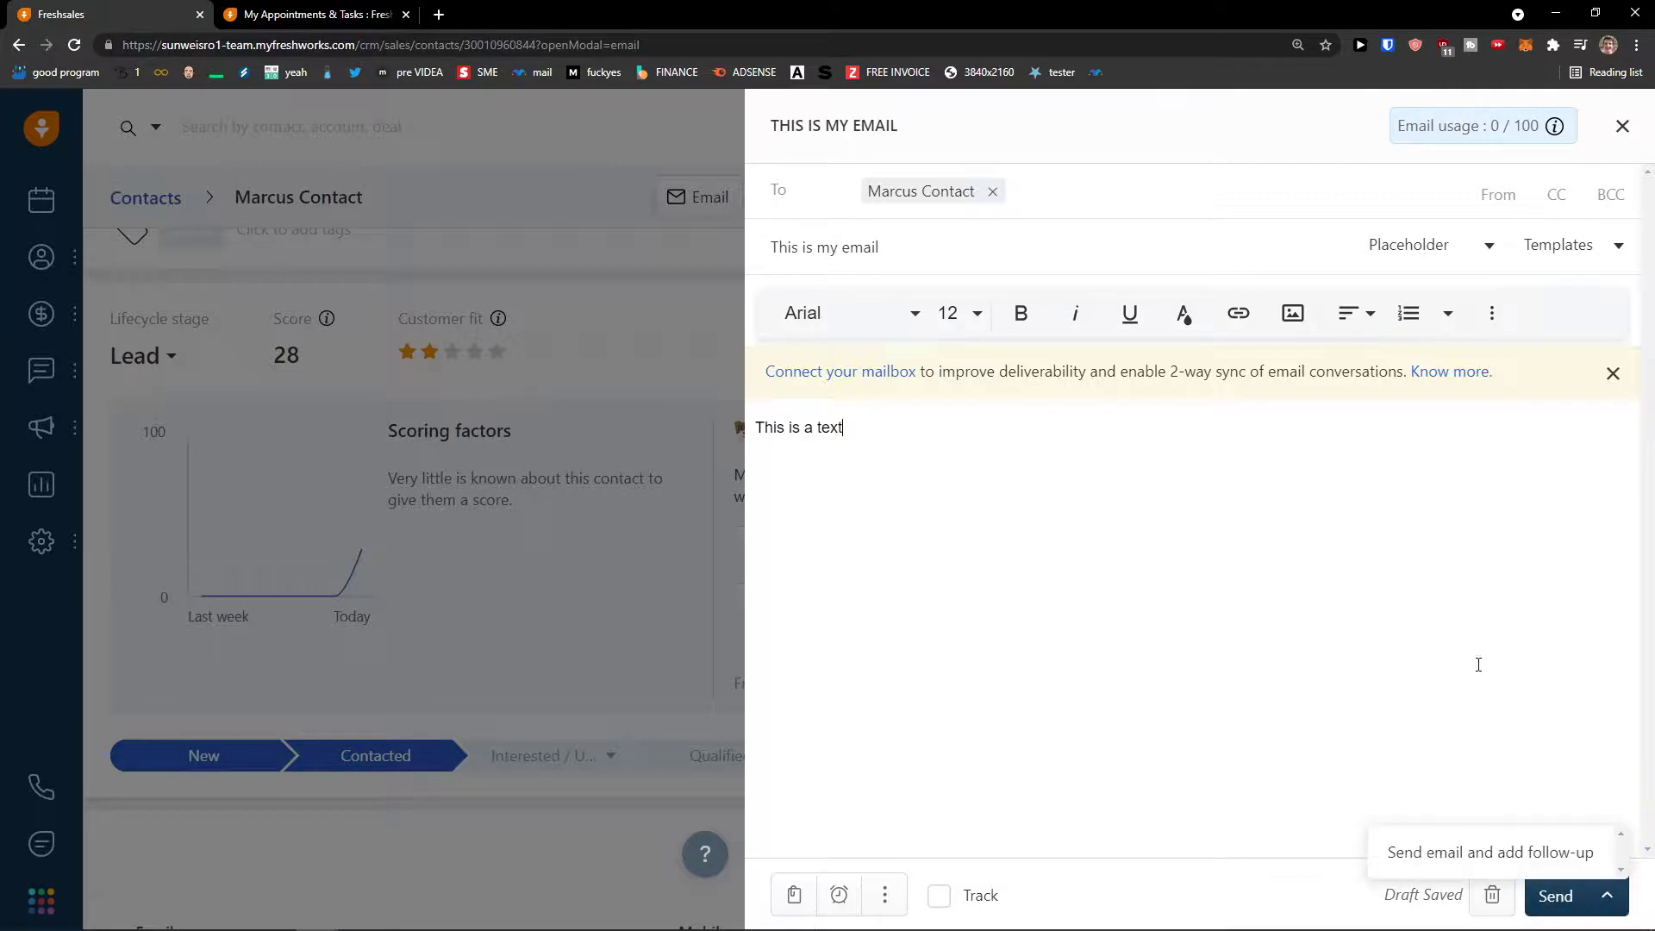
pyautogui.click(1554, 895)
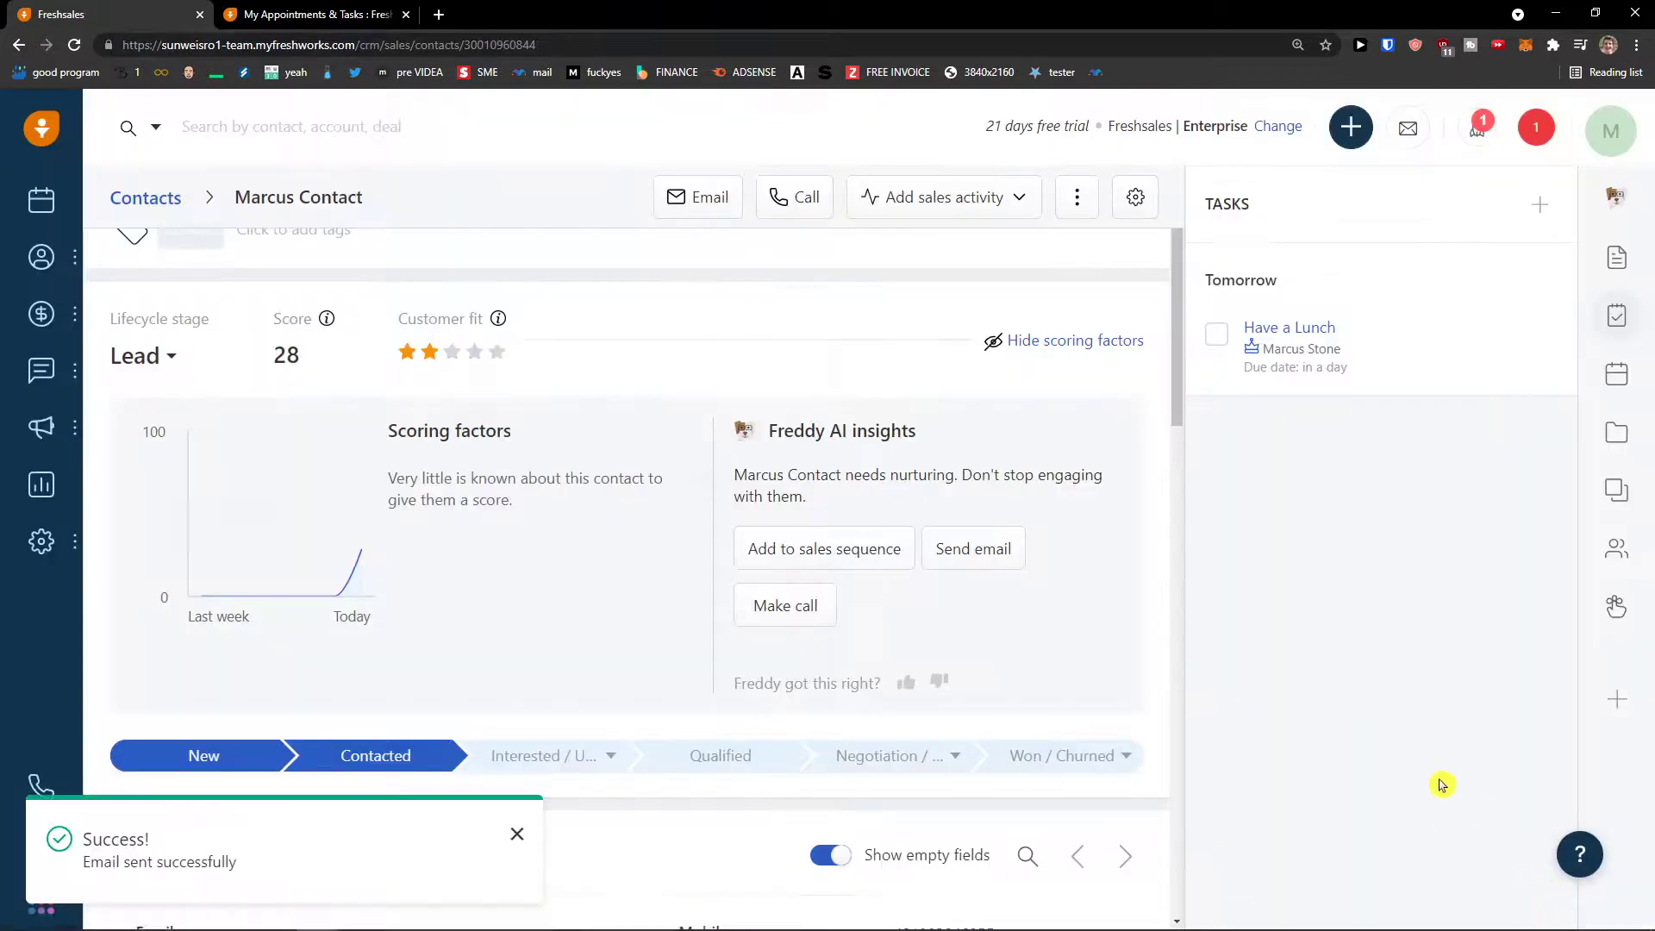
# - Open the sales conversations Inbox from the Conversations sidebar
pyautogui.scroll(-1, 968, 716)
pyautogui.scroll(3, 975, 716)
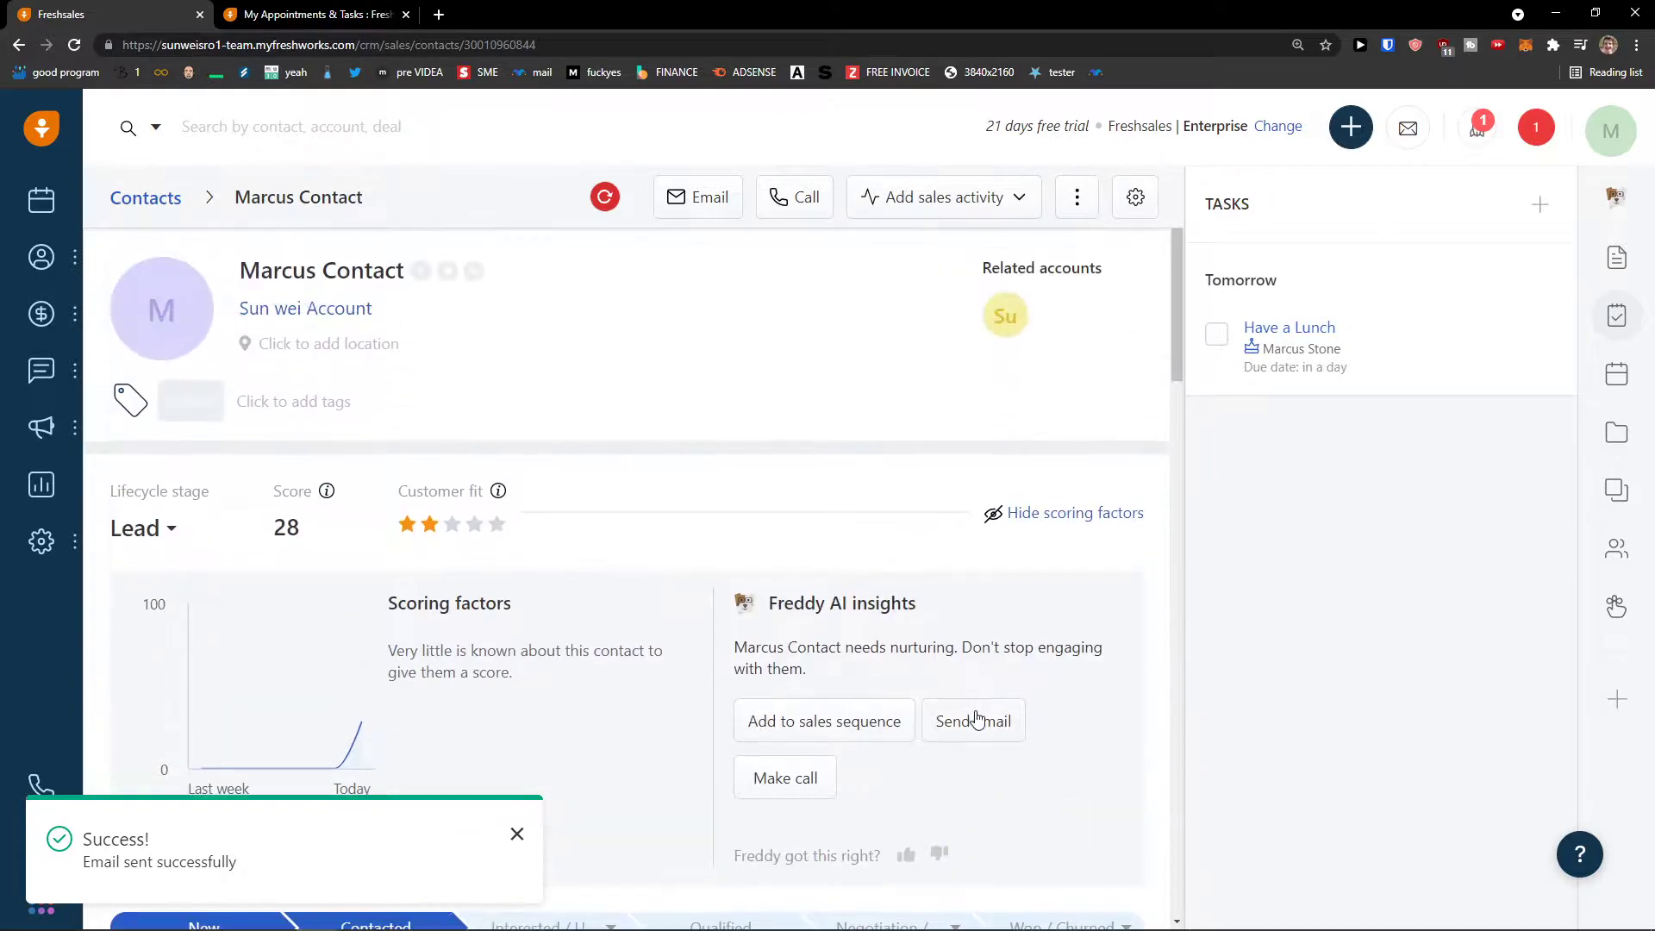
pyautogui.moveTo(41, 371)
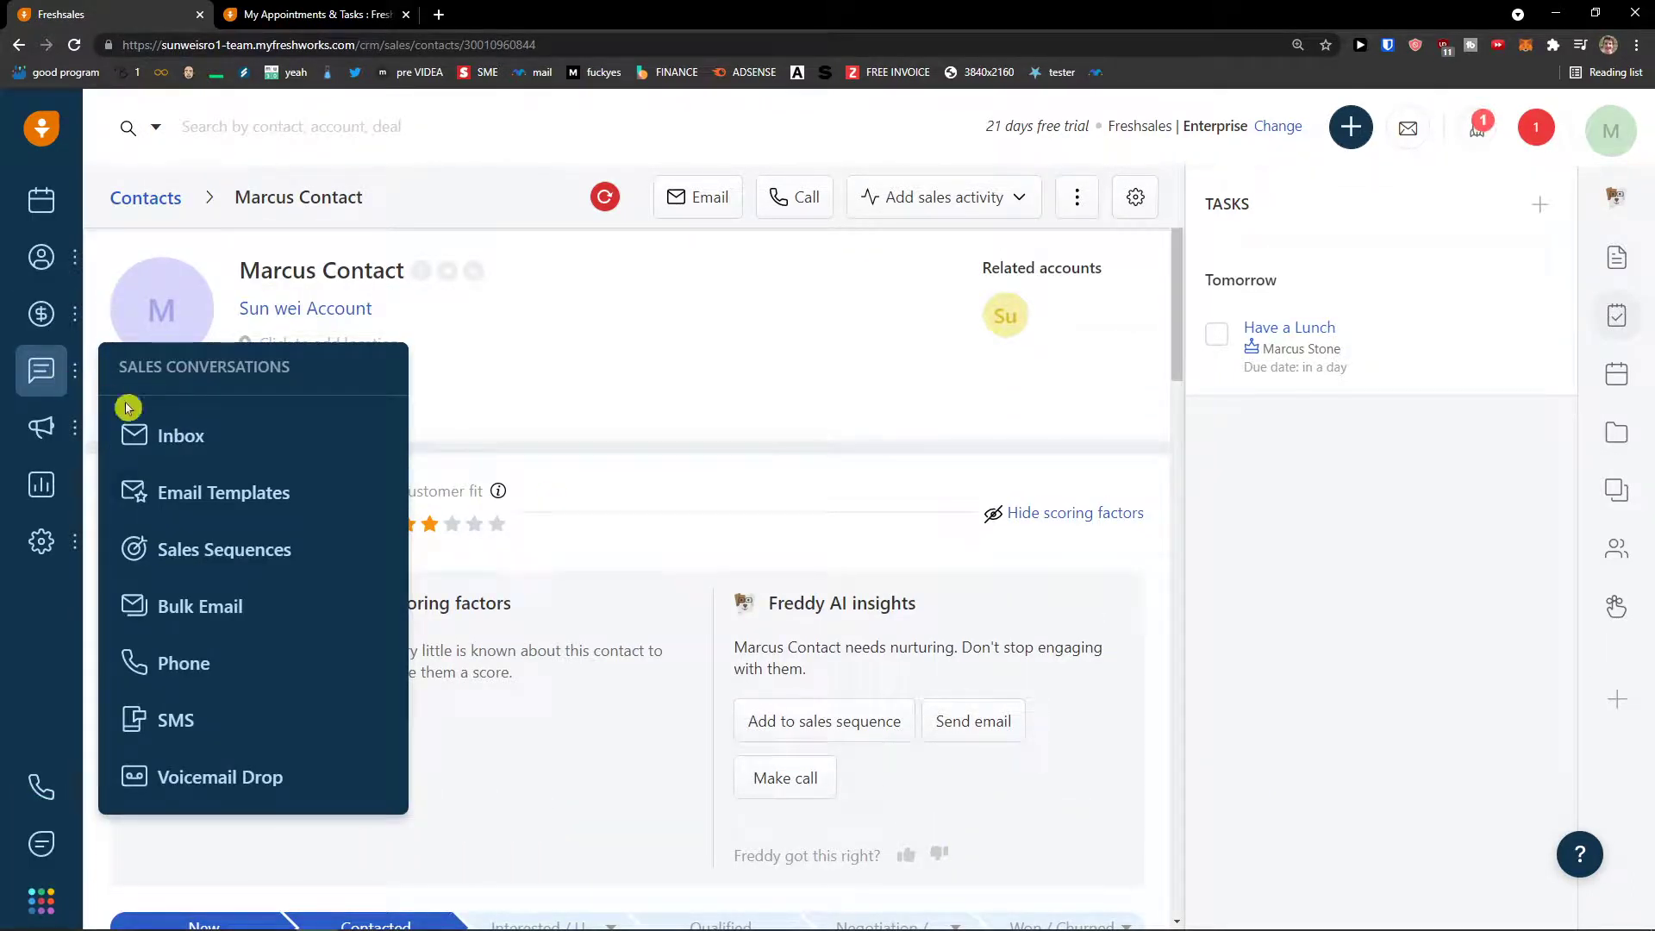
pyautogui.click(207, 440)
pyautogui.scroll(-2, 301, 423)
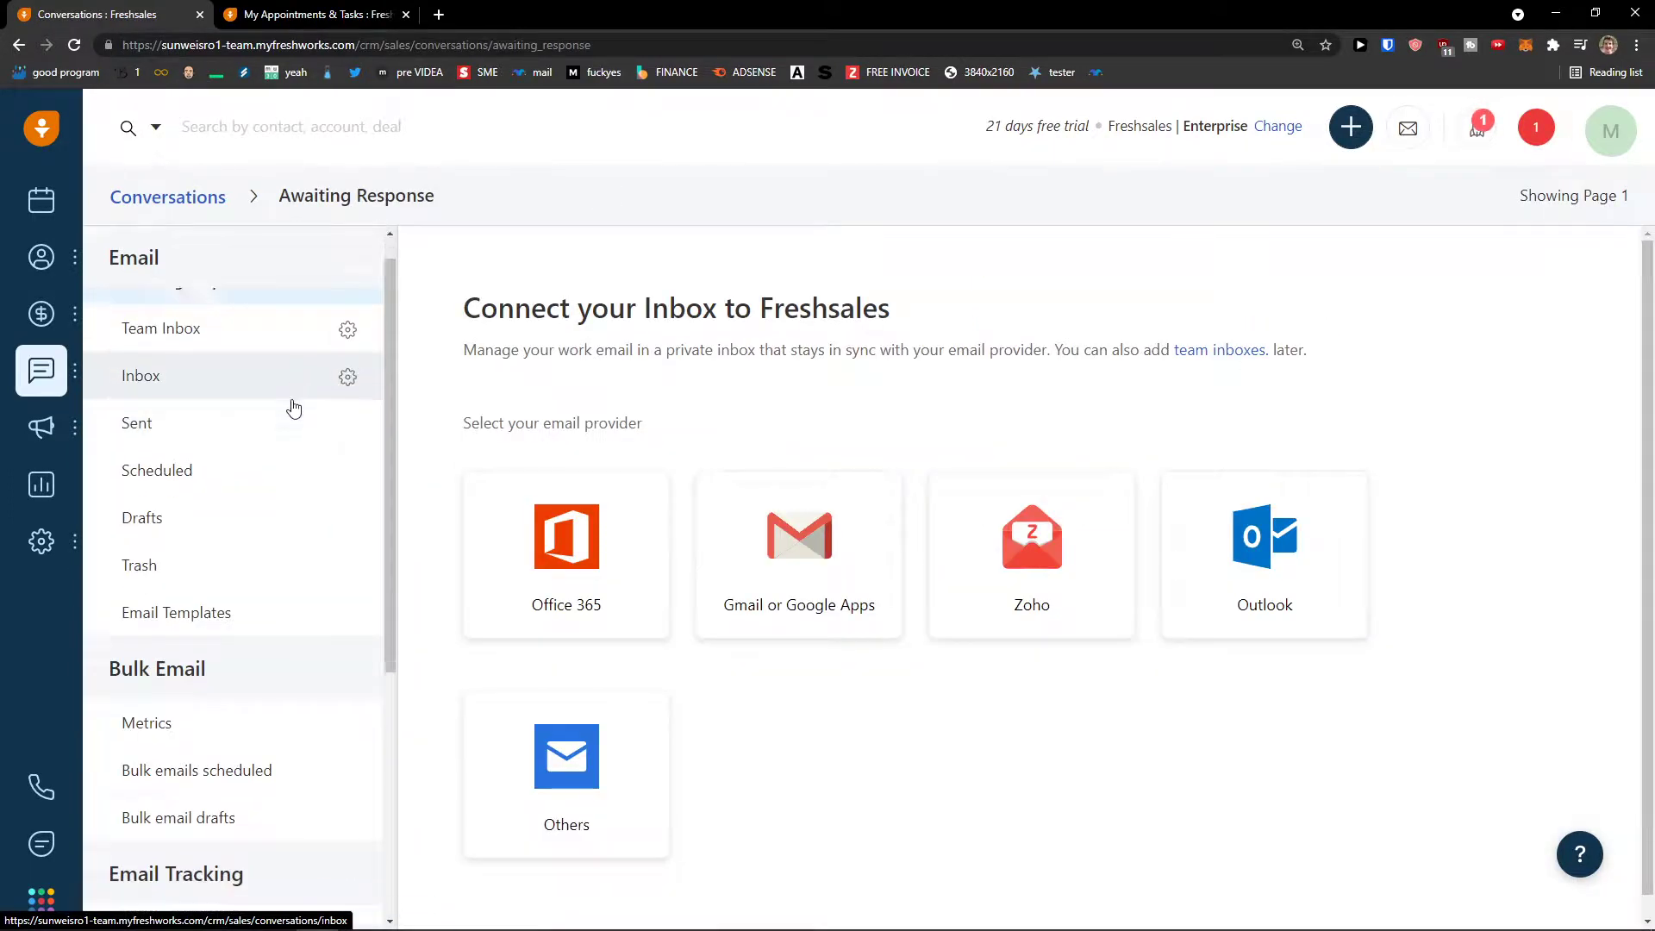
pyautogui.scroll(2, 296, 431)
# - Go to Email Templates, start a new template, then cancel it
pyautogui.moveTo(47, 370)
pyautogui.click(248, 489)
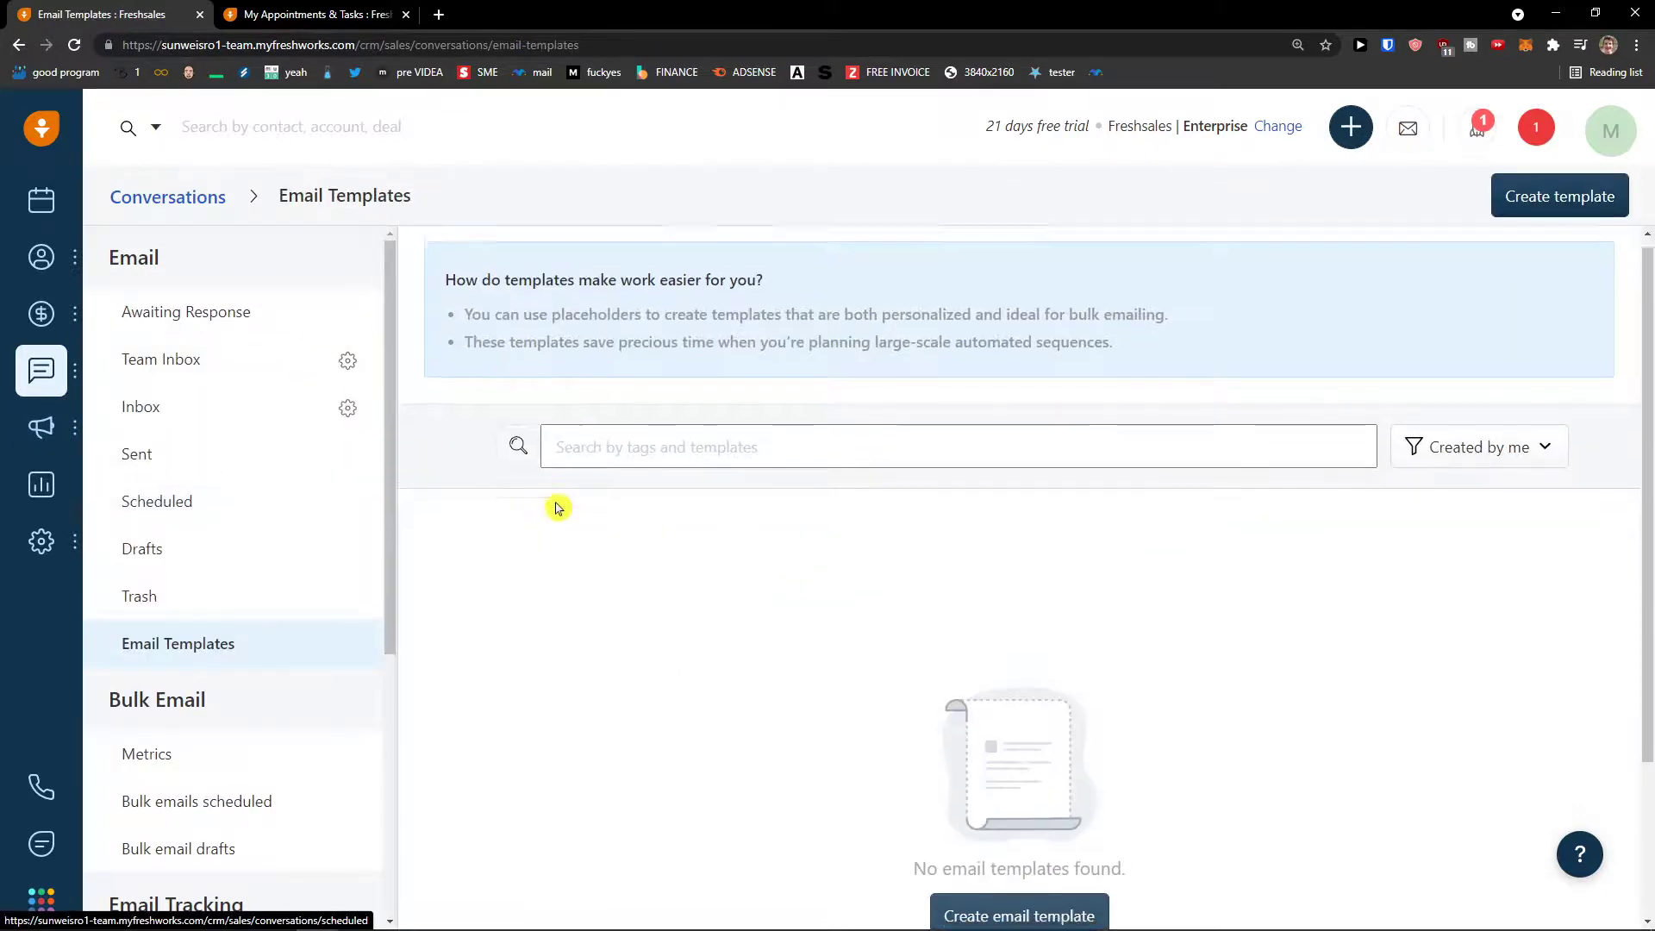
pyautogui.scroll(-2, 548, 507)
pyautogui.scroll(2, 534, 506)
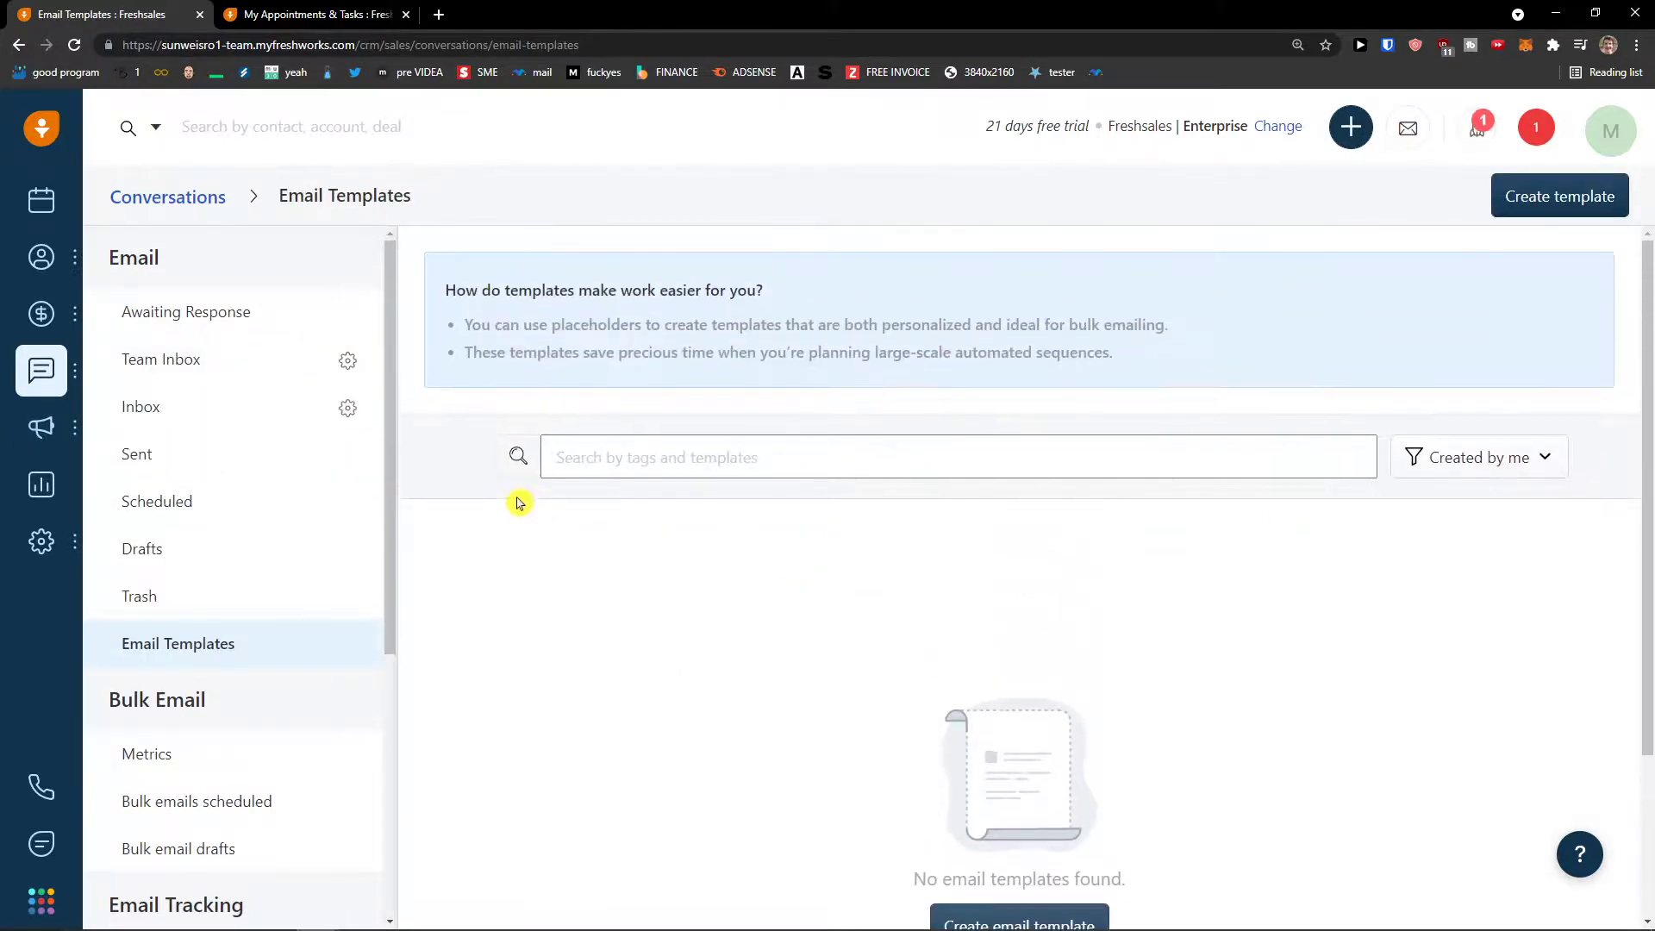
pyautogui.scroll(-1, 603, 504)
pyautogui.click(1027, 839)
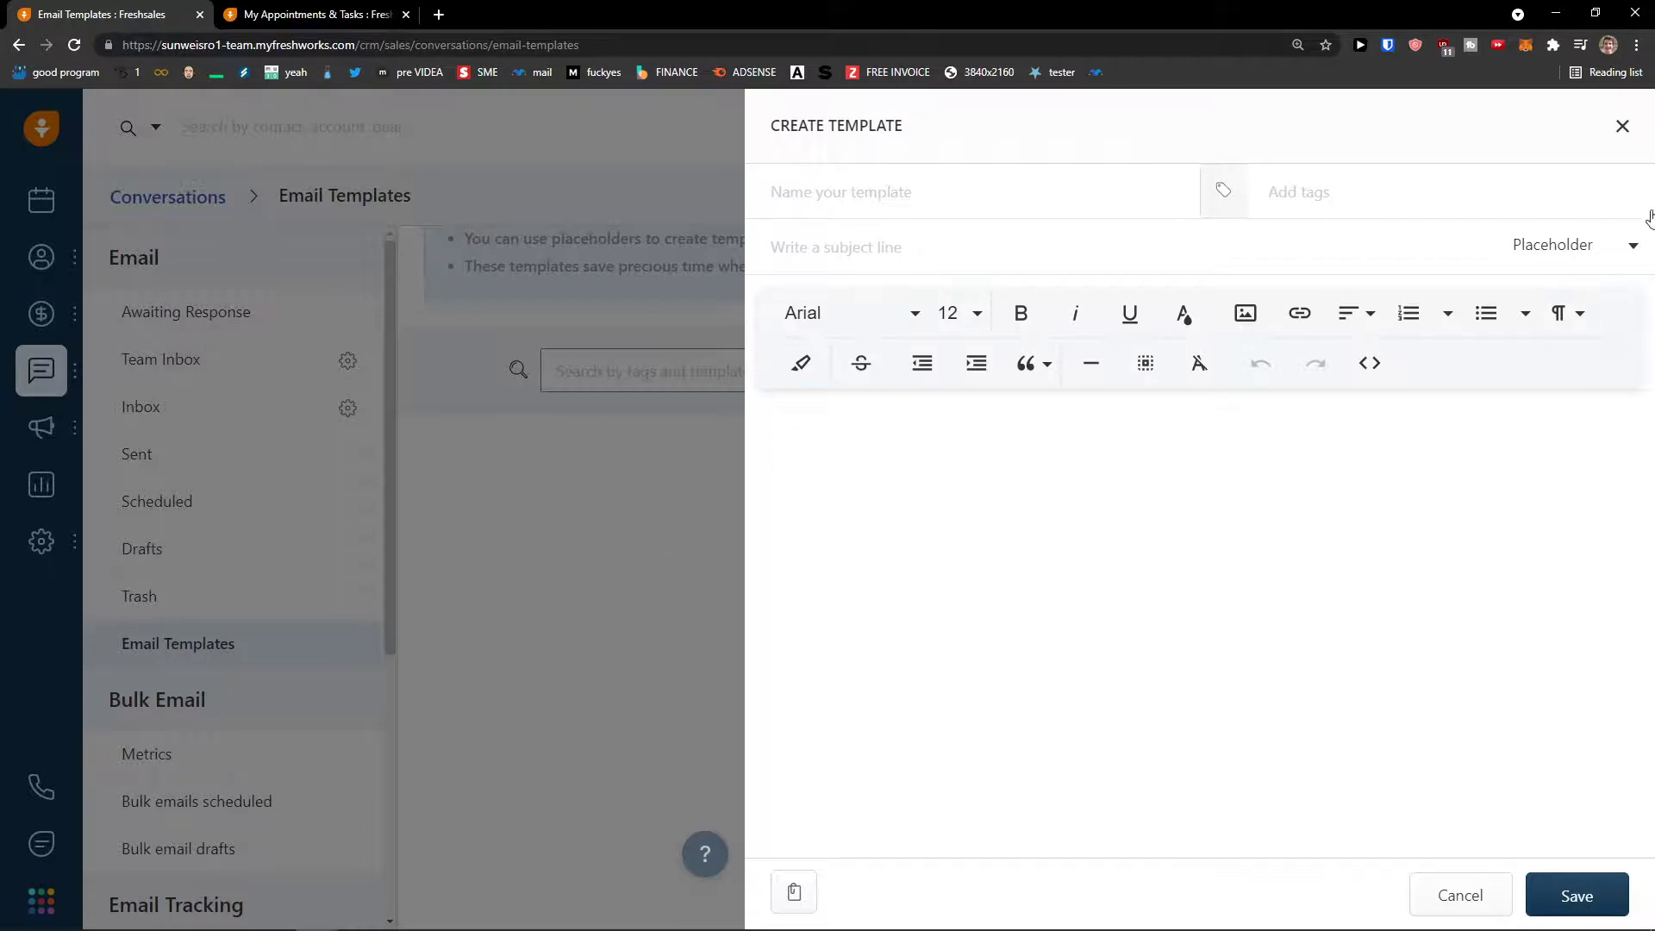
pyautogui.click(1619, 127)
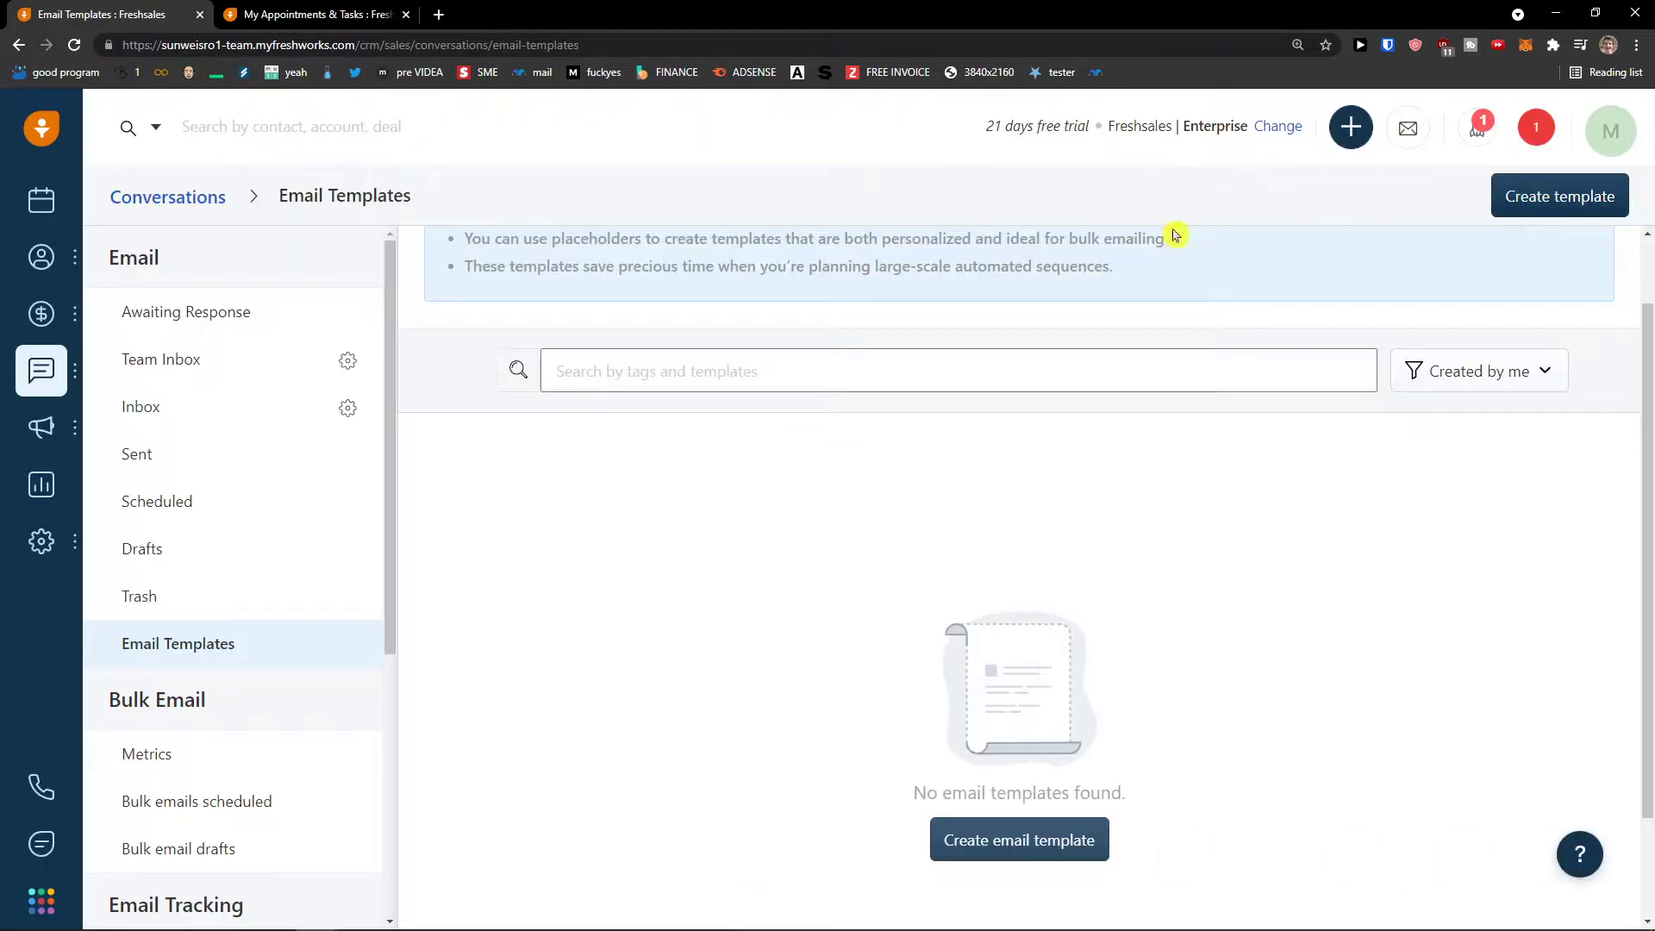
pyautogui.moveTo(96, 385)
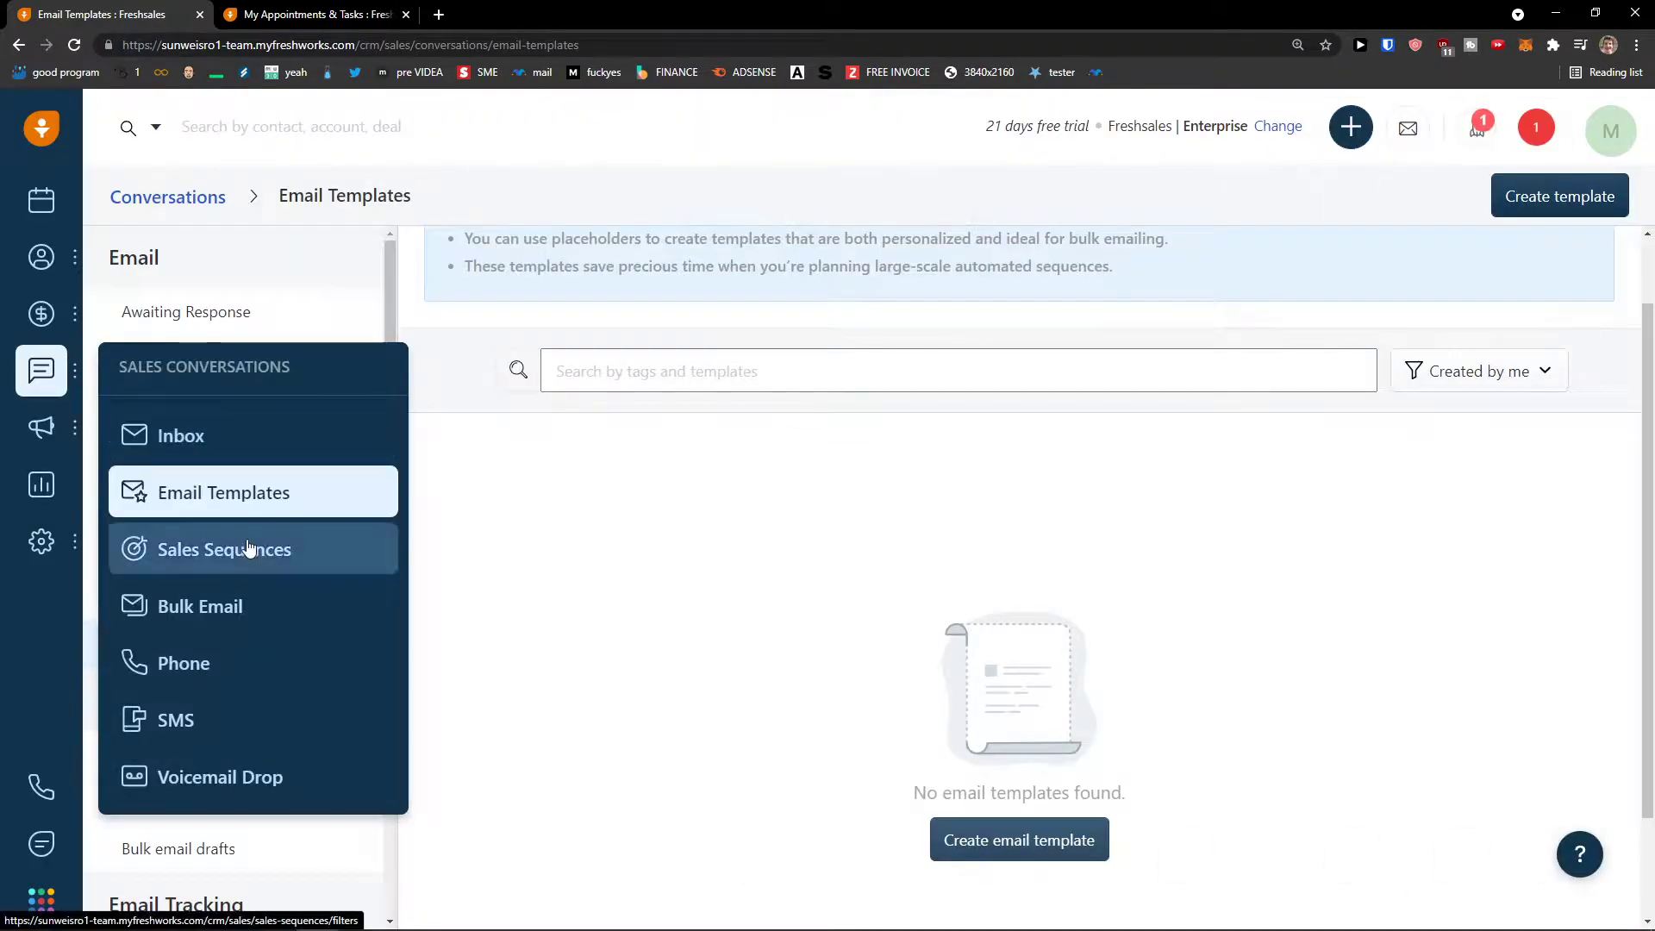
# - Open Sales Sequences, preview Create sales sequence, return, and highlight the explanation text
pyautogui.click(204, 552)
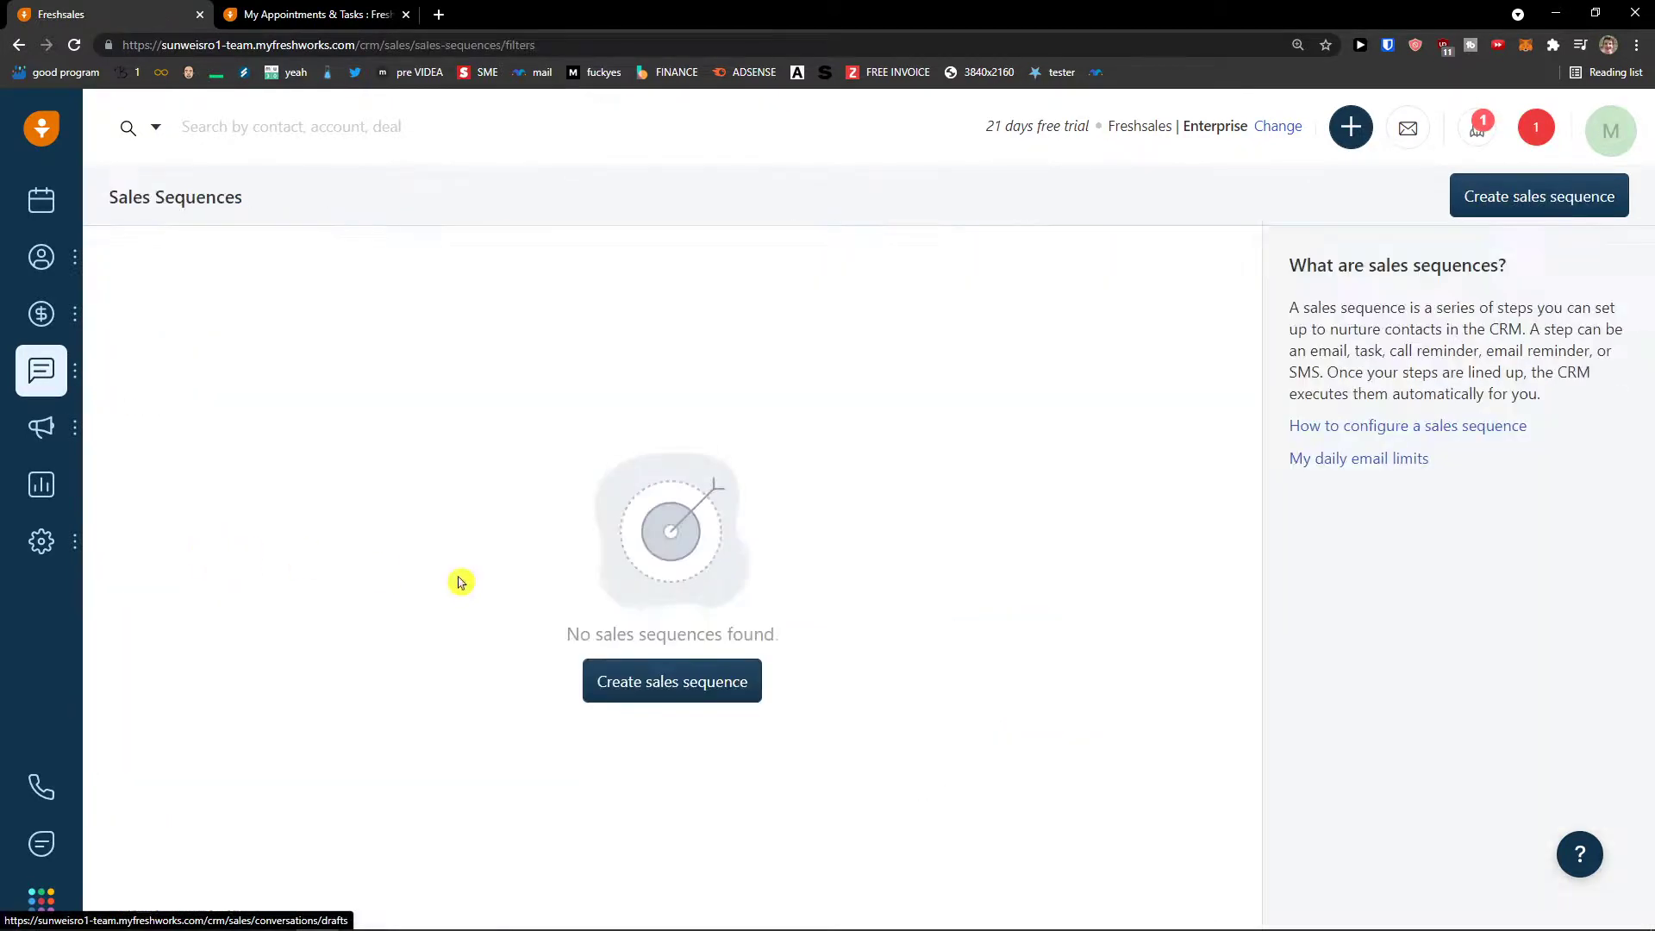
pyautogui.click(649, 698)
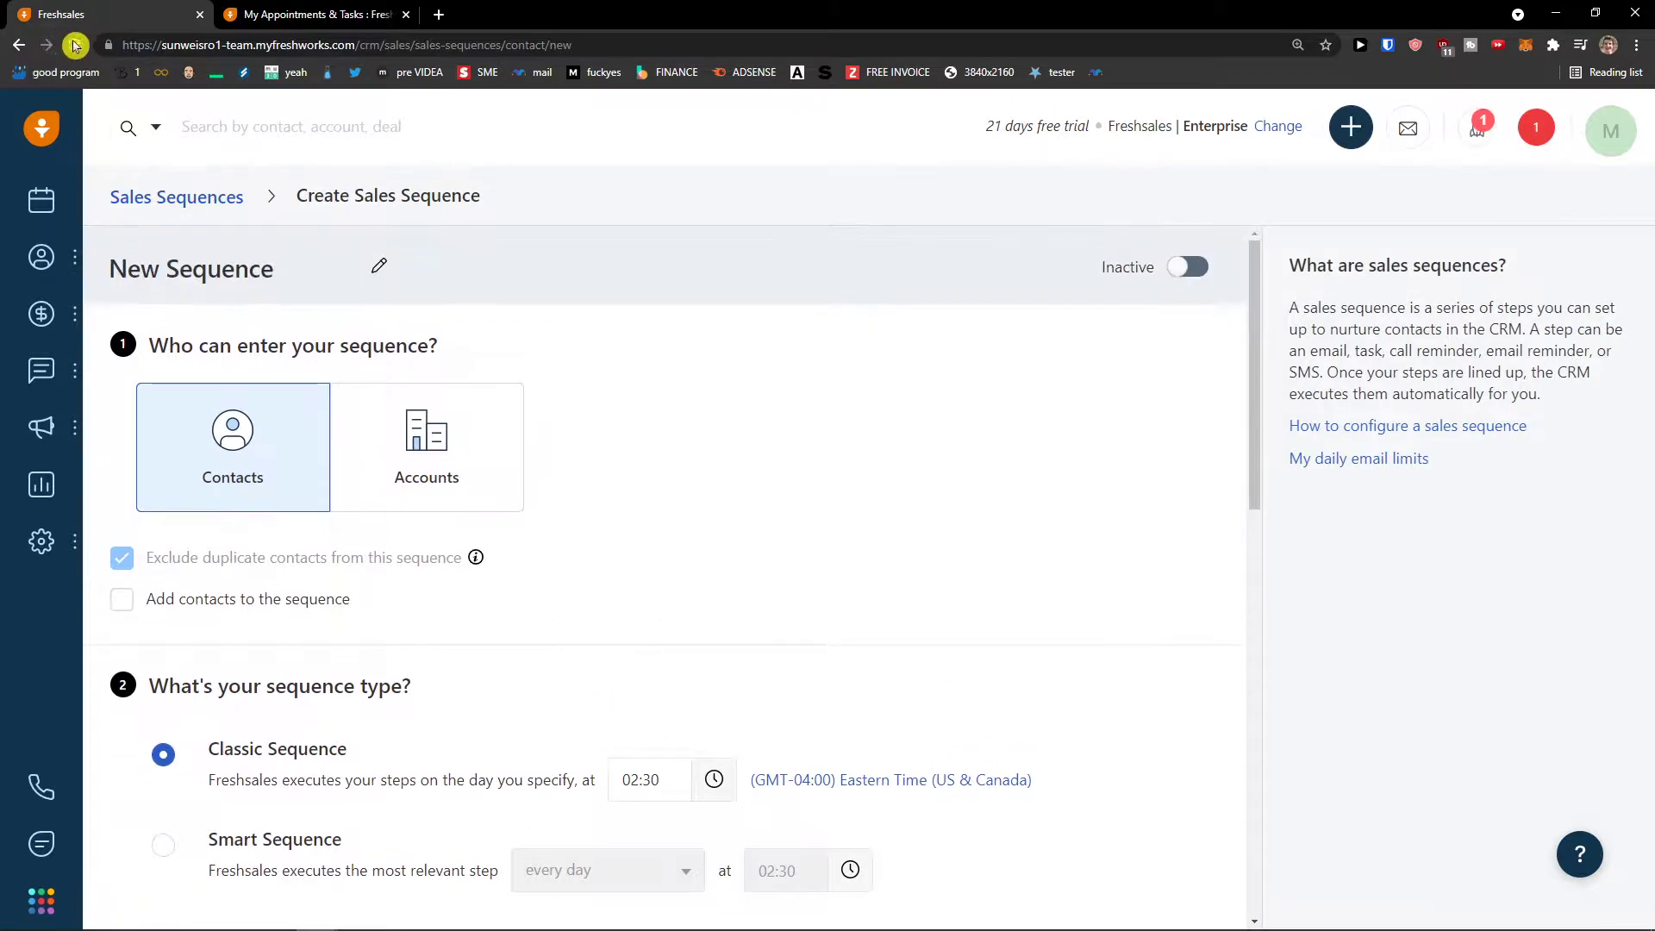
pyautogui.click(19, 45)
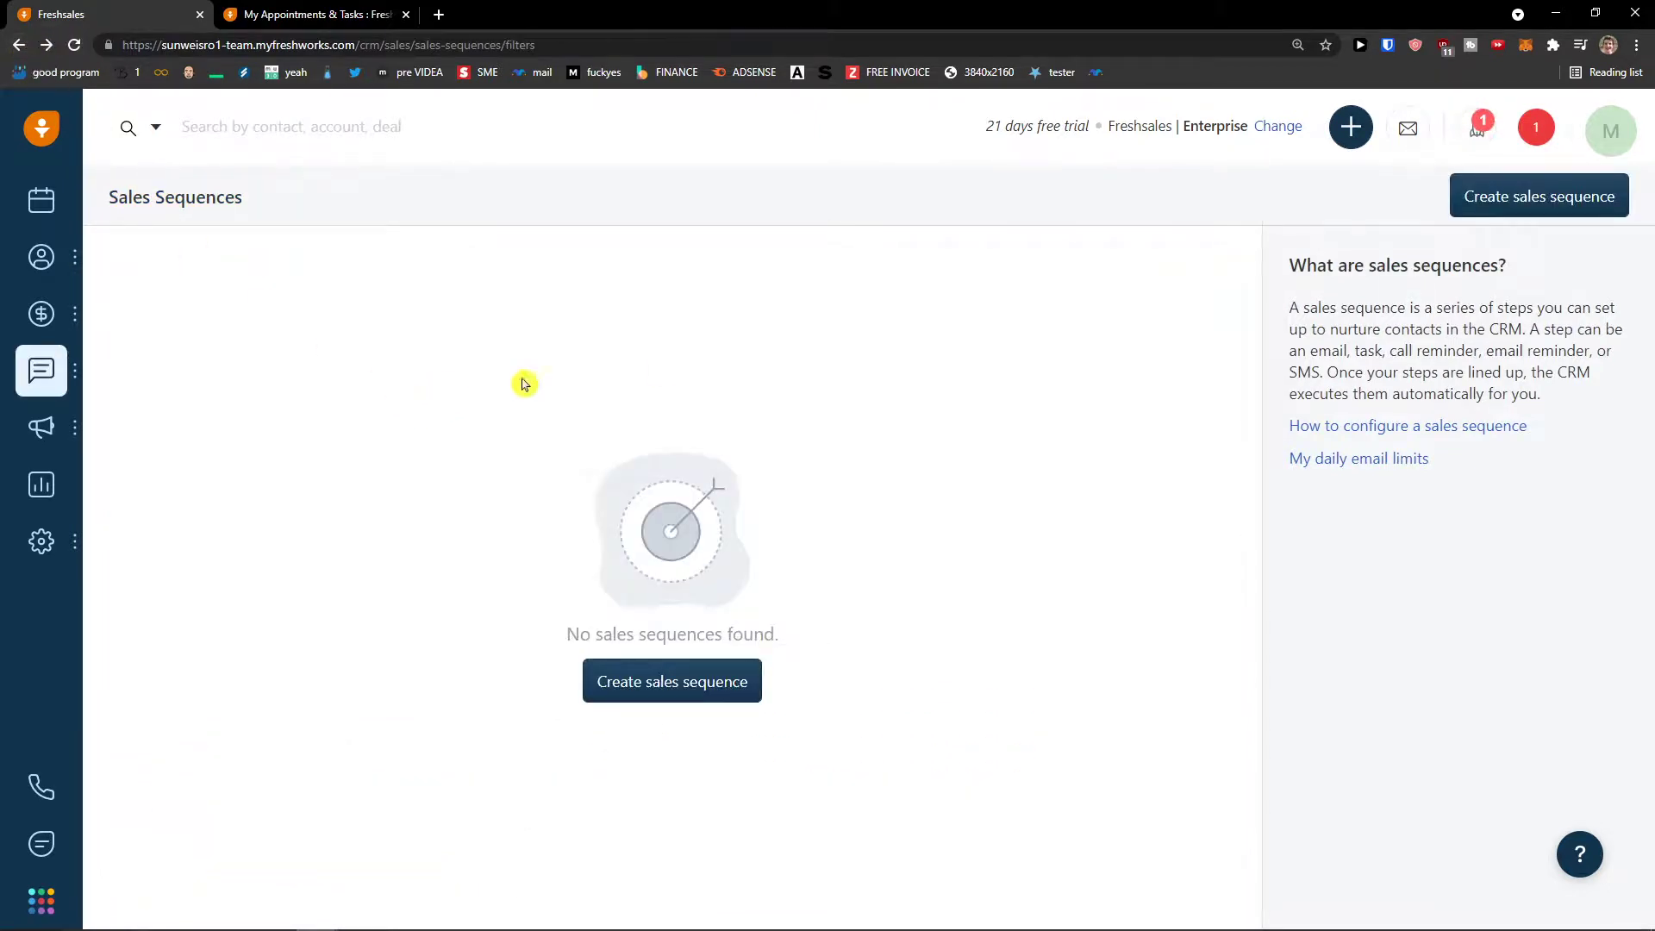
pyautogui.moveTo(1293, 303); pyautogui.dragTo(1522, 389)
pyautogui.click(1523, 389)
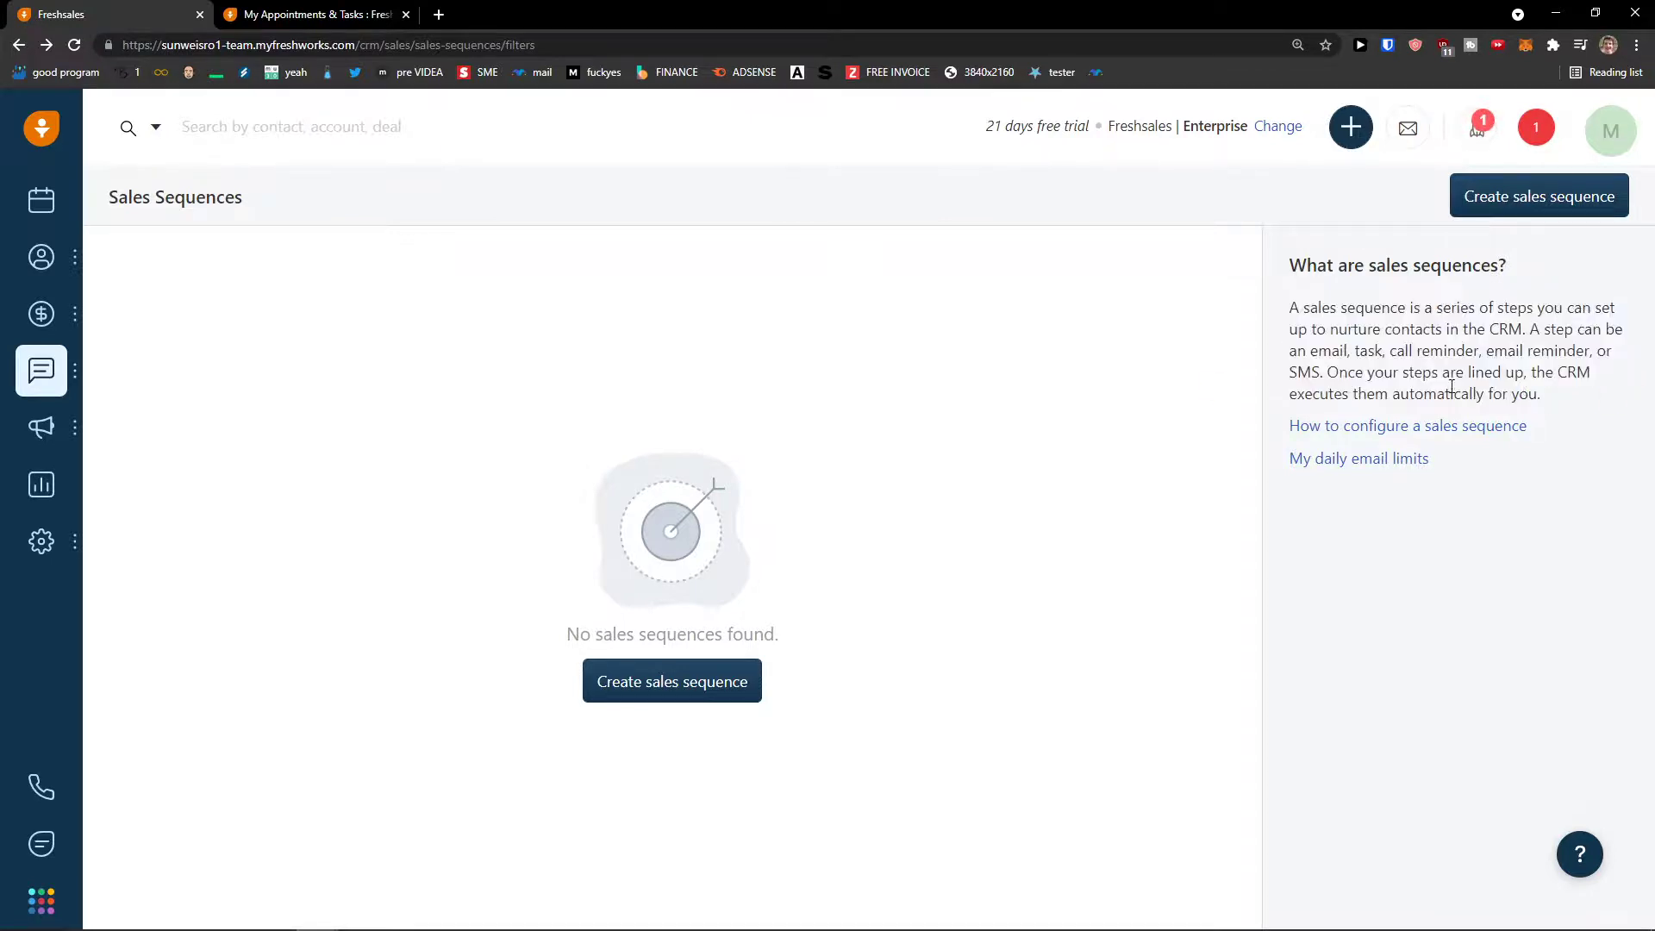
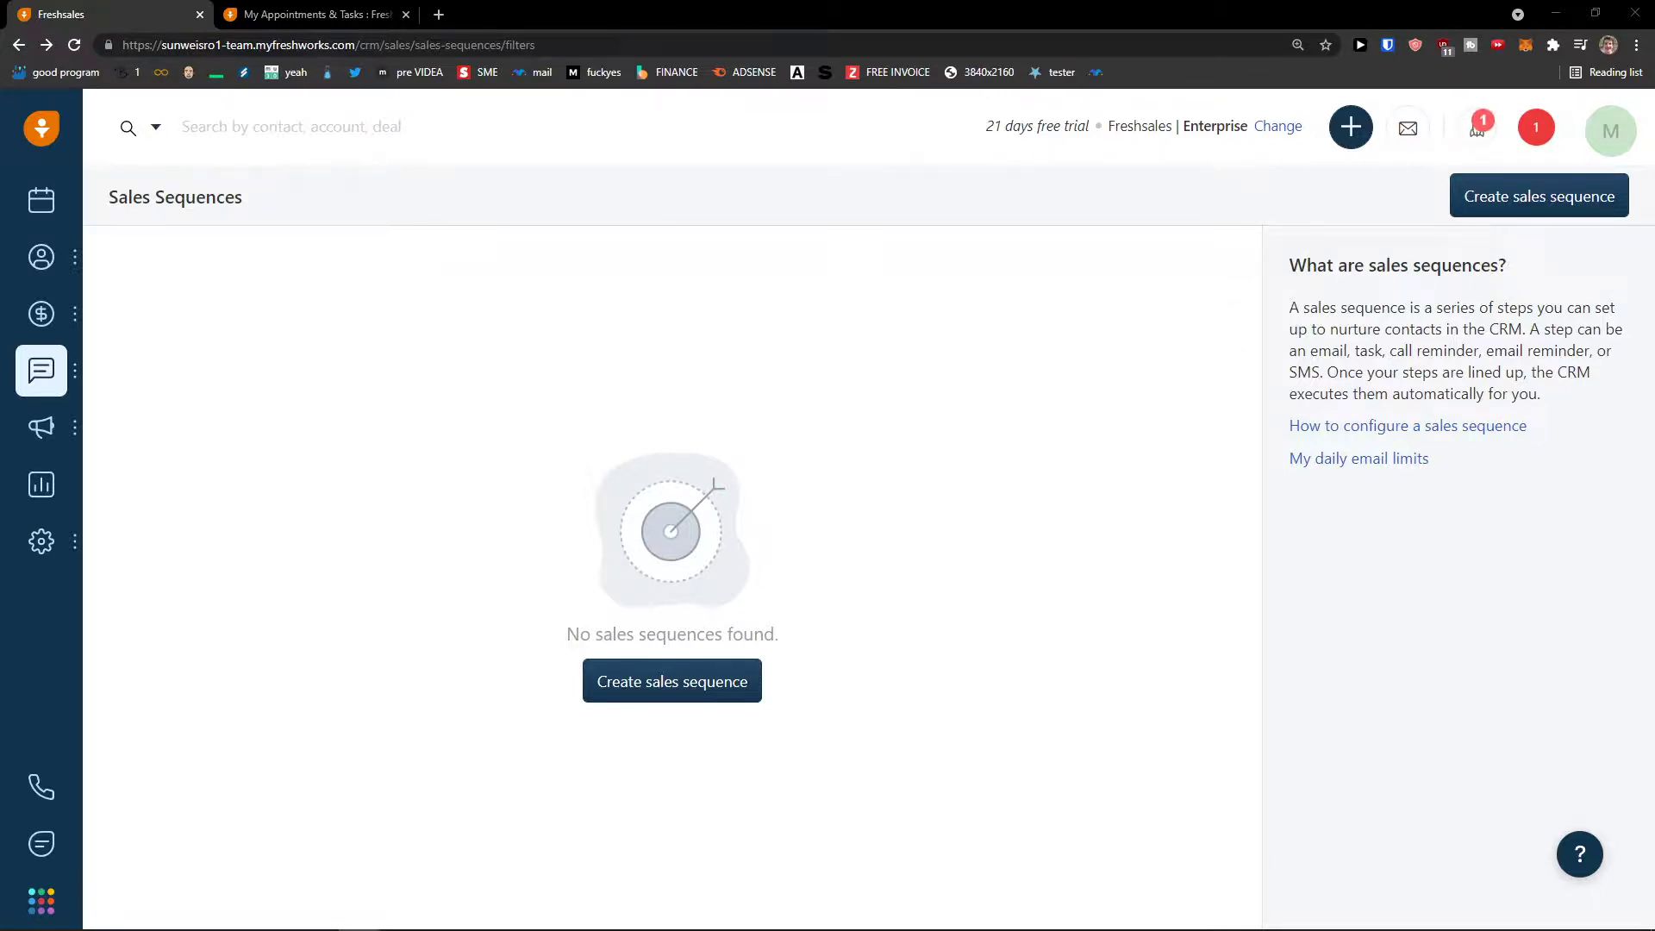
# - Start a new sales sequence and set its classic steps to run at 10:00
pyautogui.click(690, 683)
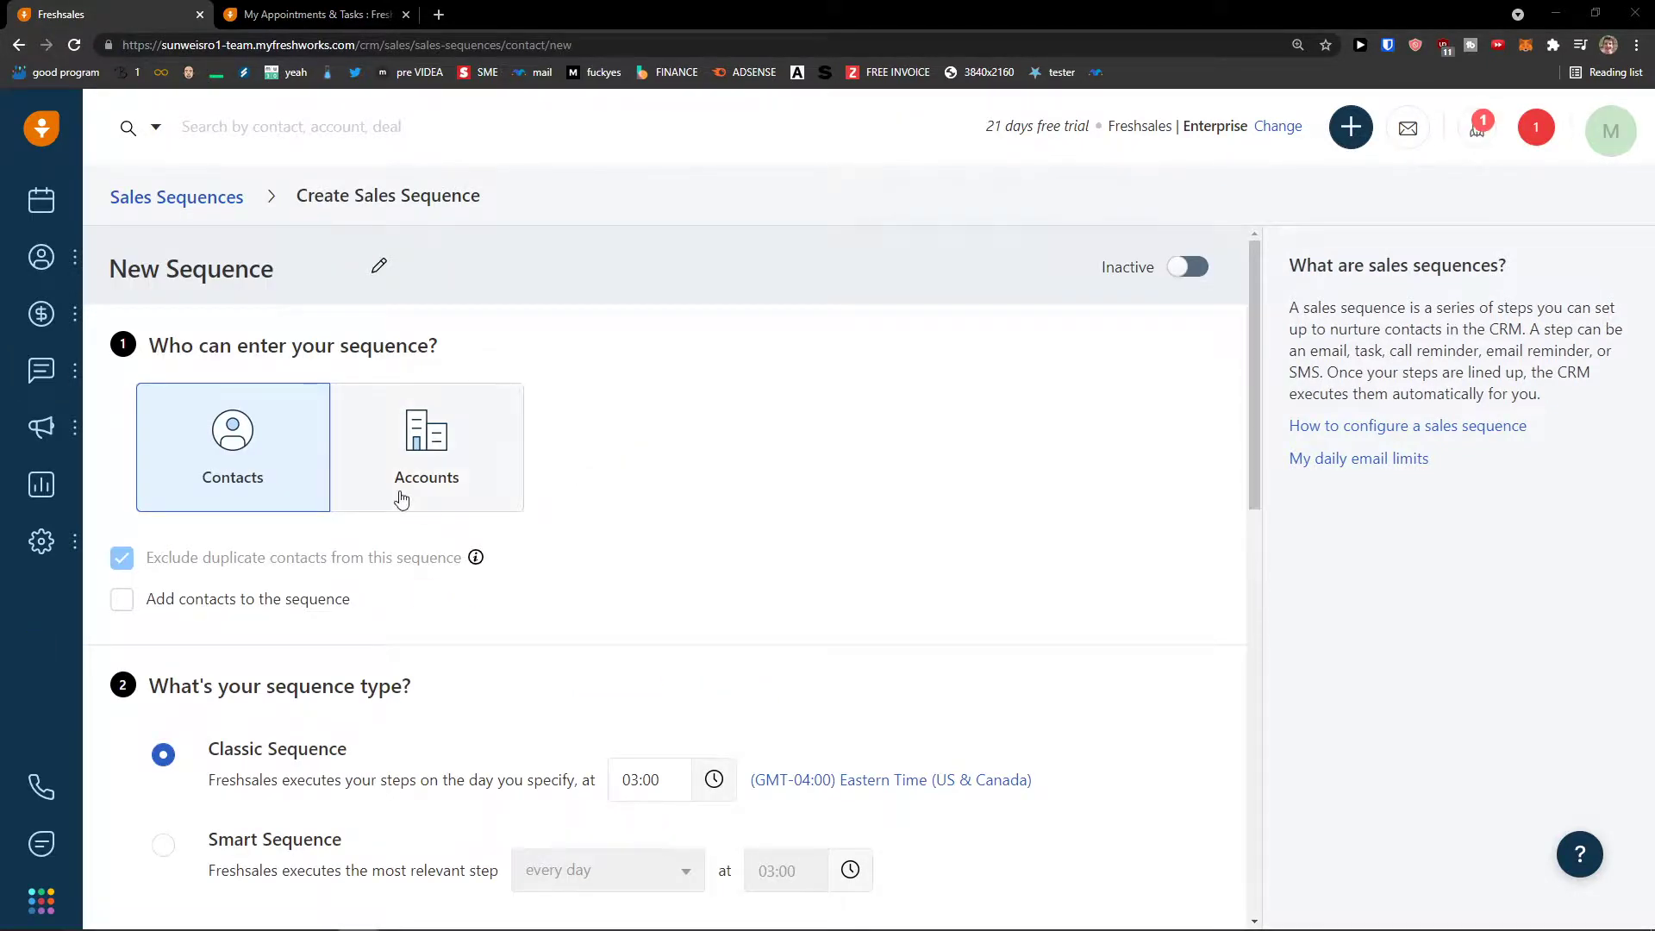
pyautogui.scroll(-1, 303, 484)
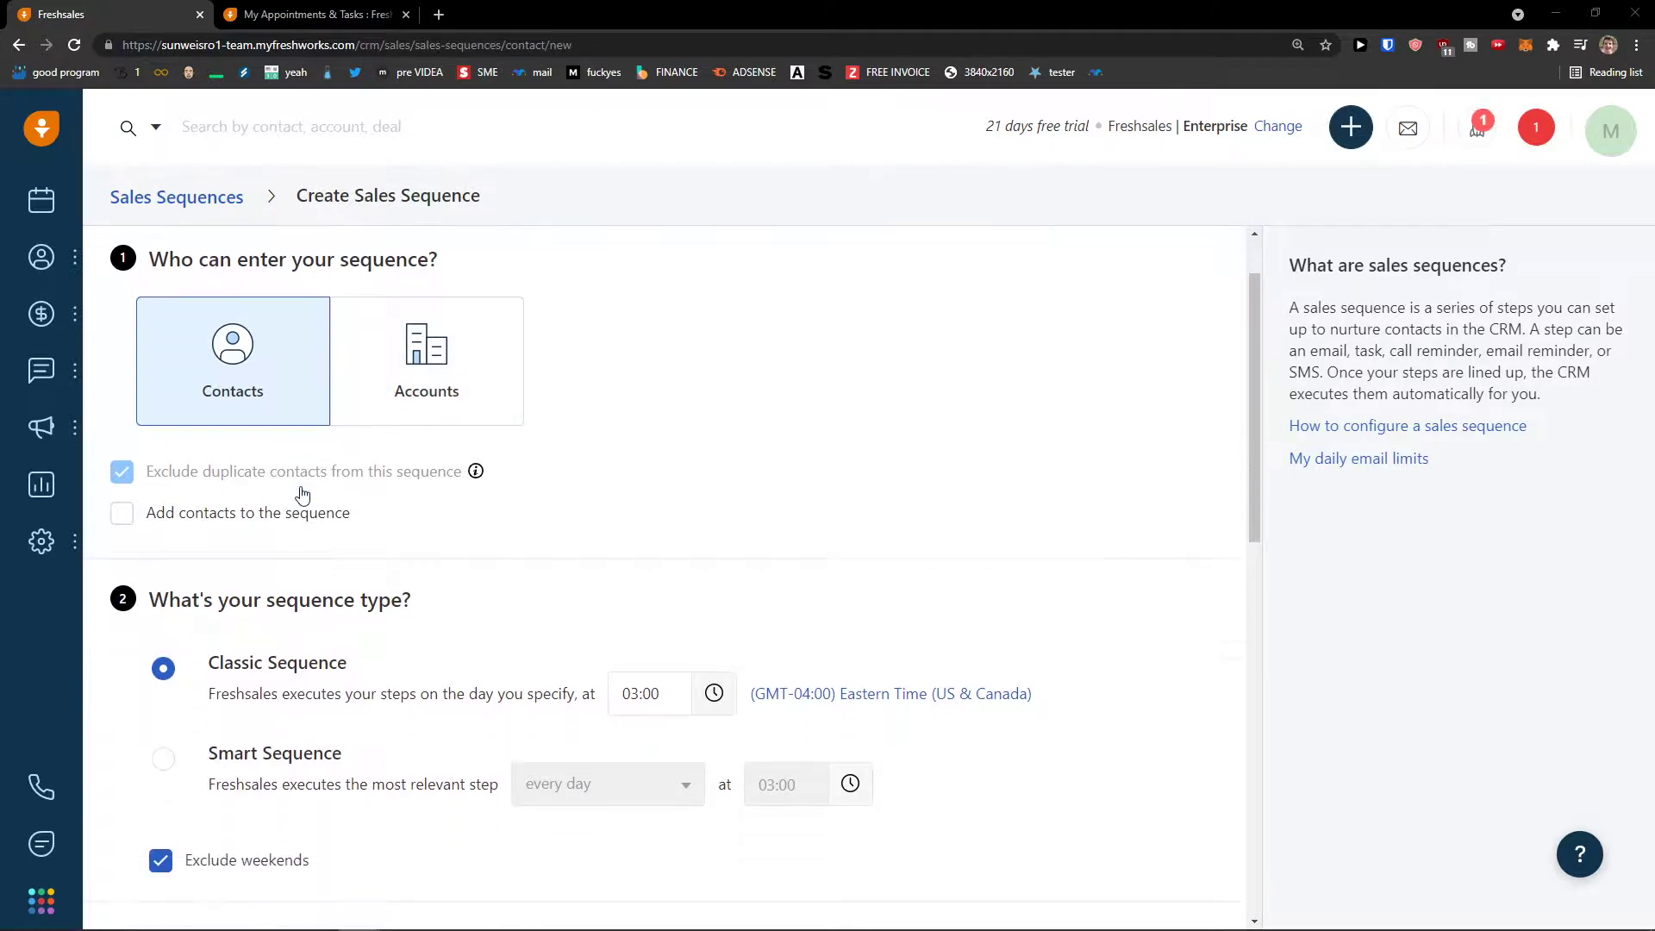
pyautogui.scroll(-2, 455, 513)
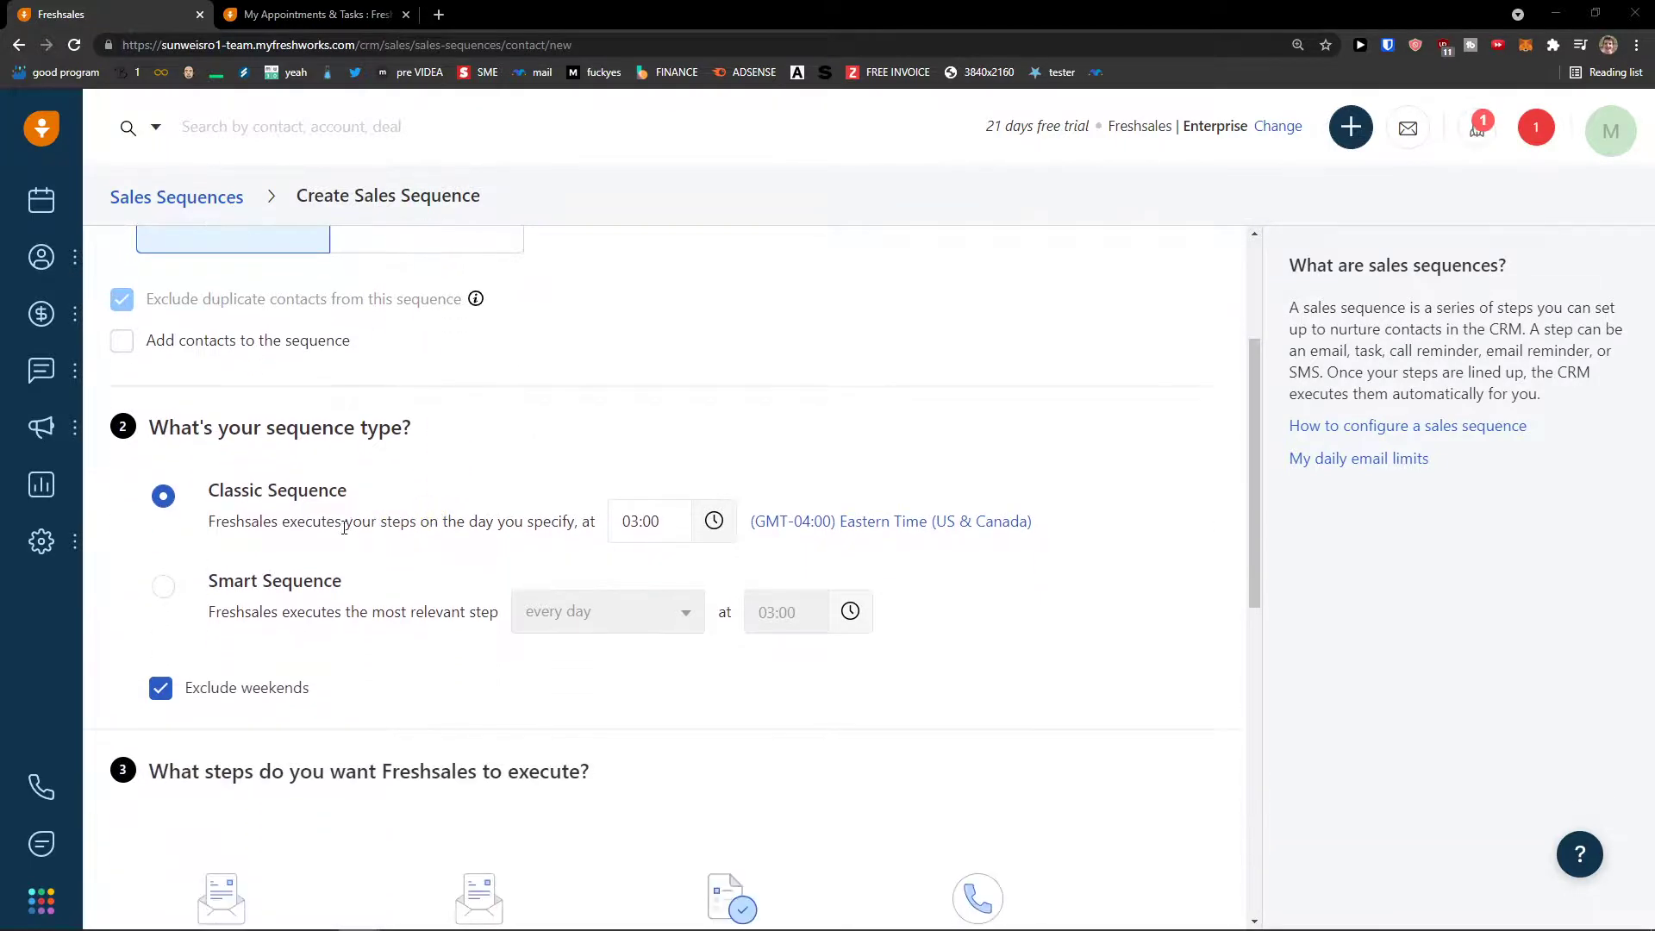
pyautogui.moveTo(214, 521); pyautogui.dragTo(563, 521)
pyautogui.click(642, 520)
pyautogui.scroll(-3, 673, 648)
pyautogui.click(672, 657)
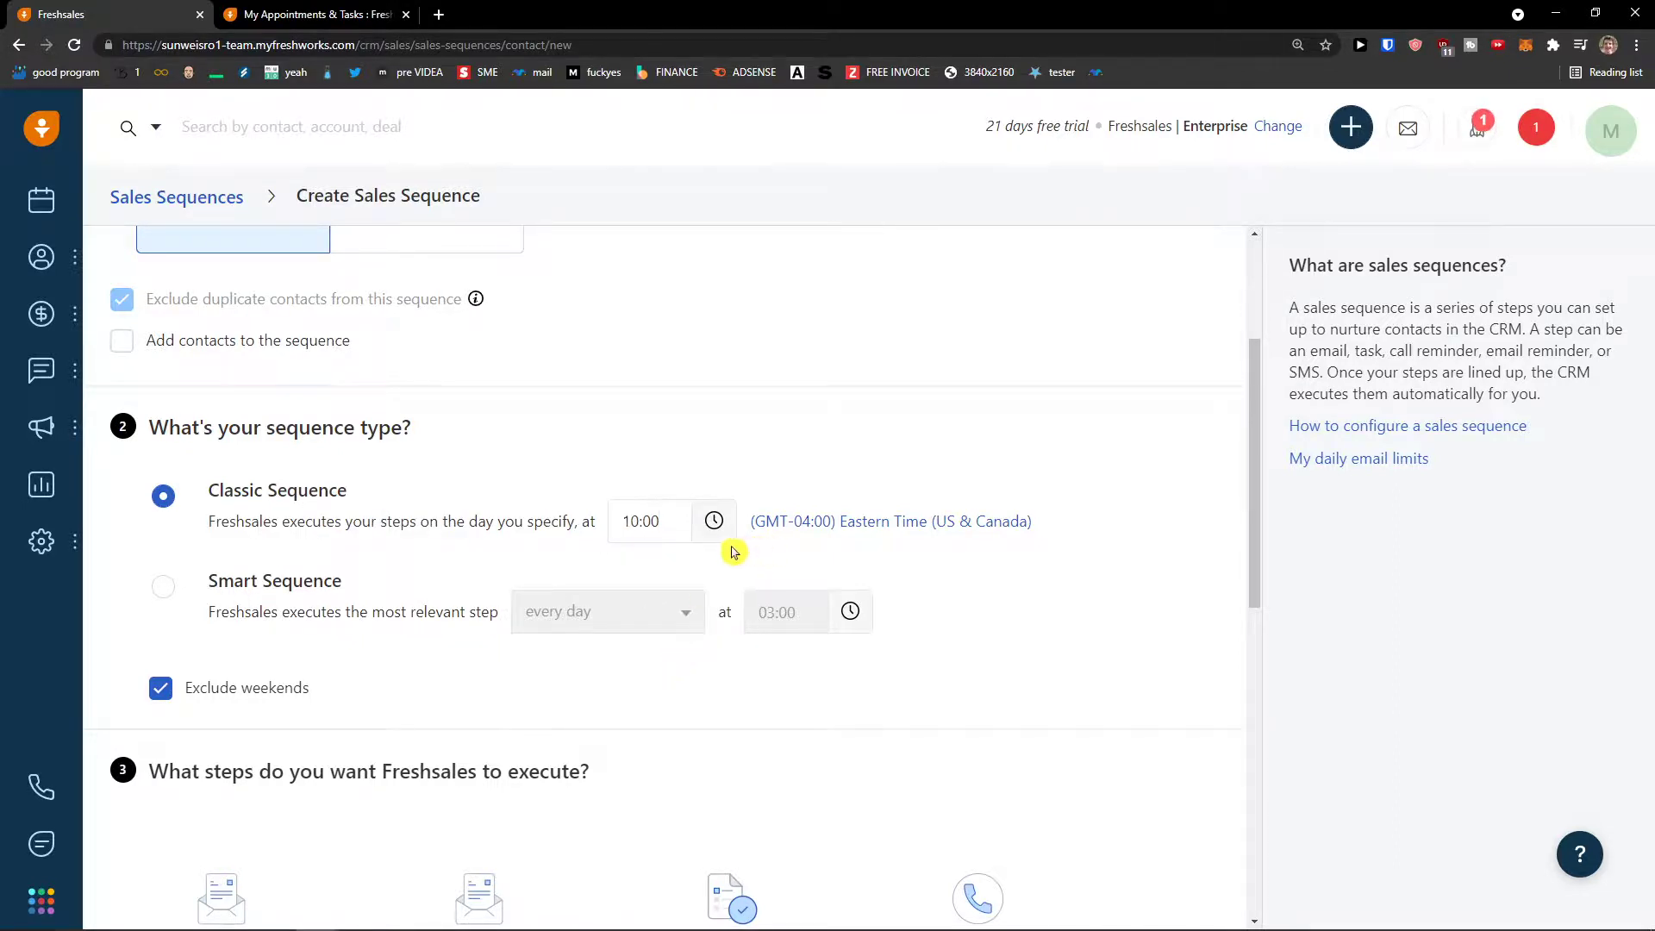
# - Add a Day 1 email step and check its template list, which is empty
pyautogui.scroll(-2, 315, 615)
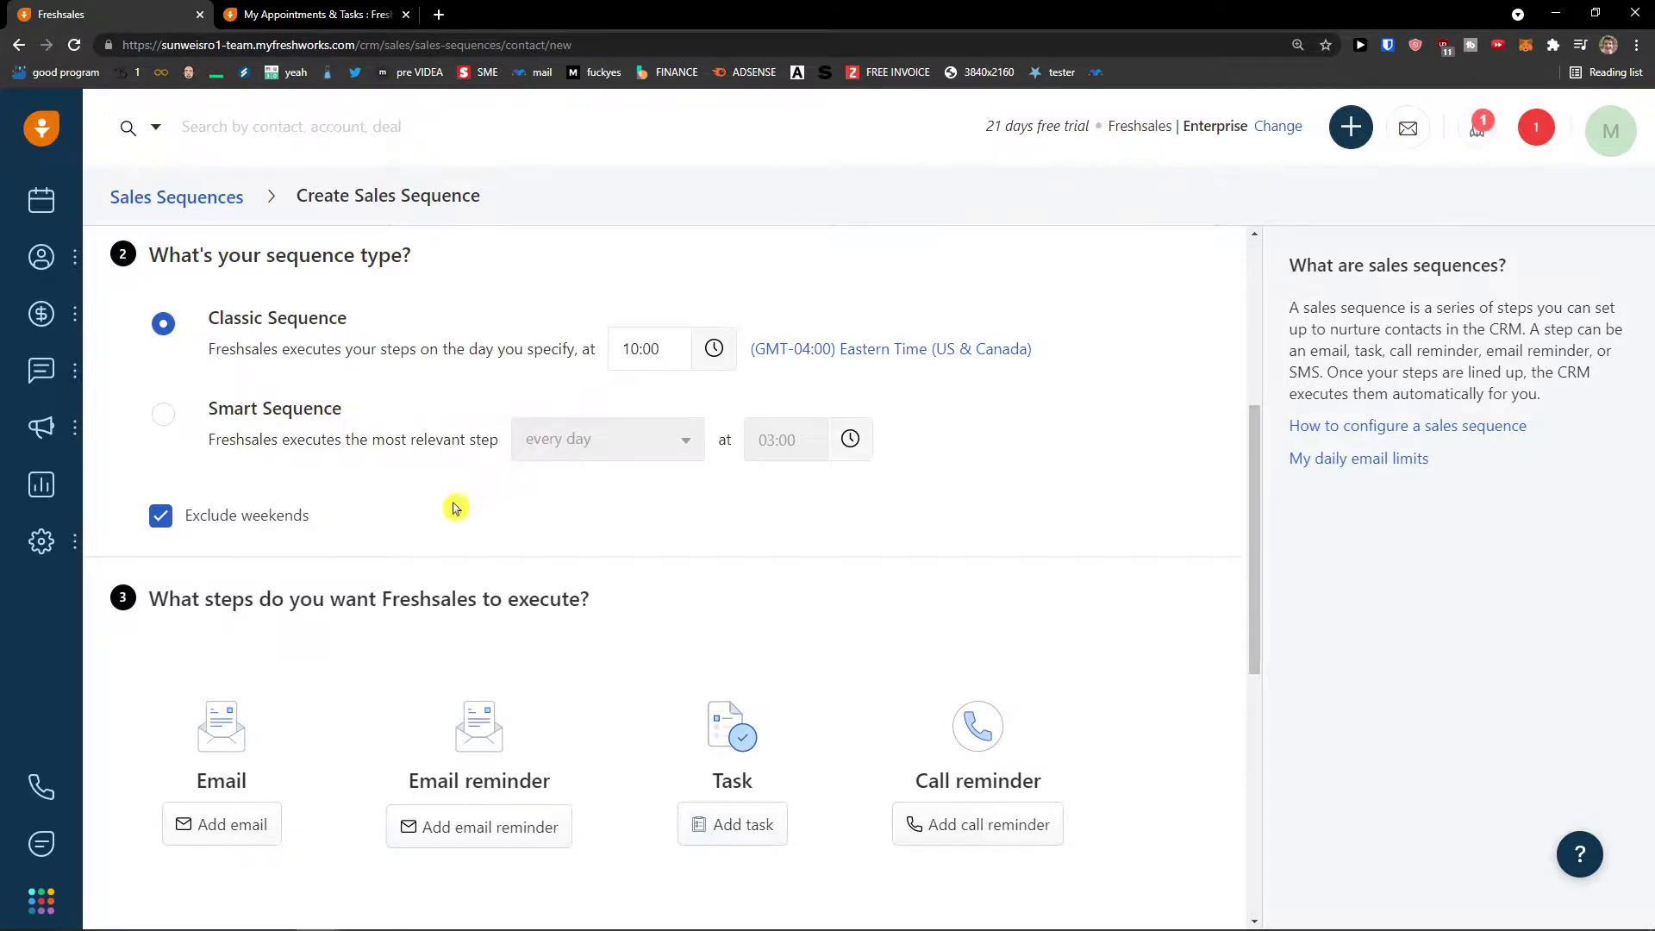
pyautogui.scroll(-1, 453, 509)
pyautogui.scroll(-2, 347, 538)
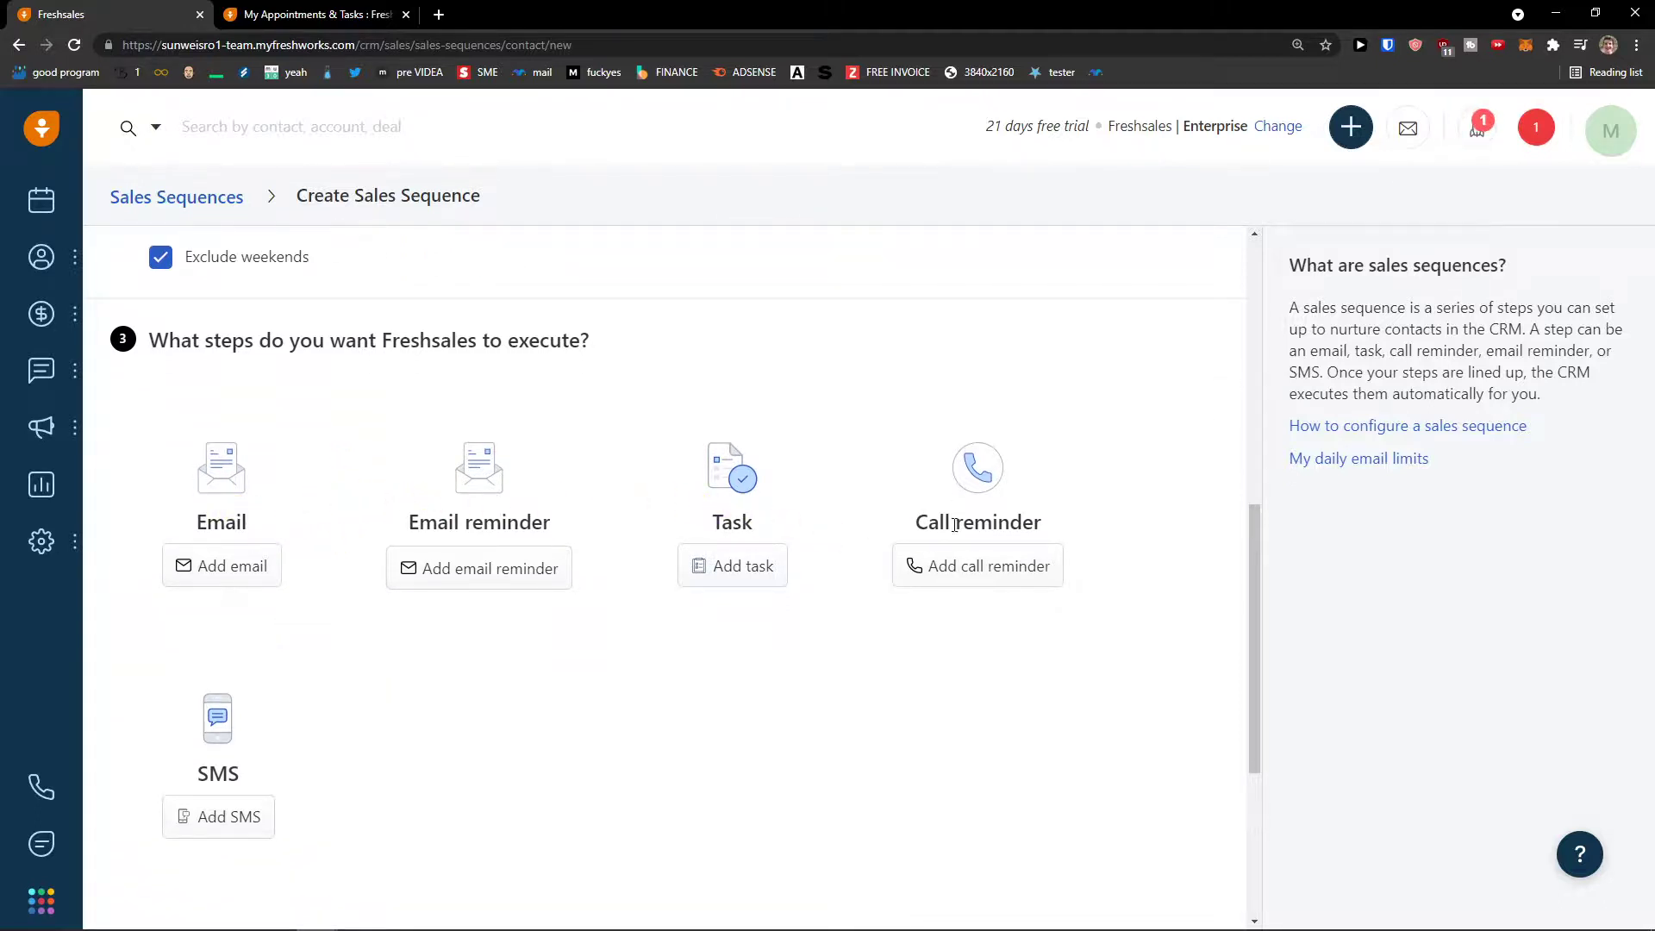
pyautogui.scroll(-1, 287, 708)
pyautogui.scroll(1, 265, 713)
pyautogui.click(241, 581)
pyautogui.click(989, 453)
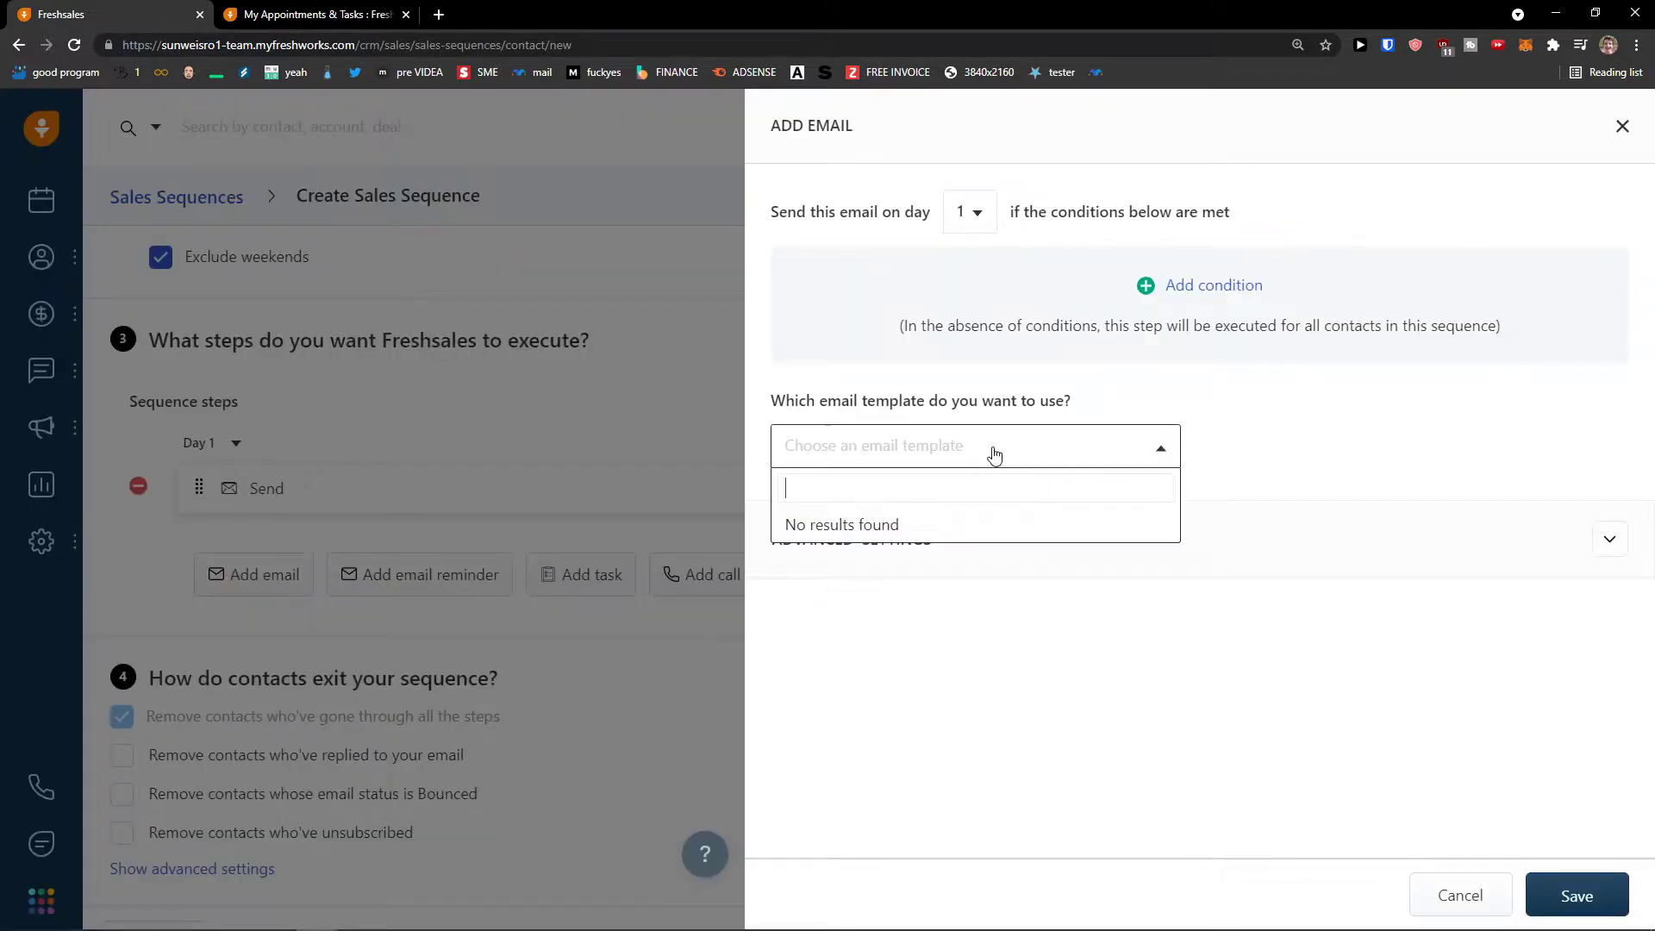
# - Discard the unfinished email step and add a task step instead
pyautogui.click(953, 465)
pyautogui.click(1622, 126)
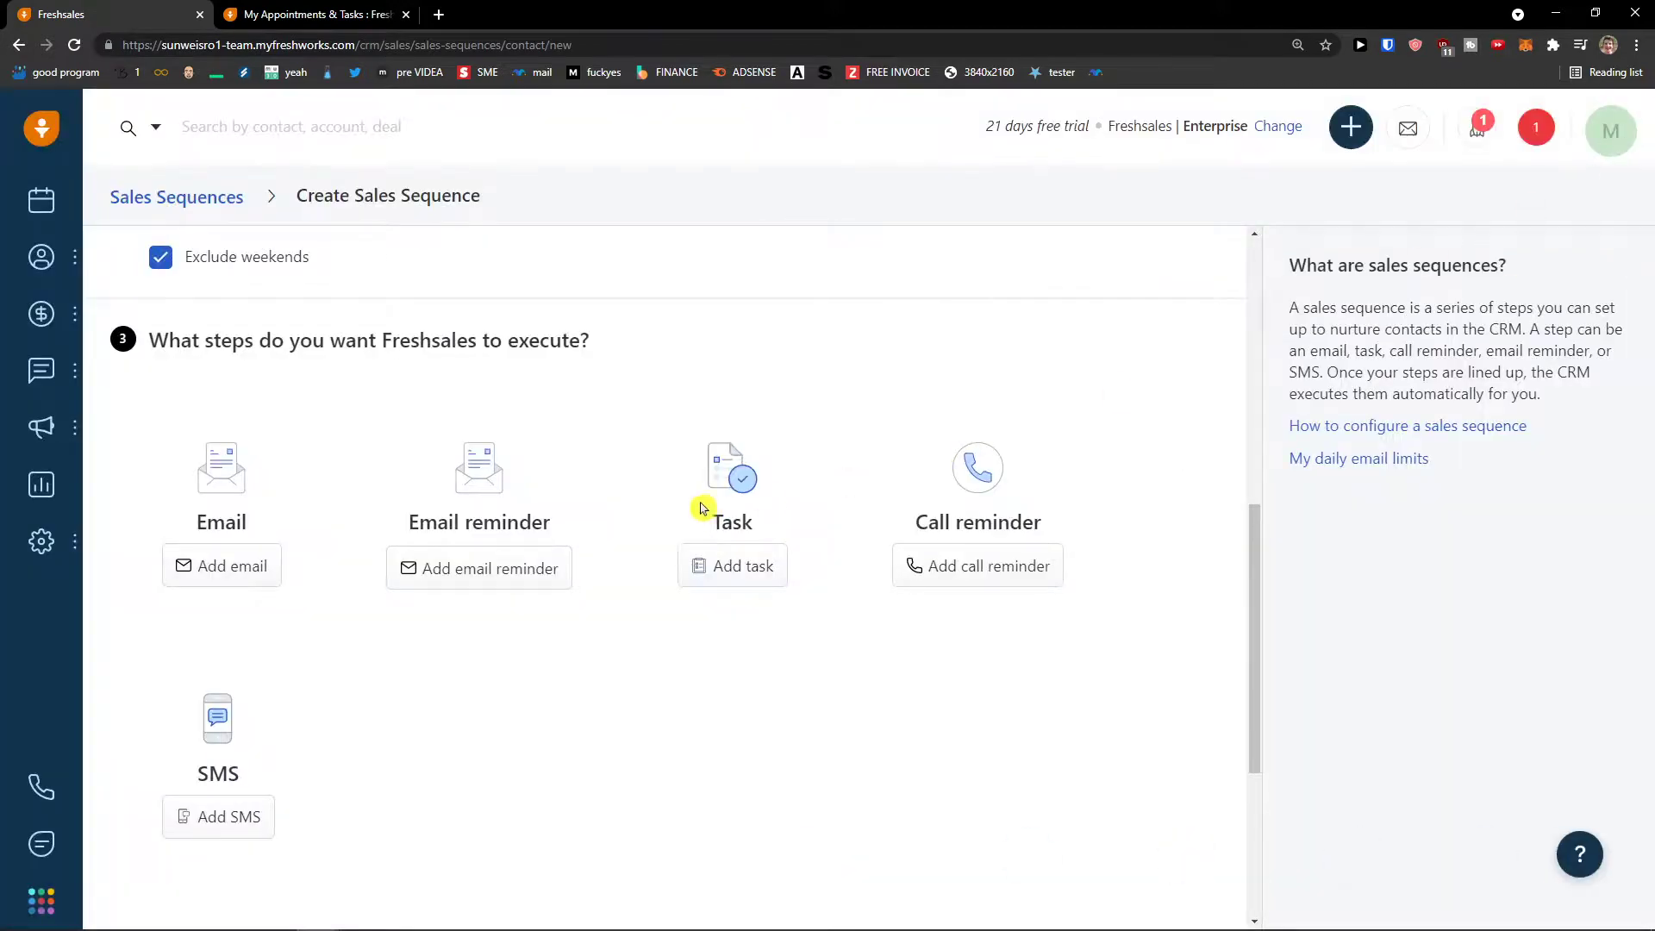
pyautogui.click(753, 561)
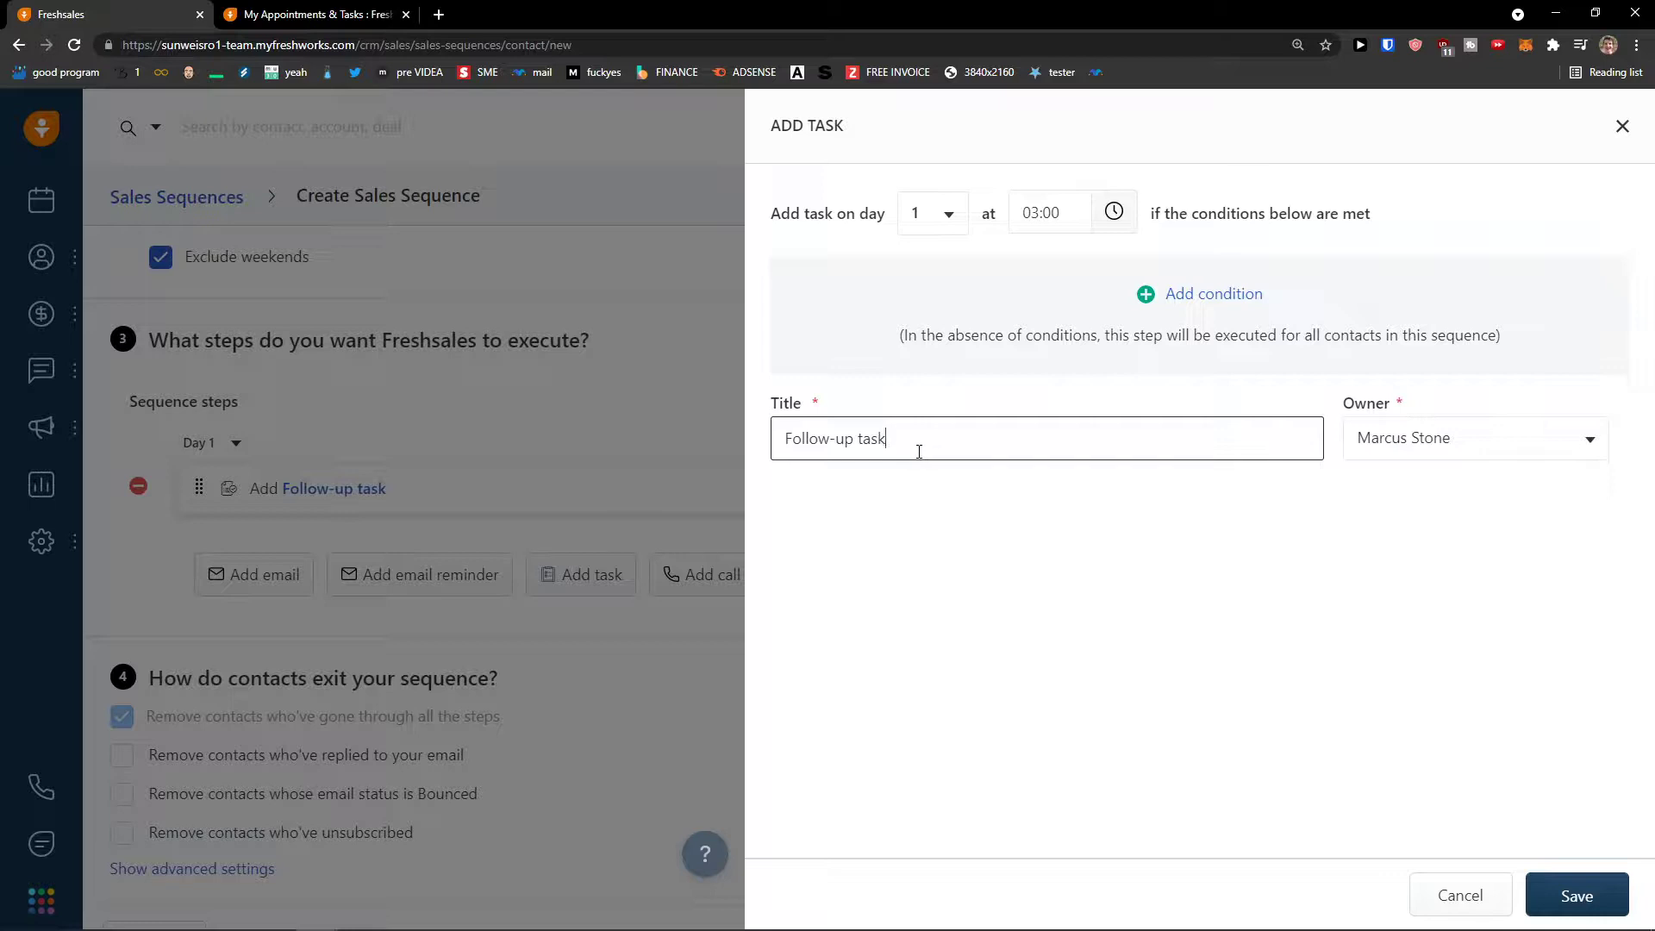
# - Title the Day 1 task 'Setup a meeting' and save it
pyautogui.moveTo(933, 446); pyautogui.dragTo(721, 445)
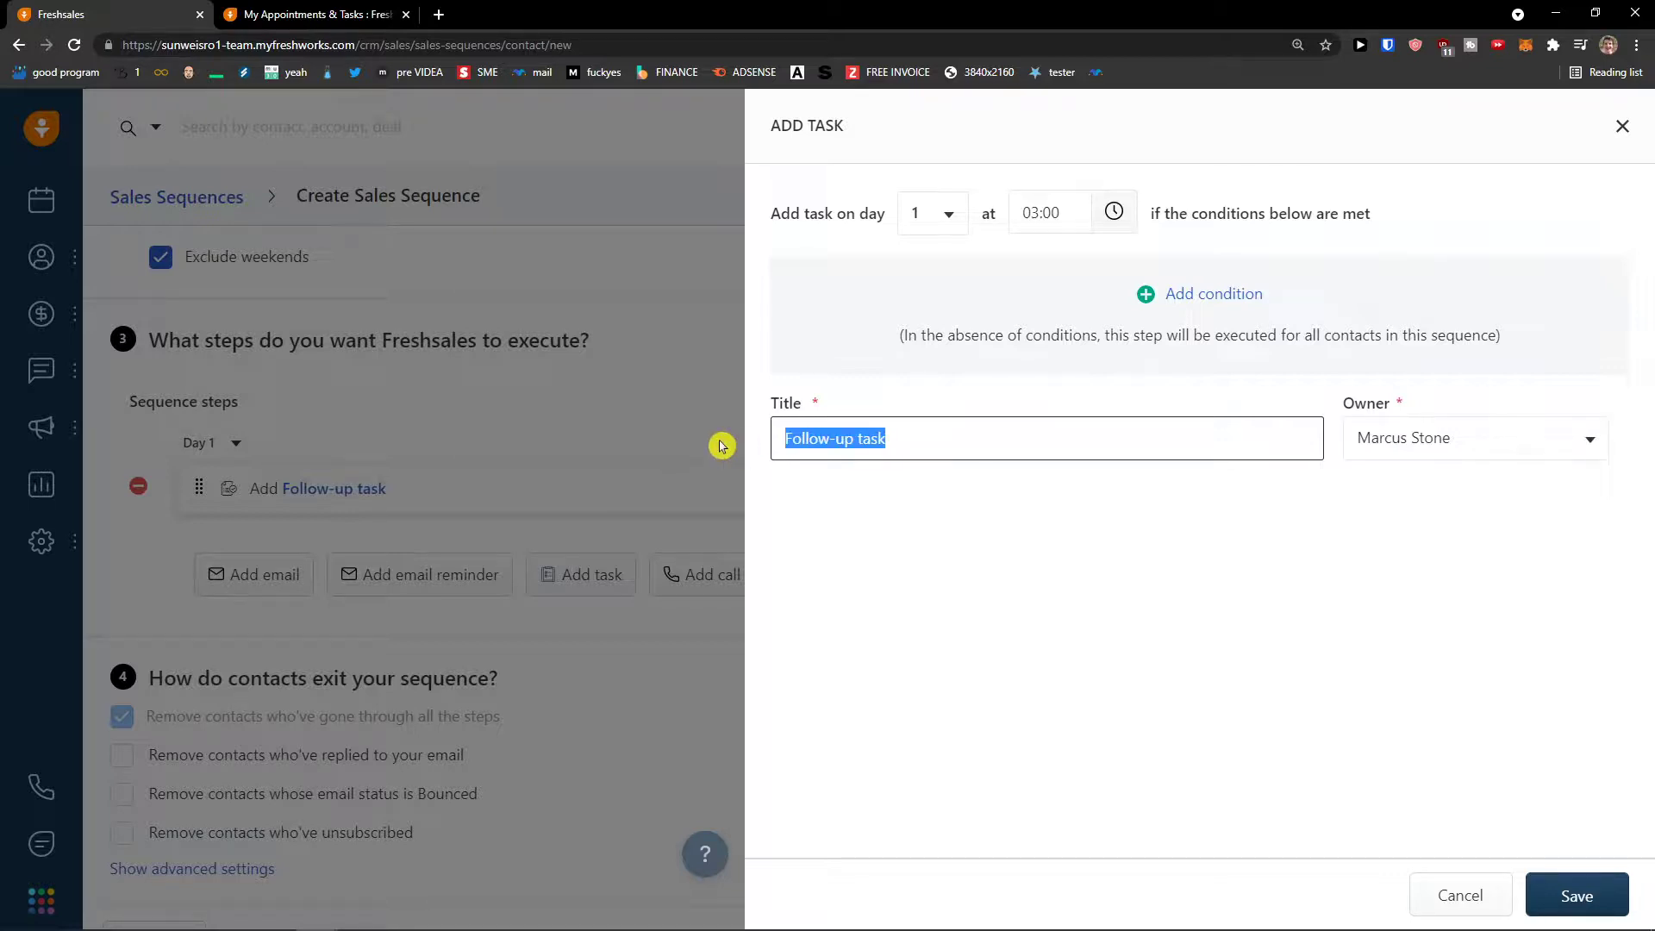
pyautogui.write('Setup a emeeting')
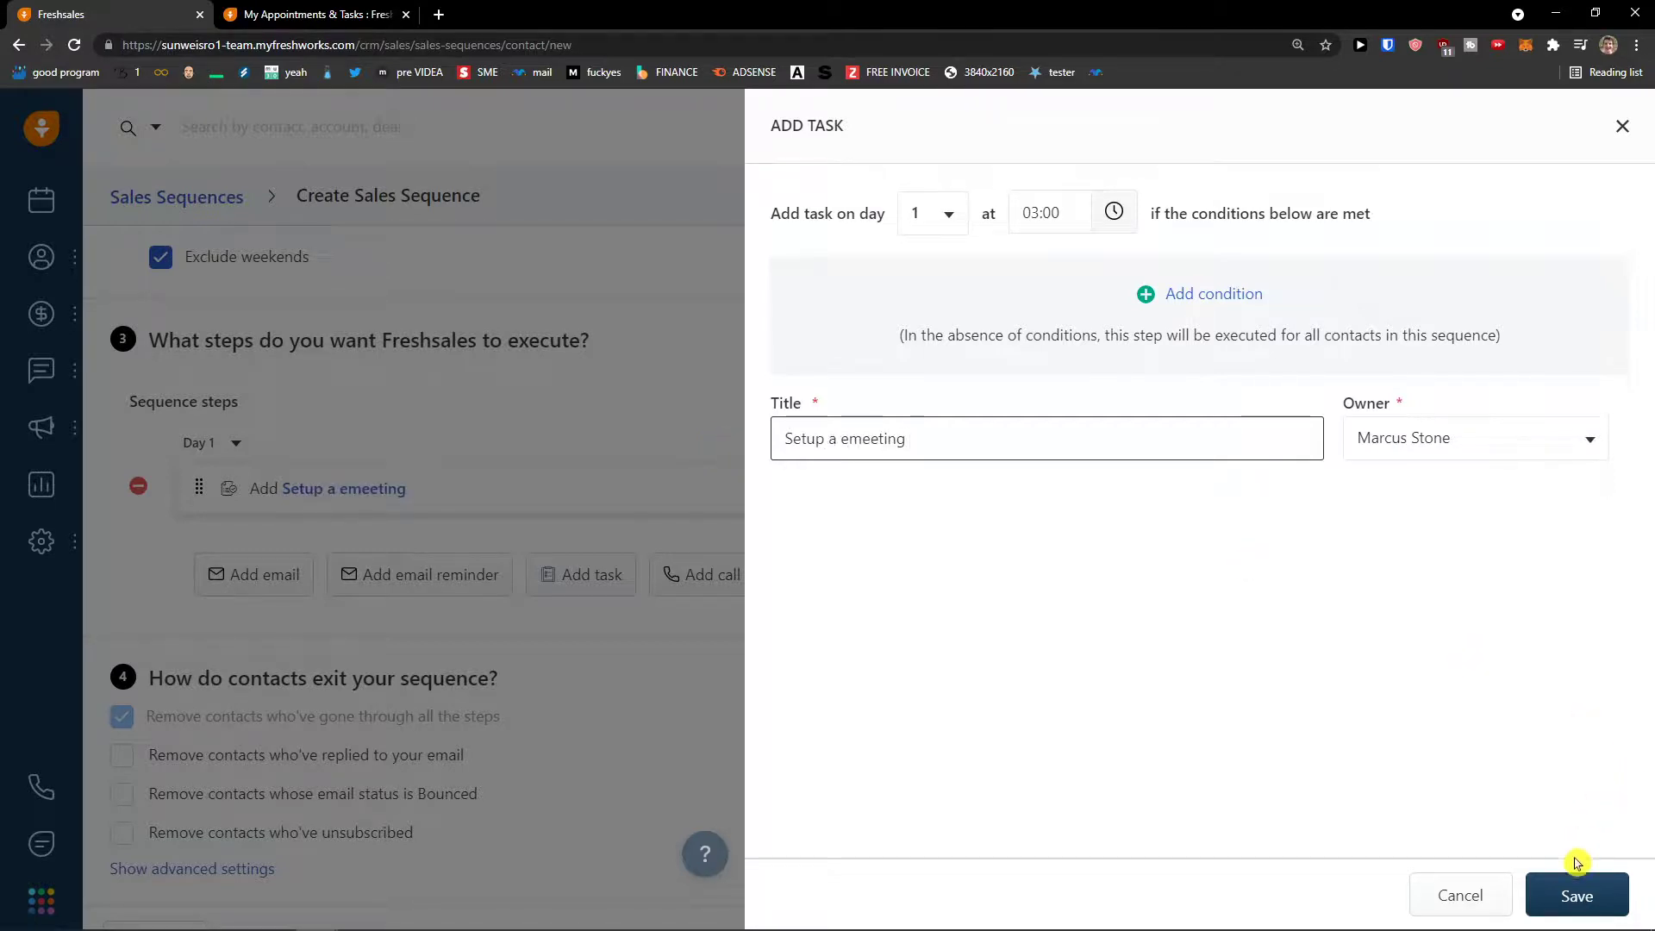
pyautogui.moveTo(842, 441); pyautogui.dragTo(1015, 465)
pyautogui.press('BackSpace')
pyautogui.press('BackSpace')
pyautogui.press('BackSpace')
pyautogui.write('a meetin')
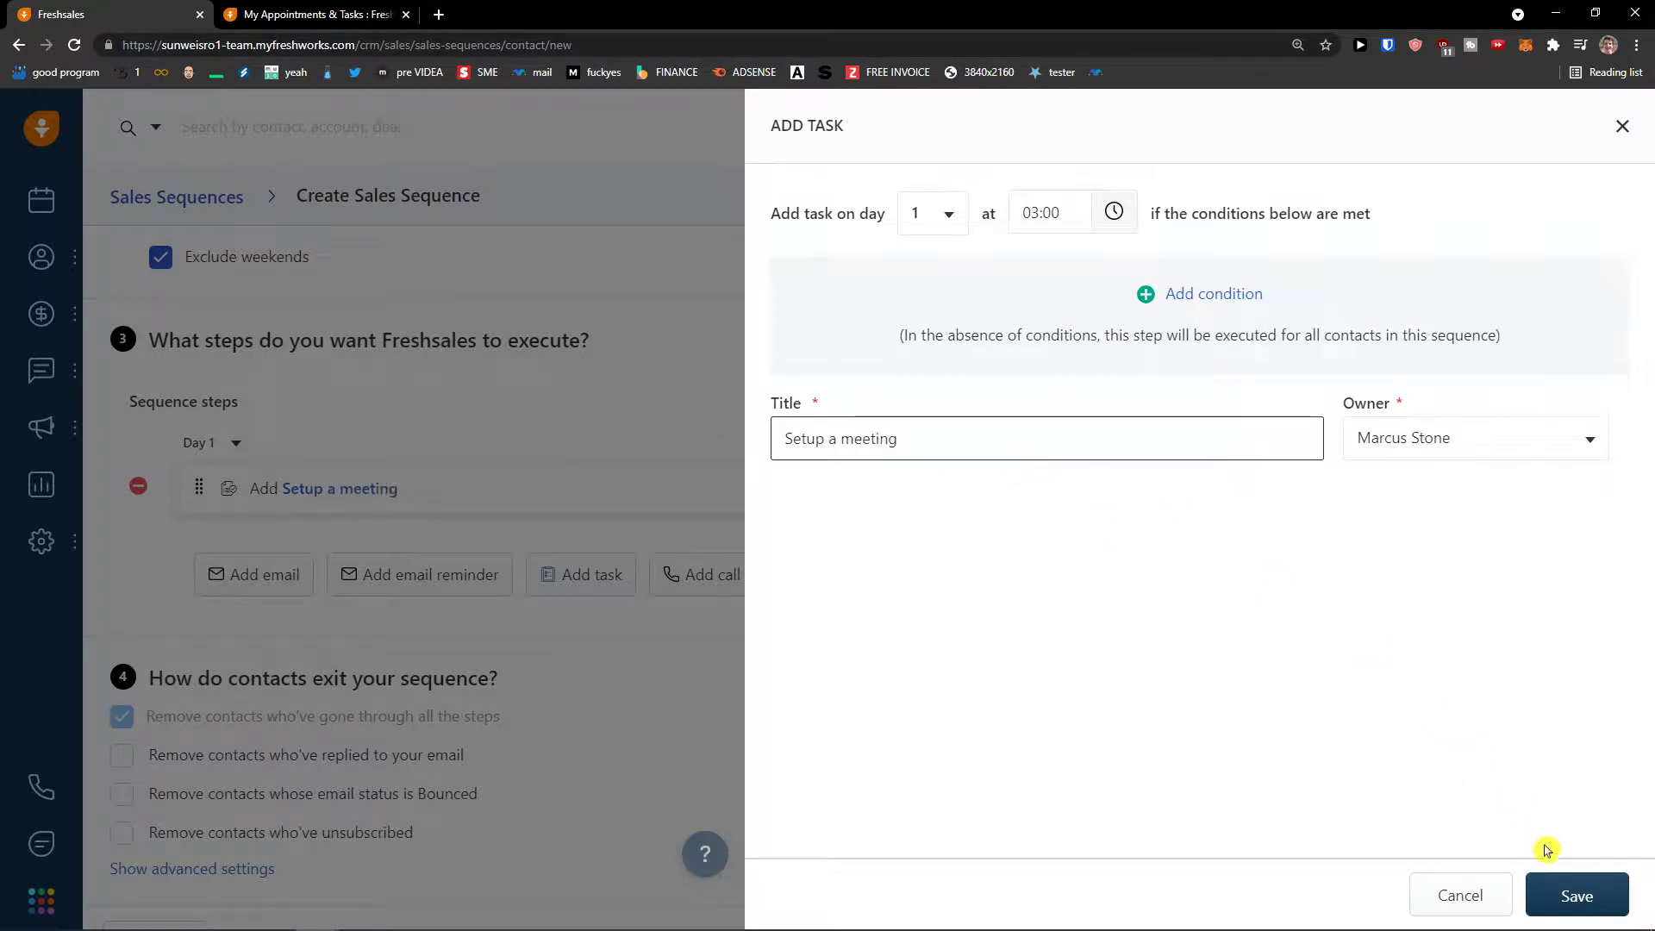
pyautogui.click(1576, 896)
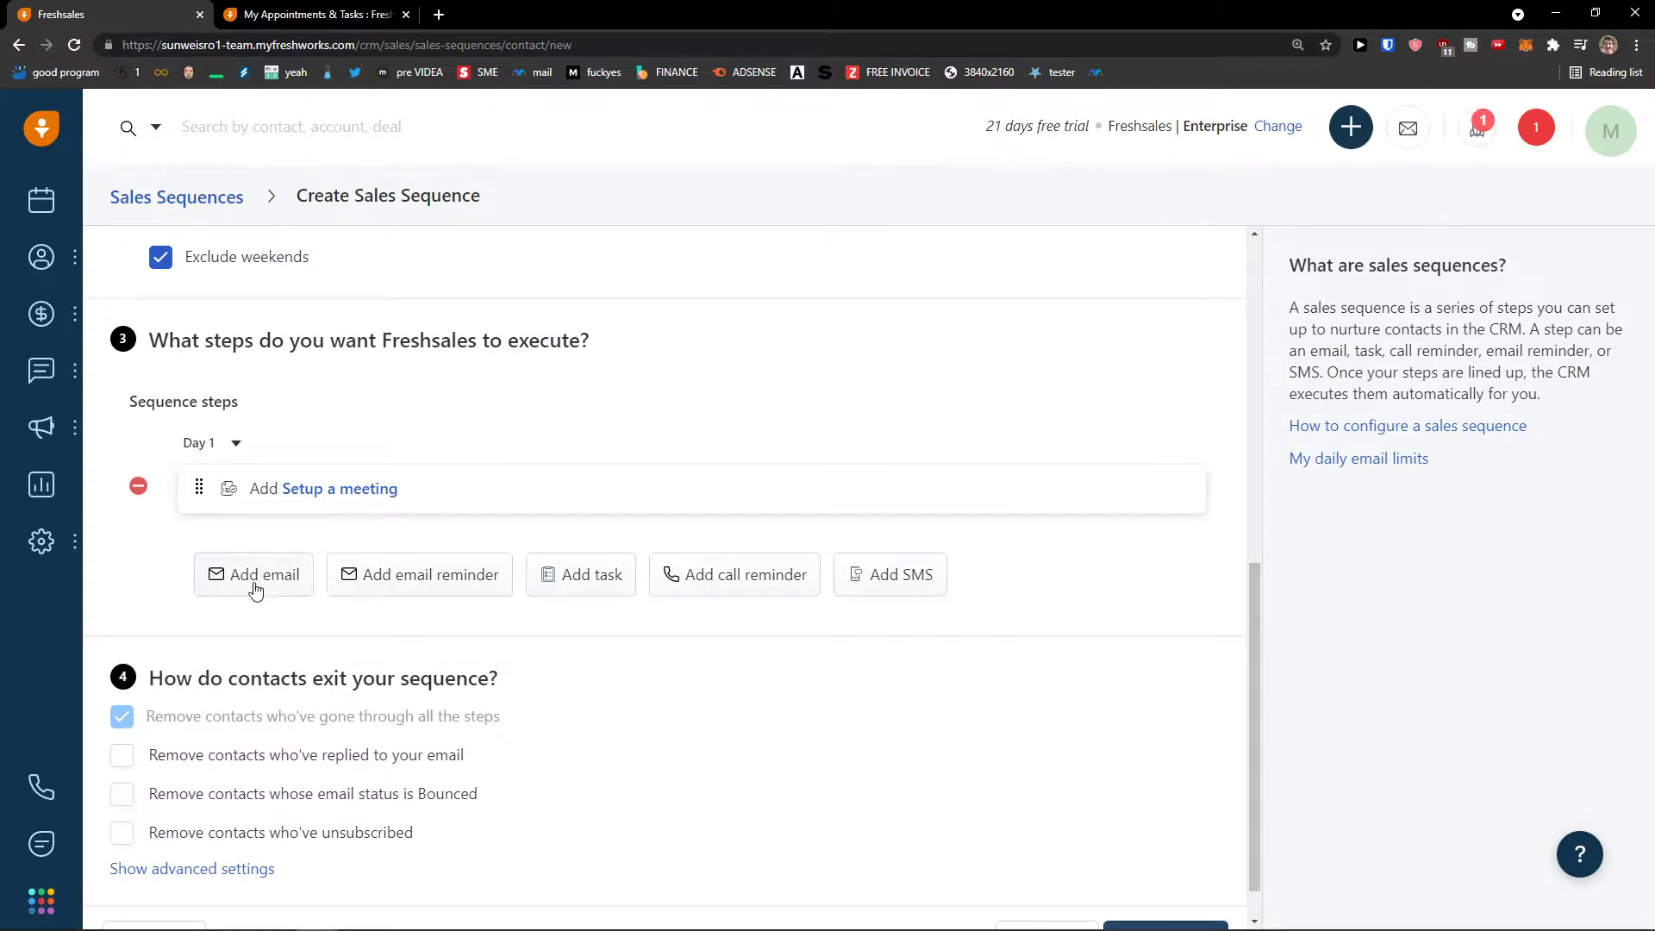
pyautogui.click(229, 448)
pyautogui.click(231, 448)
pyautogui.click(234, 448)
pyautogui.click(234, 447)
pyautogui.click(259, 571)
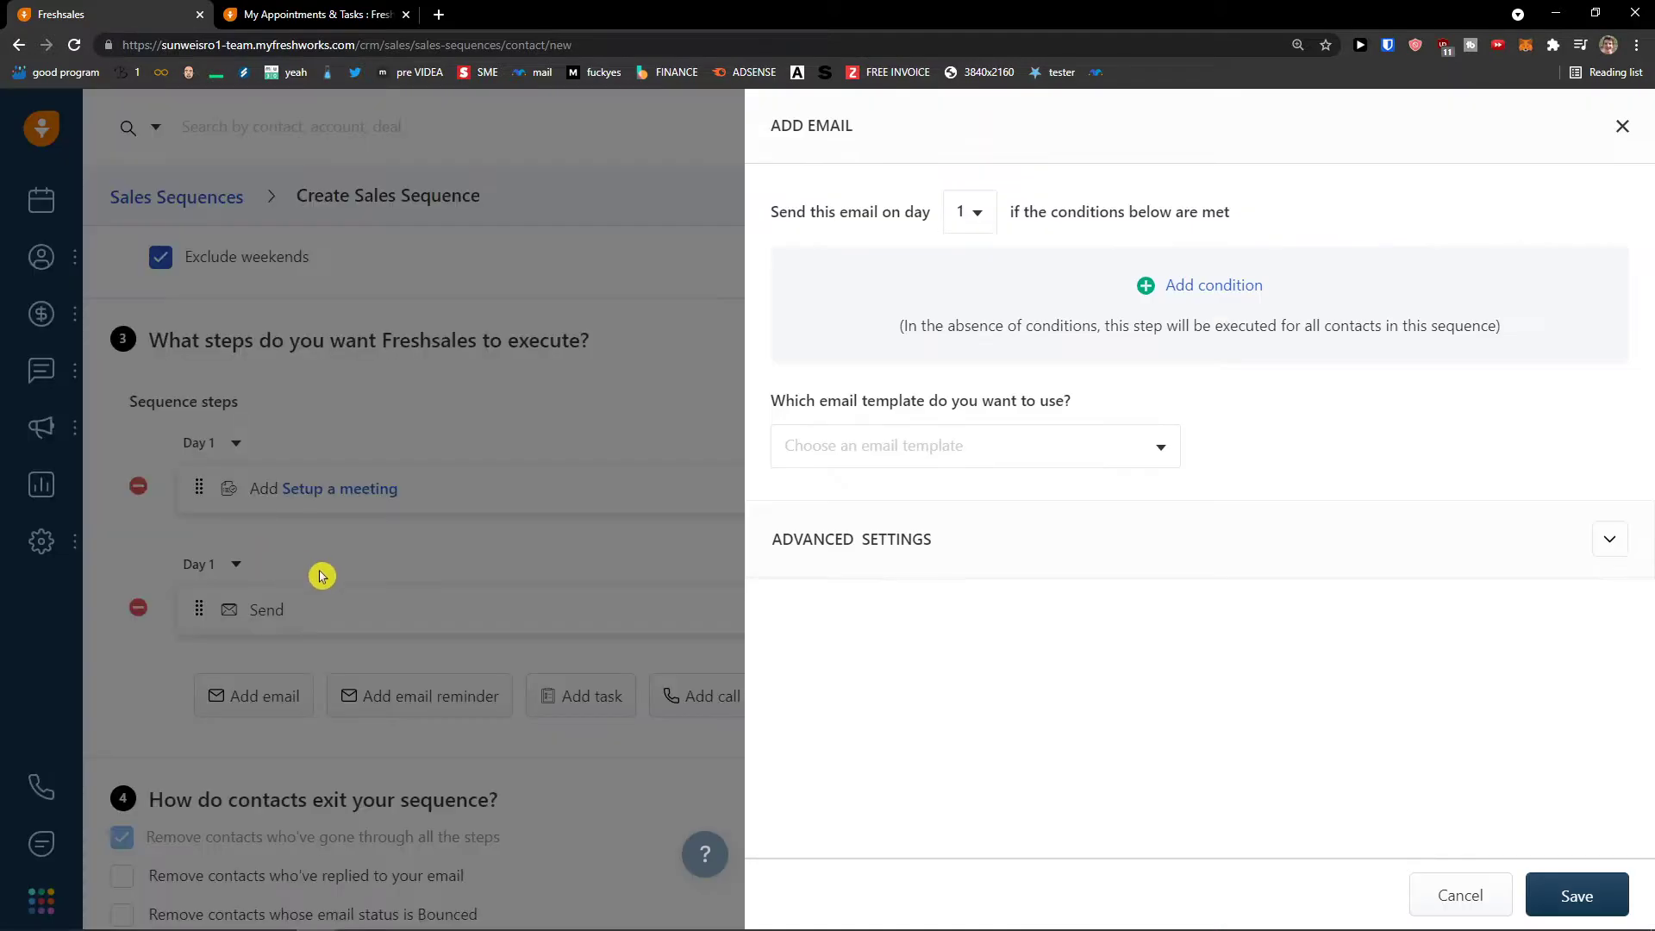
pyautogui.click(908, 446)
pyautogui.click(1090, 417)
pyautogui.click(1604, 543)
pyautogui.scroll(-5, 1023, 634)
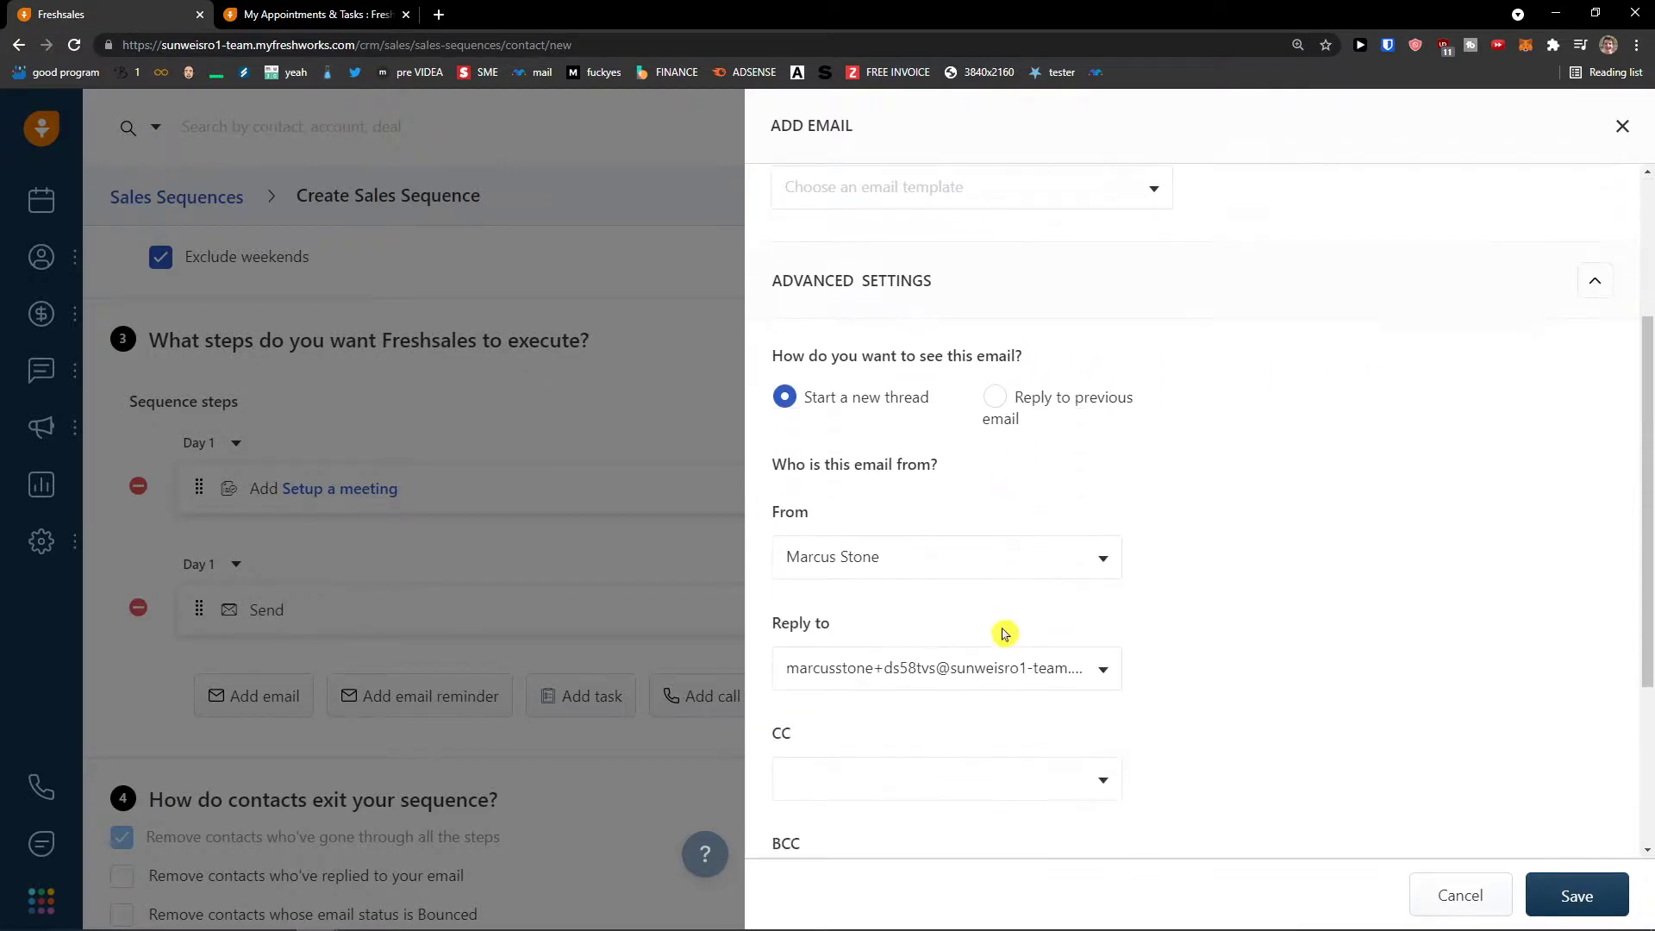
pyautogui.scroll(5, 996, 627)
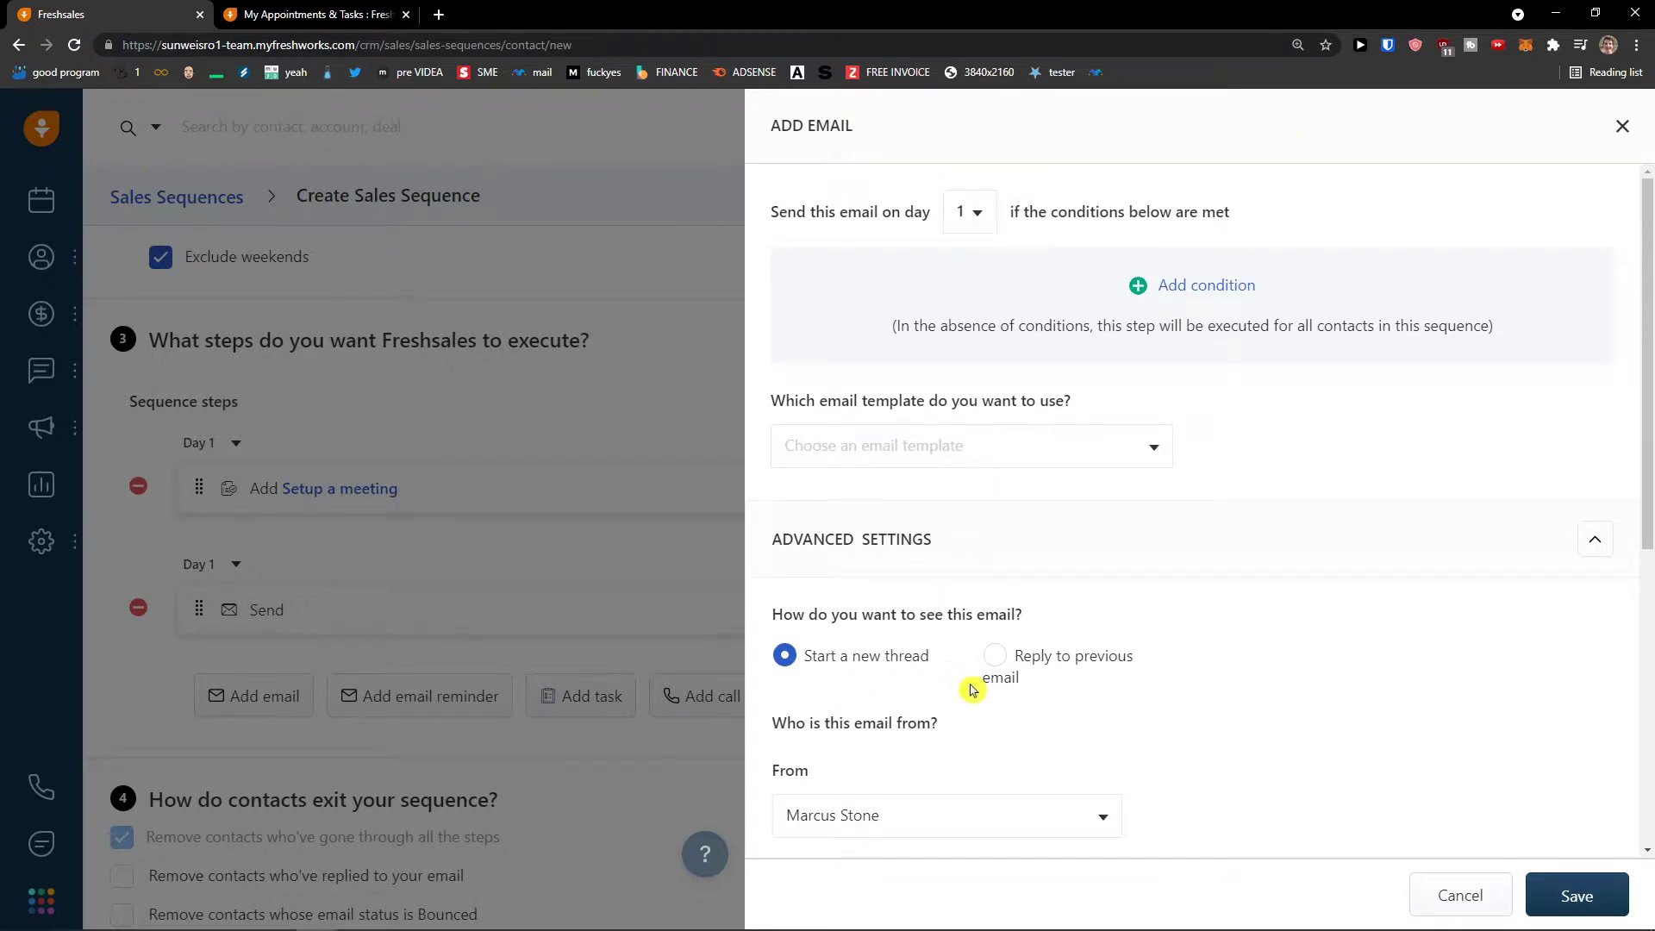
pyautogui.scroll(-7, 956, 680)
pyautogui.scroll(2, 1073, 564)
pyautogui.scroll(5, 1073, 565)
pyautogui.click(1577, 895)
pyautogui.click(920, 461)
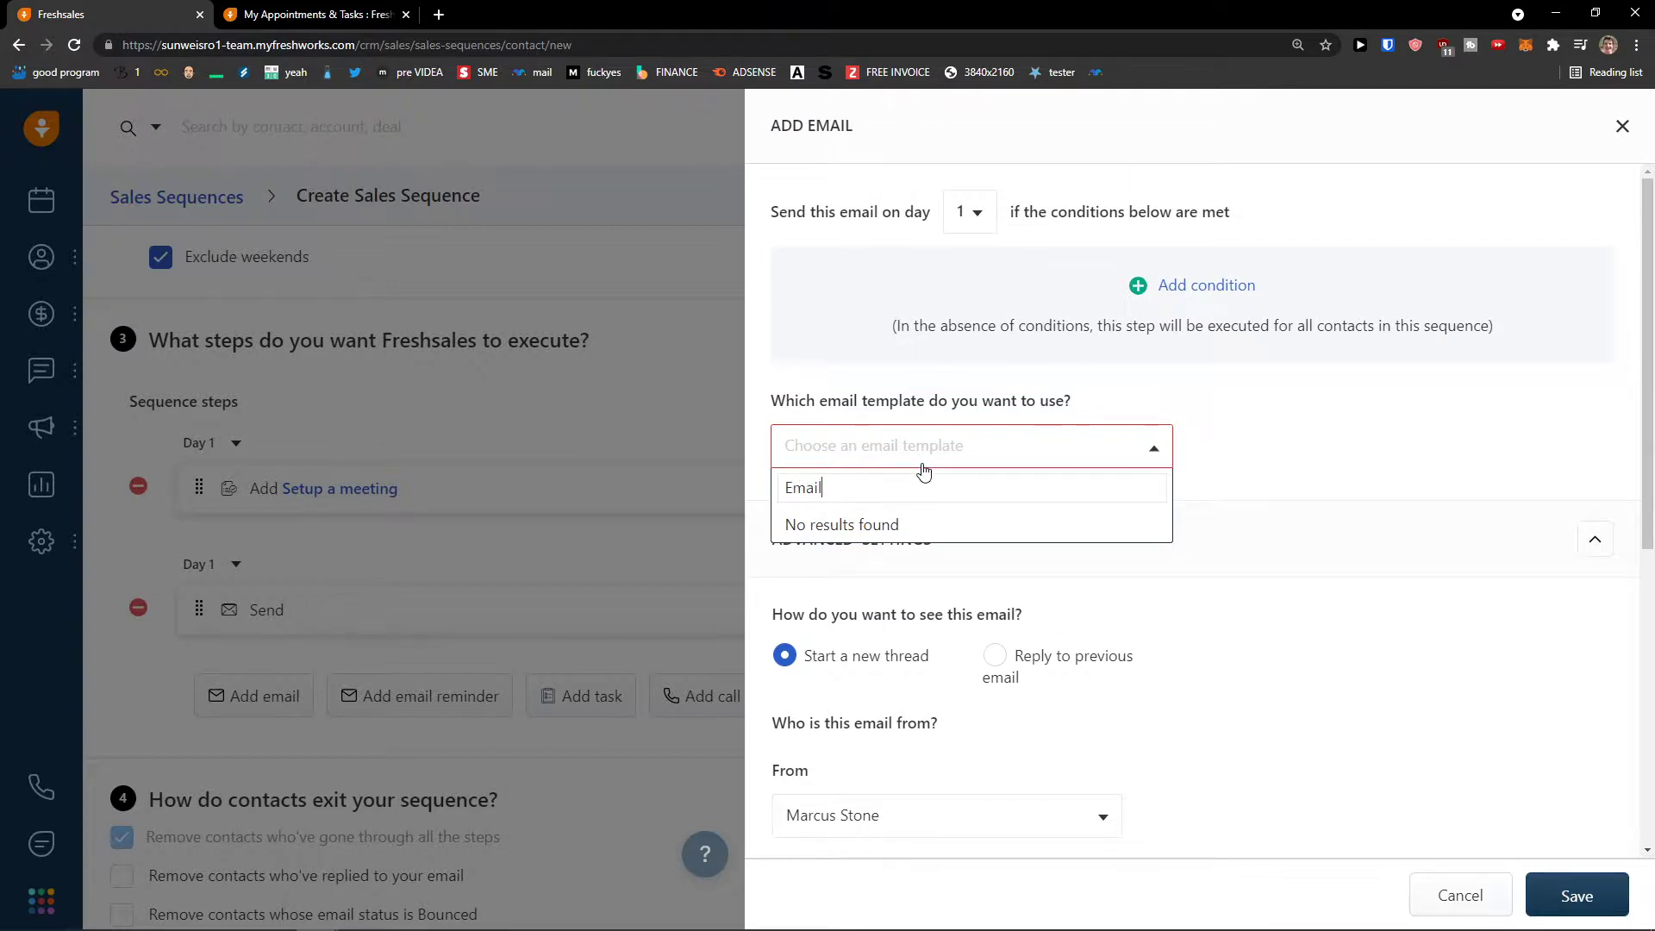
pyautogui.click(943, 457)
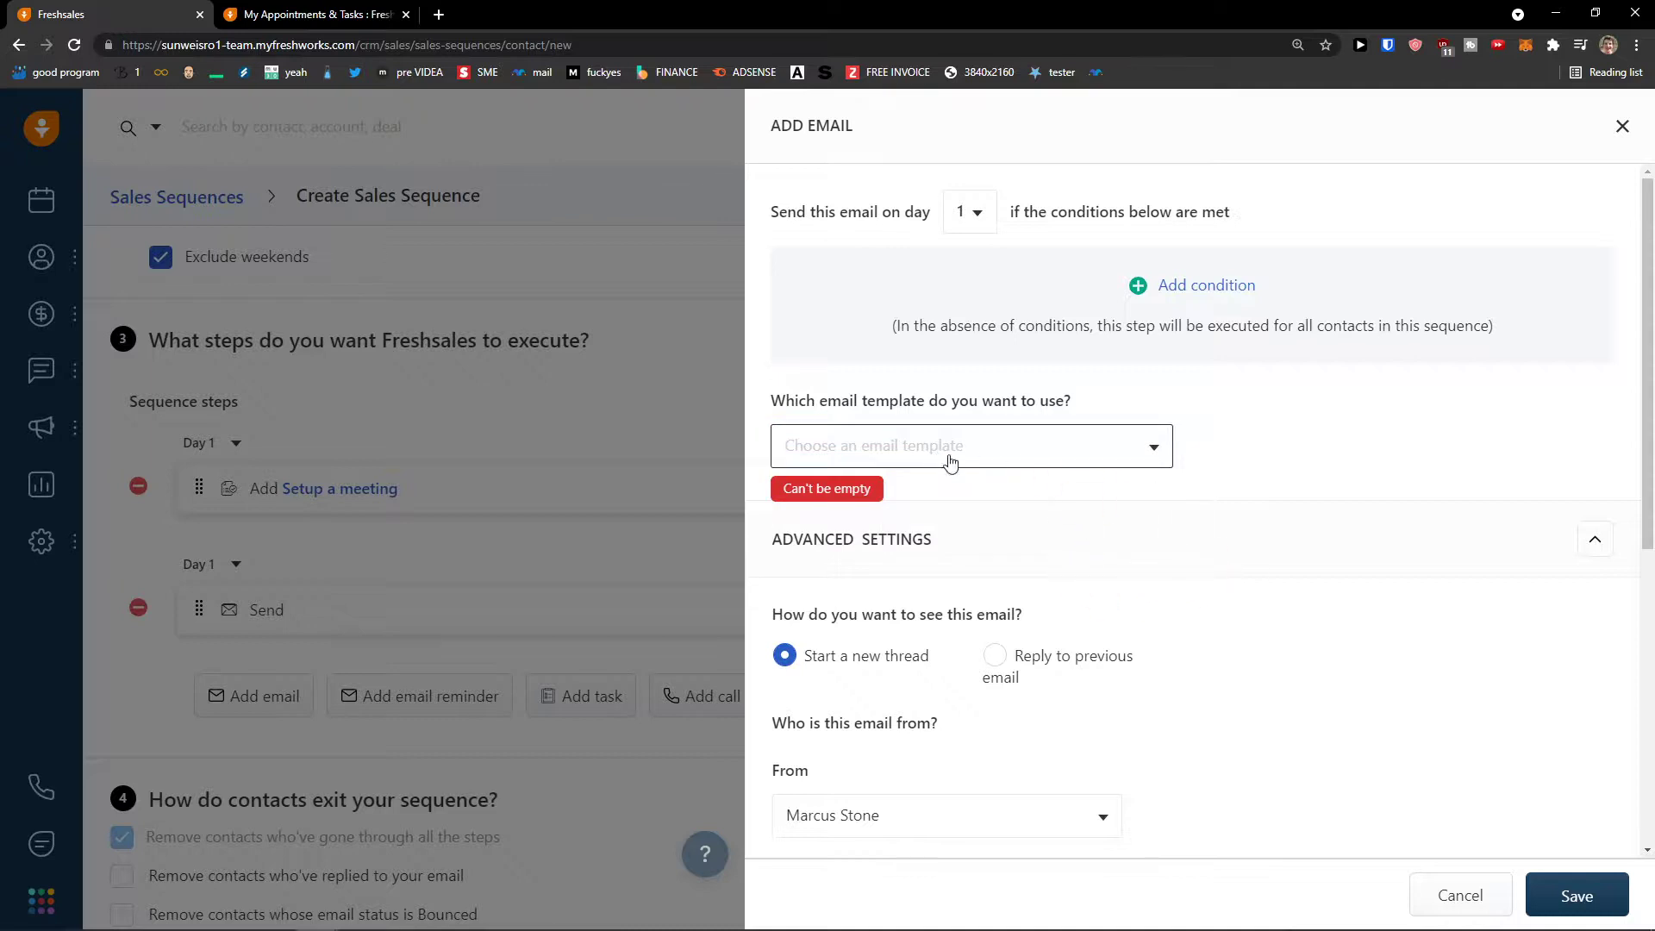
pyautogui.click(1460, 895)
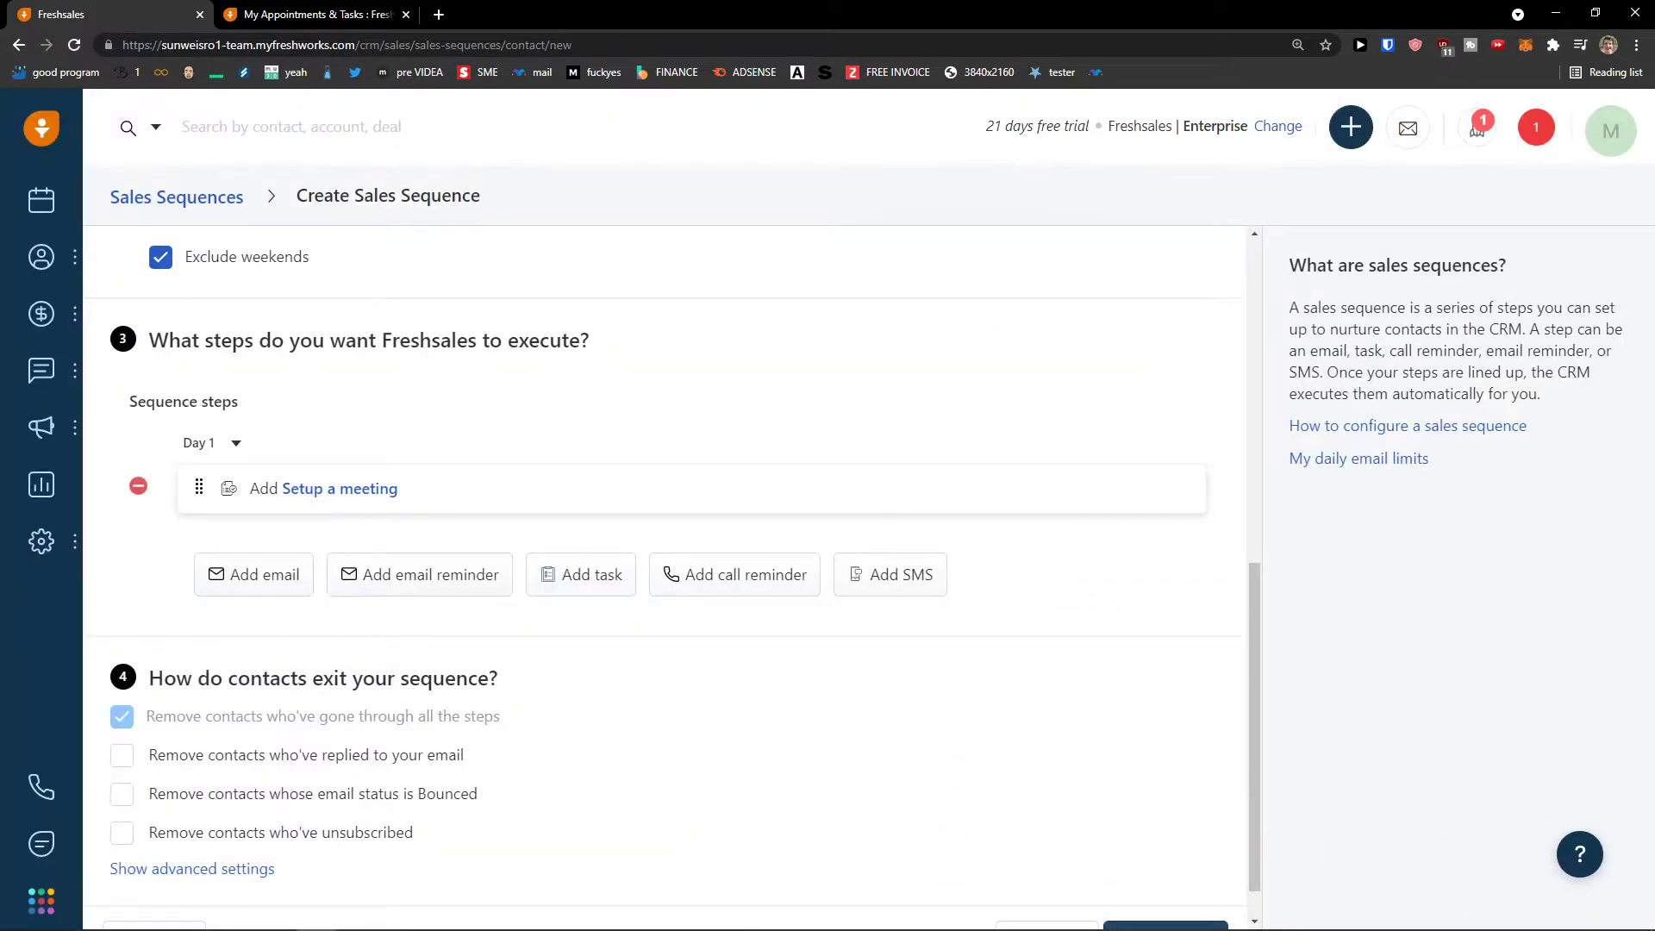
# - Open the bulk email metrics page from the Sales Conversations flyout
pyautogui.scroll(-1, 775, 602)
pyautogui.scroll(2, 766, 599)
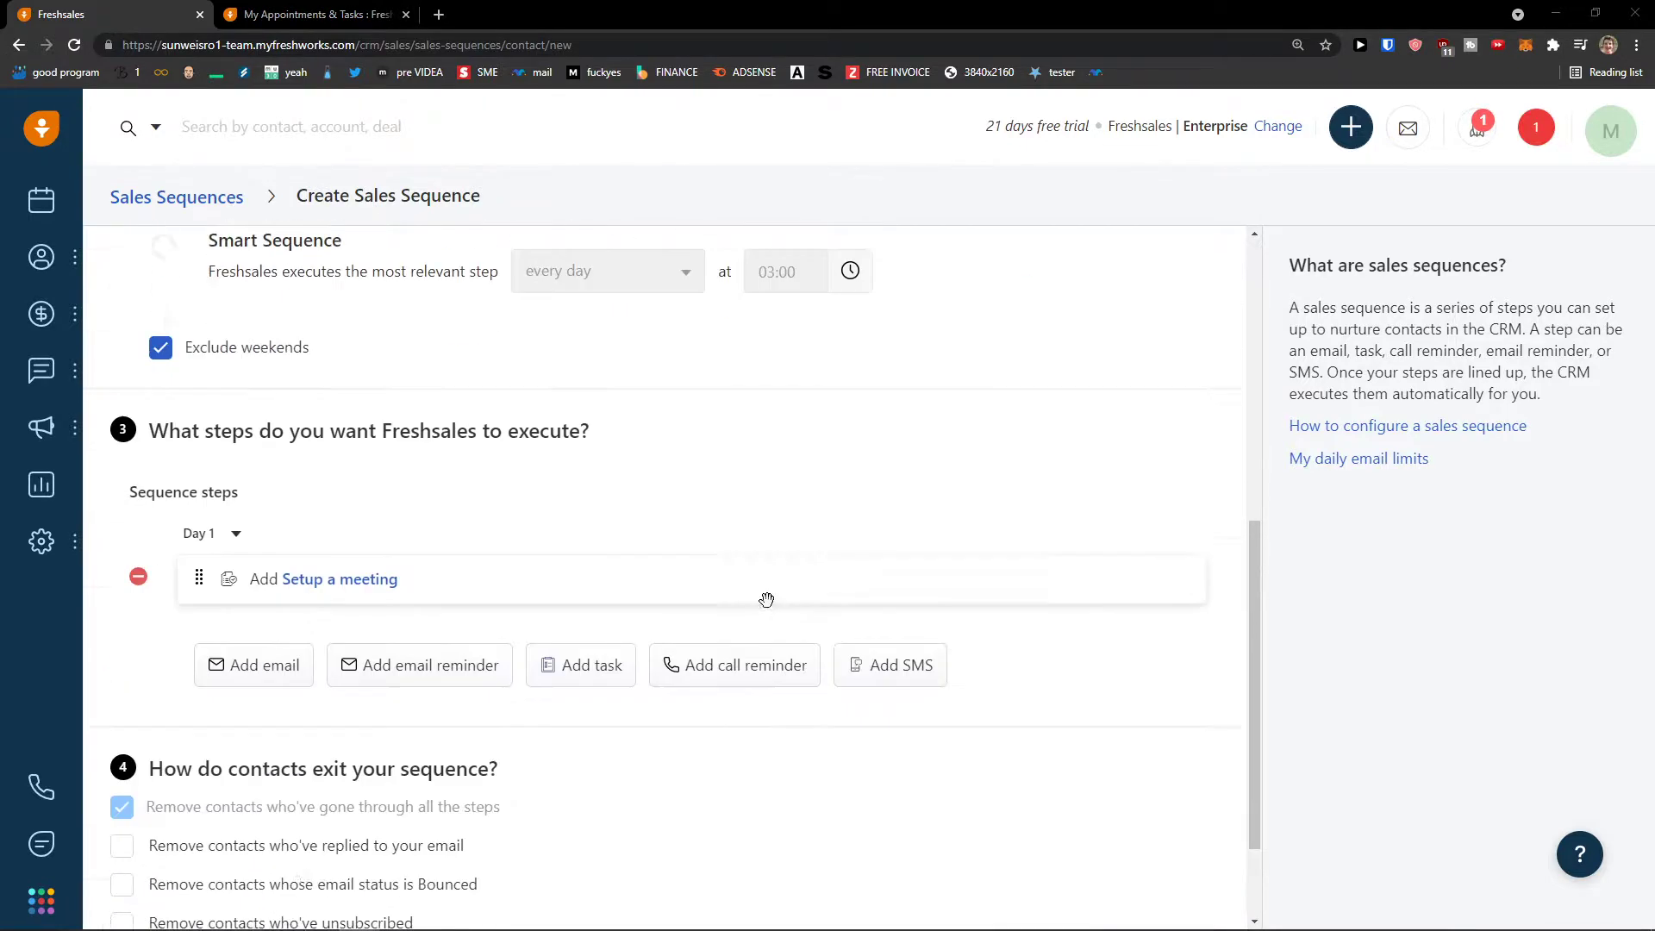
pyautogui.scroll(-3, 766, 599)
pyautogui.moveTo(44, 383)
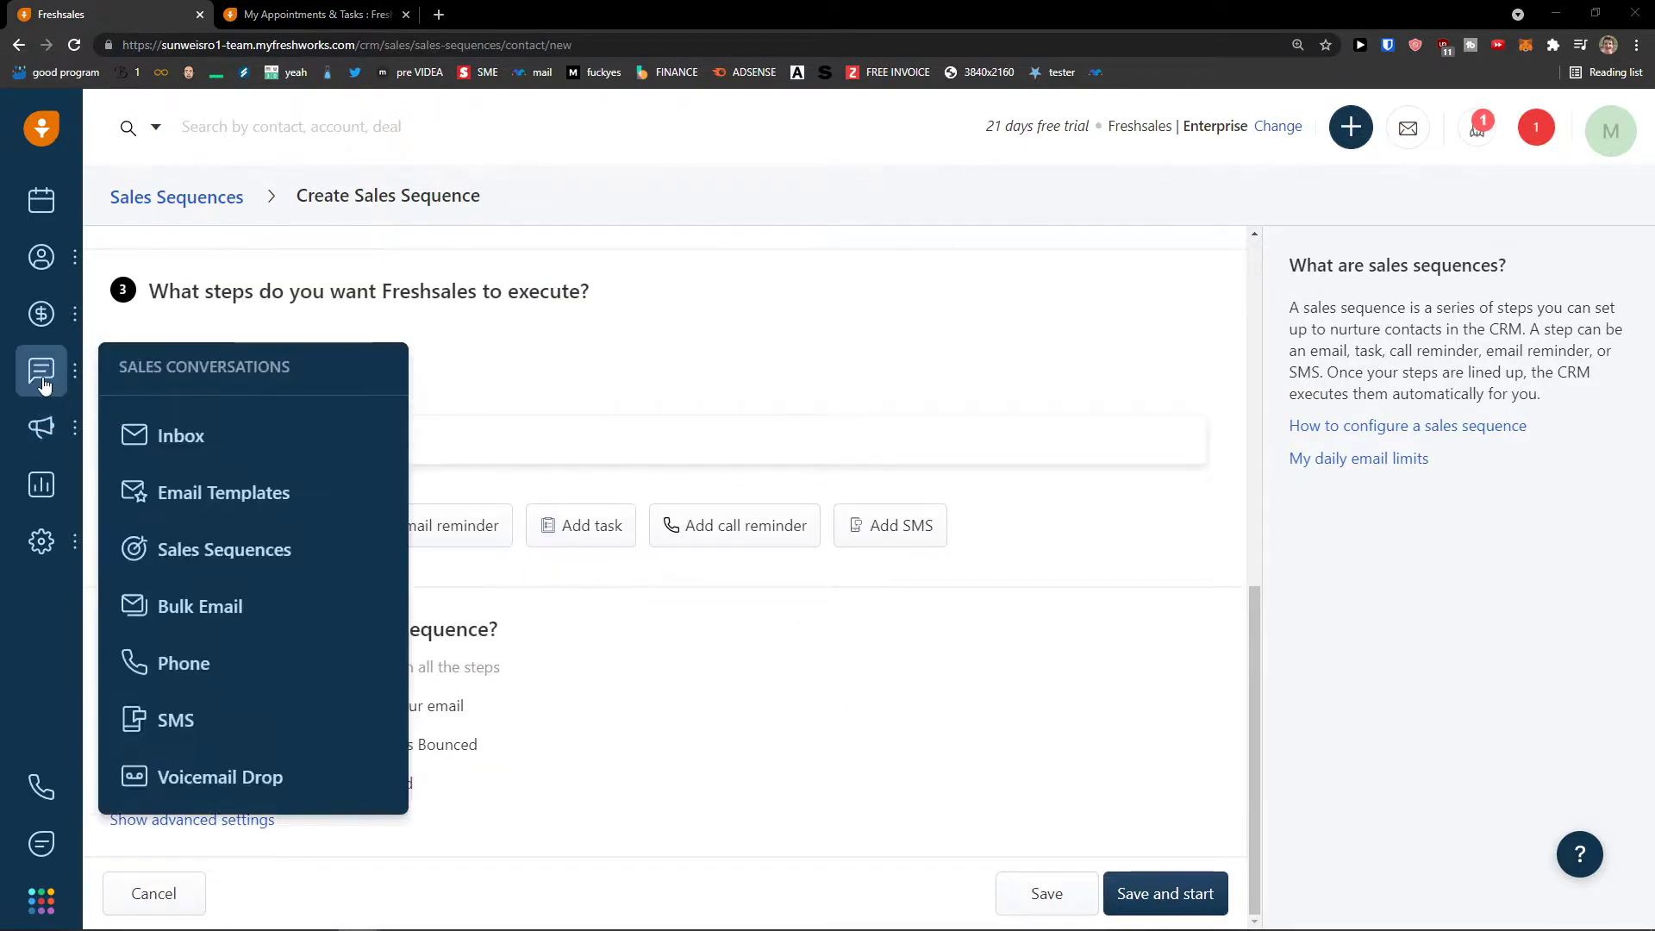
pyautogui.click(247, 621)
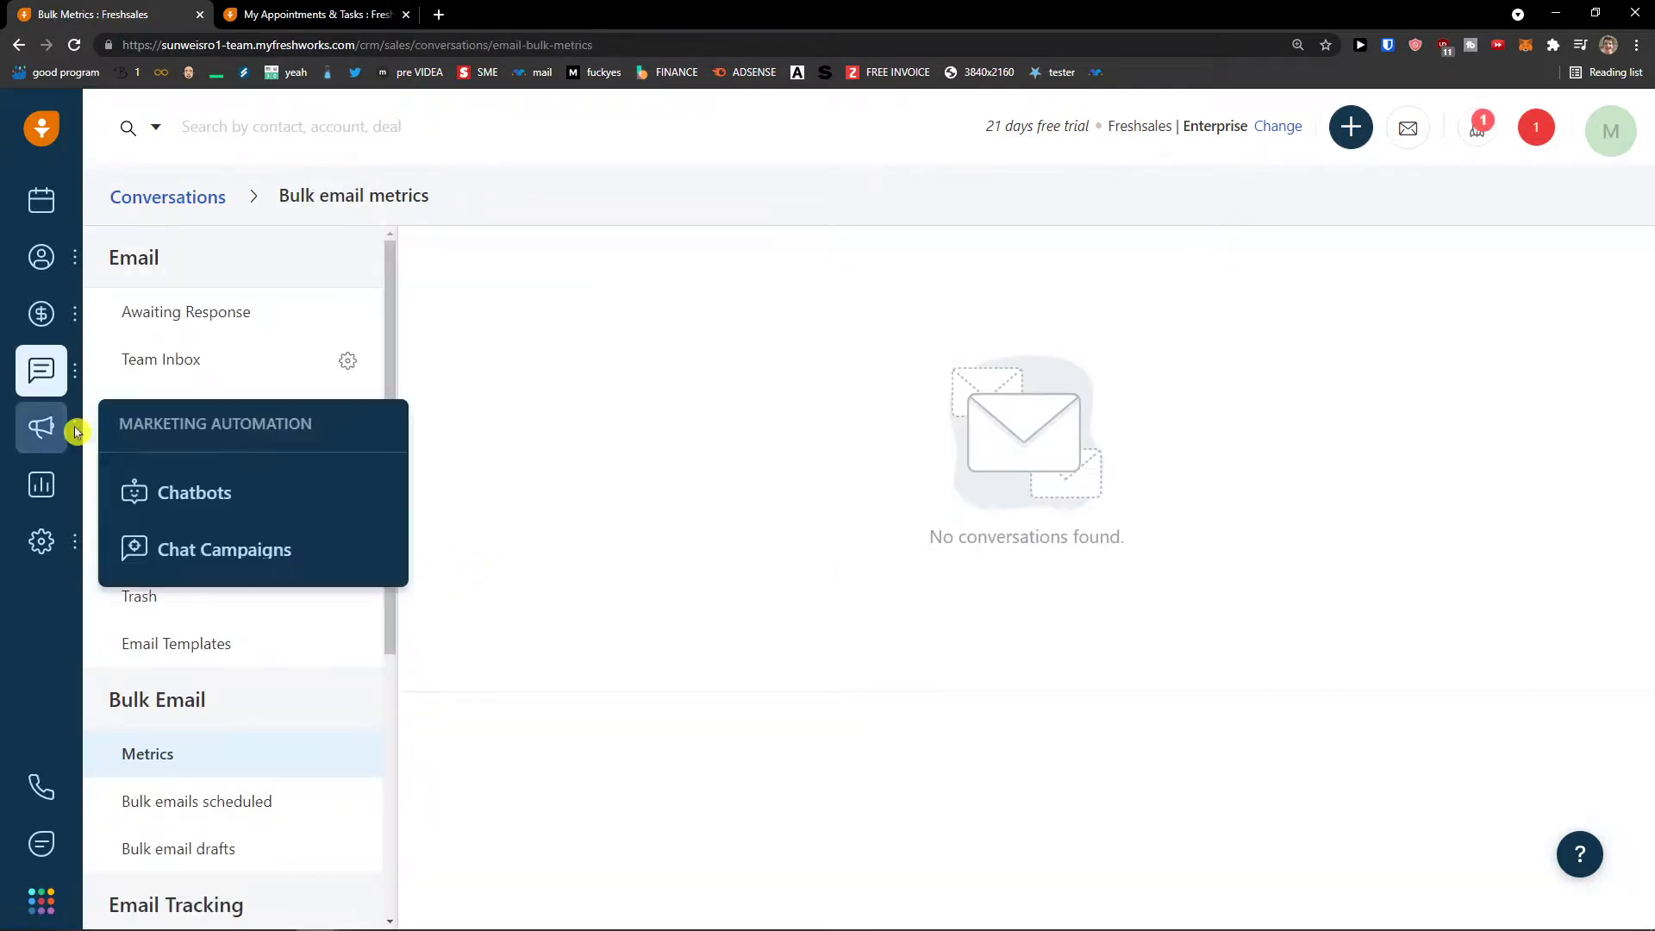
# - Go through Phone calls and SMS to the SMS provider setup with Twilio, ClickSend and ZipWhip
pyautogui.moveTo(73, 400)
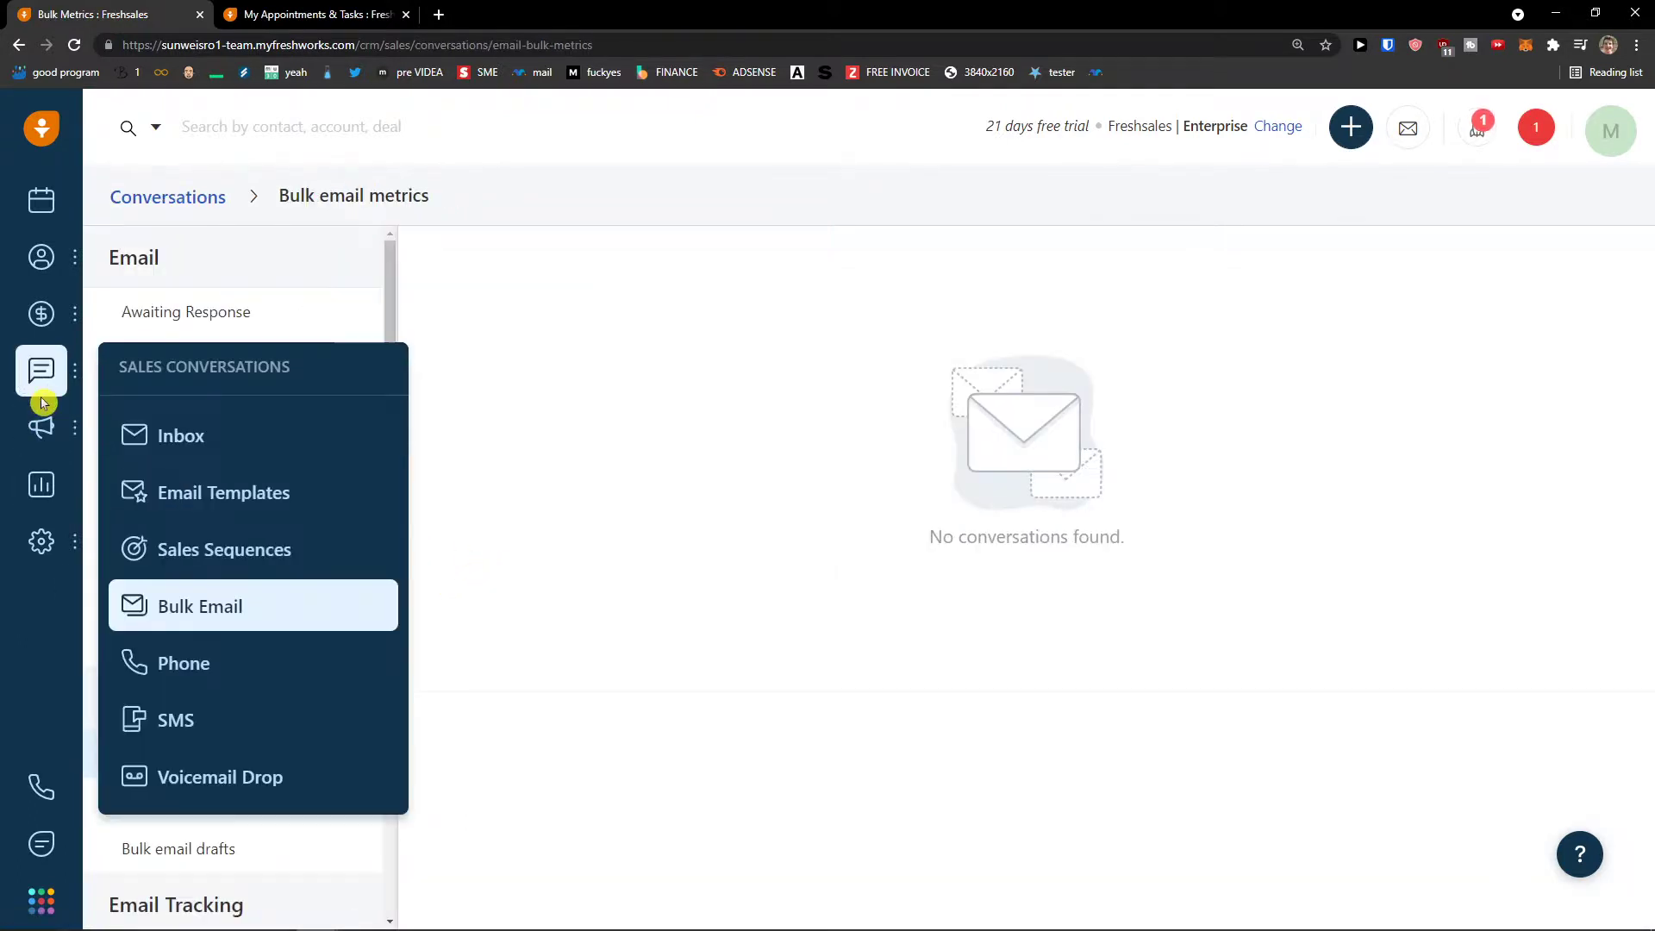
pyautogui.click(191, 660)
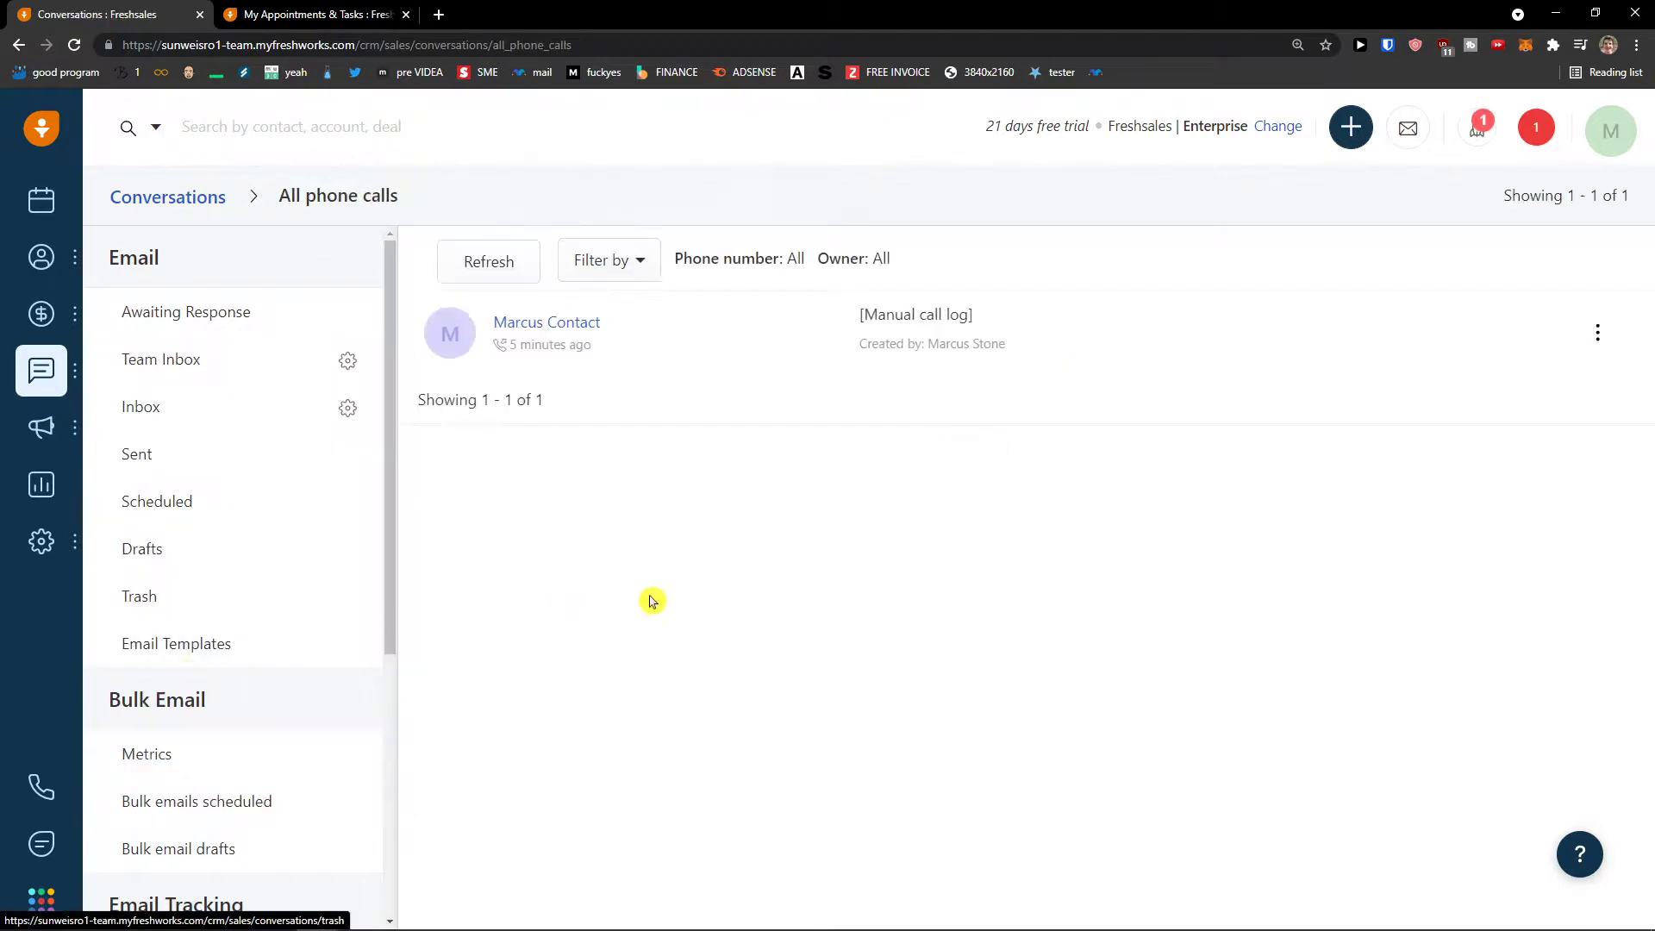
pyautogui.moveTo(55, 401)
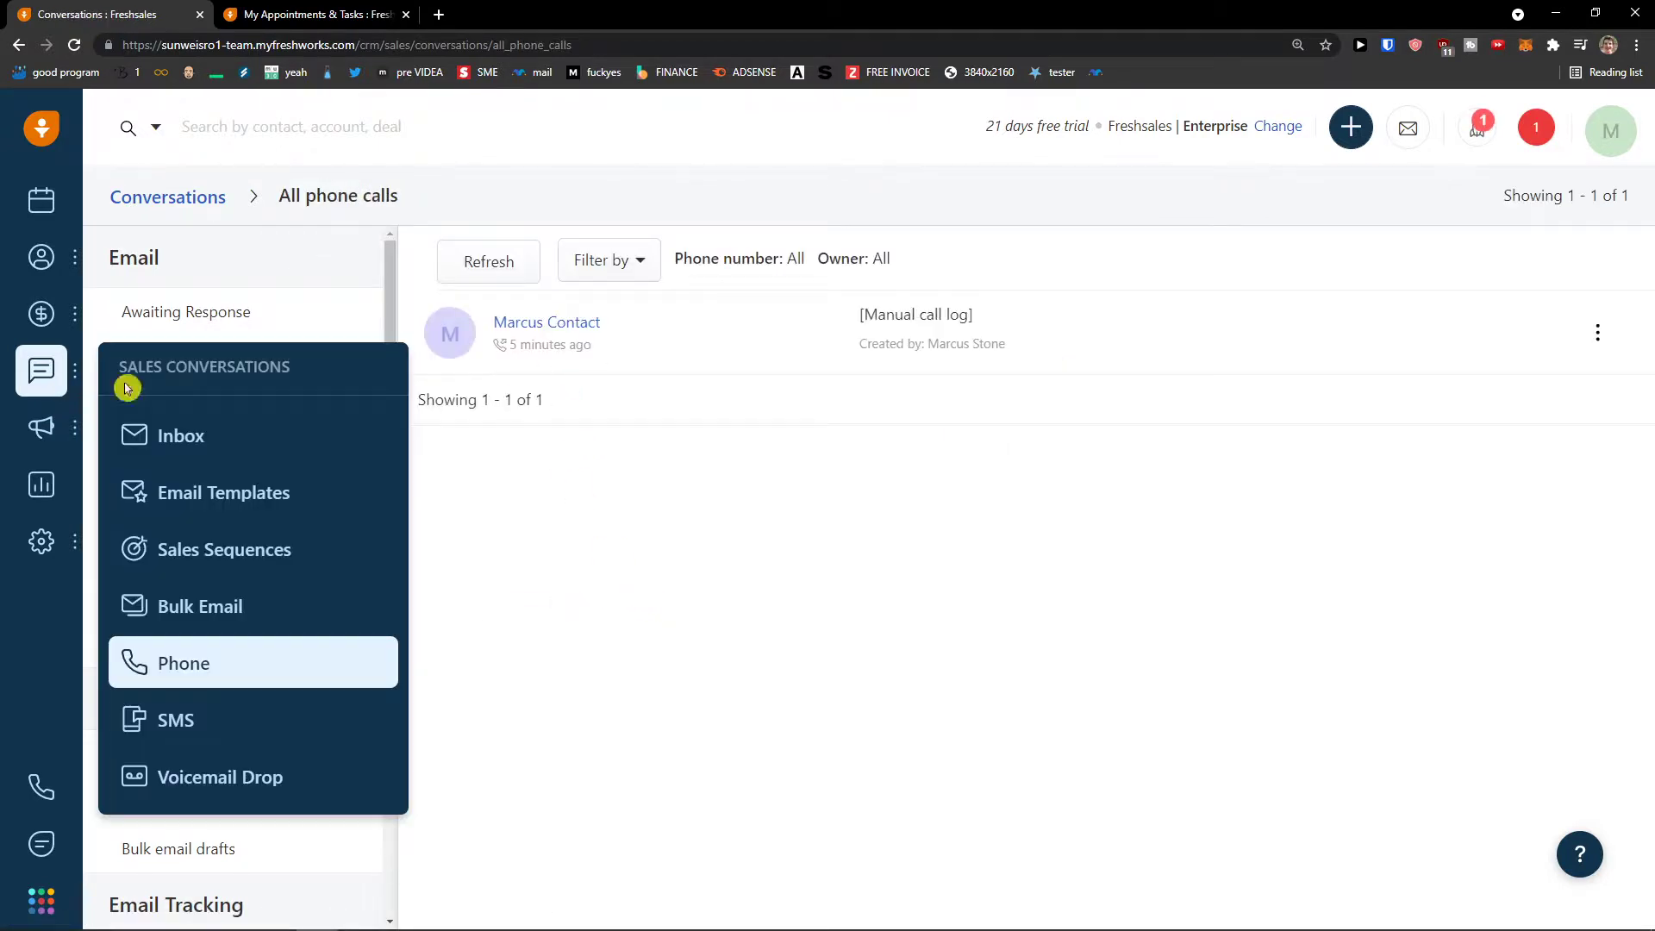
pyautogui.click(204, 720)
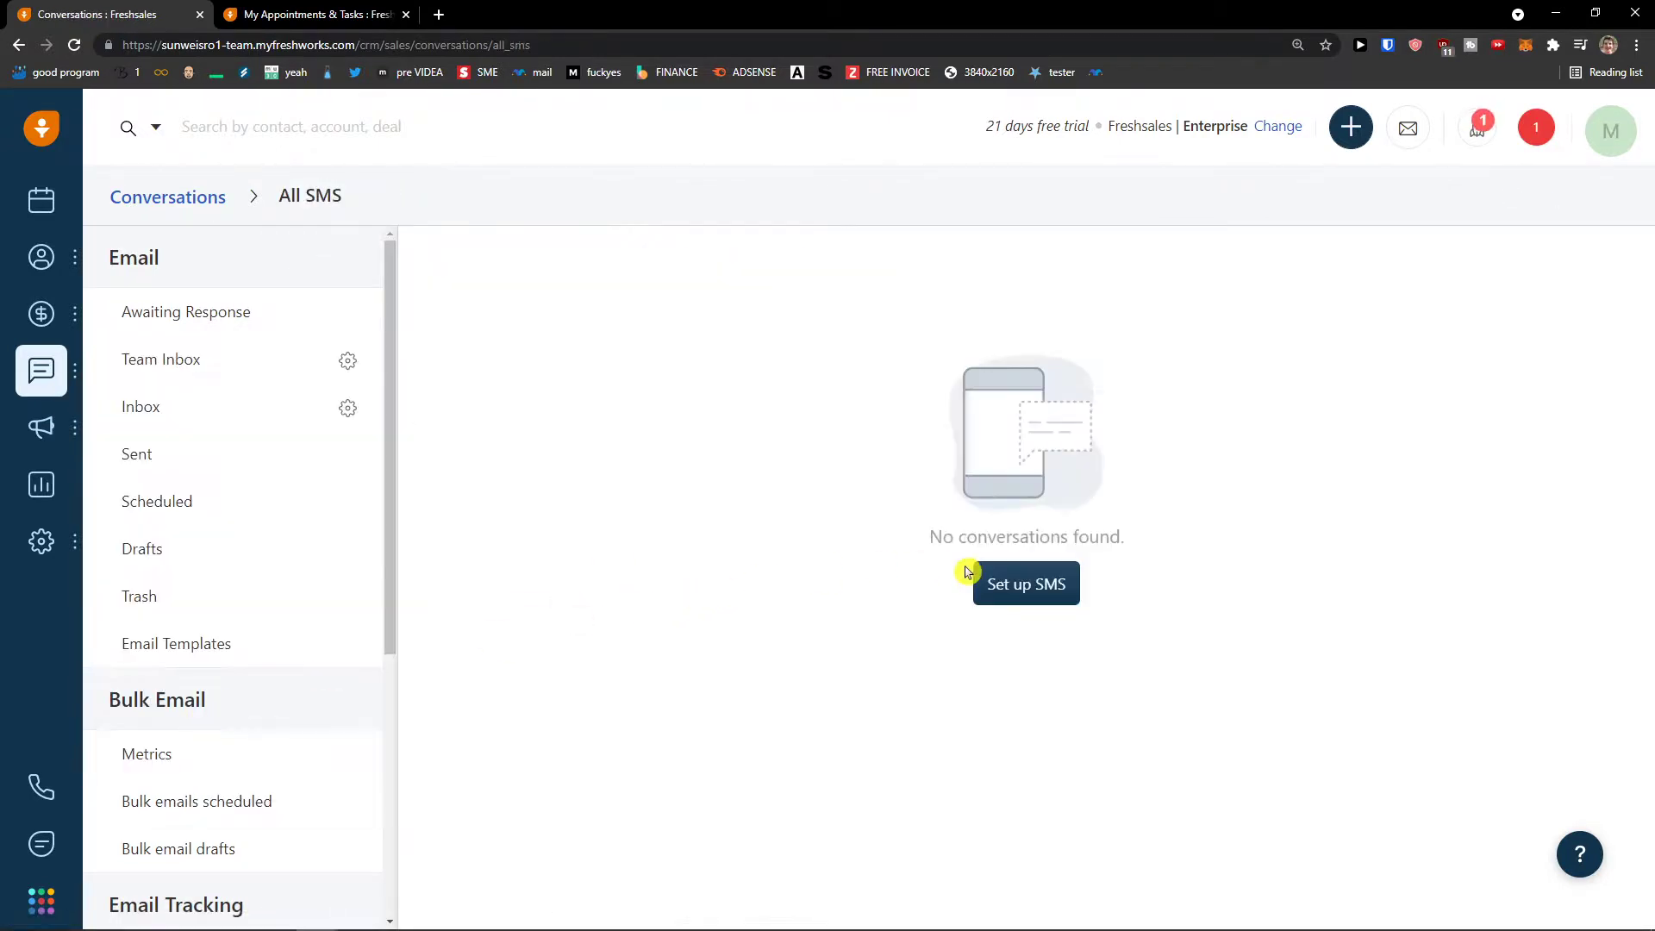
pyautogui.click(993, 586)
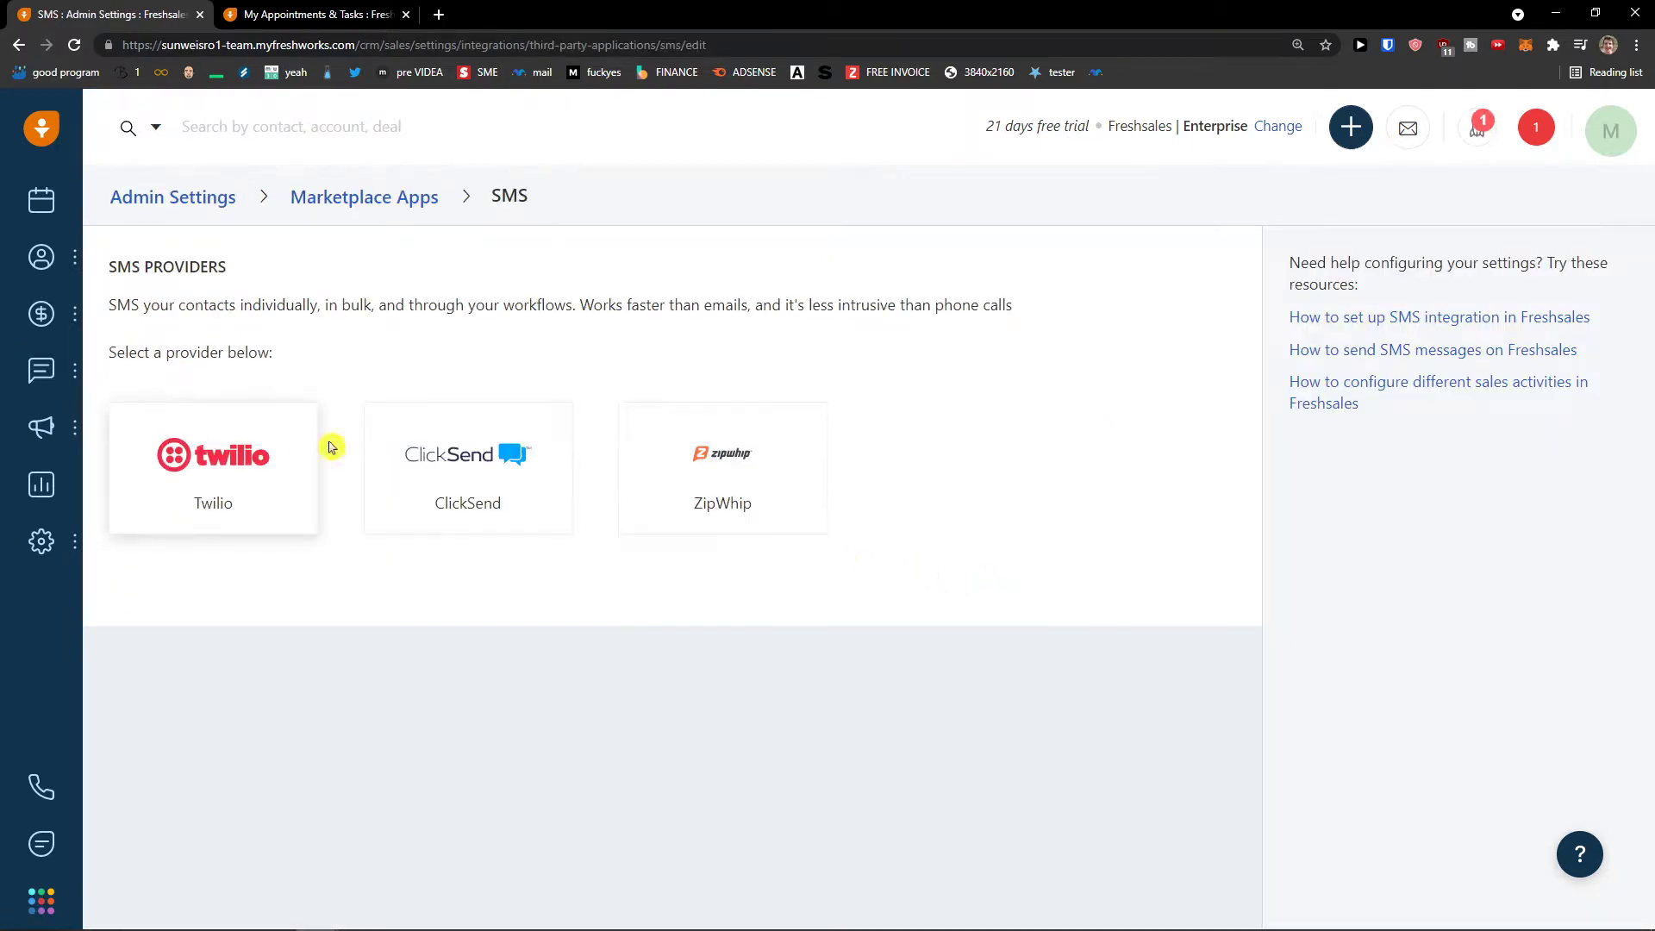
pyautogui.moveTo(66, 438)
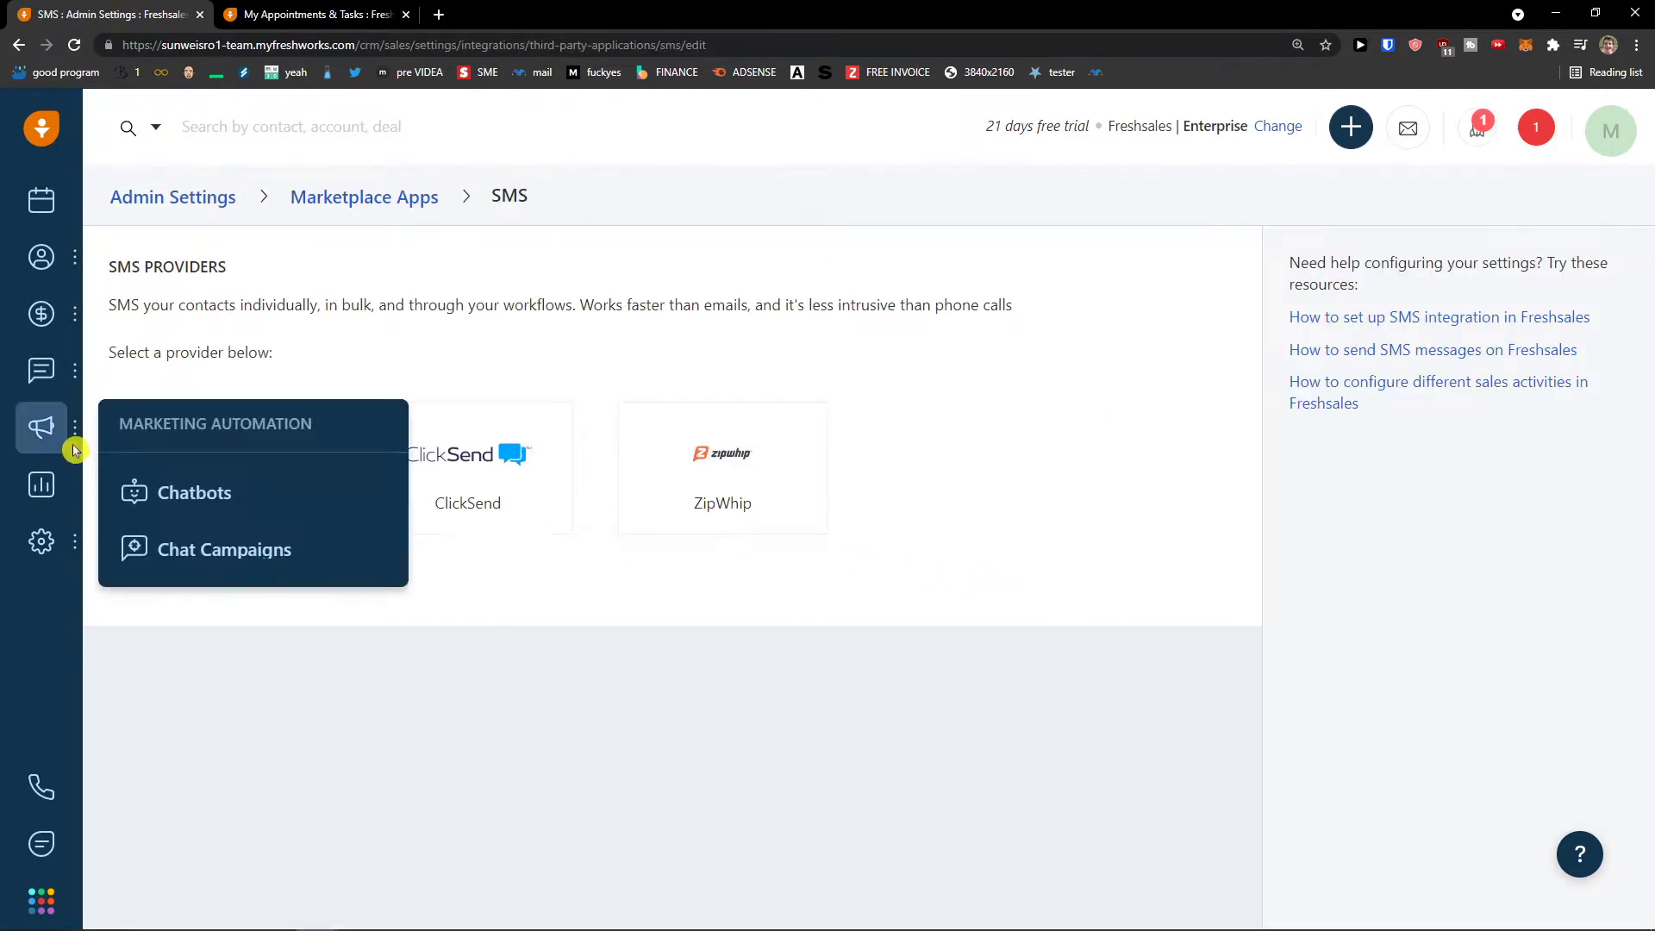
pyautogui.moveTo(60, 384)
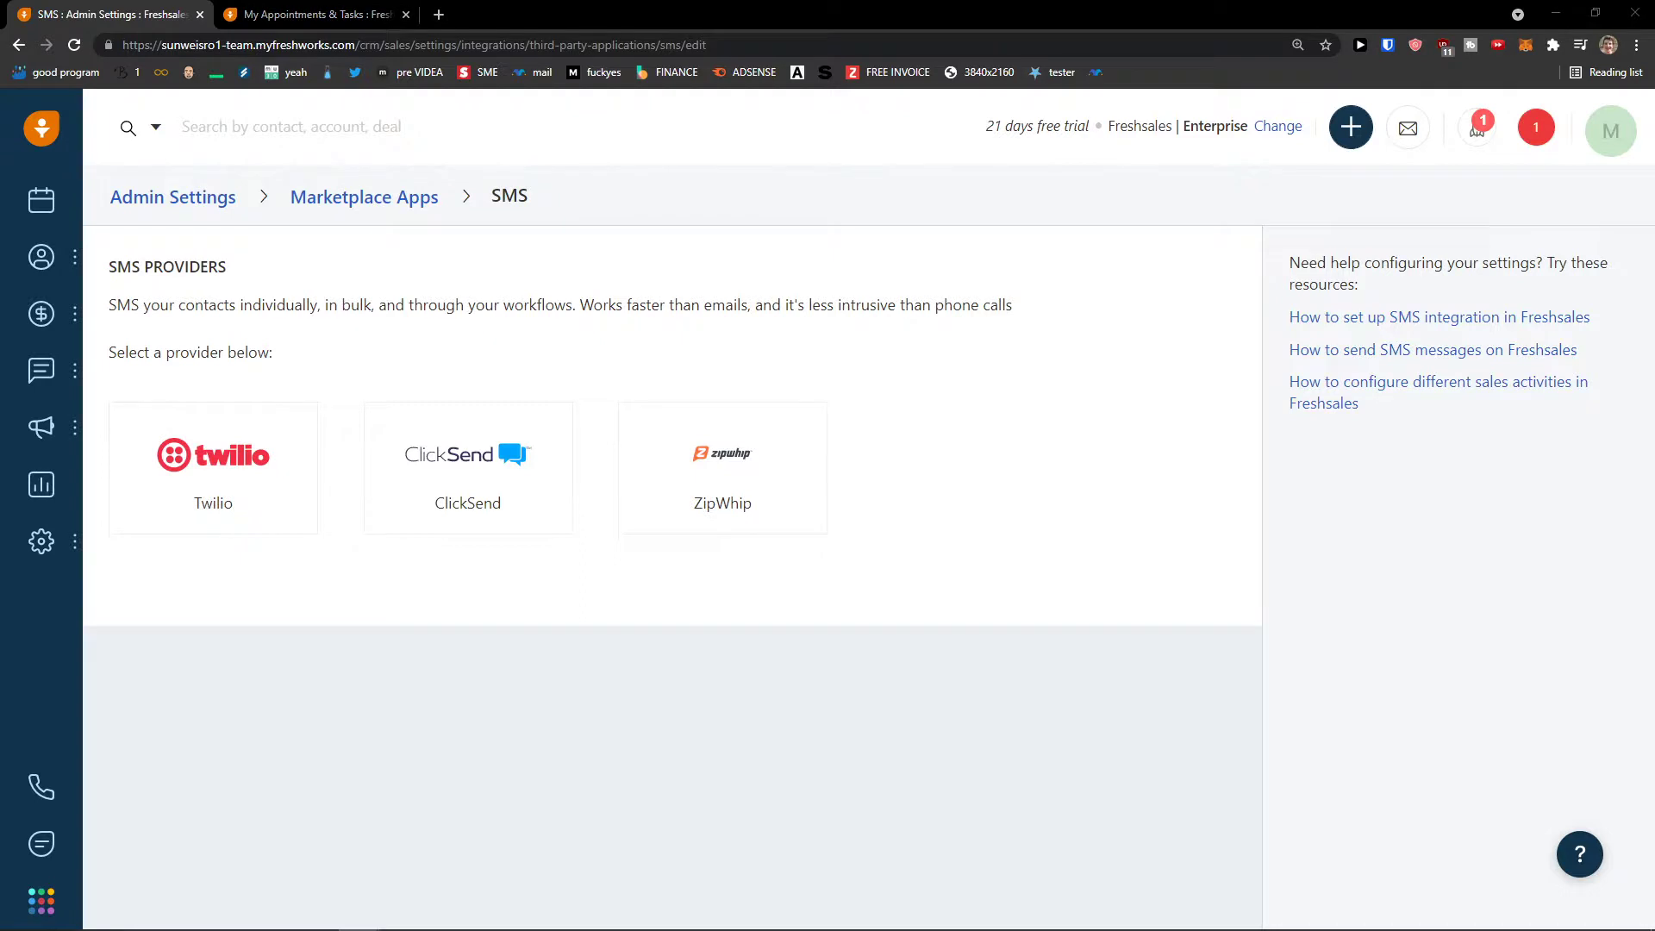
# - Browse the Analytics report list and bring up the New Report dialog
pyautogui.click(25, 479)
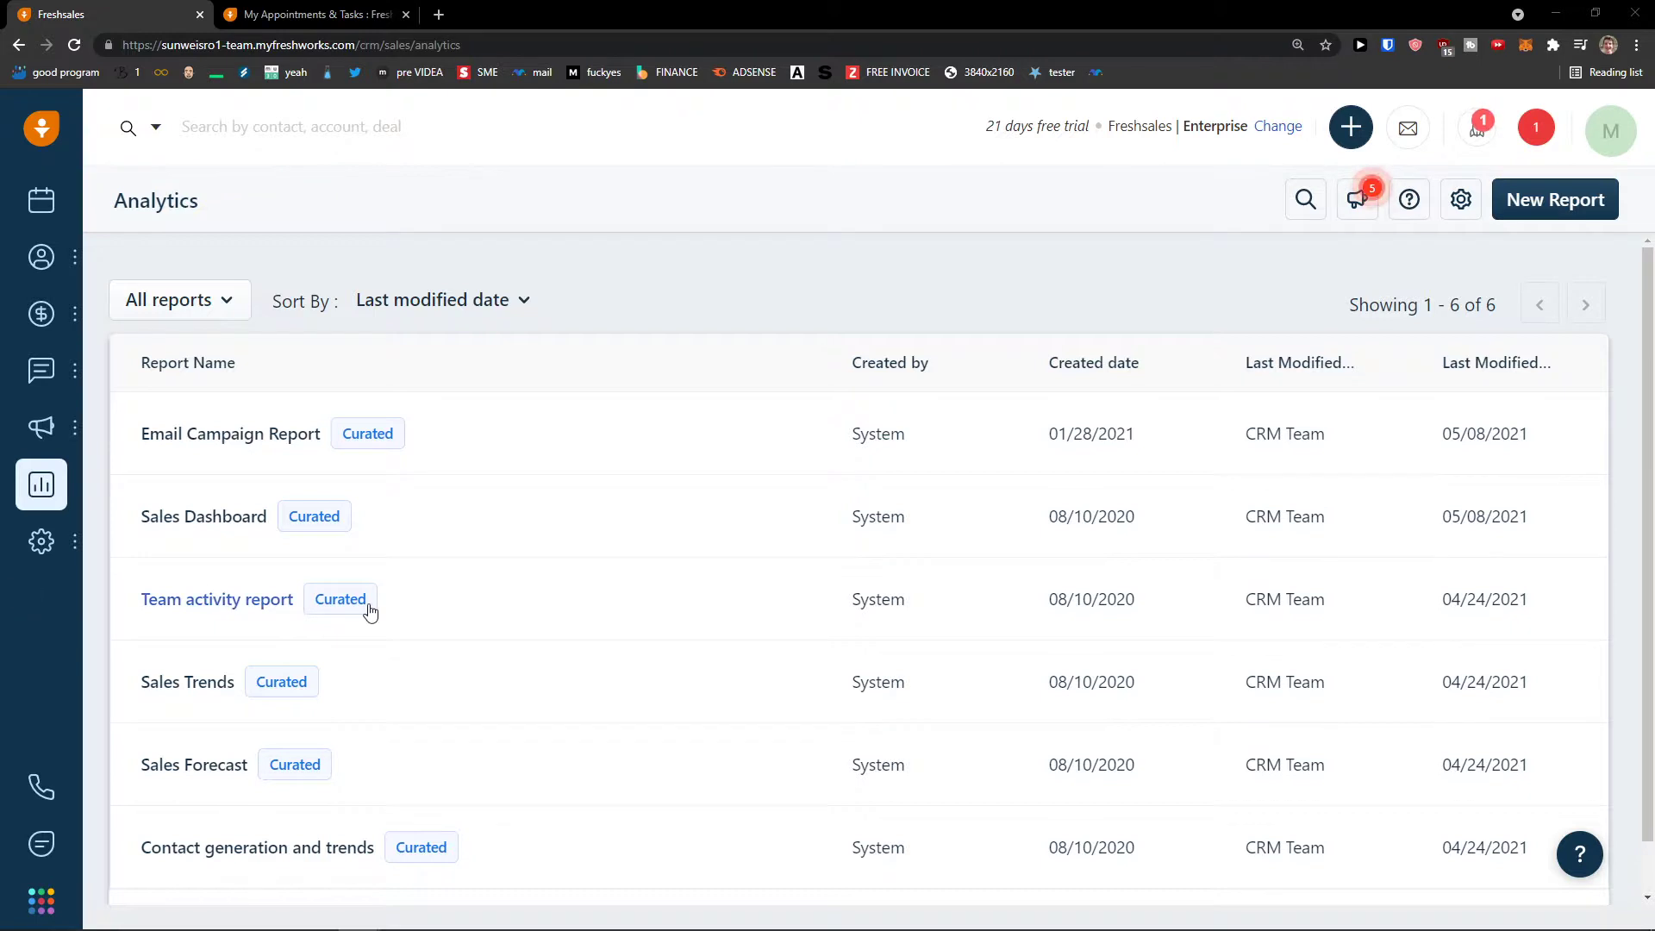
pyautogui.scroll(-1, 789, 542)
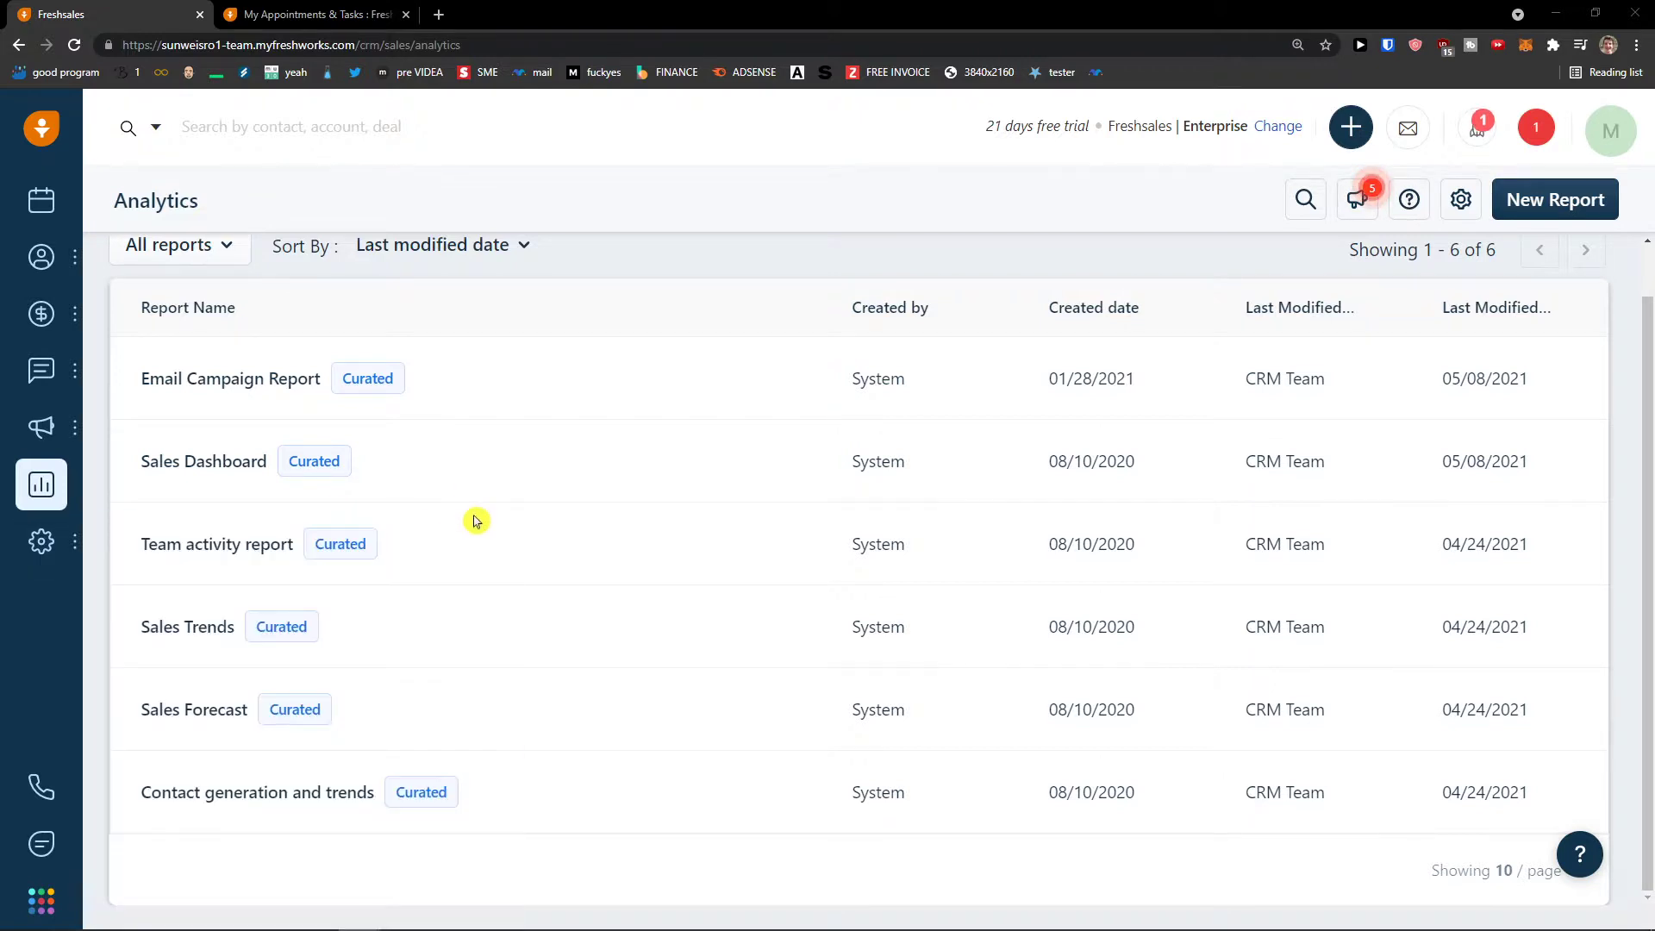
pyautogui.scroll(1, 1031, 375)
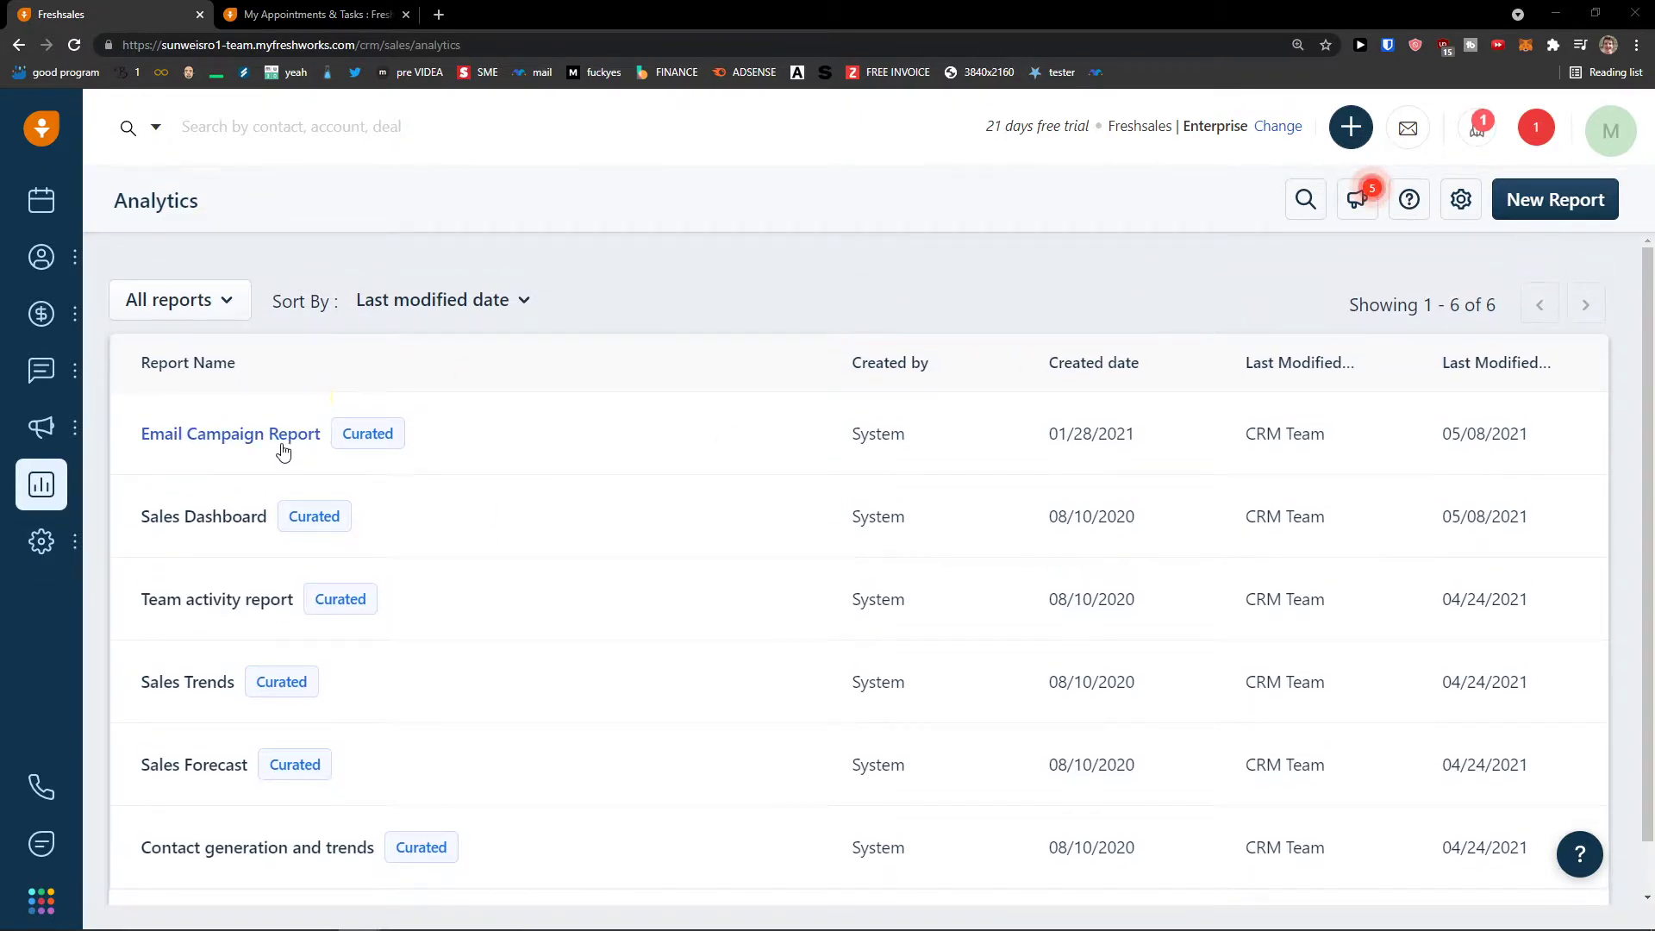
pyautogui.scroll(-1, 281, 445)
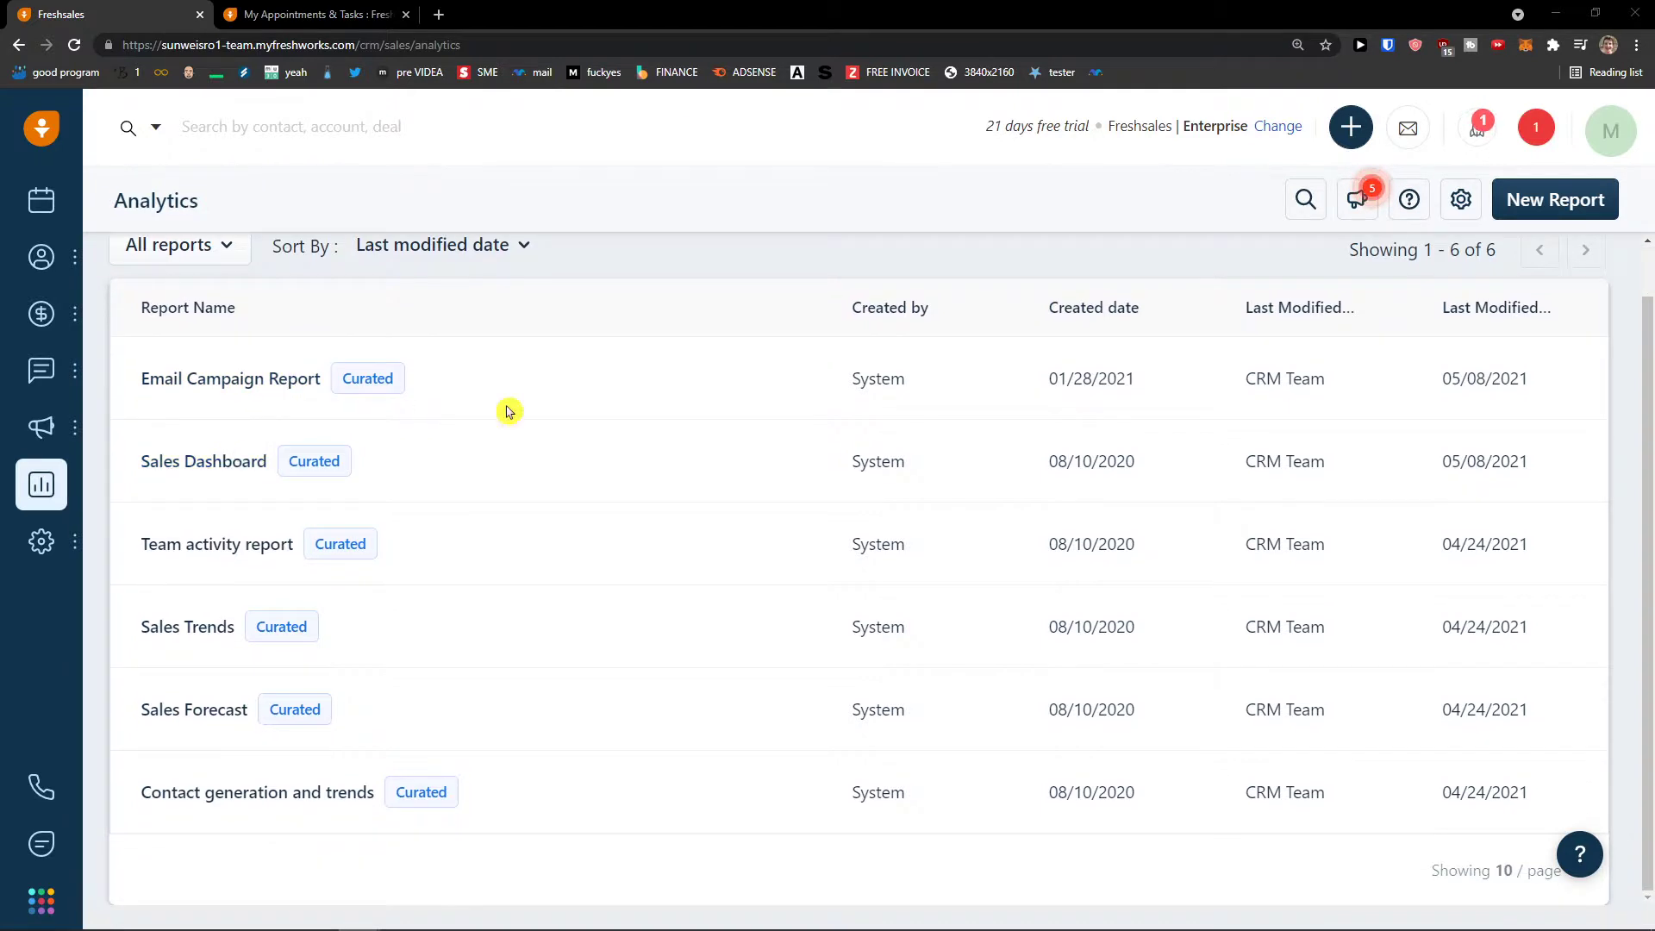
pyautogui.click(1571, 207)
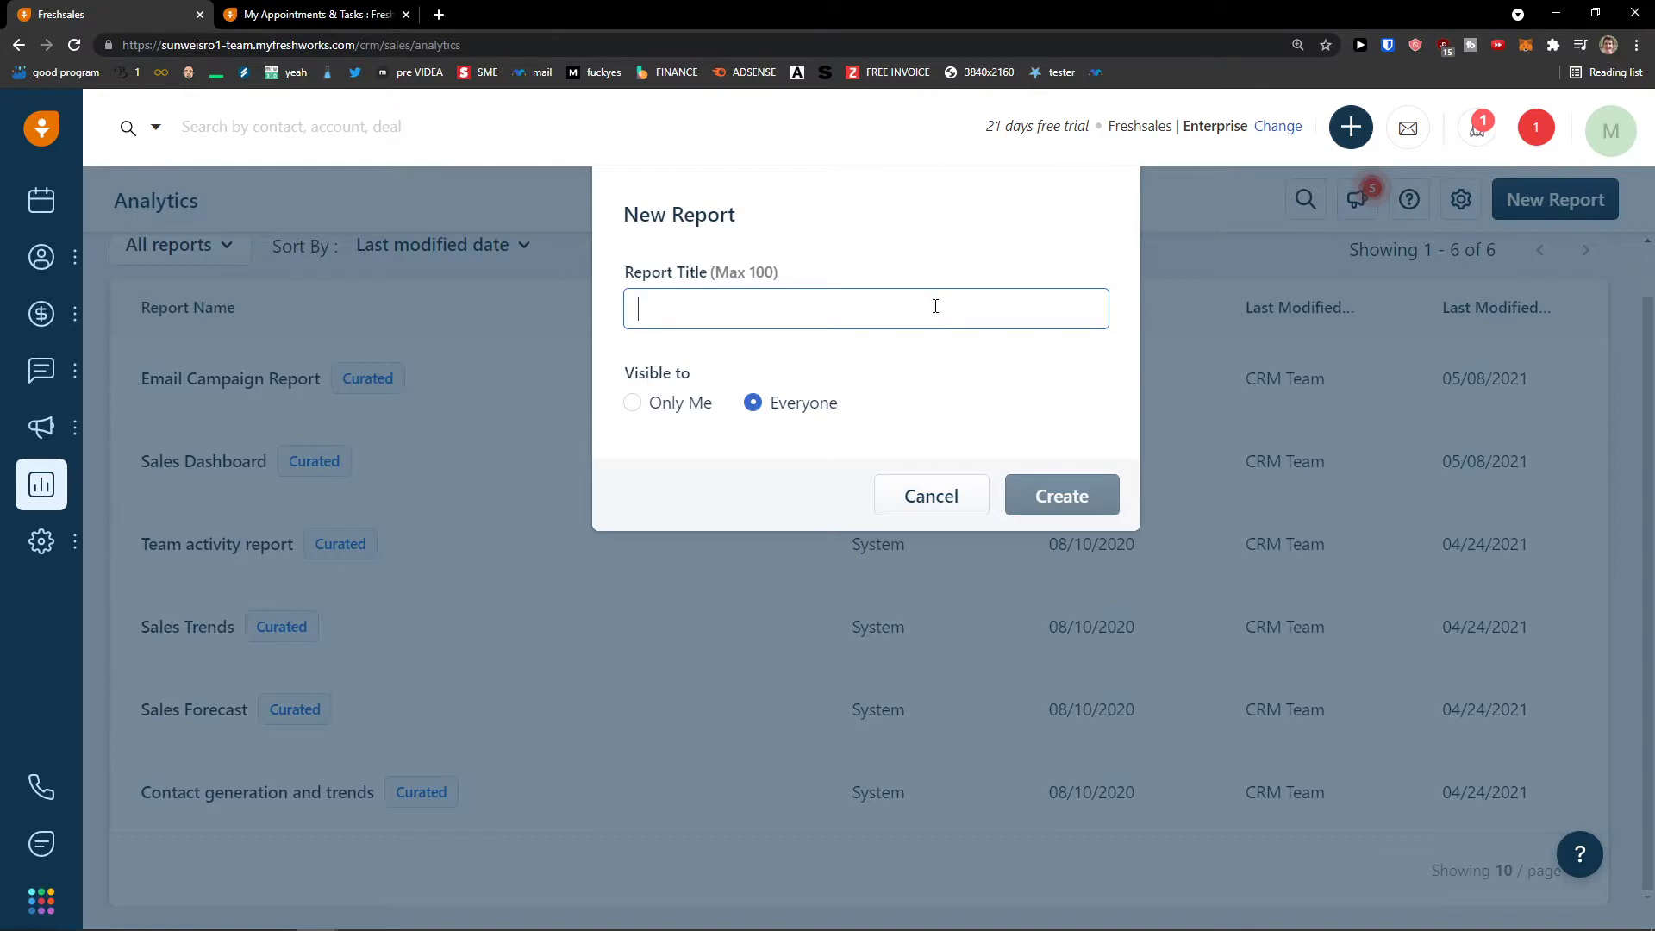
# - Create a report titled 'REvenue' with a chart widget and a text widget below it
pyautogui.write('REvenue')
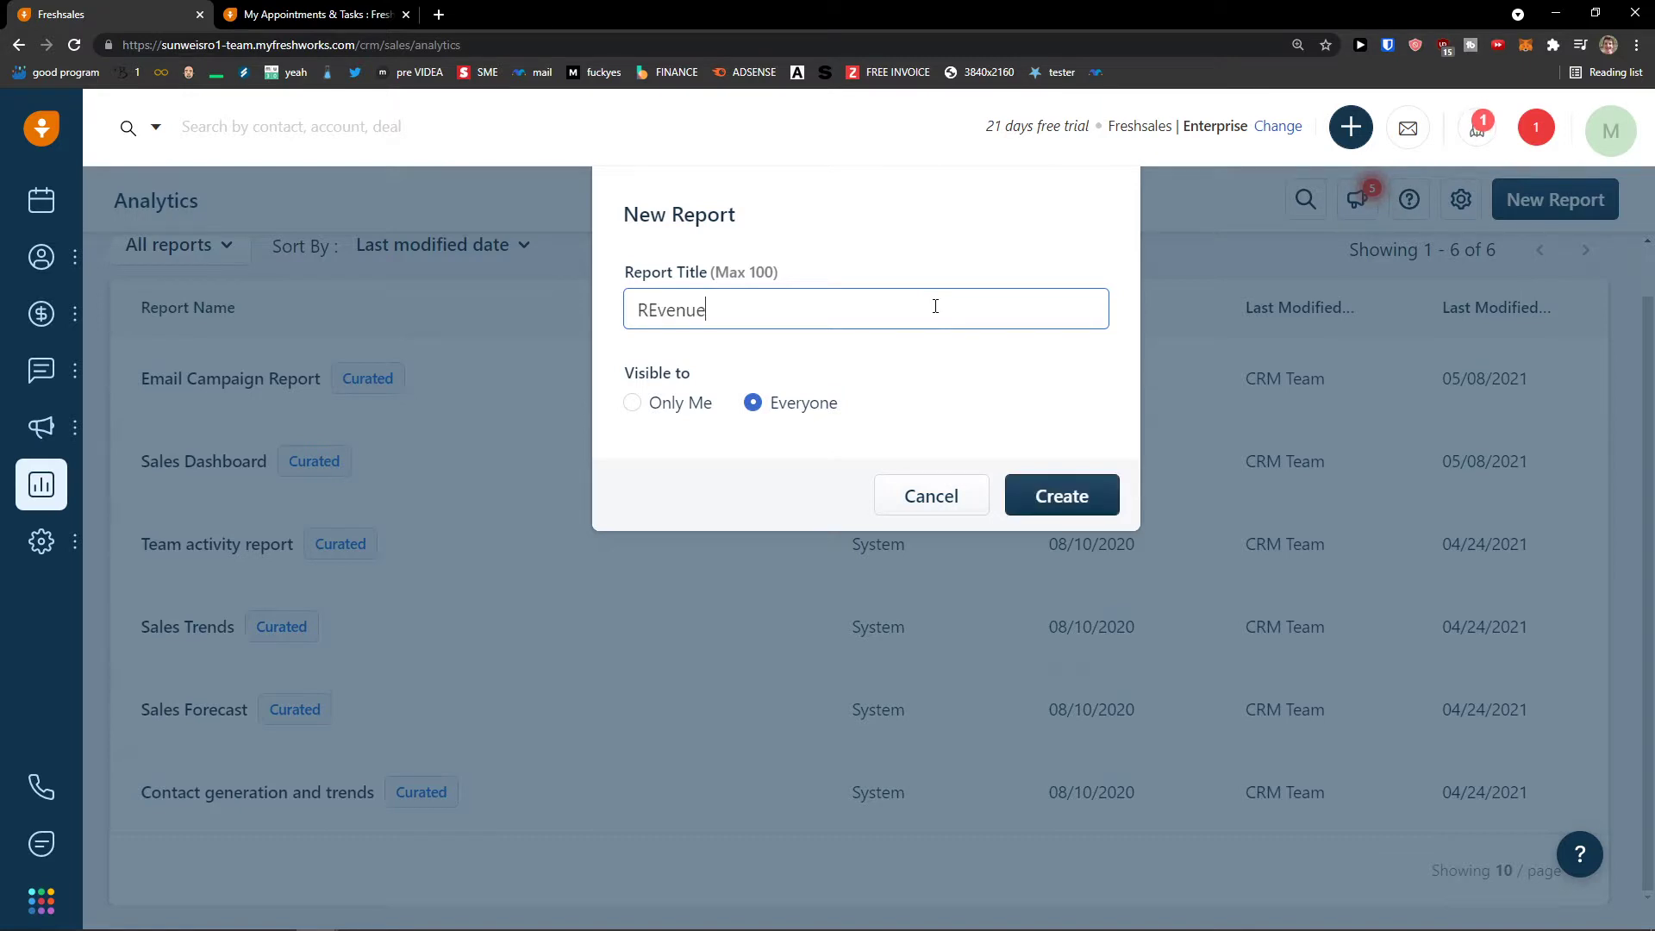
pyautogui.click(1076, 482)
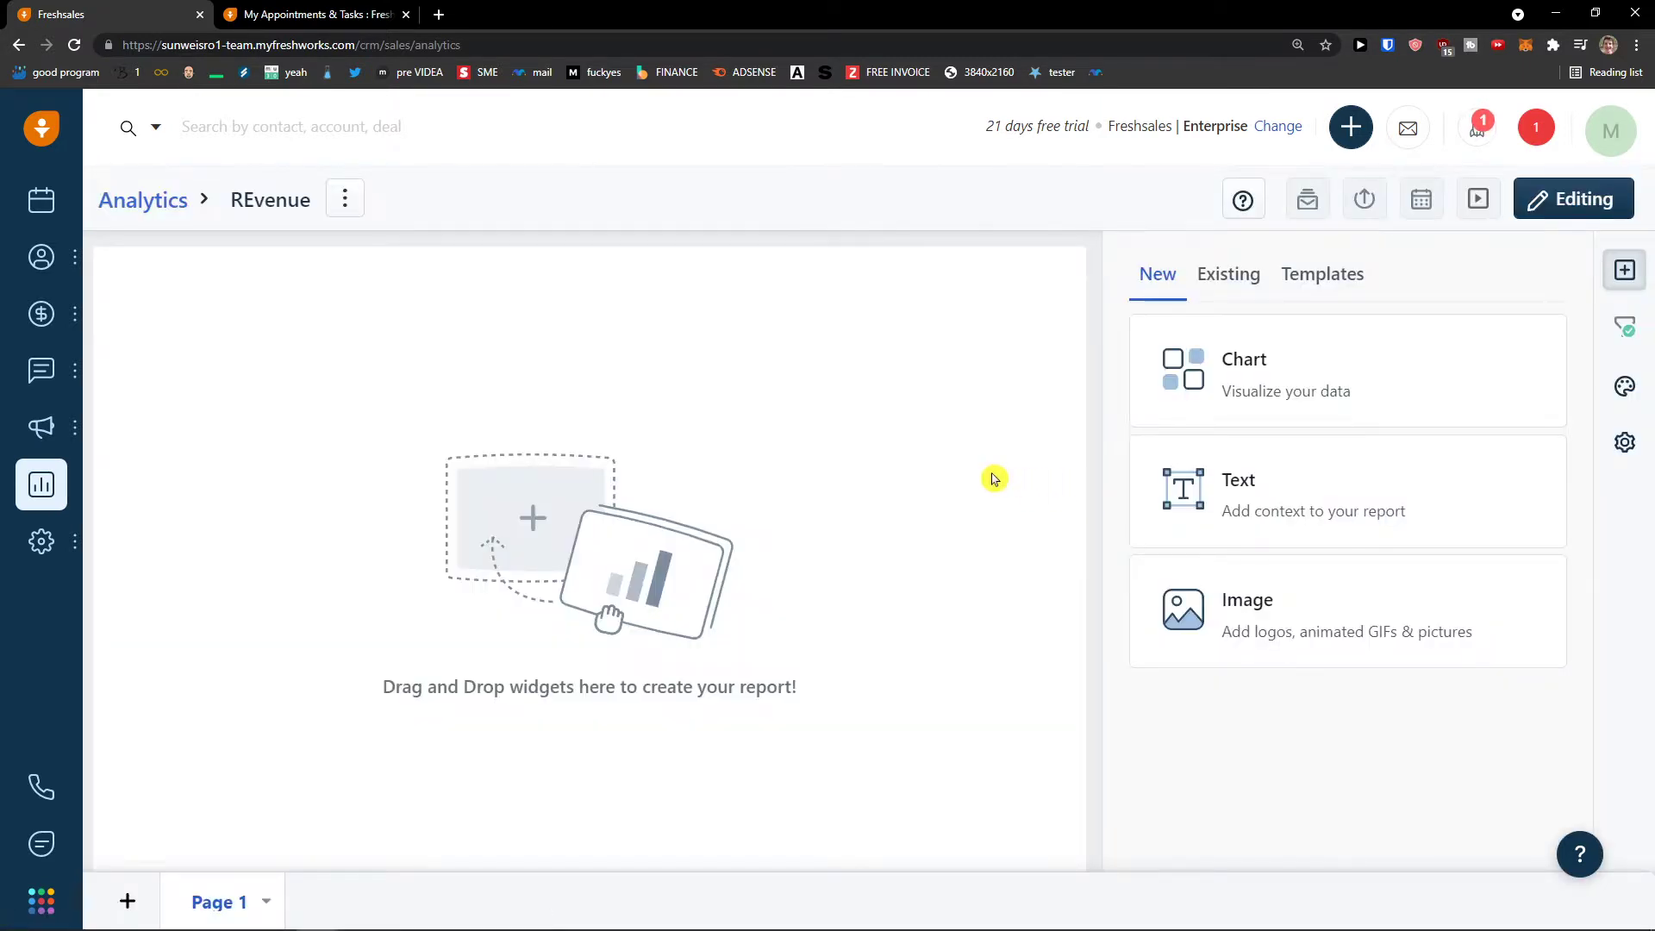
pyautogui.moveTo(1366, 371); pyautogui.dragTo(491, 432)
pyautogui.moveTo(1207, 457); pyautogui.dragTo(768, 573)
pyautogui.moveTo(938, 415); pyautogui.dragTo(203, 370)
pyautogui.moveTo(840, 475); pyautogui.dragTo(191, 476)
# - Save the report, cancel the new chart widget setup, and show existing widgets
pyautogui.click(229, 405)
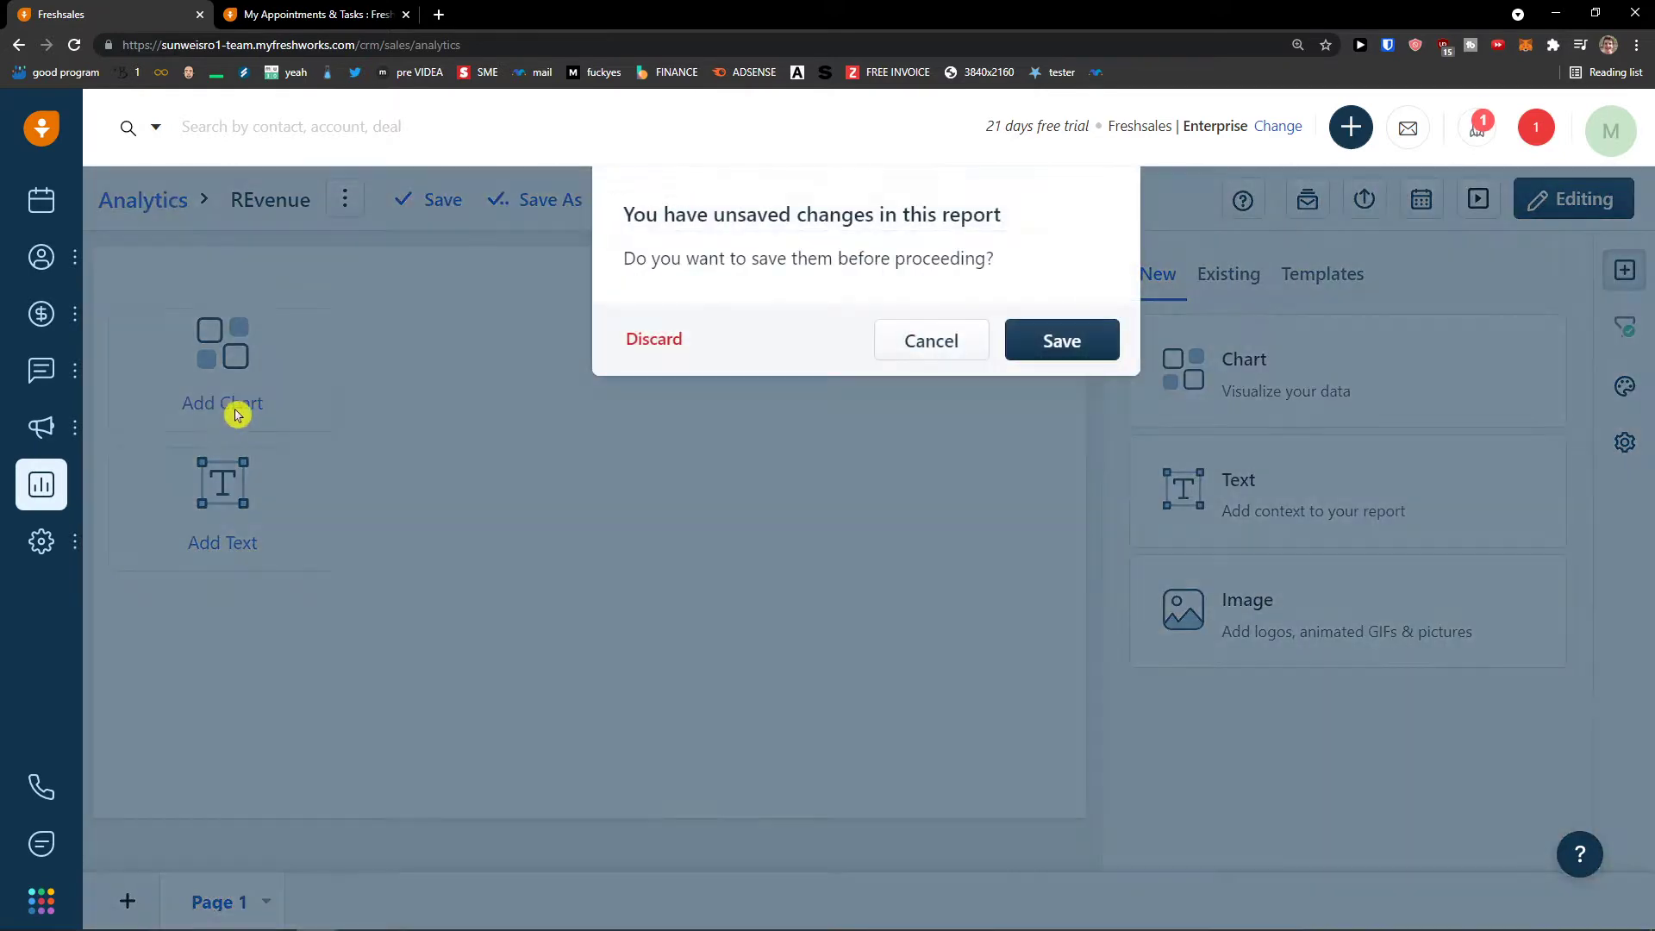
pyautogui.click(1048, 336)
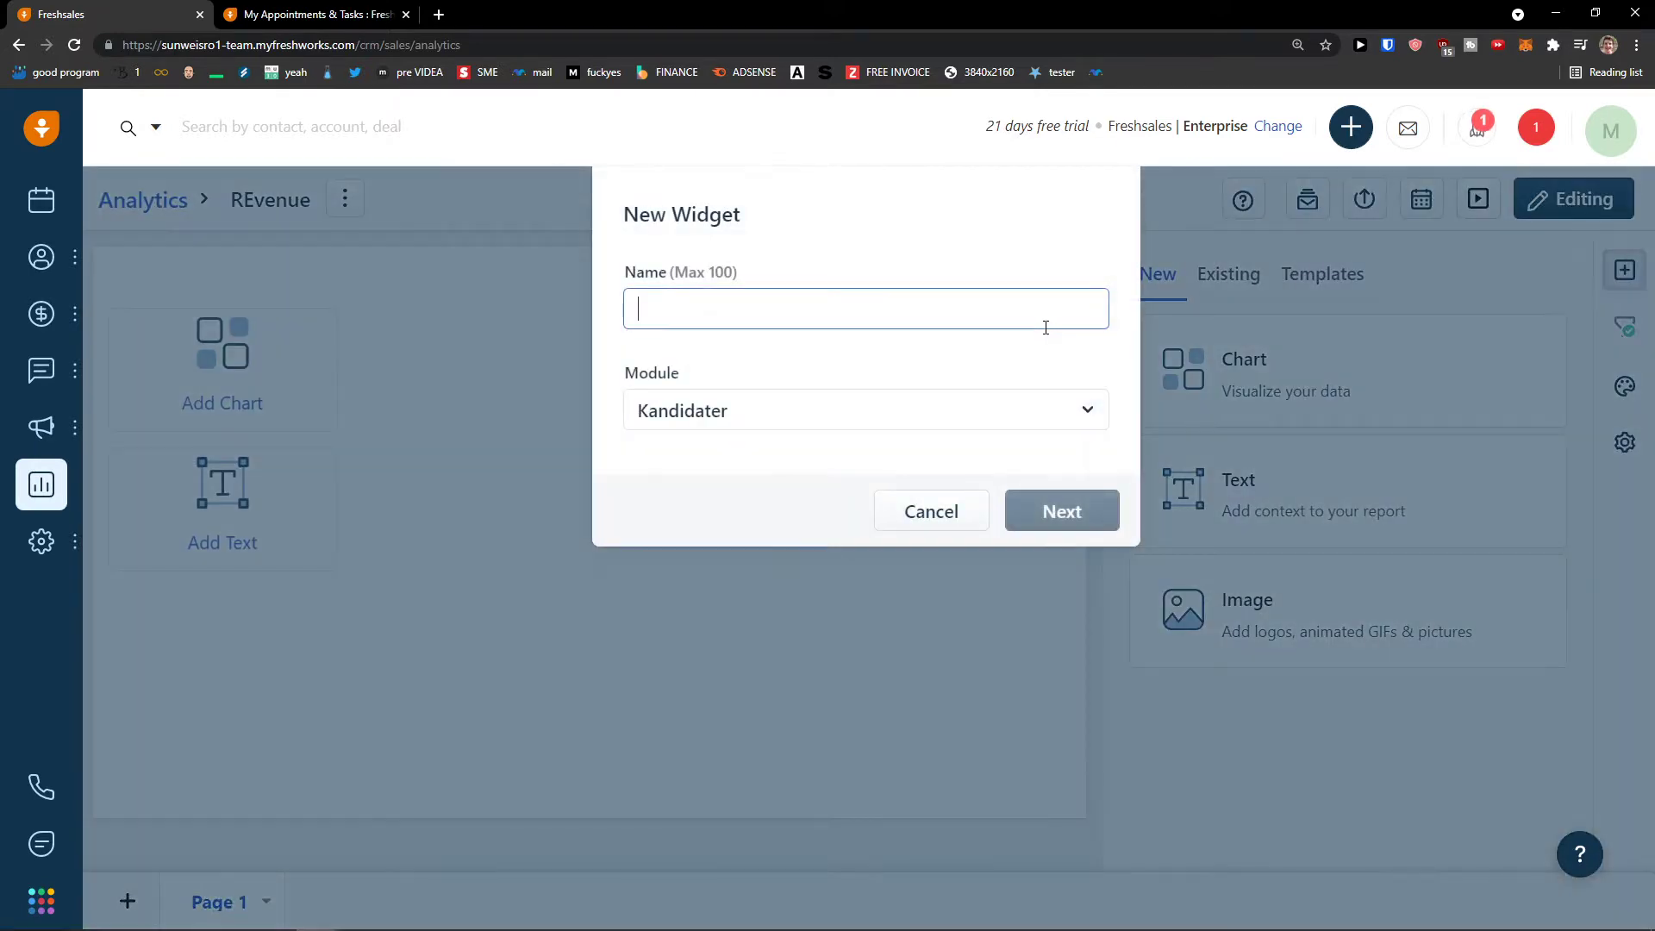
pyautogui.click(982, 411)
pyautogui.click(979, 387)
pyautogui.click(940, 511)
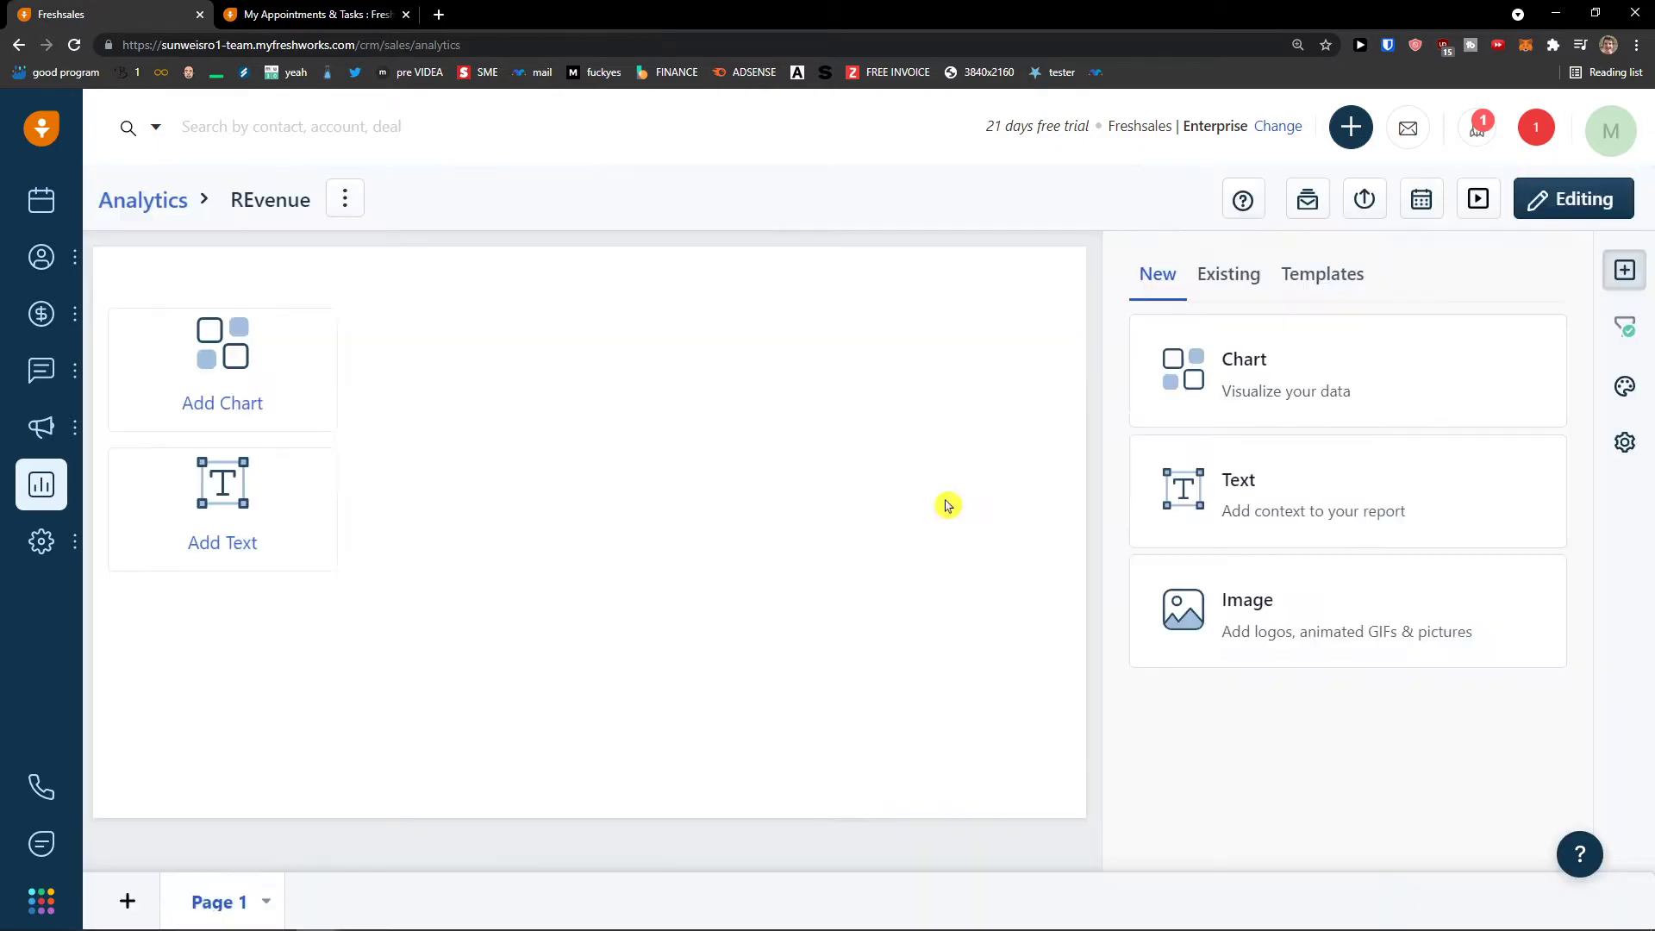
pyautogui.click(1256, 295)
# - Add the Sales cycle and Lost reasons widgets, enlarging Sales cycle
pyautogui.scroll(-2, 1250, 487)
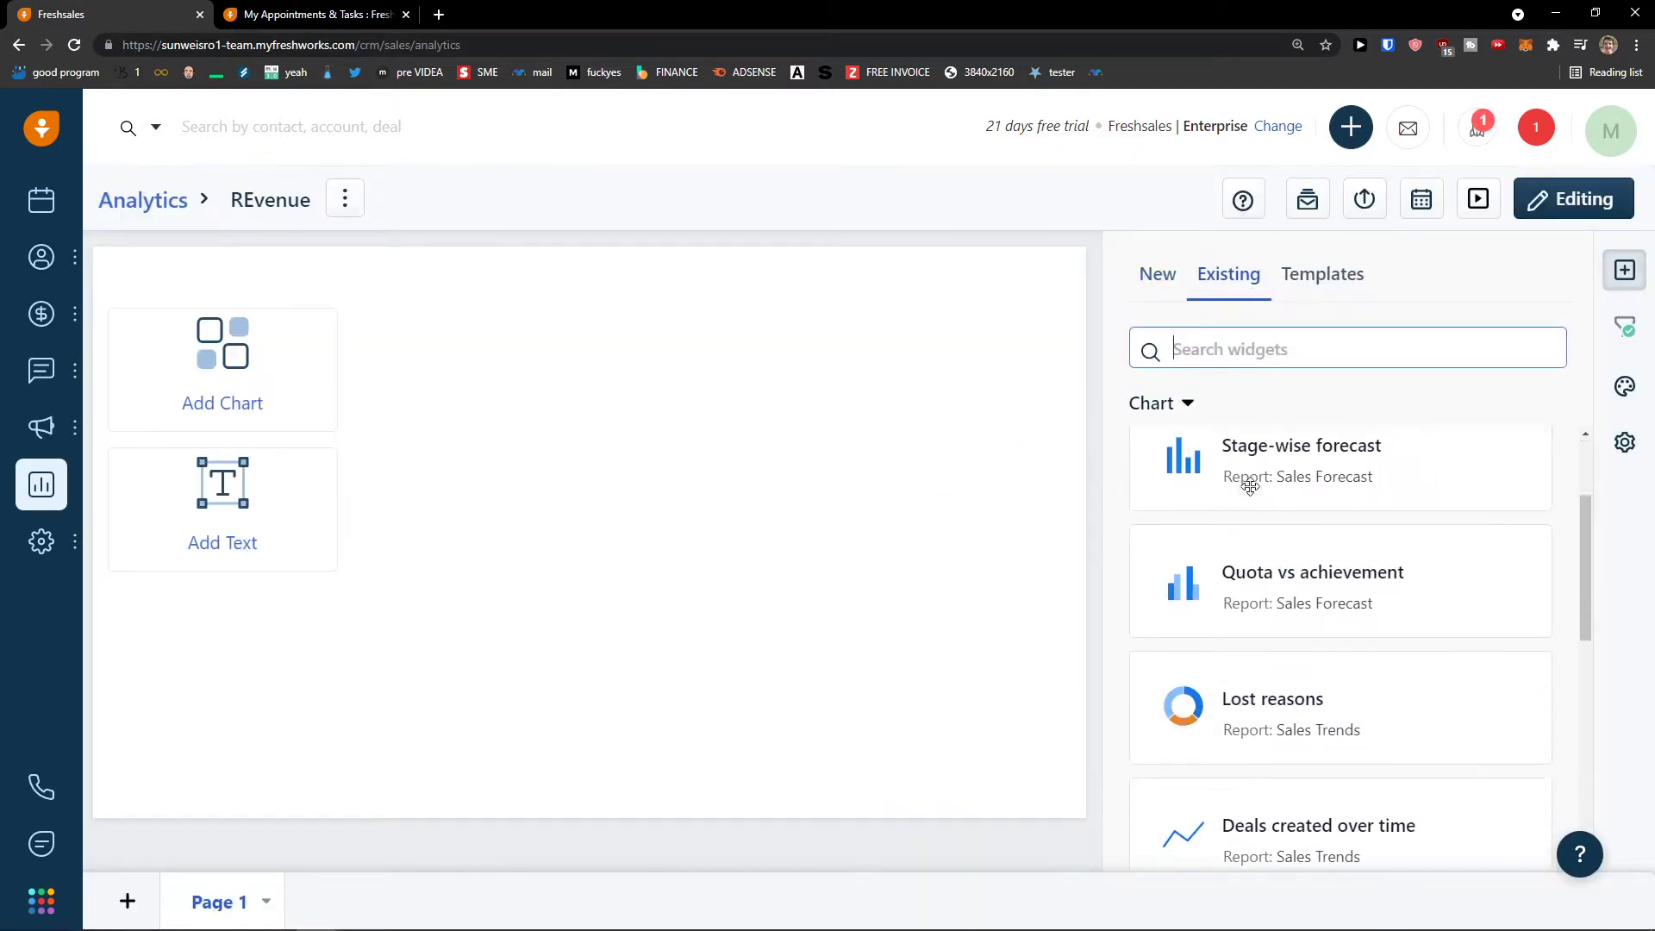
pyautogui.scroll(2, 1267, 488)
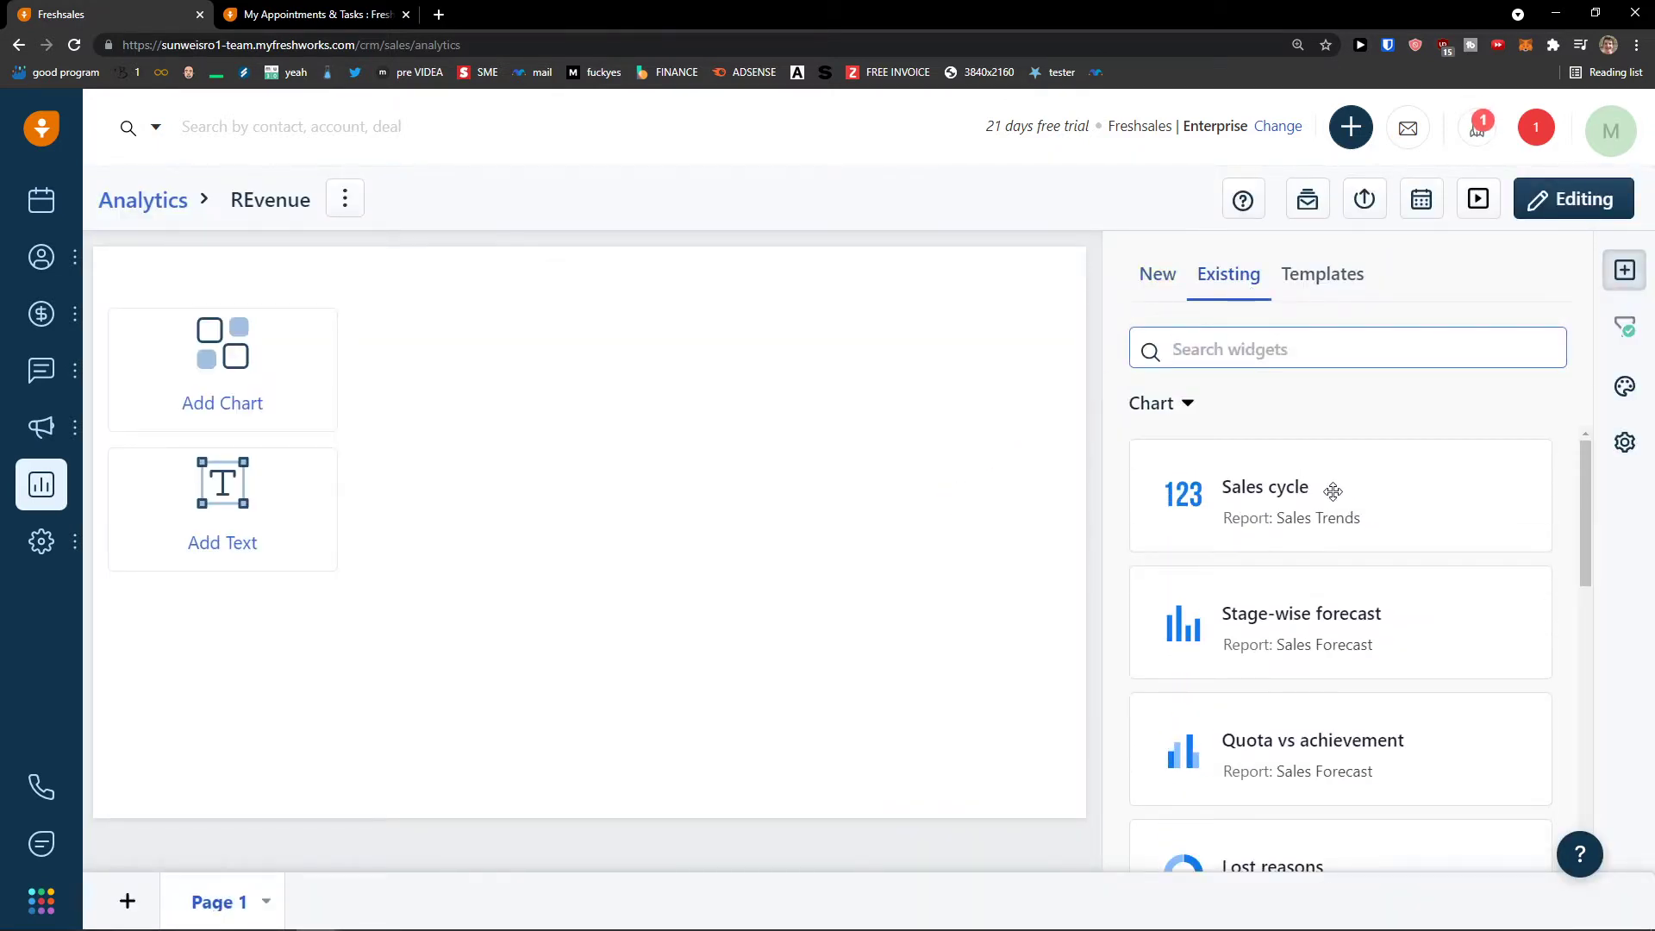
pyautogui.moveTo(1344, 491); pyautogui.dragTo(569, 386)
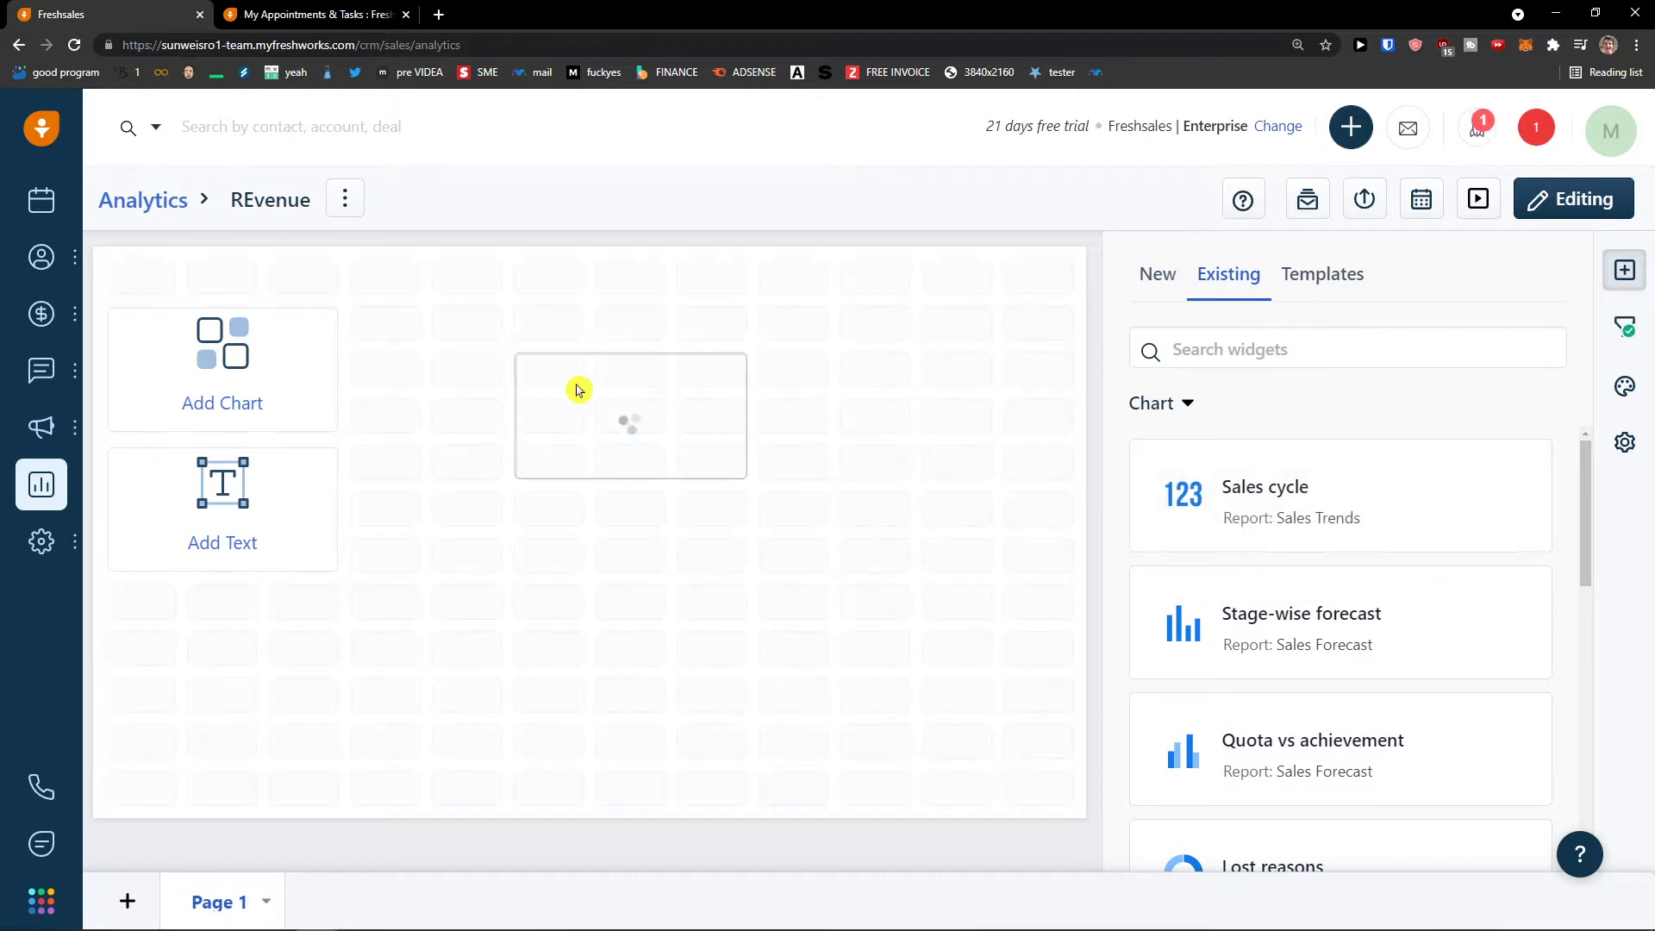
pyautogui.moveTo(748, 480); pyautogui.dragTo(913, 552)
pyautogui.scroll(-2, 1334, 604)
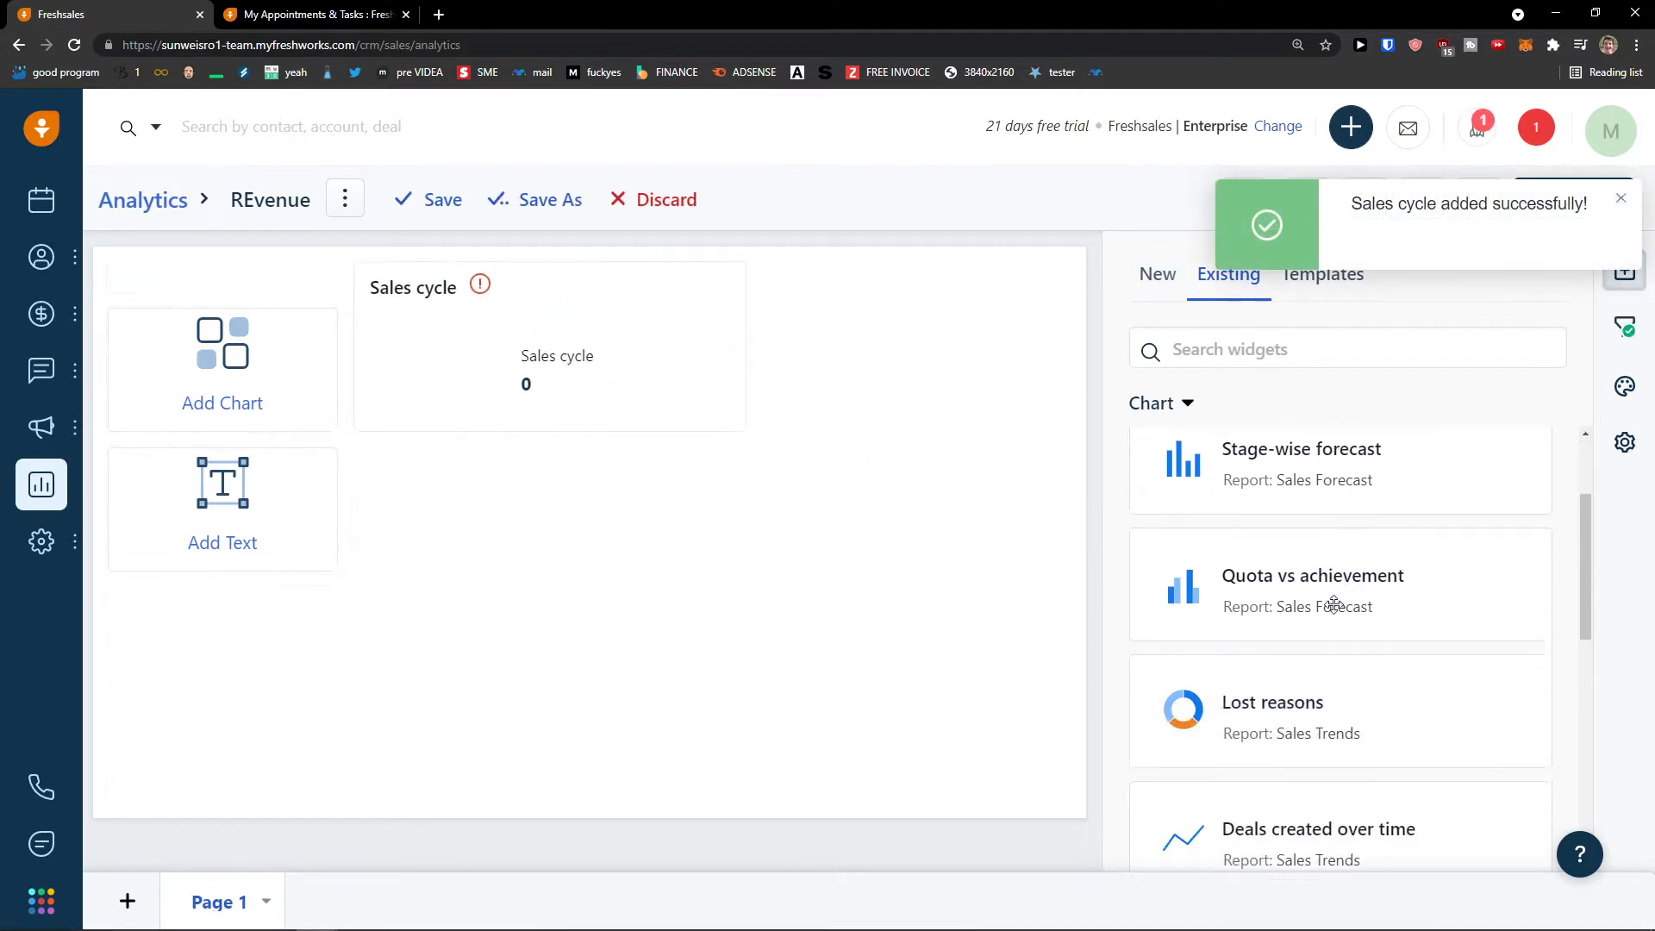
pyautogui.scroll(-1, 1334, 604)
pyautogui.moveTo(1333, 609); pyautogui.dragTo(554, 535)
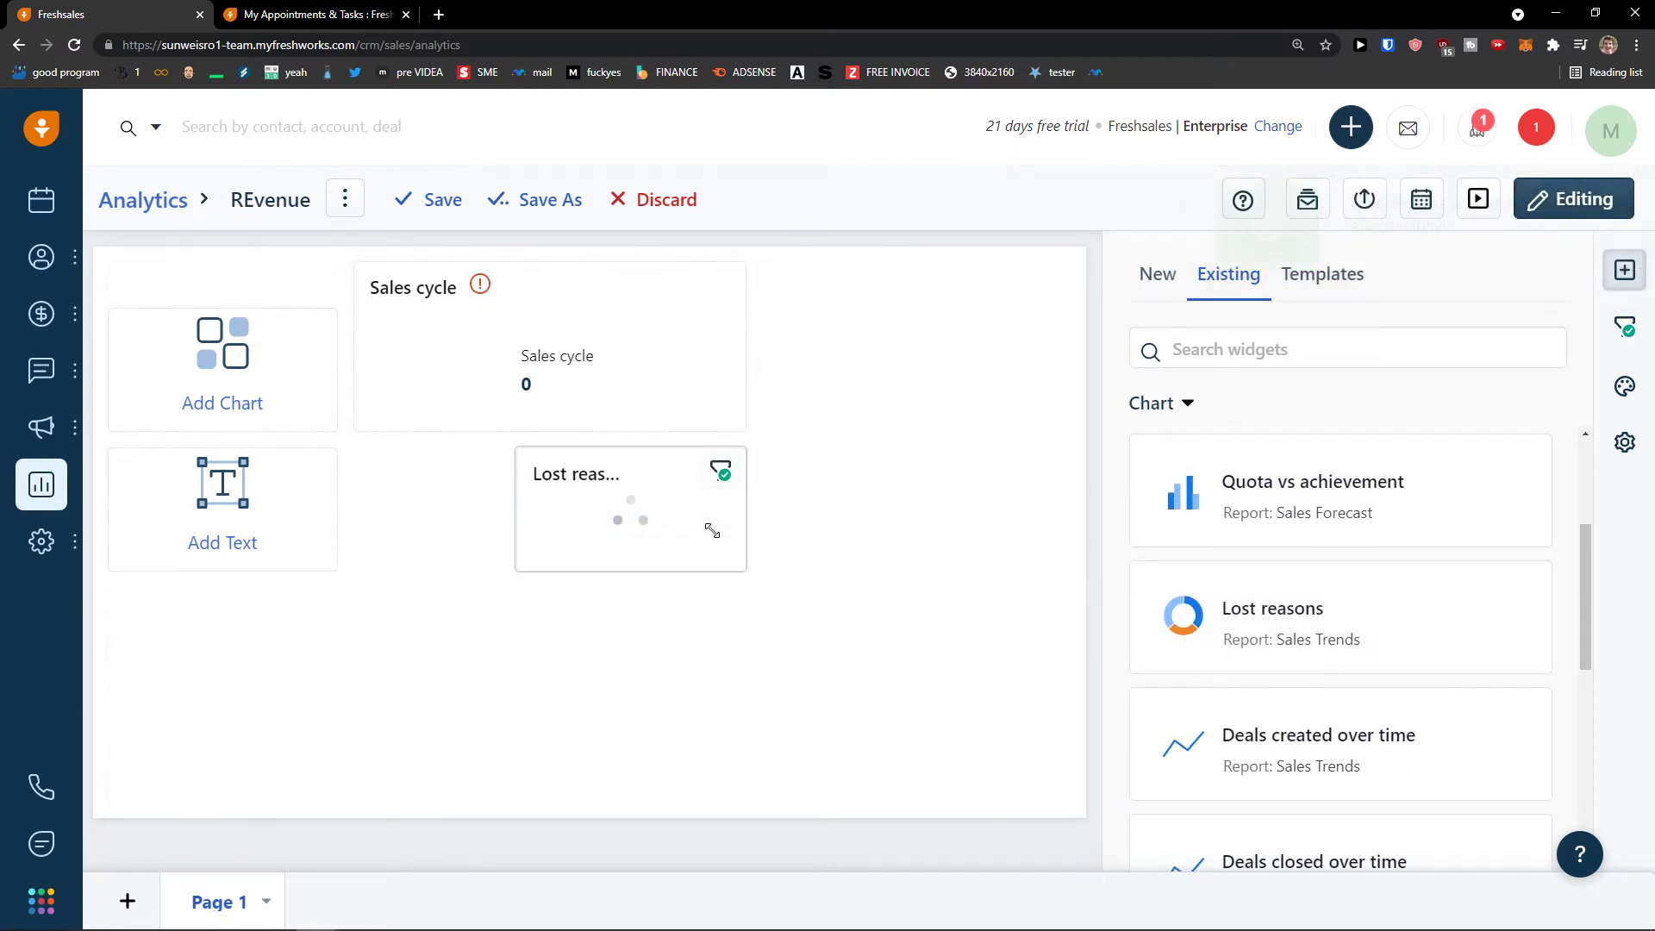
pyautogui.moveTo(717, 530); pyautogui.dragTo(572, 524)
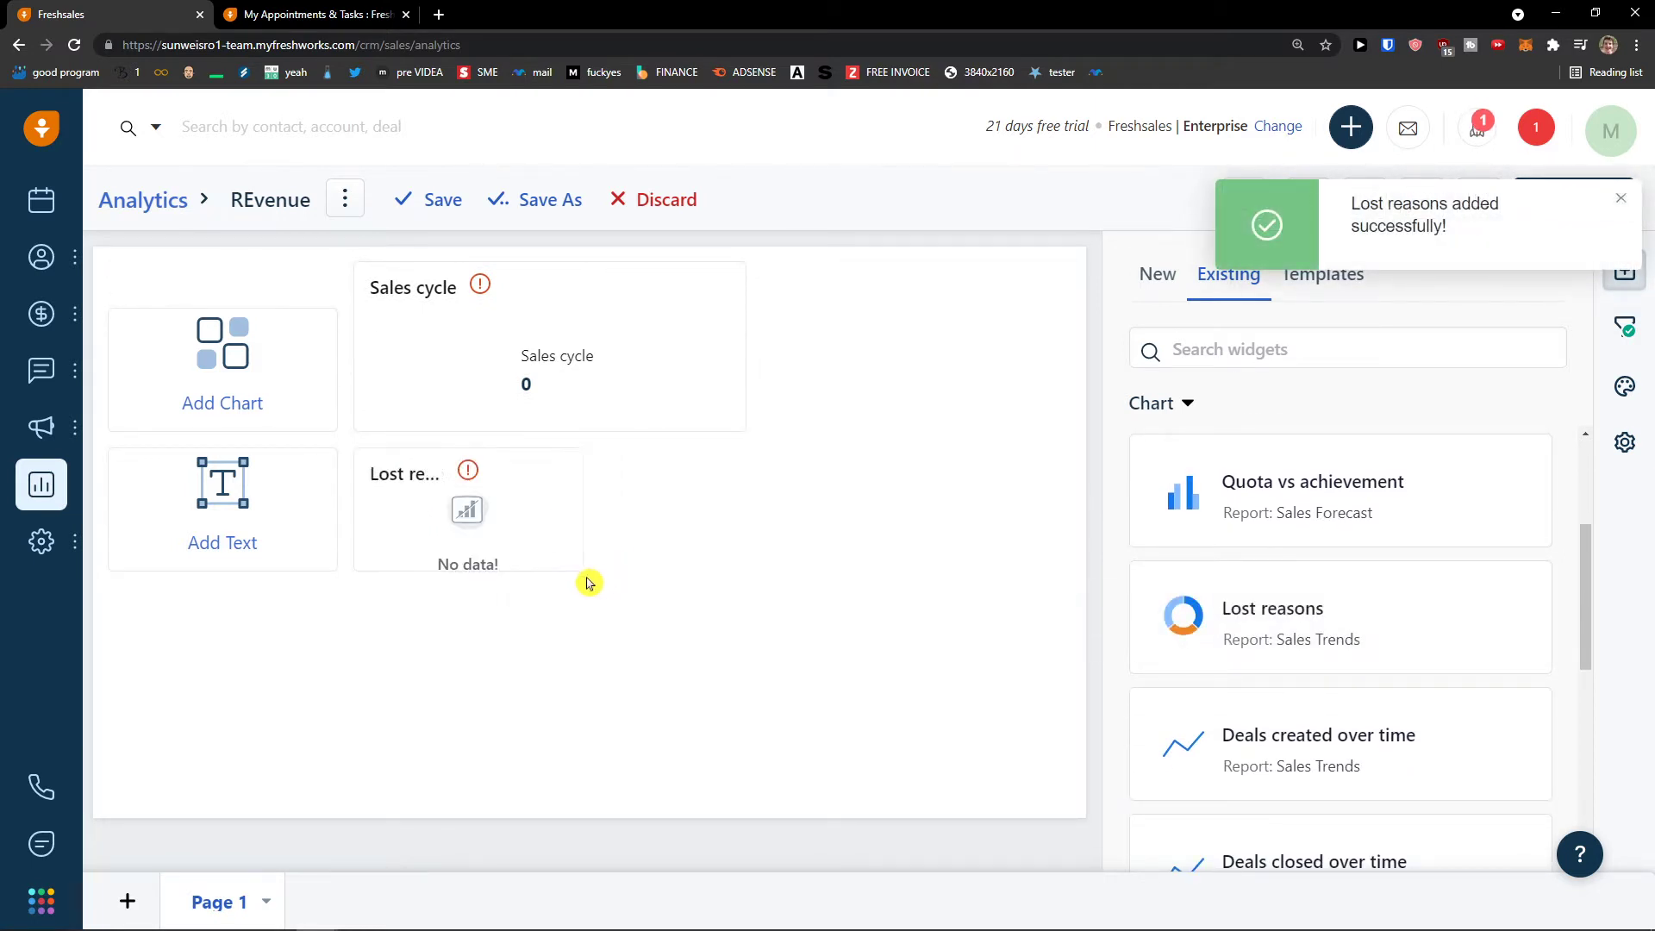
# - Add the Pipeline by owner, Open pipeline and Contacts by owner widgets
pyautogui.scroll(-5, 1363, 665)
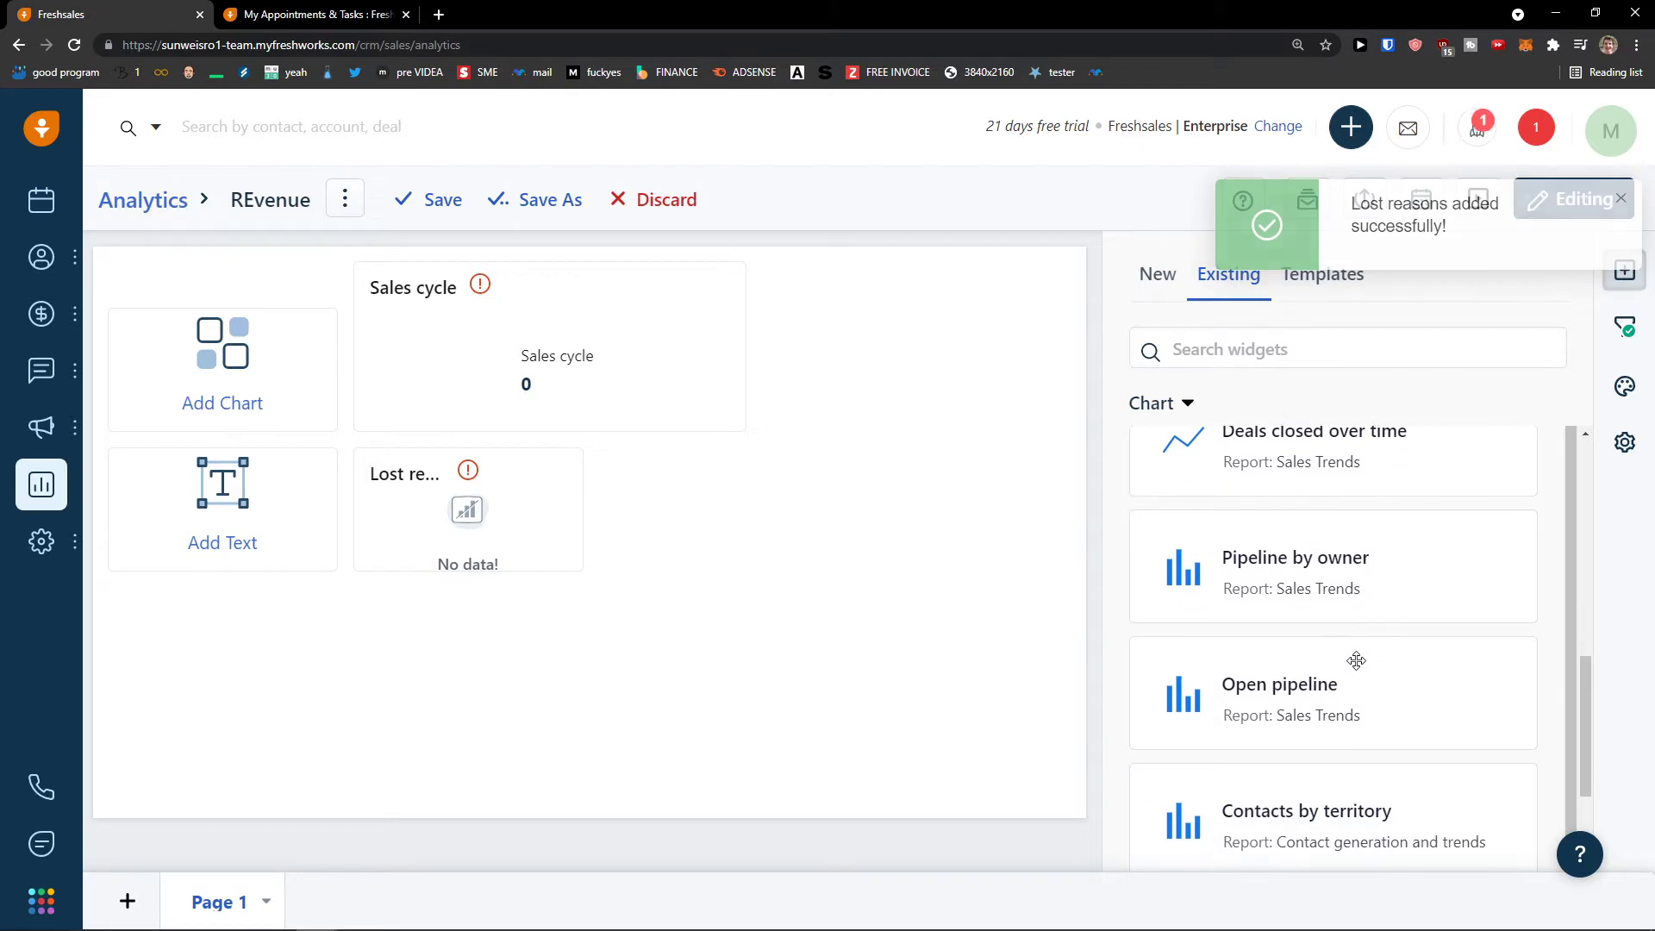
pyautogui.moveTo(1380, 573); pyautogui.dragTo(738, 495)
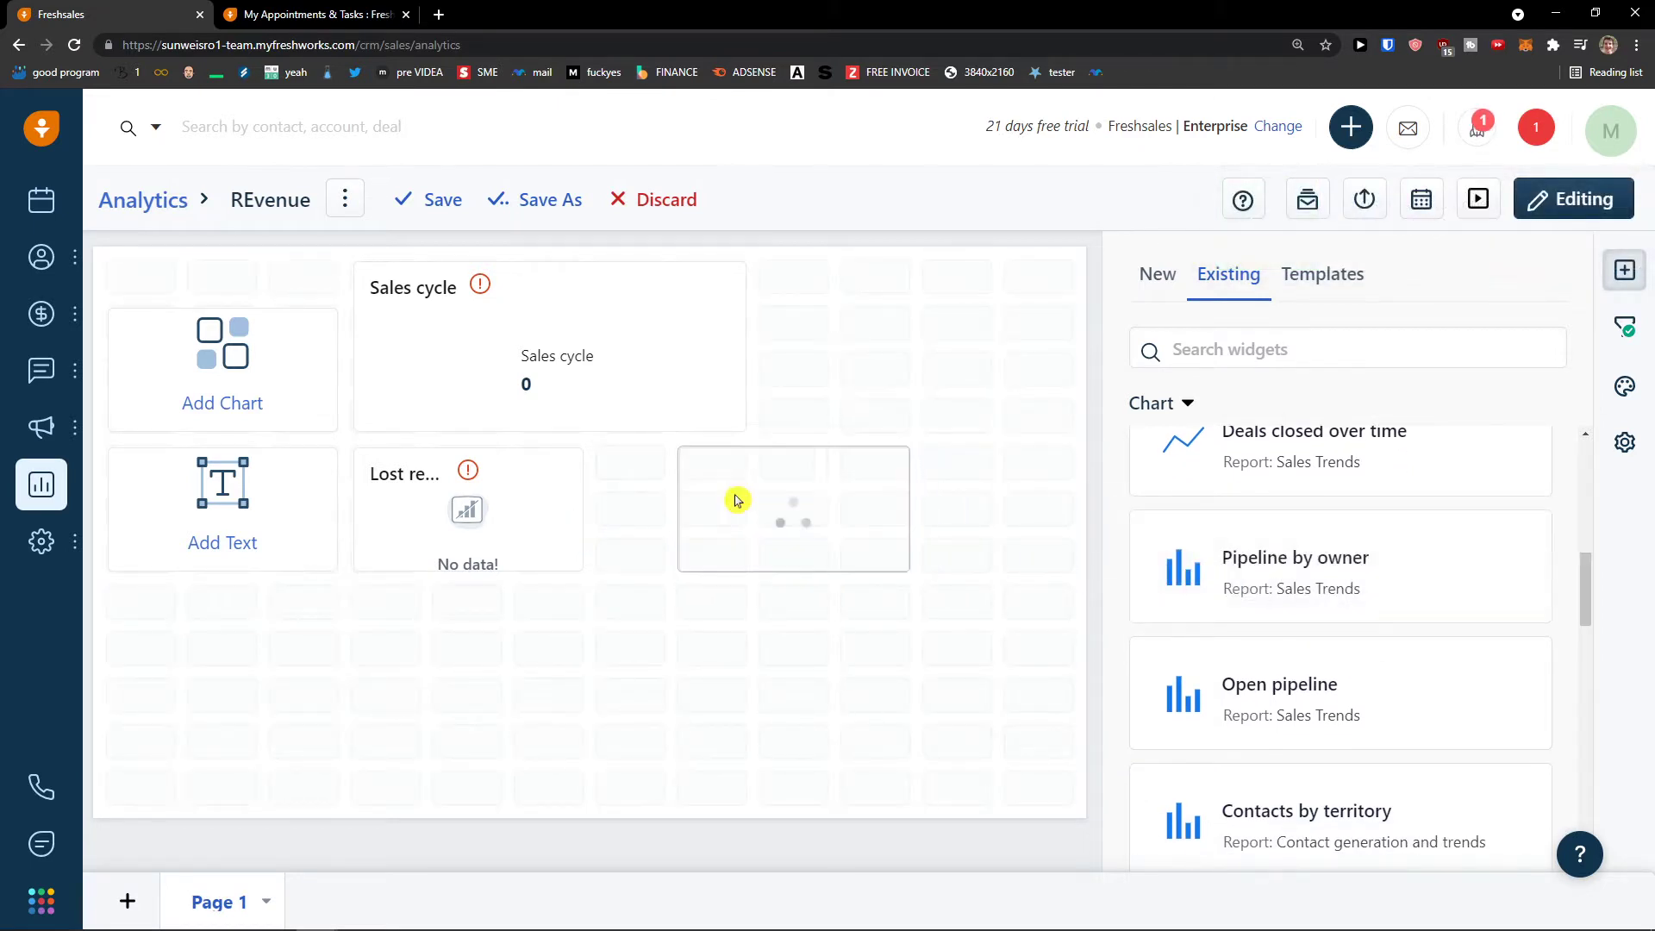
pyautogui.moveTo(1350, 681); pyautogui.dragTo(332, 723)
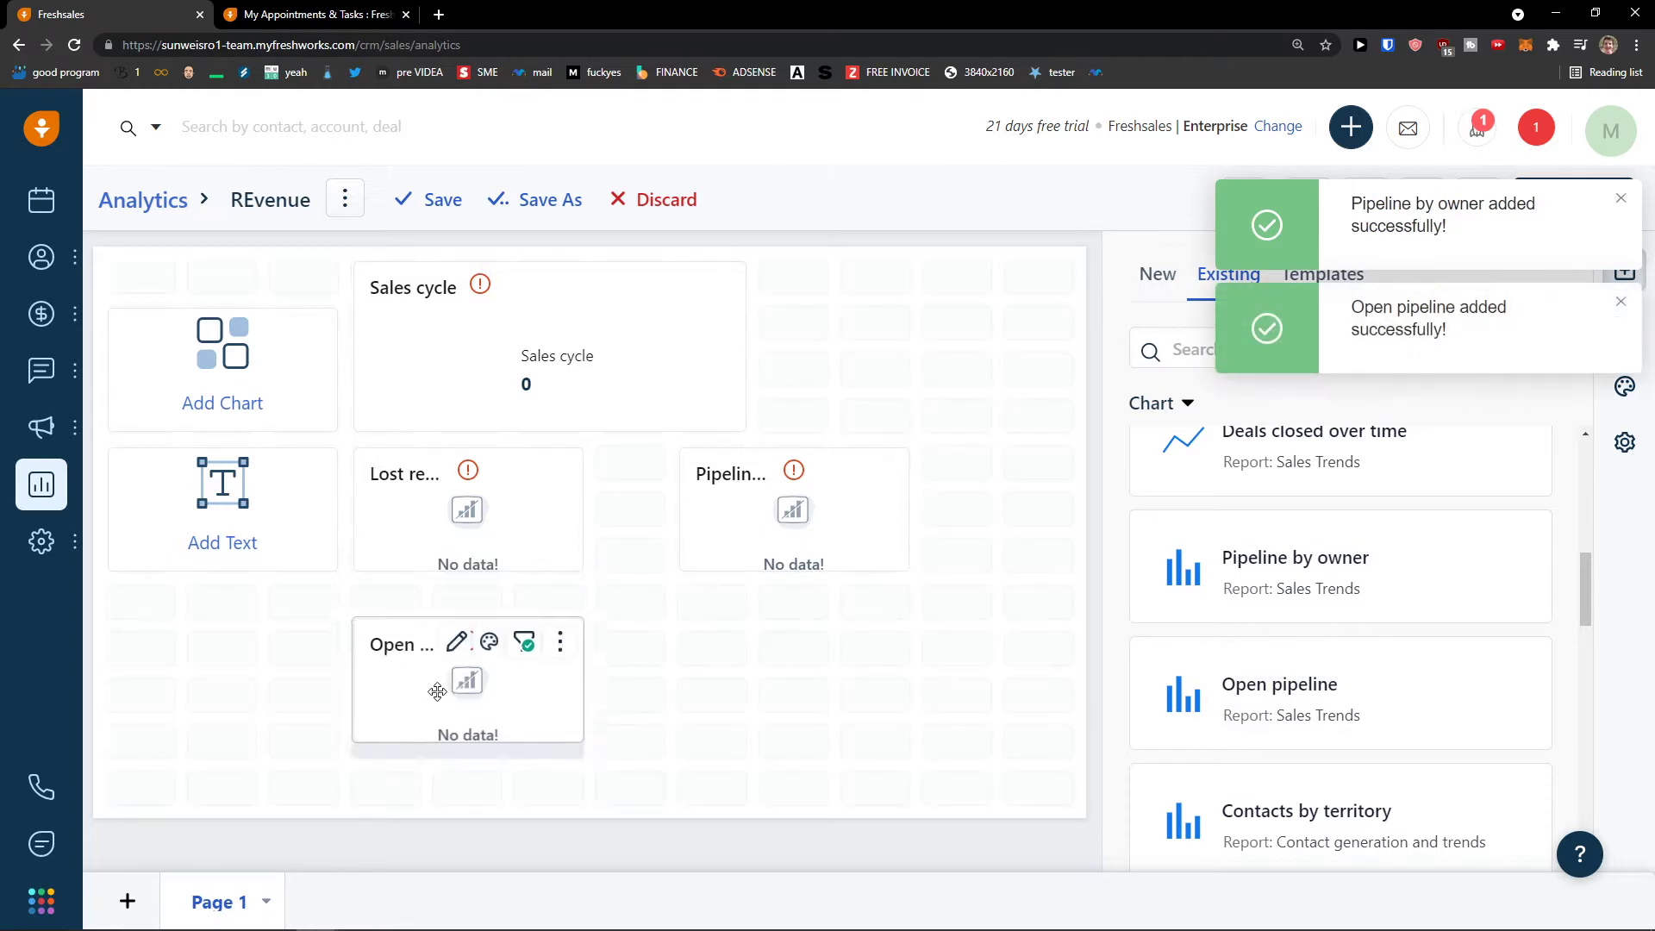
pyautogui.scroll(-4, 1317, 758)
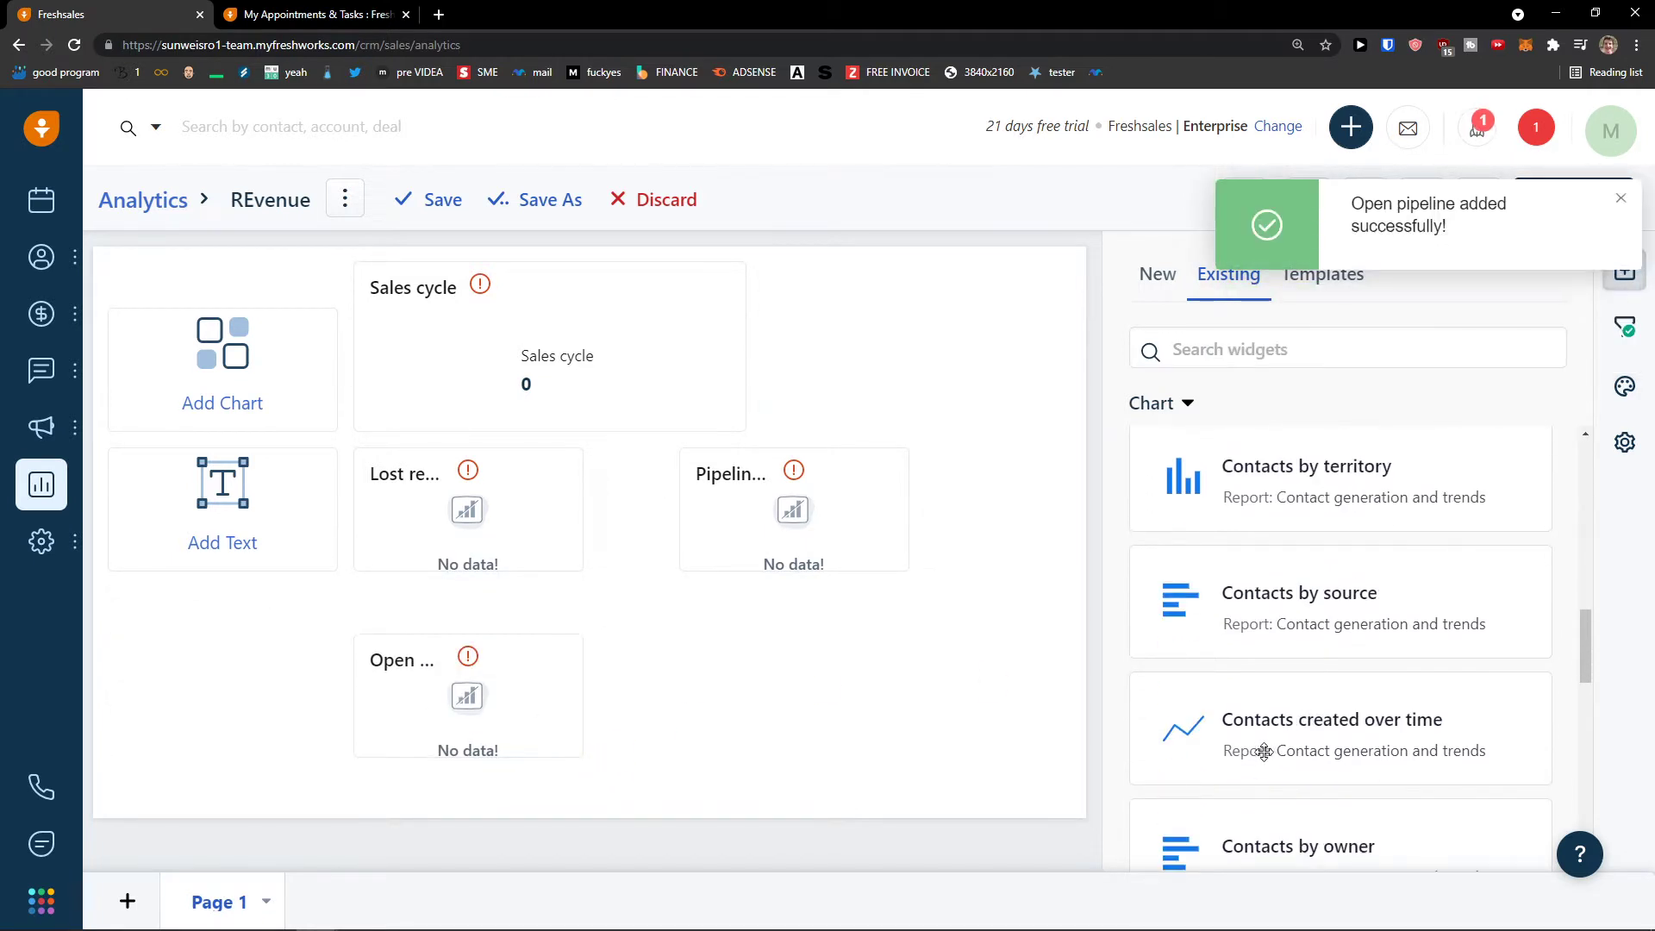
pyautogui.scroll(-3, 1264, 751)
pyautogui.moveTo(1263, 636); pyautogui.dragTo(721, 748)
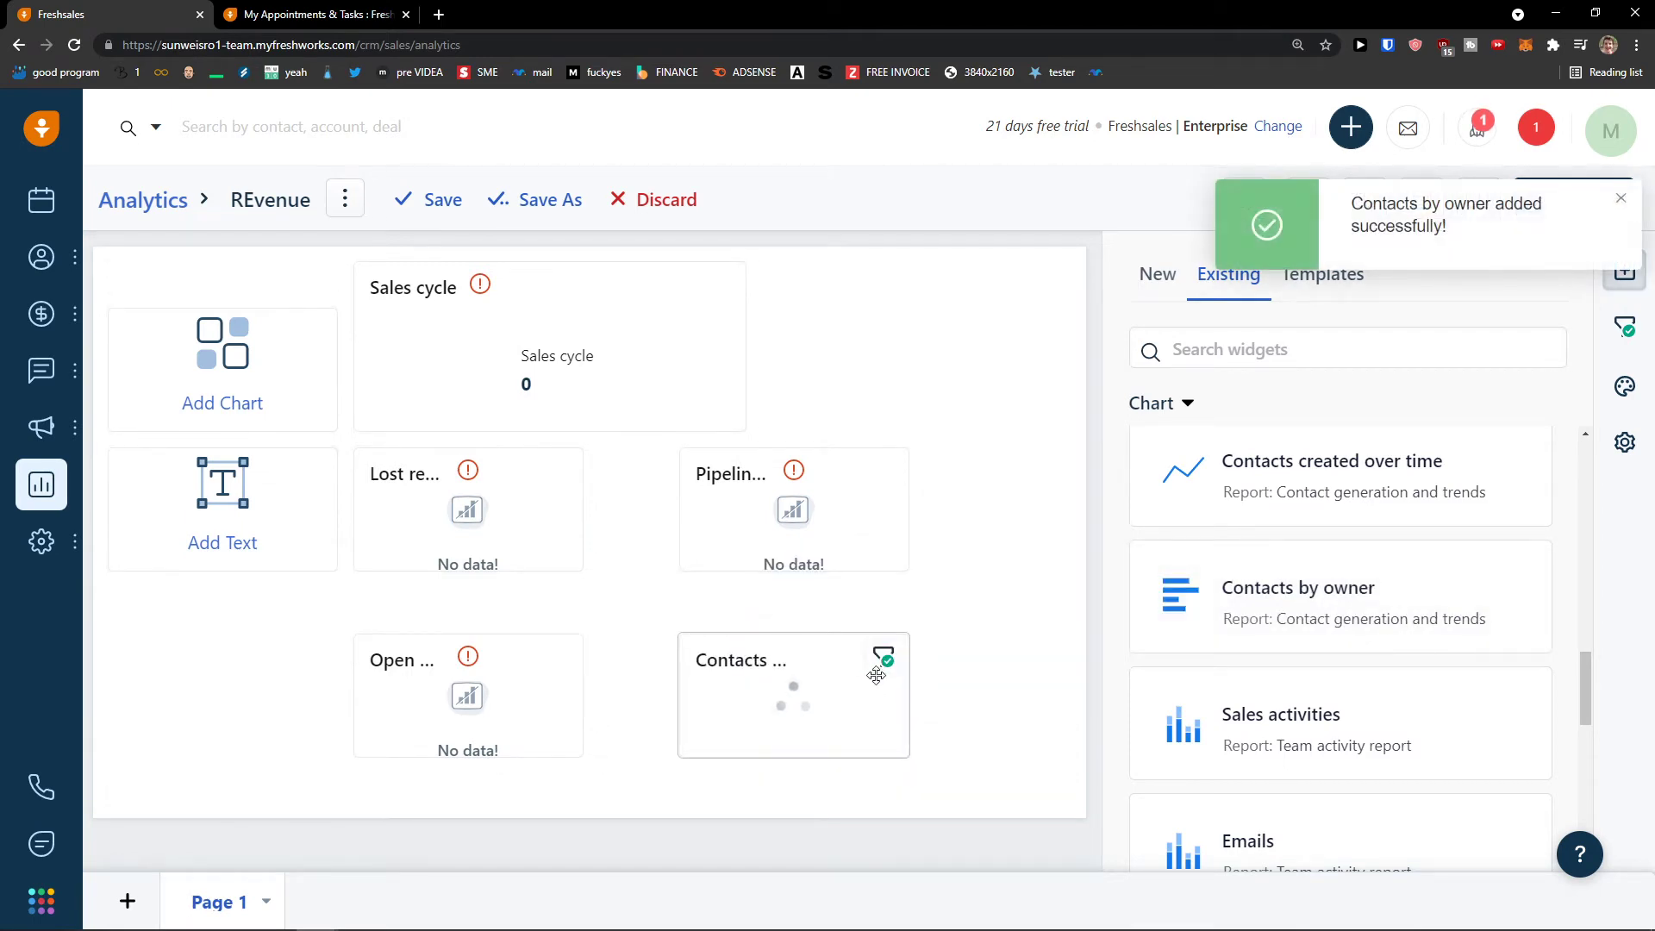
# - Enlarge the Contacts by owner chart and open it for editing
pyautogui.click(786, 675)
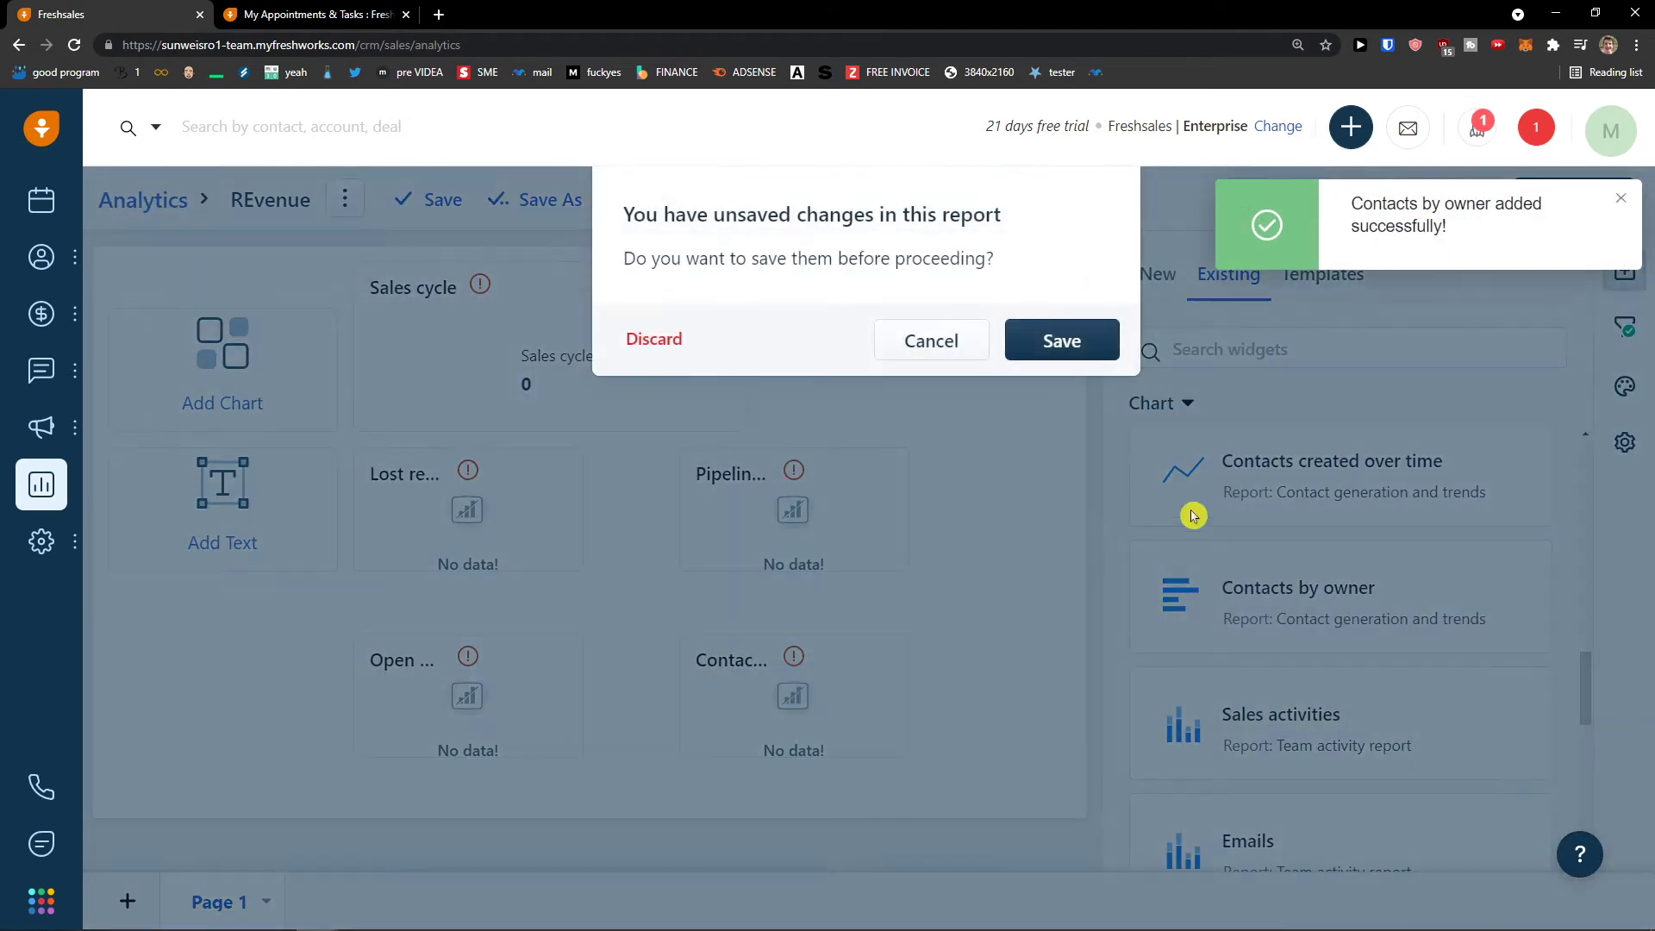
pyautogui.click(930, 341)
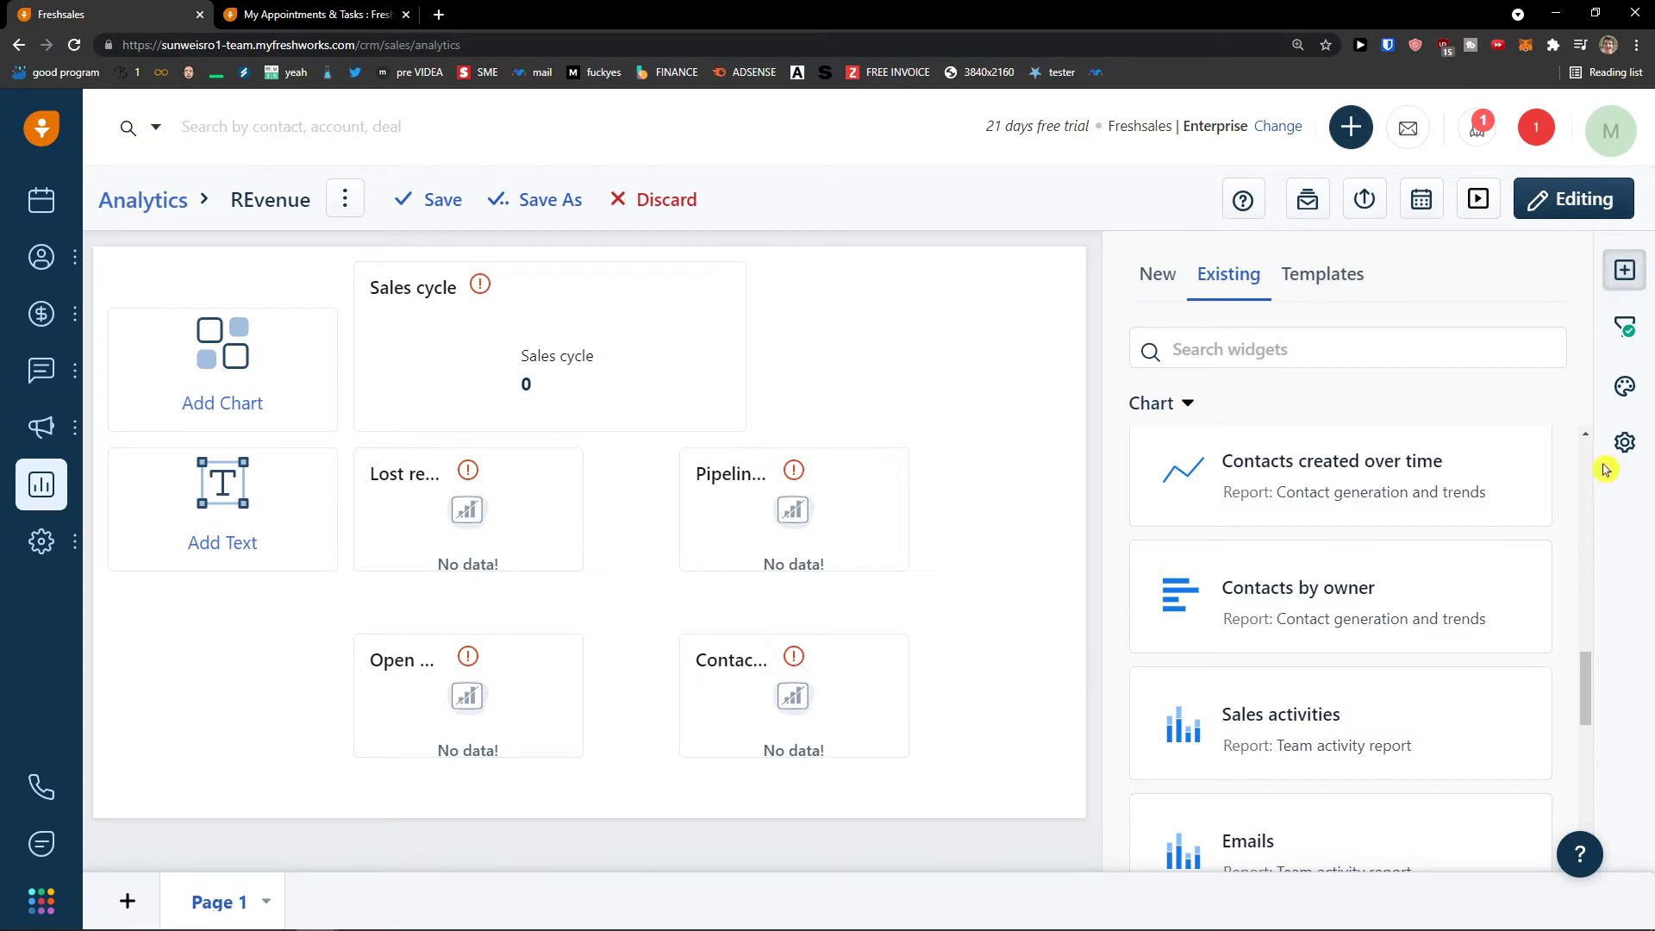
pyautogui.moveTo(897, 746); pyautogui.dragTo(853, 735)
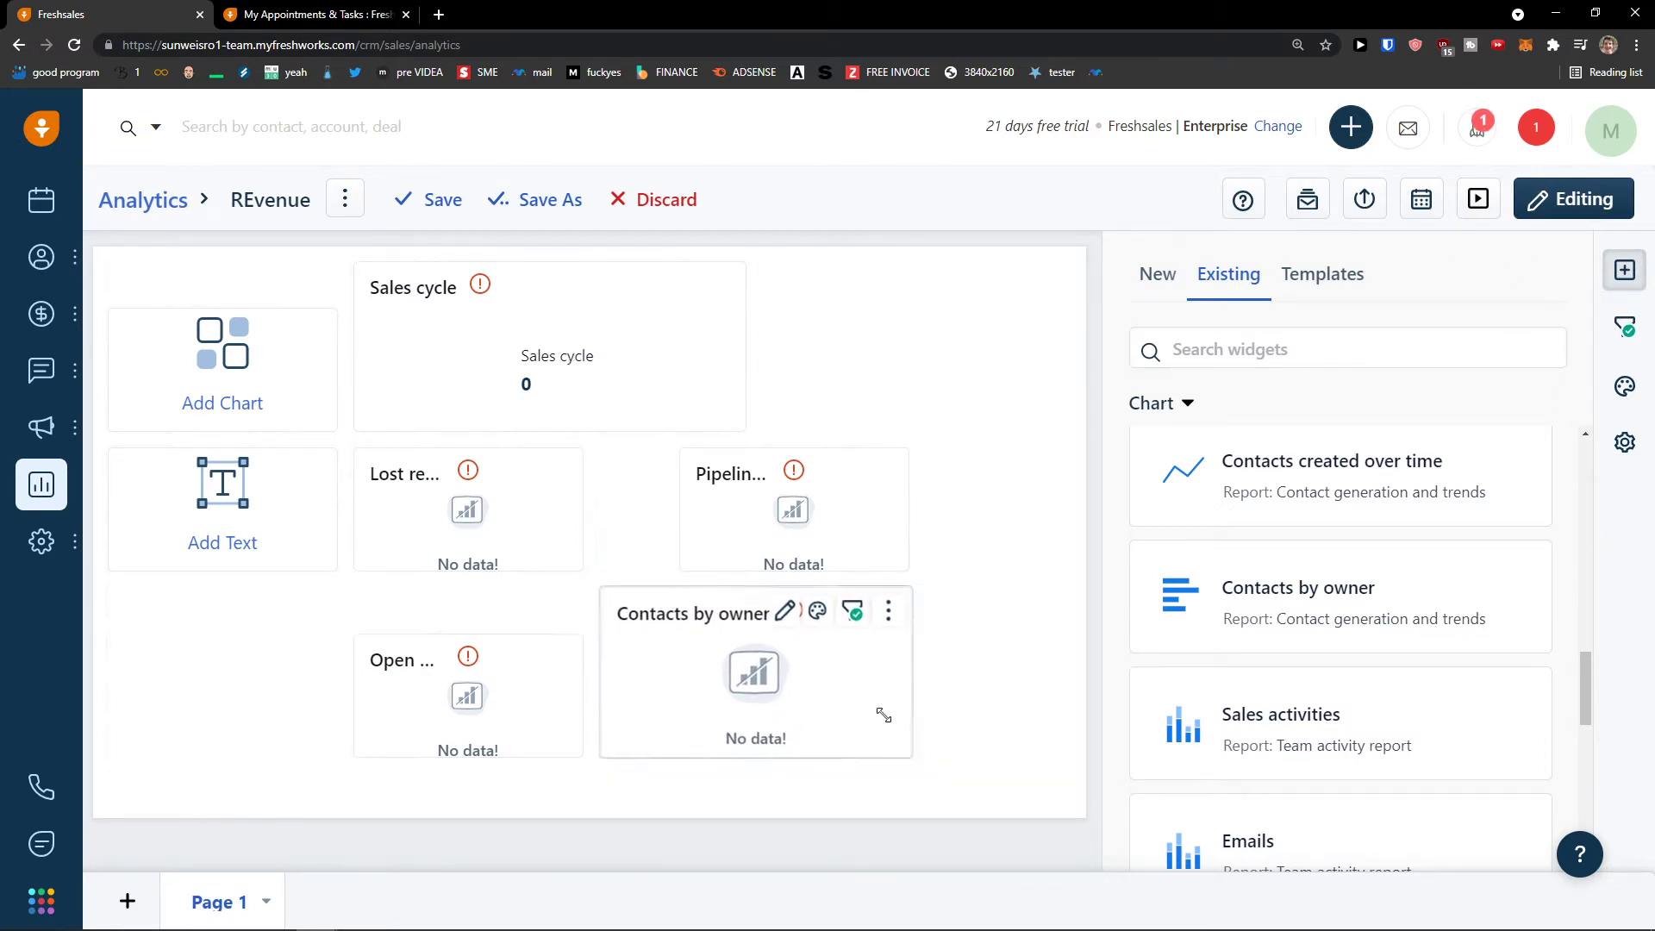
pyautogui.scroll(-3, 1413, 758)
pyautogui.scroll(10, 1301, 793)
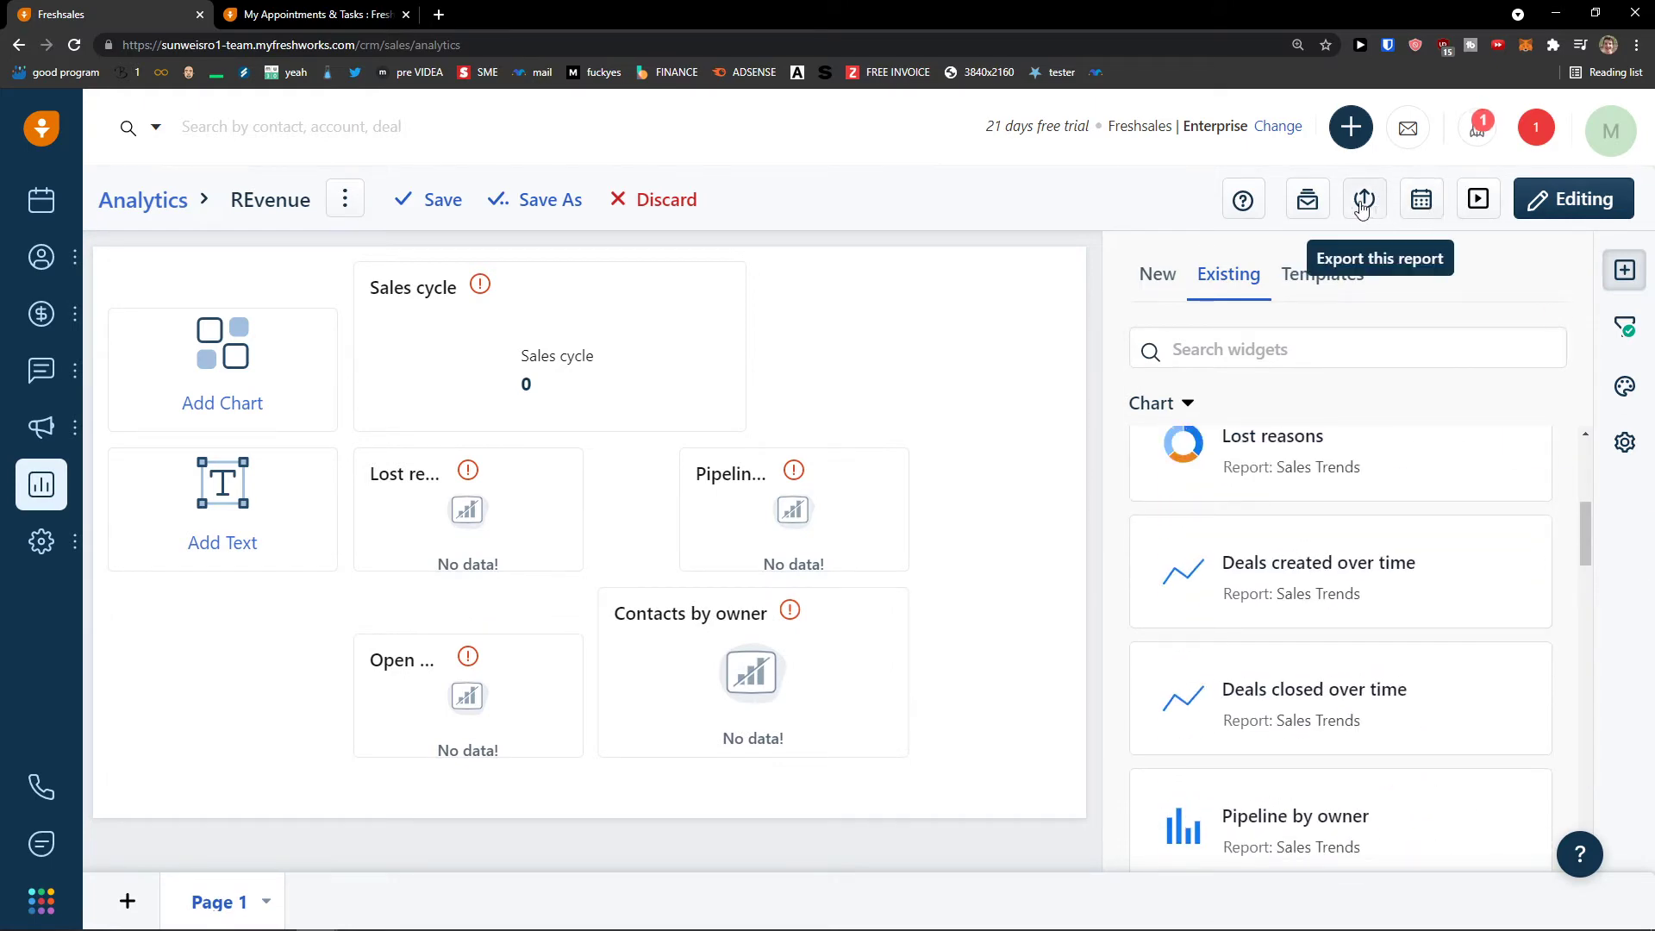
pyautogui.click(786, 616)
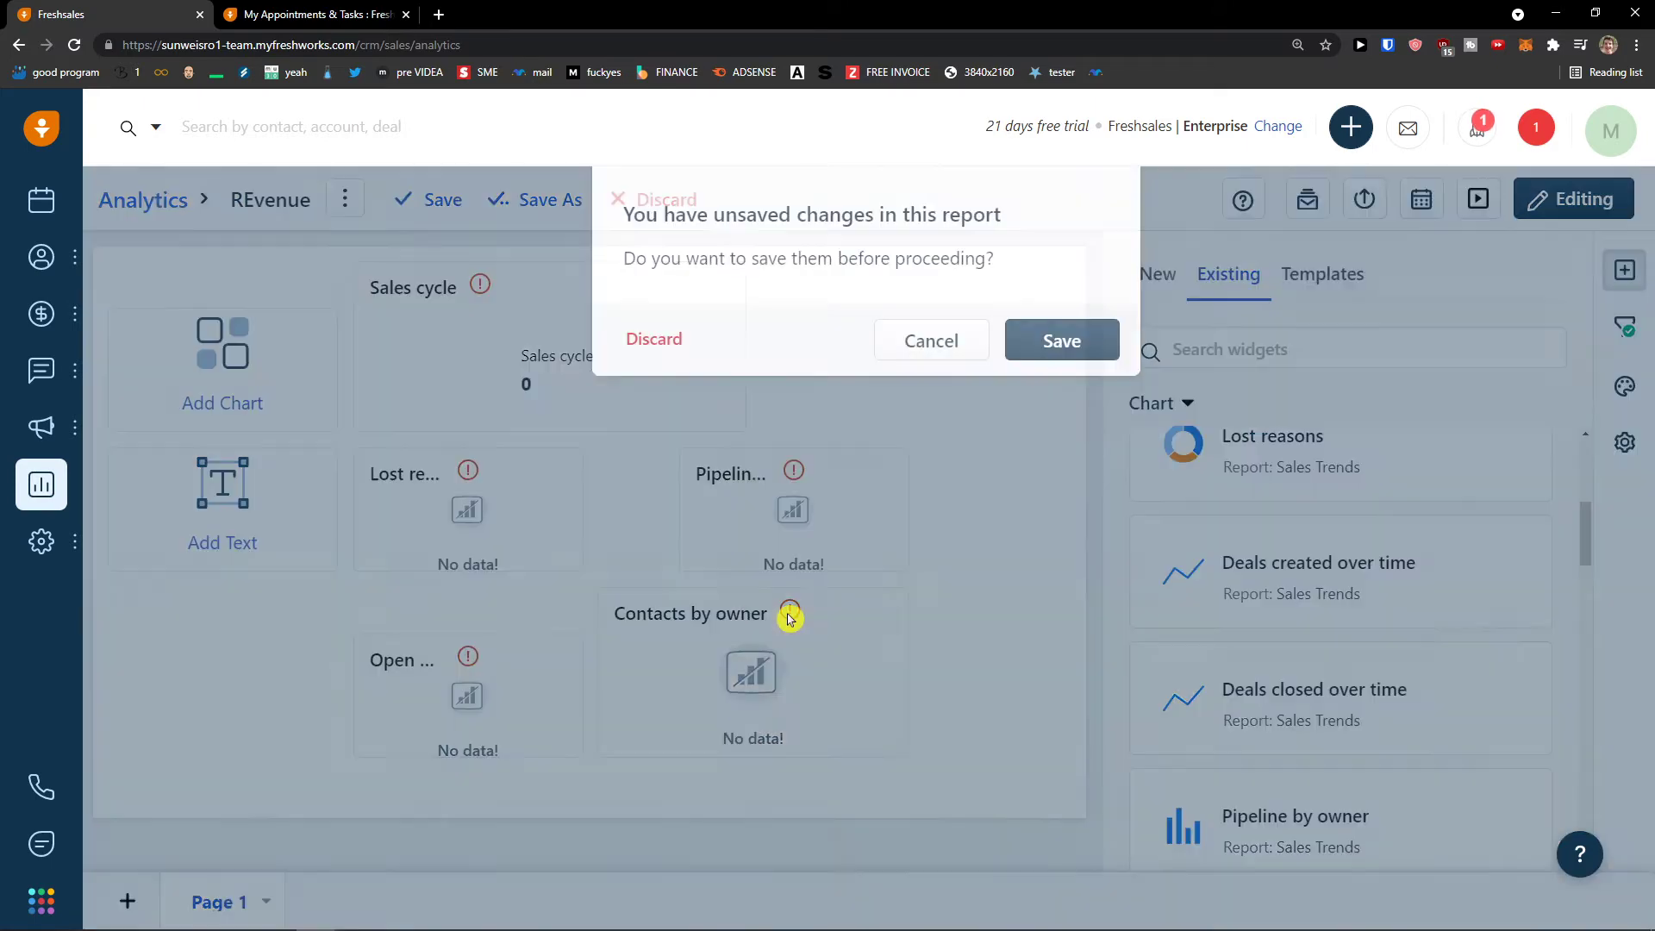
# - Save the REvenue report changes and return to its dashboard of chart widgets
pyautogui.click(1069, 346)
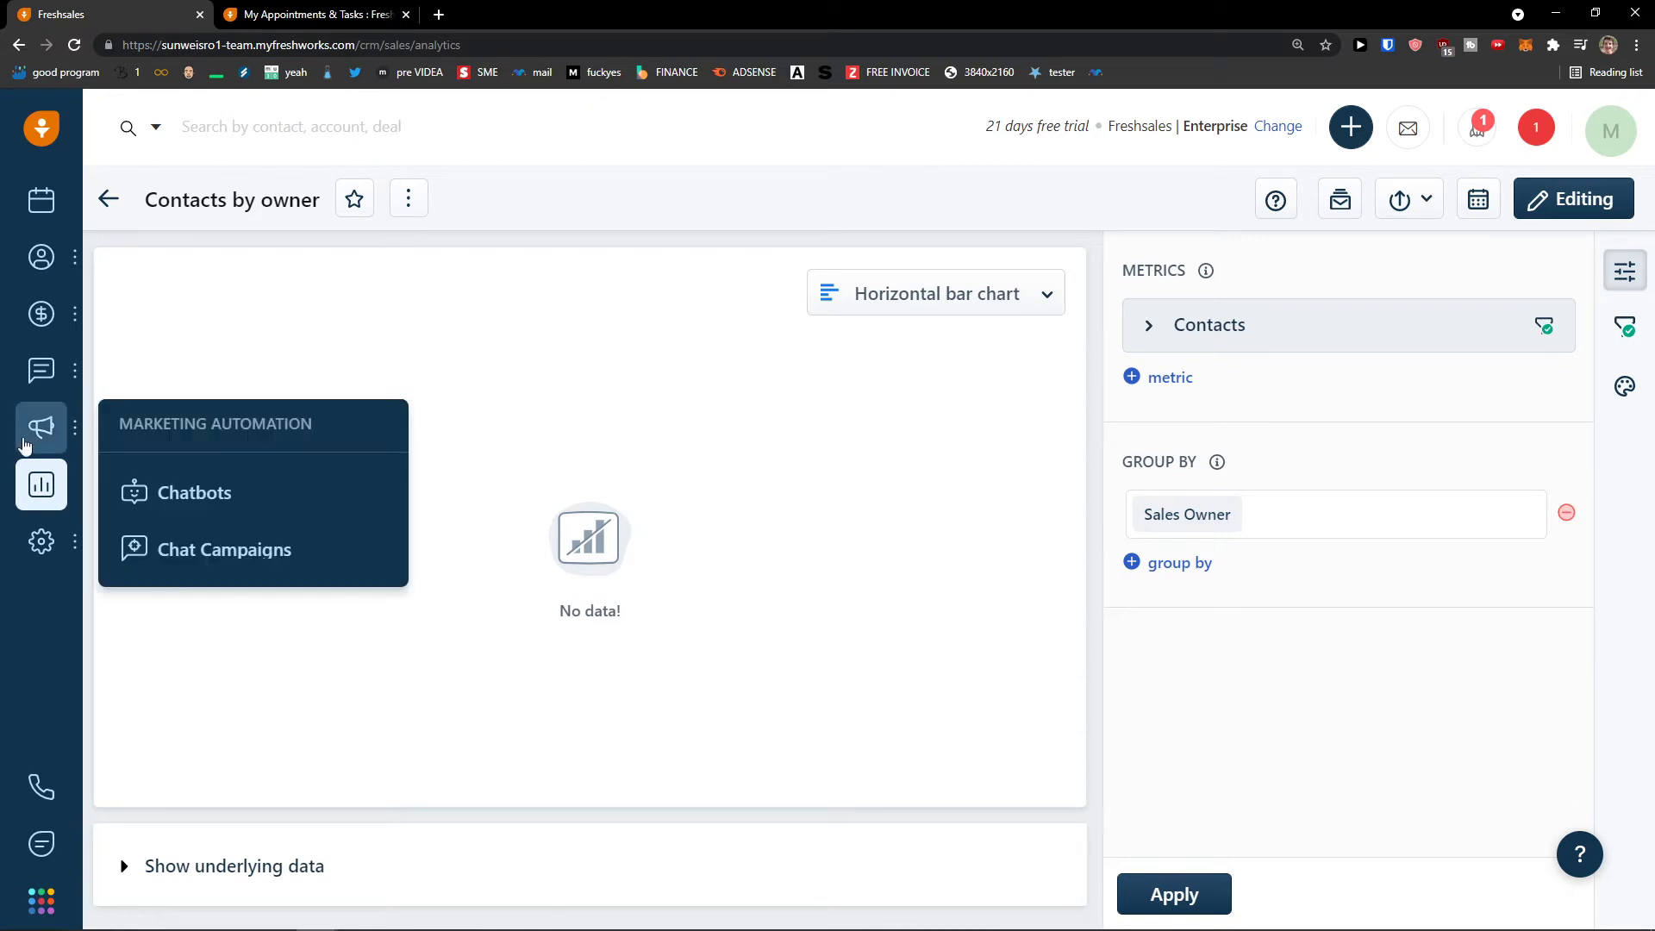
pyautogui.click(17, 54)
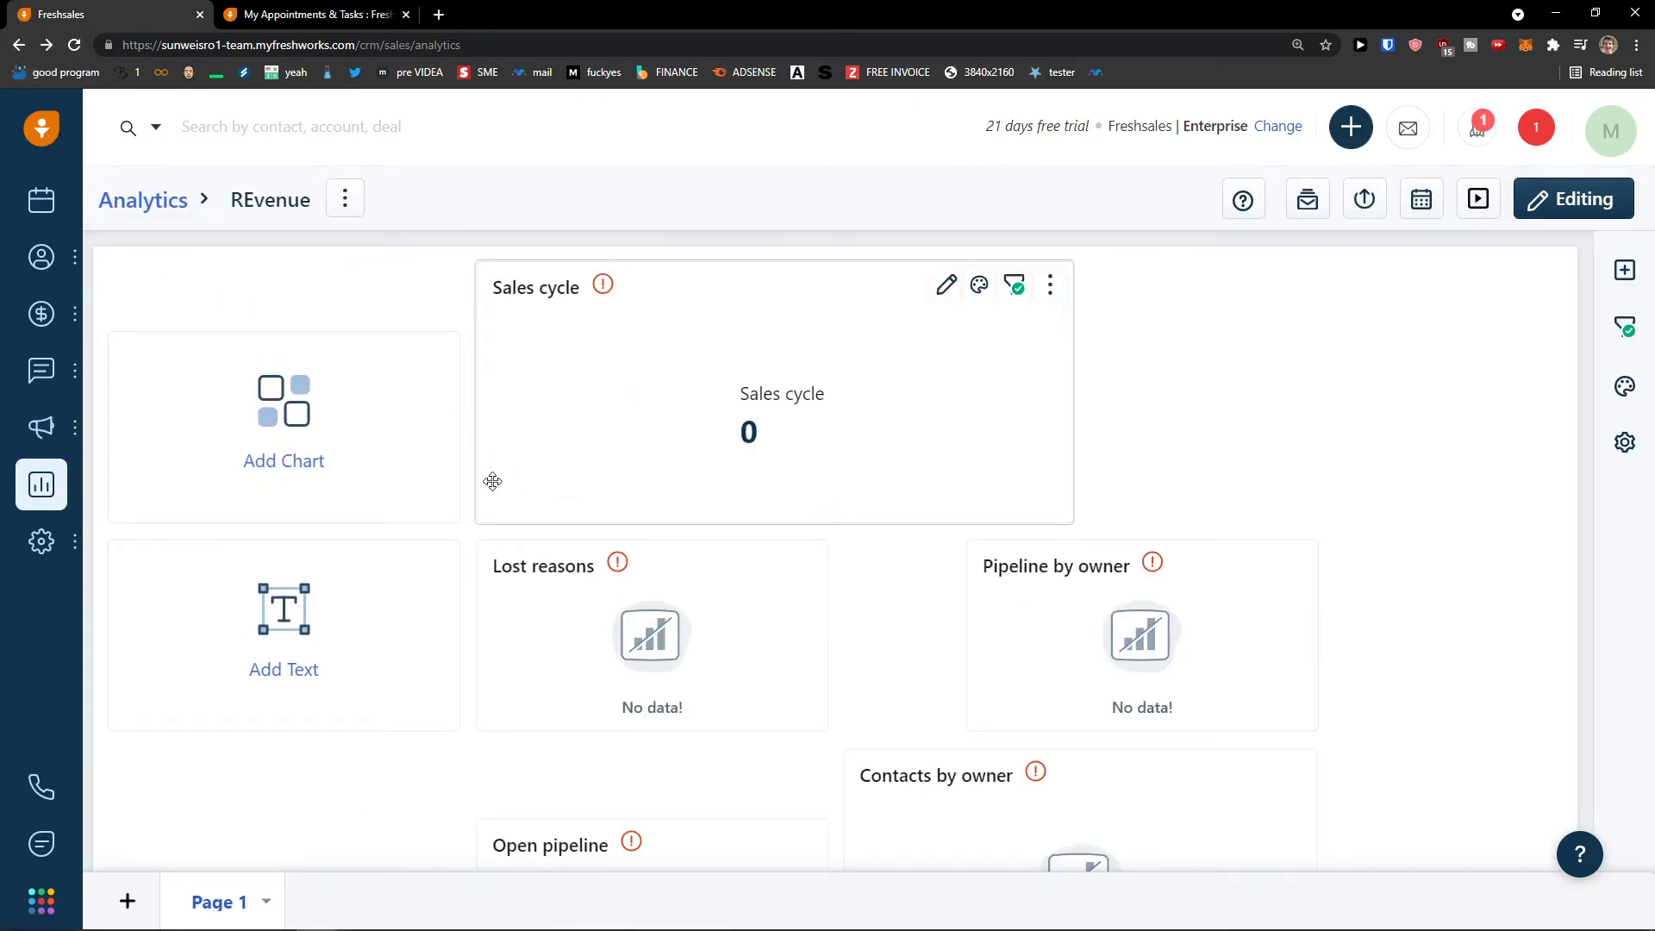
pyautogui.moveTo(70, 567)
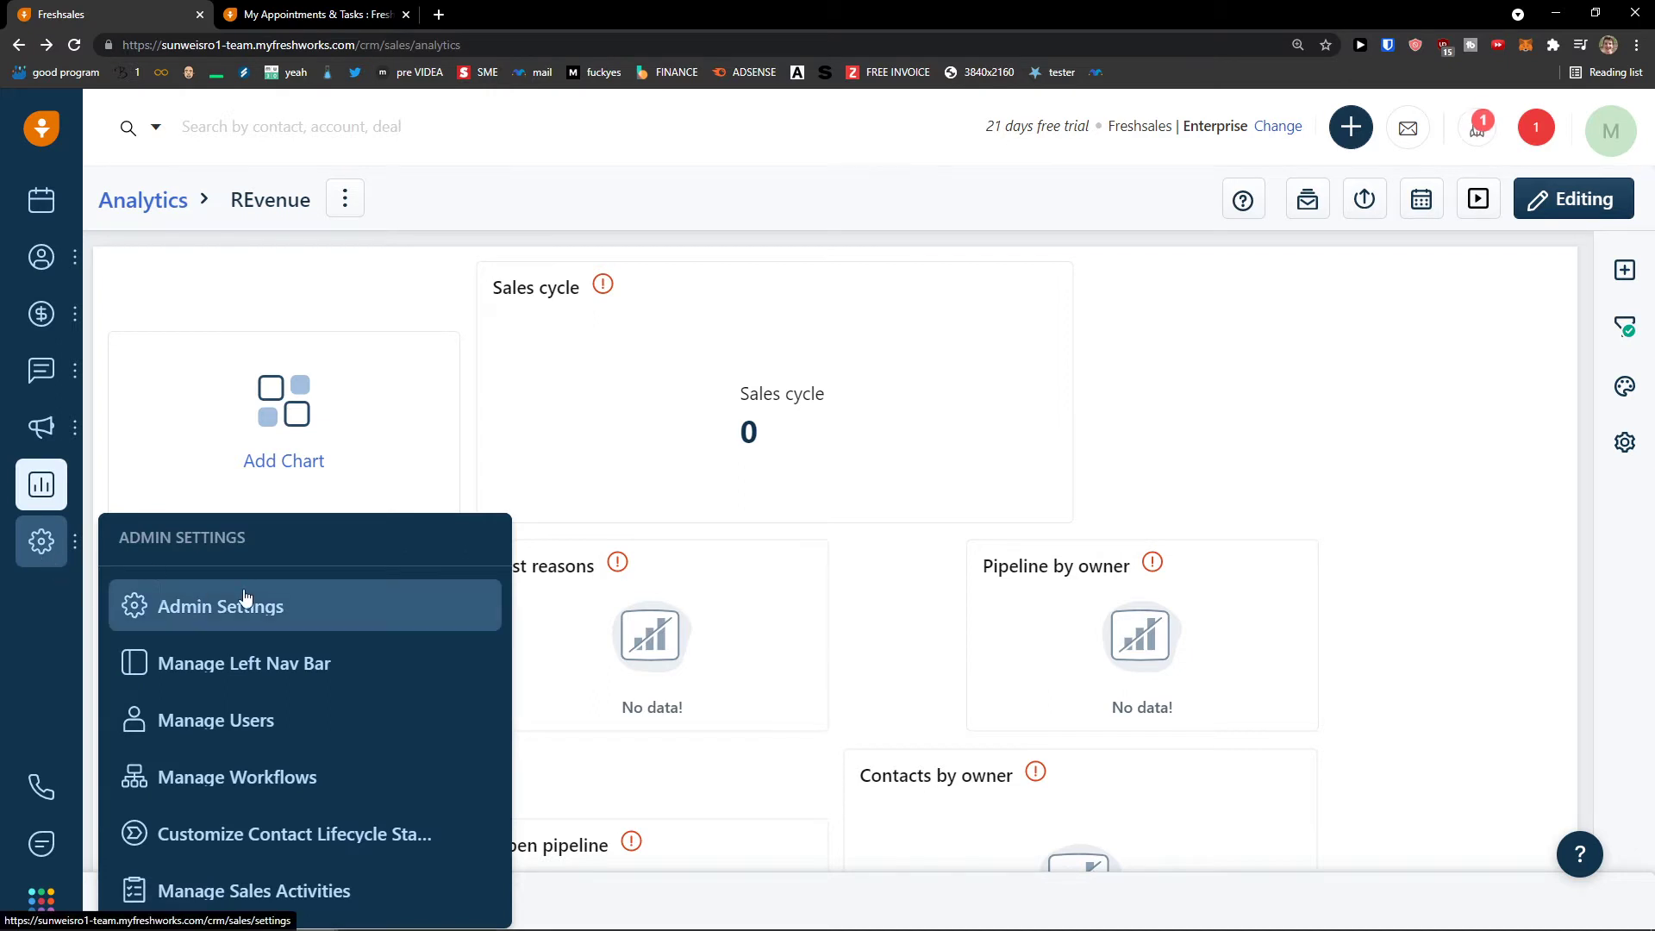
# - Open Admin Settings and scroll through the communication channel, chat and automation settings
pyautogui.click(183, 607)
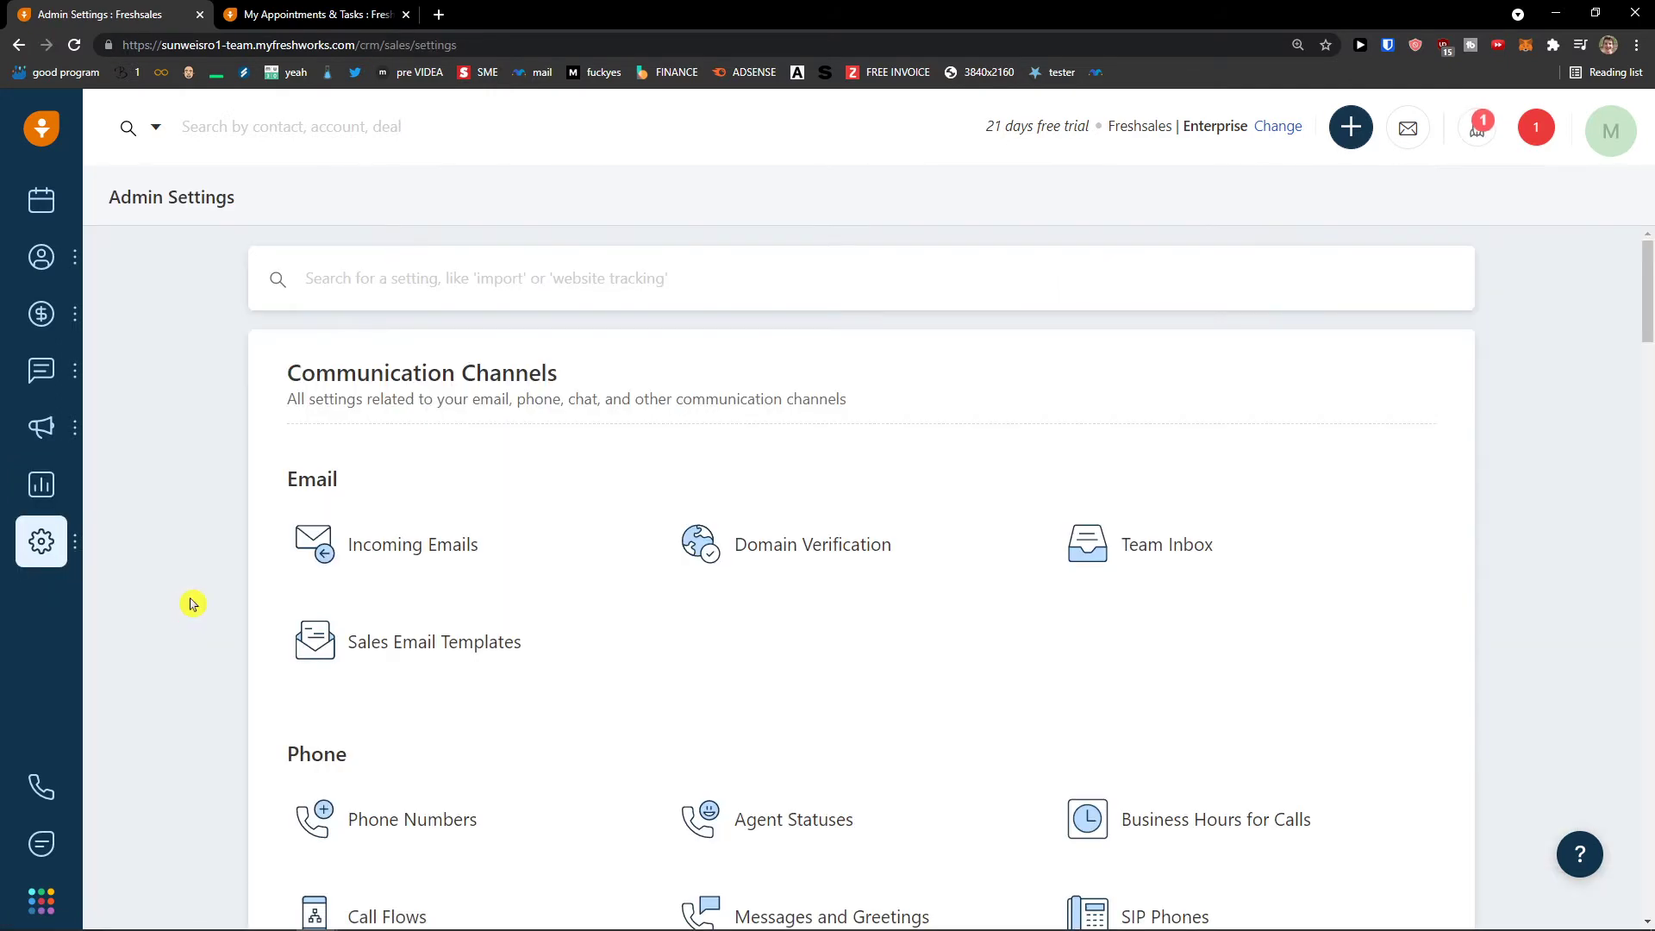
pyautogui.scroll(-2, 222, 580)
pyautogui.scroll(2, 223, 583)
pyautogui.scroll(-3, 222, 584)
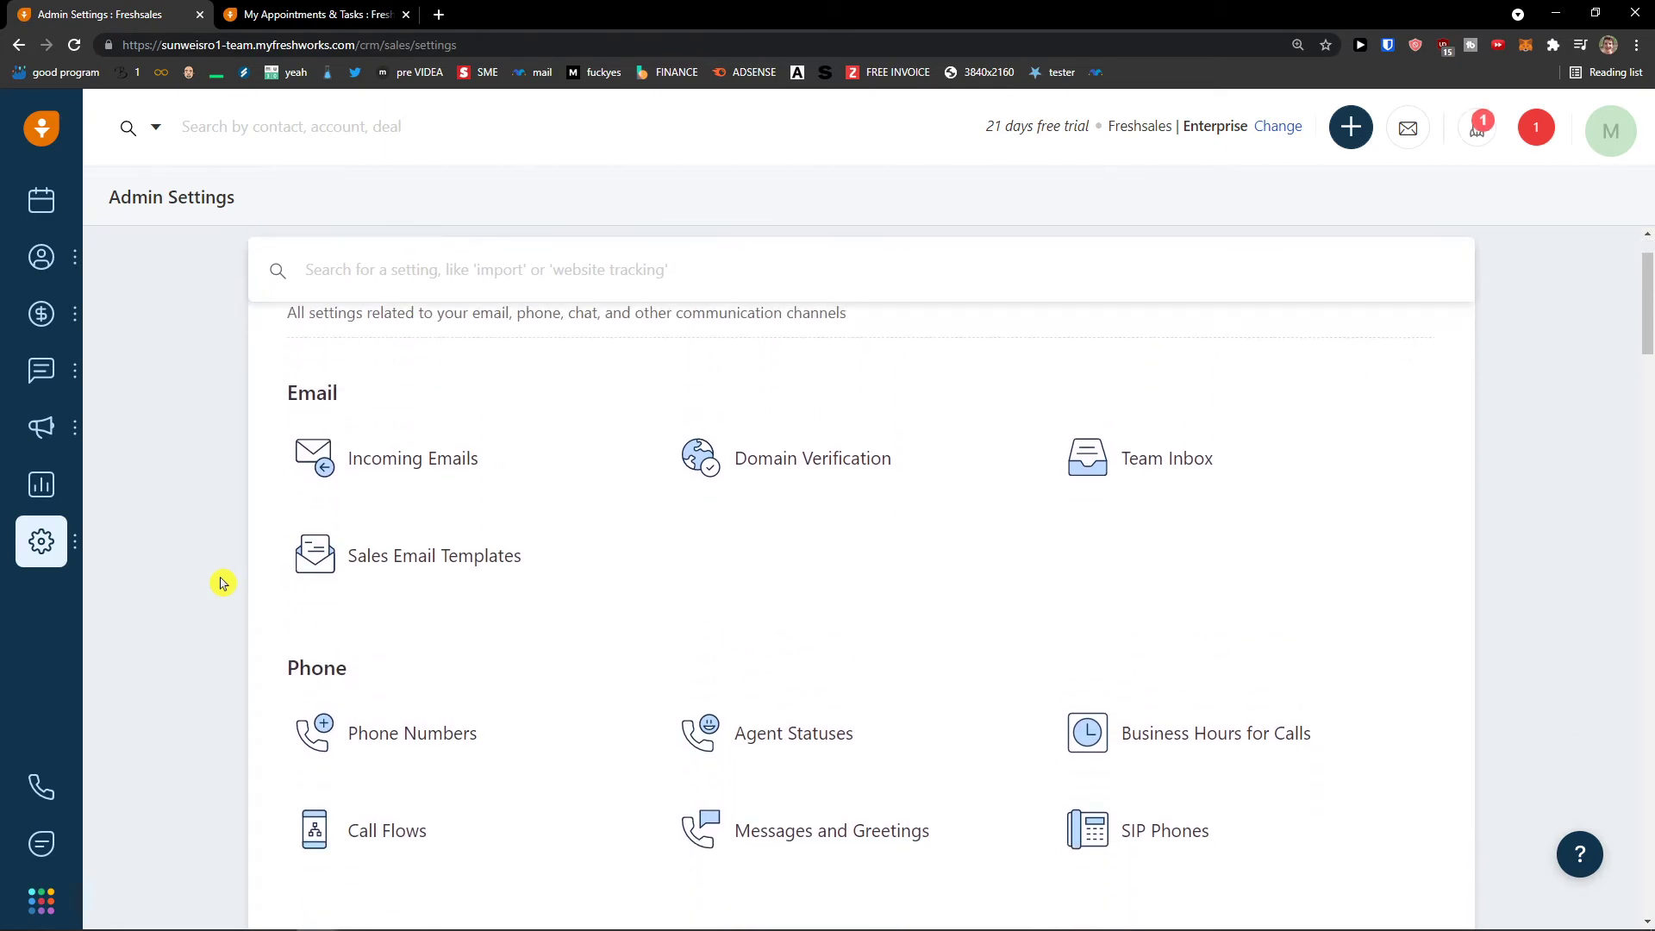
pyautogui.scroll(-5, 222, 583)
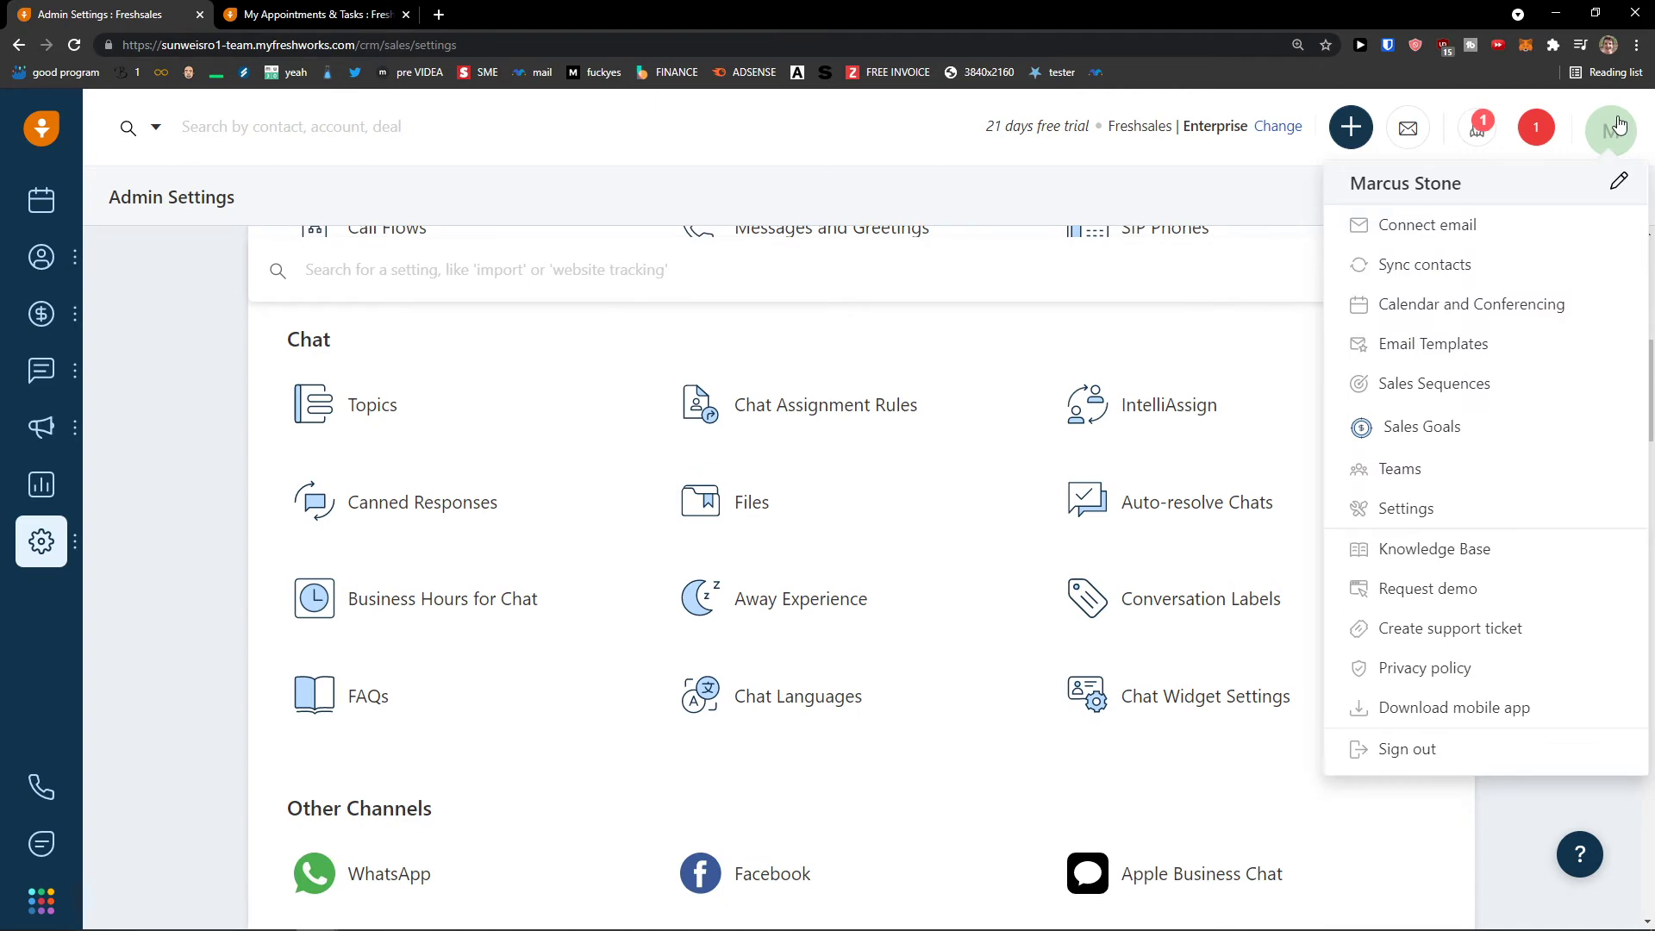
pyautogui.scroll(-5, 821, 509)
pyautogui.scroll(-2, 211, 573)
pyautogui.scroll(4, 177, 502)
pyautogui.scroll(10, 191, 465)
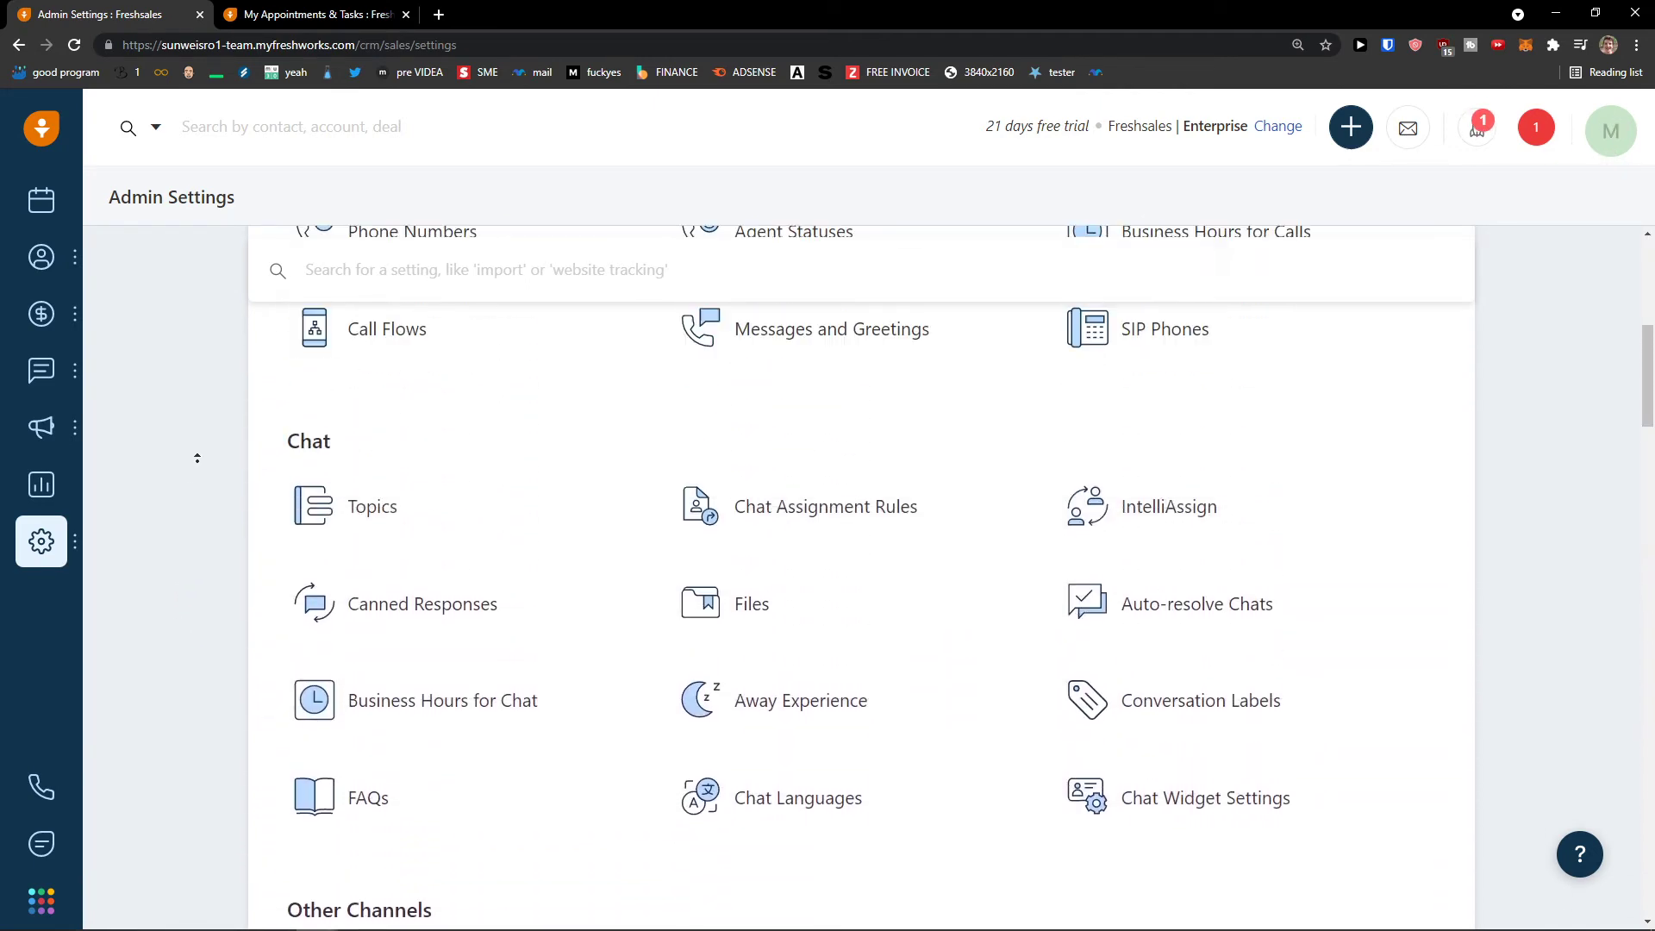
pyautogui.scroll(-2, 187, 706)
pyautogui.scroll(-7, 187, 706)
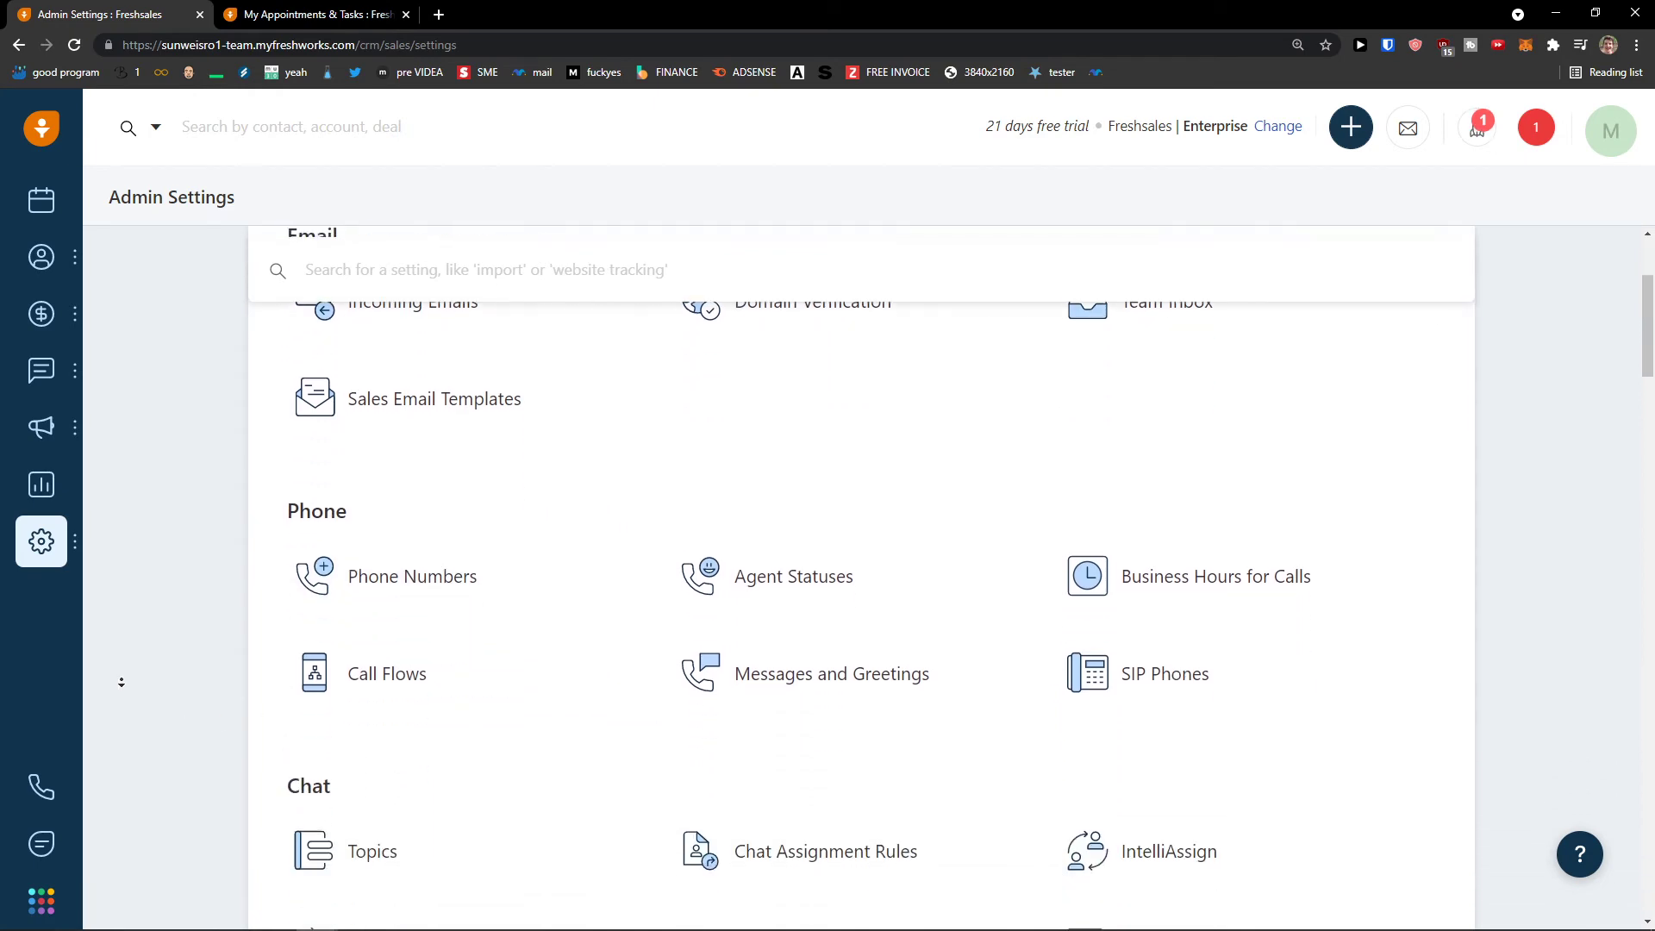
pyautogui.scroll(-12, 259, 741)
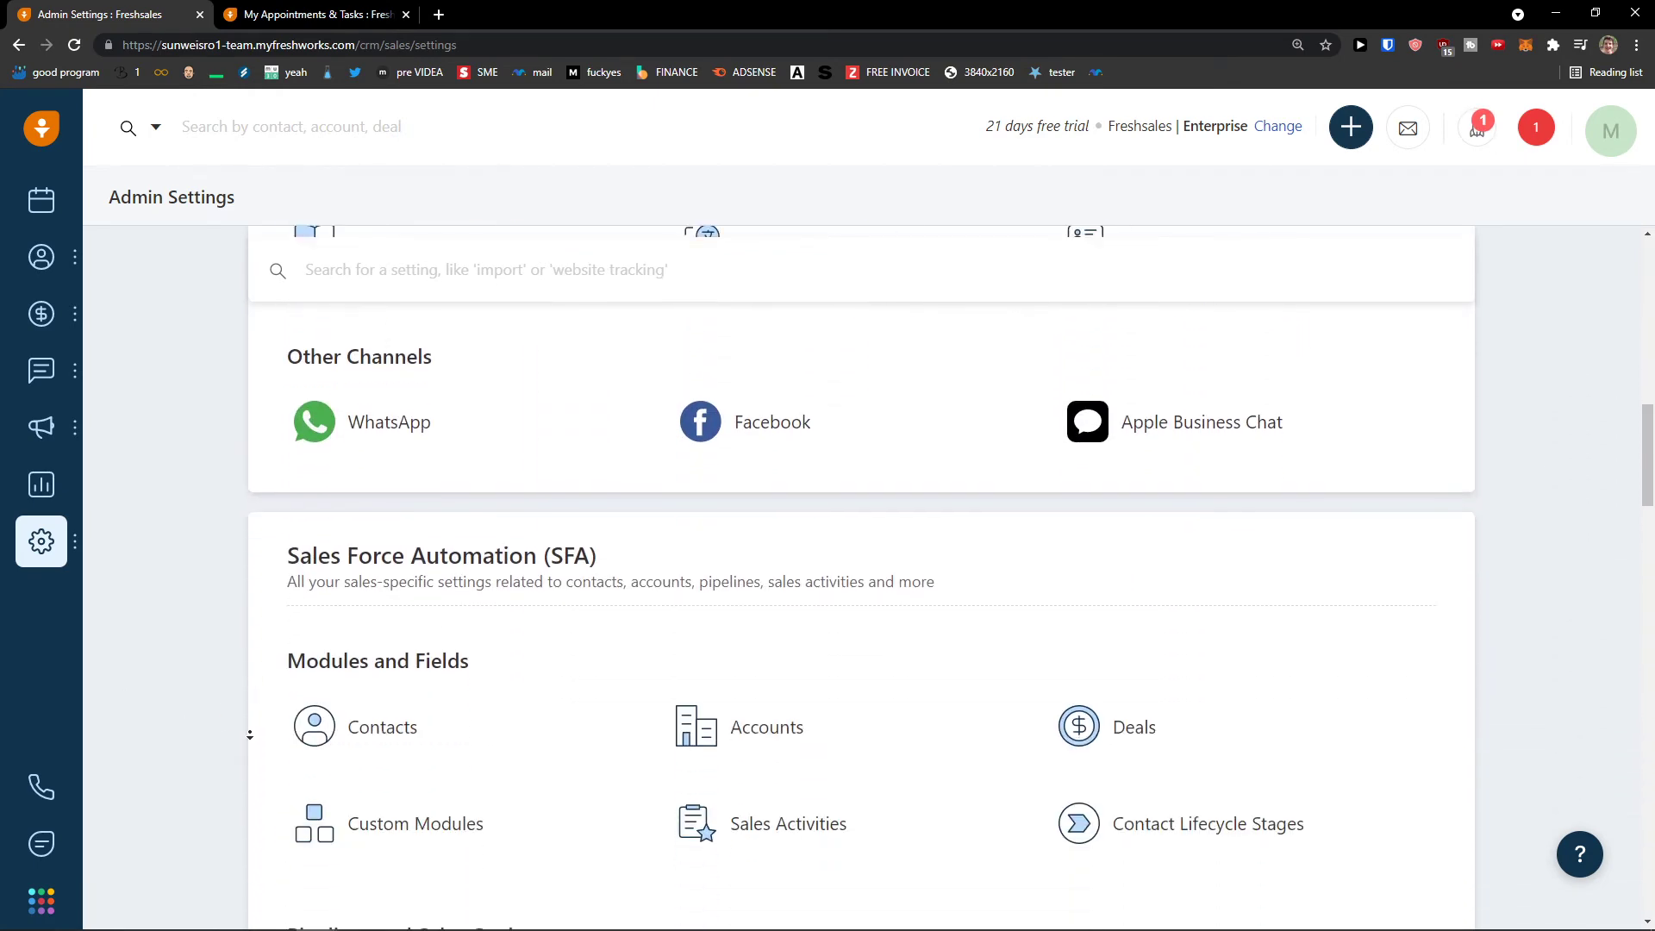
pyautogui.scroll(18, 169, 414)
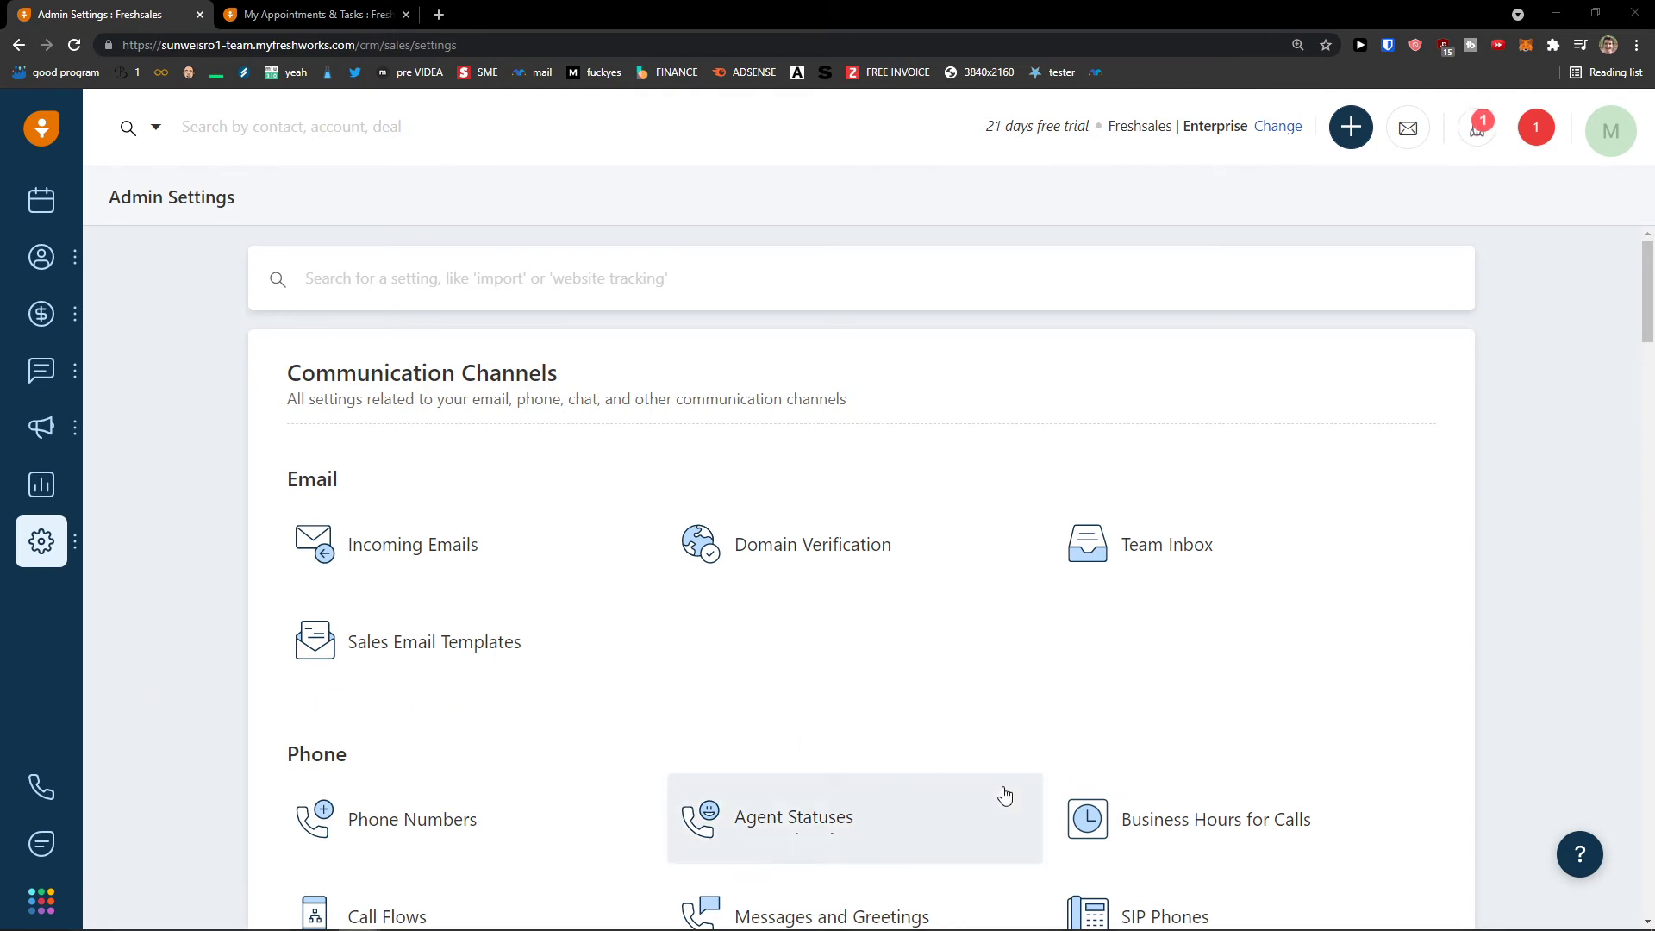
pyautogui.moveTo(258, 45); pyautogui.dragTo(376, 64)
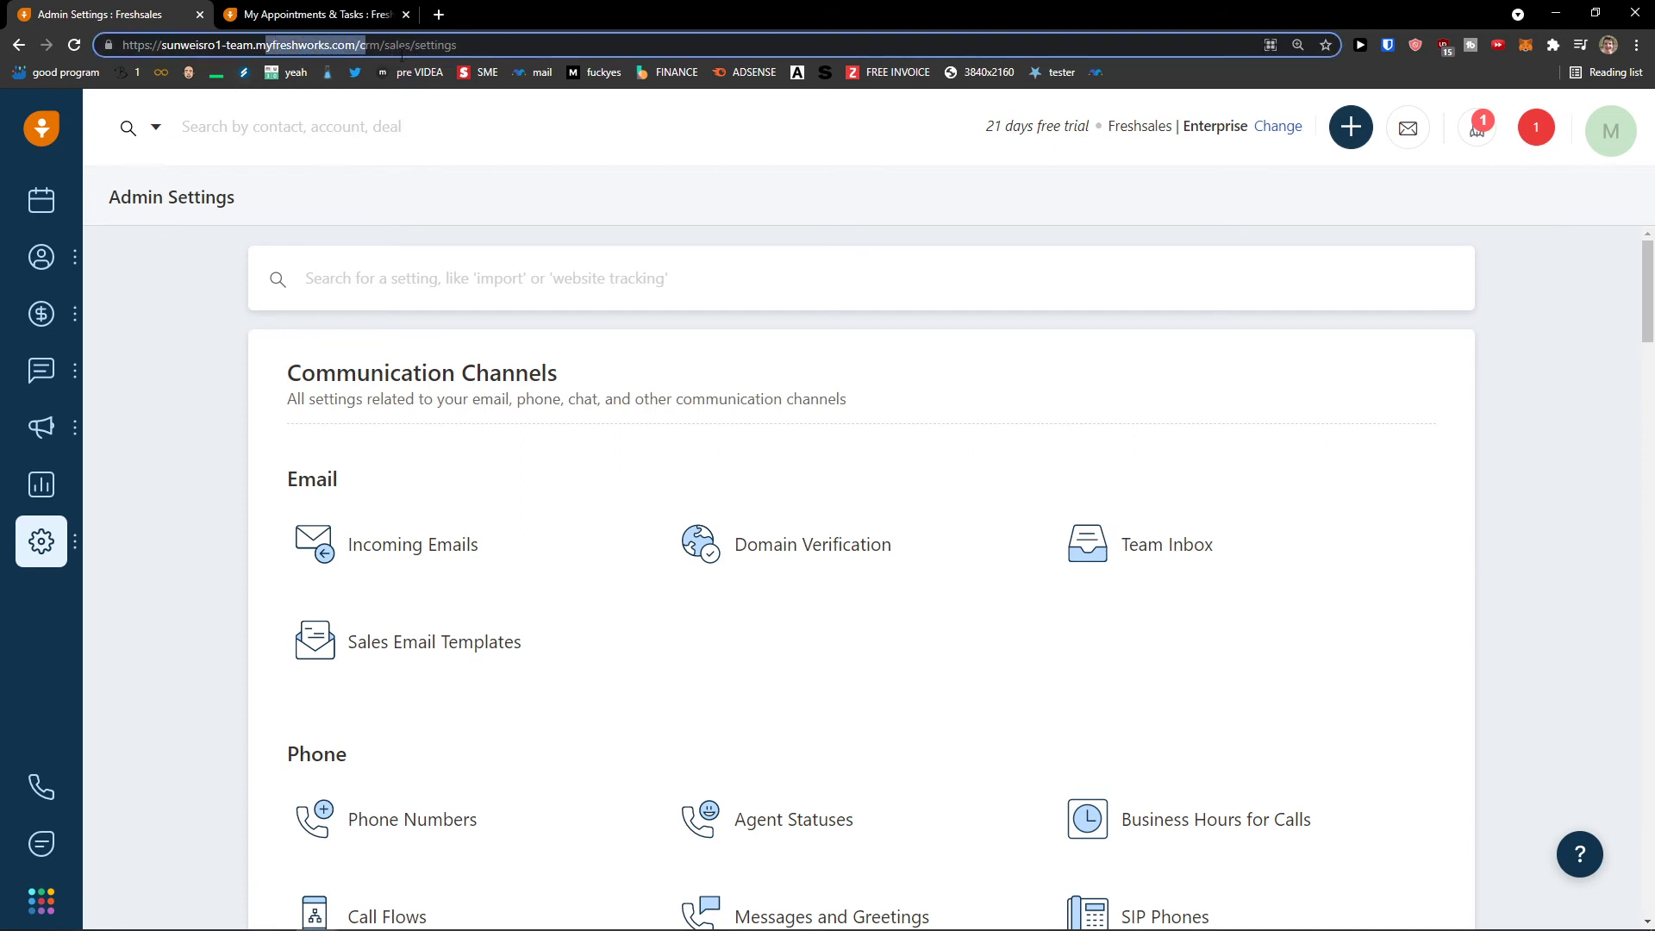
# - Open the Freshworks account panel and browse the Explore Other Products list
pyautogui.click(44, 898)
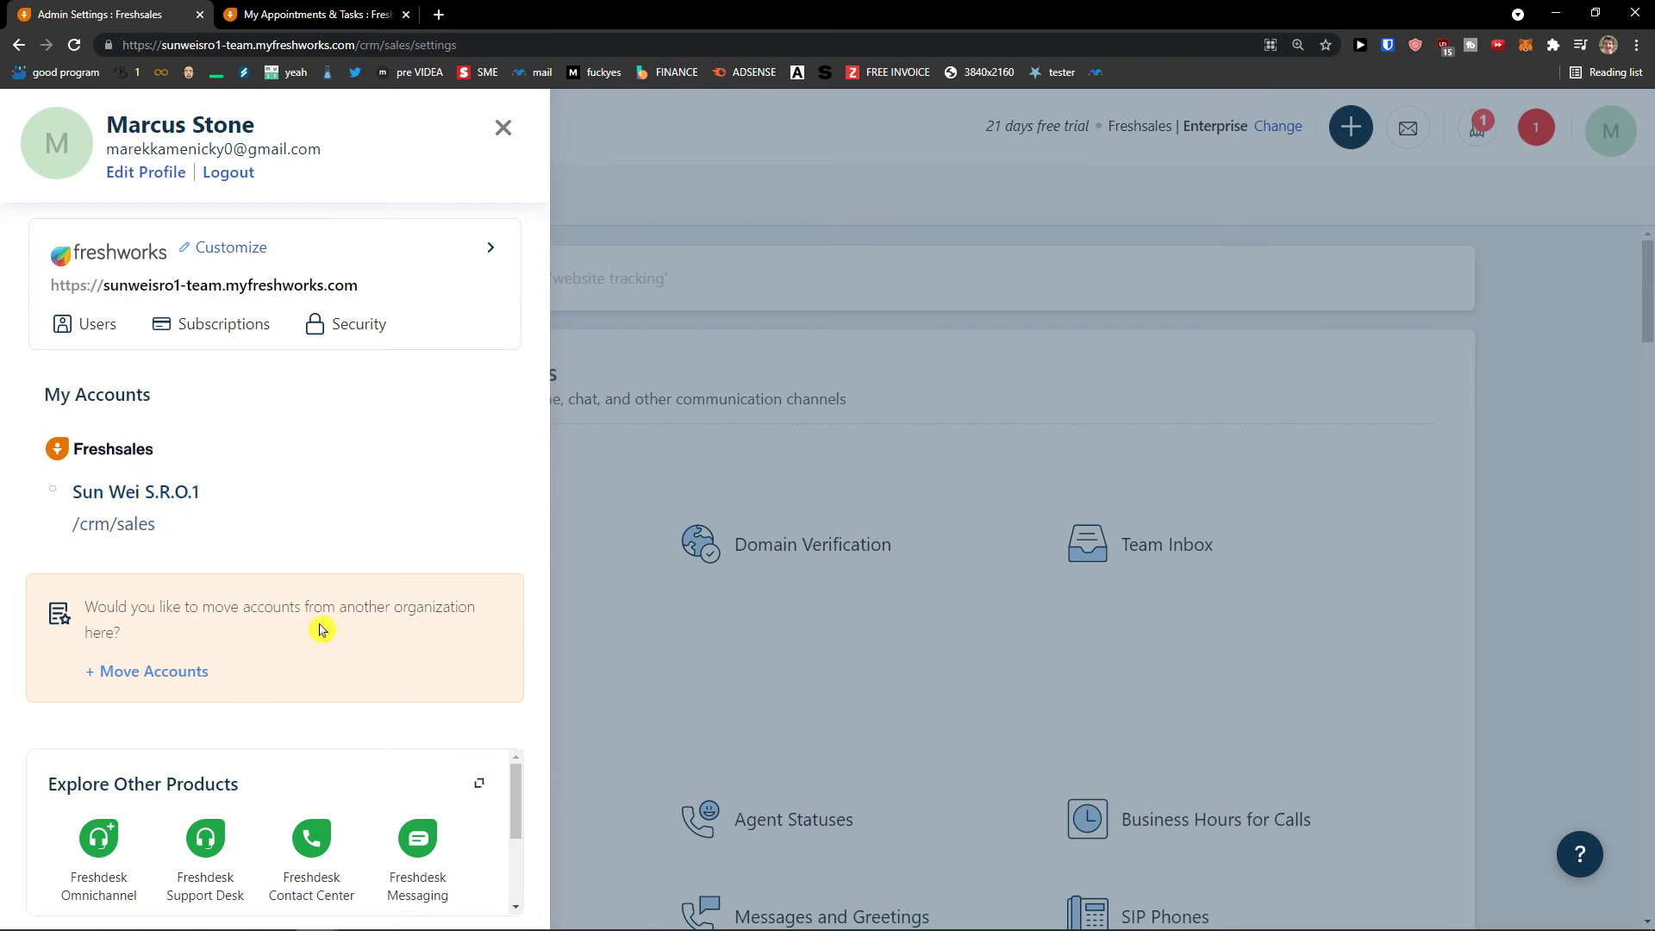
pyautogui.scroll(-2, 464, 804)
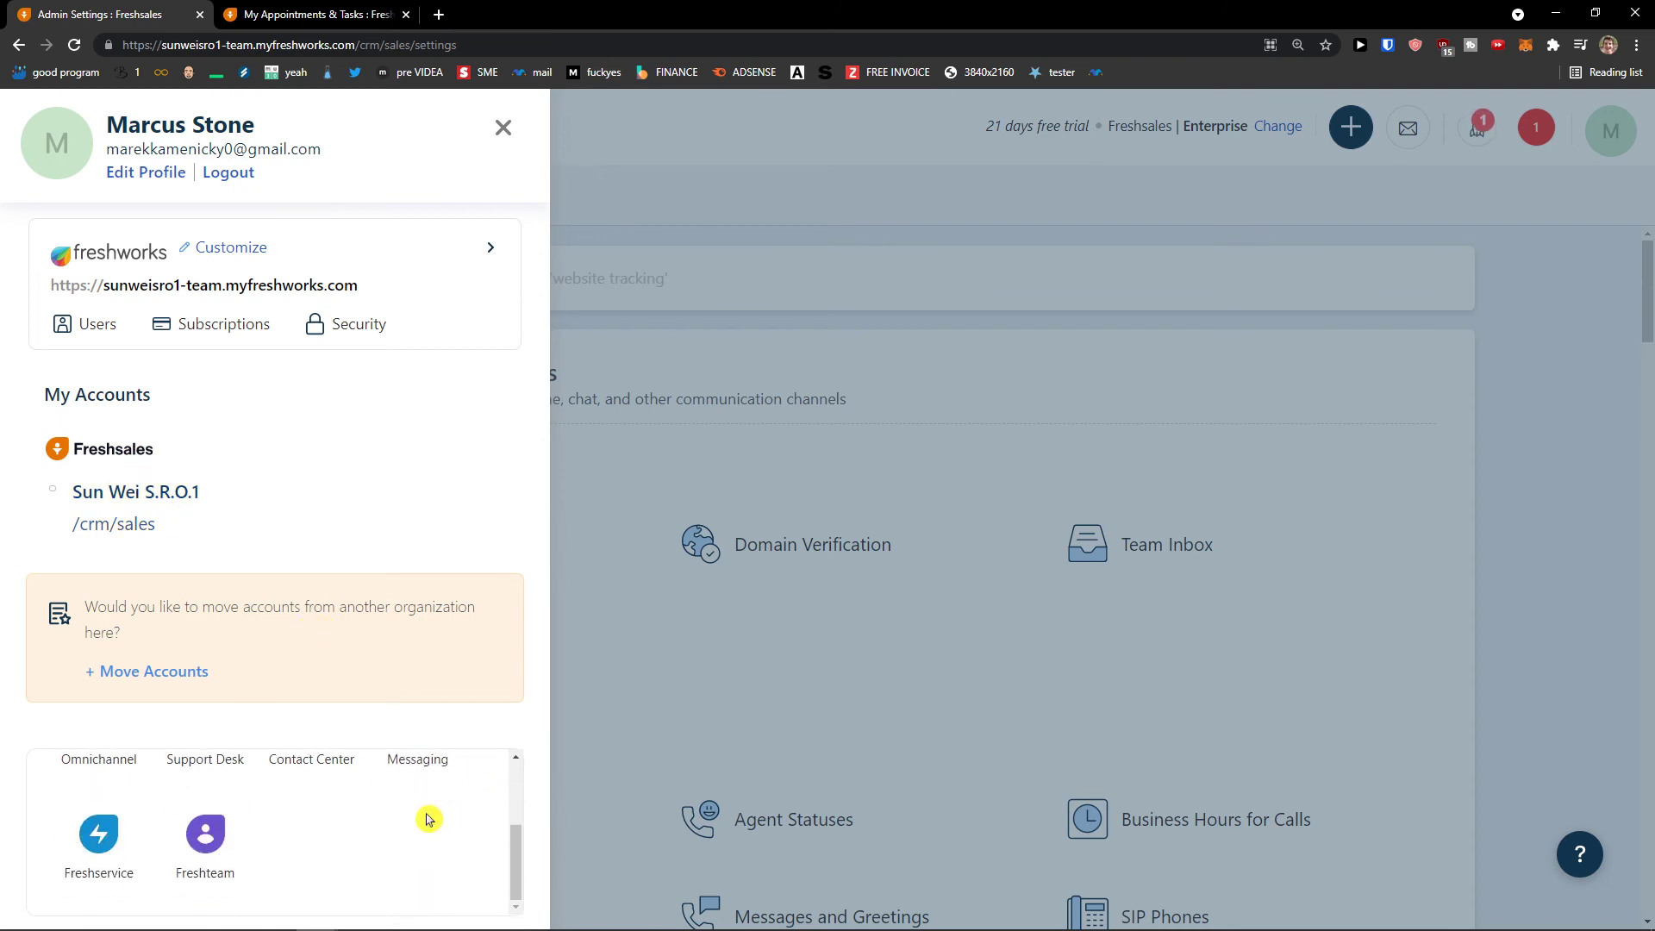
pyautogui.scroll(1, 418, 820)
pyautogui.scroll(-1, 418, 820)
pyautogui.scroll(3, 418, 819)
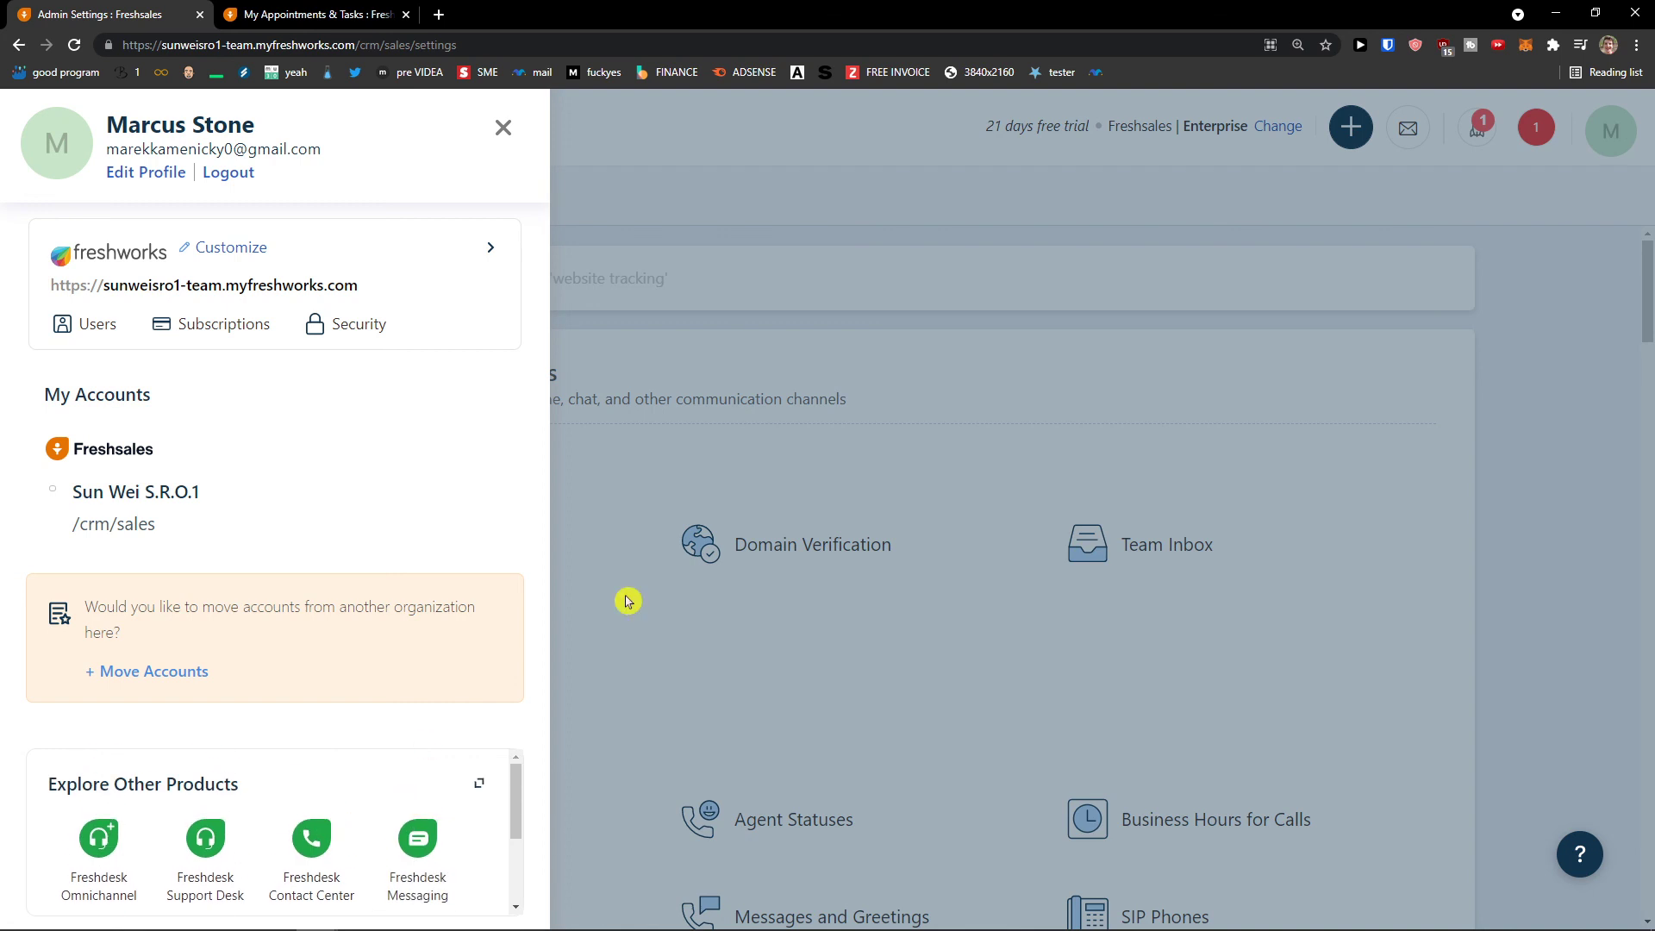